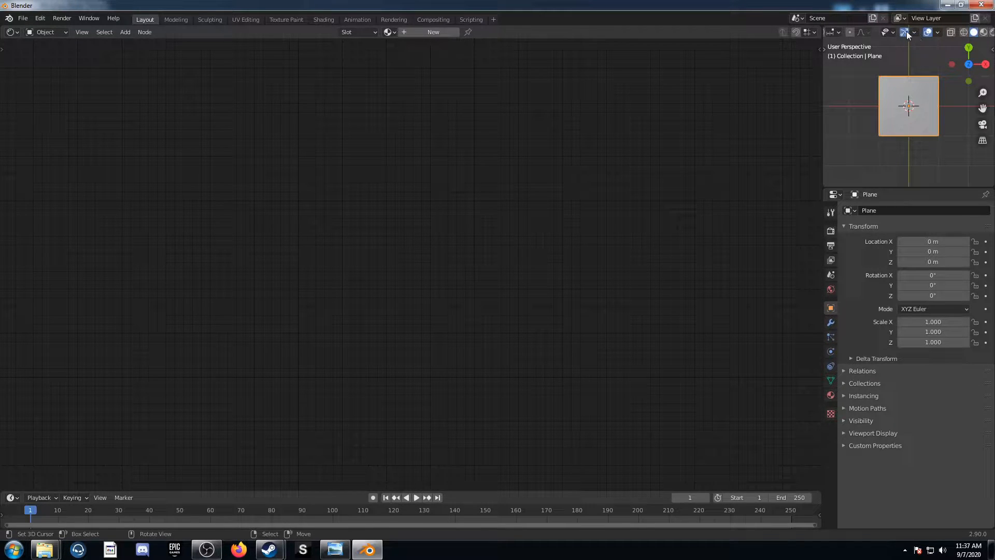
# Hide the overlays in the 3D viewport showing the plane and switch its shading to Rendered
pyautogui.click(928, 32)
pyautogui.scroll(1, 897, 119)
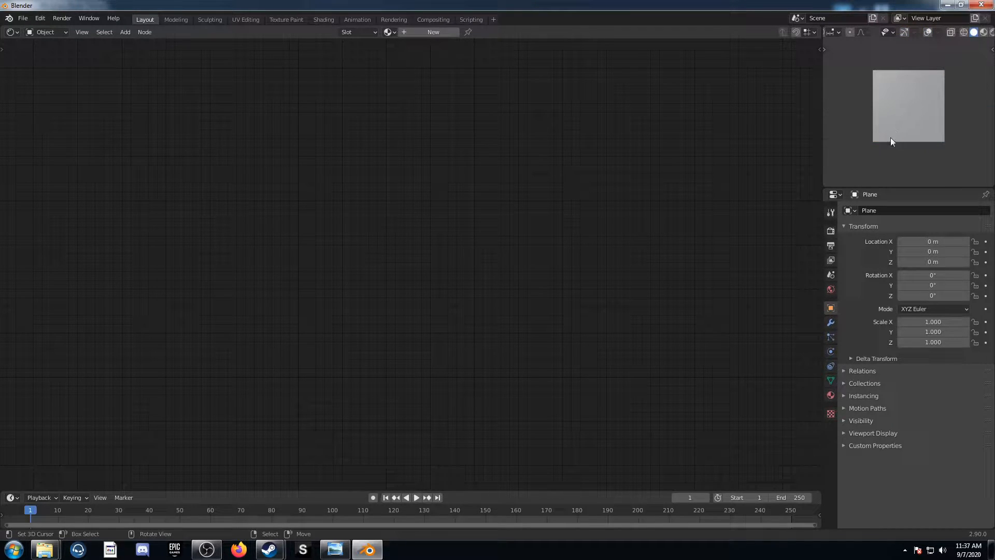
pyautogui.press('z')
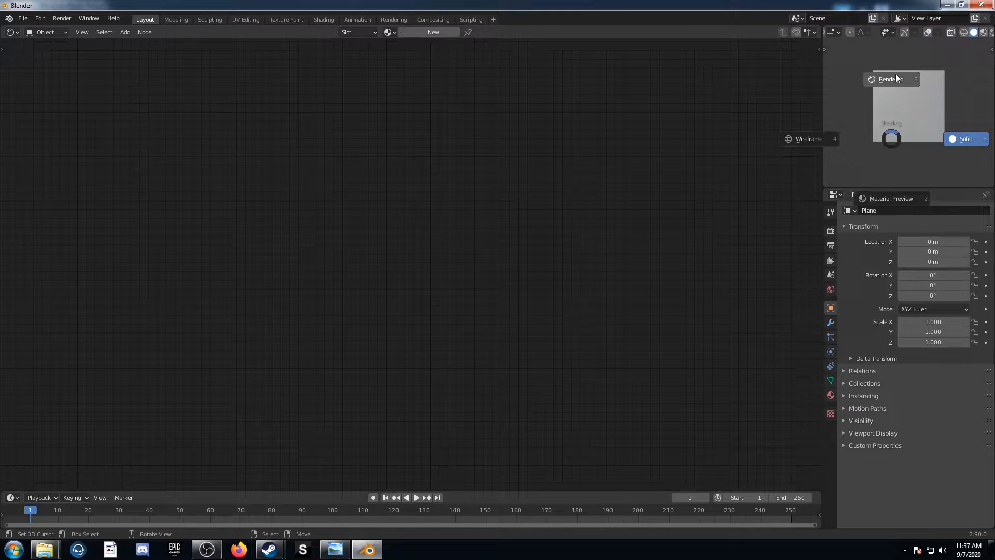
pyautogui.click(896, 74)
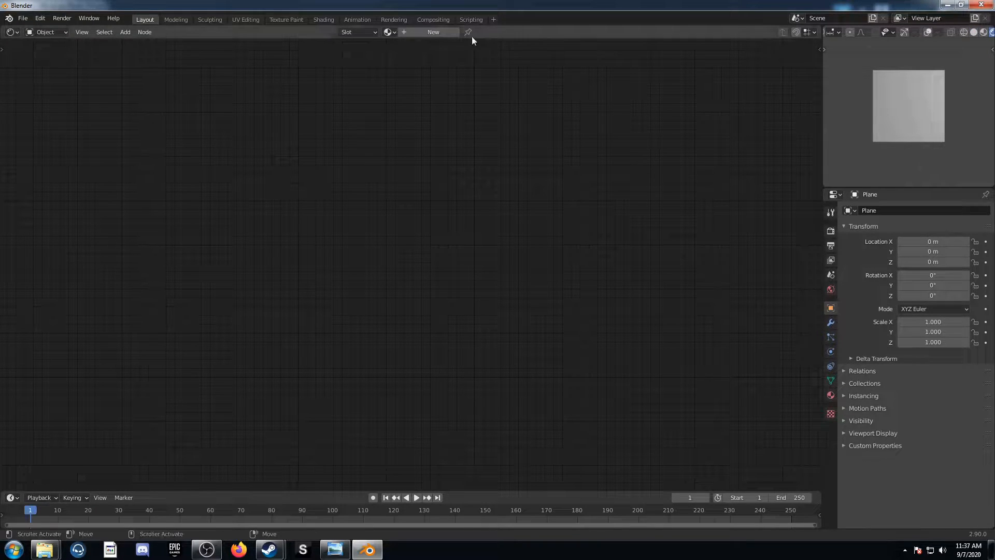
# Assign the existing material "Material" to the plane and delete its Principled BSDF node
pyautogui.click(389, 32)
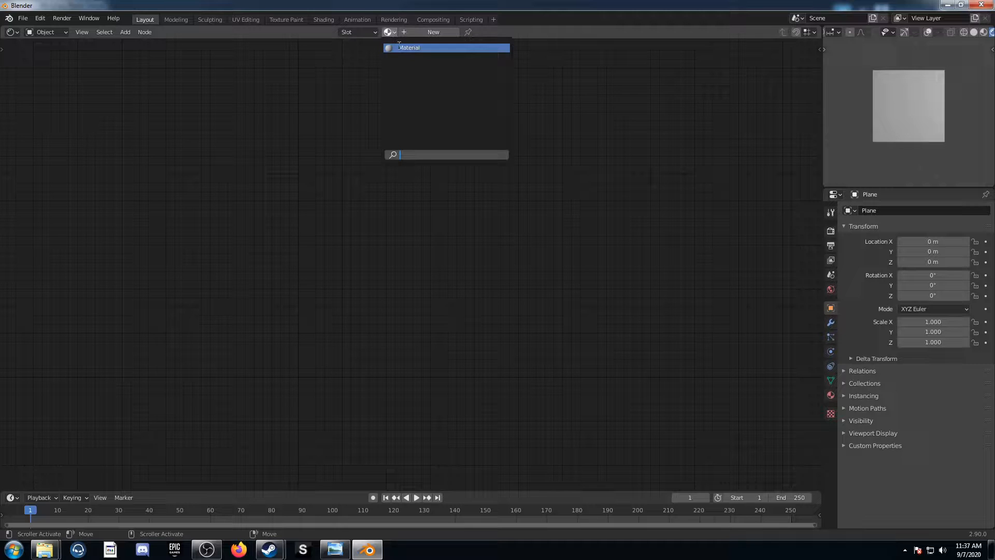
pyautogui.click(402, 47)
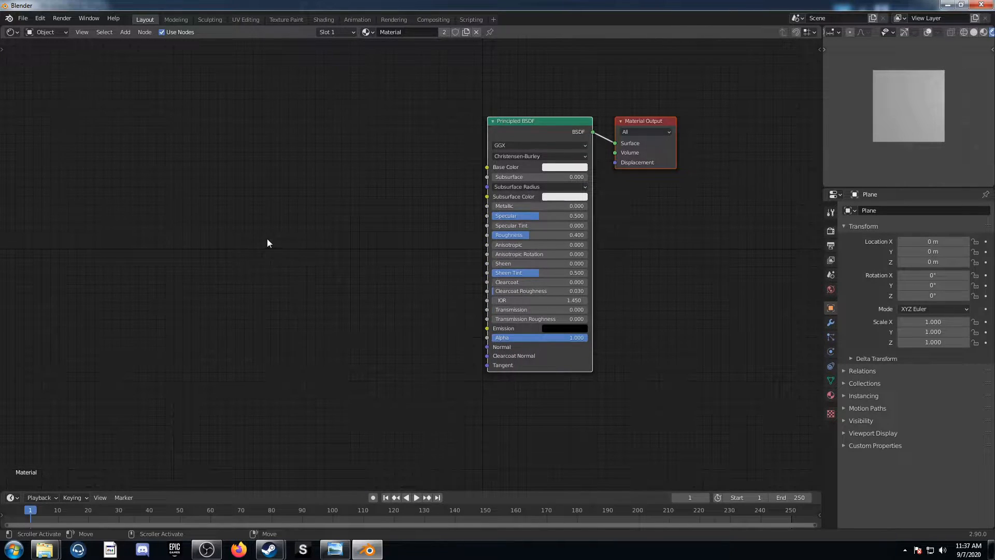
pyautogui.moveTo(267, 240); pyautogui.dragTo(307, 263, button='middle')
pyautogui.click(591, 156)
pyautogui.press('x')
pyautogui.moveTo(366, 269); pyautogui.dragTo(368, 284, button='middle')
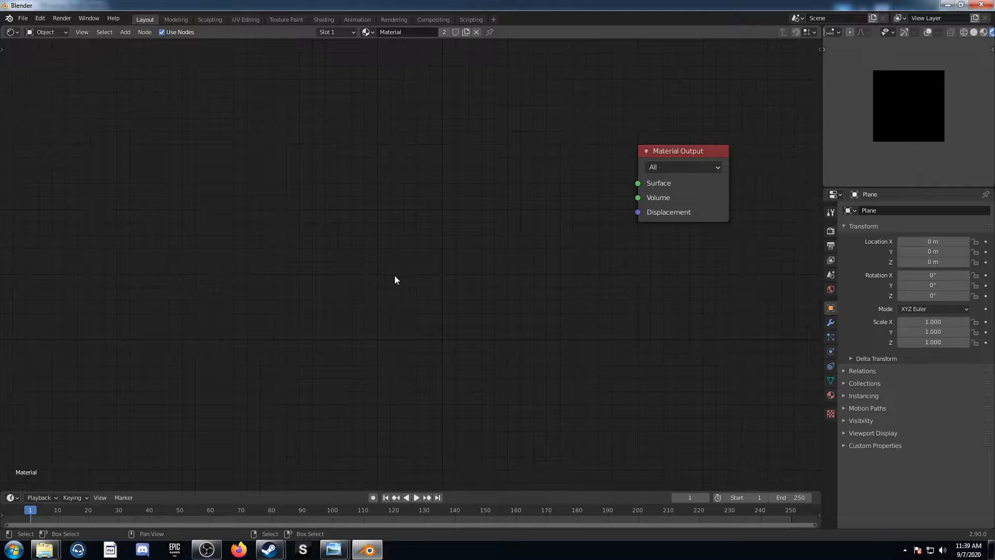
# Add a Voronoi Texture node, preview its Distance output, and place the Viewer node between it and the Material Output
pyautogui.moveTo(394, 276); pyautogui.dragTo(409, 298, button='middle')
pyautogui.hotkey('shift', 'a')
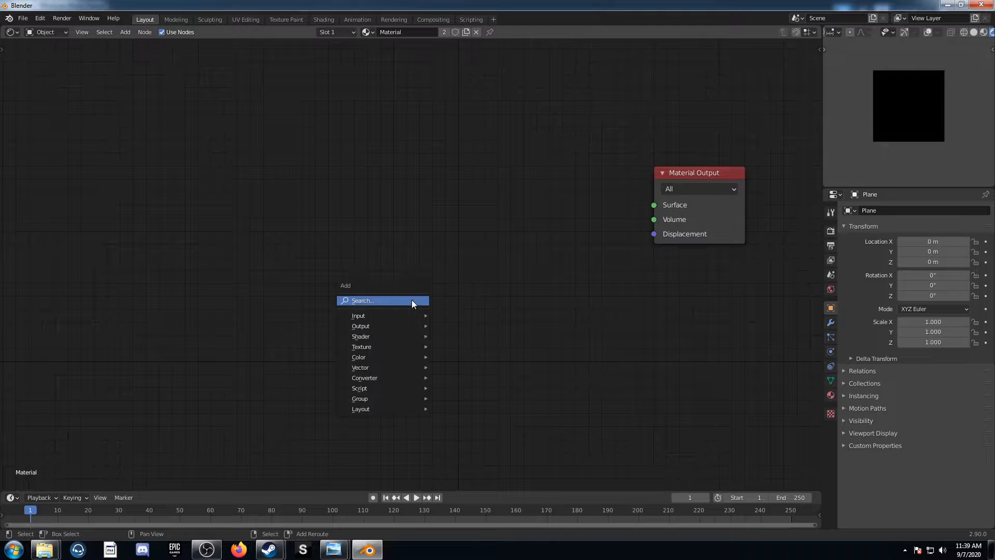
pyautogui.click(411, 299)
pyautogui.write('vor')
pyautogui.press('Return')
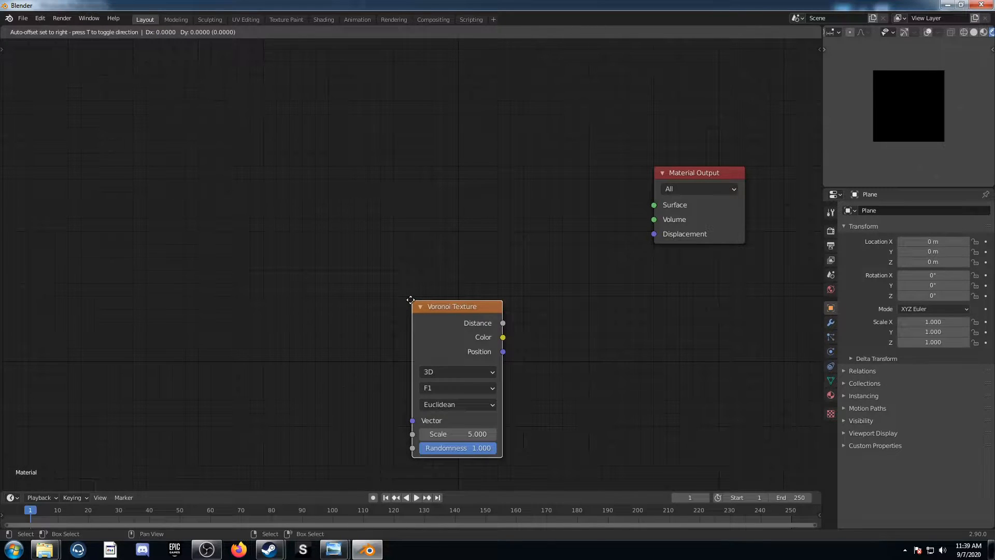
pyautogui.click(368, 172)
pyautogui.keyDown('ctrl'); pyautogui.keyDown('shift'); pyautogui.click(409, 187); pyautogui.keyUp('shift'); pyautogui.keyUp('ctrl')
pyautogui.scroll(2, 483, 223)
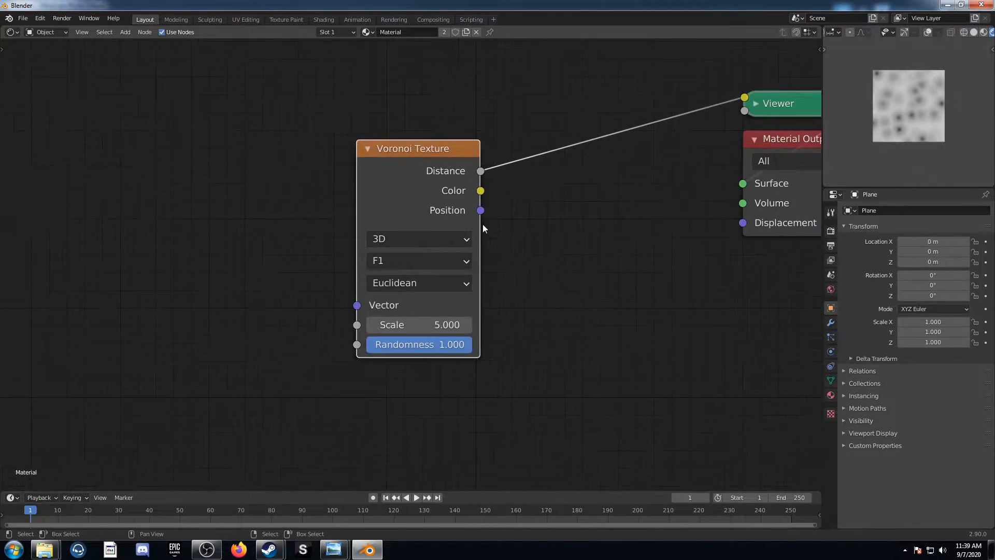
pyautogui.moveTo(484, 223); pyautogui.dragTo(363, 269, button='middle')
pyautogui.moveTo(692, 181); pyautogui.dragTo(496, 254)
pyautogui.moveTo(385, 286); pyautogui.dragTo(457, 244, button='middle')
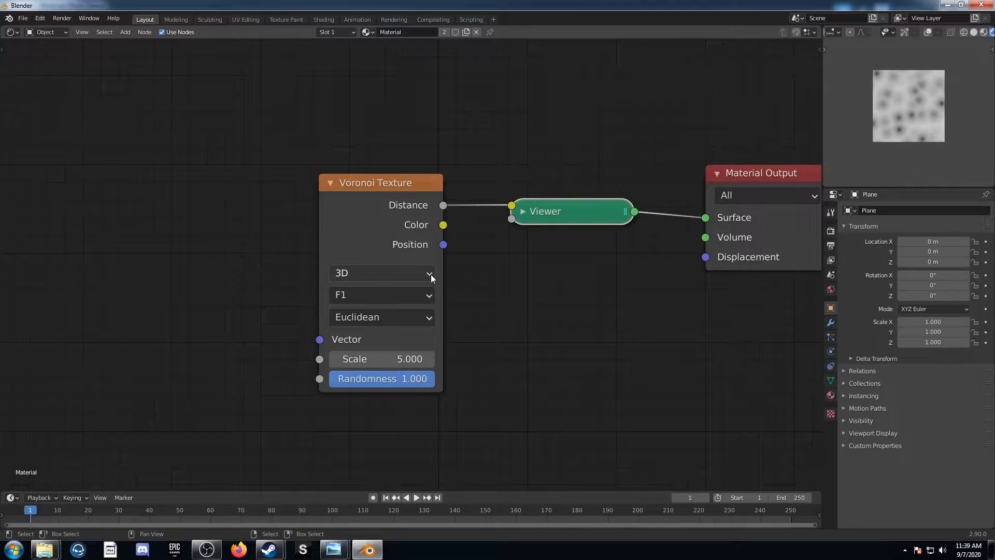
# Set the Voronoi Texture's feature to F2 and its distance metric to Manhattan
pyautogui.click(379, 296)
pyautogui.click(375, 335)
pyautogui.click(381, 318)
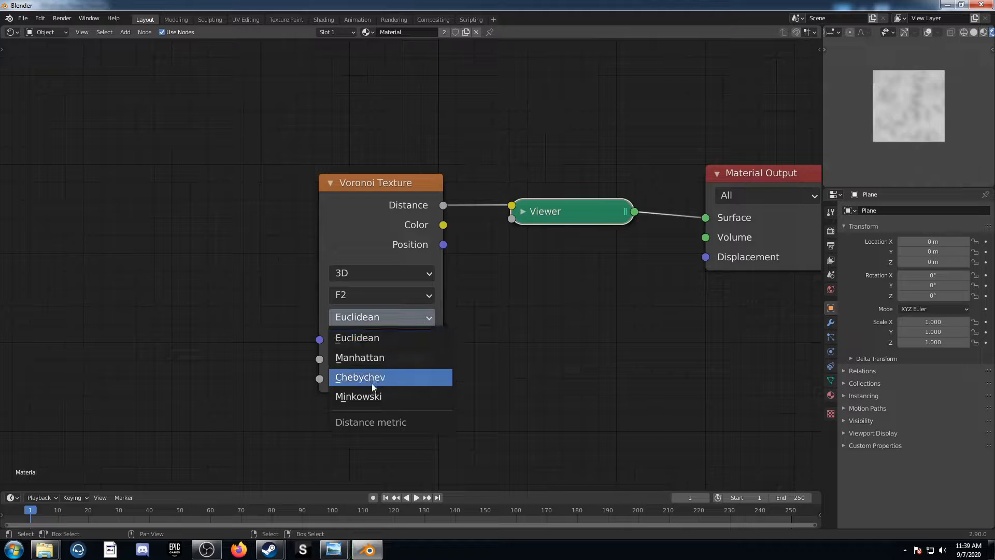
pyautogui.click(372, 359)
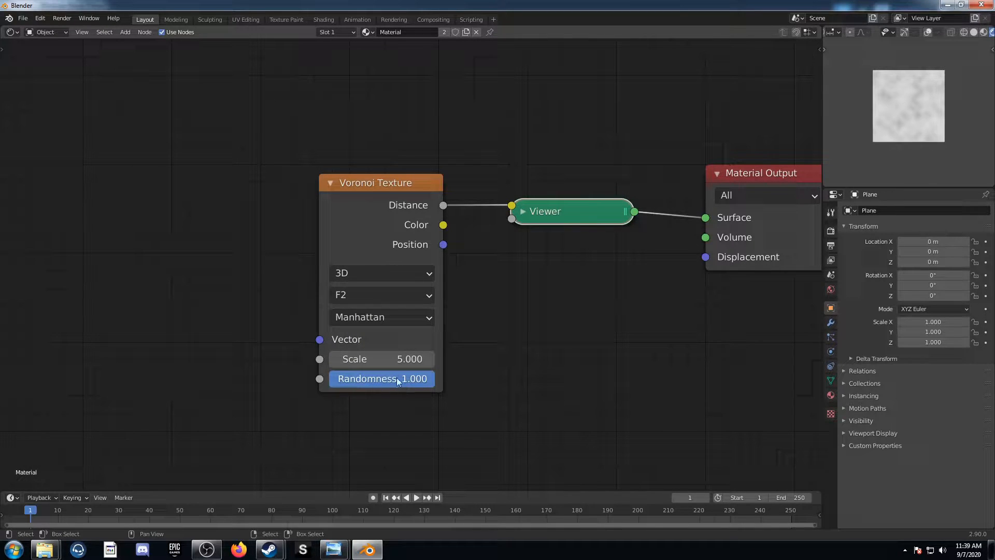
# Add connected Texture Coordinate and Mapping nodes to the Voronoi Texture and space them well ahead of it
pyautogui.moveTo(67, 397); pyautogui.dragTo(169, 418, button='middle')
pyautogui.scroll(-4, 290, 352)
pyautogui.click(444, 239)
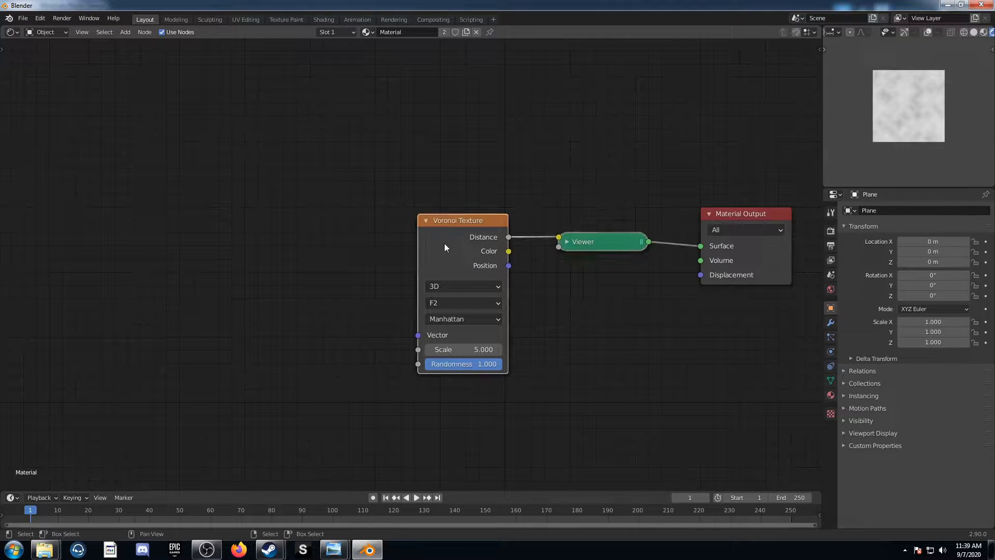
pyautogui.moveTo(349, 325); pyautogui.dragTo(386, 303, button='middle')
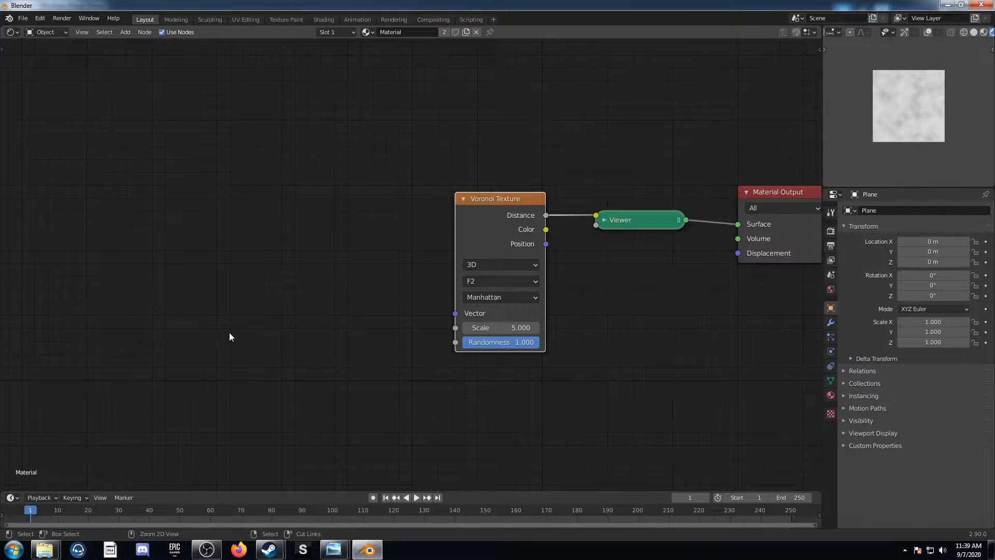
pyautogui.hotkey('ctrl', 't')
pyautogui.press('g')
pyautogui.click(768, 167)
# Connect the Texture Coordinate's Object output to the Mapping node's Vector input and move the Mapping node lower
pyautogui.moveTo(177, 309); pyautogui.dragTo(504, 293, button='middle')
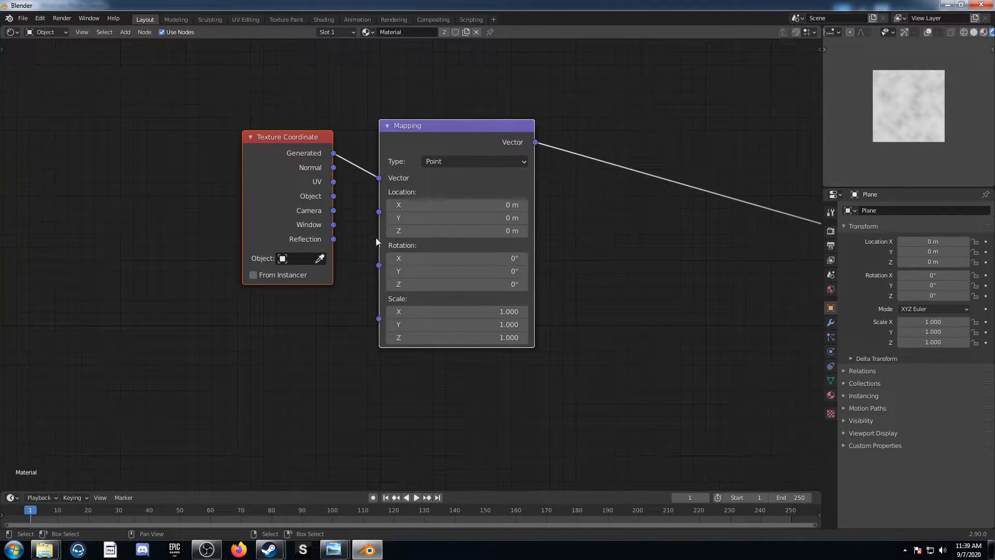
pyautogui.moveTo(333, 196); pyautogui.dragTo(378, 177)
pyautogui.moveTo(438, 149); pyautogui.dragTo(440, 297)
pyautogui.moveTo(652, 339); pyautogui.dragTo(501, 290, button='middle')
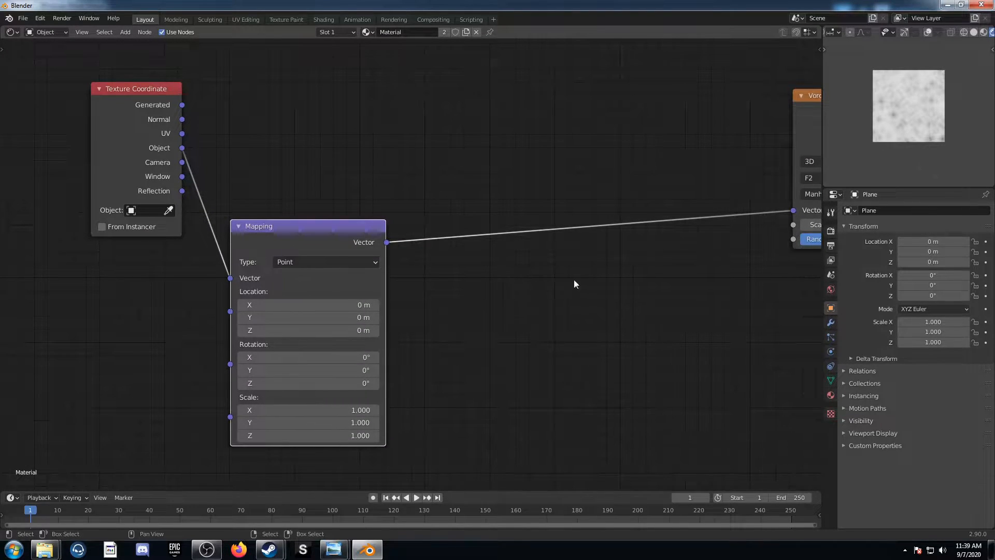
# Duplicate the Voronoi Texture onto the link after Mapping and connect the copy's Distance to the final Voronoi's Vector
pyautogui.moveTo(822, 125); pyautogui.dragTo(660, 100, button='middle')
pyautogui.click(669, 92)
pyautogui.hotkey('shift', 'd')
pyautogui.click(287, 161)
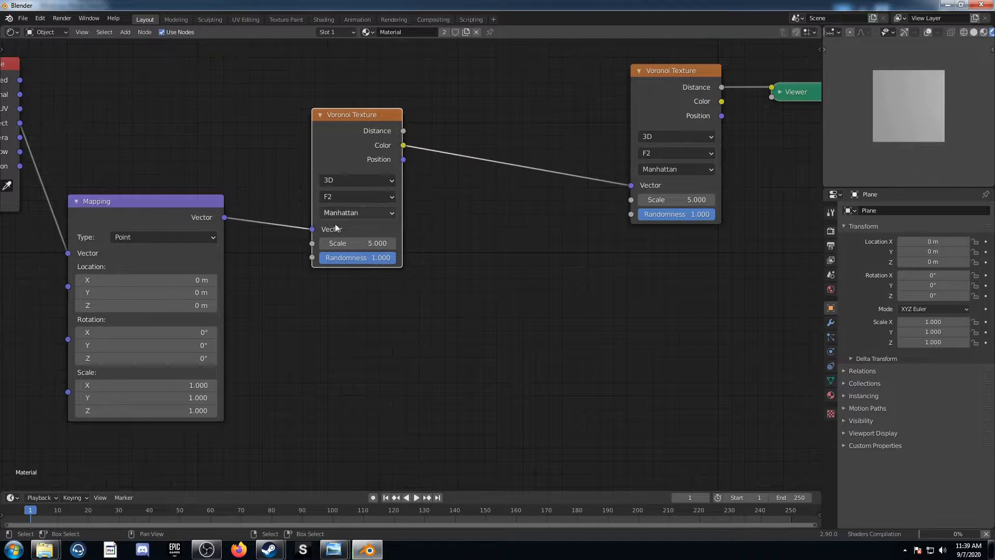
pyautogui.moveTo(403, 131); pyautogui.dragTo(632, 186)
pyautogui.moveTo(463, 262); pyautogui.dragTo(441, 196, button='middle')
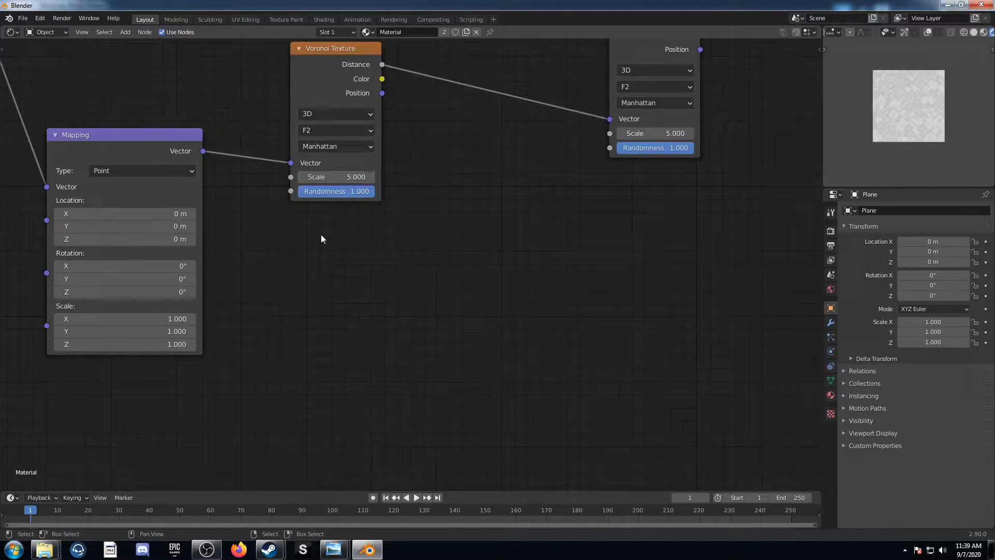
# Duplicate the new Voronoi Texture below itself and connect the Mapping Vector output to the copy's Vector input
pyautogui.hotkey('shift', 'd')
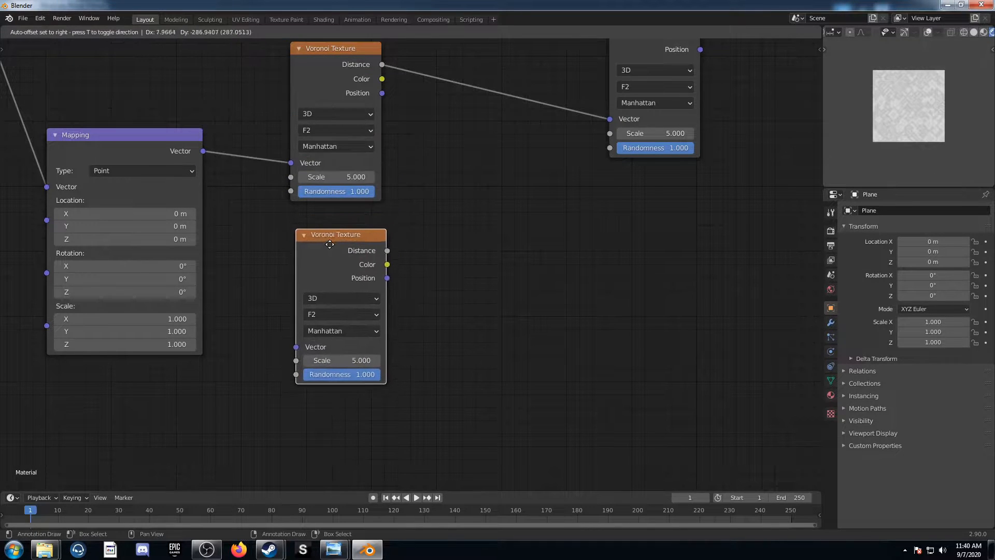
pyautogui.click(330, 245)
pyautogui.keyDown('alt'); pyautogui.moveTo(179, 154); pyautogui.dragTo(330, 344, button='right'); pyautogui.keyUp('alt')
pyautogui.scroll(2, 330, 344)
pyautogui.moveTo(384, 322); pyautogui.dragTo(325, 370, button='middle')
# Combine the Distance outputs of the two stacked Voronoi Textures with a Mix node set to Subtract
pyautogui.keyDown('ctrl'); pyautogui.keyDown('shift'); pyautogui.moveTo(256, 132); pyautogui.dragTo(268, 387, button='right'); pyautogui.keyUp('shift'); pyautogui.keyUp('ctrl')
pyautogui.moveTo(390, 299); pyautogui.dragTo(332, 255, button='middle')
pyautogui.press('h')
pyautogui.click(359, 253)
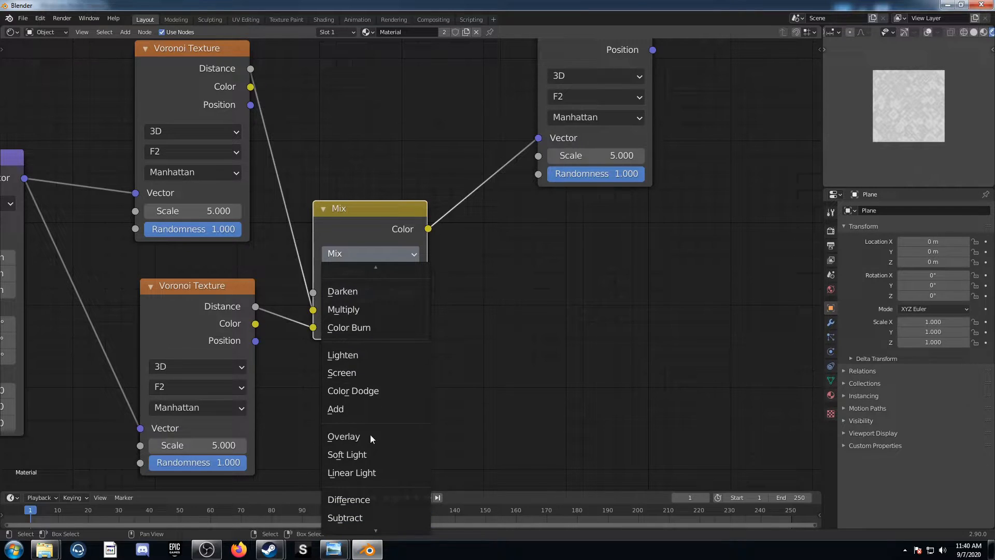
pyautogui.click(359, 516)
# Set the upper Voronoi Texture to Minkowski with scale 0.5, exponent 0.5 and randomness 0
pyautogui.moveTo(406, 362); pyautogui.dragTo(578, 364, button='middle')
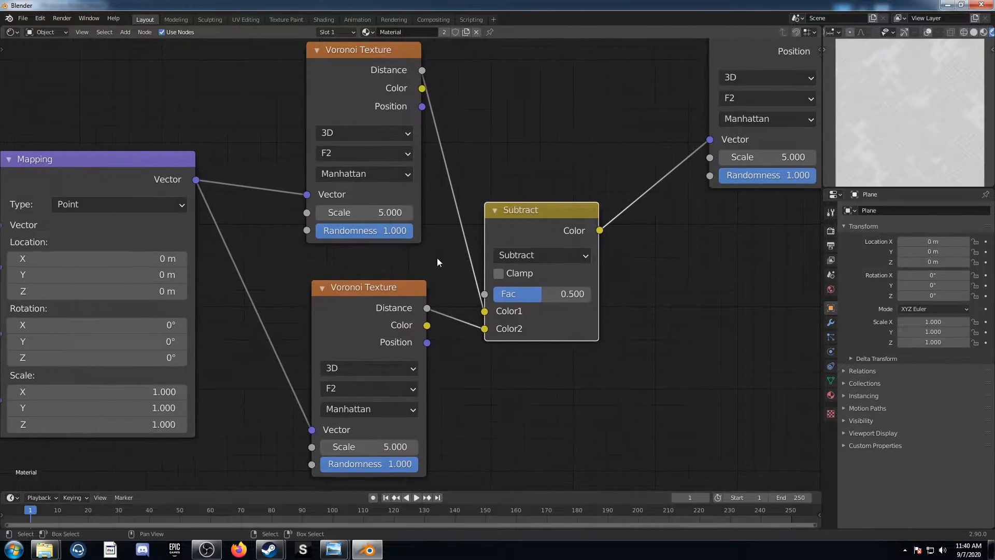
pyautogui.click(369, 174)
pyautogui.click(370, 245)
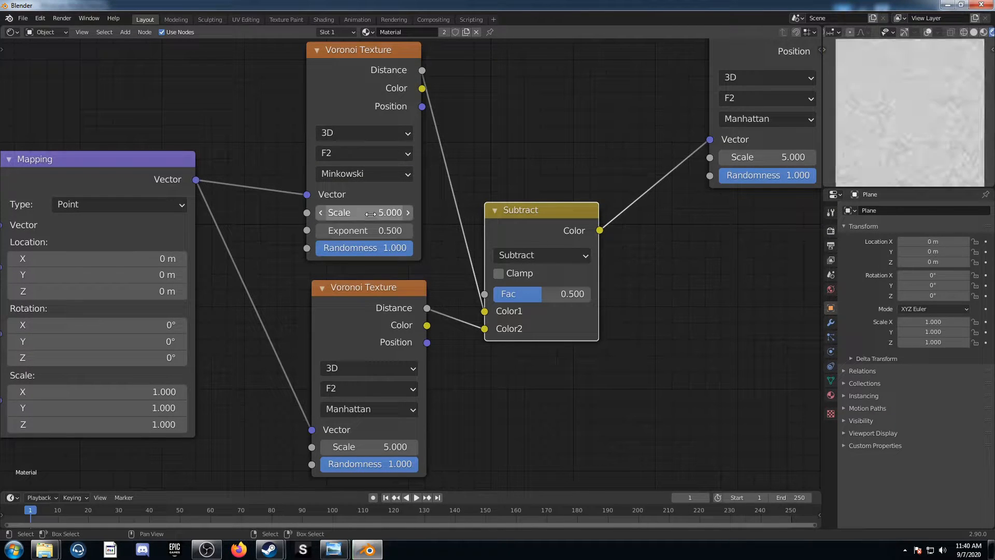
pyautogui.doubleClick(371, 213)
pyautogui.write('.5')
pyautogui.press('Tab')
pyautogui.write('.5')
pyautogui.press('Tab')
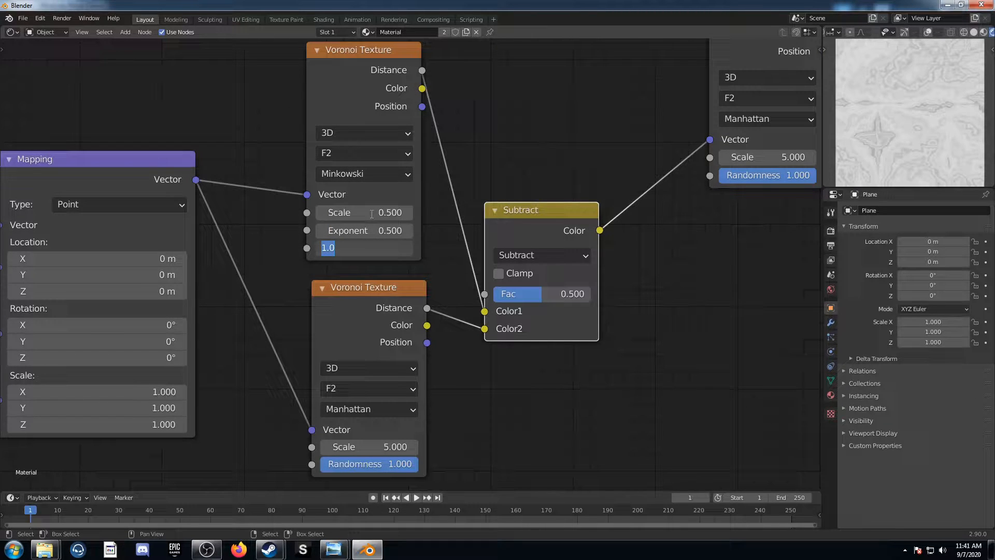
pyautogui.write('0')
pyautogui.press('Return')
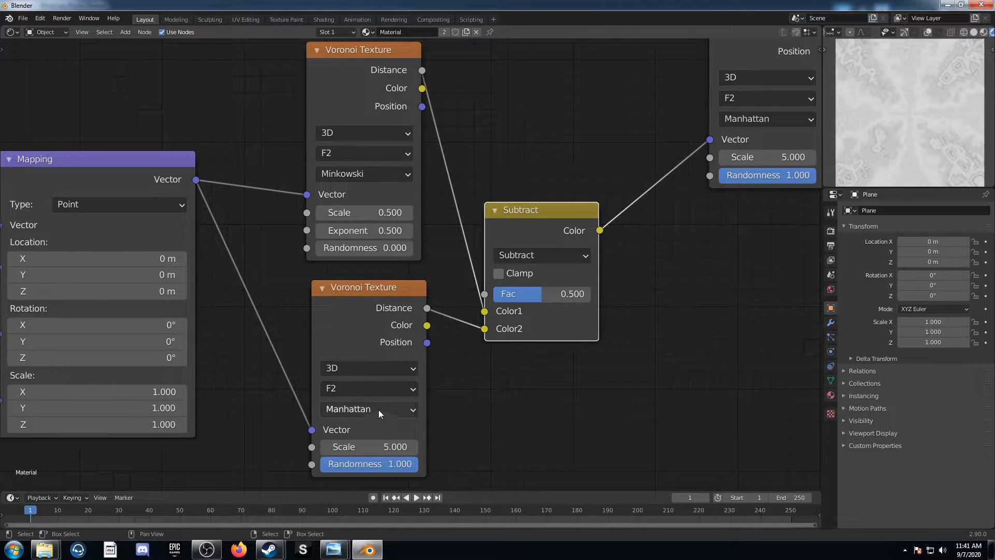
# Set the lower Voronoi Texture to Distance To Edge with scale 1 and randomness 0
pyautogui.click(383, 389)
pyautogui.click(381, 463)
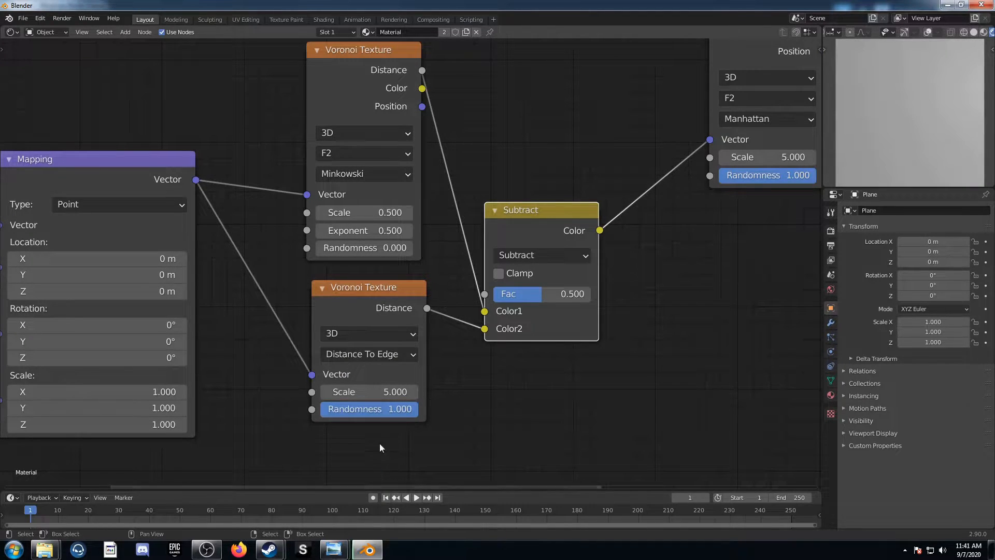
pyautogui.click(379, 389)
pyautogui.write('10')
pyautogui.press('Tab')
pyautogui.write('0')
pyautogui.press('Return')
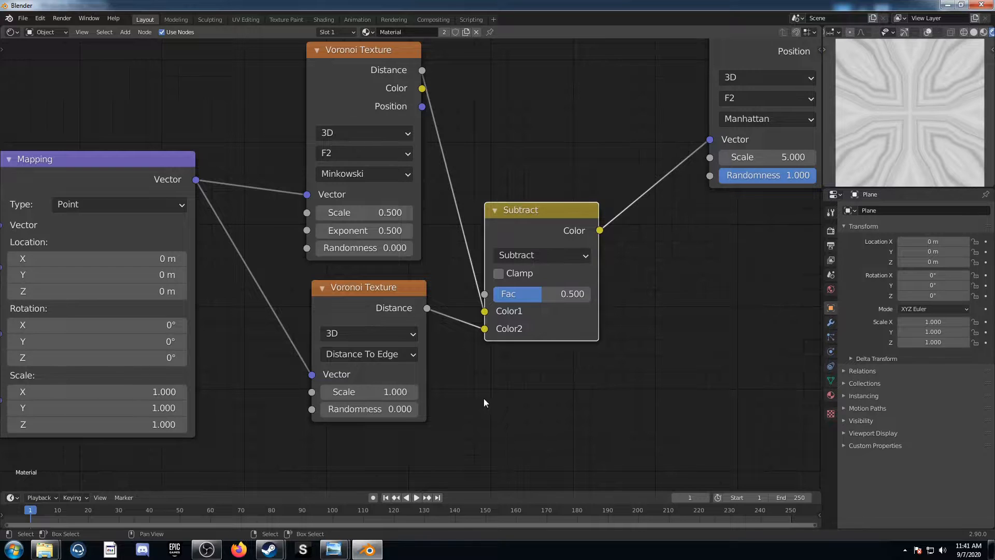
# Add a Gradient Texture above the other nodes and connect the Texture Coordinate's Object output to its Vector input
pyautogui.scroll(-3, 483, 398)
pyautogui.hotkey('shift', 'a')
pyautogui.click(307, 199)
pyautogui.write('gradient')
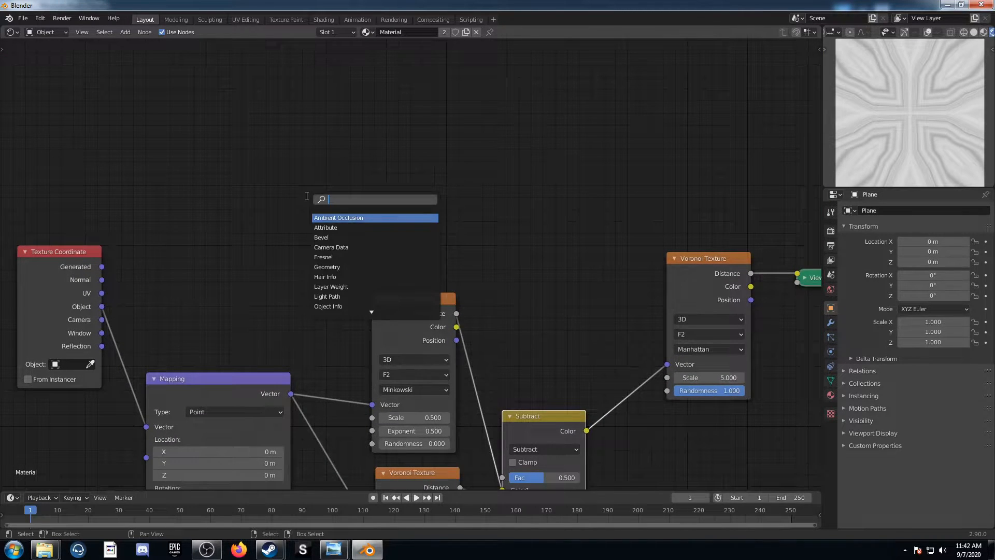
pyautogui.press('Return')
pyautogui.click(345, 118)
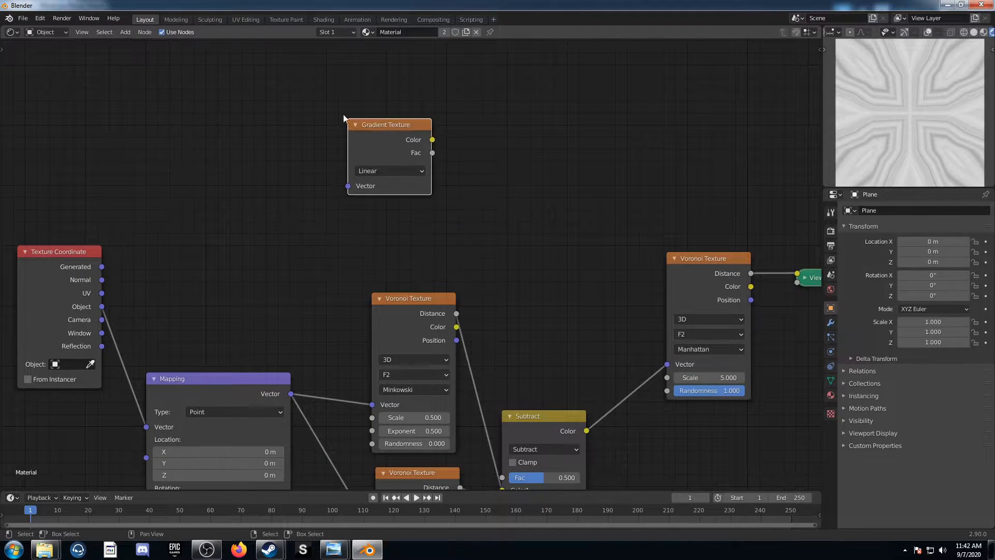
pyautogui.moveTo(101, 307); pyautogui.dragTo(348, 186)
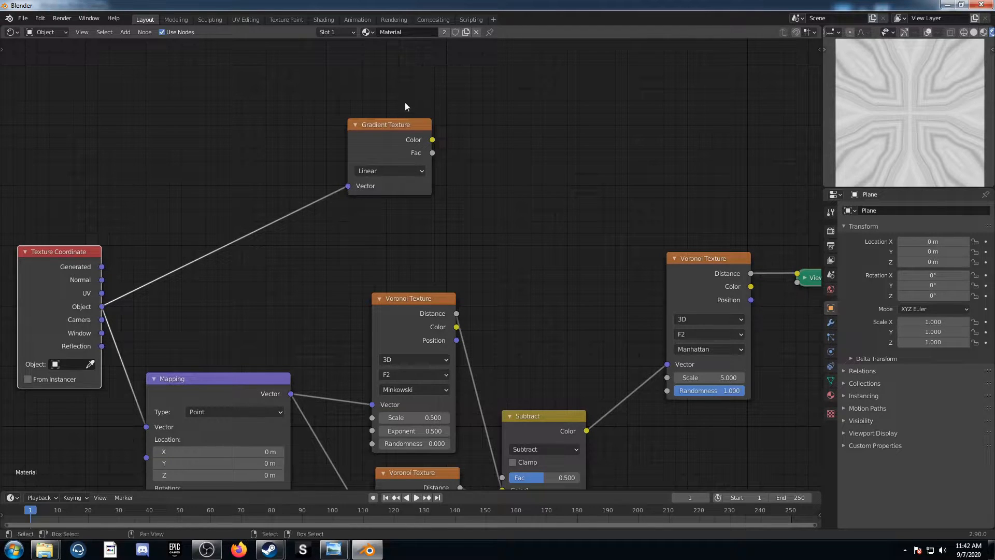
# Preview the Gradient Texture's Color output through the Viewer and set the gradient type to Spherical
pyautogui.keyDown('ctrl'); pyautogui.keyDown('shift'); pyautogui.click(430, 161); pyautogui.keyUp('shift'); pyautogui.keyUp('ctrl')
pyautogui.moveTo(462, 196); pyautogui.dragTo(371, 186, button='middle')
pyautogui.scroll(3, 352, 183)
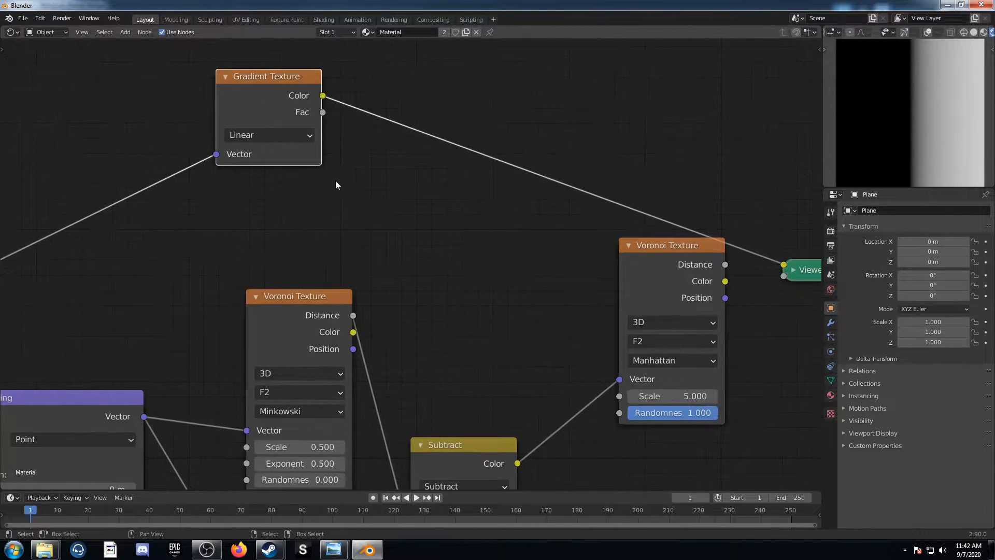
pyautogui.click(285, 136)
pyautogui.click(267, 218)
# Insert a Vector Math node set to Add on the link between the Texture Coordinate and the Gradient Texture
pyautogui.moveTo(220, 238); pyautogui.dragTo(452, 189, button='middle')
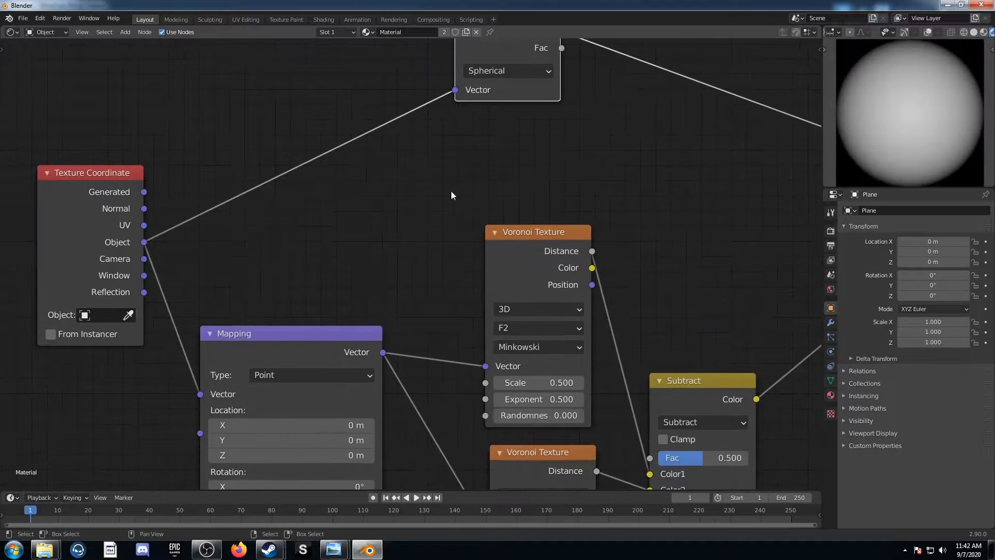
pyautogui.scroll(-2, 452, 190)
pyautogui.moveTo(390, 220); pyautogui.dragTo(496, 227, button='middle')
pyautogui.hotkey('shift', 'a')
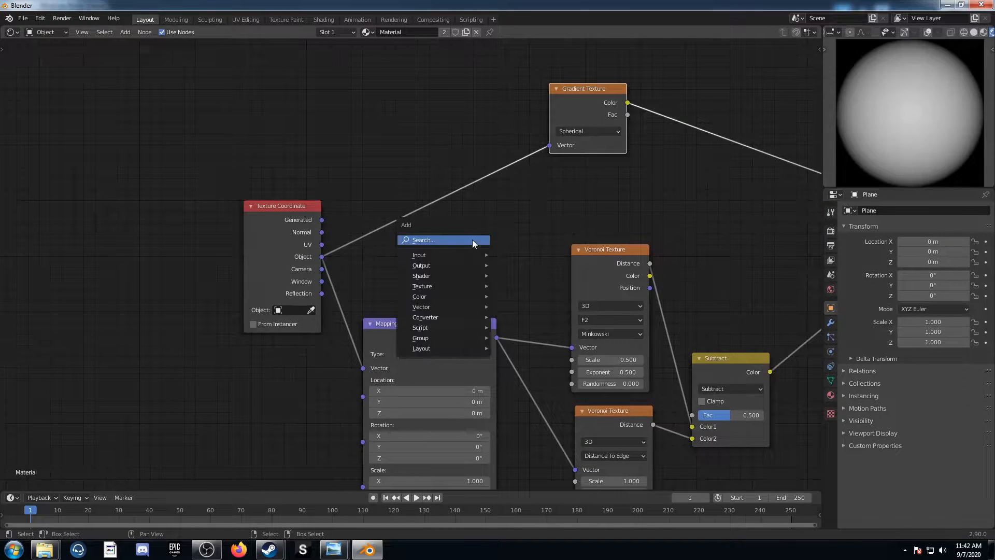
pyautogui.click(471, 240)
pyautogui.write('vecto')
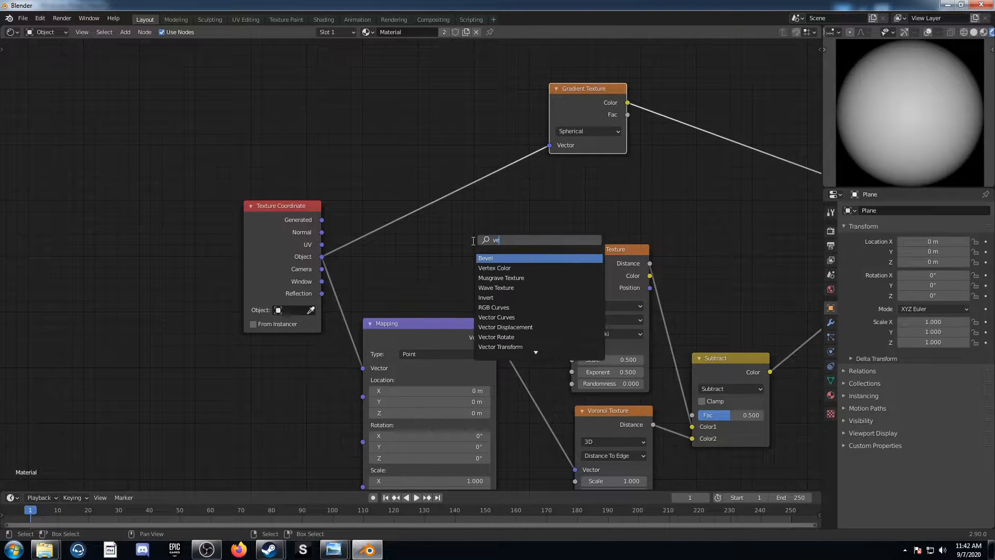
pyautogui.press('Down')
pyautogui.press('Down')
pyautogui.press('Down')
pyautogui.press('Down')
pyautogui.press('Return')
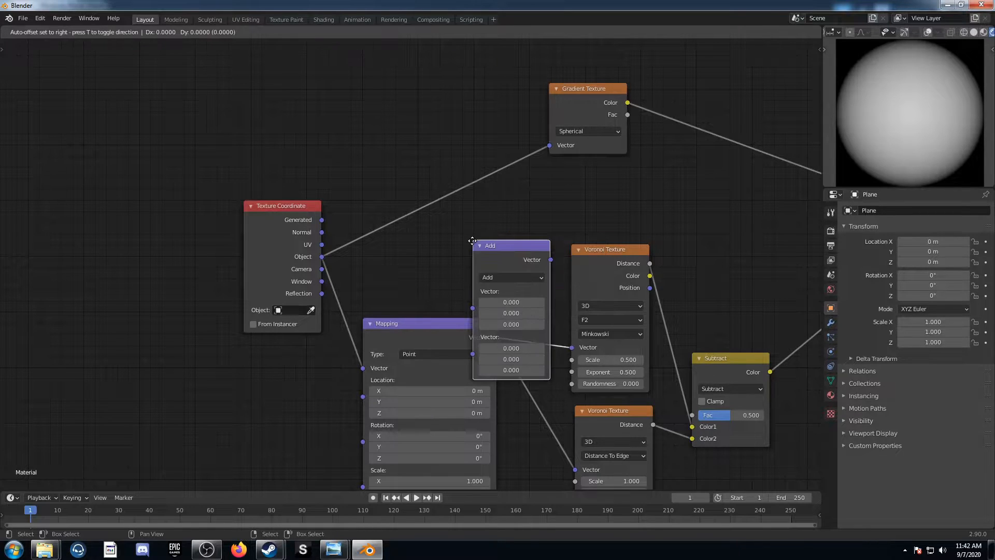
pyautogui.click(359, 140)
pyautogui.moveTo(429, 170); pyautogui.dragTo(373, 250, button='middle')
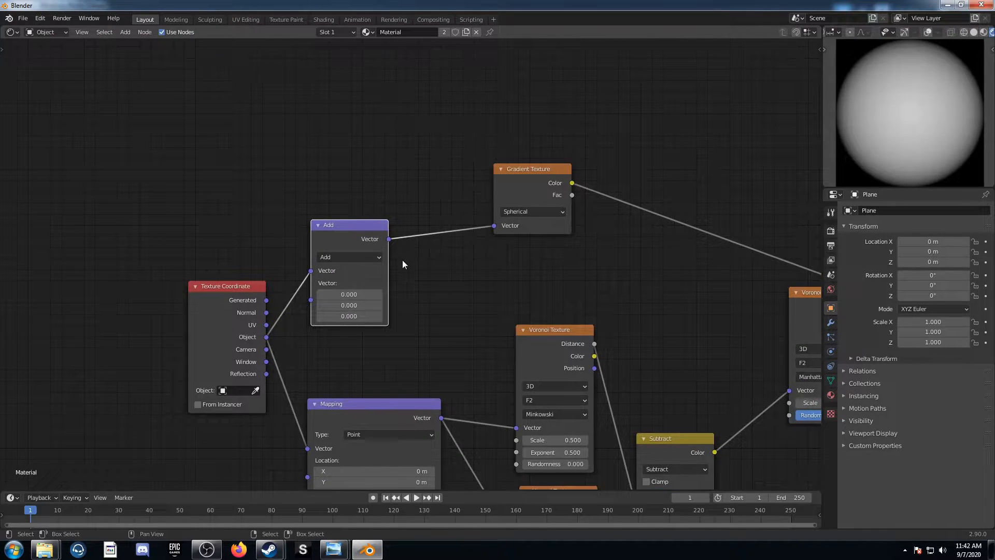
# Set the Vector Math node's operation to Scale and move it and the Gradient Texture up to make room between them
pyautogui.moveTo(342, 247); pyautogui.dragTo(355, 216)
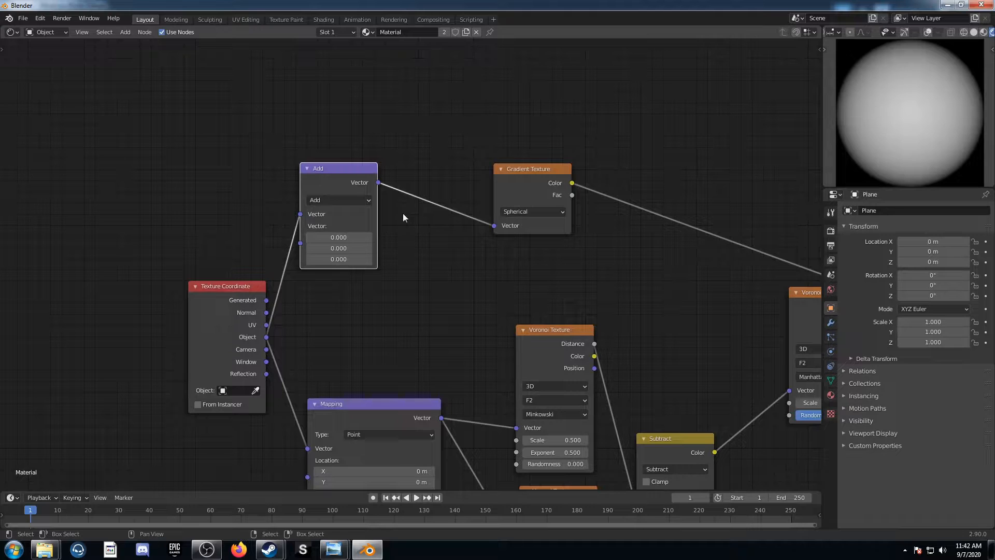
pyautogui.click(342, 200)
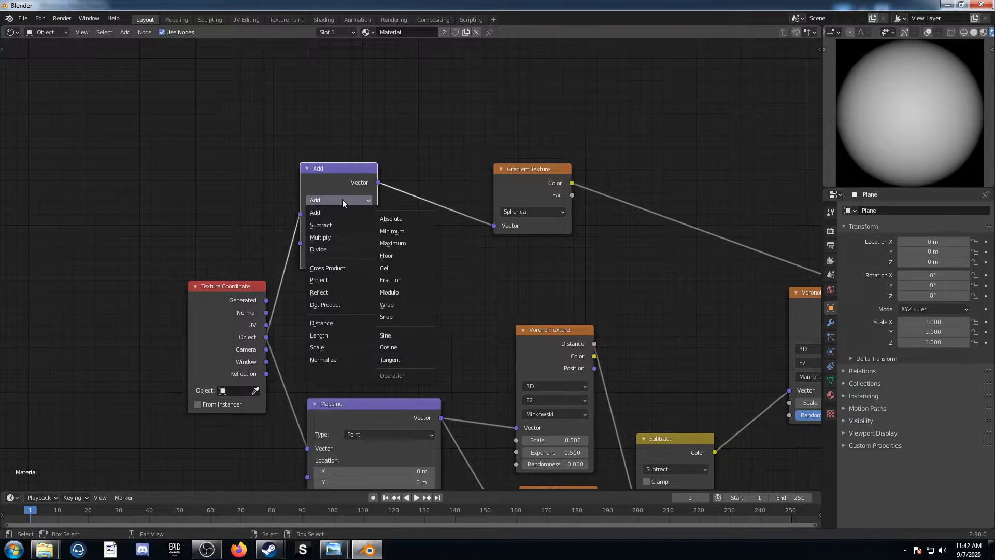
pyautogui.click(324, 346)
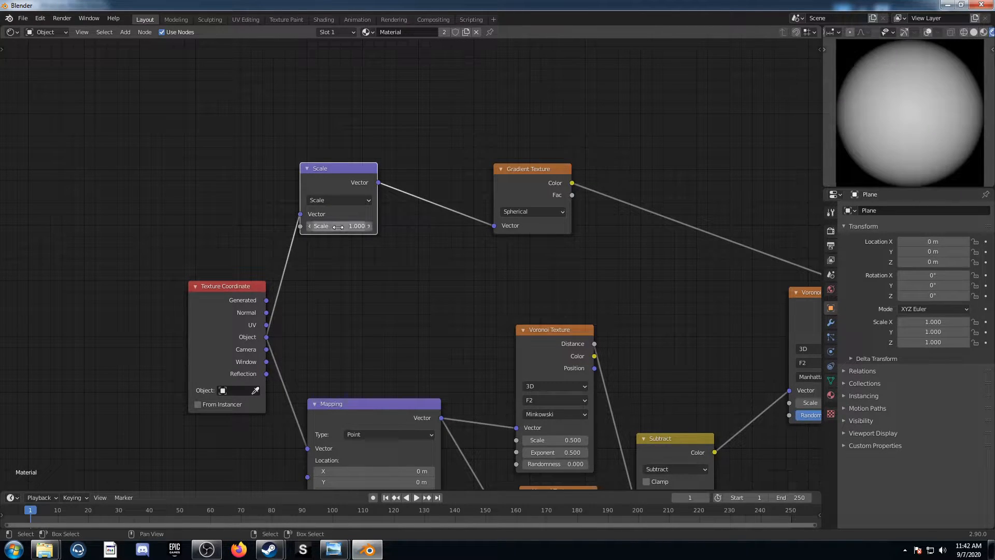
pyautogui.moveTo(509, 185); pyautogui.dragTo(552, 91)
pyautogui.moveTo(556, 214); pyautogui.dragTo(497, 320, button='middle')
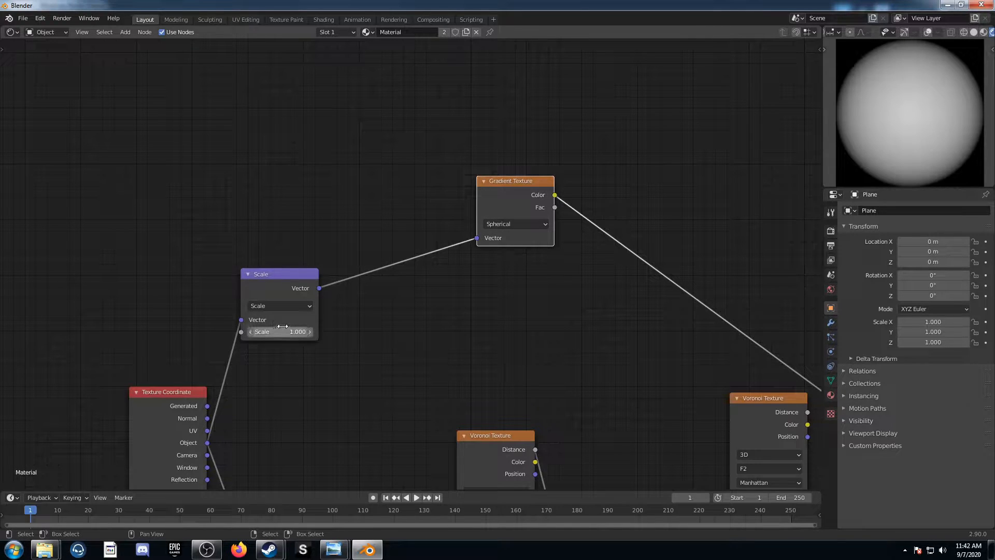
# Duplicate the Scale node onto the link before the Gradient Texture and set the copy's operation to Fraction
pyautogui.click(278, 280)
pyautogui.hotkey('shift', 'd')
pyautogui.click(401, 229)
pyautogui.moveTo(461, 283); pyautogui.dragTo(340, 307, button='middle')
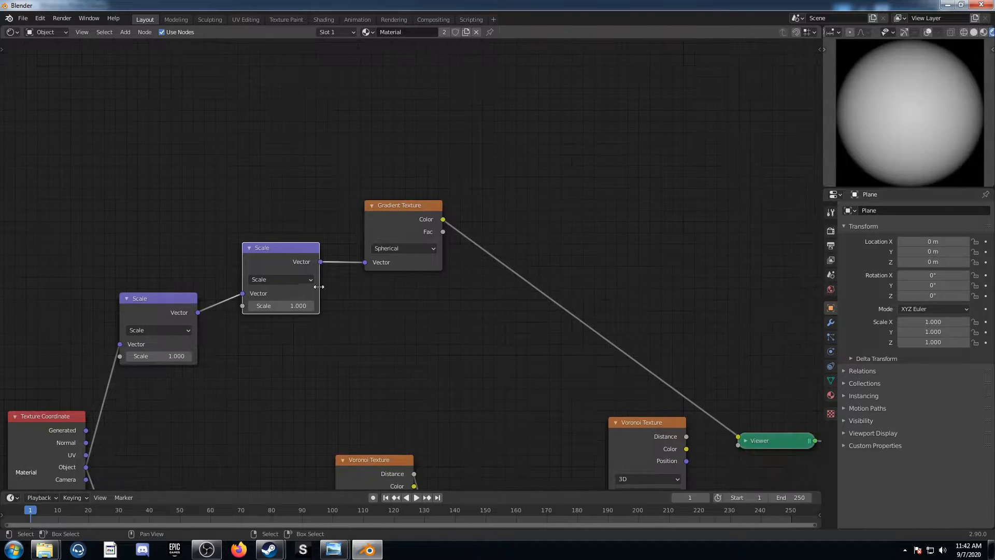
pyautogui.click(305, 280)
pyautogui.click(358, 359)
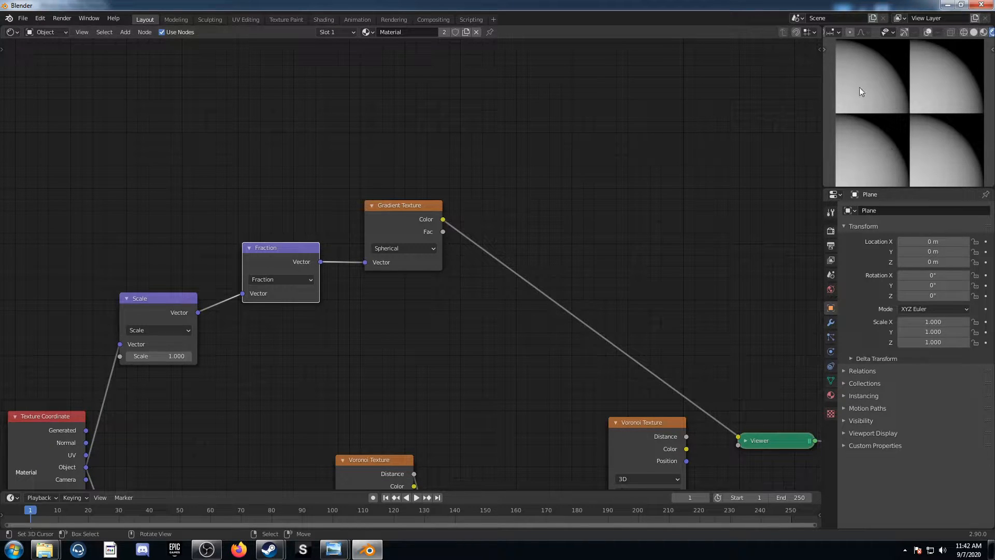
# Duplicate the Fraction node onto the link before the Gradient Texture and set the copy to Add with X and Y at -0.5
pyautogui.moveTo(104, 422); pyautogui.dragTo(120, 337, button='middle')
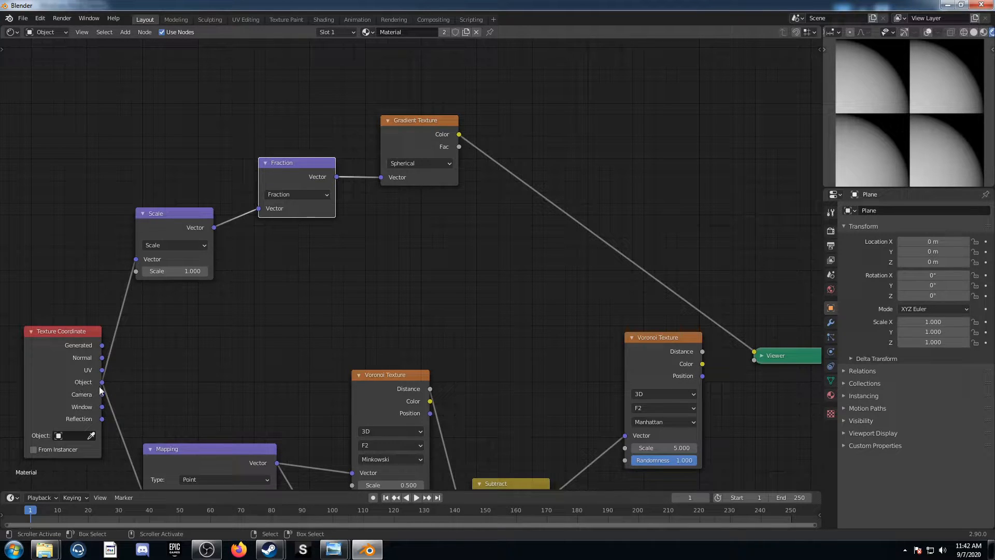
pyautogui.moveTo(416, 212); pyautogui.dragTo(333, 300, button='middle')
pyautogui.moveTo(220, 256); pyautogui.dragTo(126, 262, button='middle')
pyautogui.hotkey('shift', 'd')
pyautogui.click(259, 243)
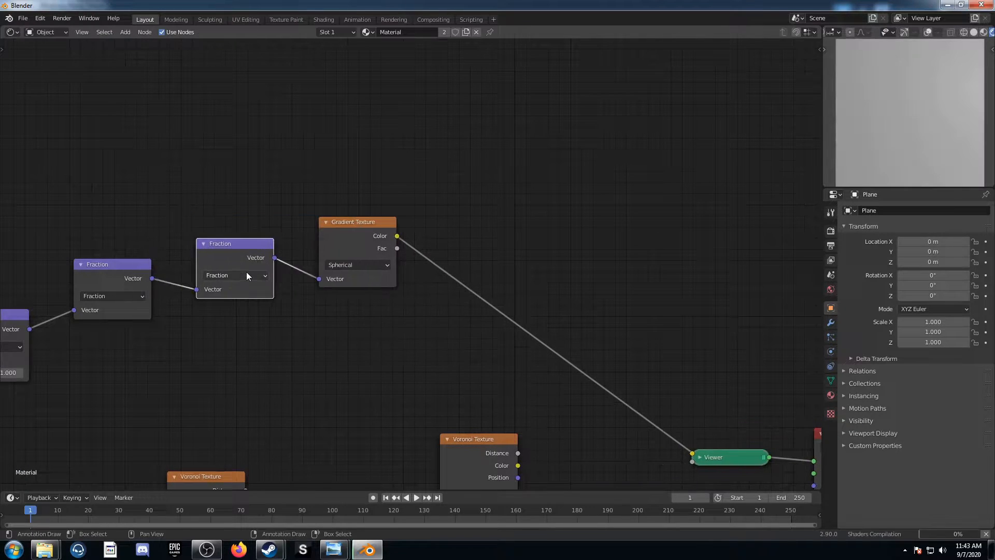
pyautogui.click(245, 272)
pyautogui.click(237, 291)
pyautogui.moveTo(315, 308); pyautogui.dragTo(432, 225, button='middle')
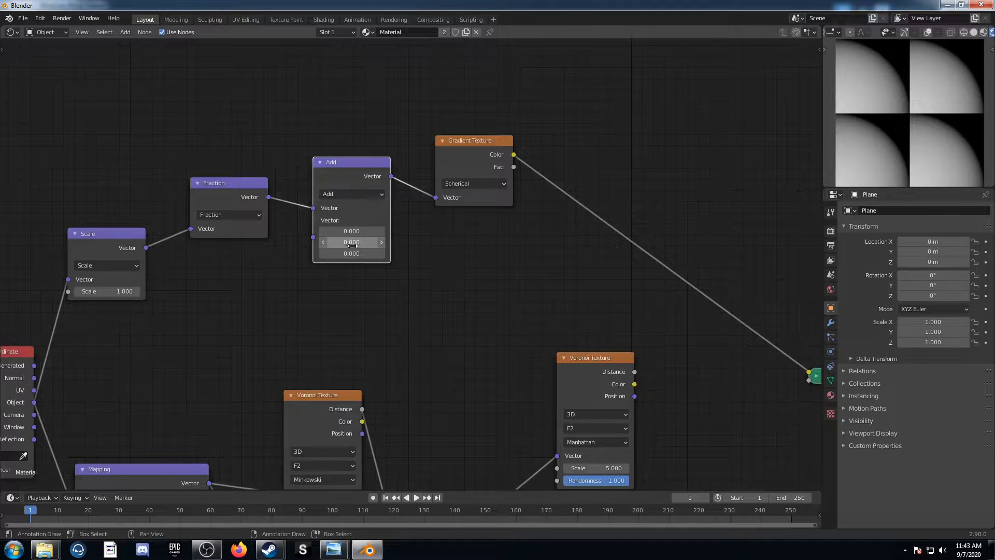
pyautogui.moveTo(352, 231); pyautogui.dragTo(326, 242)
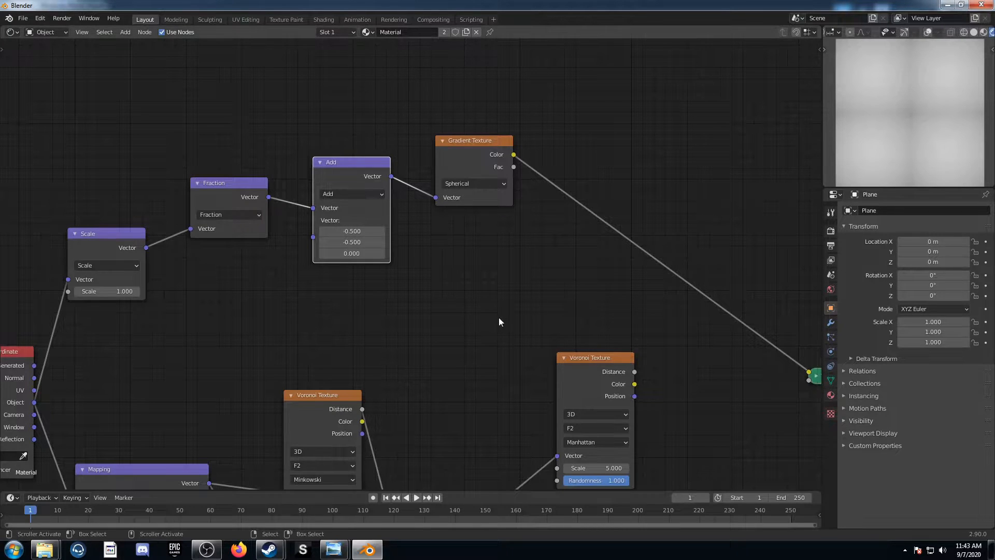
# Insert a ColorRamp node on the link between the Gradient Texture's Color output and the Viewer
pyautogui.scroll(-4, 537, 302)
pyautogui.moveTo(462, 301); pyautogui.dragTo(420, 260, button='middle')
pyautogui.moveTo(557, 295); pyautogui.dragTo(432, 261, button='middle')
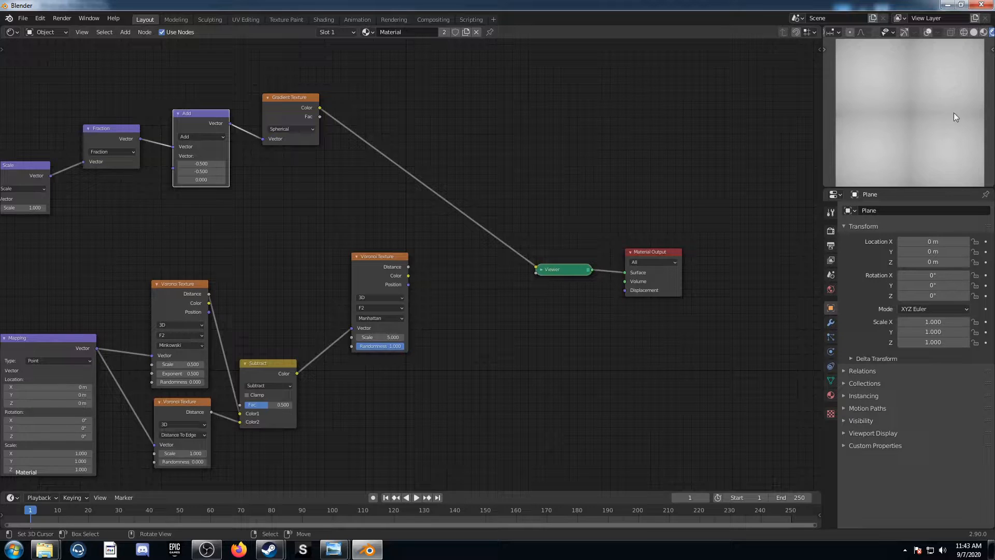
pyautogui.moveTo(466, 208); pyautogui.dragTo(462, 272, button='middle')
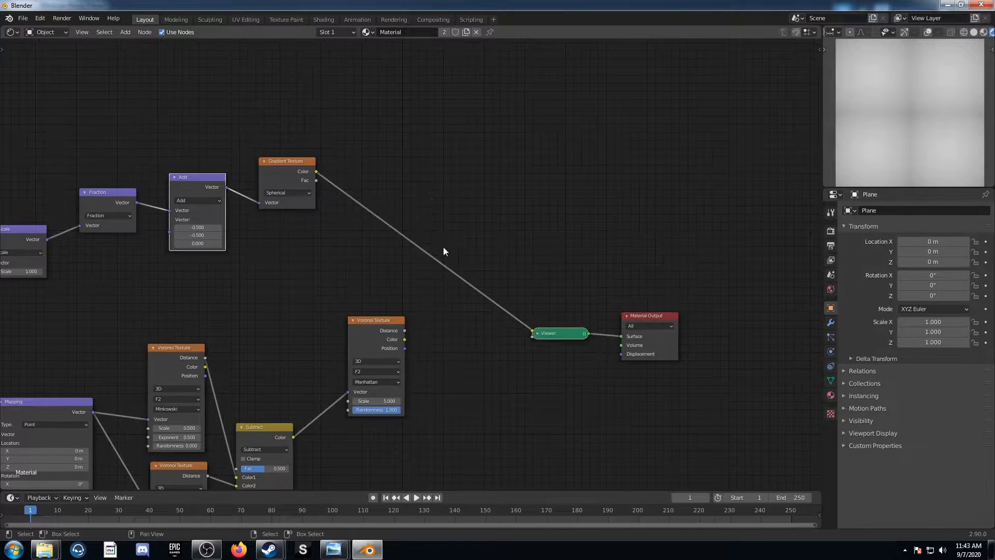
pyautogui.hotkey('shift', 'a')
pyautogui.click(428, 228)
pyautogui.write('colo')
pyautogui.press('Down')
pyautogui.press('Return')
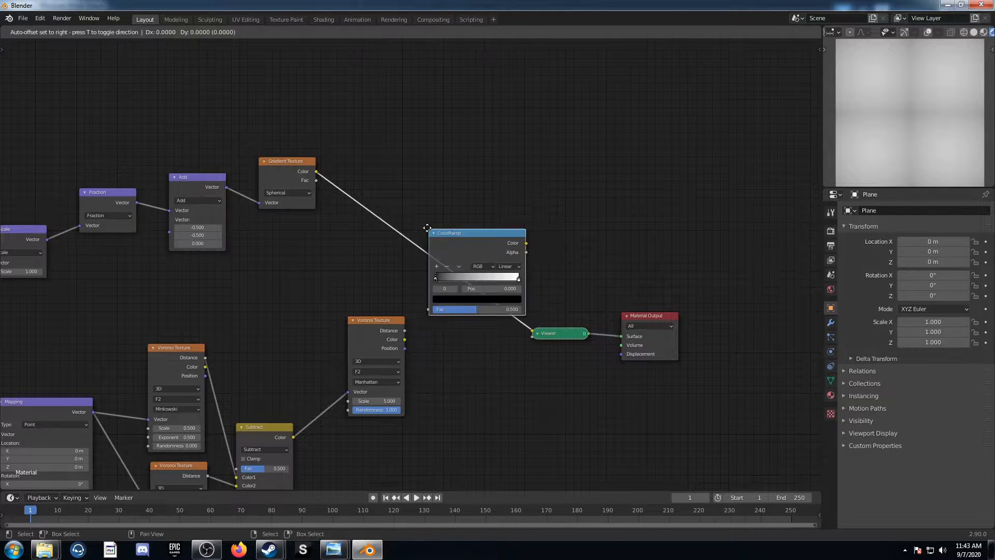
pyautogui.click(347, 162)
pyautogui.moveTo(577, 325); pyautogui.dragTo(464, 329, button='middle')
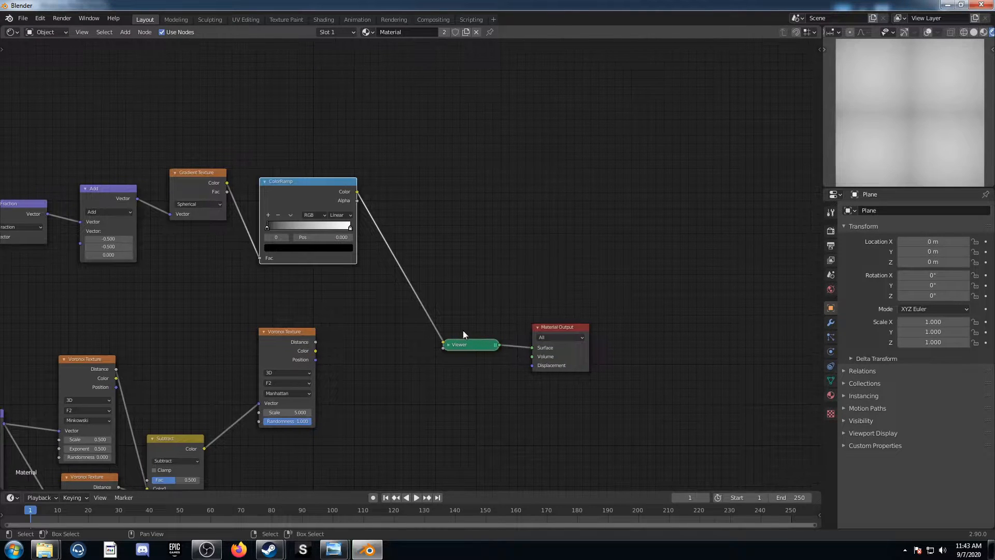
# Set the ColorRamp's black stop to position 0.4 and its white stop to position 0.65
pyautogui.click(317, 237)
pyautogui.write('.4')
pyautogui.press('Return')
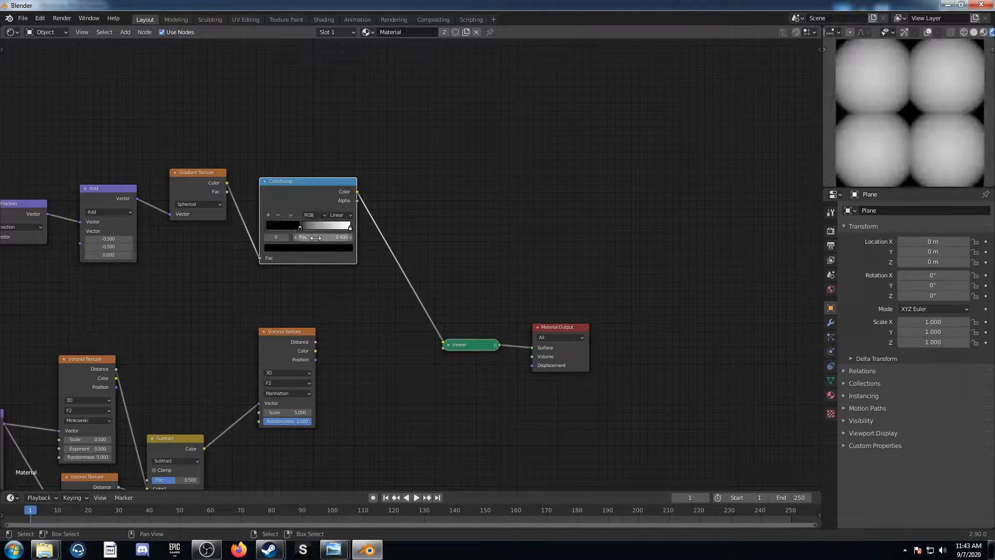
pyautogui.click(350, 228)
pyautogui.moveTo(350, 228); pyautogui.dragTo(452, 272, button='middle')
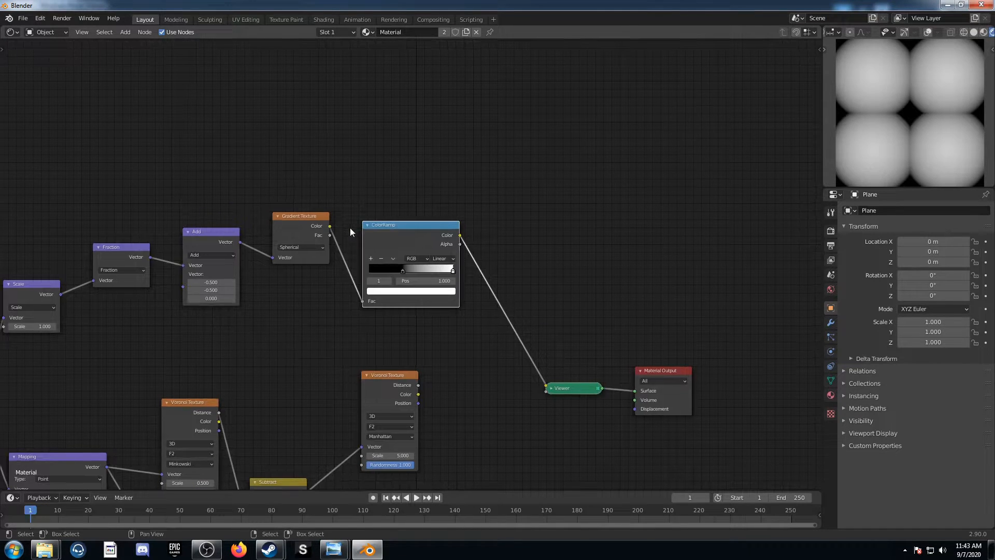
pyautogui.click(417, 279)
pyautogui.write('.65')
pyautogui.press('Return')
# Insert a Math node set to Multiply on the link between the ColorRamp and the Viewer
pyautogui.moveTo(455, 362); pyautogui.dragTo(409, 302, button='middle')
pyautogui.hotkey('ctrl', 'z')
pyautogui.moveTo(418, 336); pyautogui.dragTo(314, 270, button='middle')
pyautogui.hotkey('shift', 'a')
pyautogui.click(368, 310)
pyautogui.write('math')
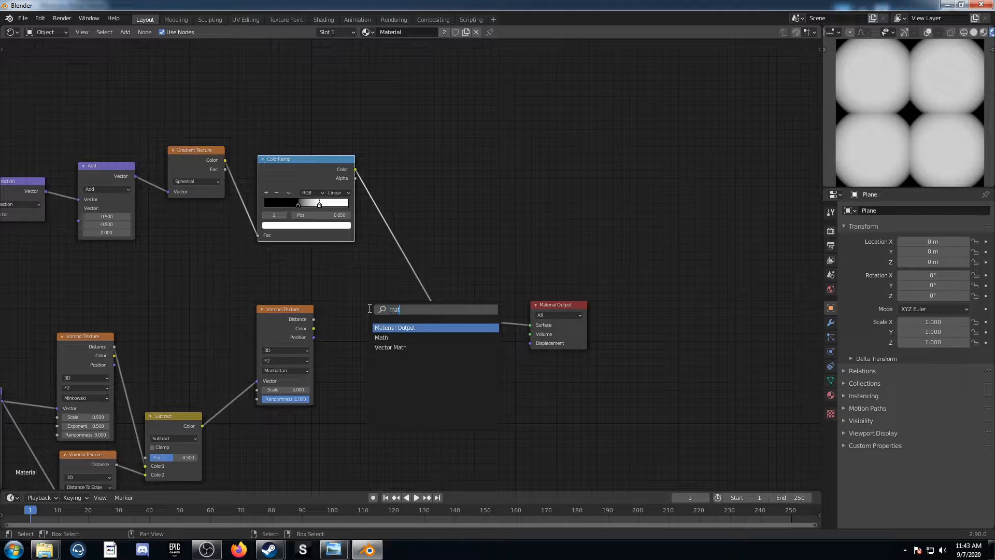
pyautogui.press('Return')
pyautogui.click(387, 167)
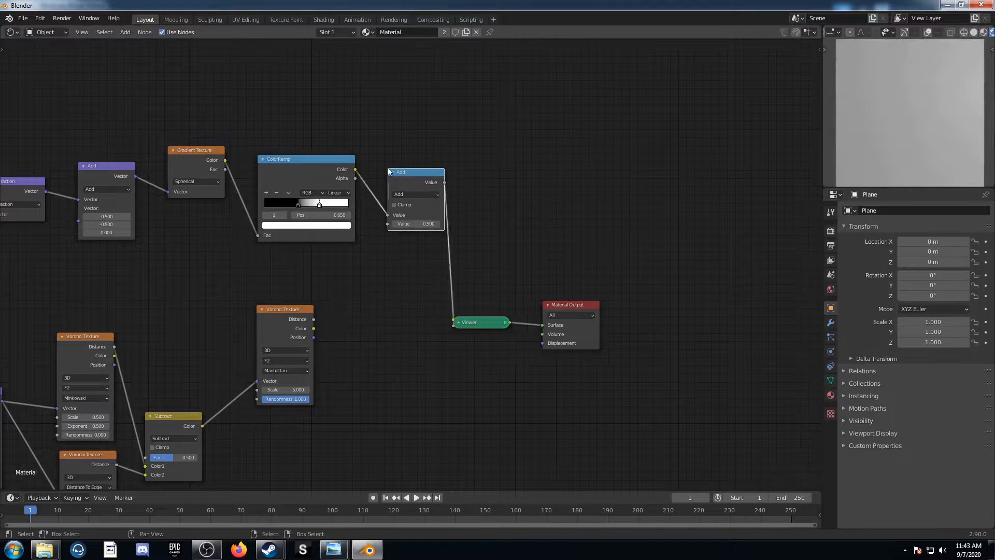
pyautogui.click(421, 194)
pyautogui.click(429, 244)
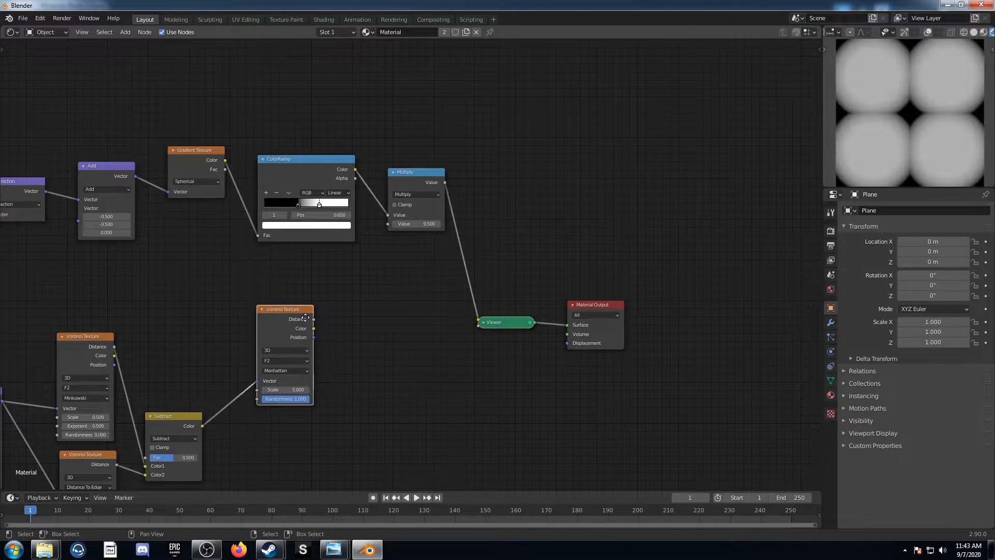
# Set the Multiply node's second value to 6.2 and connect its output to the Scale input of the Manhattan Voronoi Texture
pyautogui.moveTo(283, 311); pyautogui.dragTo(412, 332)
pyautogui.click(419, 223)
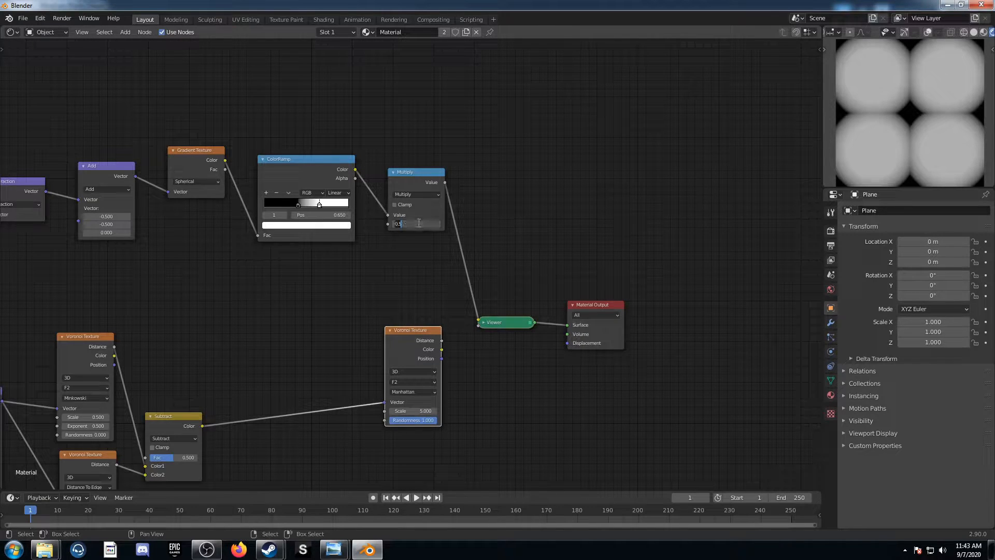
pyautogui.write('6.2')
pyautogui.press('Return')
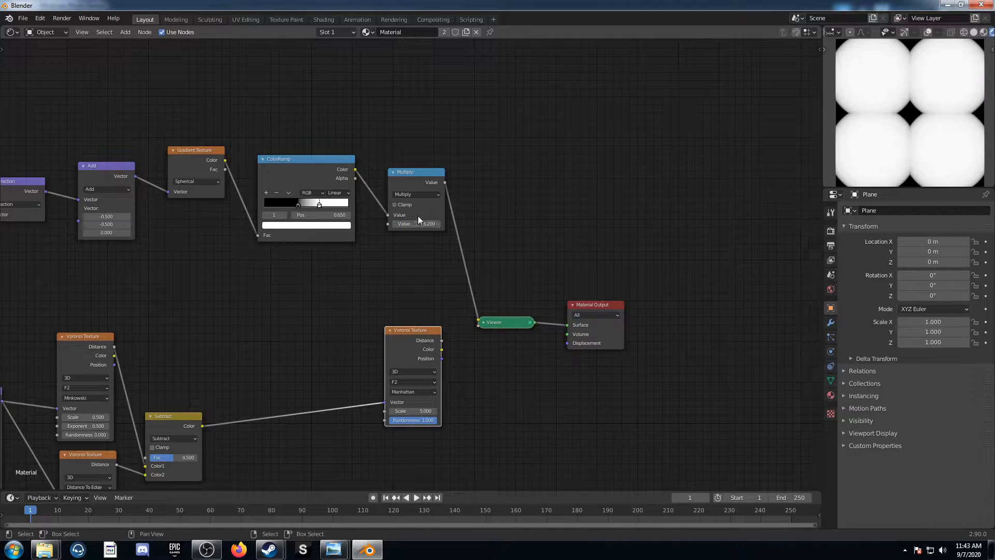
pyautogui.moveTo(445, 182); pyautogui.dragTo(387, 408)
pyautogui.moveTo(458, 397); pyautogui.dragTo(279, 364, button='middle')
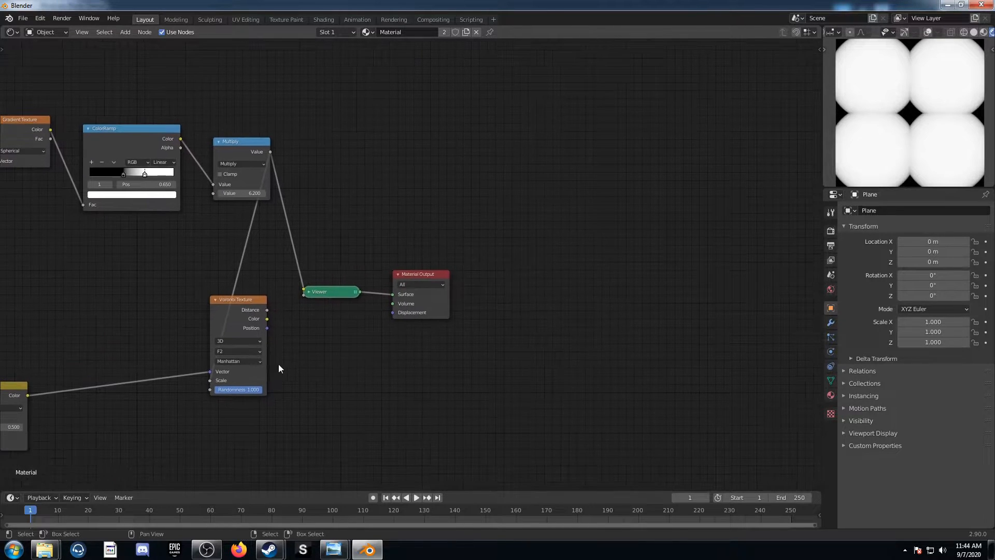
# Preview the Manhattan Voronoi Texture's Distance output through the Viewer and move the Viewer and Material Output farther away from it
pyautogui.scroll(3, 269, 360)
pyautogui.keyDown('ctrl'); pyautogui.keyDown('shift'); pyautogui.click(206, 322); pyautogui.keyUp('shift'); pyautogui.keyUp('ctrl')
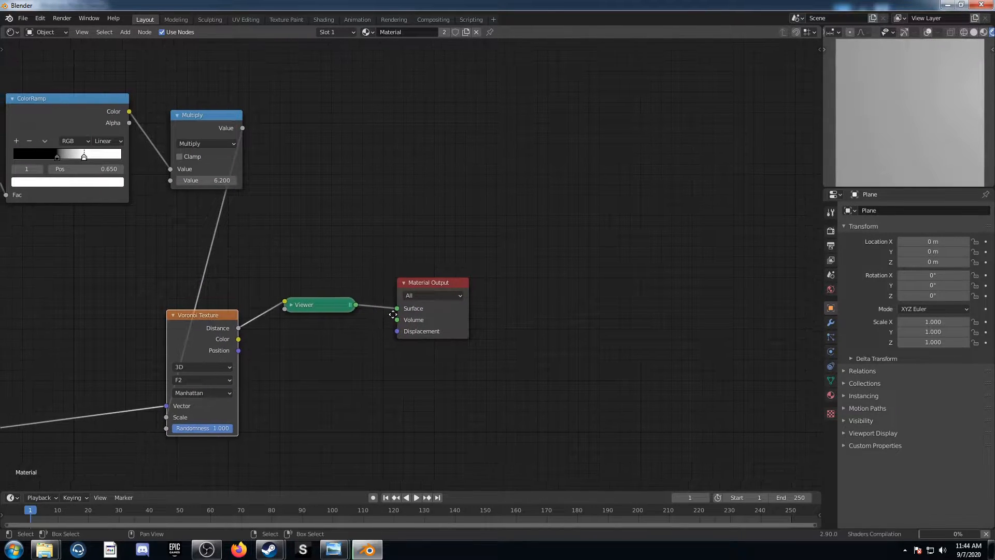
pyautogui.moveTo(309, 285); pyautogui.dragTo(353, 229, button='middle')
pyautogui.moveTo(323, 167); pyautogui.dragTo(527, 339)
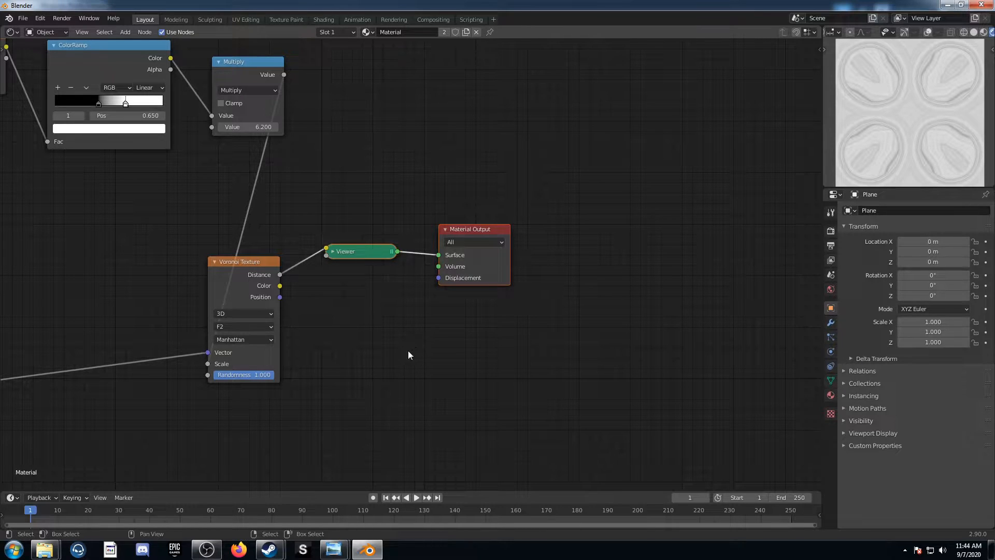
pyautogui.press('g')
pyautogui.click(621, 379)
# Insert a MixRGB node between the Voronoi Texture's Distance output and the Viewer, and place a duplicate in line behind it
pyautogui.hotkey('shift', 'a')
pyautogui.write('c')
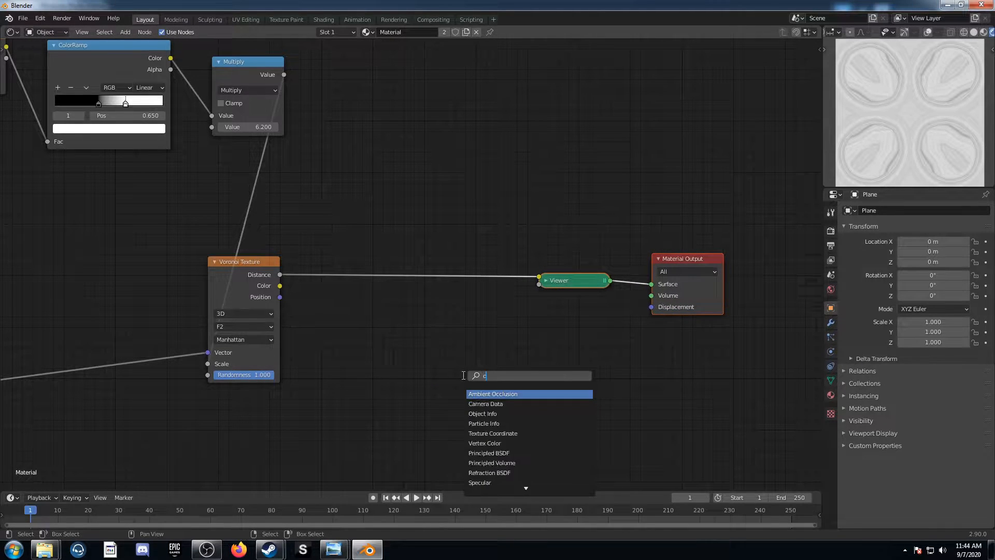
pyautogui.press('BackSpace')
pyautogui.write('mixr')
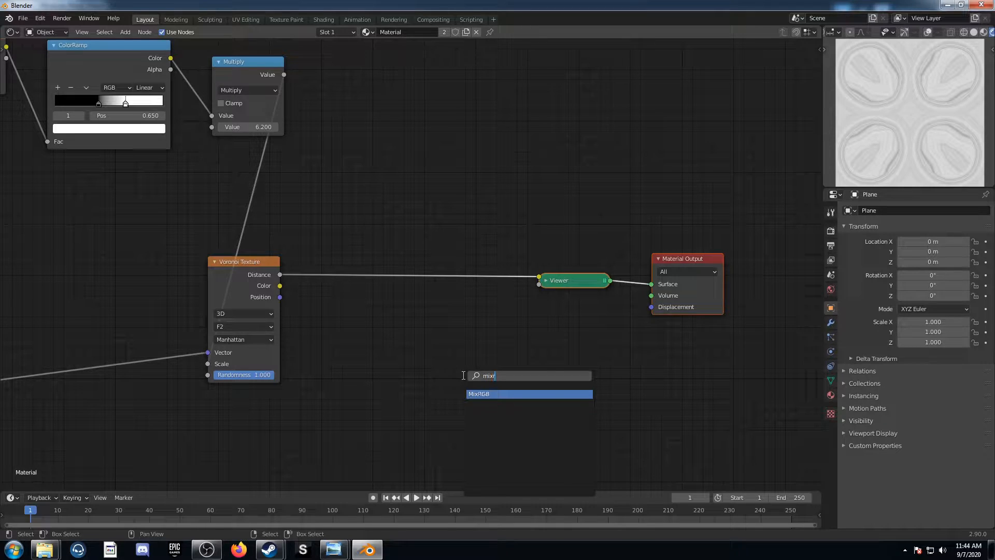
pyautogui.press('Return')
pyautogui.click(321, 229)
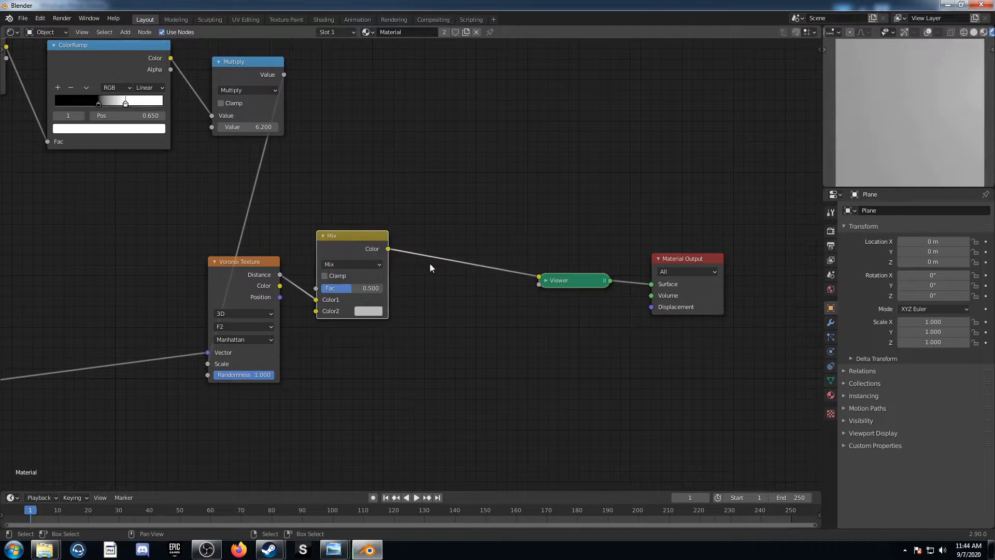
pyautogui.hotkey('shift', 'd')
pyautogui.click(517, 272)
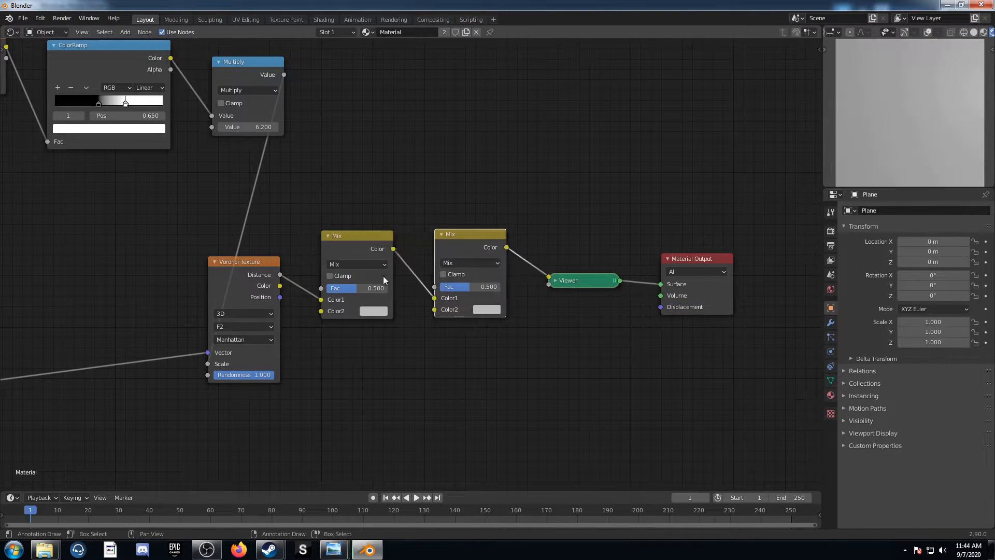
# Set the first Mix node to Color Burn with a black Color2 and the second to Color Dodge with a white Color2
pyautogui.click(377, 264)
pyautogui.click(373, 316)
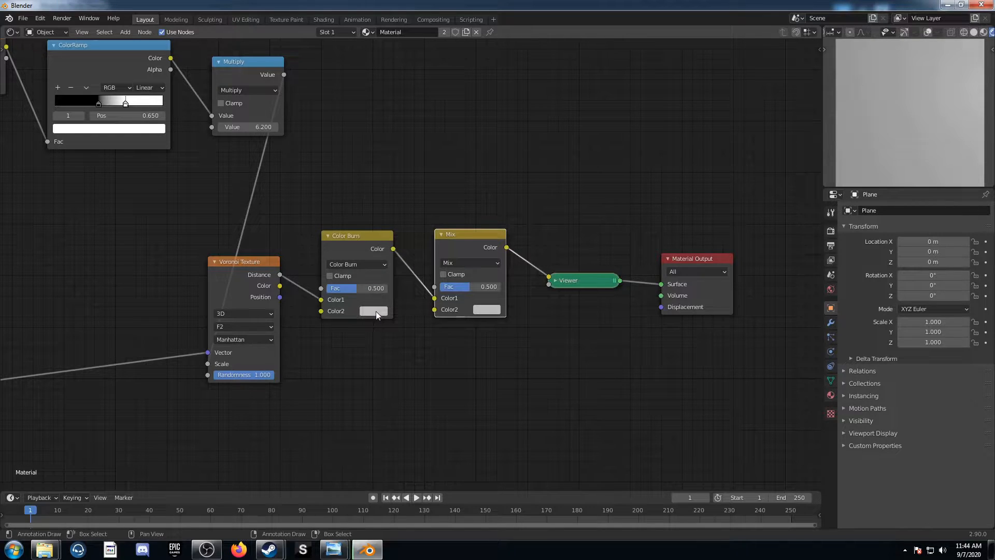
pyautogui.click(375, 311)
pyautogui.scroll(-4, 397, 207)
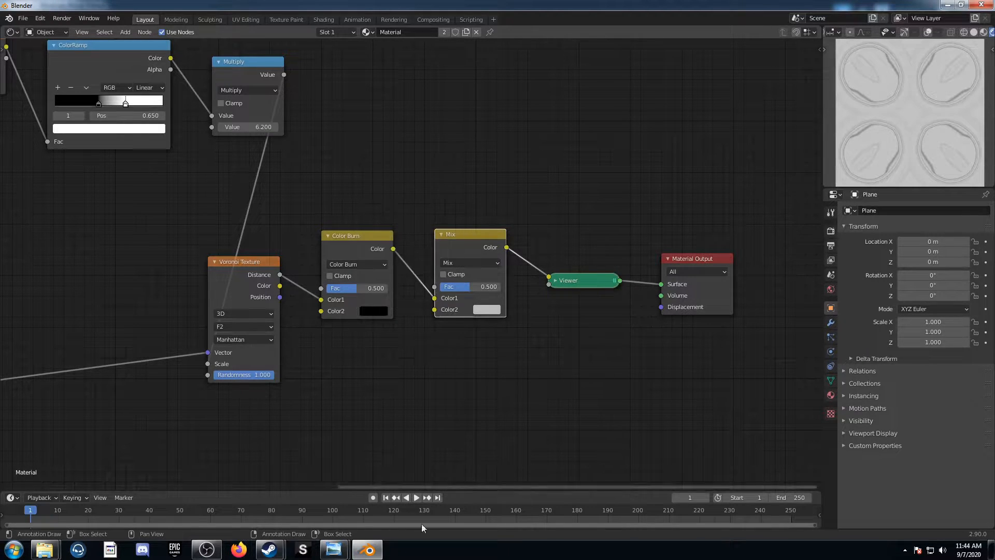
pyautogui.click(486, 262)
pyautogui.click(478, 354)
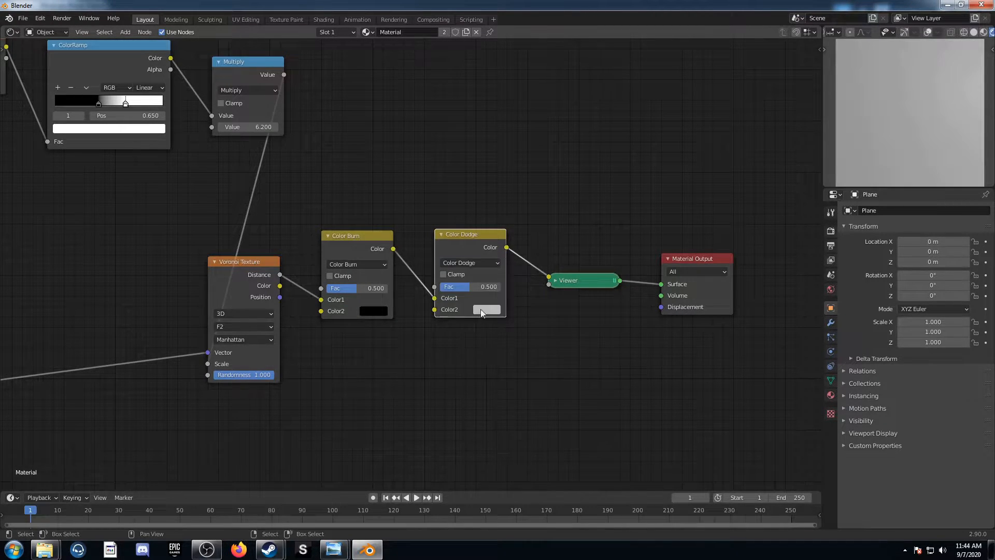
pyautogui.click(487, 310)
pyautogui.click(509, 195)
# Set the Color Burn node's Fac to 0.9 and the Color Dodge node's Fac to 1.0
pyautogui.moveTo(521, 371); pyautogui.dragTo(570, 380, button='middle')
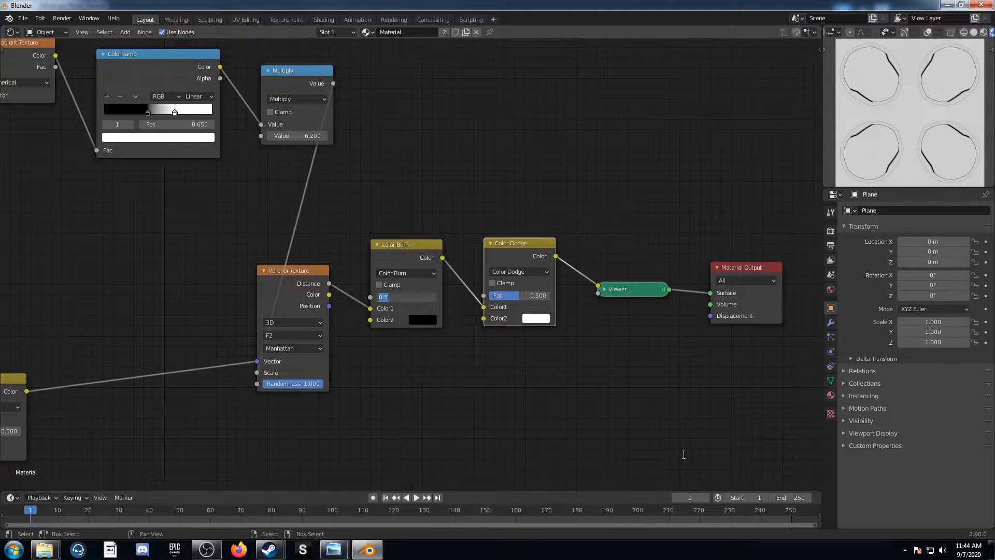
pyautogui.write('0.9')
pyautogui.press('Return')
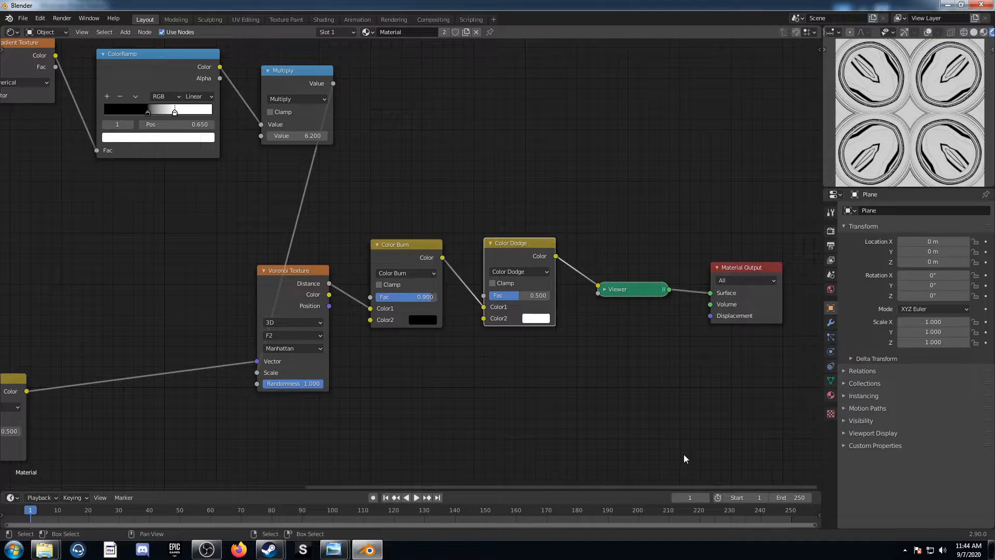
pyautogui.moveTo(515, 297); pyautogui.dragTo(551, 298)
# Move the ColorRamp's black stop past the white stop to position 0.773
pyautogui.moveTo(623, 358); pyautogui.dragTo(583, 392, button='middle')
pyautogui.moveTo(62, 438); pyautogui.dragTo(449, 307, button='middle')
pyautogui.scroll(-2, 449, 307)
pyautogui.moveTo(422, 338); pyautogui.dragTo(355, 382, button='middle')
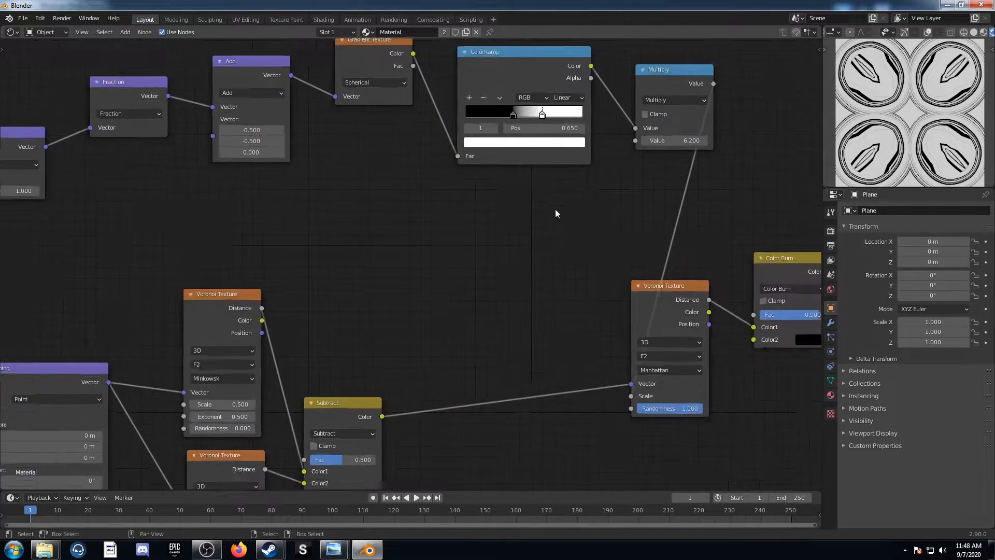
pyautogui.moveTo(555, 209); pyautogui.dragTo(398, 273, button='middle')
pyautogui.scroll(2, 403, 381)
pyautogui.moveTo(401, 250); pyautogui.dragTo(471, 250)
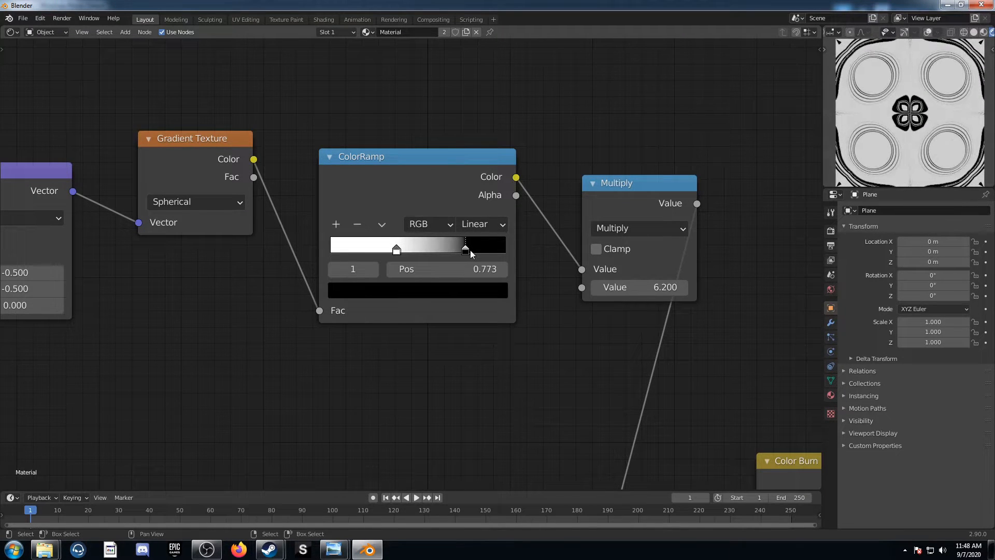
# Try the ColorRamp's white stop at position 0.564, and undo the stop changes
pyautogui.moveTo(396, 250); pyautogui.dragTo(430, 251)
pyautogui.moveTo(253, 352); pyautogui.dragTo(402, 287, button='middle')
pyautogui.scroll(-2, 391, 310)
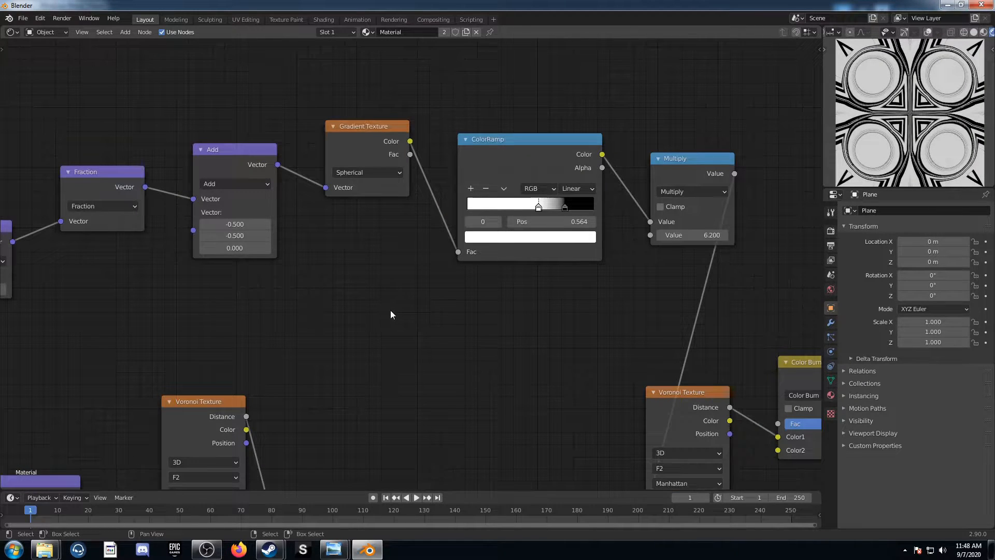
pyautogui.hotkey('ctrl', 'z')
pyautogui.hotkey('ctrl', 'z')
pyautogui.hotkey('ctrl', 'z')
# Try the vector Scale node's value at 2.4 and 1.9, and undo the change
pyautogui.moveTo(276, 308); pyautogui.dragTo(505, 318, button='middle')
pyautogui.scroll(2, 424, 312)
pyautogui.moveTo(175, 319); pyautogui.dragTo(397, 267, button='middle')
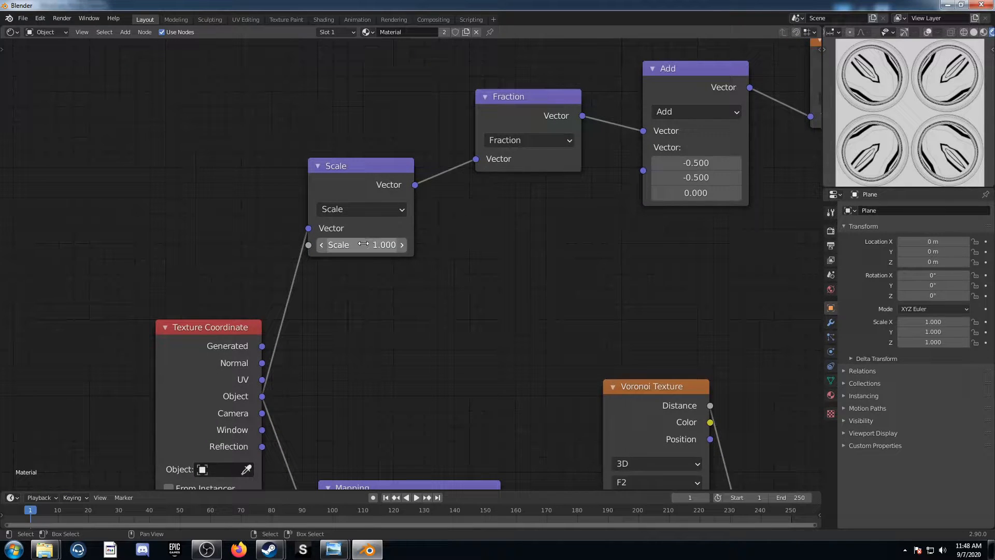
pyautogui.moveTo(358, 244); pyautogui.dragTo(368, 244)
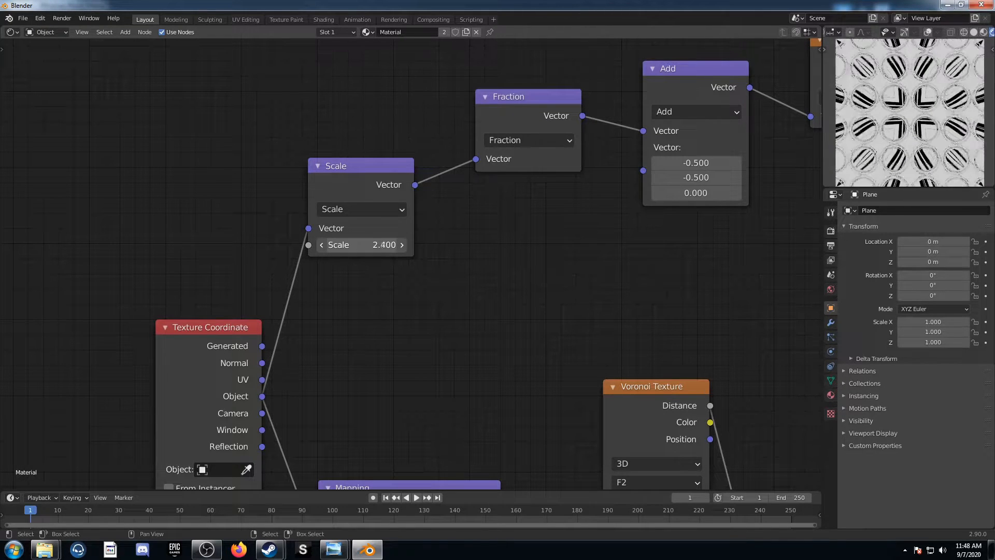
pyautogui.moveTo(383, 245); pyautogui.dragTo(417, 337)
pyautogui.scroll(-2, 417, 337)
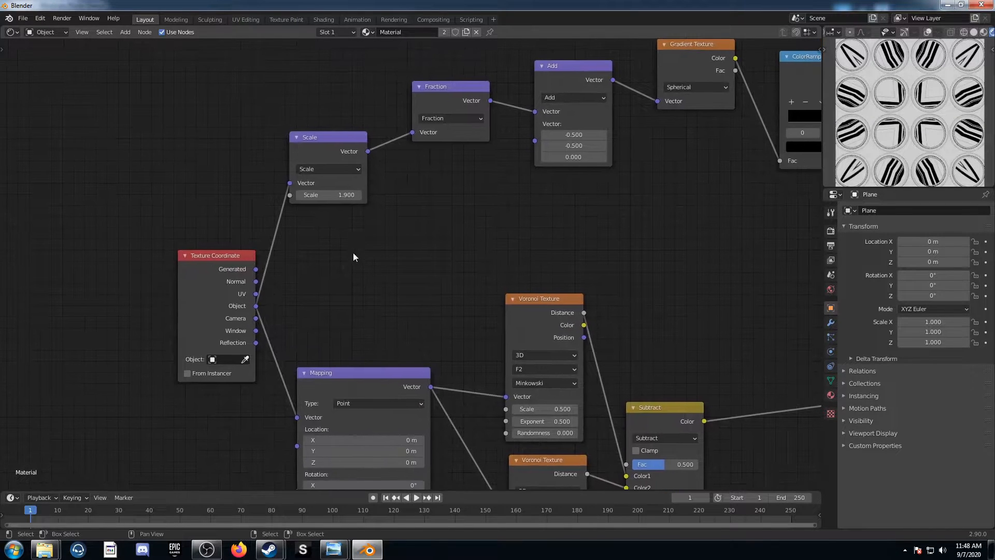
pyautogui.scroll(-3, 525, 235)
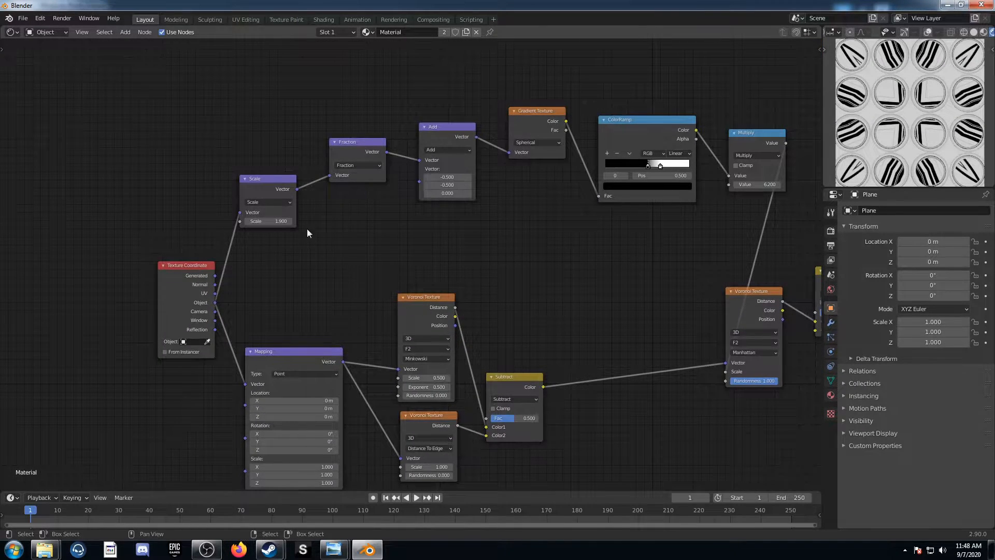
pyautogui.moveTo(307, 229); pyautogui.dragTo(307, 199, button='middle')
pyautogui.hotkey('ctrl', 'z')
# Connect the Scale node's Vector output to the Mapping node's Vector input, and try adjusting the Scale value before undoing that adjustment
pyautogui.moveTo(297, 160); pyautogui.dragTo(245, 354)
pyautogui.moveTo(335, 317); pyautogui.dragTo(378, 351, button='middle')
pyautogui.scroll(6, 377, 352)
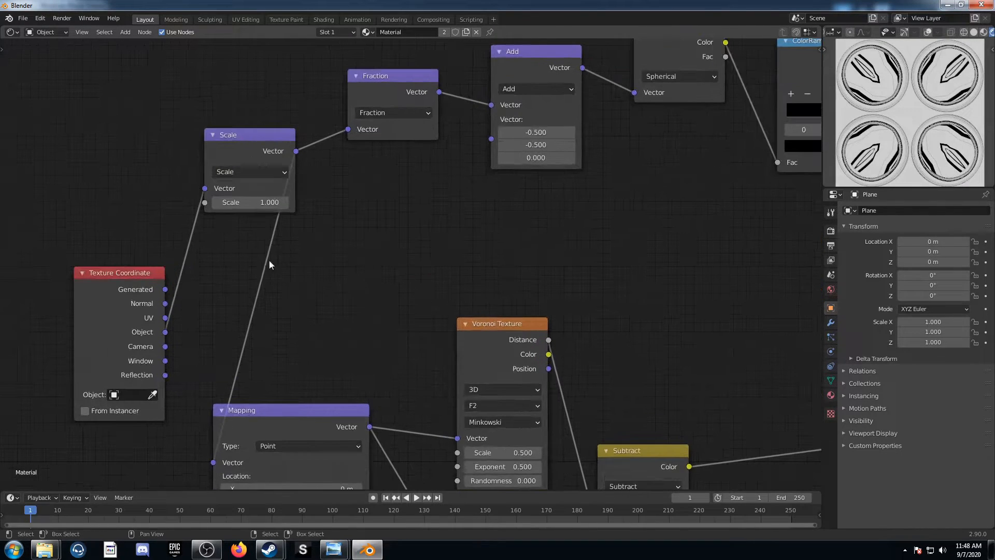
pyautogui.moveTo(239, 203); pyautogui.dragTo(238, 203)
pyautogui.hotkey('ctrl', 'z')
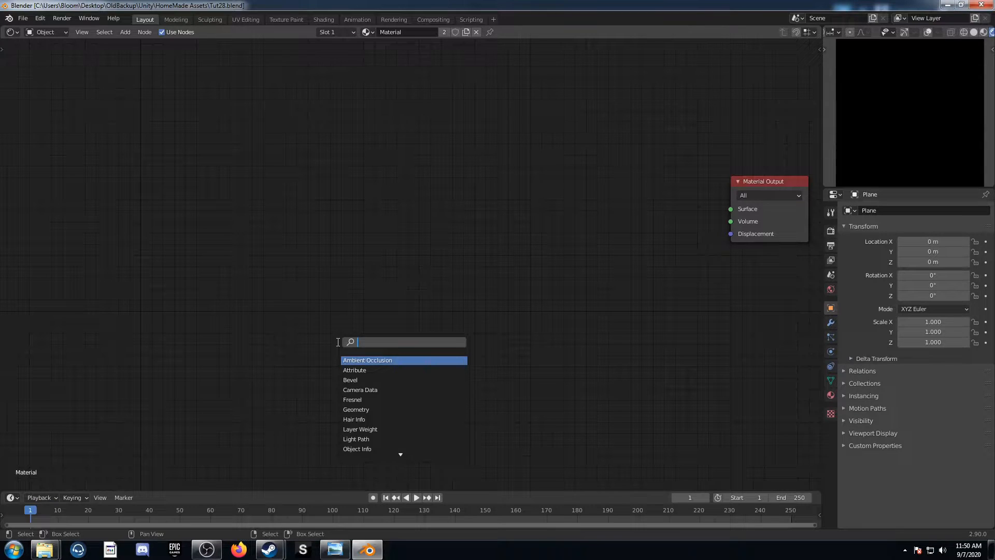
# Add a Voronoi Texture node to the empty material and preview its Distance output through a Viewer
pyautogui.write('voro')
pyautogui.press('Return')
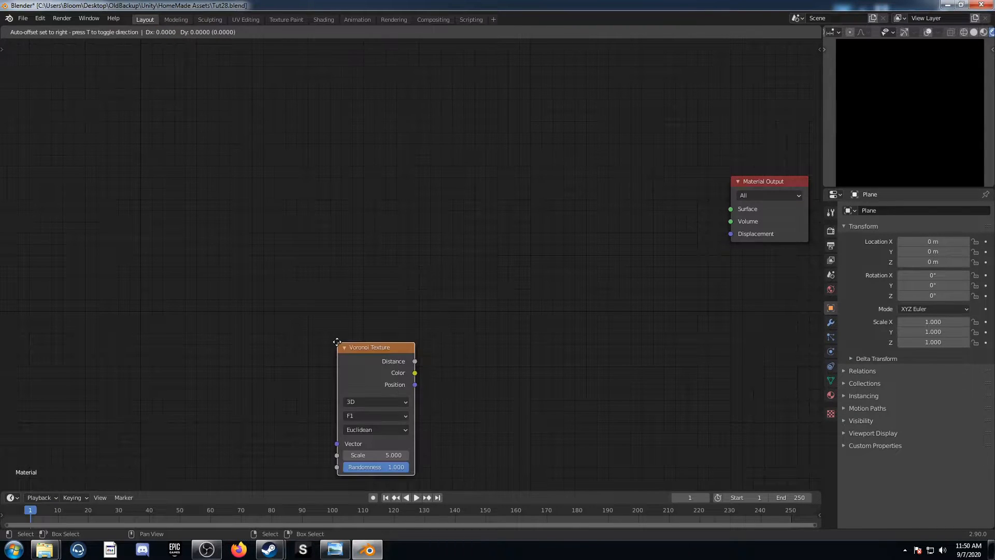
pyautogui.click(479, 158)
pyautogui.keyDown('ctrl'); pyautogui.keyDown('shift'); pyautogui.click(505, 170); pyautogui.keyUp('shift'); pyautogui.keyUp('ctrl')
pyautogui.moveTo(572, 184); pyautogui.dragTo(437, 284, button='middle')
pyautogui.scroll(2, 419, 359)
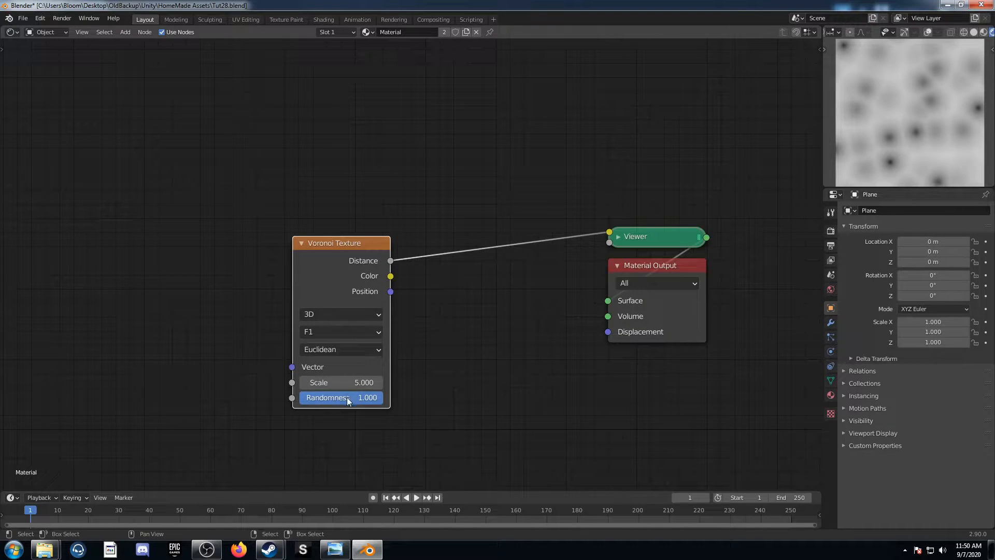
# Set the Voronoi Texture's feature output to Smooth F1 and its distance metric to Minkowski
pyautogui.click(342, 333)
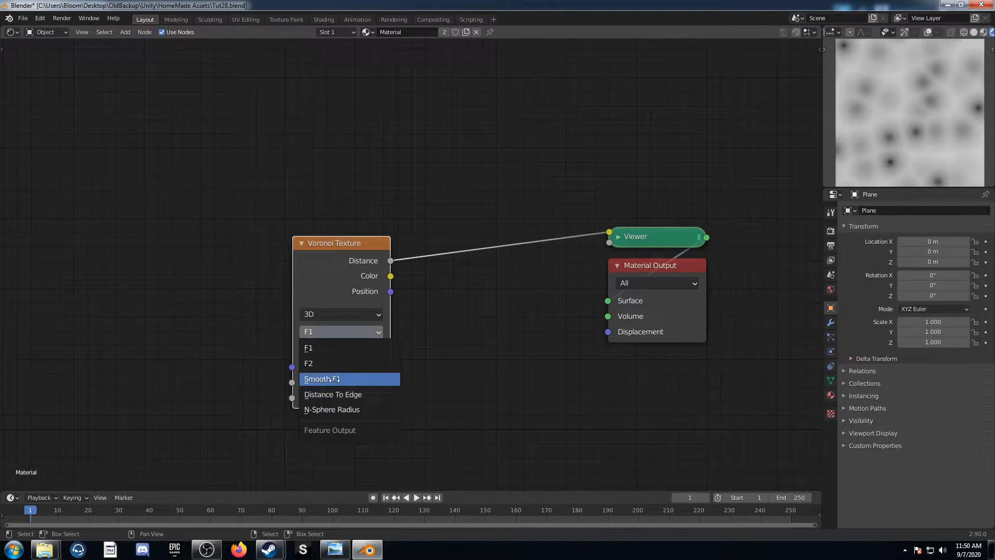
pyautogui.click(330, 379)
pyautogui.click(338, 350)
pyautogui.click(350, 412)
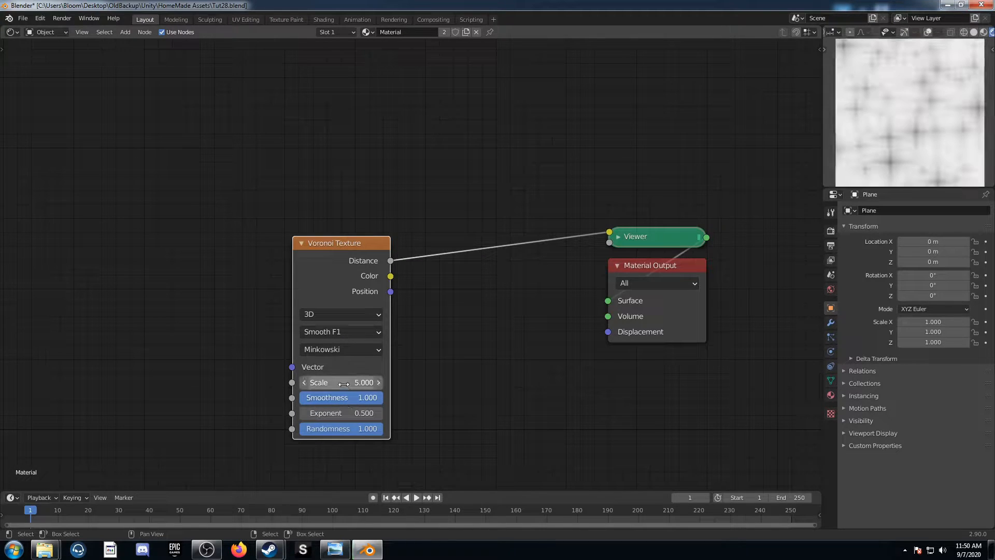
# Set the Voronoi Texture's Exponent to 0.5 and its Randomness to 0
pyautogui.click(347, 413)
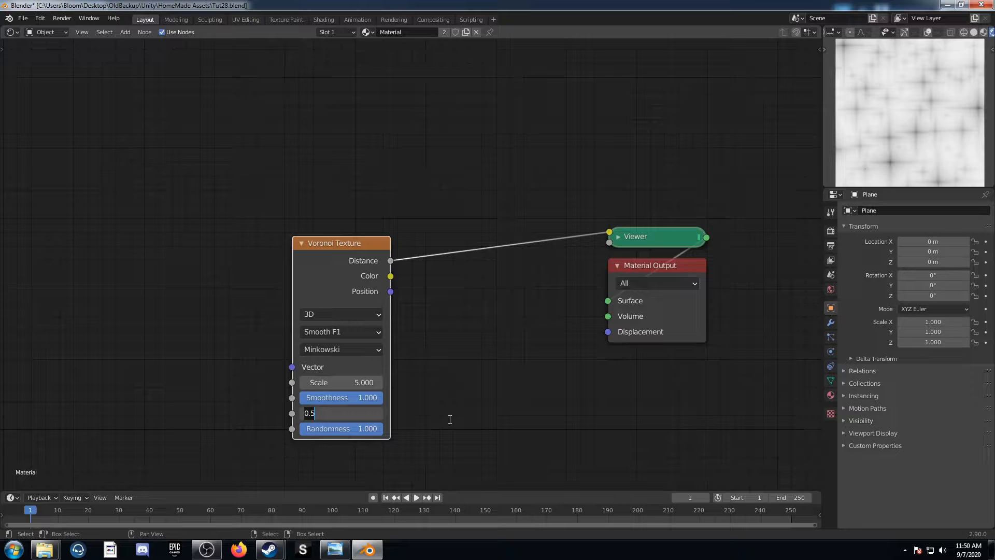
pyautogui.press('Return')
pyautogui.moveTo(373, 429); pyautogui.dragTo(293, 428)
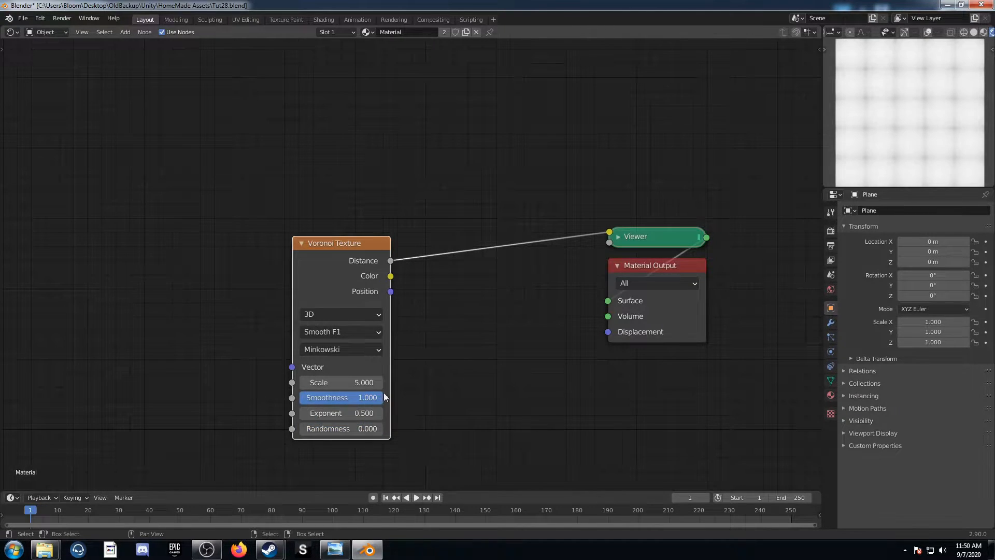
# Add Texture Coordinate and Mapping nodes ahead of the Voronoi Texture and feed the Mapping from the Object coordinates
pyautogui.moveTo(384, 390); pyautogui.dragTo(431, 369, button='middle')
pyautogui.moveTo(291, 342); pyautogui.dragTo(340, 345, button='middle')
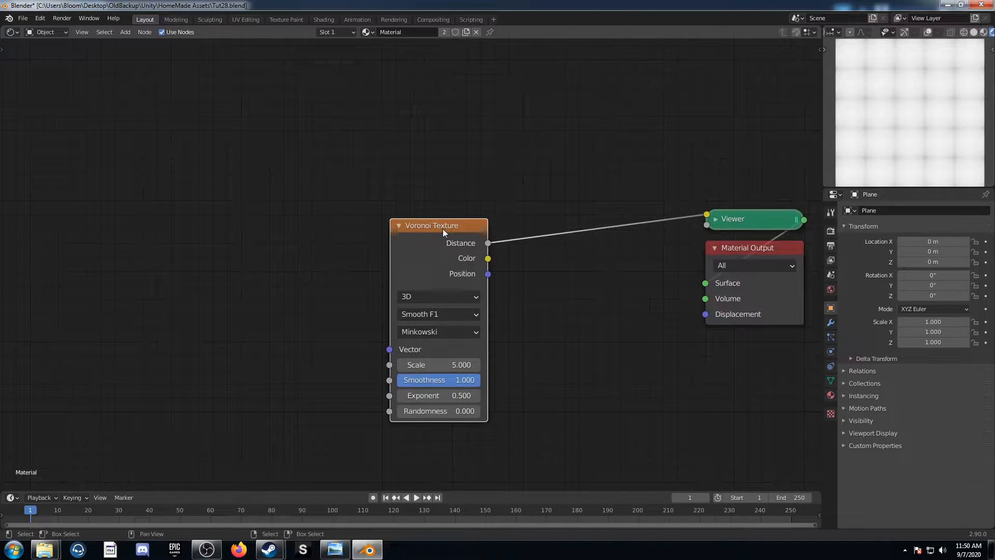
pyautogui.hotkey('ctrl', 't')
pyautogui.moveTo(298, 293); pyautogui.dragTo(462, 231, button='middle')
pyautogui.scroll(-3, 434, 258)
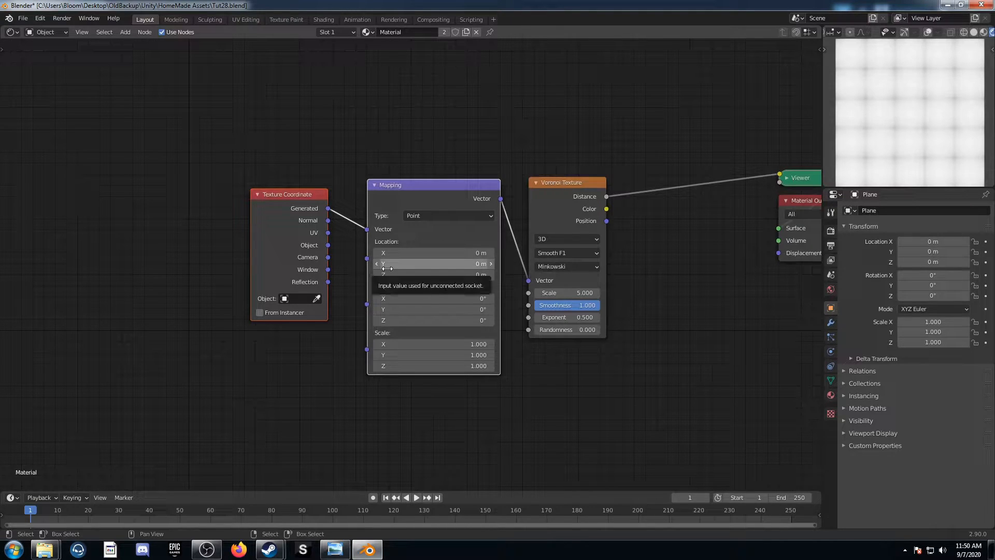
pyautogui.moveTo(328, 245); pyautogui.dragTo(367, 229)
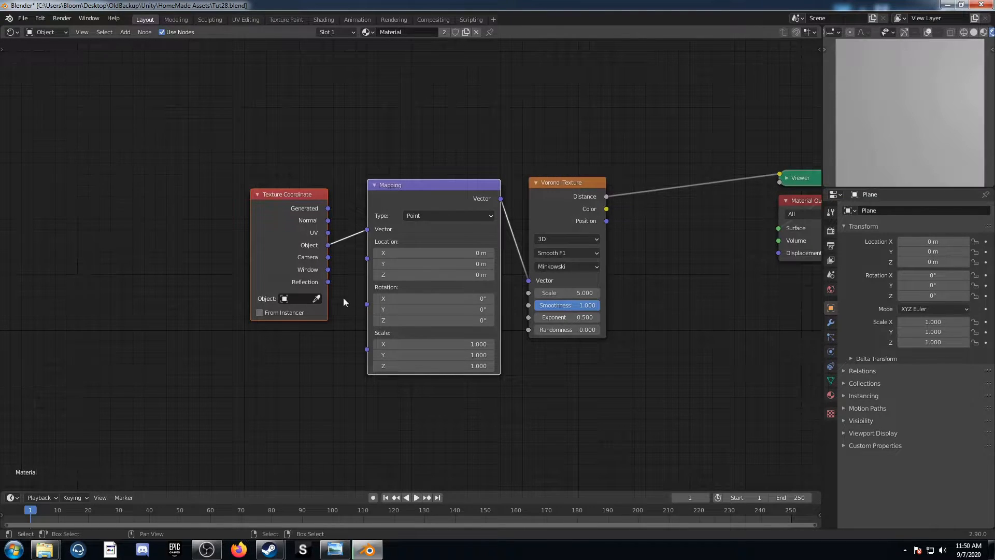
# Spread the Texture Coordinate, Mapping and Voronoi Texture nodes apart to make room for a second branch above the Mapping node
pyautogui.moveTo(343, 301); pyautogui.dragTo(276, 324, button='middle')
pyautogui.moveTo(241, 248); pyautogui.dragTo(59, 205)
pyautogui.moveTo(189, 170); pyautogui.dragTo(219, 356)
pyautogui.moveTo(506, 214); pyautogui.dragTo(530, 278)
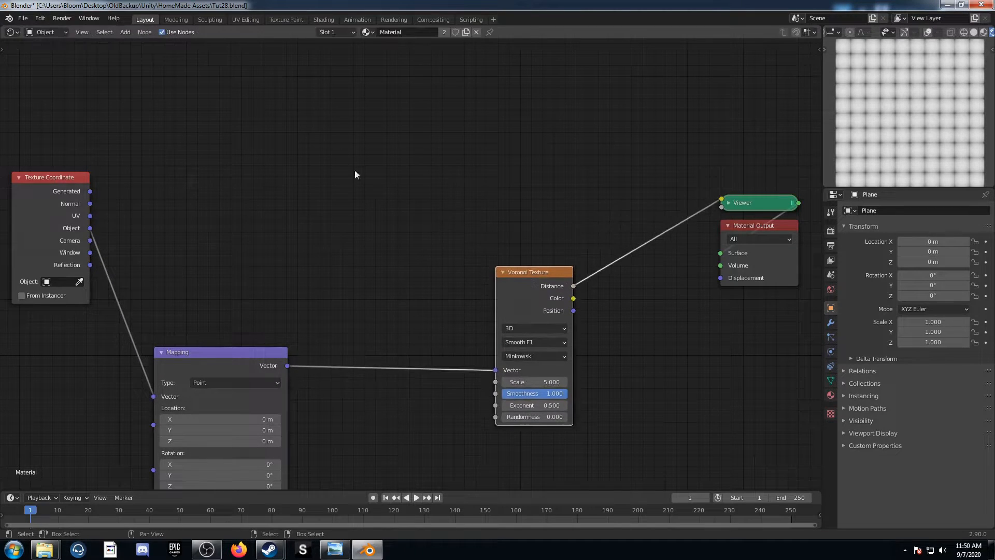
# Add a Gradient Texture node above the Mapping node and connect the Object coordinates to its Vector input
pyautogui.moveTo(295, 144); pyautogui.dragTo(383, 207, button='middle')
pyautogui.hotkey('shift', 'a')
pyautogui.click(383, 208)
pyautogui.write('grad')
pyautogui.press('Return')
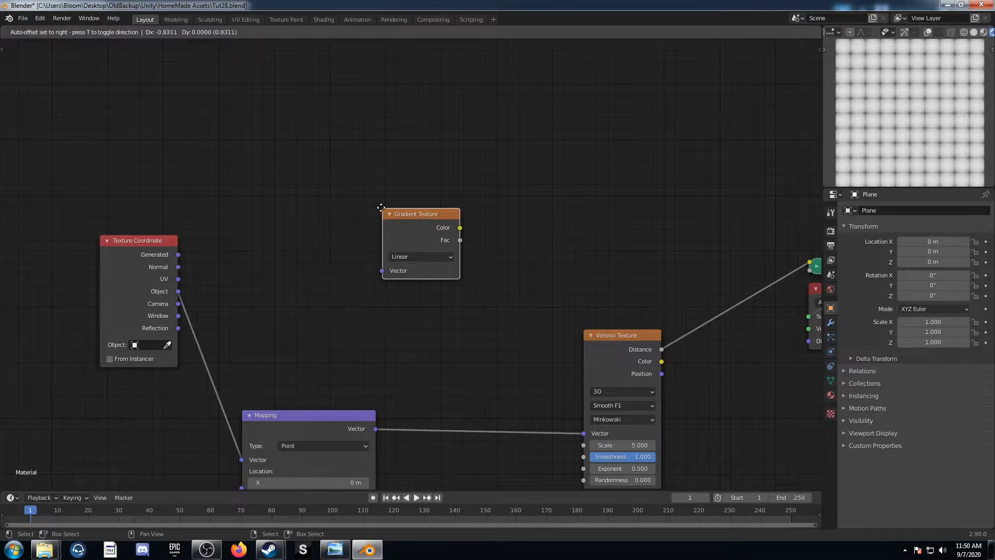
pyautogui.click(316, 143)
pyautogui.moveTo(178, 292); pyautogui.dragTo(318, 205)
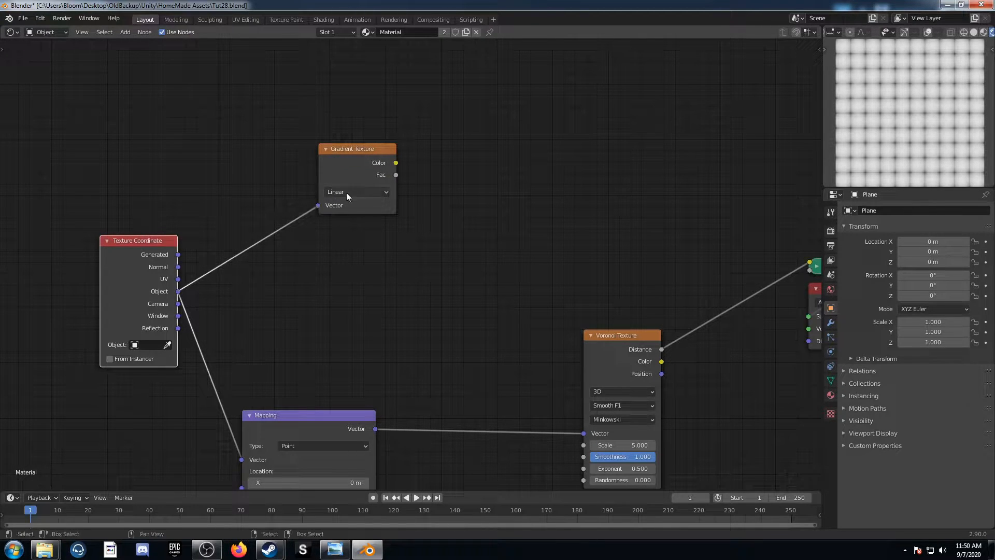
# Set the Gradient Texture to Spherical and preview its Color output through the Viewer
pyautogui.click(347, 192)
pyautogui.click(369, 257)
pyautogui.keyDown('ctrl'); pyautogui.keyDown('shift'); pyautogui.click(366, 166); pyautogui.keyUp('shift'); pyautogui.keyUp('ctrl')
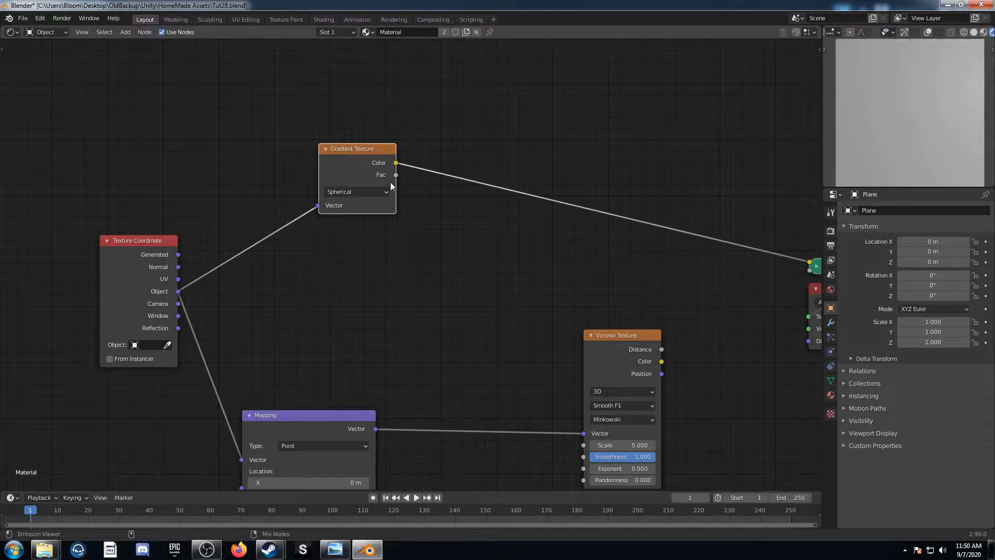
pyautogui.moveTo(415, 198); pyautogui.dragTo(338, 238, button='middle')
pyautogui.scroll(1, 350, 264)
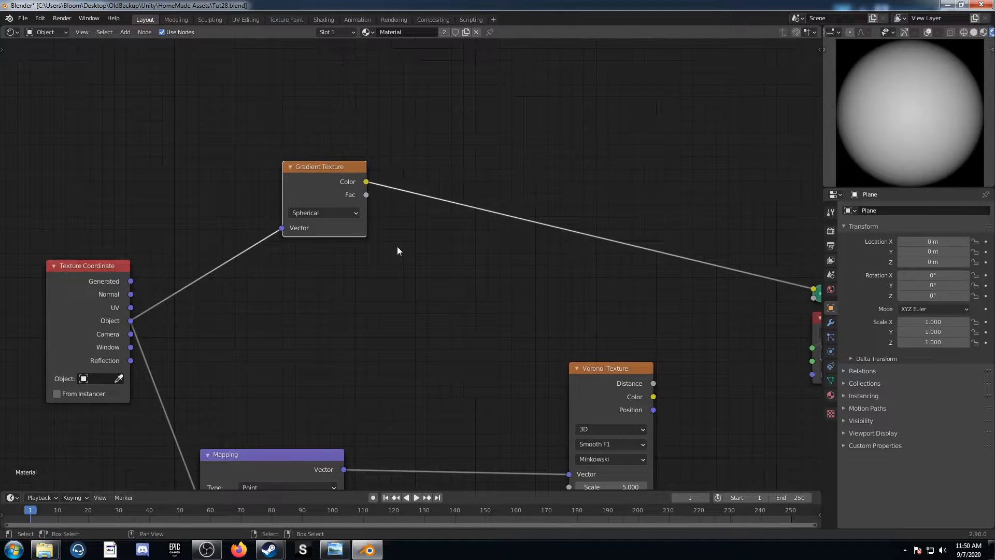
# Insert a ColorRamp node between the Gradient Texture and the Viewer
pyautogui.moveTo(376, 268); pyautogui.dragTo(391, 259, button='middle')
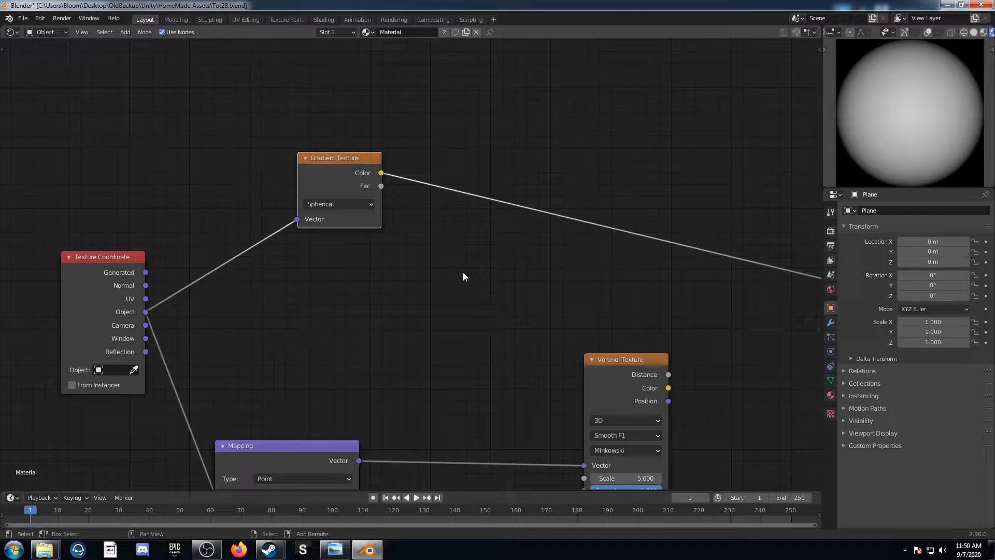
pyautogui.hotkey('shift', 'a')
pyautogui.write('colorr')
pyautogui.press('Return')
pyautogui.click(382, 164)
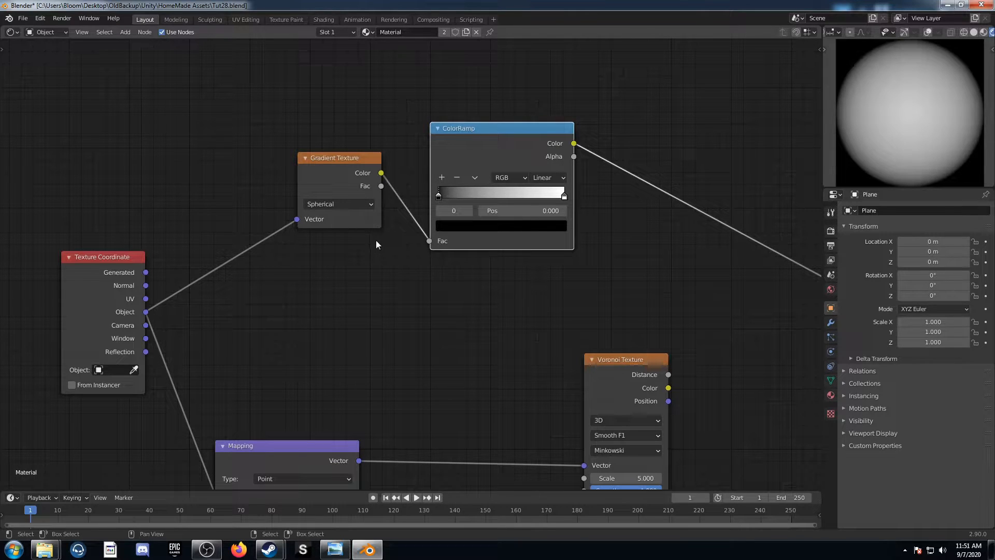
# Insert a Vector Math node between the Texture Coordinate and the Gradient Texture and set it to Scale
pyautogui.hotkey('shift', 'a')
pyautogui.write('vec')
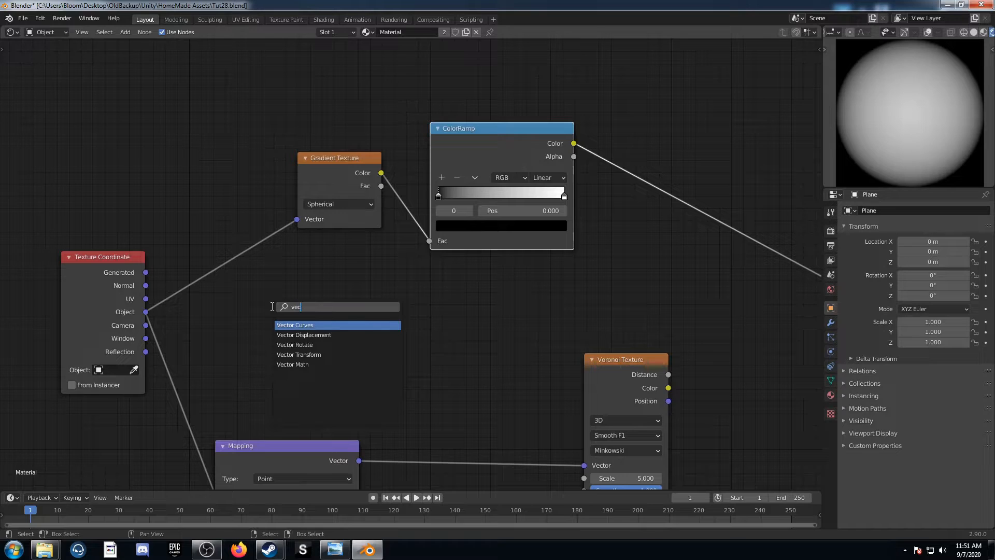
pyautogui.write('tor')
pyautogui.press('Down')
pyautogui.press('Down')
pyautogui.press('Down')
pyautogui.press('Down')
pyautogui.press('Return')
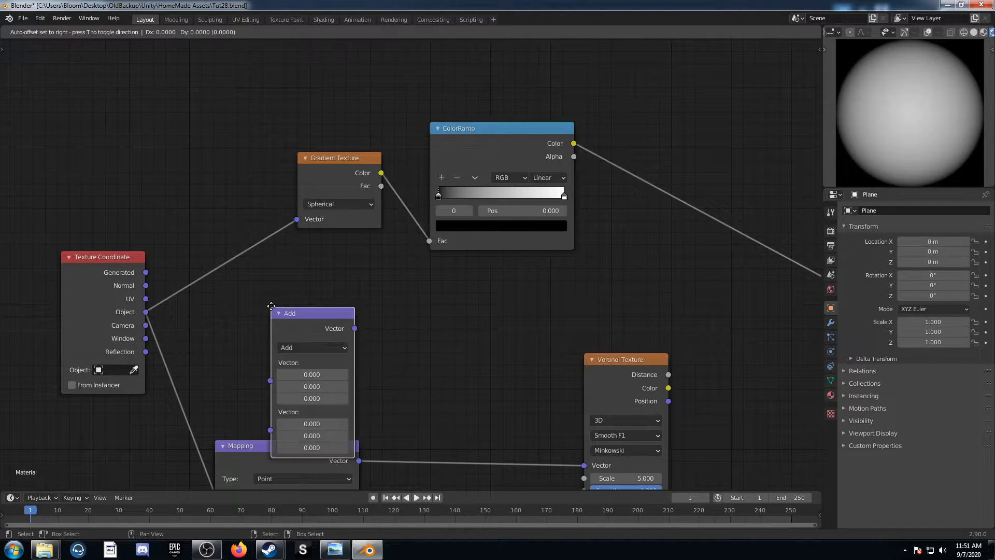
pyautogui.click(209, 214)
pyautogui.click(230, 250)
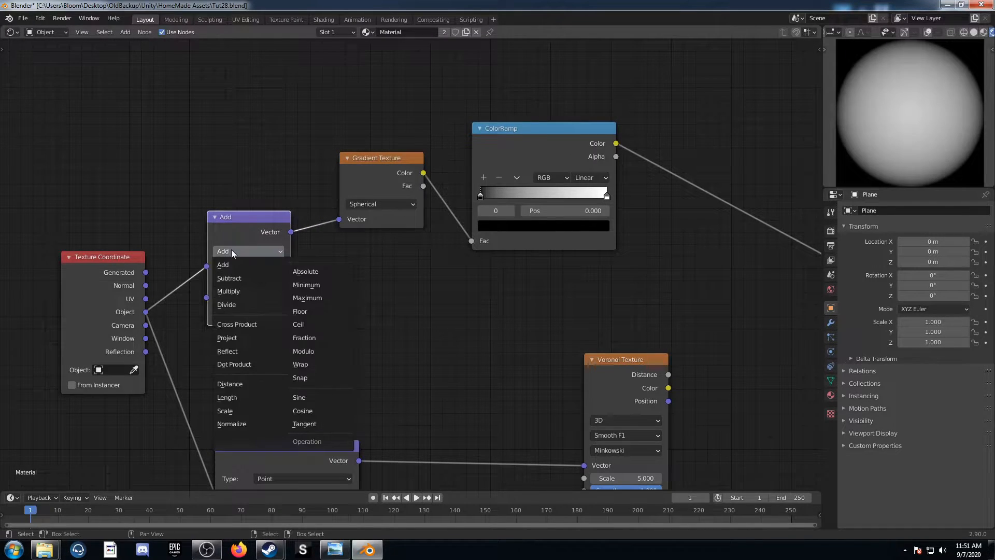
pyautogui.click(238, 410)
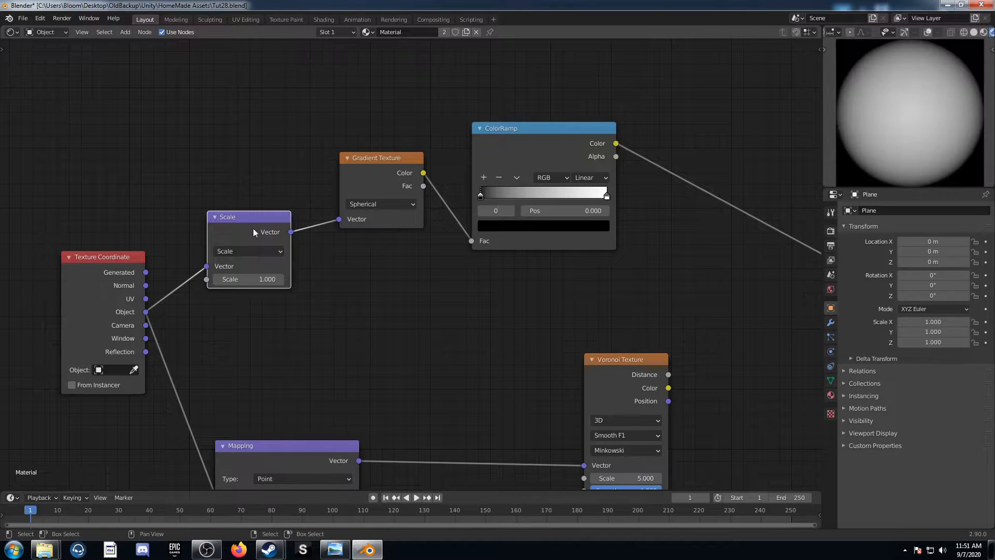
# Place a duplicate of the Scale node in line behind it and set the copy to Fraction
pyautogui.hotkey('shift', 'd')
pyautogui.click(376, 202)
pyautogui.click(380, 222)
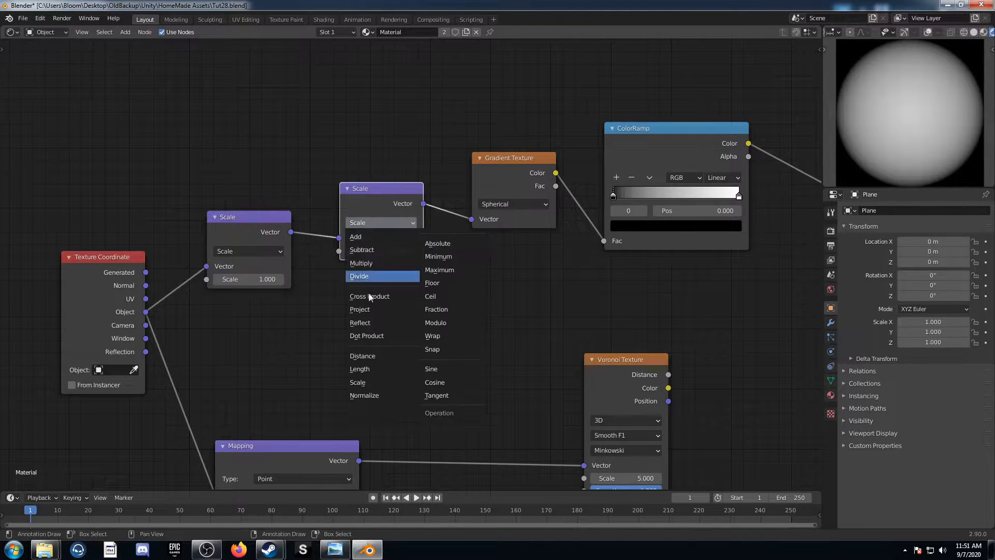
pyautogui.click(469, 309)
# Insert a duplicate of the Fraction node before the Gradient Texture, set it to Add, and enter -0.5 for its X and Y
pyautogui.hotkey('shift', 'd')
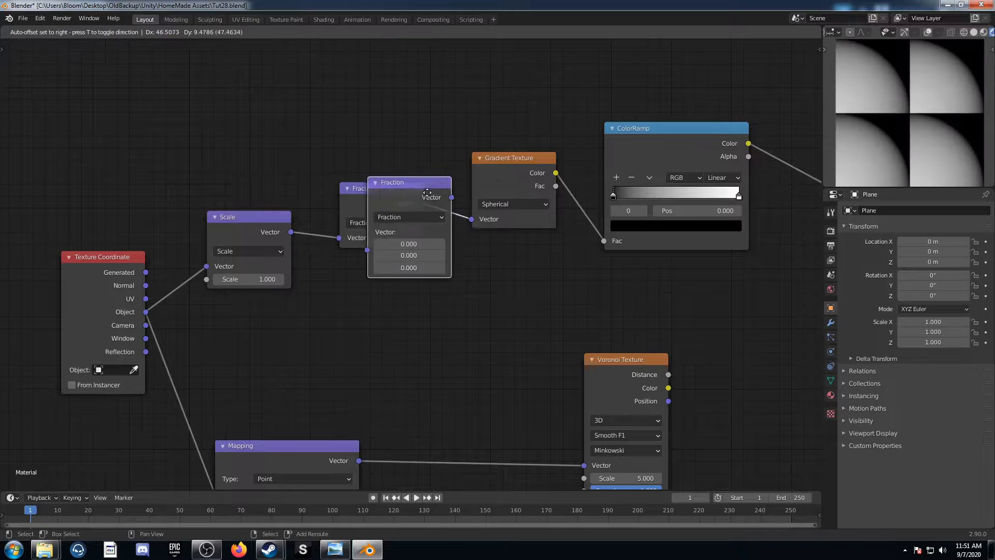
pyautogui.click(497, 216)
pyautogui.click(496, 217)
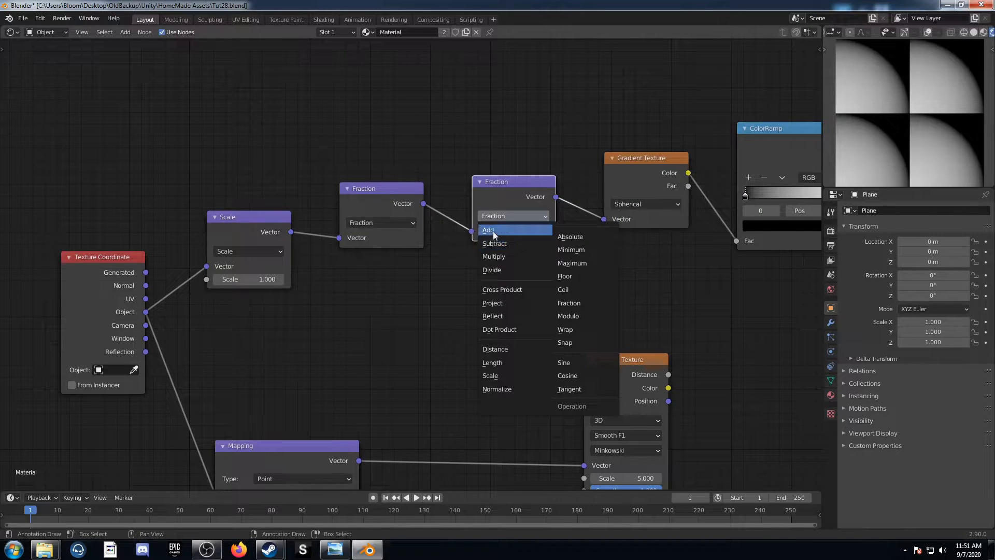
pyautogui.click(492, 224)
pyautogui.moveTo(510, 252); pyautogui.dragTo(509, 268)
pyautogui.write('-0')
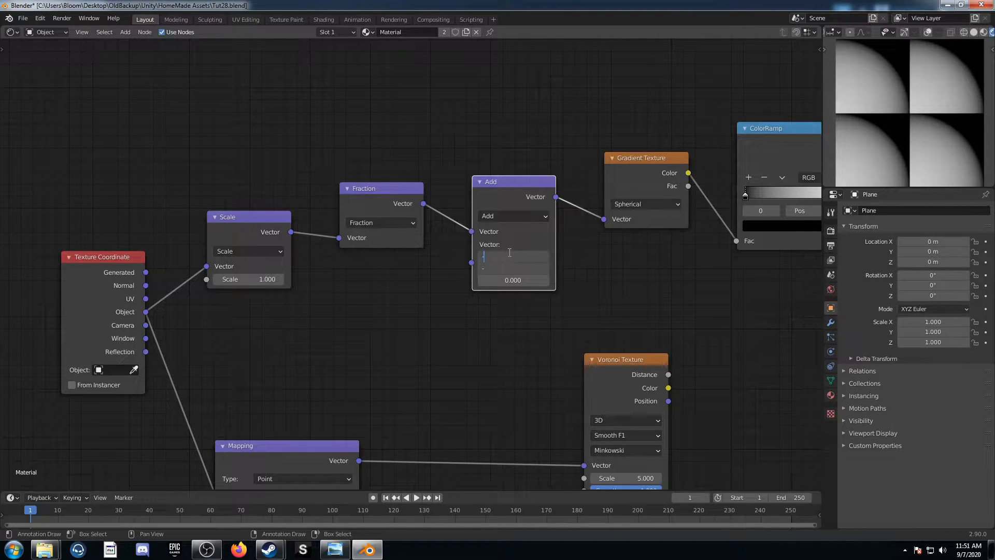
pyautogui.write('.5')
pyautogui.press('Return')
# Insert a Math node between the ColorRamp and the Viewer
pyautogui.scroll(-2, 465, 337)
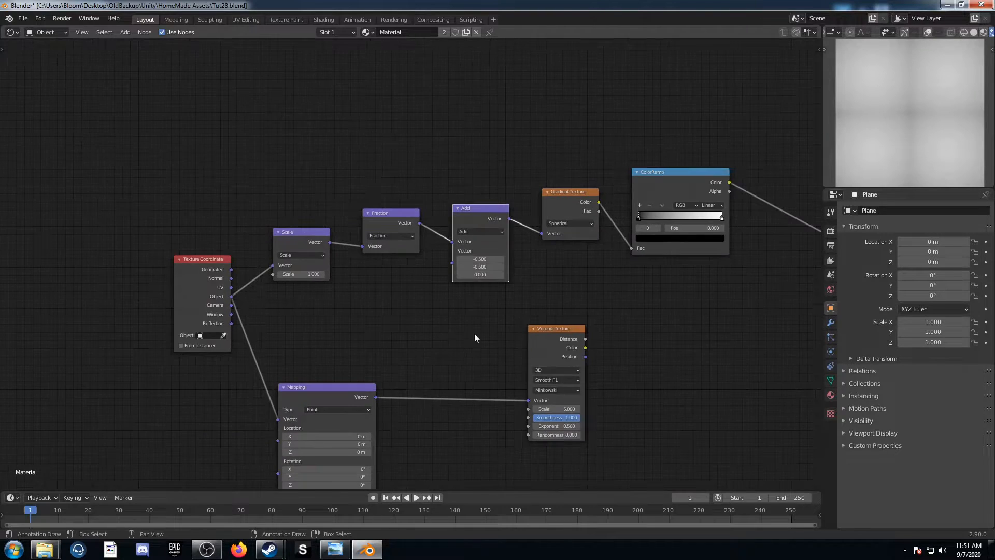
pyautogui.moveTo(464, 338); pyautogui.dragTo(385, 306, button='middle')
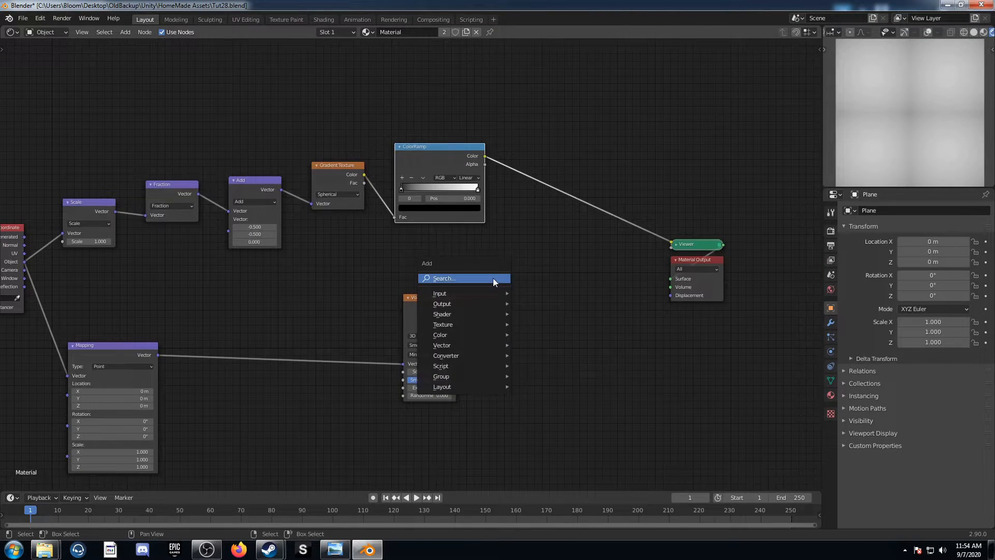
pyautogui.click(493, 278)
pyautogui.write('add')
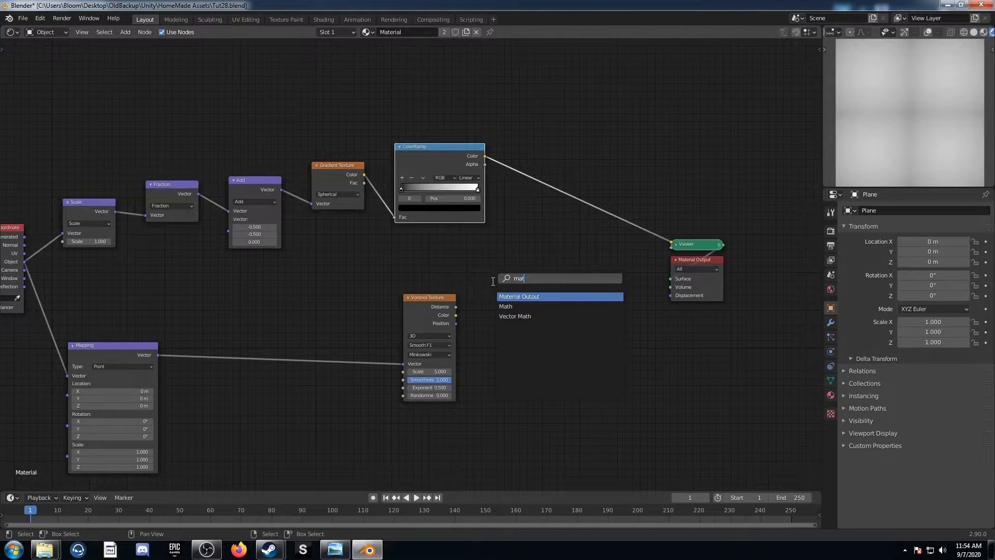
pyautogui.press('Return')
pyautogui.click(514, 134)
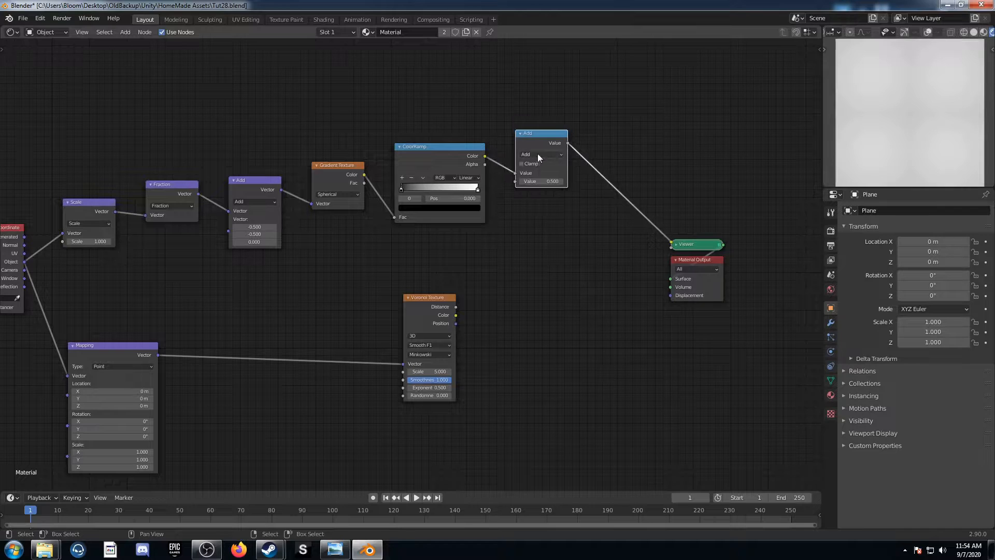
# Set the Math node after the ColorRamp to Multiply with a value of 5.7
pyautogui.click(537, 154)
pyautogui.click(544, 198)
pyautogui.click(541, 181)
pyautogui.write('0.5')
pyautogui.press('Return')
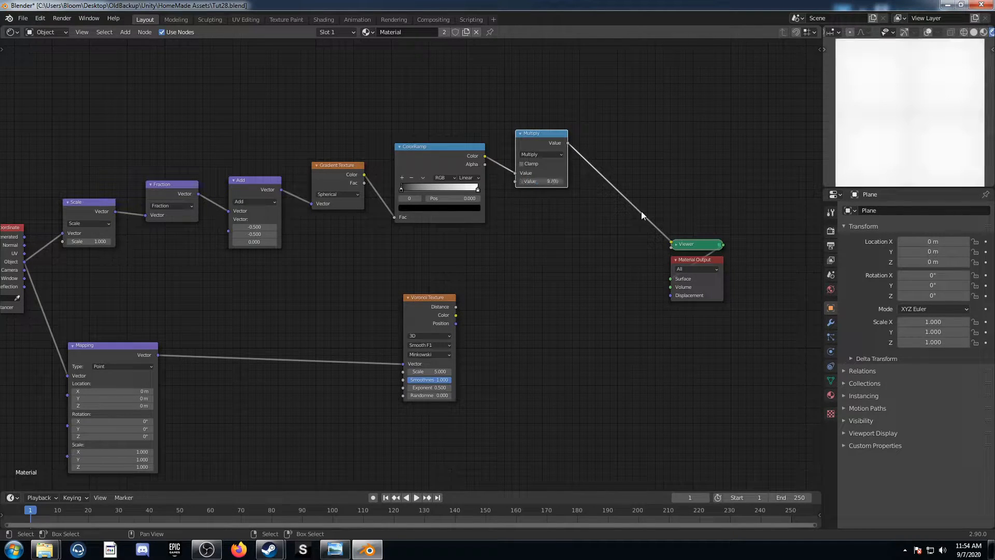
# Feed the Multiply value into the Voronoi Texture's Scale input and preview the Voronoi Distance through the Viewer
pyautogui.moveTo(568, 143); pyautogui.dragTo(402, 371)
pyautogui.keyDown('ctrl'); pyautogui.keyDown('shift'); pyautogui.click(419, 299); pyautogui.keyUp('shift'); pyautogui.keyUp('ctrl')
pyautogui.scroll(2, 543, 344)
pyautogui.moveTo(543, 344); pyautogui.dragTo(371, 263, button='middle')
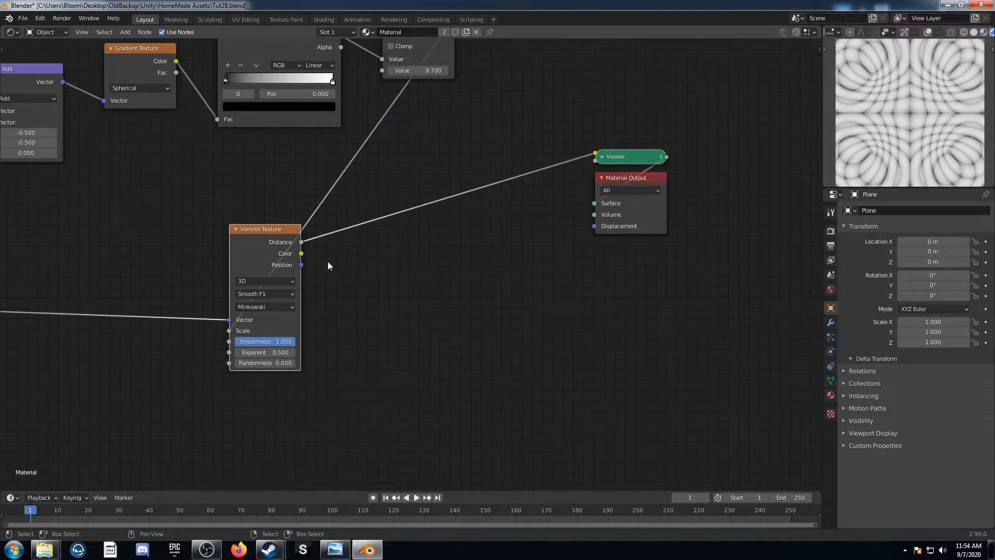
pyautogui.moveTo(275, 227); pyautogui.dragTo(380, 201)
pyautogui.moveTo(572, 295); pyautogui.dragTo(418, 347, button='middle')
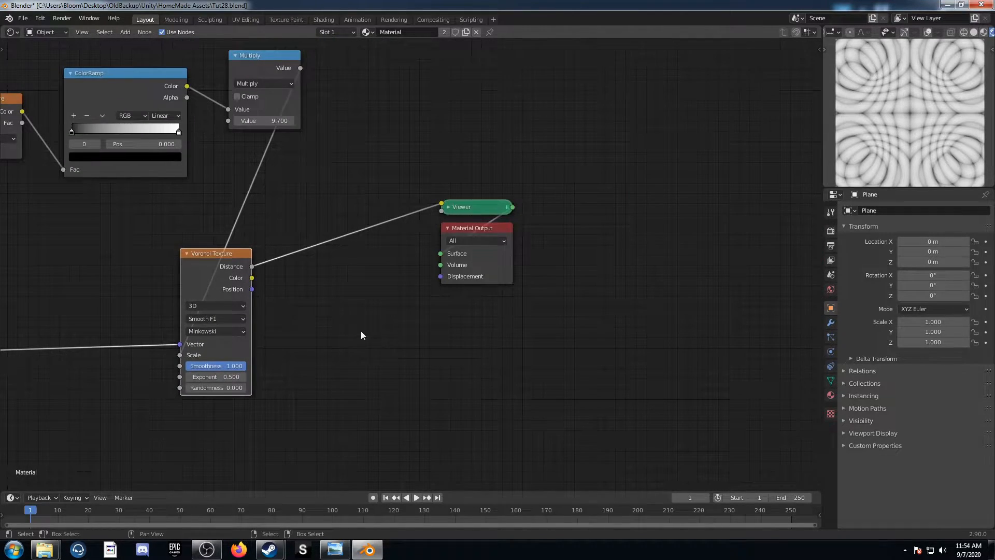
pyautogui.moveTo(363, 331); pyautogui.dragTo(396, 371, button='middle')
# Insert a Mix node between the Voronoi Texture and the Viewer, and place a duplicate of it in line behind it
pyautogui.hotkey('shift', 'a')
pyautogui.click(386, 369)
pyautogui.write('mix')
pyautogui.press('Return')
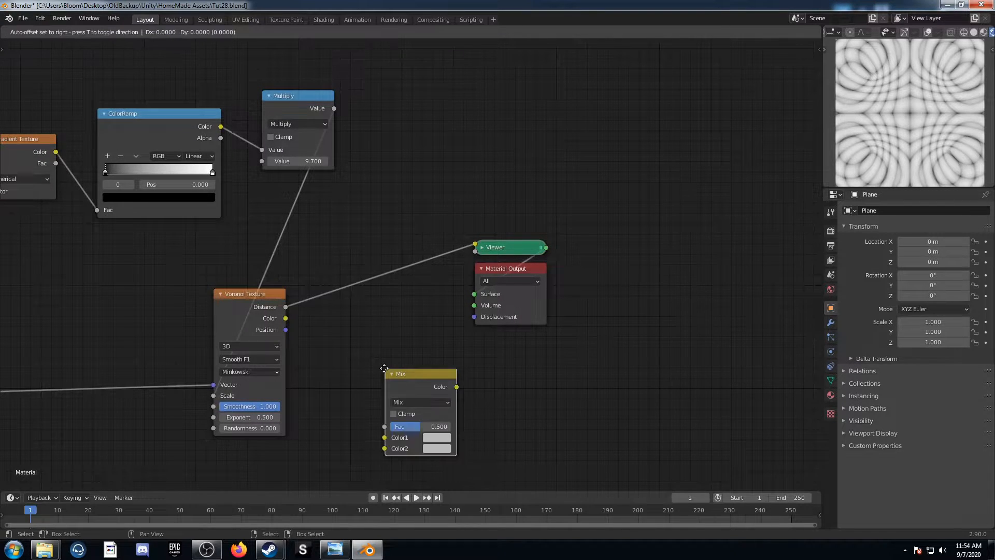
pyautogui.click(301, 255)
pyautogui.hotkey('shift', 'd')
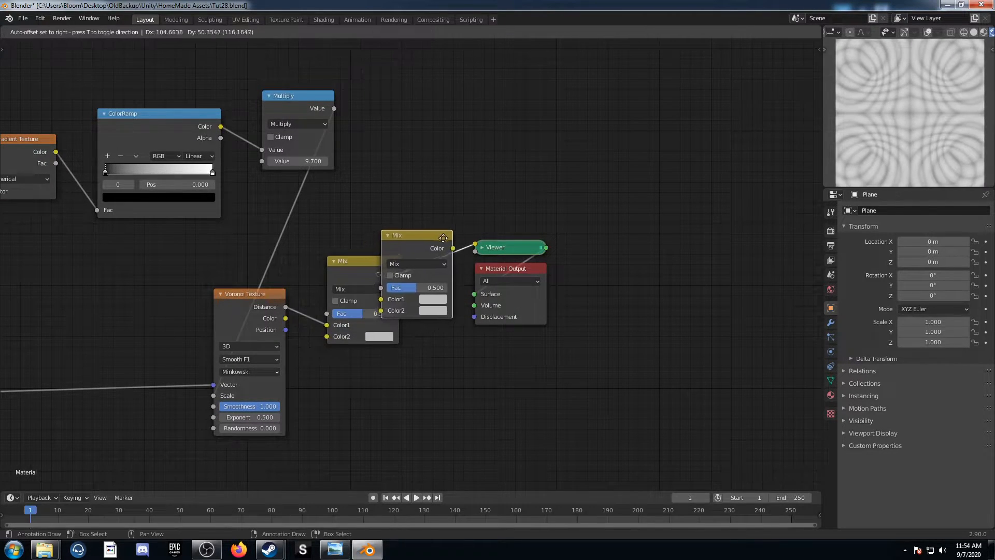
pyautogui.click(426, 249)
# Set the first Mix node to Color Burn with black as its Color2
pyautogui.click(378, 288)
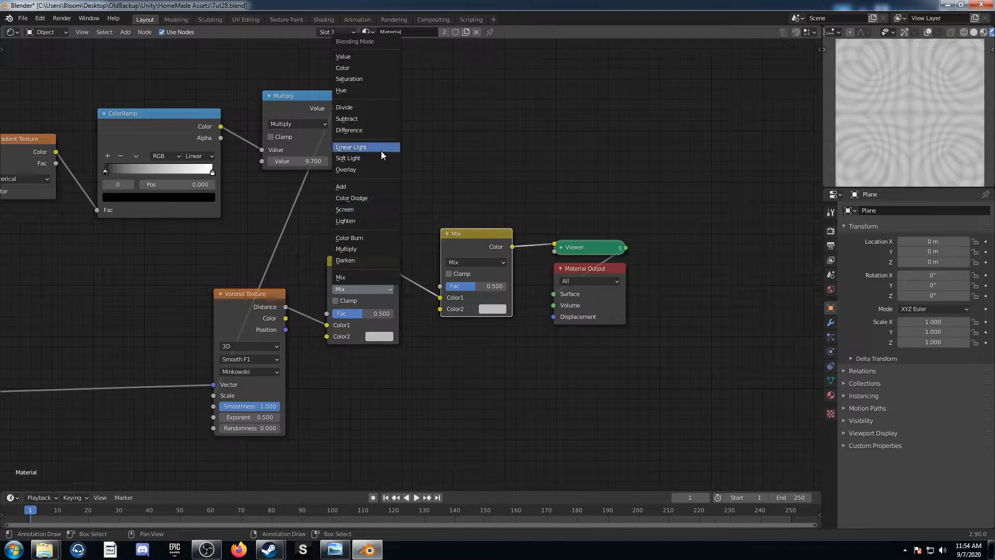
pyautogui.click(370, 238)
pyautogui.click(379, 336)
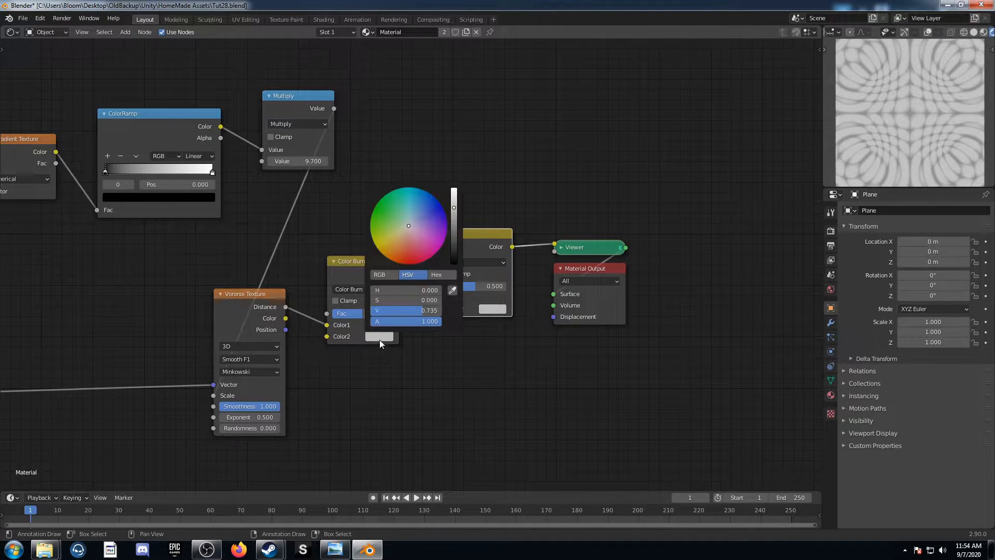
pyautogui.scroll(-10, 404, 255)
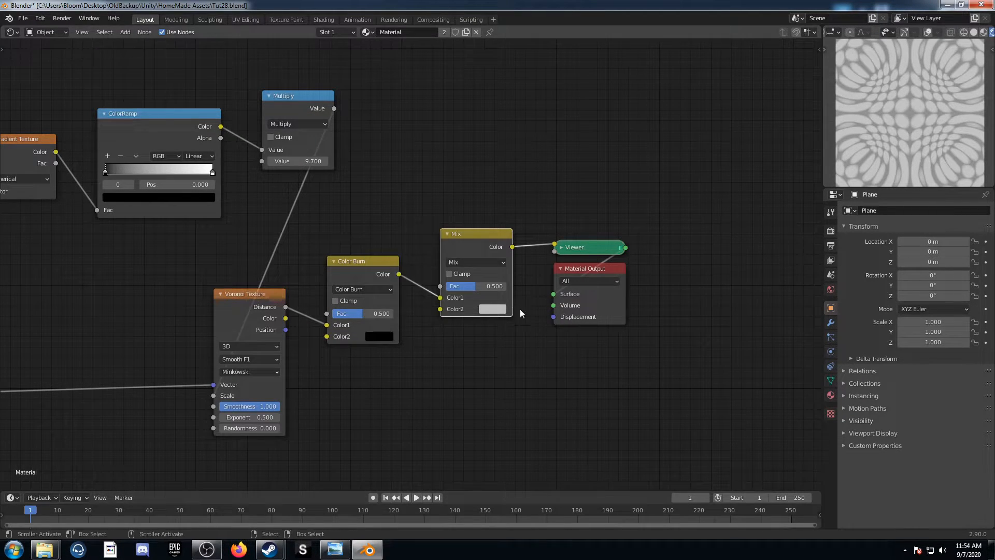
# Set the second Mix node to Color Dodge with a white Color2 and a factor of 1.000
pyautogui.click(484, 262)
pyautogui.click(472, 351)
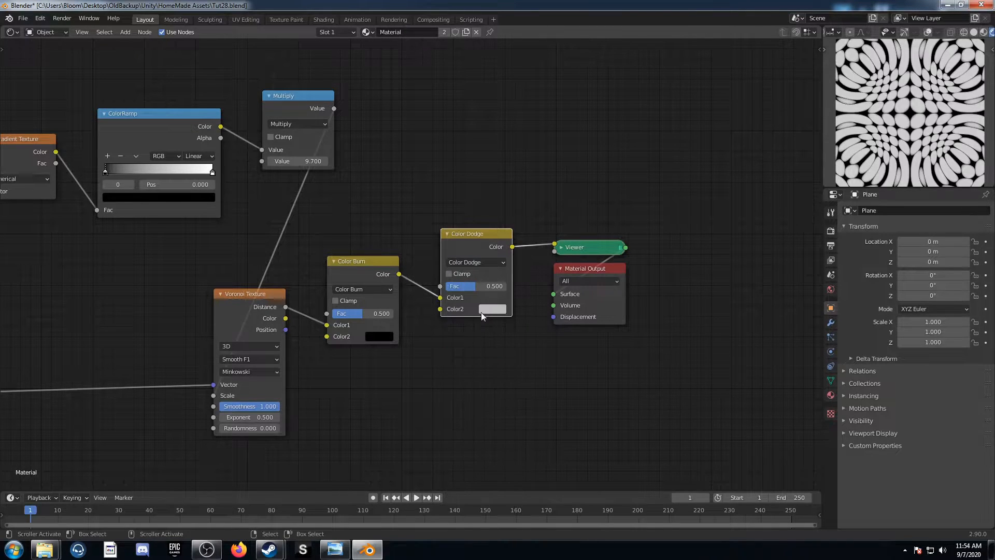
pyautogui.click(489, 309)
pyautogui.scroll(5, 511, 179)
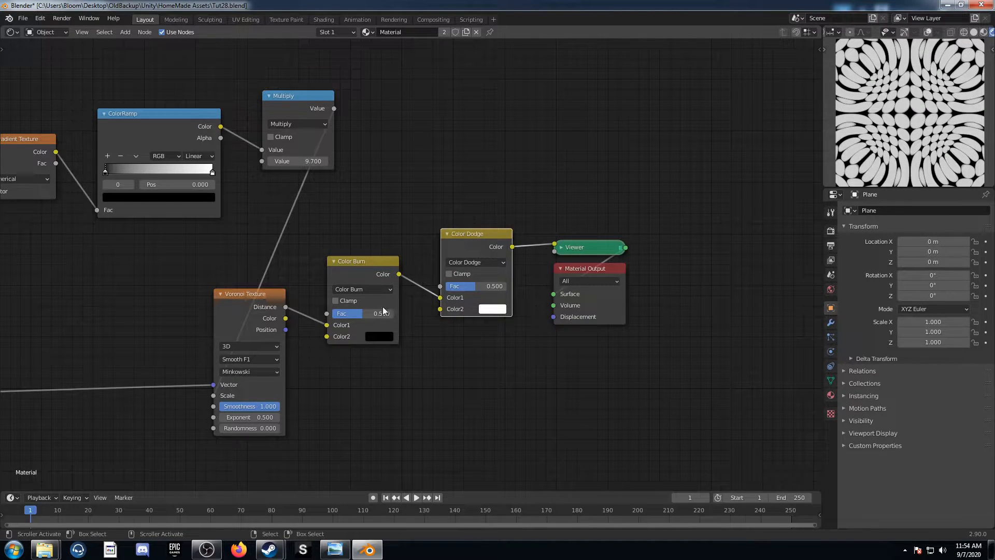
pyautogui.moveTo(427, 342); pyautogui.dragTo(447, 343, button='middle')
pyautogui.moveTo(507, 288)
pyautogui.mouseDown()
pyautogui.moveTo(526, 290)
pyautogui.moveTo(517, 297)
pyautogui.mouseUp()
# Switch the Gradient Texture type to Quadratic sphere
pyautogui.moveTo(310, 418); pyautogui.dragTo(388, 419, button='middle')
pyautogui.scroll(-3, 282, 382)
pyautogui.moveTo(215, 349); pyautogui.dragTo(246, 370, button='middle')
pyautogui.moveTo(239, 326); pyautogui.dragTo(310, 324, button='middle')
pyautogui.scroll(4, 303, 317)
pyautogui.moveTo(225, 198); pyautogui.dragTo(310, 224, button='middle')
pyautogui.keyDown('ctrl'); pyautogui.scroll(-1, 310, 223); pyautogui.keyUp('ctrl')
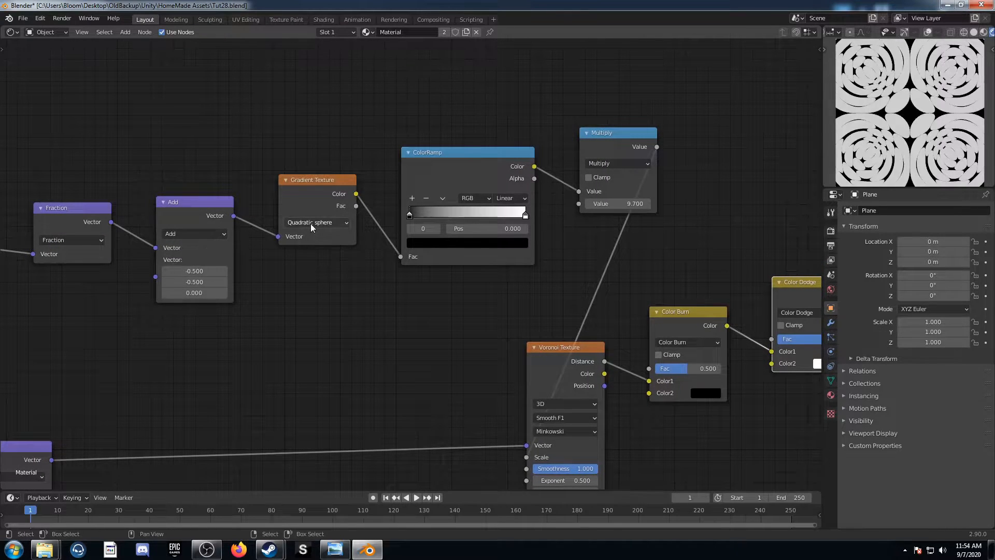
# Set the Voronoi Texture feature to Distance To Edge and the Color Burn factor to about 0.058
pyautogui.moveTo(484, 295); pyautogui.dragTo(388, 306, button='middle')
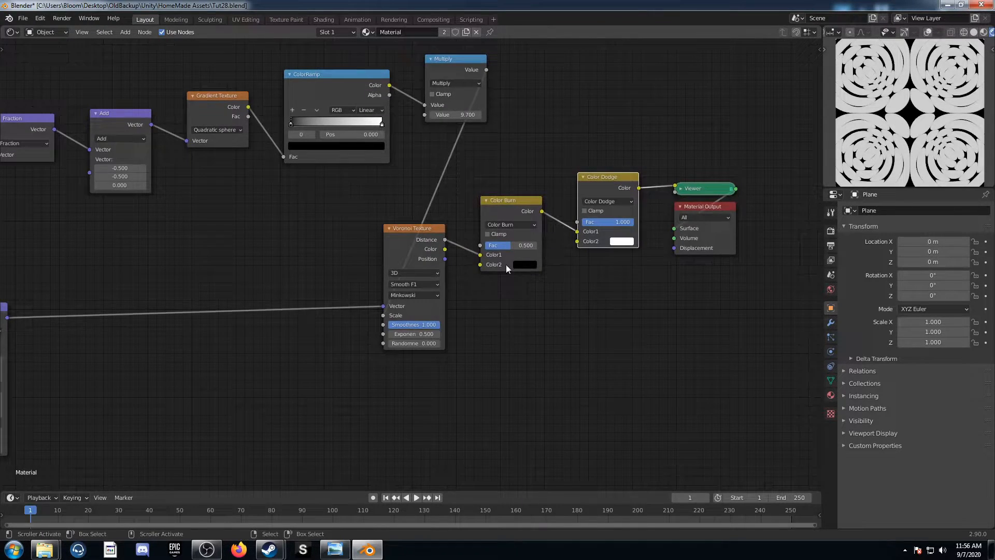
pyautogui.scroll(-2, 506, 264)
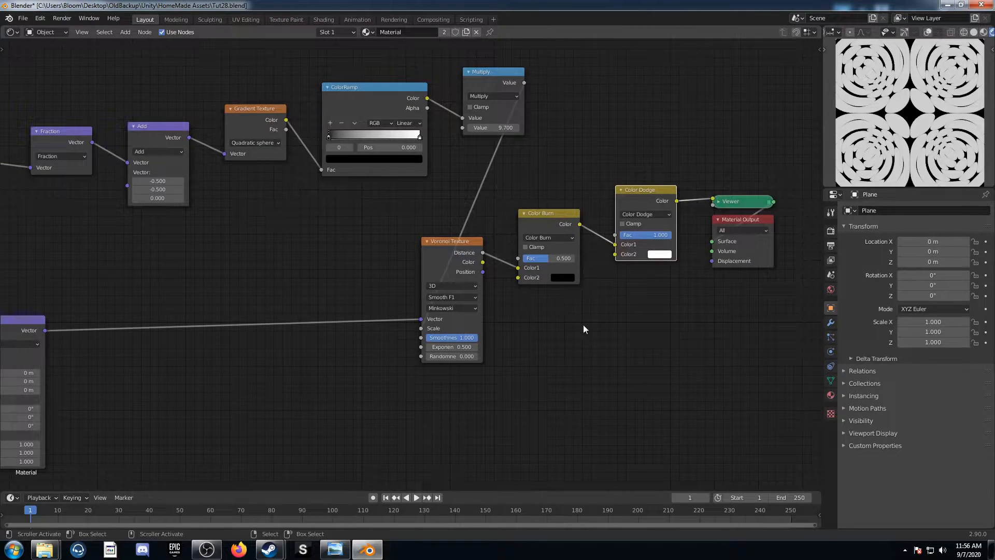
pyautogui.scroll(2, 545, 379)
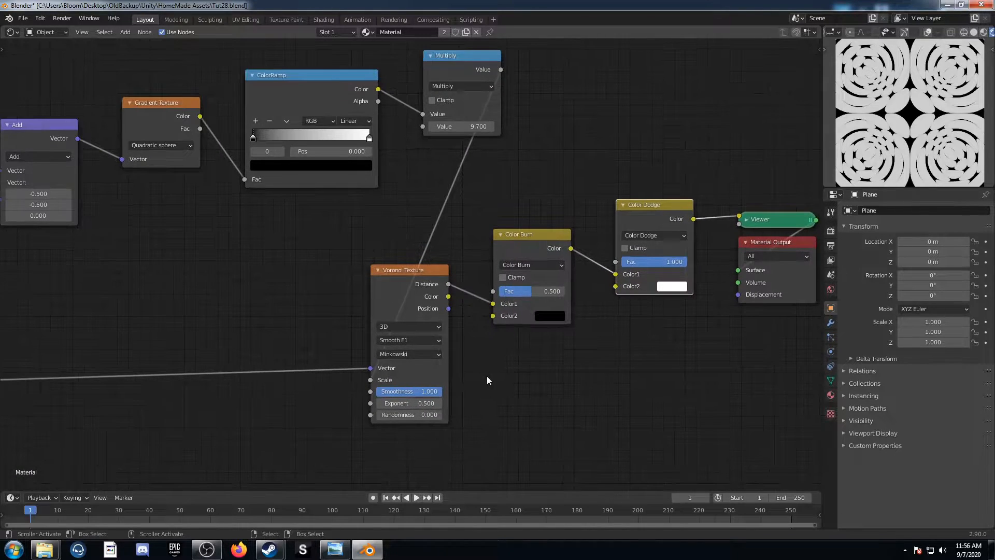
pyautogui.keyDown('ctrl'); pyautogui.scroll(-1, 422, 338); pyautogui.keyUp('ctrl')
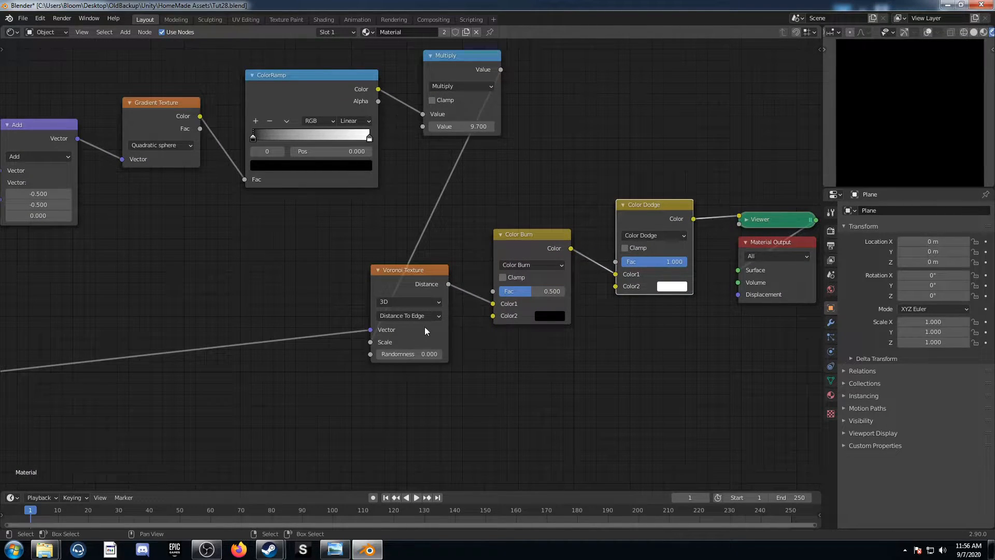
pyautogui.moveTo(561, 291); pyautogui.dragTo(531, 291)
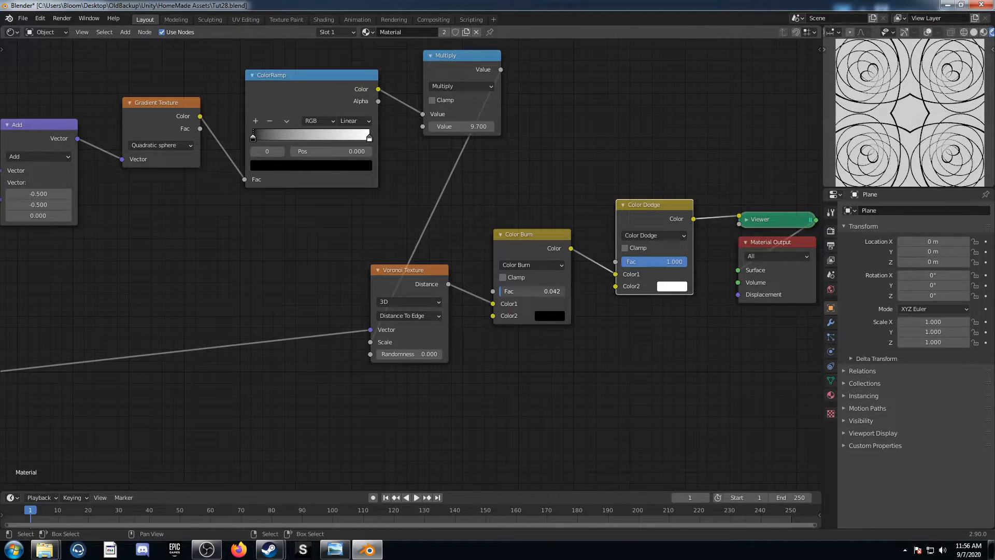
# Try out different values on the Multiply node behind the ColorRamp
pyautogui.moveTo(262, 228); pyautogui.dragTo(349, 423, button='middle')
pyautogui.scroll(4, 349, 423)
pyautogui.moveTo(333, 383); pyautogui.dragTo(282, 270, button='middle')
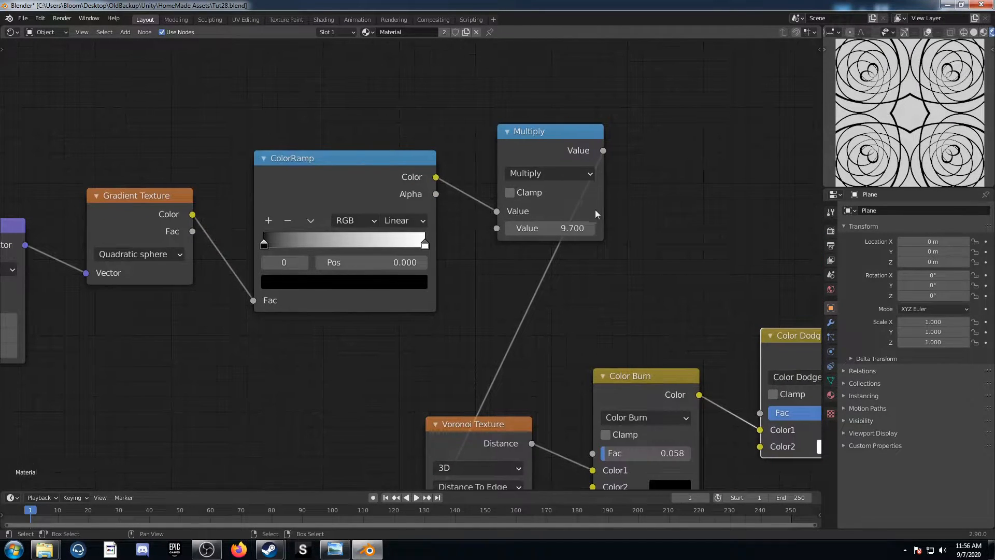
pyautogui.moveTo(567, 228)
pyautogui.mouseDown()
pyautogui.moveTo(549, 228)
pyautogui.moveTo(669, 229)
pyautogui.moveTo(567, 229)
pyautogui.mouseUp()
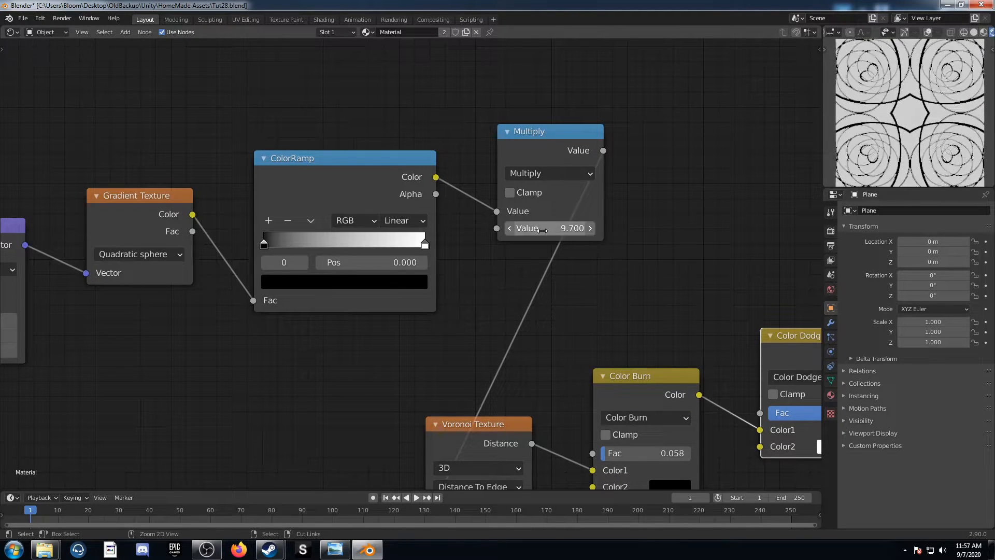
# Try moving the ColorRamp's black stop to position 0.286 and return it to the start of the ramp
pyautogui.moveTo(351, 252); pyautogui.dragTo(477, 238, button='middle')
pyautogui.moveTo(390, 231); pyautogui.dragTo(437, 223)
pyautogui.moveTo(235, 273); pyautogui.dragTo(568, 178, button='middle')
pyautogui.scroll(-3, 287, 282)
pyautogui.moveTo(168, 268); pyautogui.dragTo(250, 272, button='middle')
pyautogui.moveTo(228, 252)
pyautogui.mouseDown()
pyautogui.moveTo(249, 252)
pyautogui.moveTo(228, 252)
pyautogui.mouseUp()
pyautogui.moveTo(522, 286); pyautogui.dragTo(302, 323, button='middle')
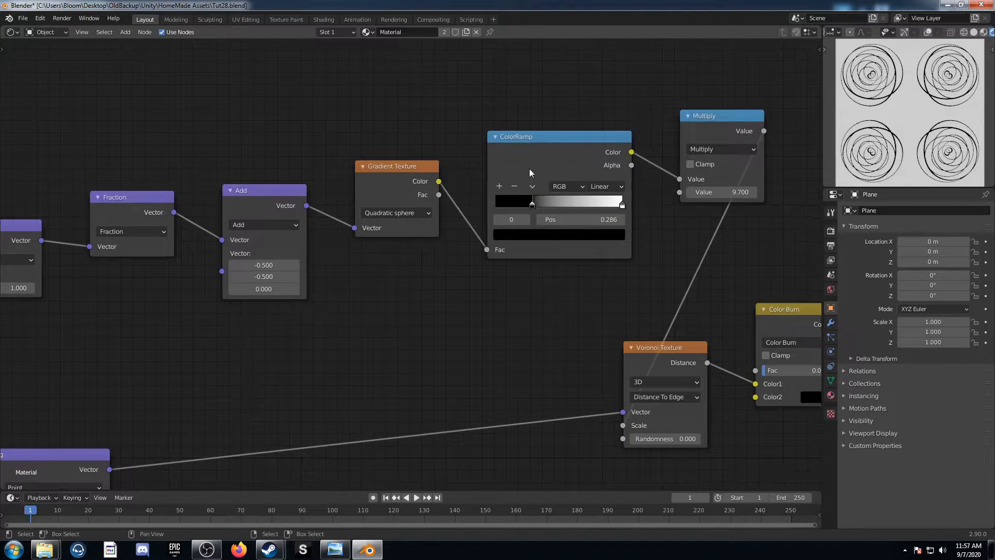
pyautogui.moveTo(534, 209); pyautogui.dragTo(406, 210)
# Try out a different value in the Mapping node and undo the change
pyautogui.moveTo(249, 269); pyautogui.dragTo(387, 137, button='middle')
pyautogui.moveTo(196, 318); pyautogui.dragTo(276, 198, button='middle')
pyautogui.moveTo(244, 320); pyautogui.dragTo(487, 320)
pyautogui.hotkey('ctrl', 'z')
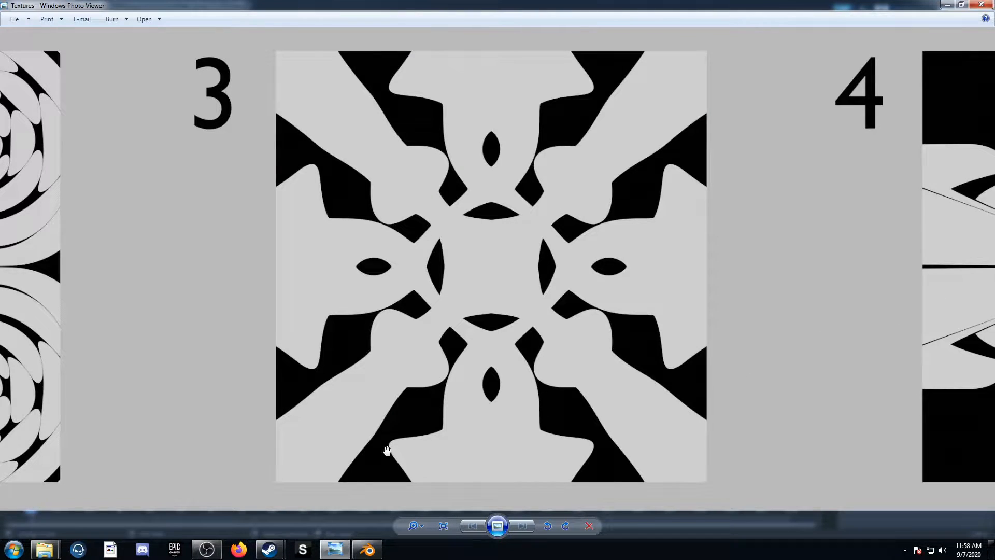
# Add a Voronoi Texture beside the Material Output for the third pattern and set it to F2 with Minkowski distance
pyautogui.write('r')
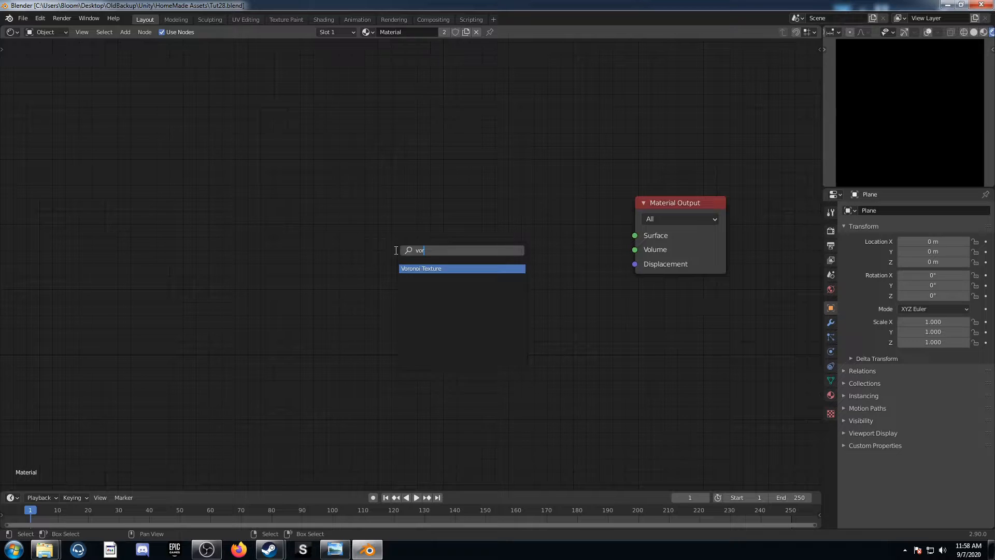
pyautogui.press('Return')
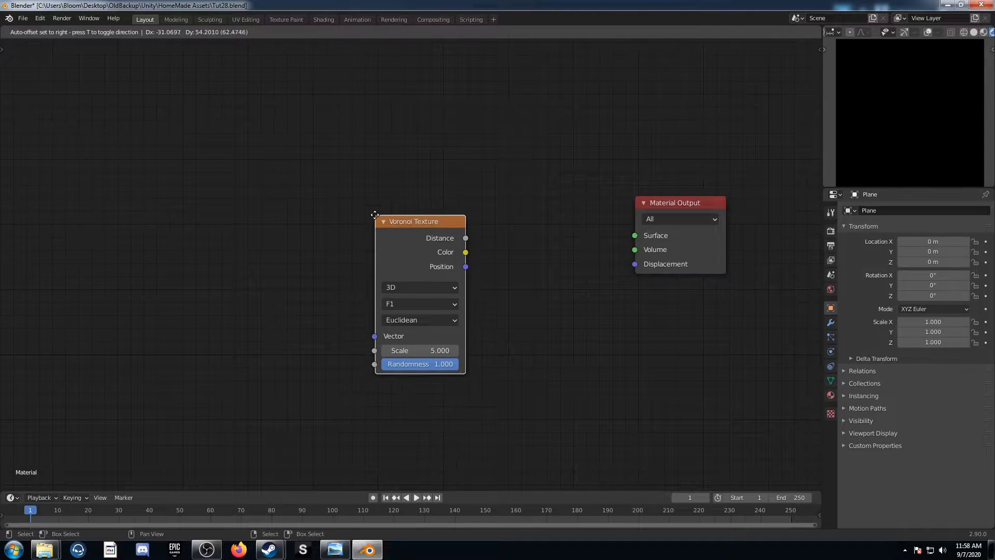
pyautogui.click(377, 214)
pyautogui.click(426, 304)
pyautogui.click(424, 332)
pyautogui.click(425, 319)
pyautogui.click(427, 375)
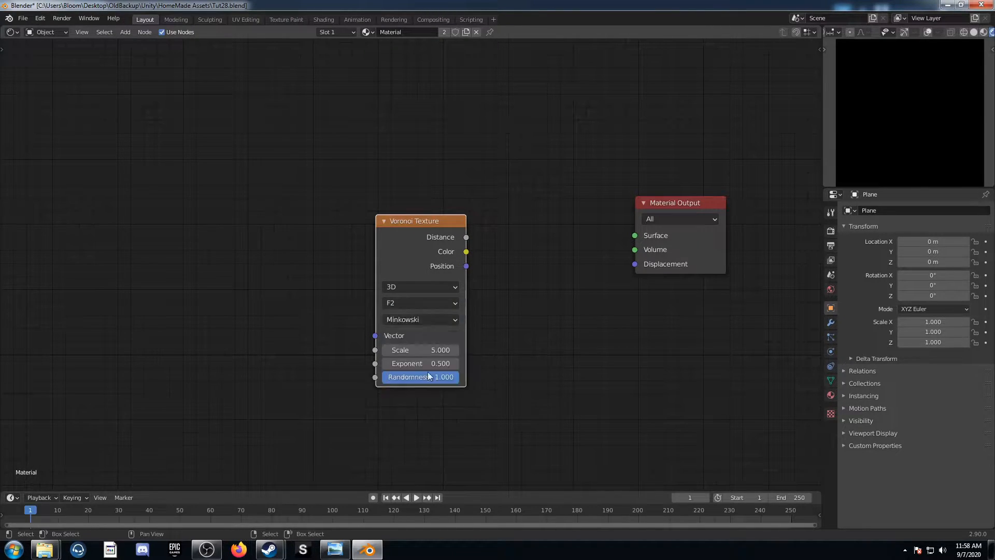
# Preview the Voronoi Texture through a Viewer and set its Exponent to 1.2 and Randomness to 0
pyautogui.keyDown('ctrl'); pyautogui.keyDown('shift'); pyautogui.click(413, 215); pyautogui.keyUp('shift'); pyautogui.keyUp('ctrl')
pyautogui.press('Home')
pyautogui.moveTo(387, 240); pyautogui.dragTo(478, 219, button='middle')
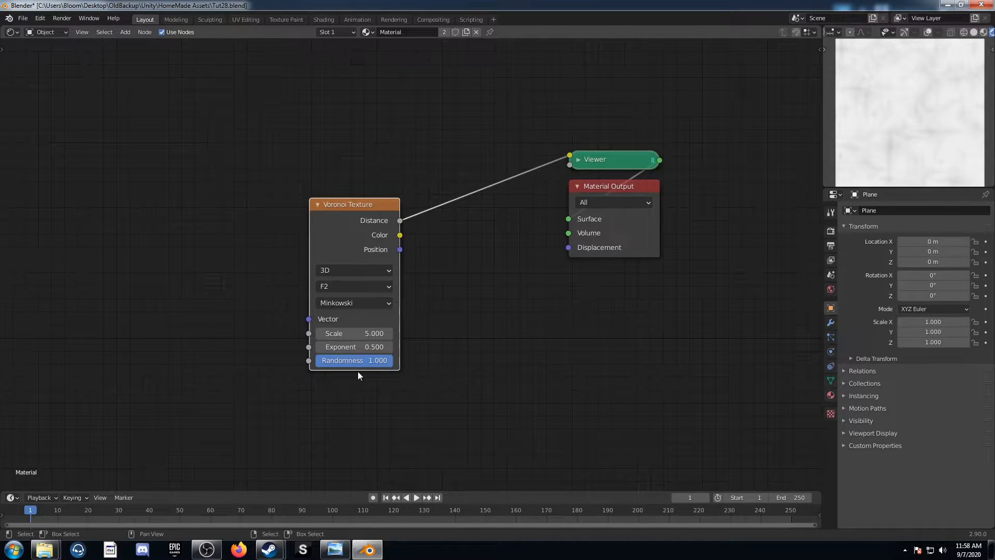
pyautogui.click(357, 347)
pyautogui.write('1.2')
pyautogui.press('Tab')
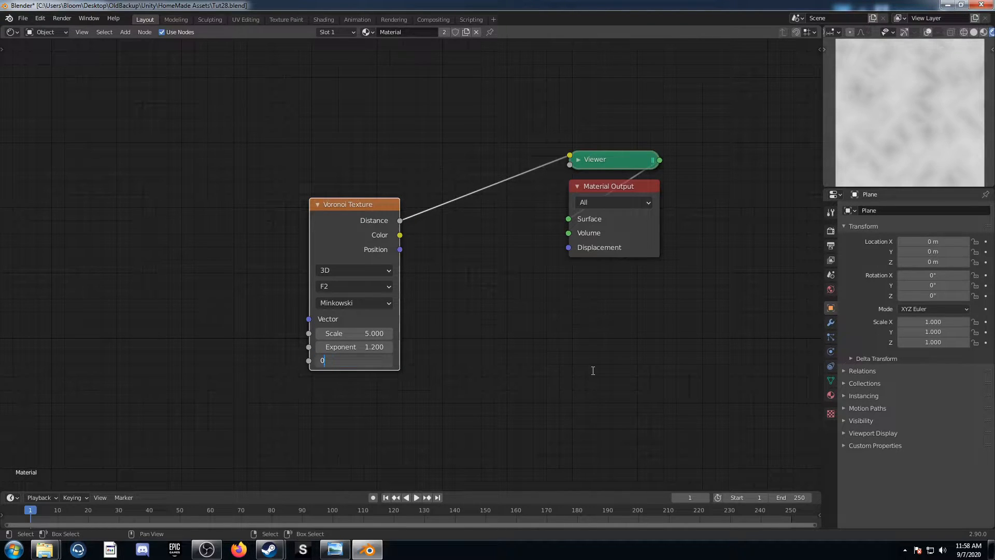
pyautogui.write('0')
pyautogui.press('Return')
pyautogui.moveTo(381, 253); pyautogui.dragTo(507, 258, button='middle')
pyautogui.moveTo(482, 249); pyautogui.dragTo(432, 227)
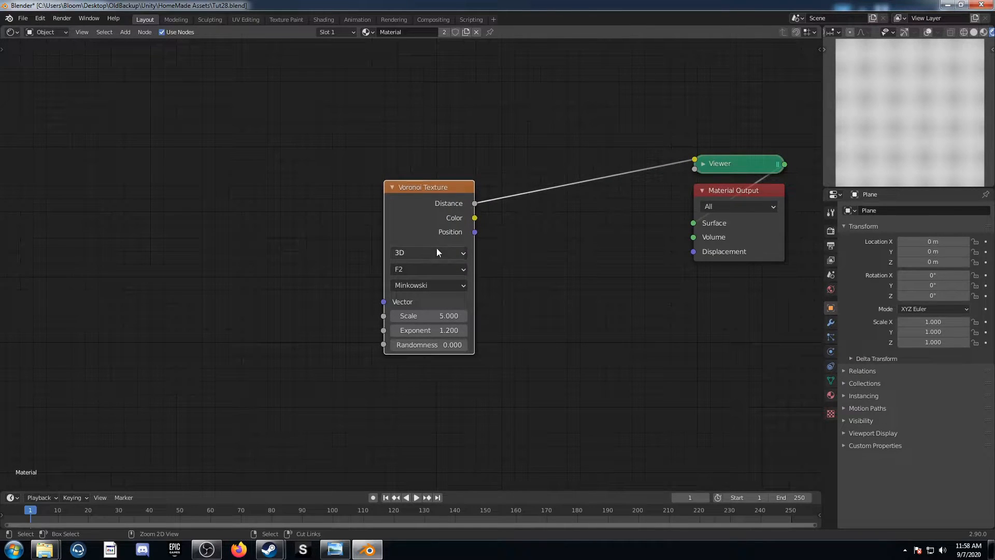
# Add Texture Coordinate and Mapping nodes before the Voronoi Texture using Object coordinates, and move the Mapping node lower
pyautogui.hotkey('ctrl', 't')
pyautogui.moveTo(170, 260); pyautogui.dragTo(421, 205, button='middle')
pyautogui.moveTo(399, 199); pyautogui.dragTo(459, 183)
pyautogui.moveTo(465, 260); pyautogui.dragTo(546, 329, button='middle')
pyautogui.moveTo(437, 221); pyautogui.dragTo(147, 213)
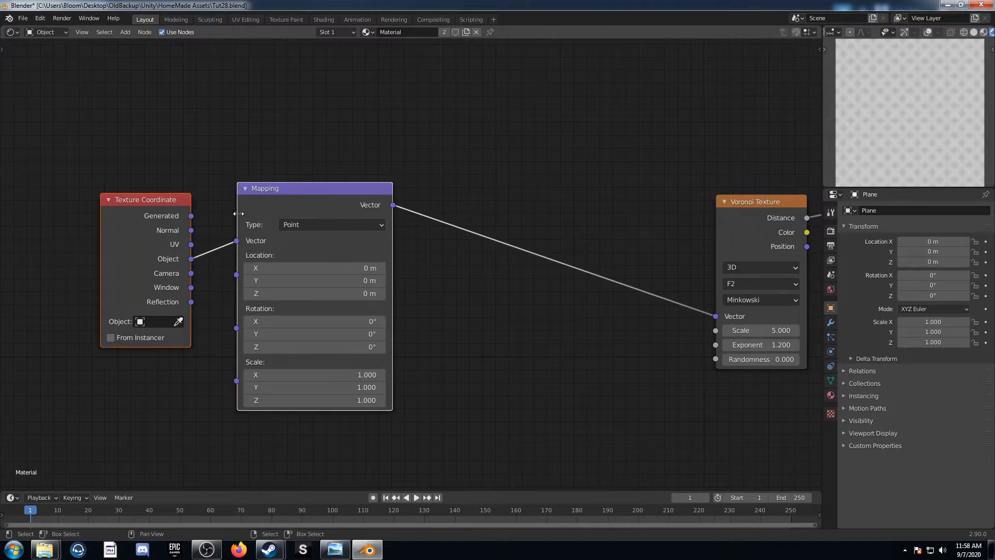
pyautogui.click(306, 192)
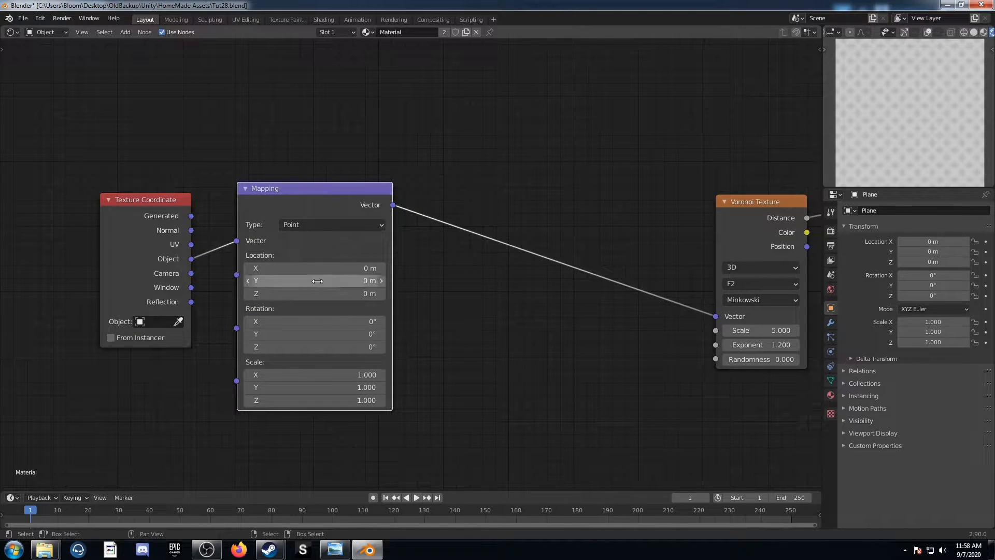
pyautogui.press('g')
pyautogui.click(368, 289)
# Add a Gradient Texture above the Mapping node and connect the Object coordinates to its Vector input
pyautogui.moveTo(398, 168); pyautogui.dragTo(424, 295, button='middle')
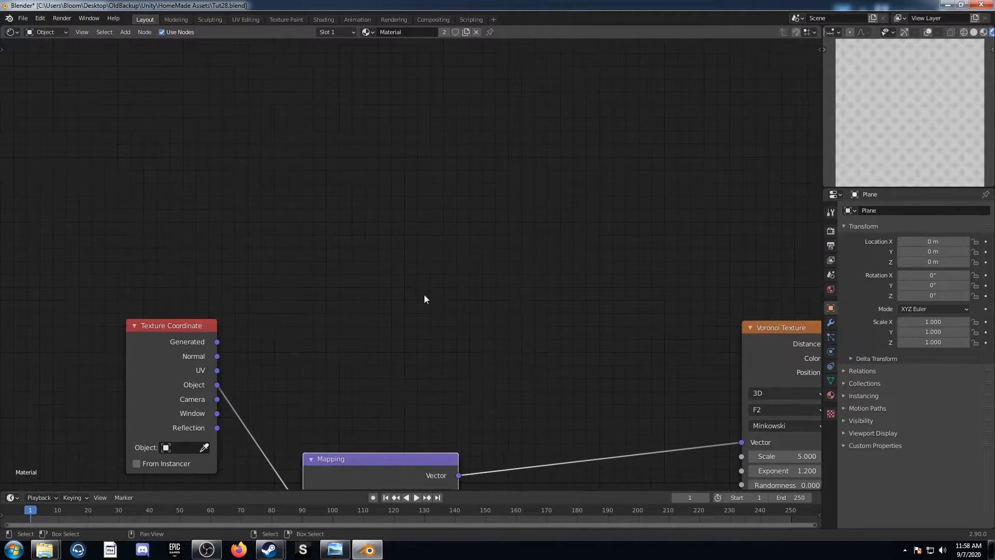
pyautogui.hotkey('shift', 'a')
pyautogui.click(397, 249)
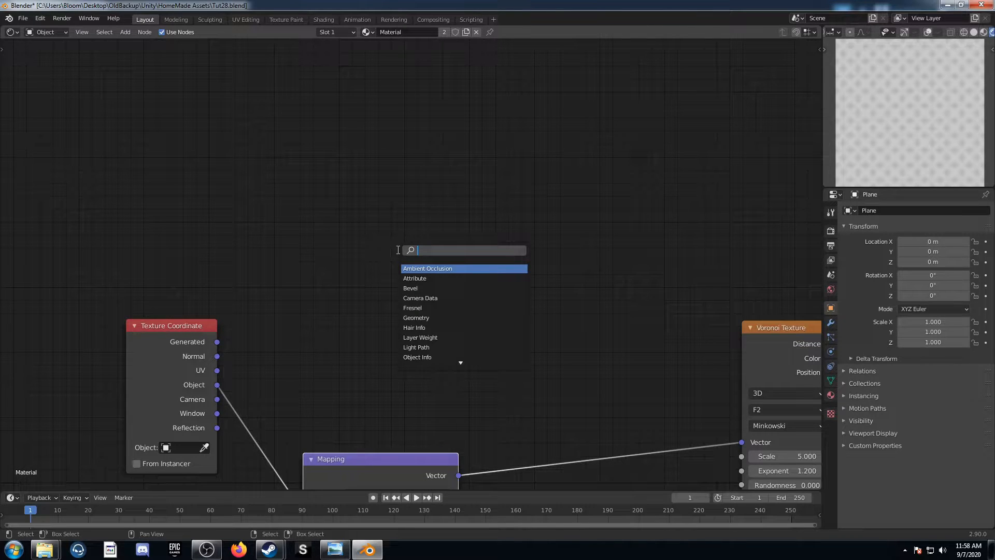
pyautogui.write('grad')
pyautogui.press('Return')
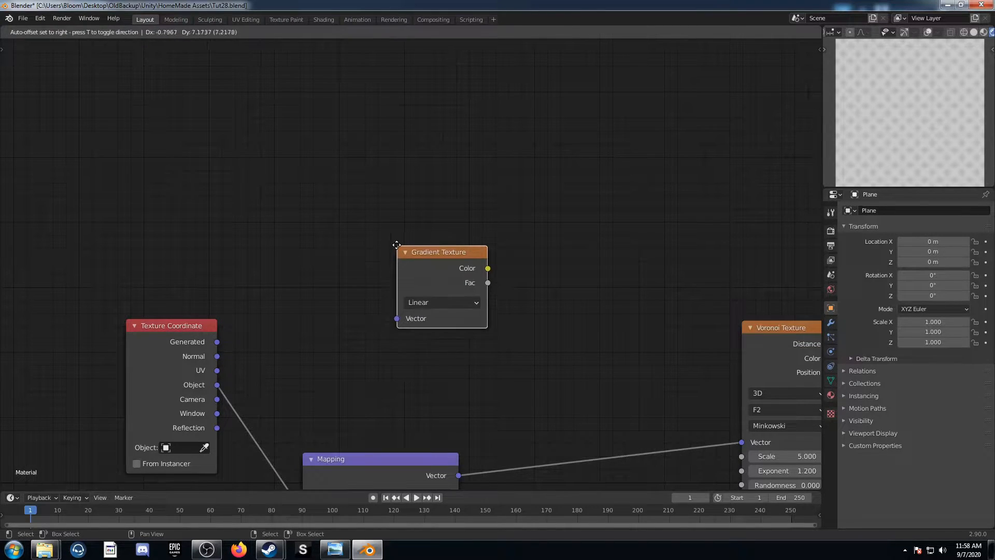
pyautogui.click(424, 158)
pyautogui.moveTo(218, 384); pyautogui.dragTo(422, 229)
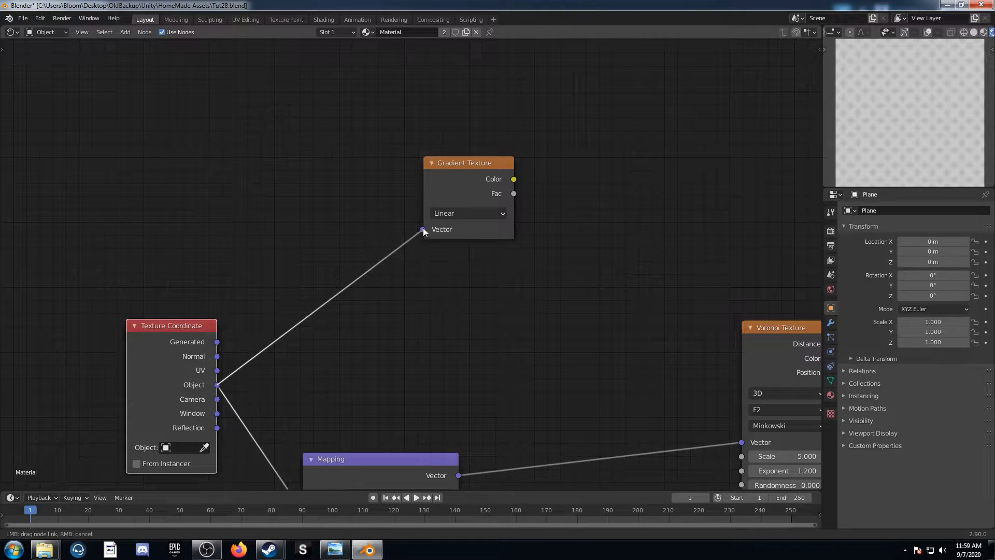
# Preview the Gradient Texture and set its type to Spherical
pyautogui.keyDown('ctrl'); pyautogui.keyDown('shift'); pyautogui.click(465, 169); pyautogui.keyUp('shift'); pyautogui.keyUp('ctrl')
pyautogui.click(480, 217)
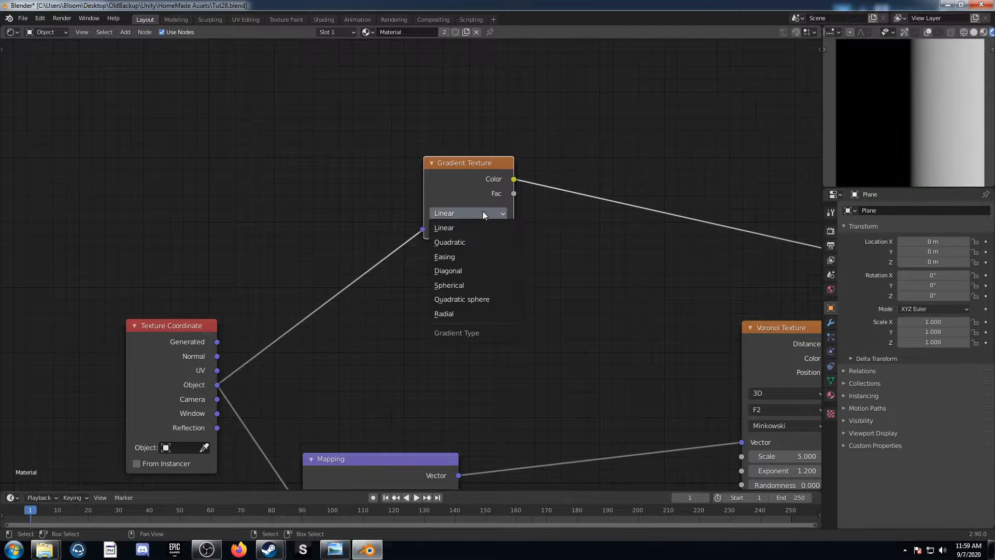
pyautogui.click(471, 285)
# Insert a Vector Math node between the Texture Coordinate and Gradient Texture nodes and set it to Scale
pyautogui.hotkey('shift', 'a')
pyautogui.click(405, 317)
pyautogui.write('vec')
pyautogui.press('Down')
pyautogui.press('Down')
pyautogui.press('Down')
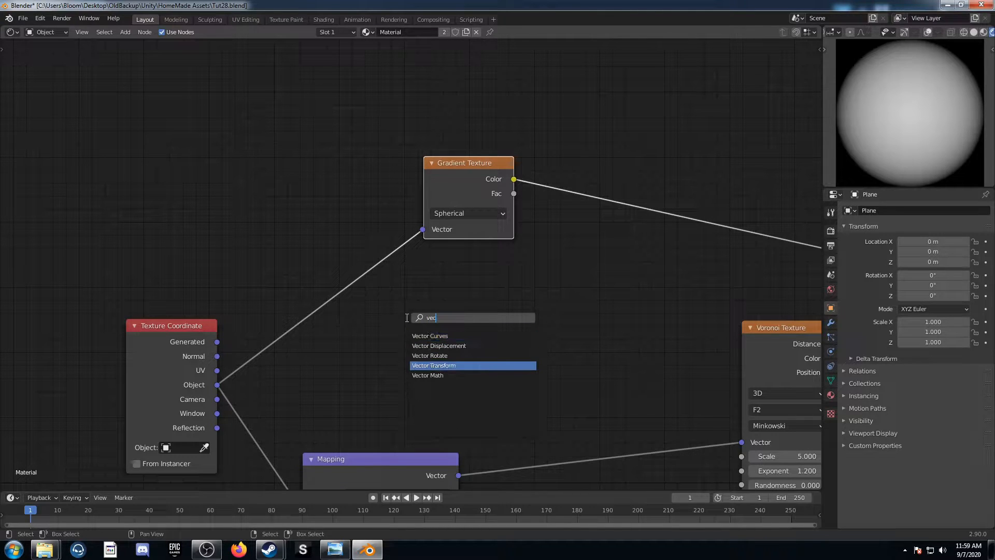
pyautogui.press('Down')
pyautogui.press('Return')
pyautogui.click(271, 244)
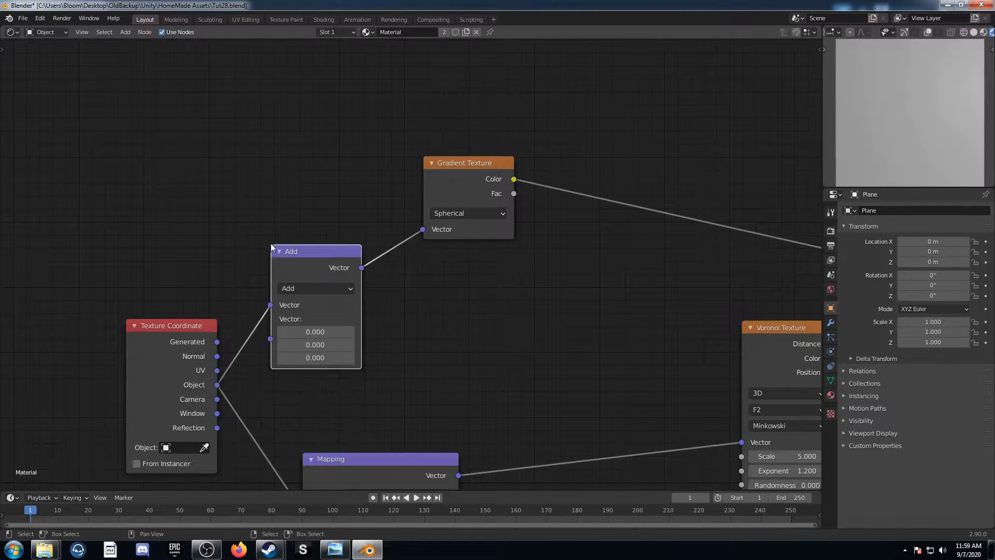
pyautogui.click(315, 288)
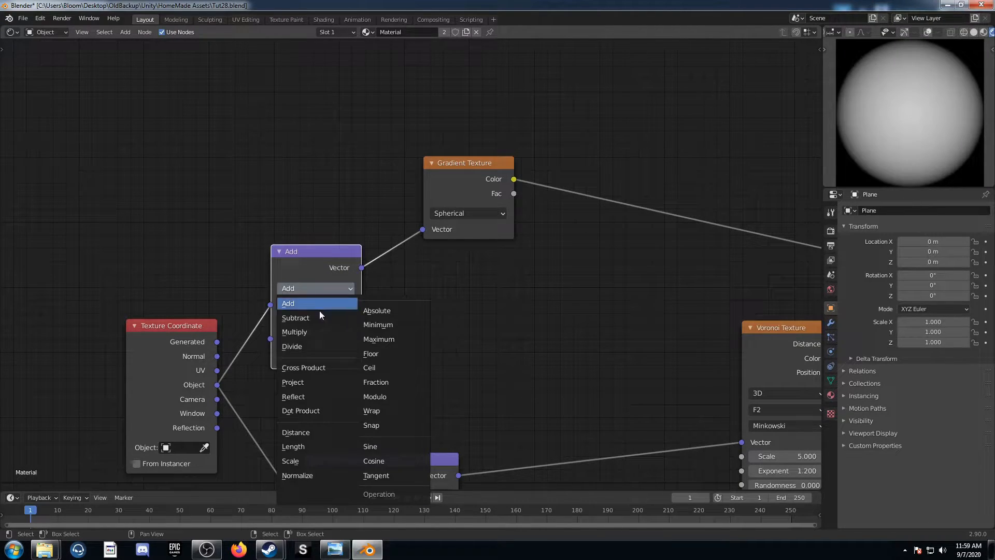
pyautogui.click(319, 461)
# Duplicate the Scale node onto the link before the Gradient Texture and set the copy to Fraction
pyautogui.hotkey('shift', 'd')
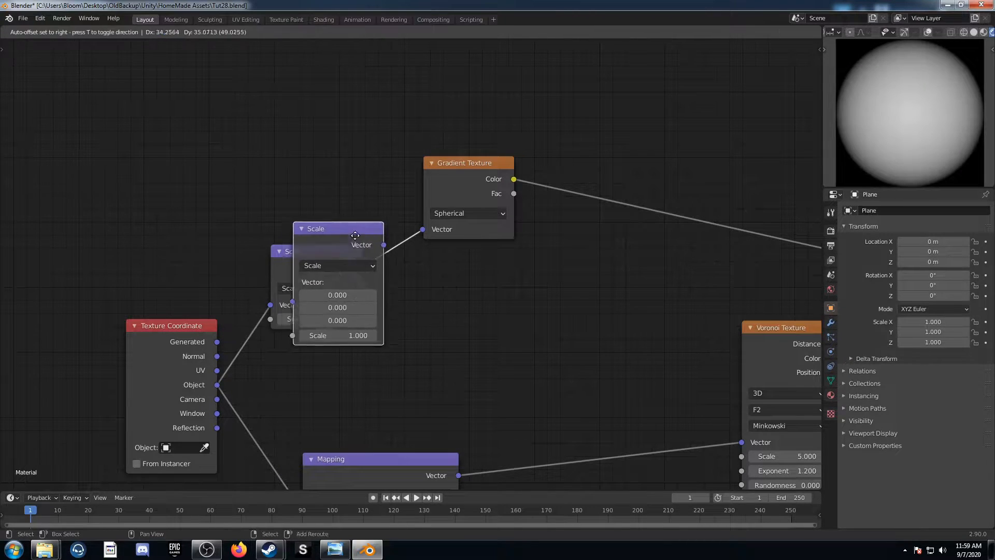
pyautogui.click(403, 204)
pyautogui.click(438, 232)
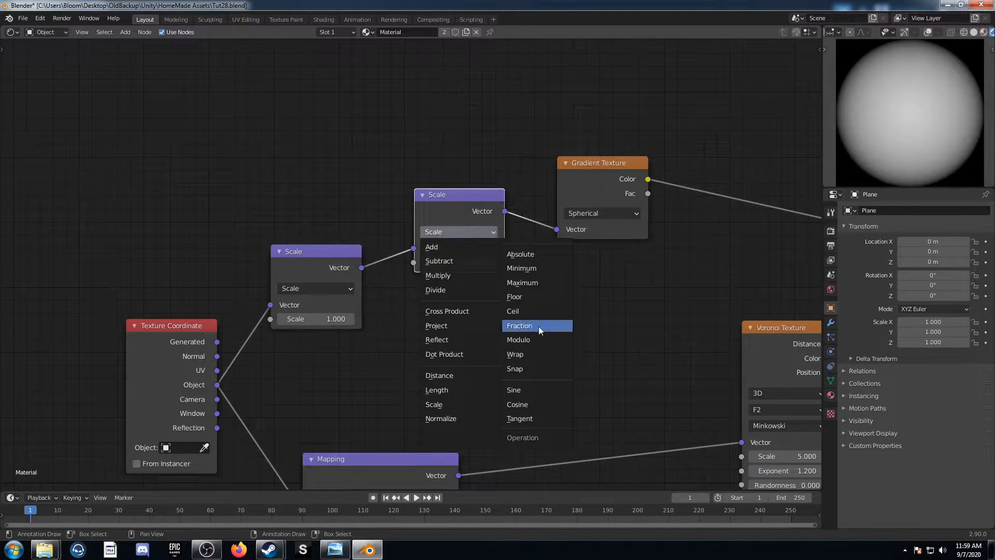
pyautogui.click(539, 326)
# Duplicate the Fraction node in front of the Gradient Texture, set the copy to Add, and enter -0.5 for X and Y
pyautogui.moveTo(524, 269); pyautogui.dragTo(352, 297, button='middle')
pyautogui.hotkey('shift', 'd')
pyautogui.click(495, 291)
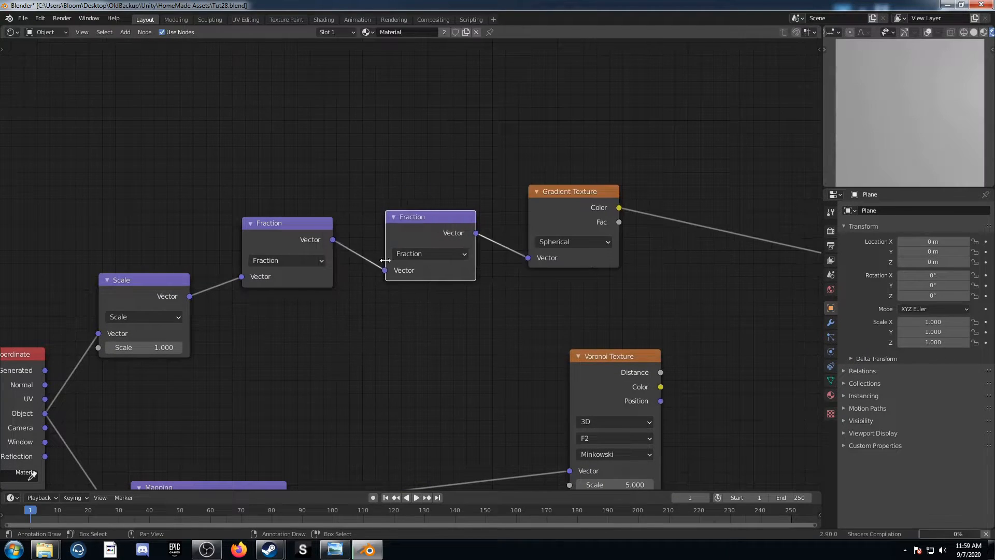
pyautogui.click(421, 254)
pyautogui.click(410, 269)
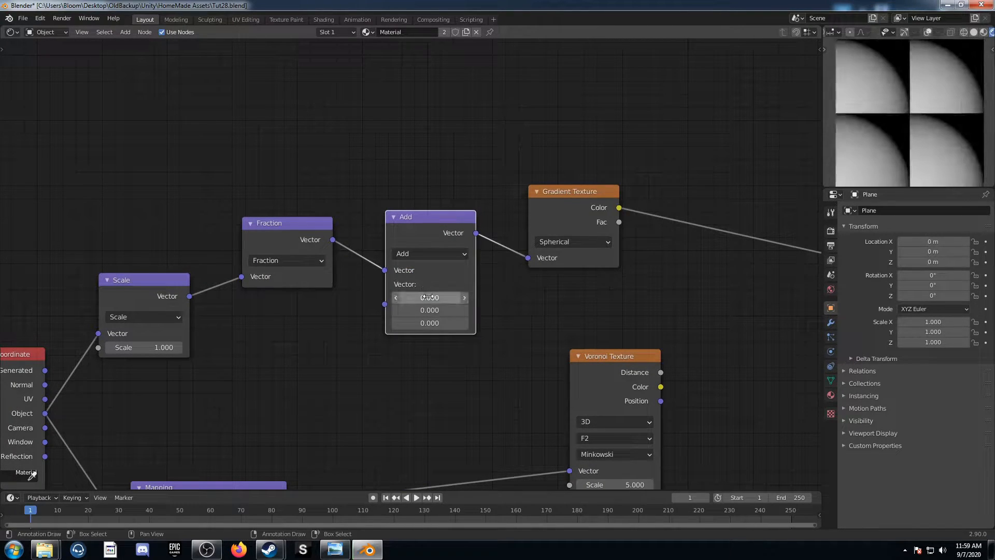
pyautogui.moveTo(429, 297); pyautogui.dragTo(430, 310)
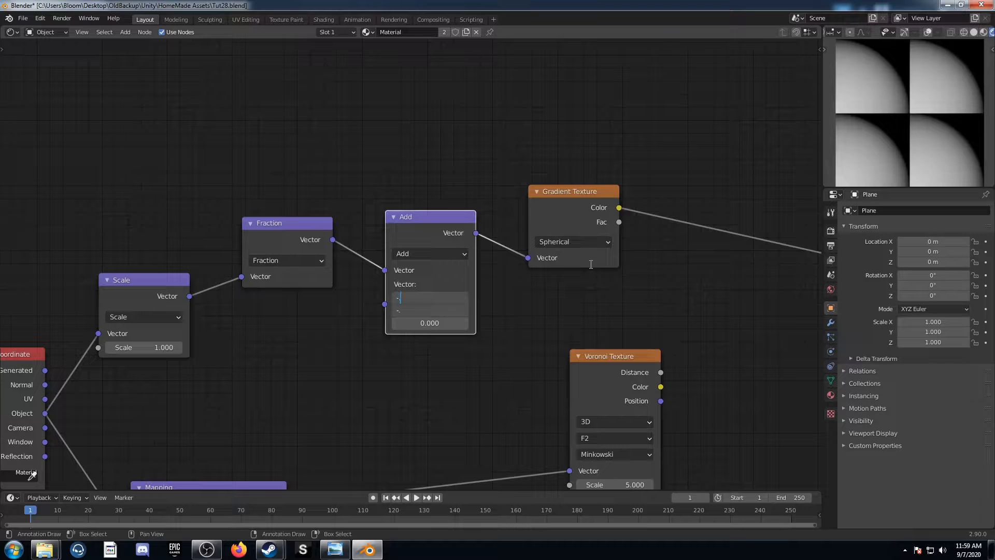
pyautogui.write('-.5')
pyautogui.press('Return')
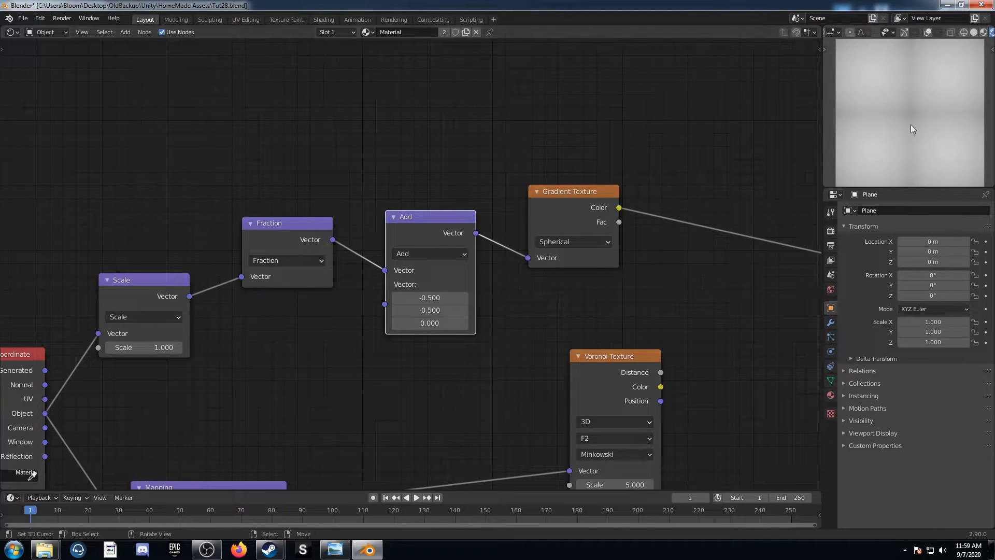
# Insert a ColorRamp after the Gradient Texture and set its black stop's position to 0.15
pyautogui.moveTo(615, 255); pyautogui.dragTo(482, 267, button='middle')
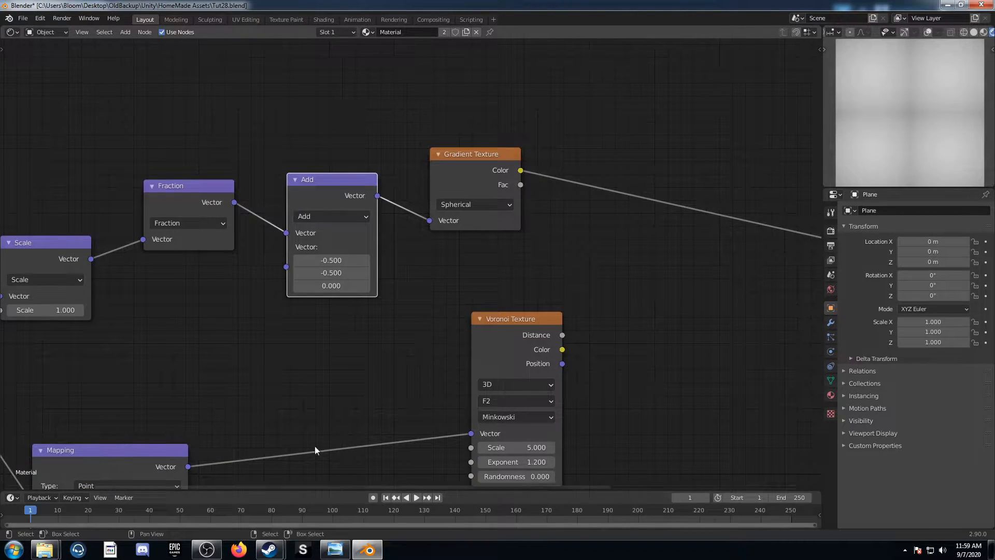
pyautogui.moveTo(598, 223); pyautogui.dragTo(501, 228, button='middle')
pyautogui.hotkey('shift', 'a')
pyautogui.click(502, 227)
pyautogui.write('color')
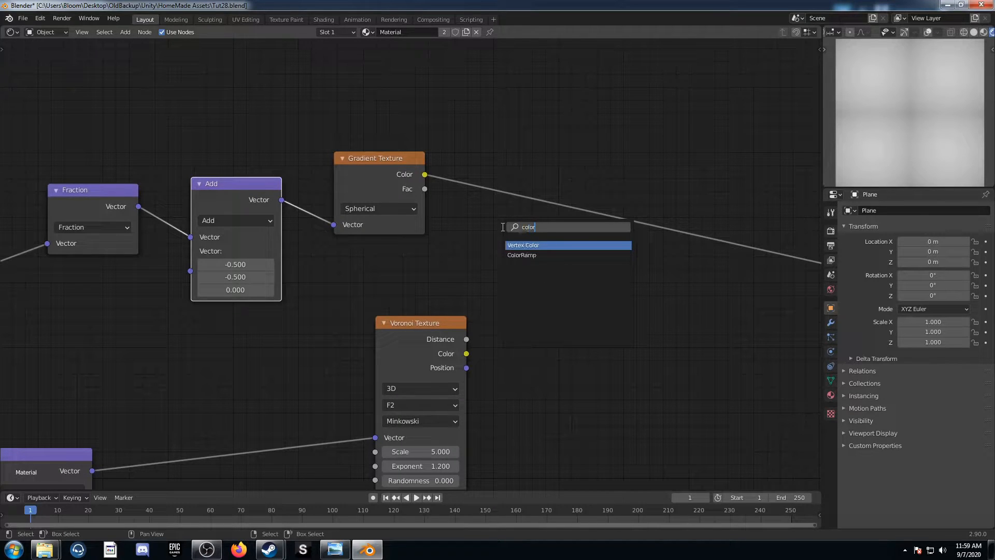
pyautogui.press('Return')
pyautogui.click(478, 113)
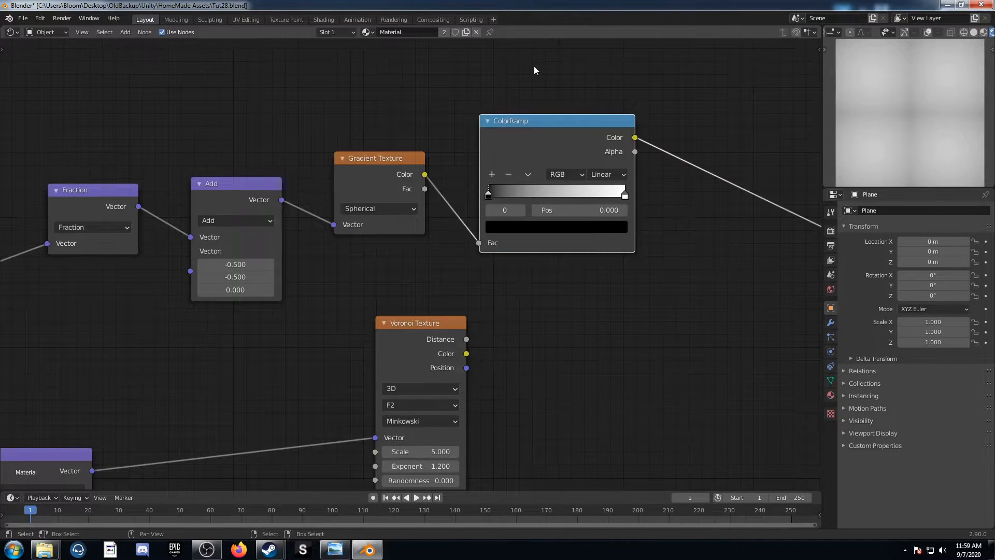
pyautogui.click(567, 210)
pyautogui.write('0.0')
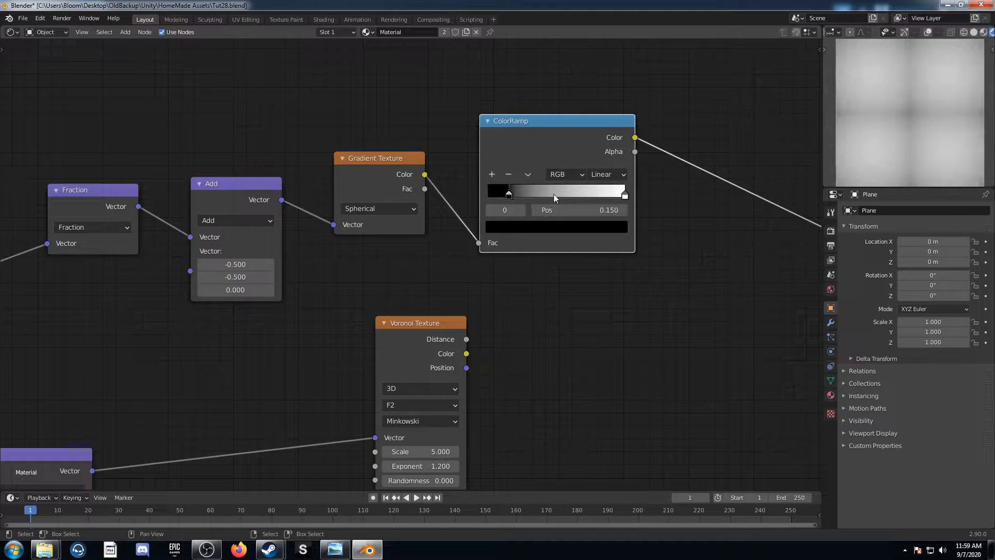
pyautogui.press('Return')
# Insert a Math node after the ColorRamp, set it to Multiply, and enter 5.5 as the second value
pyautogui.moveTo(693, 279); pyautogui.dragTo(456, 233, button='middle')
pyautogui.hotkey('shift', 'a')
pyautogui.write('mn')
pyautogui.write('a')
pyautogui.press('Return')
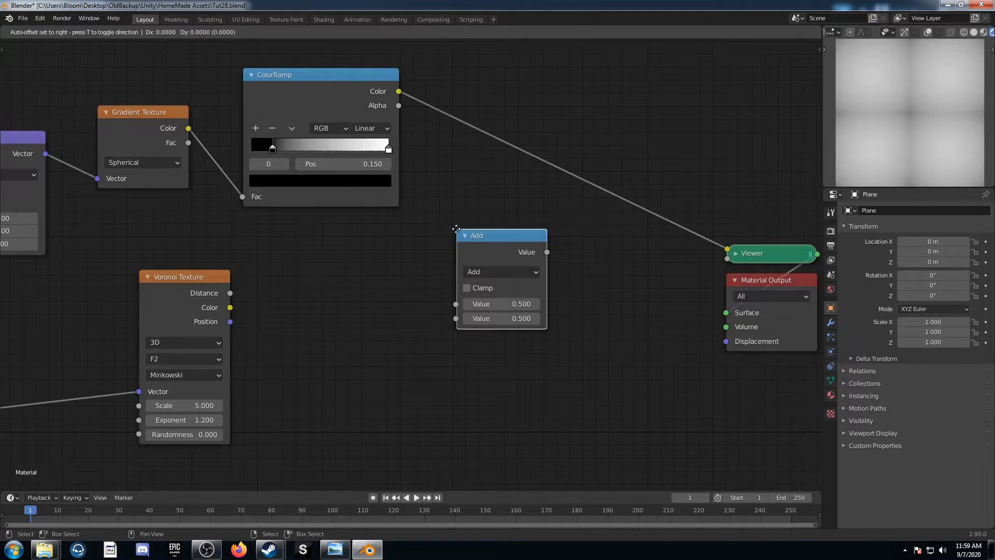
pyautogui.click(451, 117)
pyautogui.click(480, 156)
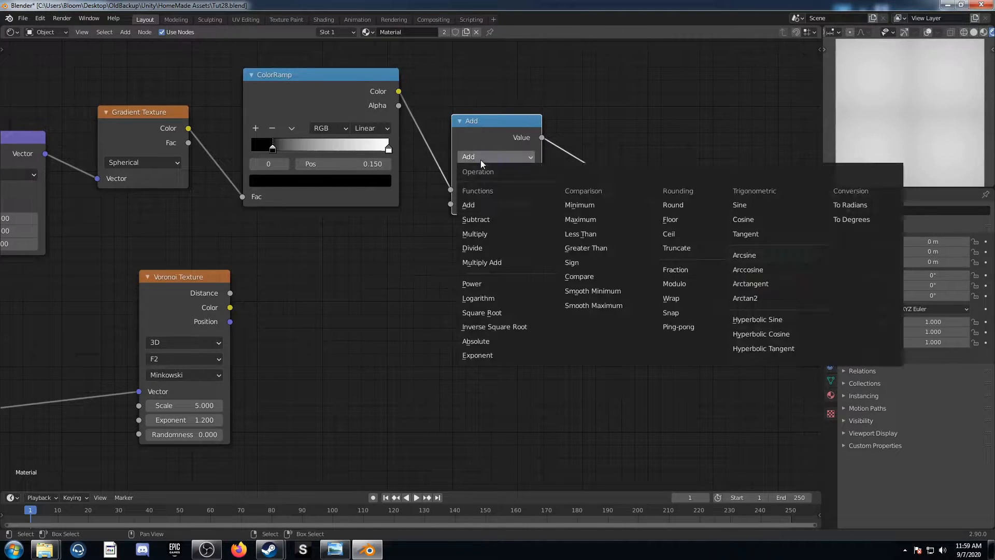
pyautogui.click(486, 234)
pyautogui.click(506, 207)
pyautogui.write('5.5')
pyautogui.press('Return')
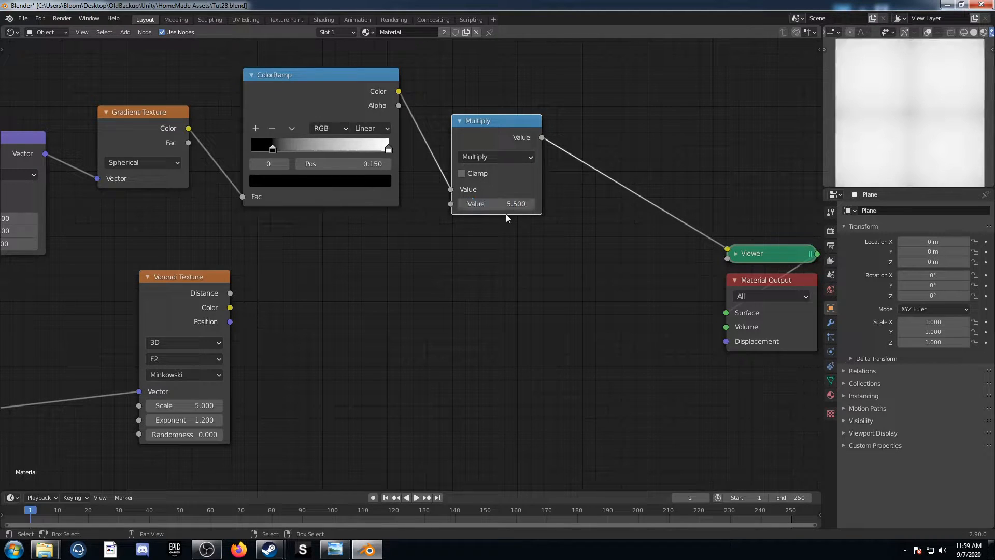
# Connect the Multiply output to the Voronoi Texture's Scale input, preview the Voronoi Texture, and move it closer to the output nodes
pyautogui.moveTo(542, 138); pyautogui.dragTo(137, 405)
pyautogui.keyDown('ctrl'); pyautogui.keyDown('shift'); pyautogui.click(187, 287); pyautogui.keyUp('shift'); pyautogui.keyUp('ctrl')
pyautogui.moveTo(176, 276); pyautogui.dragTo(419, 296)
# Insert a Mix node after the Voronoi Texture's Distance output and place a duplicate of it before the Viewer
pyautogui.hotkey('shift', 'a')
pyautogui.click(542, 348)
pyautogui.write('mix')
pyautogui.press('Return')
pyautogui.click(517, 265)
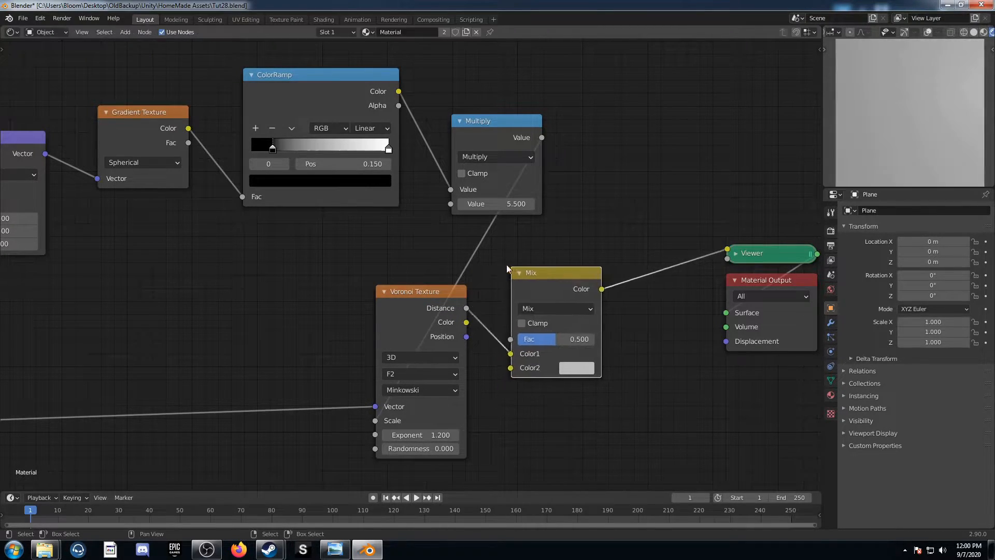
pyautogui.hotkey('shift', 'd')
pyautogui.click(714, 210)
# Set the first Mix node's blend mode to Color Burn and its Color2 to black
pyautogui.click(563, 308)
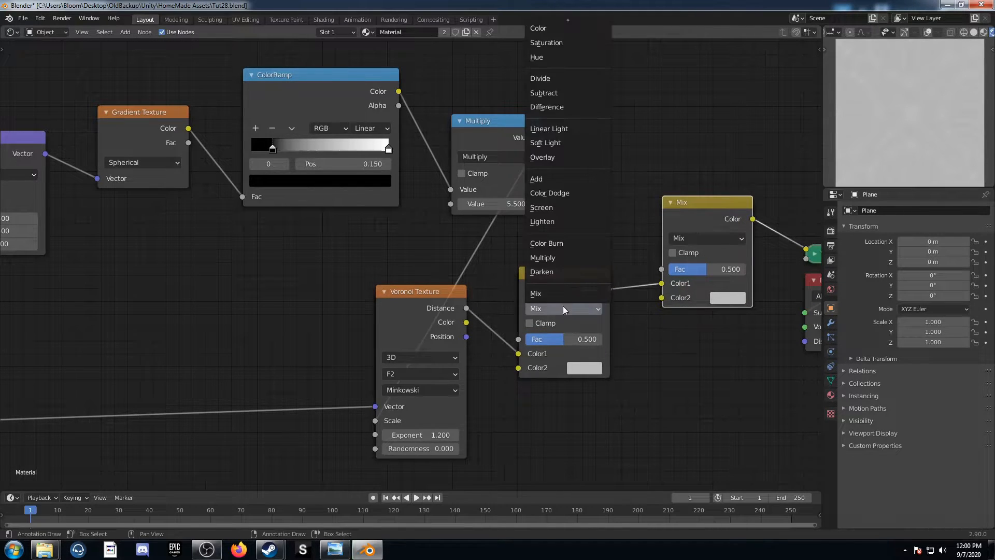
pyautogui.click(557, 243)
pyautogui.click(592, 367)
pyautogui.scroll(-4, 630, 229)
pyautogui.scroll(-10, 625, 237)
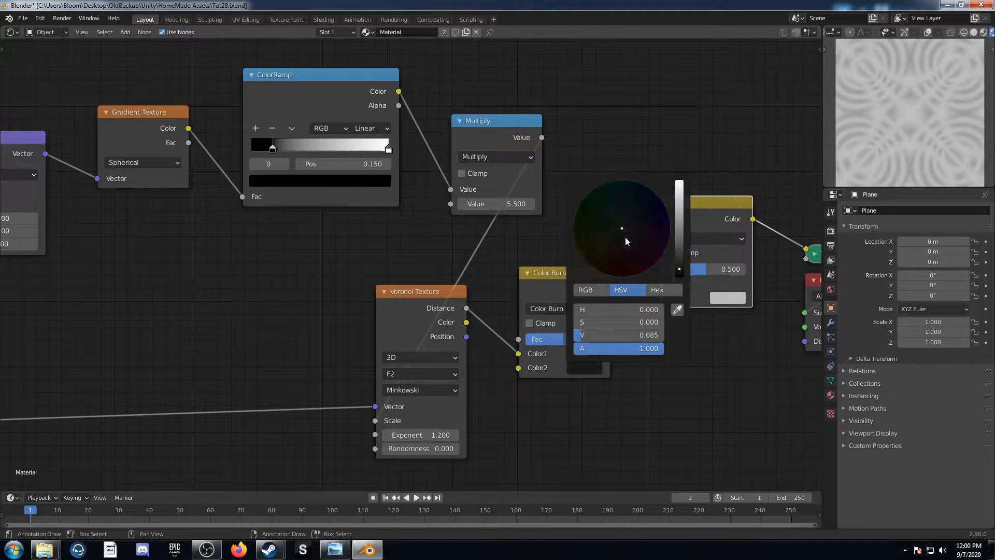
# Set the second Mix node's blend mode to Color Dodge and its Color2 to white
pyautogui.click(727, 238)
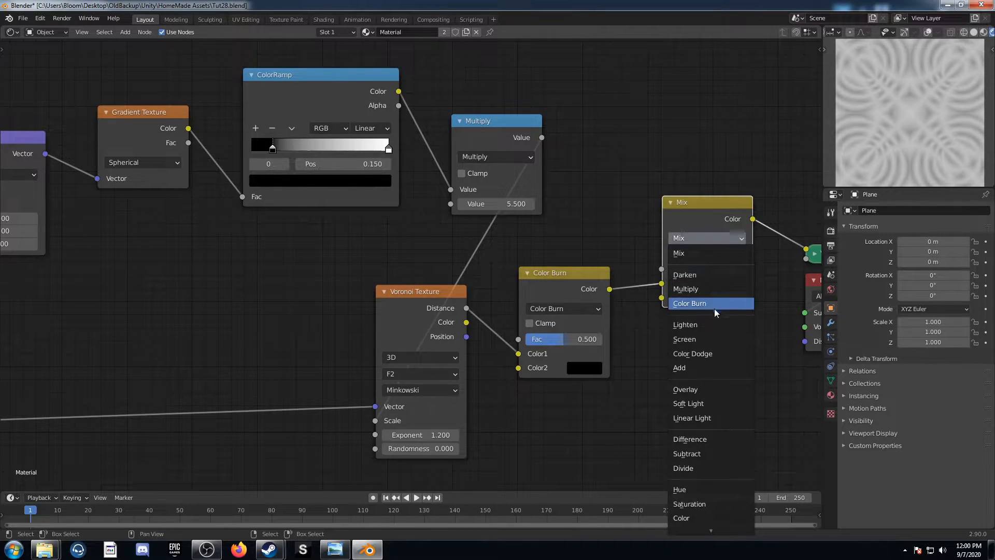
pyautogui.click(704, 353)
pyautogui.click(725, 296)
pyautogui.scroll(6, 770, 163)
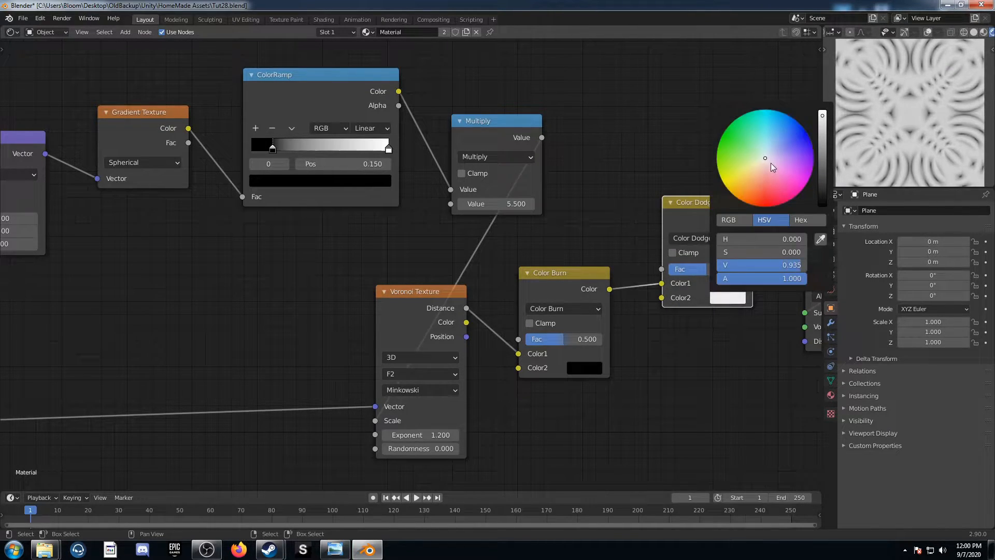
# Set the Color Burn factor to 0.7 and the Color Dodge factor to 1.0
pyautogui.click(581, 337)
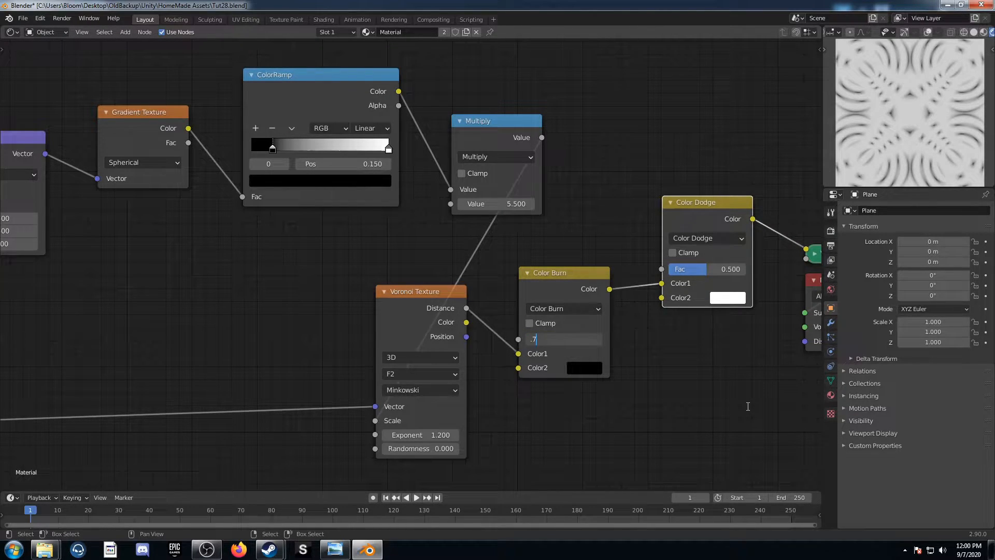
pyautogui.press('Return')
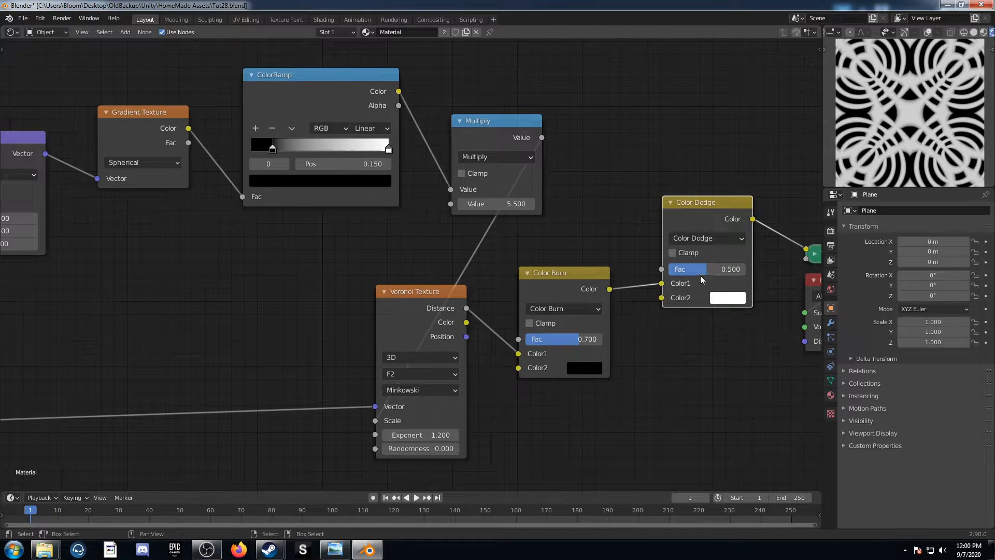
pyautogui.moveTo(701, 276); pyautogui.dragTo(741, 276)
# Duplicate the Gradient Texture between the Texture Coordinate and Scale nodes and set the copy to Quadratic sphere
pyautogui.scroll(-4, 349, 288)
pyautogui.moveTo(134, 282); pyautogui.dragTo(337, 276, button='middle')
pyautogui.moveTo(260, 271); pyautogui.dragTo(487, 244, button='middle')
pyautogui.moveTo(221, 249); pyautogui.dragTo(139, 252)
pyautogui.moveTo(406, 260); pyautogui.dragTo(475, 303, button='middle')
pyautogui.moveTo(704, 171); pyautogui.dragTo(700, 160)
pyautogui.hotkey('shift', 'd')
pyautogui.click(290, 267)
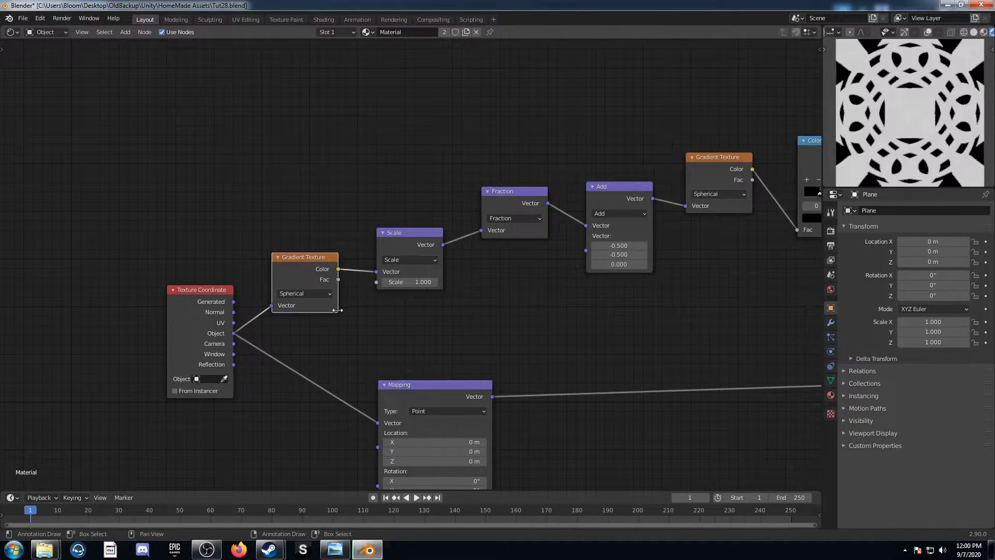
pyautogui.click(325, 294)
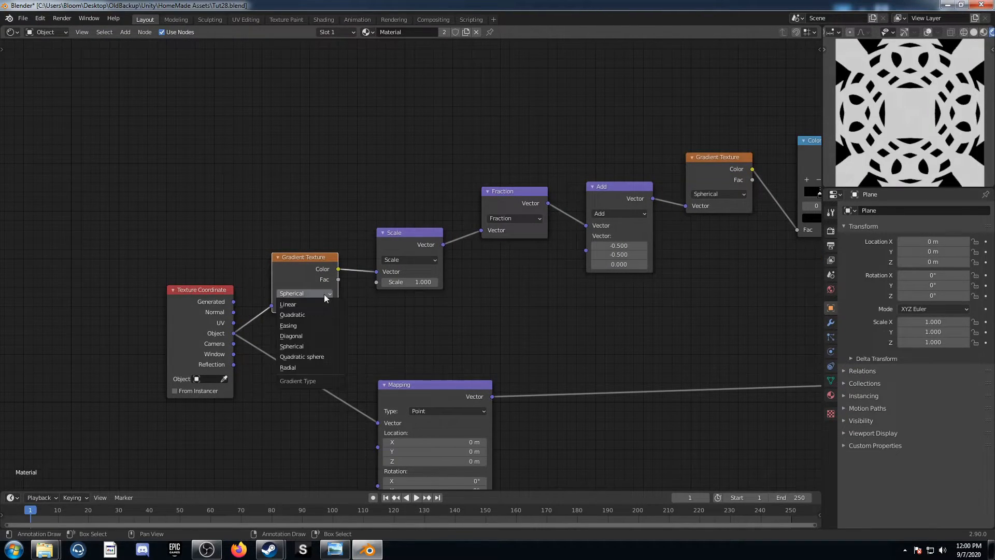
pyautogui.click(318, 357)
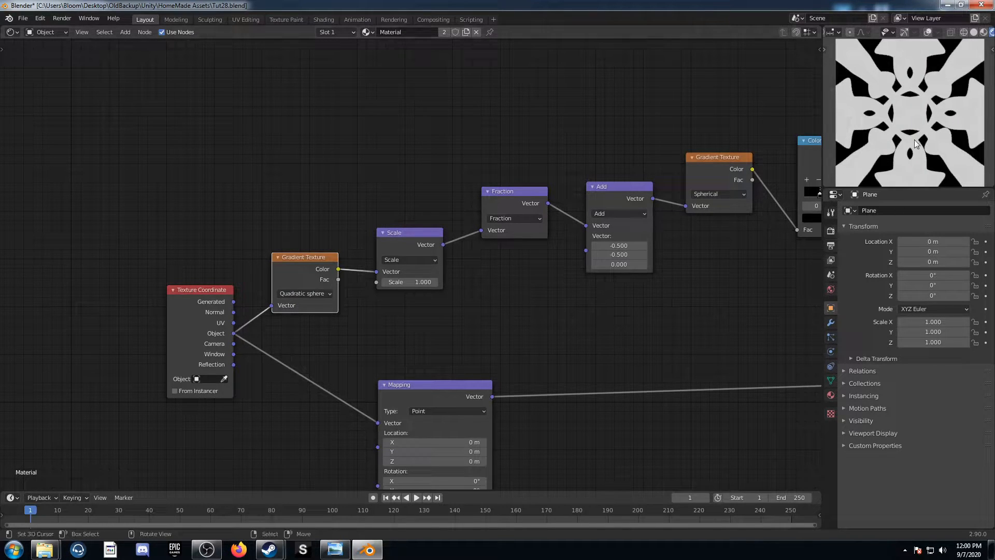
# Change the Gradient Texture before the Scale node to Radial and set the Scale node's value to 4
pyautogui.moveTo(685, 353)
pyautogui.mouseDown(button='middle')
pyautogui.moveTo(512, 214)
pyautogui.moveTo(489, 274)
pyautogui.moveTo(459, 273)
pyautogui.mouseUp(button='middle')
pyautogui.scroll(-1, 524, 215)
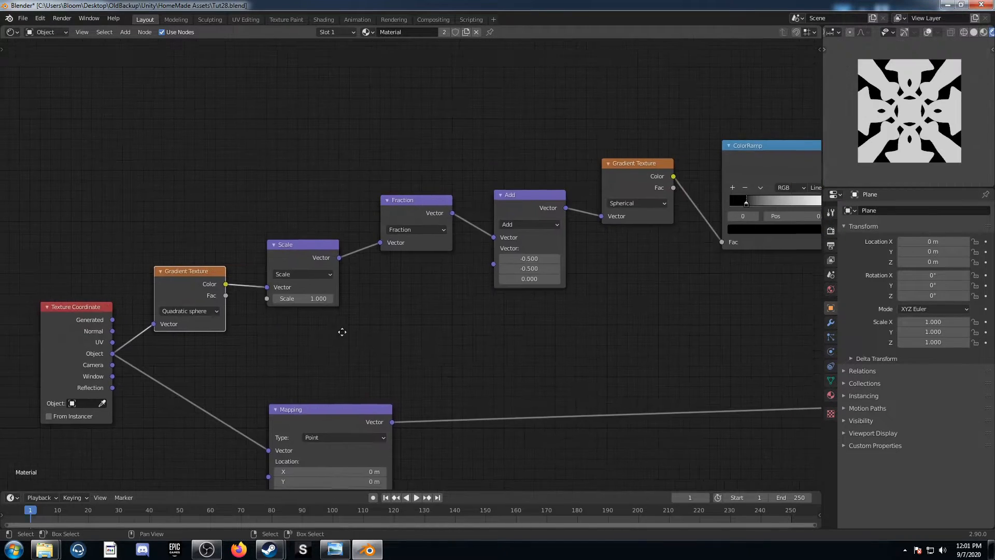
pyautogui.moveTo(340, 330); pyautogui.dragTo(307, 328, button='middle')
pyautogui.scroll(3, 239, 384)
pyautogui.moveTo(239, 384); pyautogui.dragTo(413, 366, button='middle')
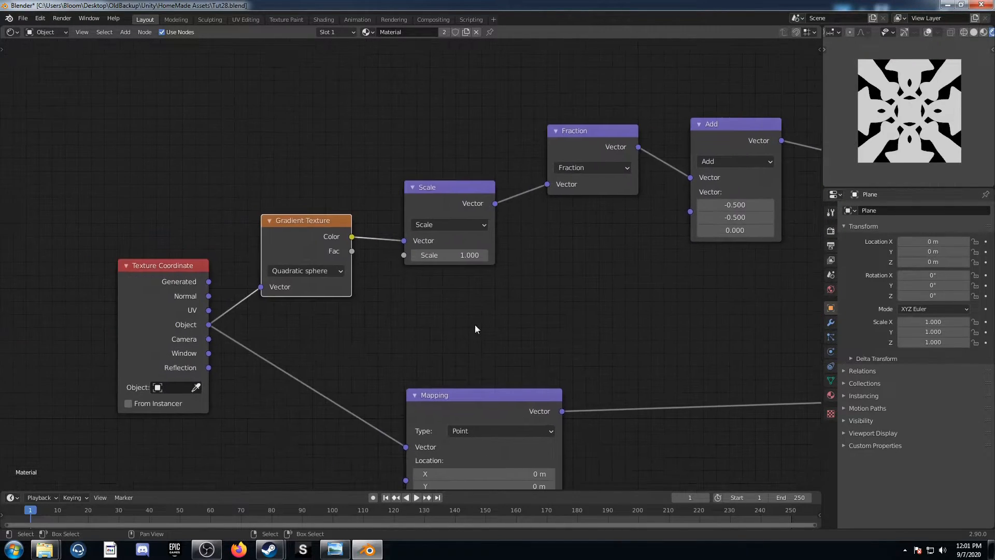
pyautogui.click(315, 273)
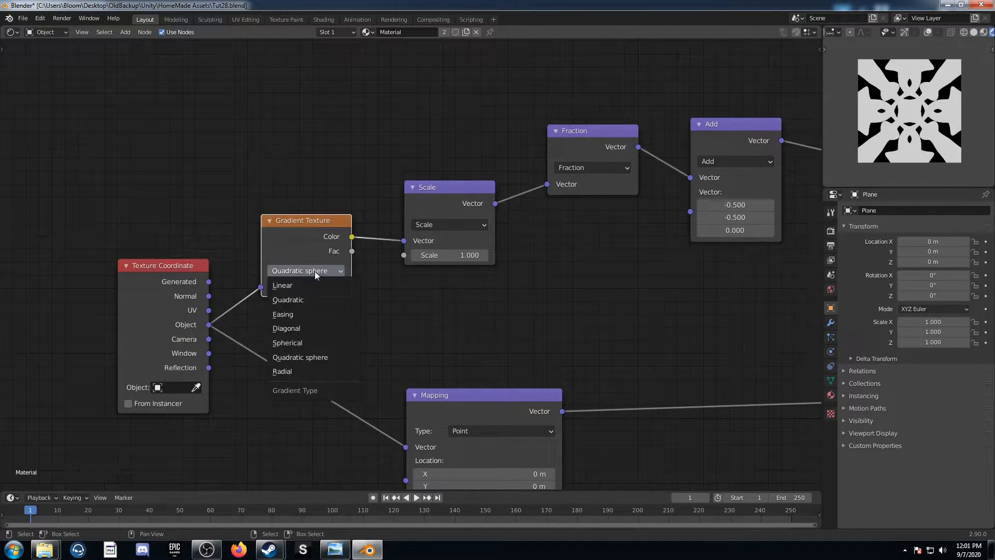
pyautogui.click(342, 371)
pyautogui.moveTo(503, 265); pyautogui.dragTo(464, 272, button='middle')
pyautogui.click(398, 261)
pyautogui.write('4')
pyautogui.press('Return')
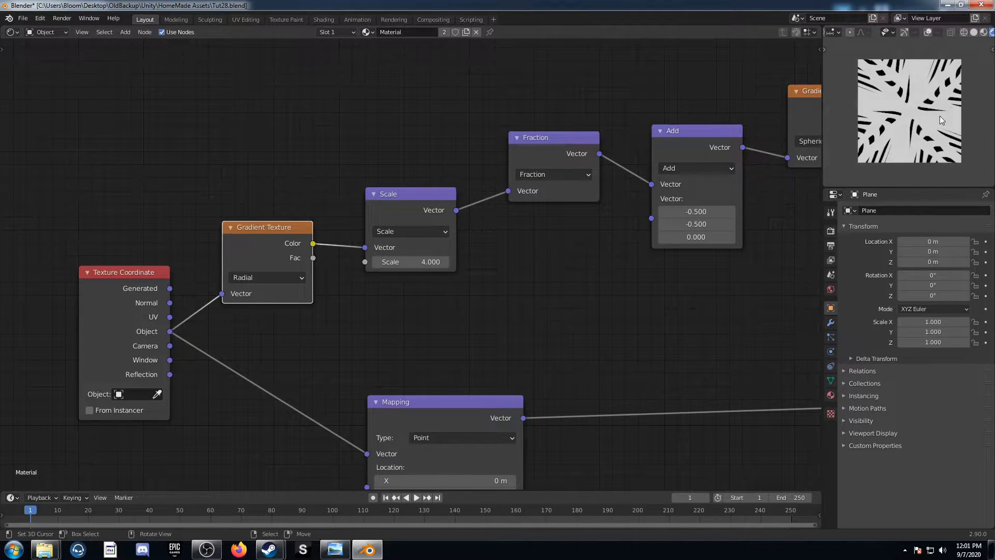
pyautogui.scroll(2, 940, 116)
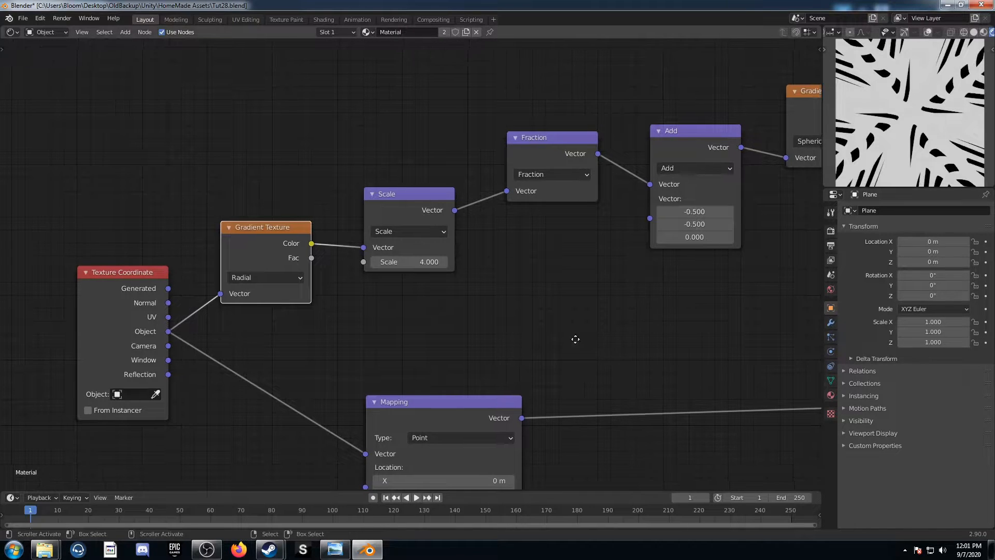
# Move the ColorRamp's black stop to 0 and its white stop to about 0.609
pyautogui.moveTo(580, 339); pyautogui.dragTo(480, 330, button='middle')
pyautogui.moveTo(596, 203)
pyautogui.mouseDown()
pyautogui.moveTo(593, 215)
pyautogui.moveTo(605, 216)
pyautogui.moveTo(596, 215)
pyautogui.mouseUp()
pyautogui.scroll(-1, 679, 249)
pyautogui.moveTo(688, 232); pyautogui.dragTo(413, 315, button='middle')
pyautogui.moveTo(479, 257); pyautogui.dragTo(412, 254)
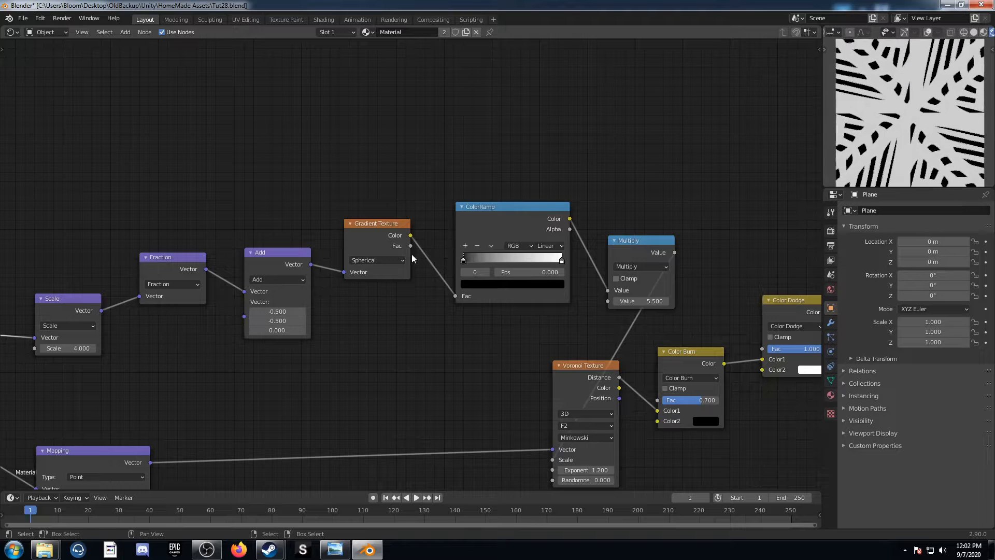
pyautogui.moveTo(563, 259); pyautogui.dragTo(523, 260)
# Set the Mapping node's Z rotation to 120° and view reference pattern 4 in Windows Photo Viewer
pyautogui.moveTo(429, 376); pyautogui.dragTo(95, 324, button='middle')
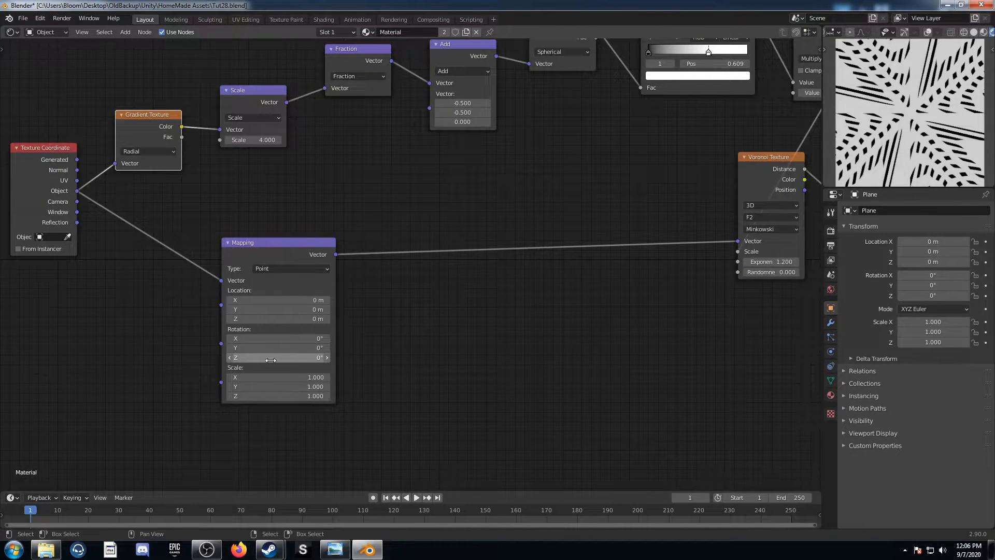
pyautogui.moveTo(271, 360); pyautogui.dragTo(524, 359)
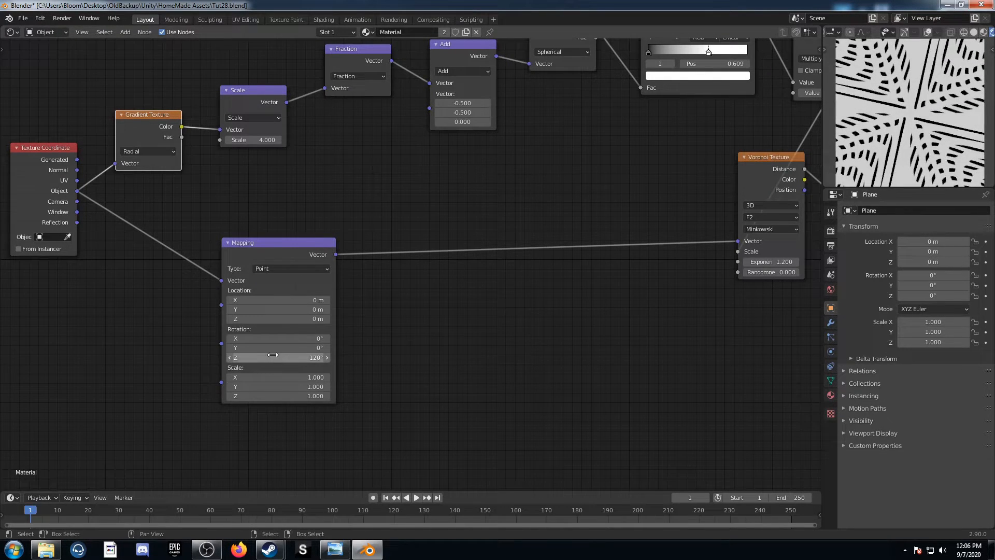
pyautogui.click(334, 549)
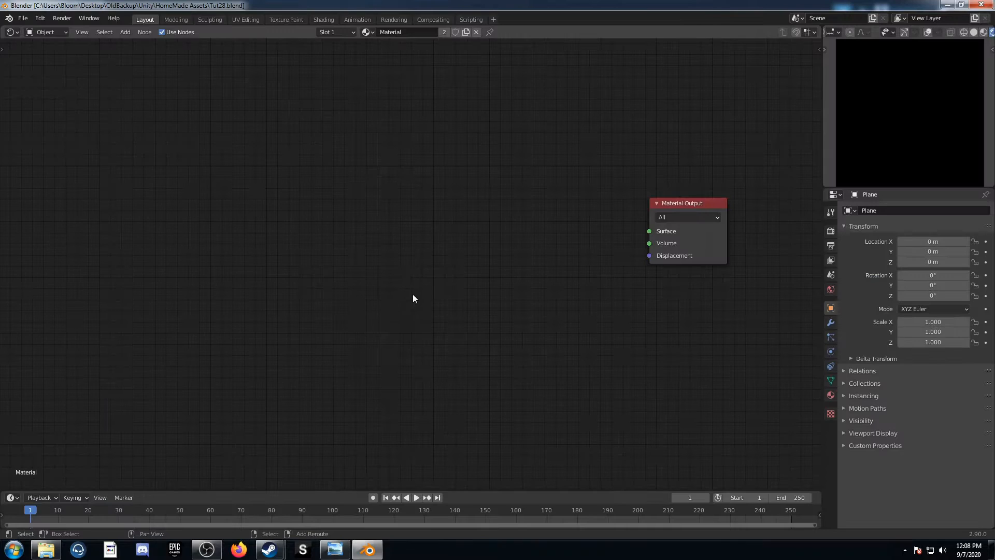
# Back in Blender, add a Noise Texture to the emptied material with Texture Coordinate and Mapping nodes before it
pyautogui.hotkey('shift', 'a')
pyautogui.click(413, 294)
pyautogui.write('noise')
pyautogui.press('Return')
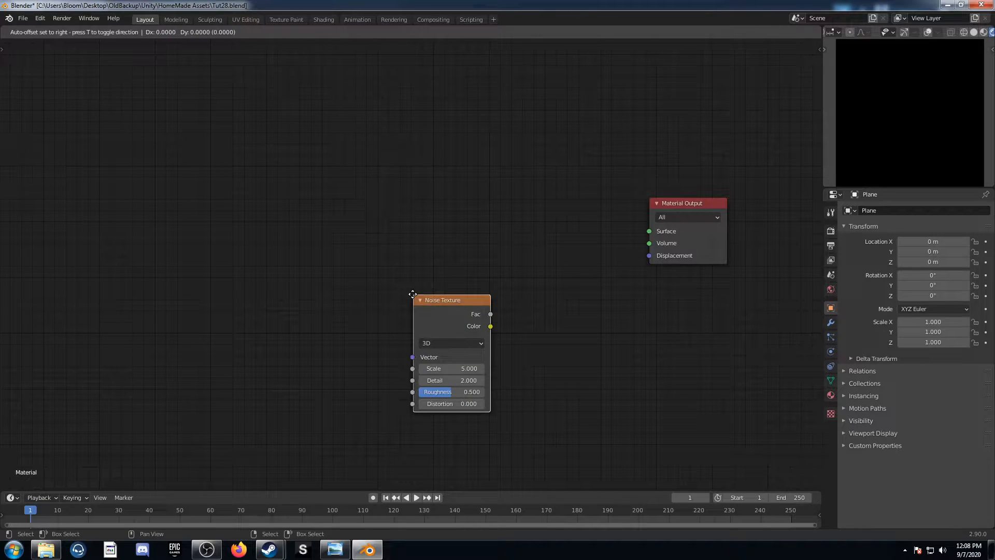
pyautogui.click(421, 254)
pyautogui.hotkey('ctrl', 't')
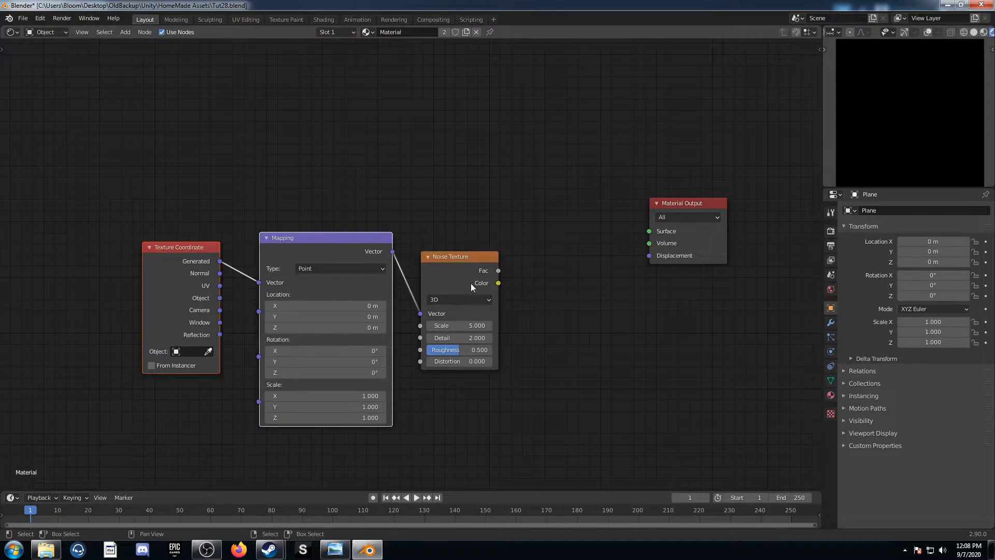
# Preview the Noise Texture, move it up toward the output, and connect the Object coordinates to the Mapping node's Vector input
pyautogui.keyDown('ctrl'); pyautogui.keyDown('shift'); pyautogui.click(464, 273); pyautogui.keyUp('shift'); pyautogui.keyUp('ctrl')
pyautogui.moveTo(464, 263); pyautogui.dragTo(496, 208)
pyautogui.moveTo(220, 298); pyautogui.dragTo(258, 282)
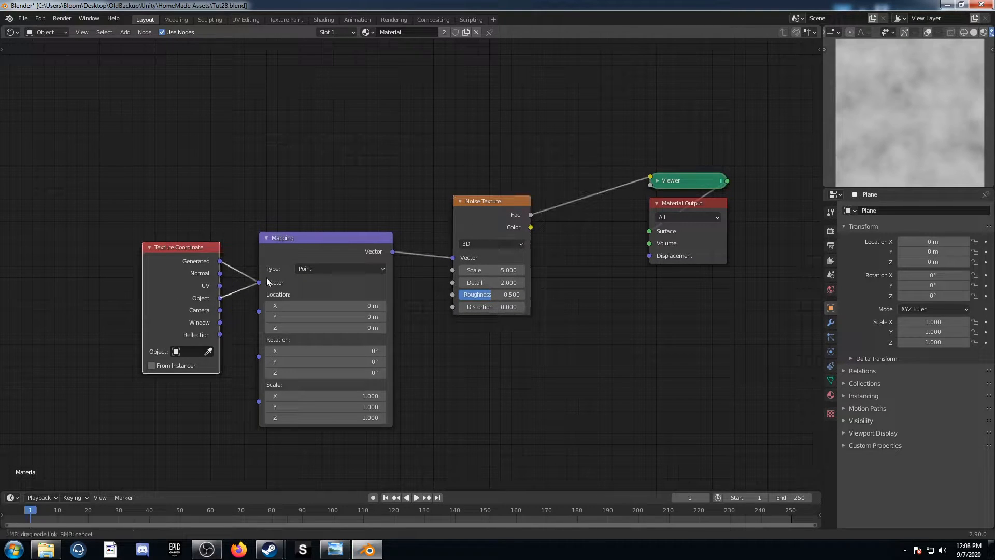
# Move the Texture Coordinate and Mapping nodes away from the Noise Texture to leave room between them
pyautogui.moveTo(183, 260); pyautogui.dragTo(330, 260, button='middle')
pyautogui.moveTo(330, 258); pyautogui.dragTo(69, 161)
pyautogui.moveTo(460, 241); pyautogui.dragTo(201, 239)
# Insert a Voronoi Texture between the Mapping and Noise Texture nodes, feeding its Distance output into the noise's Vector input
pyautogui.hotkey('shift', 'a')
pyautogui.click(437, 329)
pyautogui.write('voronoi')
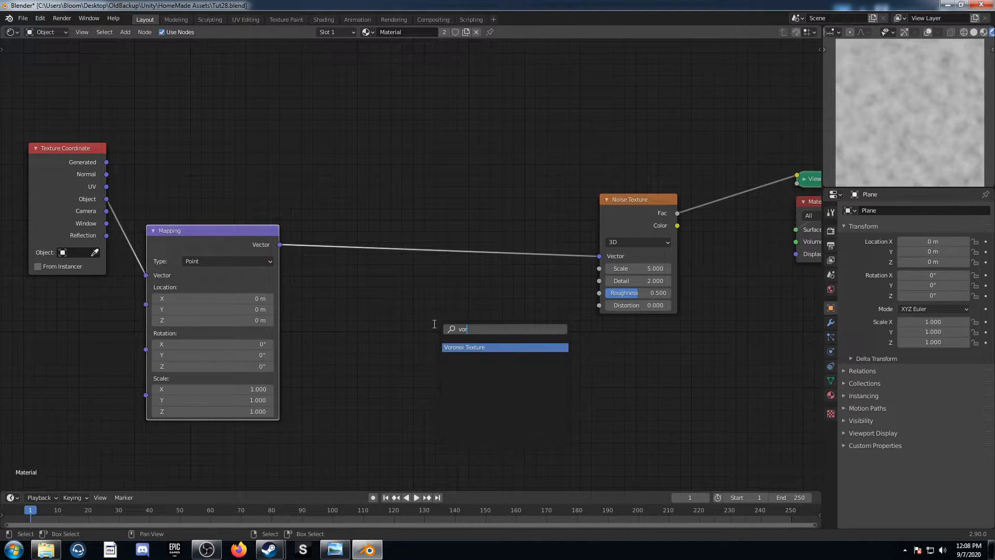
pyautogui.press('Return')
pyautogui.click(413, 194)
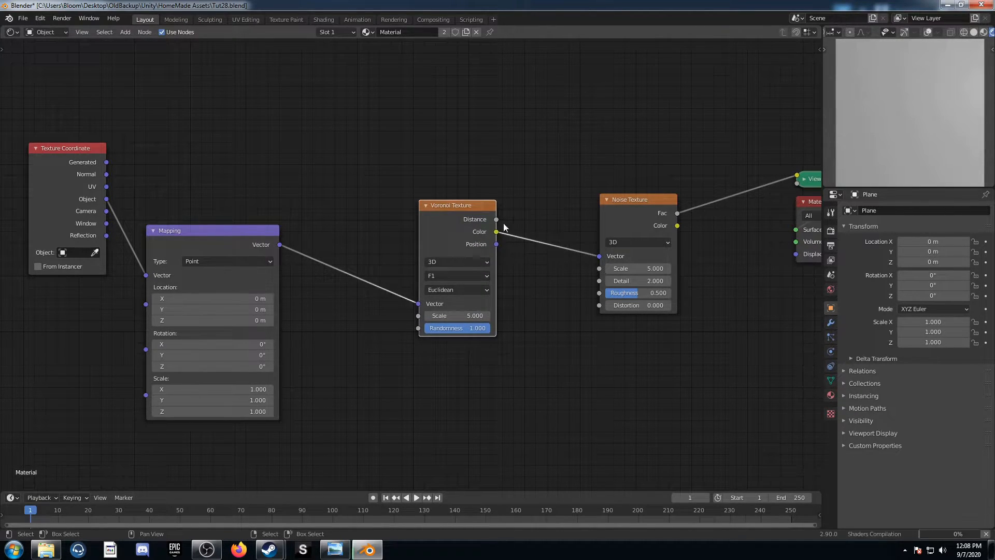
pyautogui.moveTo(496, 219); pyautogui.dragTo(599, 256)
pyautogui.scroll(2, 564, 294)
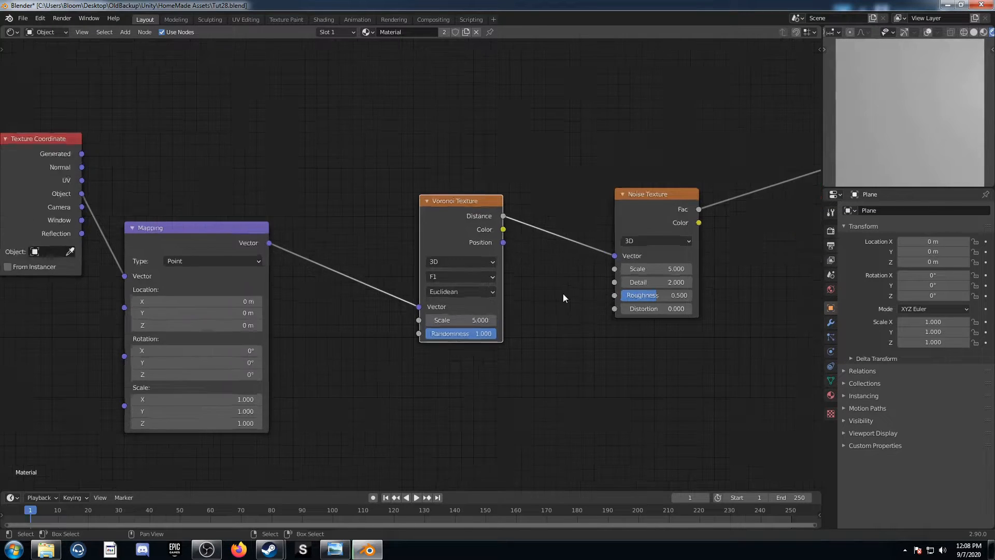
# Set the Voronoi Texture's distance metric to Manhattan and its Randomness to 0
pyautogui.moveTo(496, 293); pyautogui.dragTo(424, 292, button='middle')
pyautogui.moveTo(462, 333); pyautogui.dragTo(514, 297, button='middle')
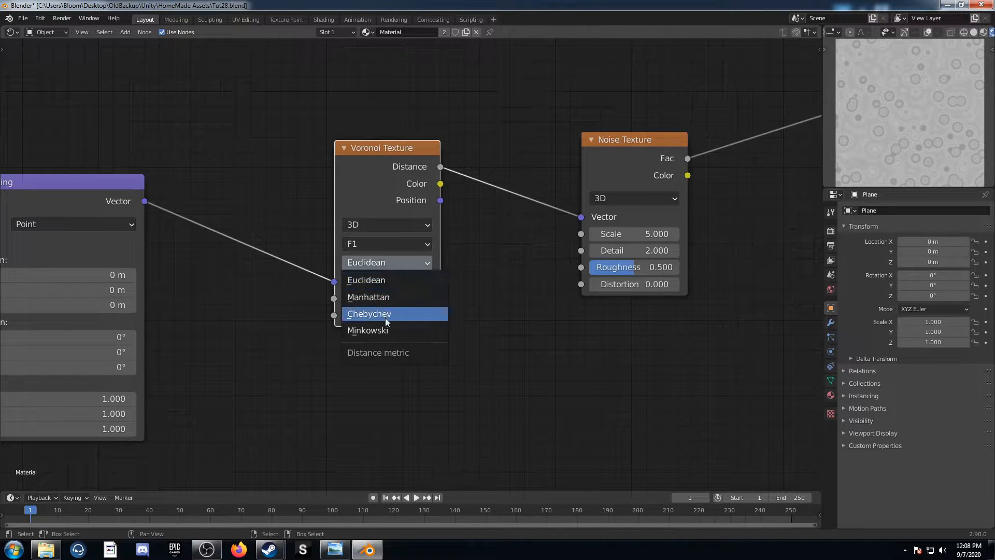
pyautogui.click(384, 297)
pyautogui.moveTo(395, 314); pyautogui.dragTo(344, 315)
pyautogui.moveTo(465, 242); pyautogui.dragTo(464, 173, button='middle')
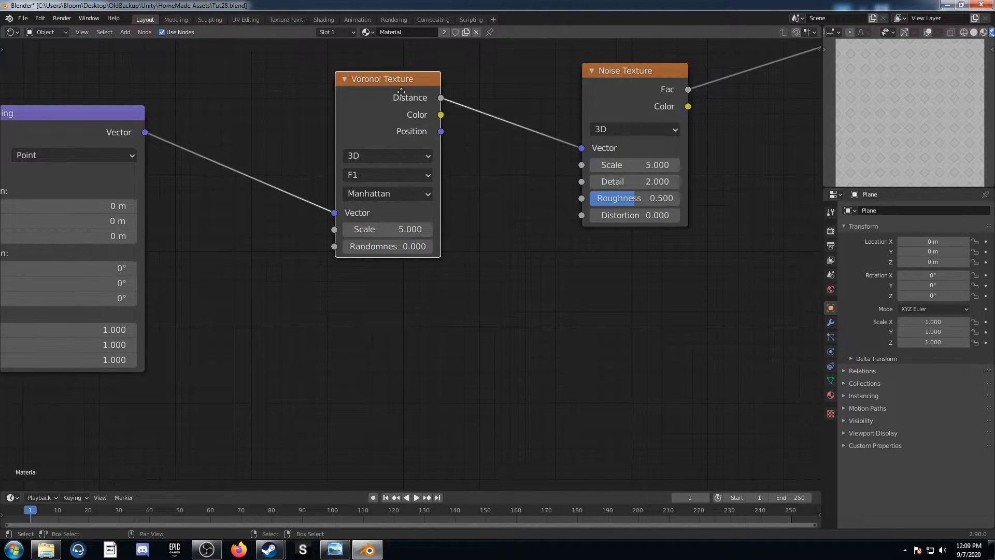
# Move the Voronoi Texture up and place a duplicate below it that keeps the link from the Mapping node
pyautogui.moveTo(401, 95); pyautogui.dragTo(399, 61)
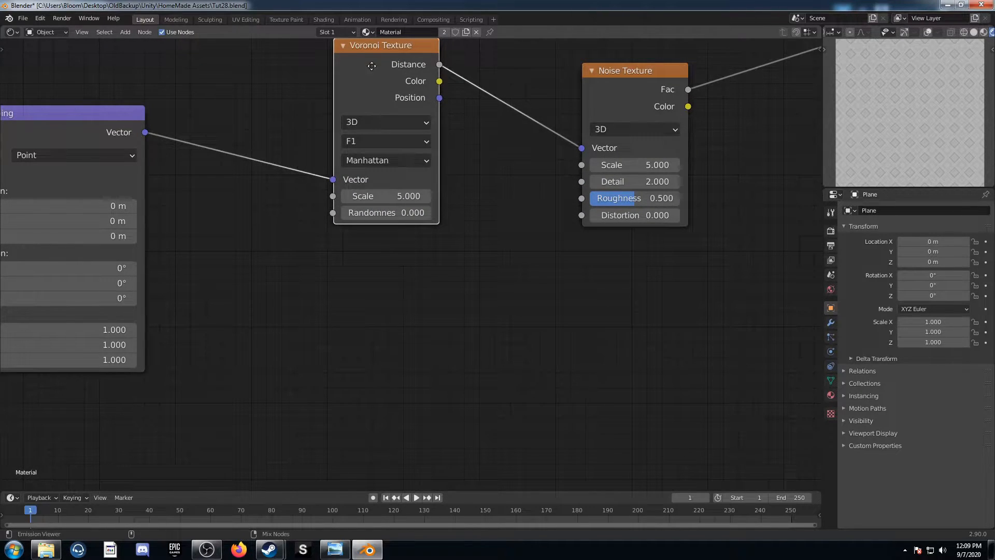
pyautogui.hotkey('ctrl', 'shift', 'd')
pyautogui.click(371, 267)
pyautogui.scroll(-1, 164, 182)
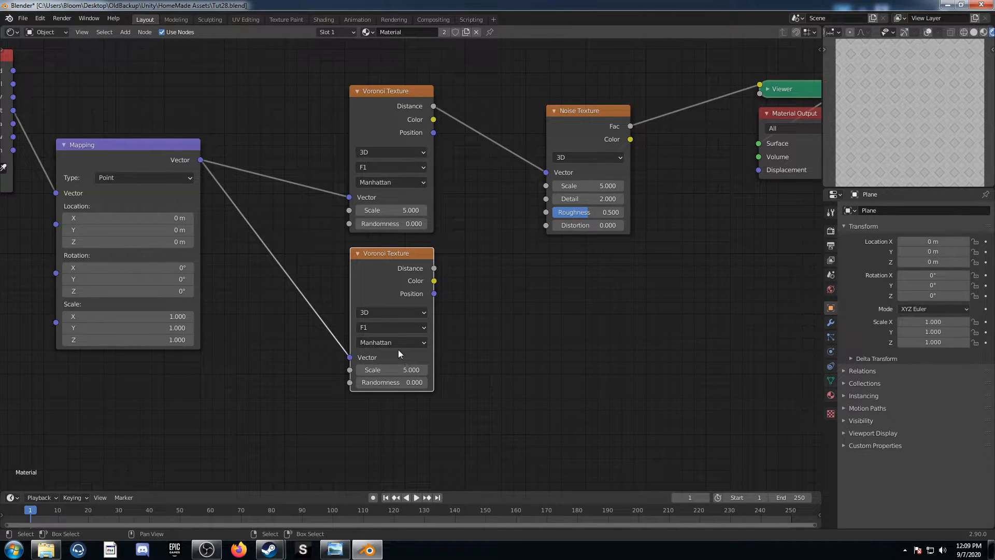
# Combine both Voronoi Distance outputs with a Mix node feeding the Noise Texture, and move the Noise Texture toward the output
pyautogui.moveTo(440, 274); pyautogui.dragTo(386, 344, button='middle')
pyautogui.keyDown('ctrl'); pyautogui.keyDown('shift'); pyautogui.moveTo(346, 170); pyautogui.dragTo(301, 362, button='right'); pyautogui.keyUp('shift'); pyautogui.keyUp('ctrl')
pyautogui.moveTo(437, 337); pyautogui.dragTo(330, 346, button='middle')
pyautogui.moveTo(422, 207); pyautogui.dragTo(511, 184)
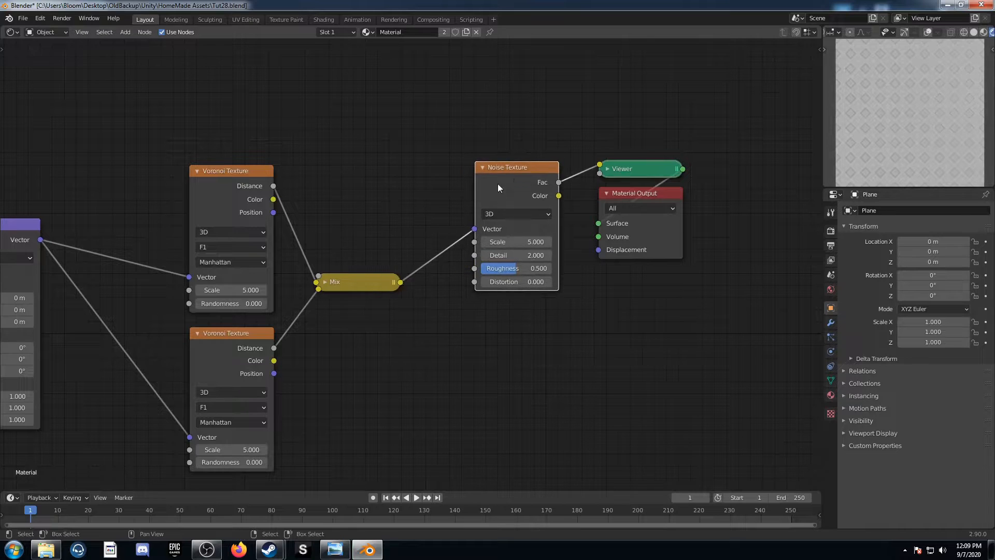
# Expand the Mix node, change its blend mode to Subtract, and set its Fac to 1
pyautogui.click(325, 282)
pyautogui.scroll(2, 334, 306)
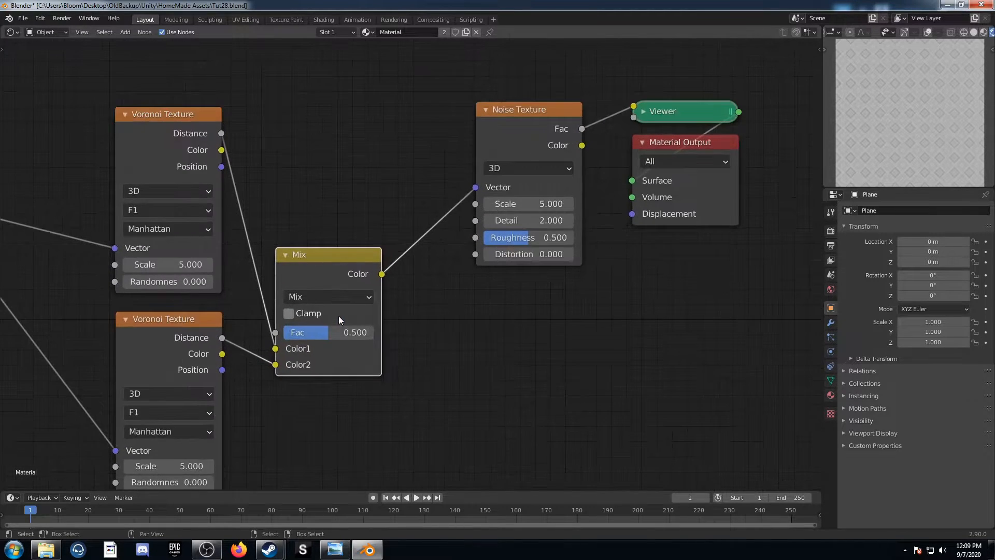
pyautogui.click(337, 303)
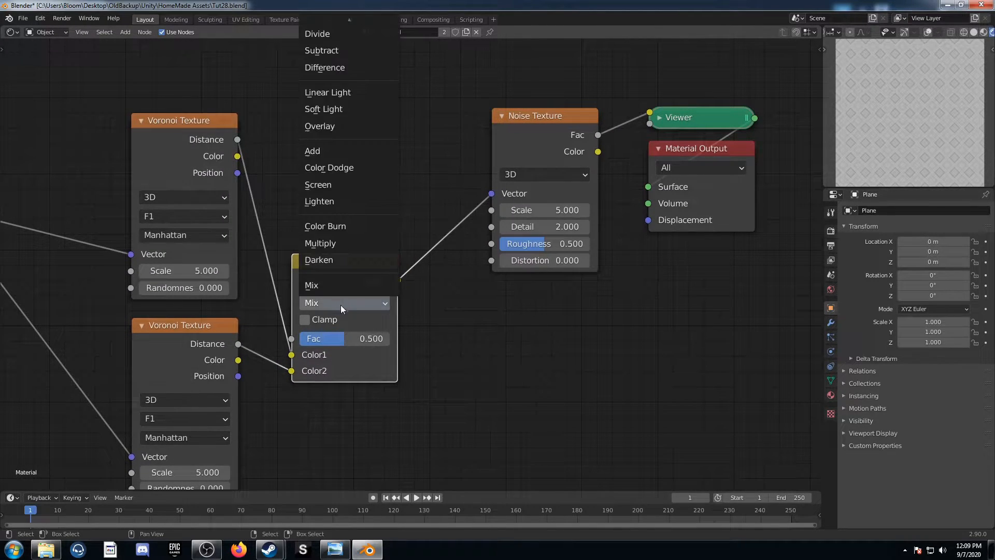
pyautogui.click(356, 55)
pyautogui.moveTo(340, 338); pyautogui.dragTo(389, 338)
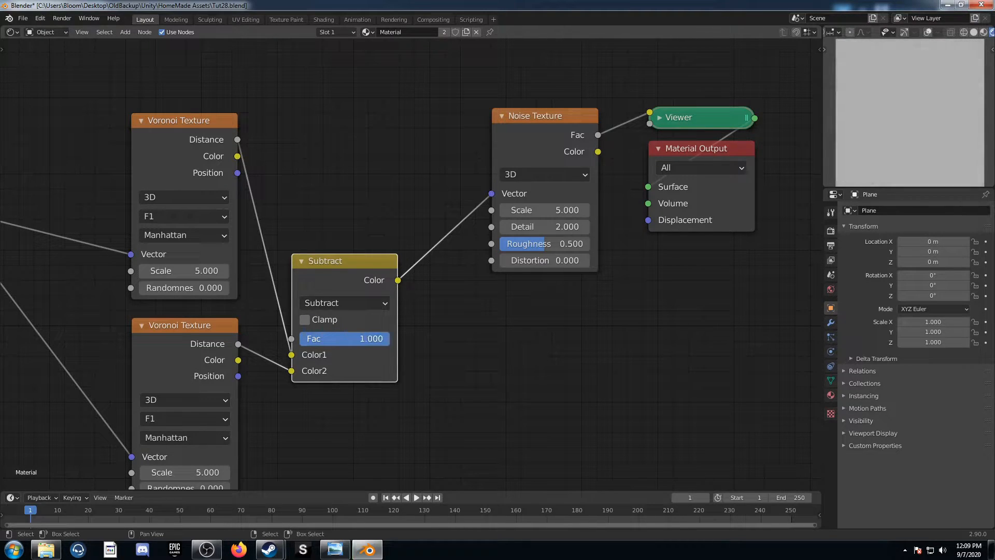
# Set the upper Voronoi Texture's Scale to 5.2
pyautogui.moveTo(518, 329); pyautogui.dragTo(388, 348, button='middle')
pyautogui.moveTo(455, 407); pyautogui.dragTo(541, 353, button='middle')
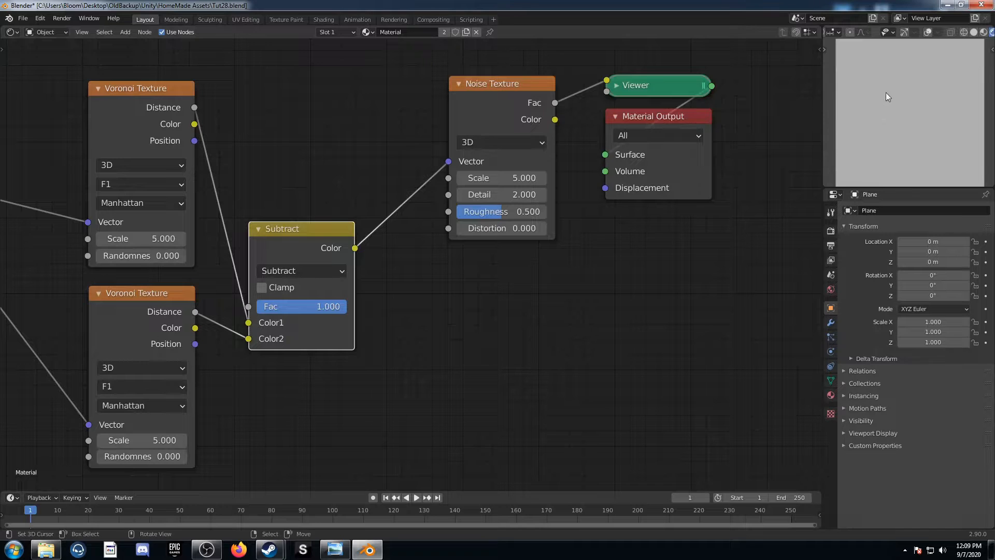
pyautogui.moveTo(142, 441); pyautogui.dragTo(271, 379, button='middle')
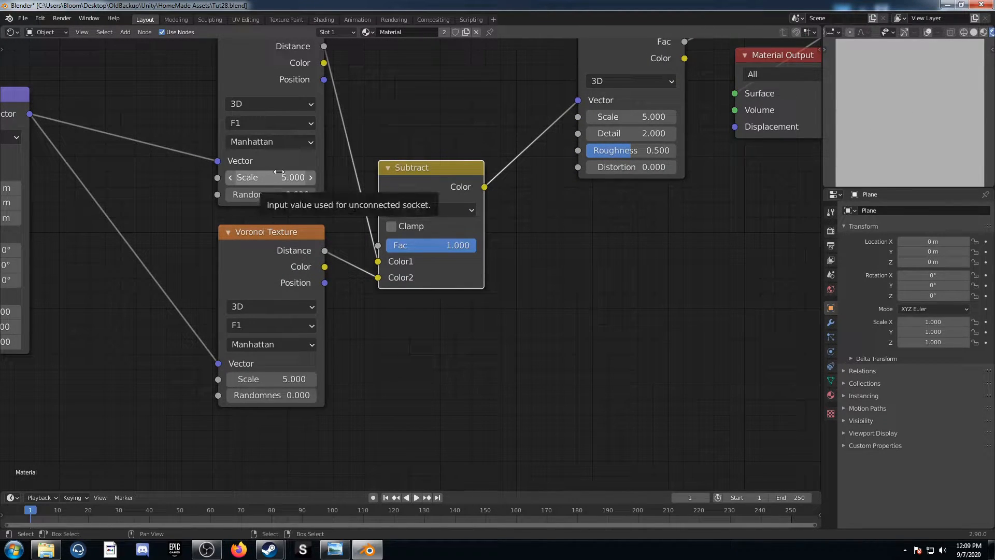
pyautogui.moveTo(279, 172)
pyautogui.mouseDown()
pyautogui.moveTo(316, 172)
pyautogui.moveTo(284, 173)
pyautogui.mouseUp()
pyautogui.moveTo(78, 280); pyautogui.dragTo(278, 310, button='middle')
pyautogui.scroll(-3, 160, 308)
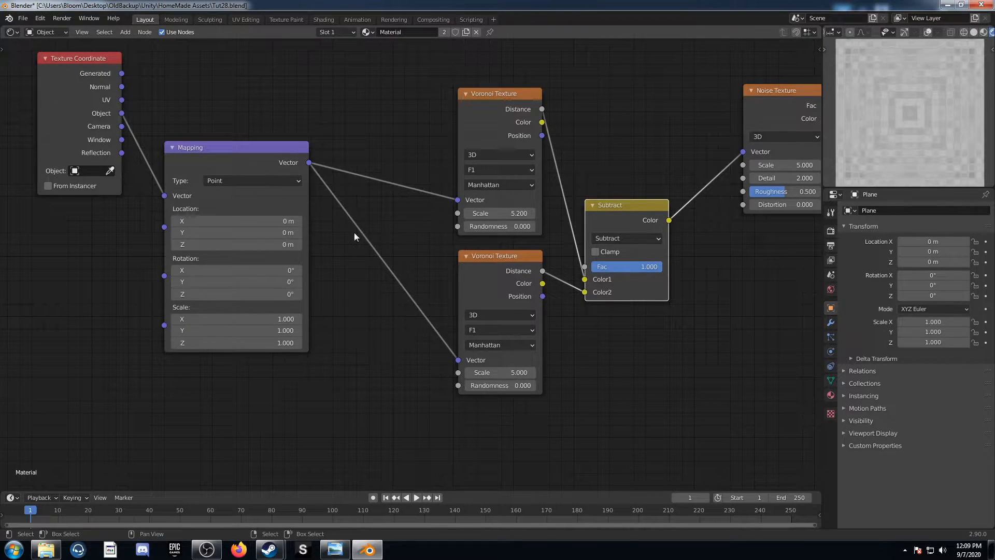
# Join the Mapping node's two outgoing links with a reroute and insert a Gradient Texture set to Radial before it
pyautogui.keyDown('shift'); pyautogui.moveTo(380, 128); pyautogui.dragTo(378, 333, button='right'); pyautogui.keyUp('shift')
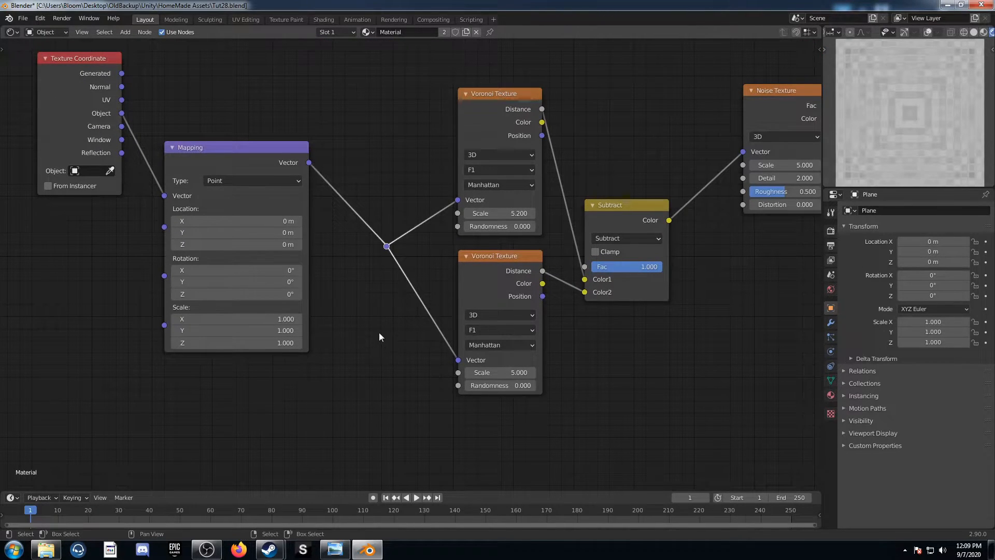
pyautogui.hotkey('shift', 'a')
pyautogui.click(357, 301)
pyautogui.write('gra')
pyautogui.press('Return')
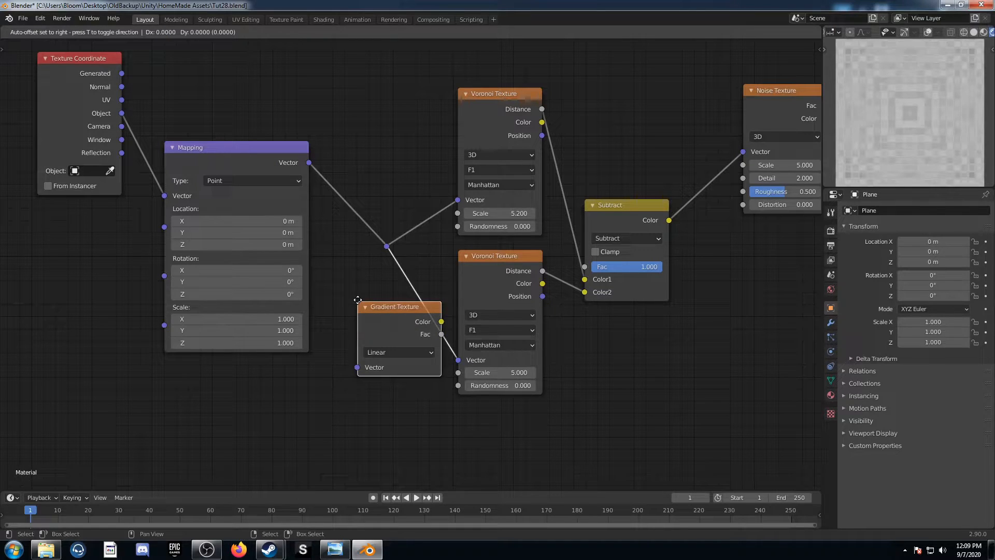
pyautogui.click(320, 157)
pyautogui.moveTo(429, 291); pyautogui.dragTo(378, 339, button='middle')
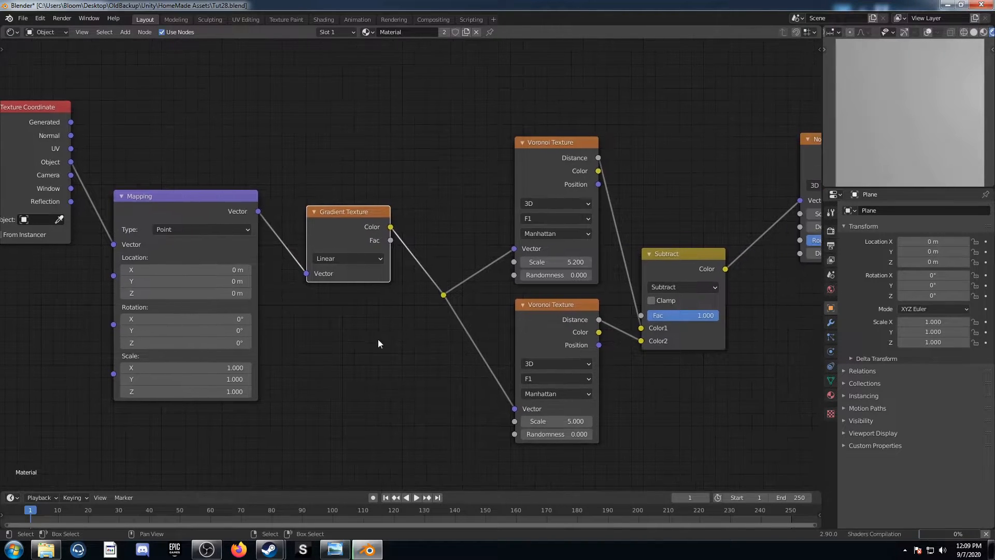
pyautogui.click(365, 257)
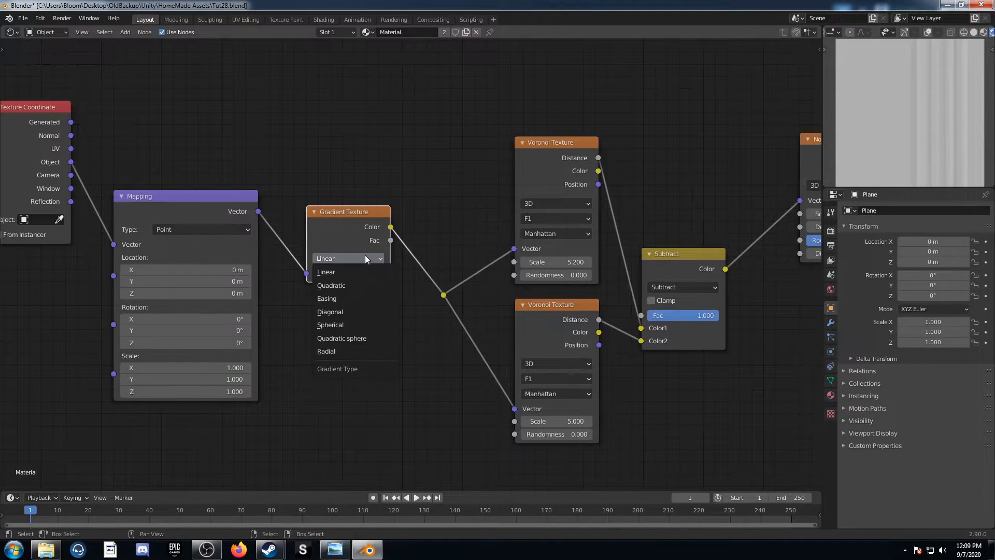
pyautogui.click(365, 347)
# Set the Scale of the upper Voronoi Texture to 10 and of the lower one to 8
pyautogui.moveTo(421, 354); pyautogui.dragTo(290, 357, button='middle')
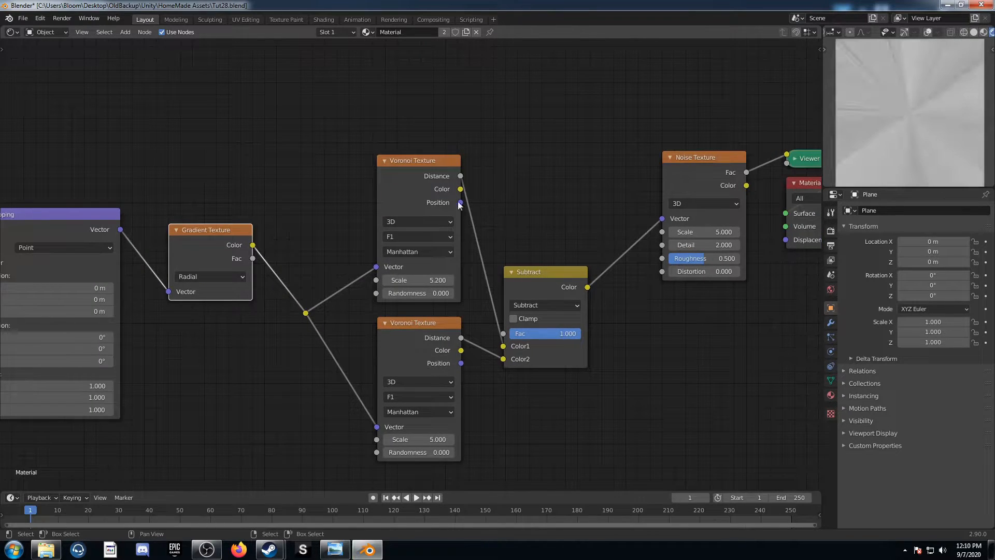
pyautogui.moveTo(422, 280); pyautogui.dragTo(443, 280)
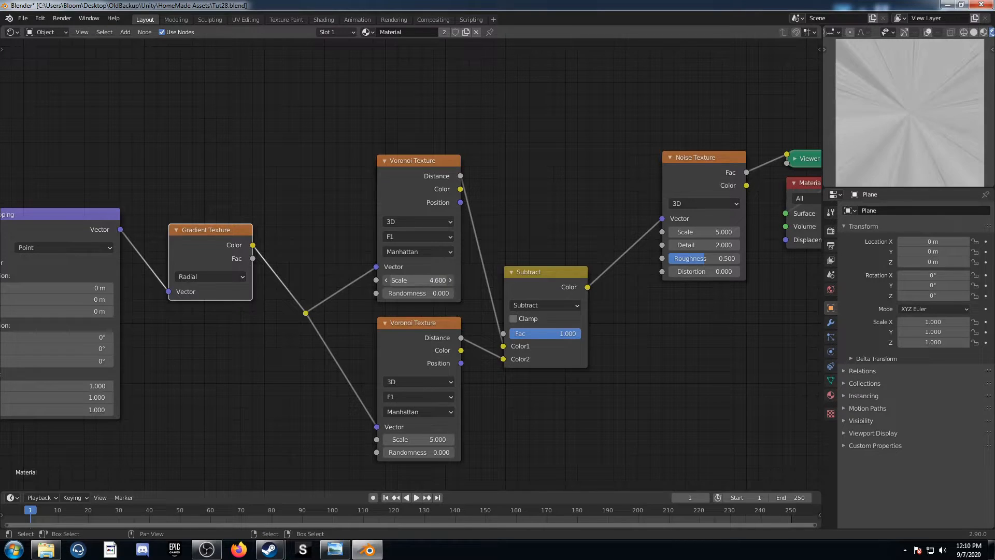
pyautogui.click(425, 280)
pyautogui.write('4.9')
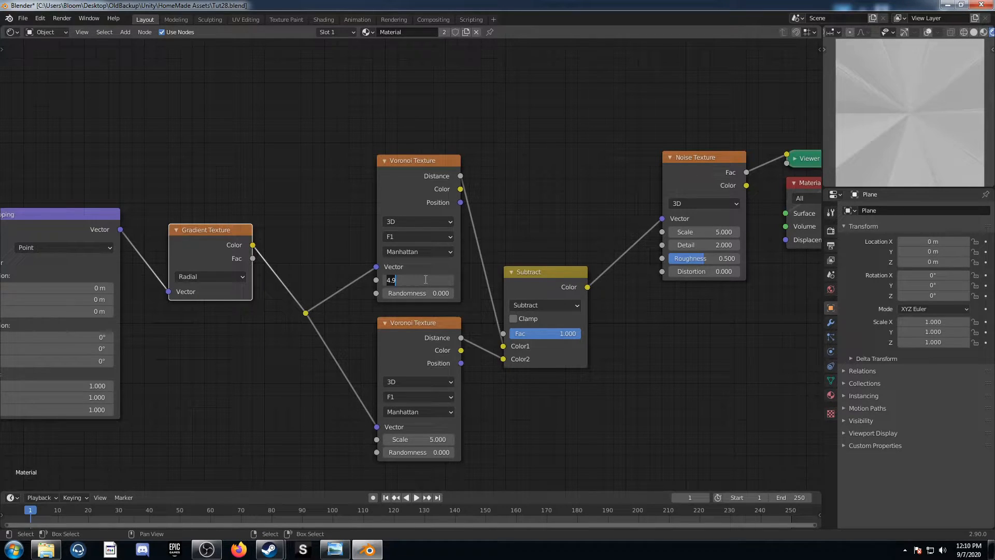
pyautogui.press('BackSpace')
pyautogui.press('BackSpace')
pyautogui.press('BackSpace')
pyautogui.write('10')
pyautogui.press('Return')
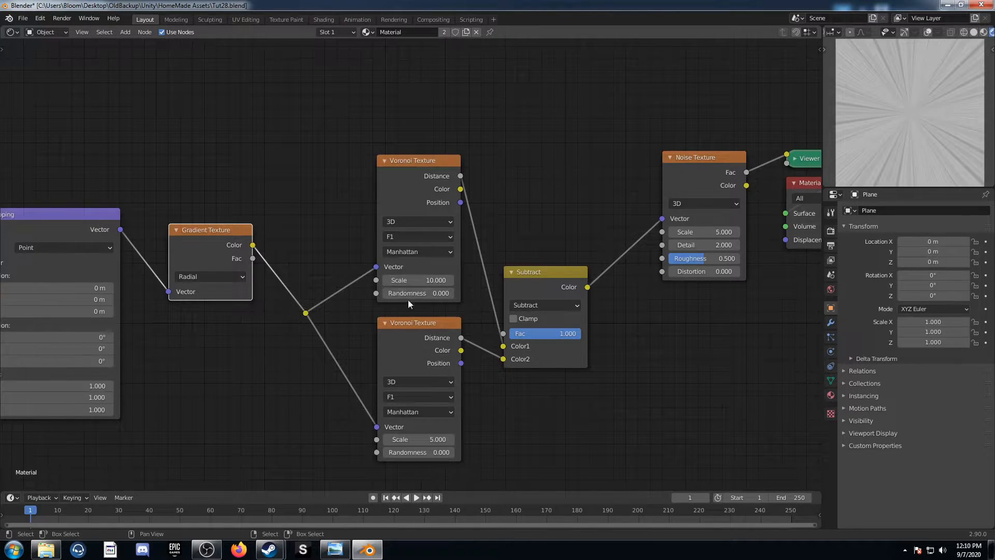
pyautogui.click(406, 439)
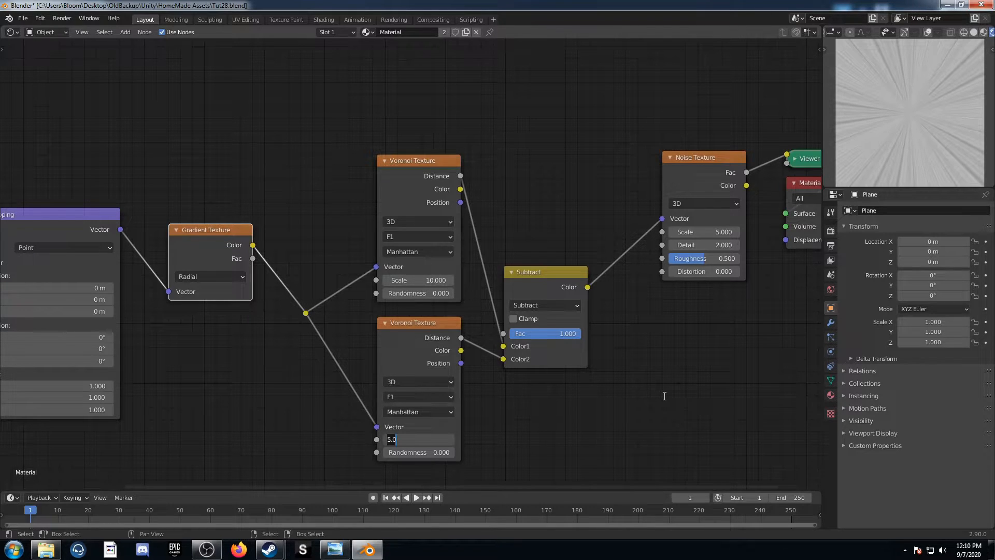
pyautogui.write('8')
pyautogui.press('Return')
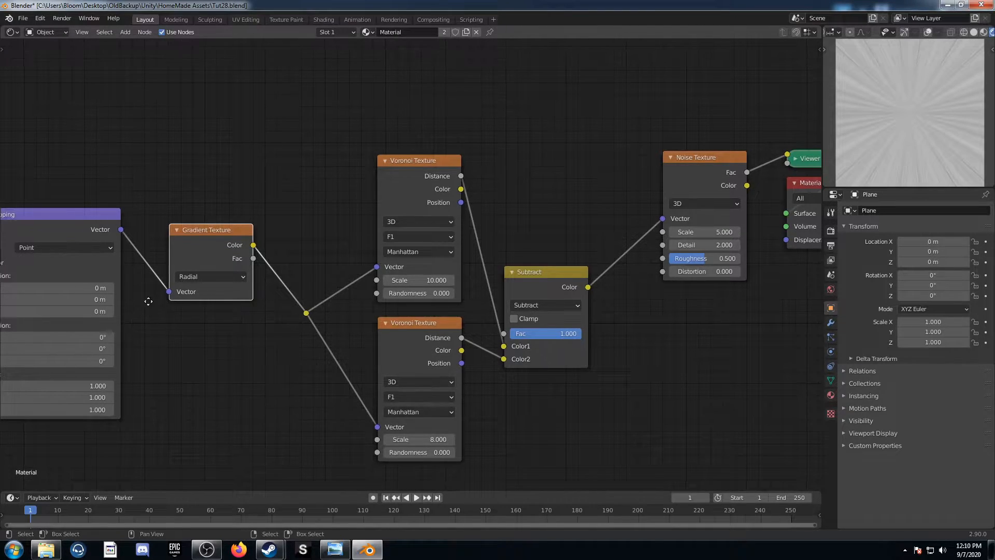
# Add a Separate XYZ node above the Mapping node and connect the Object coordinates to its Vector input
pyautogui.moveTo(28, 265); pyautogui.dragTo(64, 365, button='middle')
pyautogui.scroll(-4, 65, 365)
pyautogui.moveTo(154, 233); pyautogui.dragTo(185, 266, button='middle')
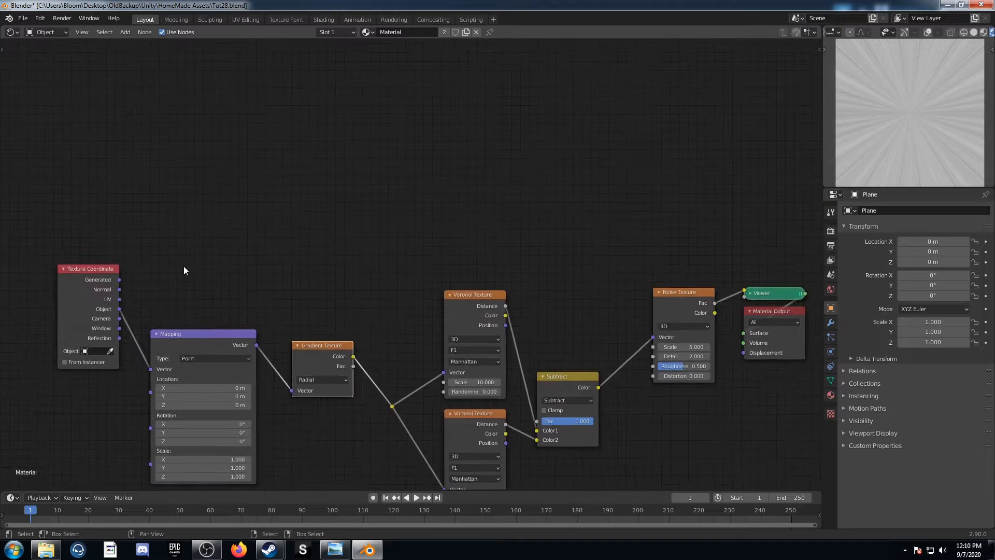
pyautogui.hotkey('shift', 'a')
pyautogui.click(256, 213)
pyautogui.write('separate')
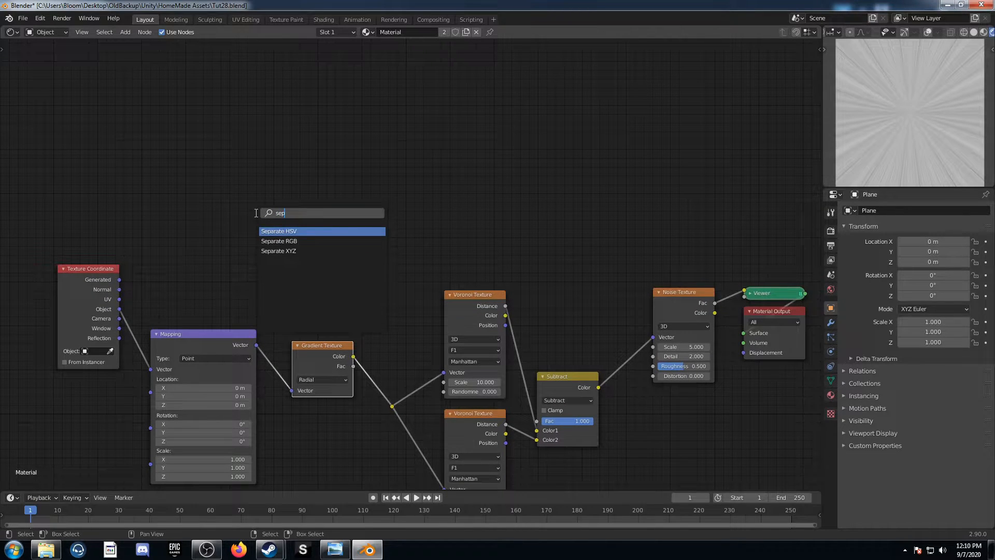
pyautogui.press('Down')
pyautogui.press('Down')
pyautogui.press('Return')
pyautogui.click(223, 149)
pyautogui.moveTo(119, 309); pyautogui.dragTo(226, 205)
pyautogui.moveTo(376, 231); pyautogui.dragTo(310, 273, button='middle')
# Add two Gradient Textures beside the Separate XYZ node, connecting X to the upper one and Y to the lower one
pyautogui.hotkey('shift', 'a')
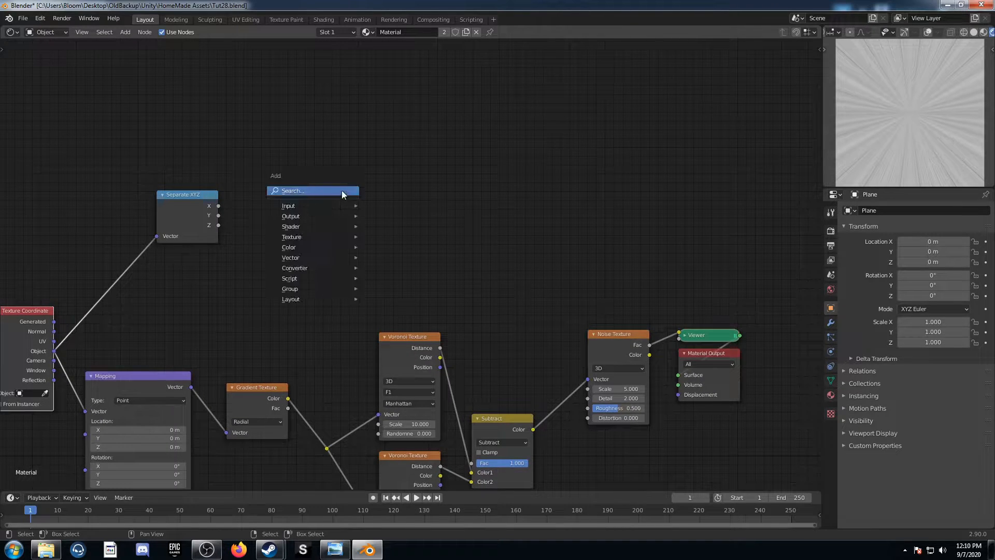
pyautogui.click(341, 191)
pyautogui.write('gradient')
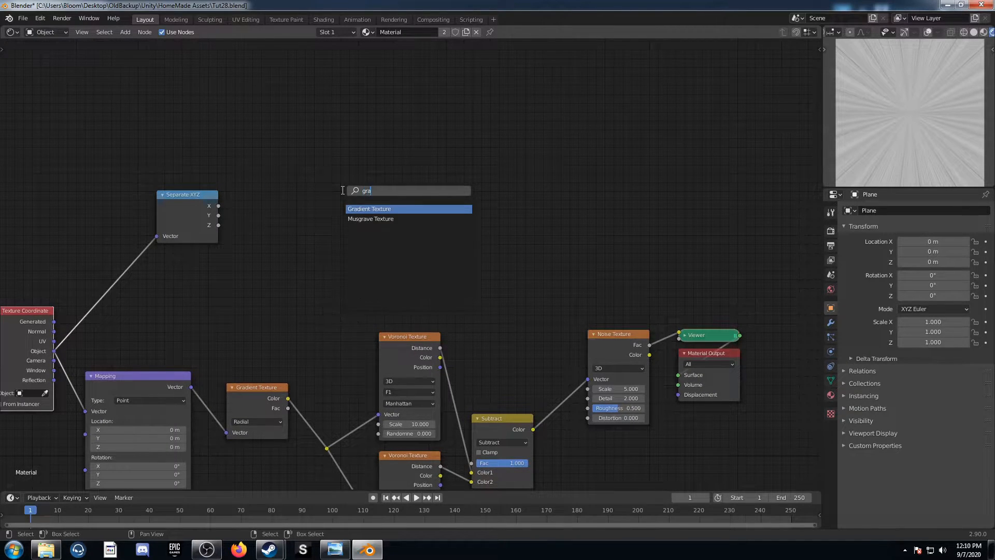
pyautogui.press('Return')
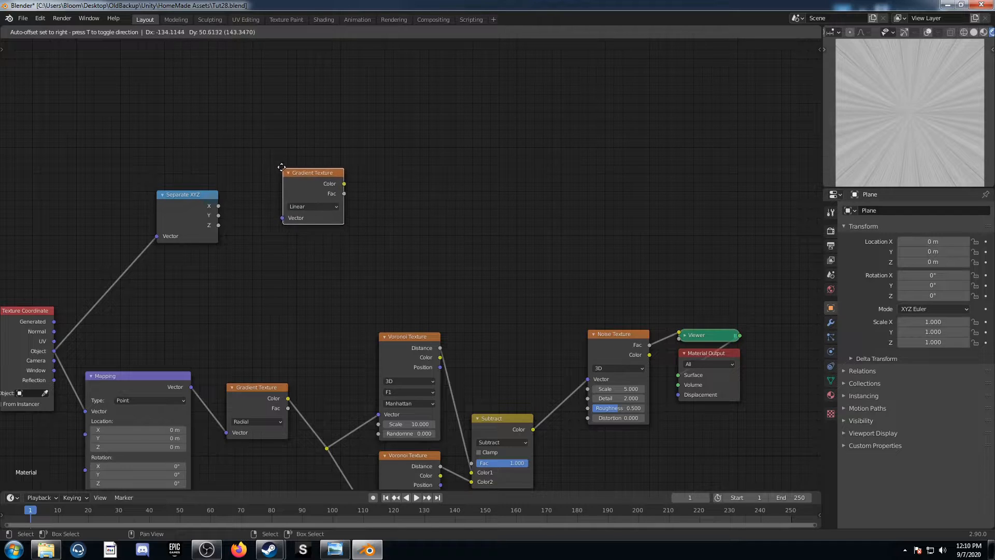
pyautogui.click(263, 131)
pyautogui.hotkey('shift', 'd')
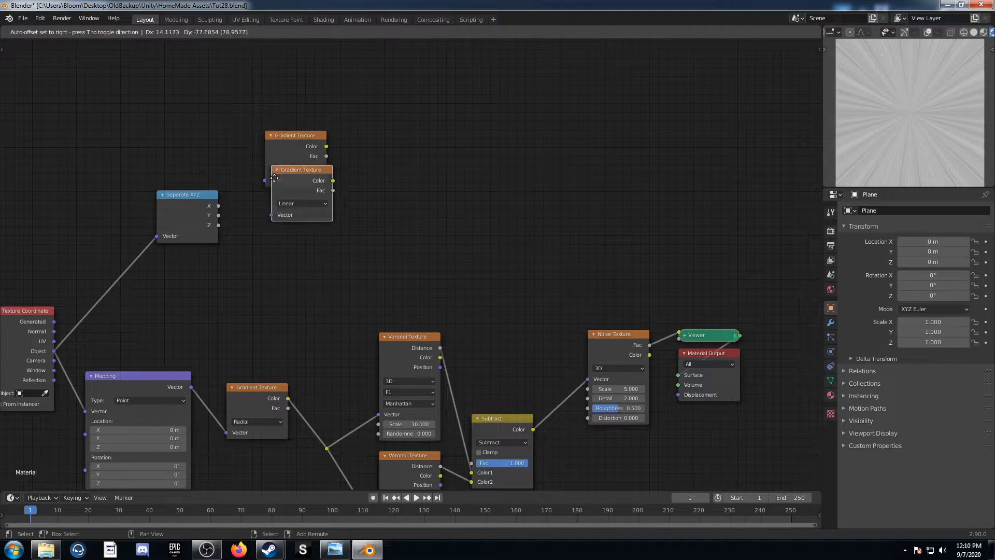
pyautogui.click(259, 220)
pyautogui.moveTo(218, 206); pyautogui.dragTo(264, 180)
pyautogui.moveTo(218, 215); pyautogui.dragTo(264, 270)
# Set both Gradient Textures connected to the Separate XYZ node to Spherical
pyautogui.click(296, 170)
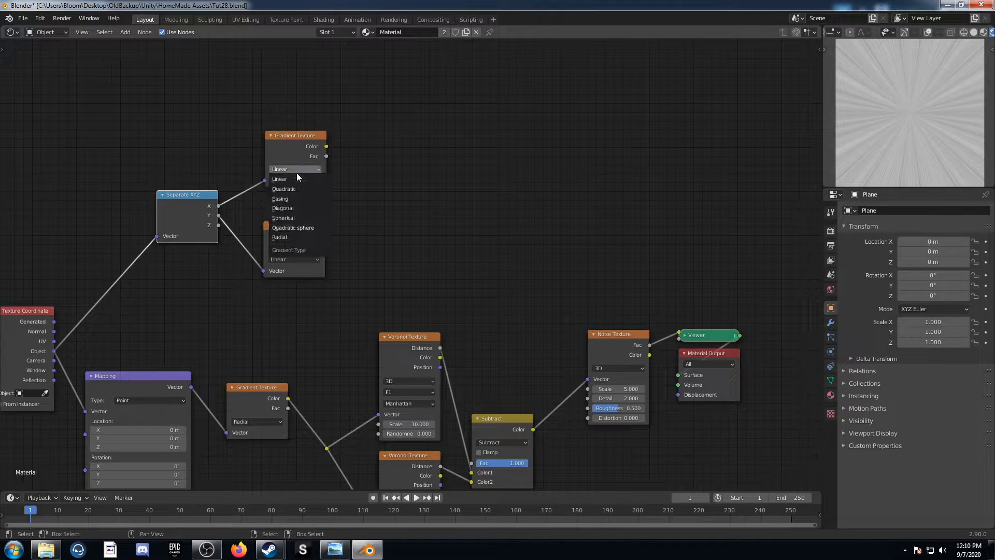
pyautogui.click(297, 218)
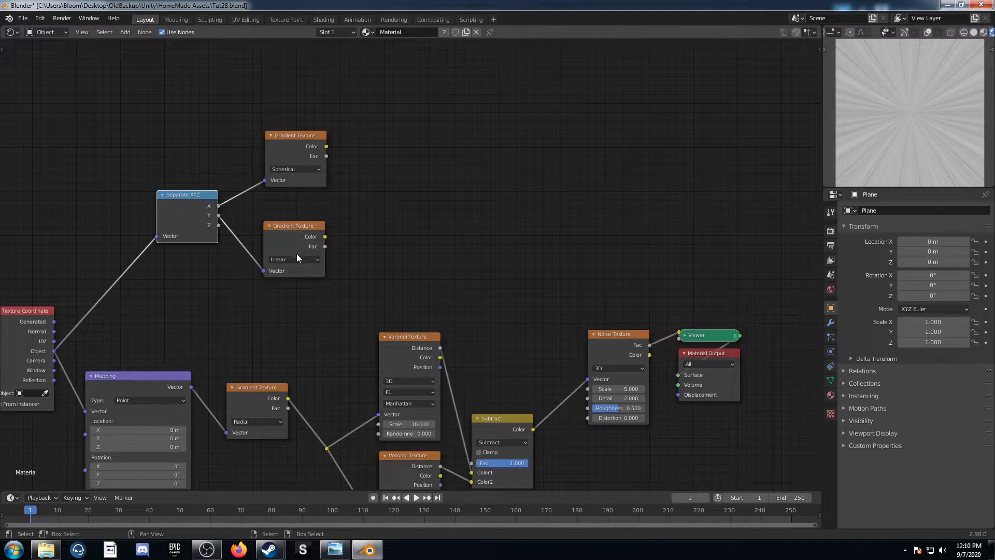
pyautogui.click(294, 259)
pyautogui.click(319, 309)
# Add a Math node set to Add, feed both spherical gradients' Color outputs into it, and preview its result
pyautogui.moveTo(365, 274); pyautogui.dragTo(306, 351, button='middle')
pyautogui.hotkey('shift', 'a')
pyautogui.click(389, 282)
pyautogui.write('add')
pyautogui.press('Return')
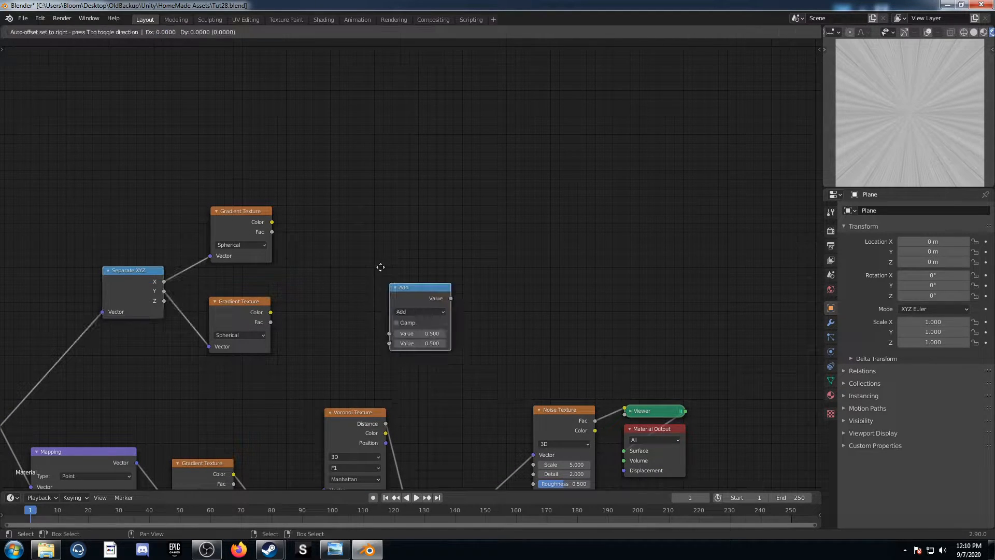
pyautogui.click(311, 227)
pyautogui.keyDown('alt'); pyautogui.moveTo(251, 230); pyautogui.dragTo(328, 288, button='right'); pyautogui.keyUp('alt')
pyautogui.keyDown('alt'); pyautogui.moveTo(254, 347); pyautogui.dragTo(320, 305, button='right'); pyautogui.keyUp('alt')
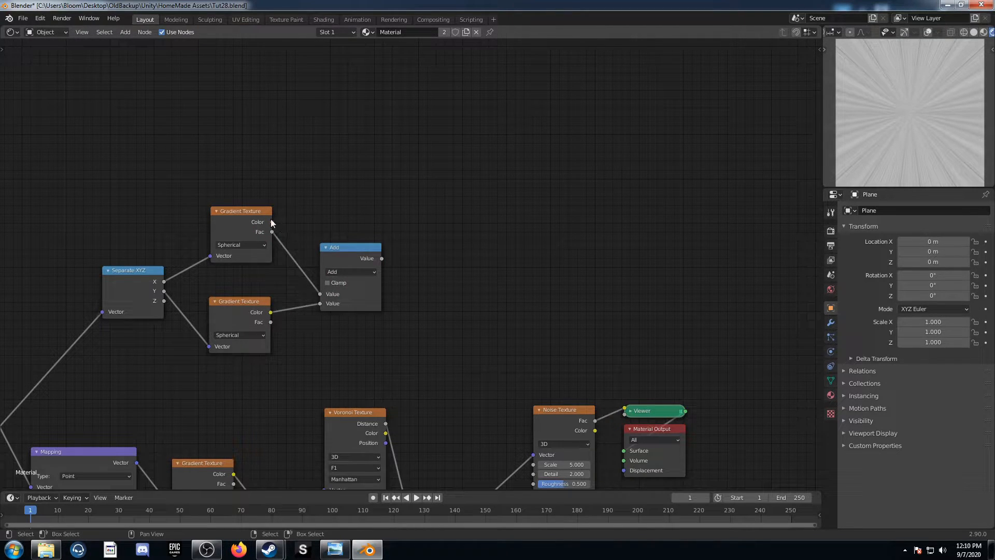
pyautogui.keyDown('ctrl'); pyautogui.keyDown('shift'); pyautogui.click(350, 260); pyautogui.keyUp('shift'); pyautogui.keyUp('ctrl')
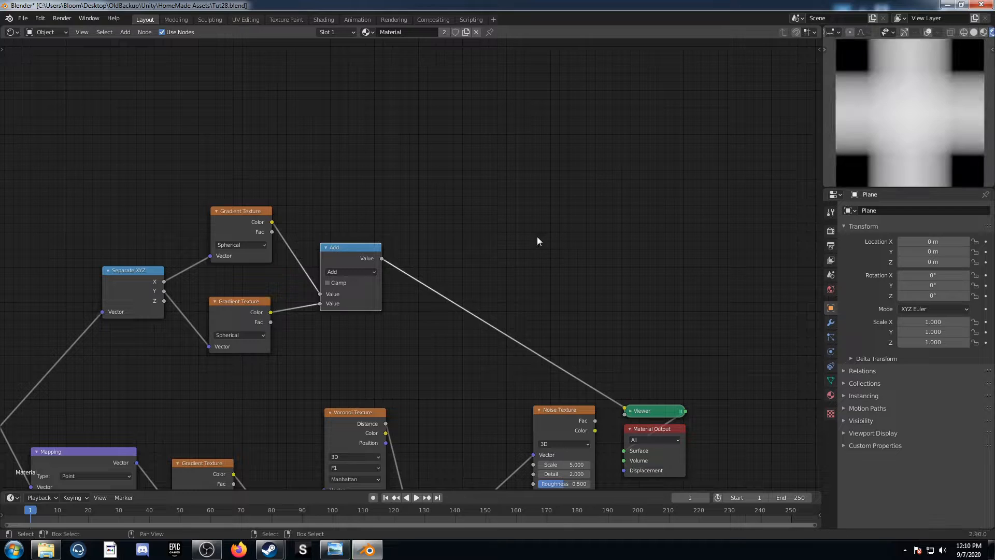
# Insert a ColorRamp after the Math node that adds the two spherical gradients
pyautogui.scroll(1, 518, 234)
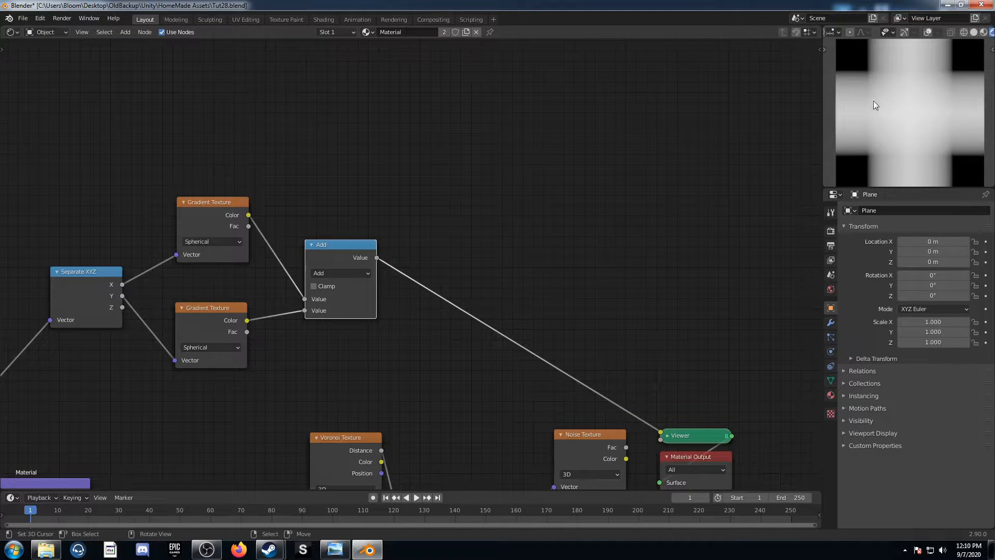
pyautogui.moveTo(273, 289); pyautogui.dragTo(287, 240, button='middle')
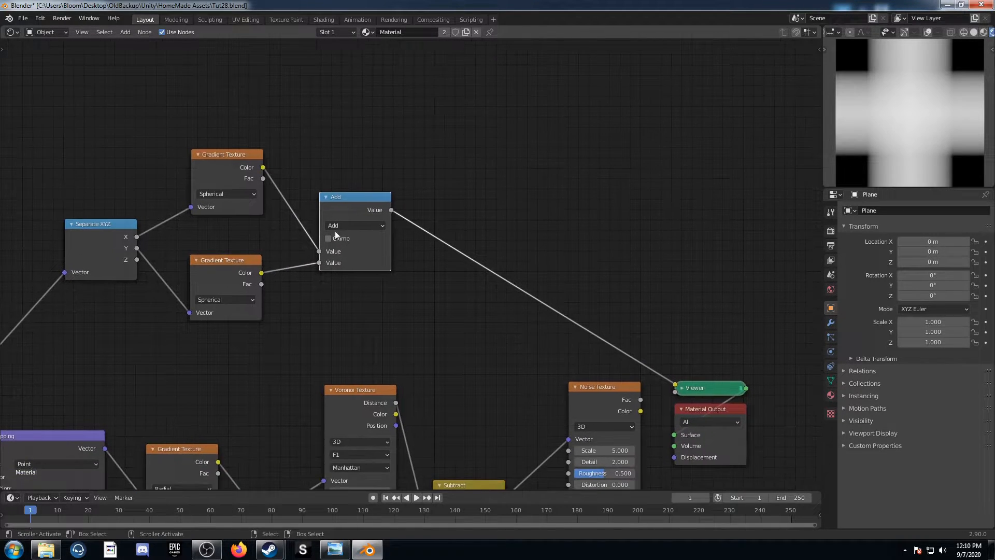
pyautogui.moveTo(402, 344); pyautogui.dragTo(322, 312, button='middle')
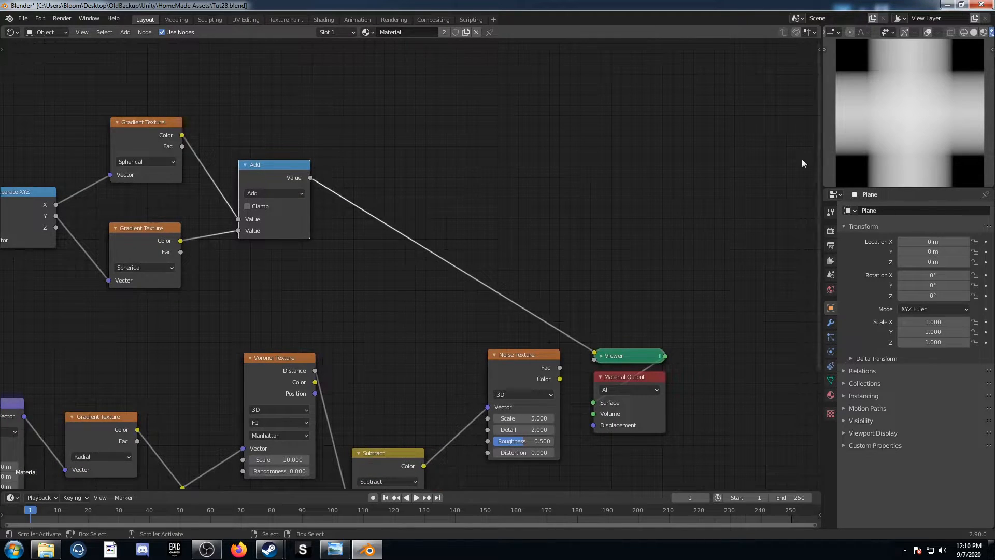
pyautogui.moveTo(374, 252); pyautogui.dragTo(413, 279, button='middle')
pyautogui.hotkey('shift', 'a')
pyautogui.click(396, 313)
pyautogui.write('color')
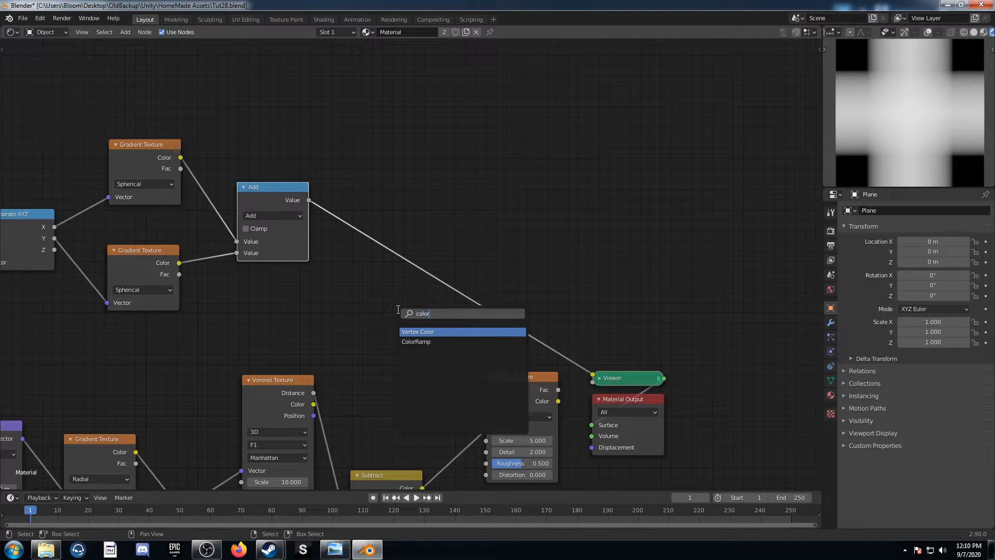
pyautogui.press('Down')
pyautogui.press('Return')
pyautogui.click(355, 187)
pyautogui.moveTo(356, 186); pyautogui.dragTo(264, 204, button='middle')
# Insert a Math node after the ColorRamp, set to Multiply with a value of 5.7
pyautogui.hotkey('shift', 'a')
pyautogui.click(547, 249)
pyautogui.write('add')
pyautogui.press('Return')
pyautogui.click(447, 258)
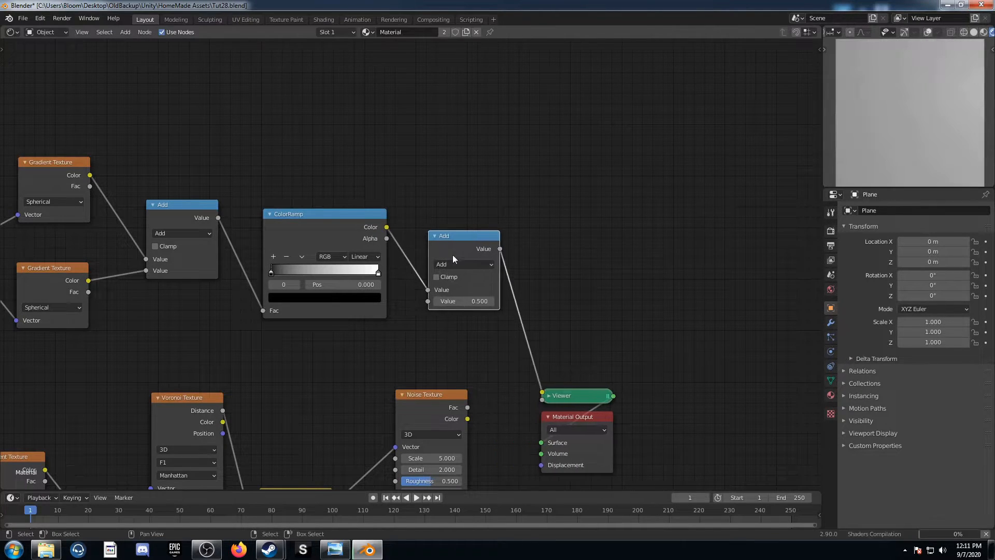
pyautogui.click(464, 263)
pyautogui.click(459, 330)
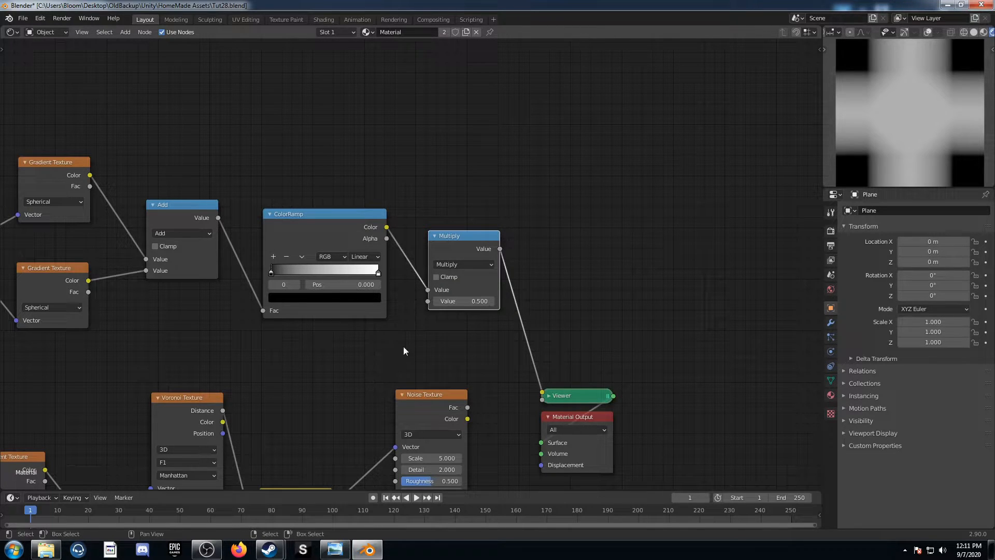
pyautogui.doubleClick(449, 301)
pyautogui.write('5.7')
pyautogui.press('Return')
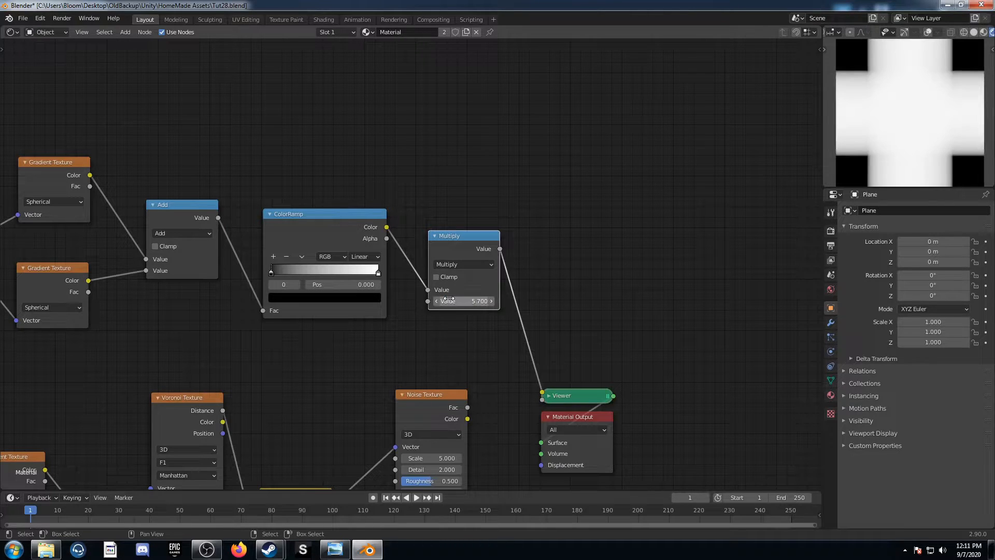
# Connect the Multiply result to the Noise Texture's Scale, preview the noise, and move the output nodes farther away to make room
pyautogui.scroll(-3, 396, 294)
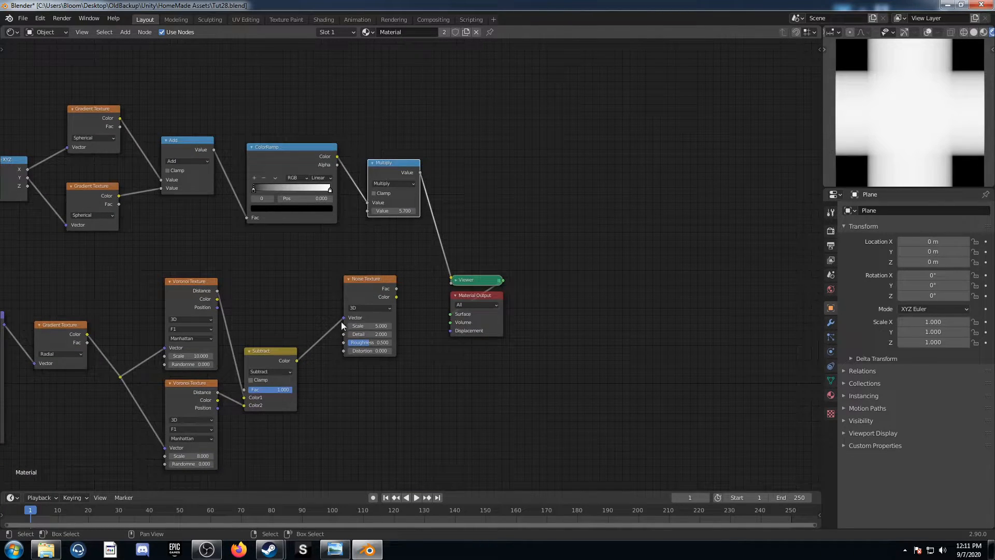
pyautogui.moveTo(420, 173); pyautogui.dragTo(344, 326)
pyautogui.keyDown('ctrl'); pyautogui.keyDown('shift'); pyautogui.click(378, 282); pyautogui.keyUp('shift'); pyautogui.keyUp('ctrl')
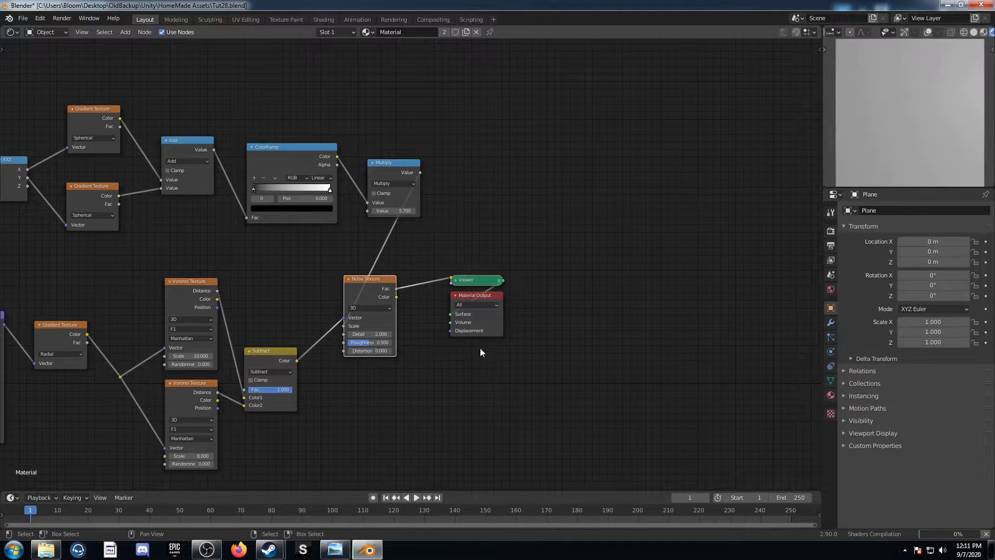
pyautogui.moveTo(480, 345); pyautogui.dragTo(390, 389, button='middle')
pyautogui.moveTo(354, 403); pyautogui.dragTo(468, 232)
pyautogui.press('g')
pyautogui.click(615, 355)
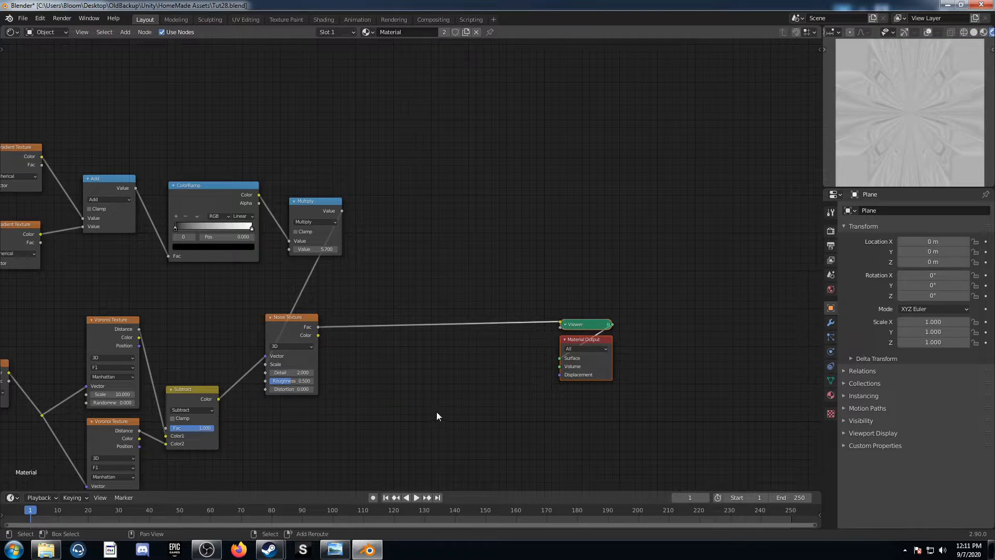
# Insert a MixRGB node after the Noise Texture and place a duplicate of it between the first one and the Viewer
pyautogui.hotkey('shift', 'a')
pyautogui.write('mix')
pyautogui.press('Down')
pyautogui.press('Return')
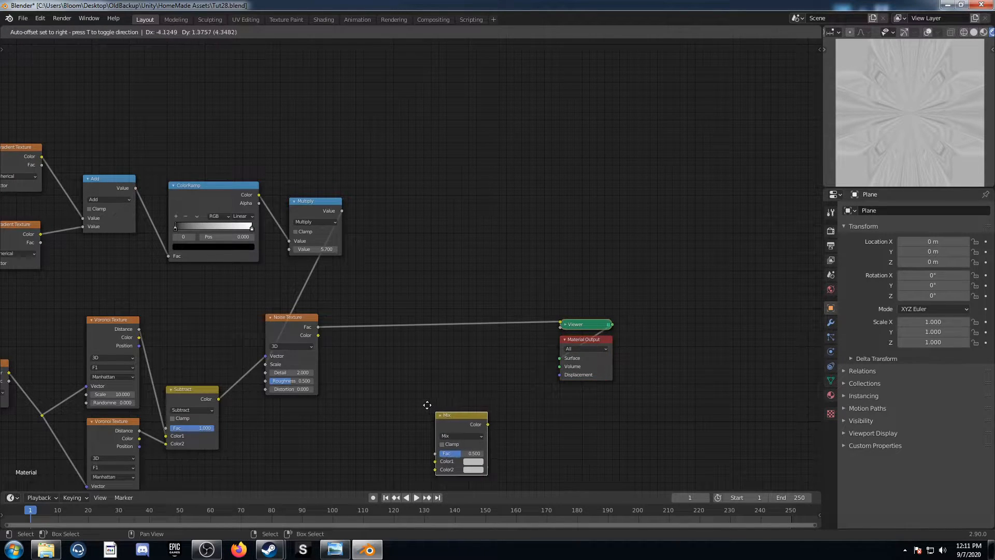
pyautogui.click(335, 297)
pyautogui.hotkey('shift', 'd')
pyautogui.click(488, 300)
pyautogui.scroll(5, 436, 342)
# Set the first Mix node to Color Burn with black as Color2
pyautogui.click(366, 358)
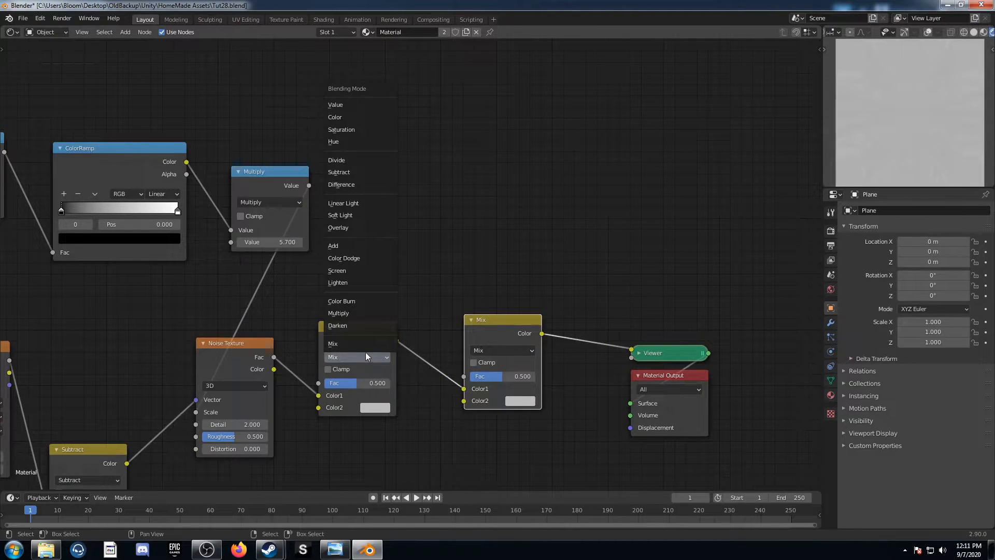
pyautogui.click(362, 301)
pyautogui.click(371, 408)
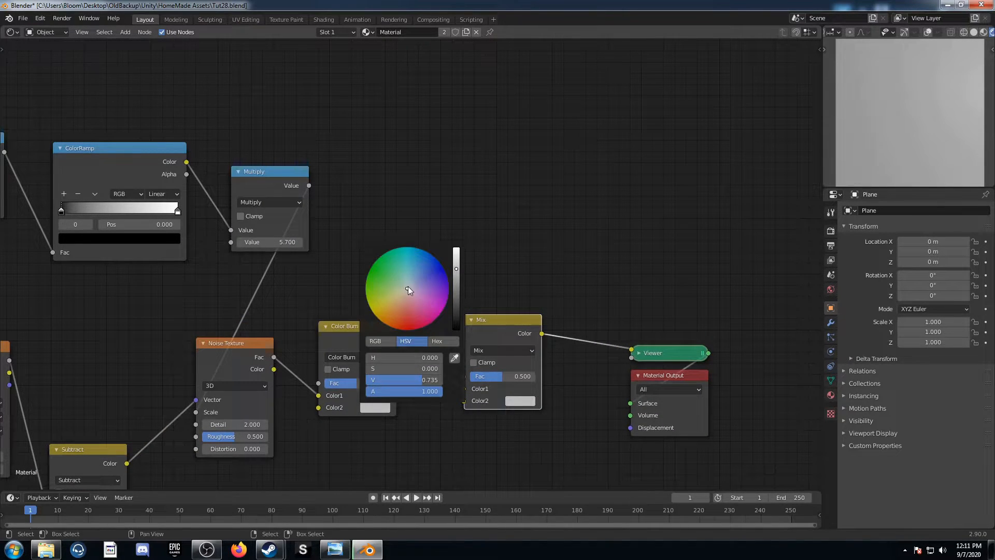
pyautogui.scroll(-10, 407, 287)
# Set the second Mix node to Color Dodge with white as Color2
pyautogui.click(520, 351)
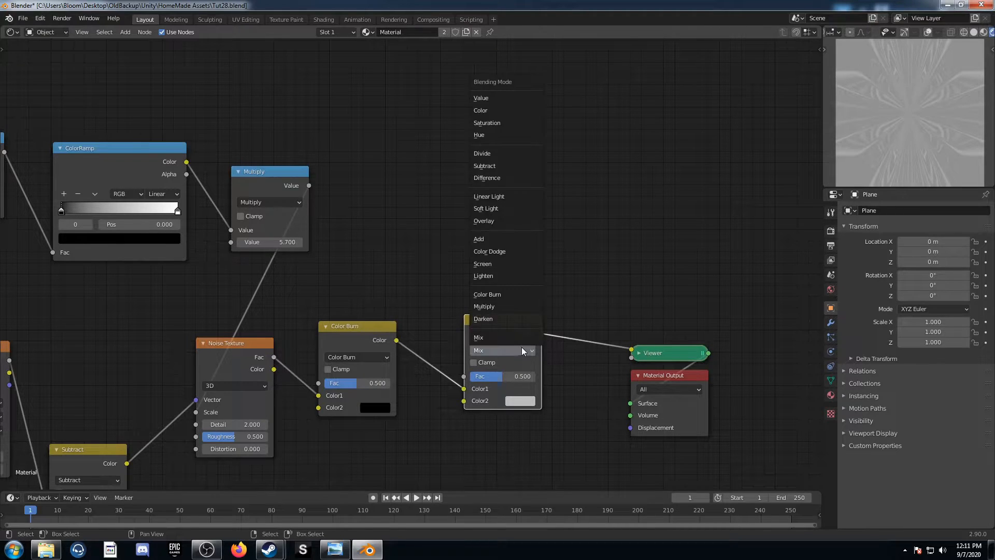
pyautogui.click(505, 252)
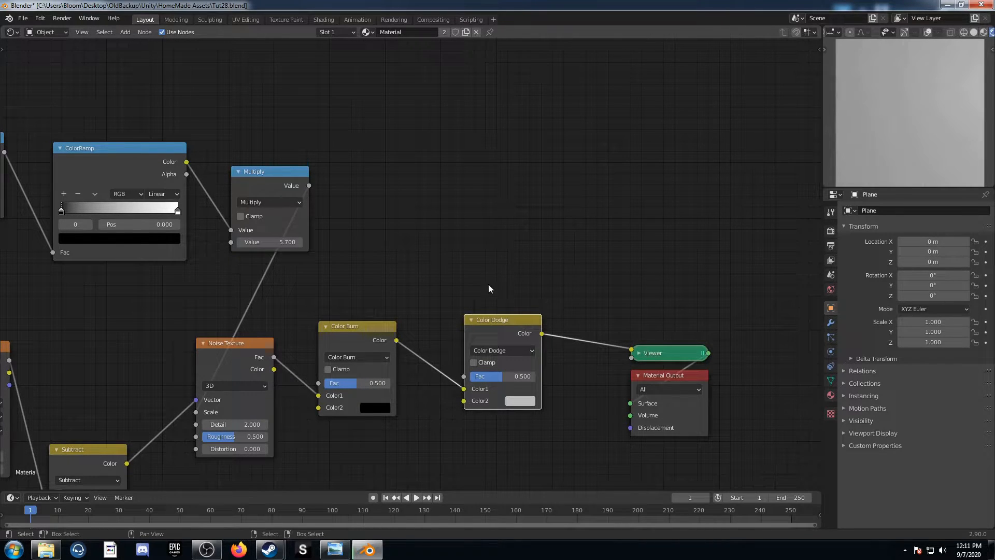
pyautogui.click(523, 400)
pyautogui.scroll(5, 550, 294)
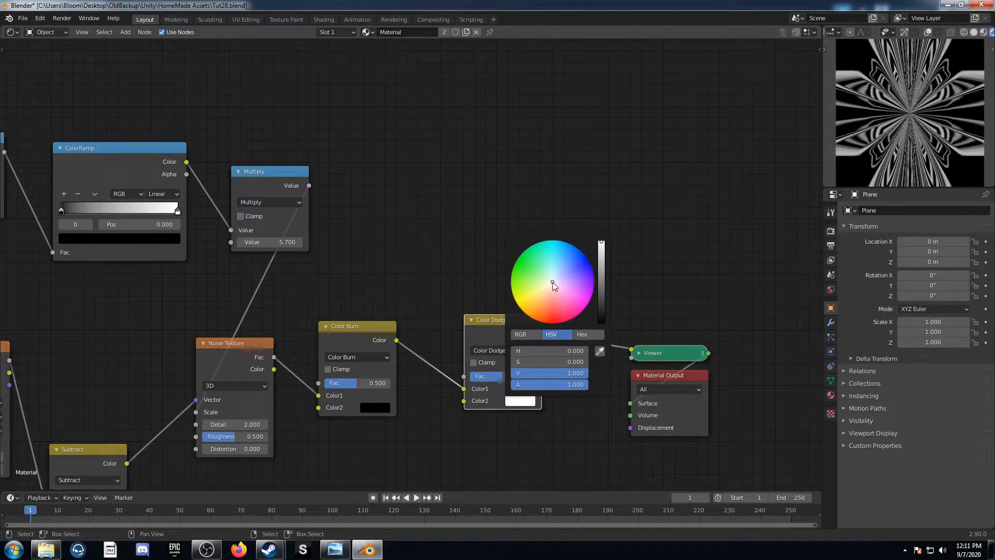
# Set the Color Burn factor to 0.48 and the Color Dodge factor to 1
pyautogui.moveTo(288, 434); pyautogui.dragTo(324, 380, button='middle')
pyautogui.click(364, 347)
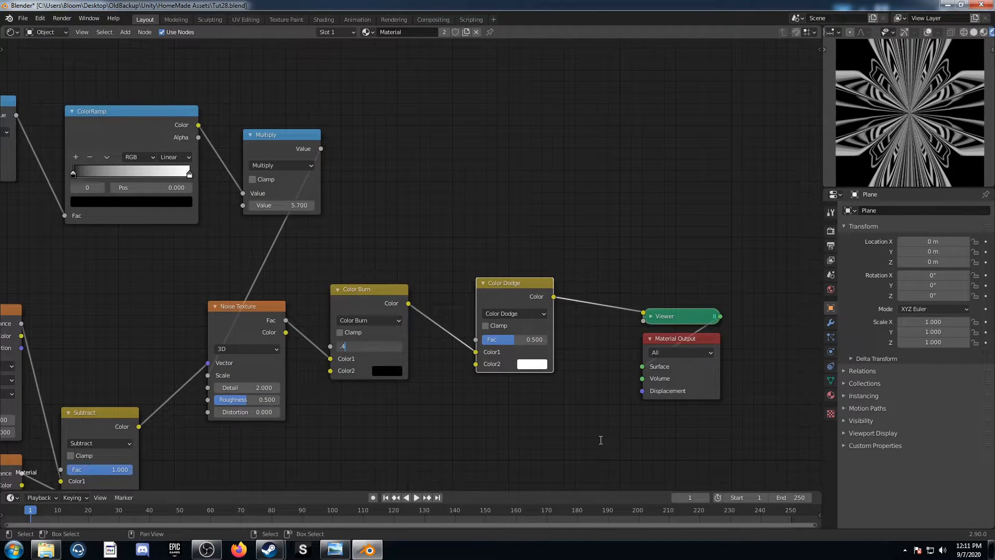
pyautogui.write('0.48')
pyautogui.press('Return')
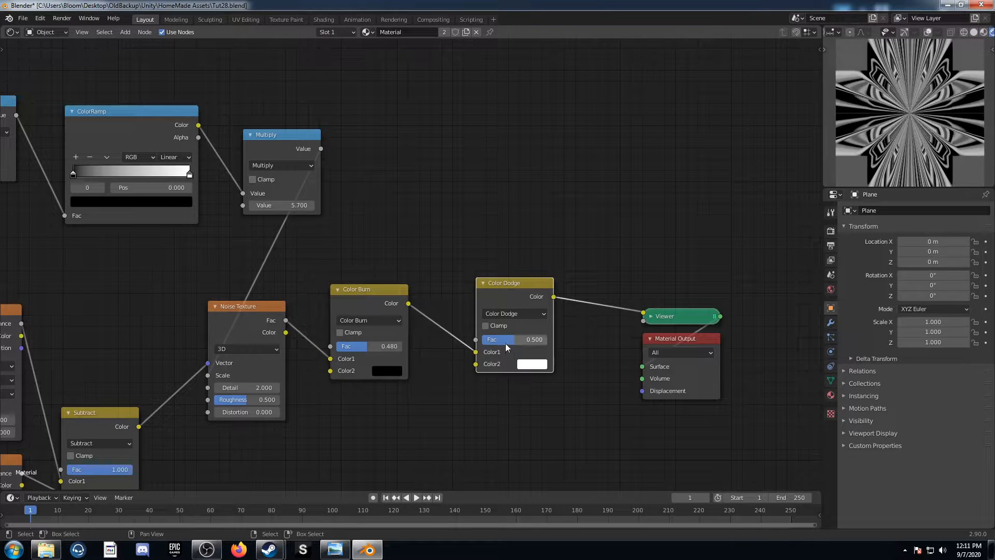
pyautogui.moveTo(505, 343); pyautogui.dragTo(539, 343)
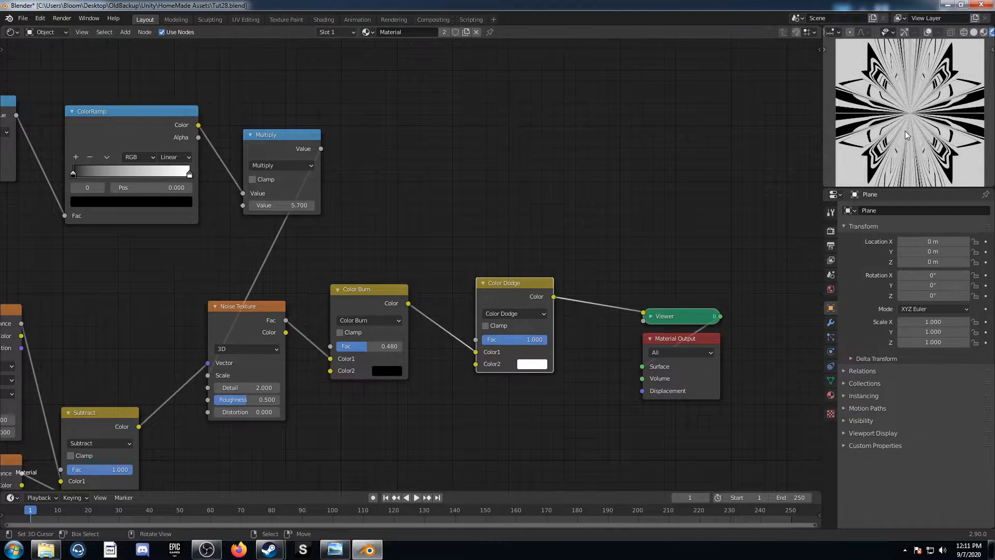
# Set the Noise Texture's Distortion to 1
pyautogui.moveTo(257, 458); pyautogui.dragTo(266, 395, button='middle')
pyautogui.click(244, 348)
pyautogui.write('0.0')
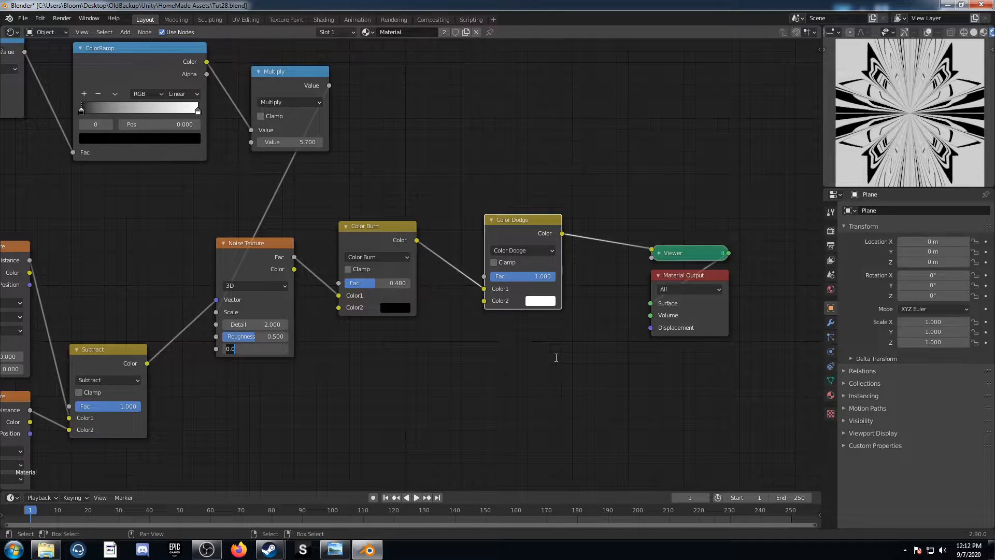
pyautogui.press('Return')
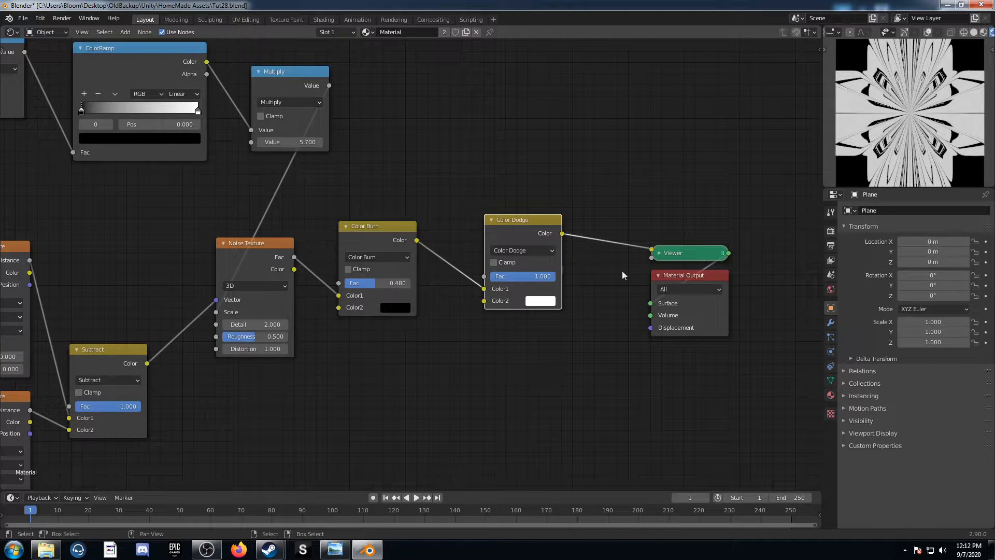
pyautogui.scroll(-5, 513, 369)
pyautogui.moveTo(394, 401); pyautogui.dragTo(586, 372, button='middle')
pyautogui.scroll(-3, 533, 373)
pyautogui.scroll(2, 586, 372)
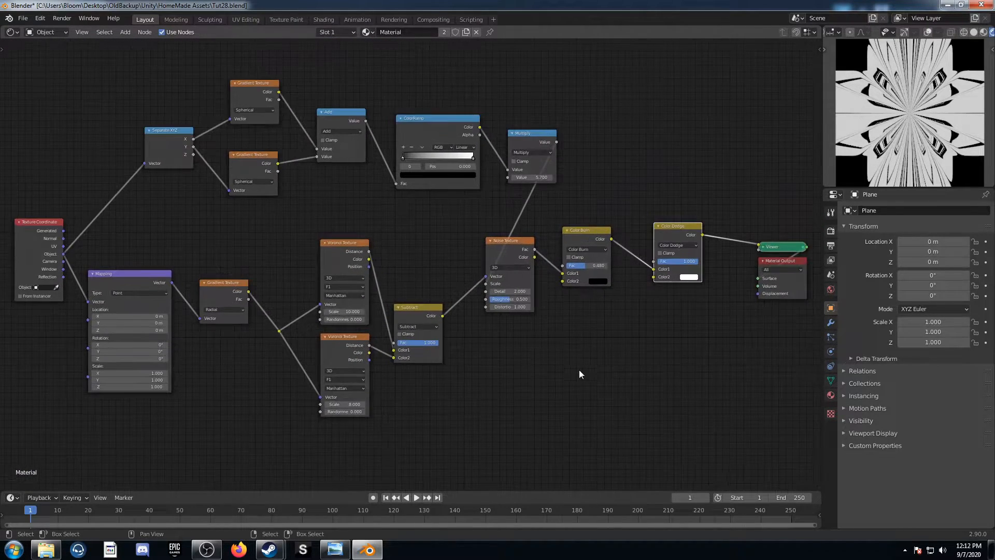
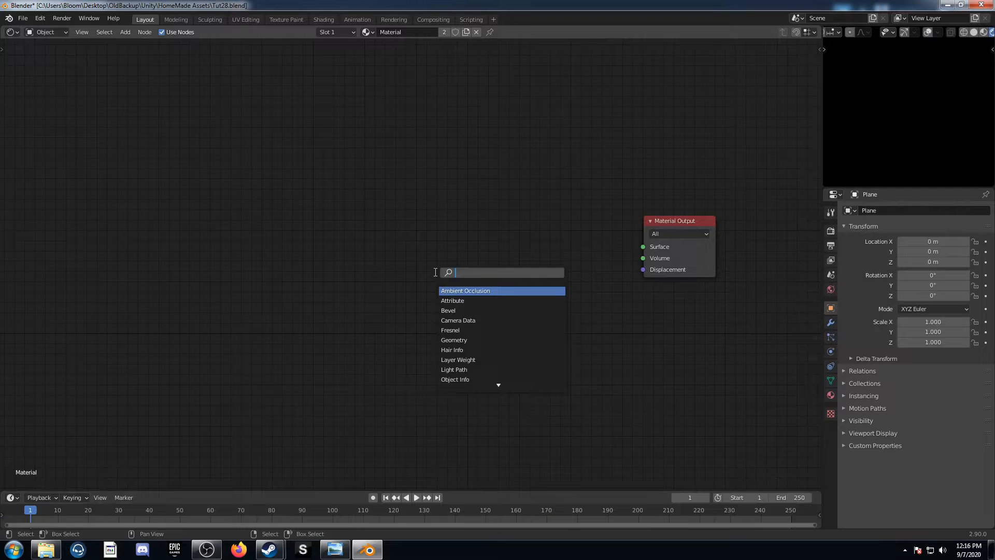
# Add a Noise Texture node left of the Material Output and preview its Fac output through the Viewer
pyautogui.write('oi')
pyautogui.press('Return')
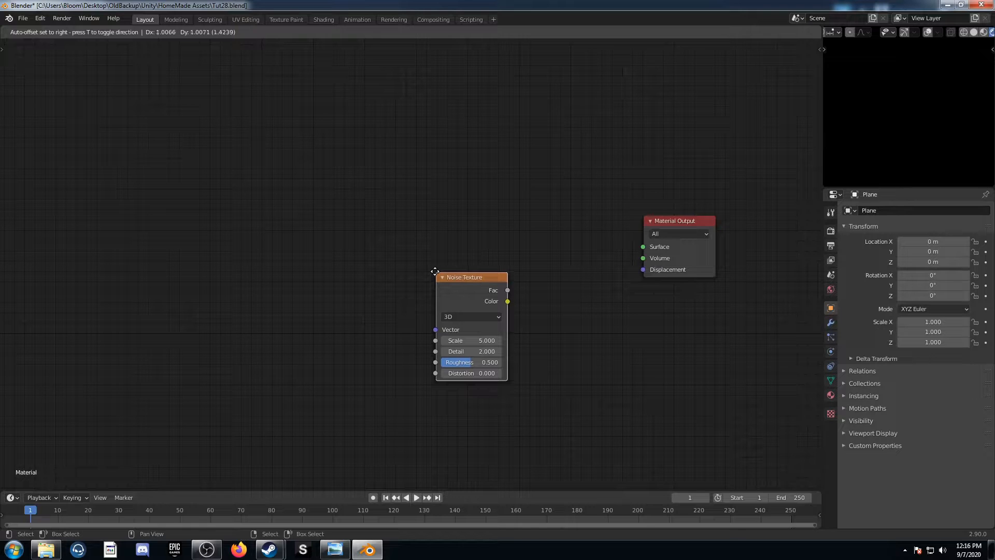
pyautogui.keyDown('ctrl'); pyautogui.keyDown('shift'); pyautogui.click(432, 207); pyautogui.keyUp('shift'); pyautogui.keyUp('ctrl')
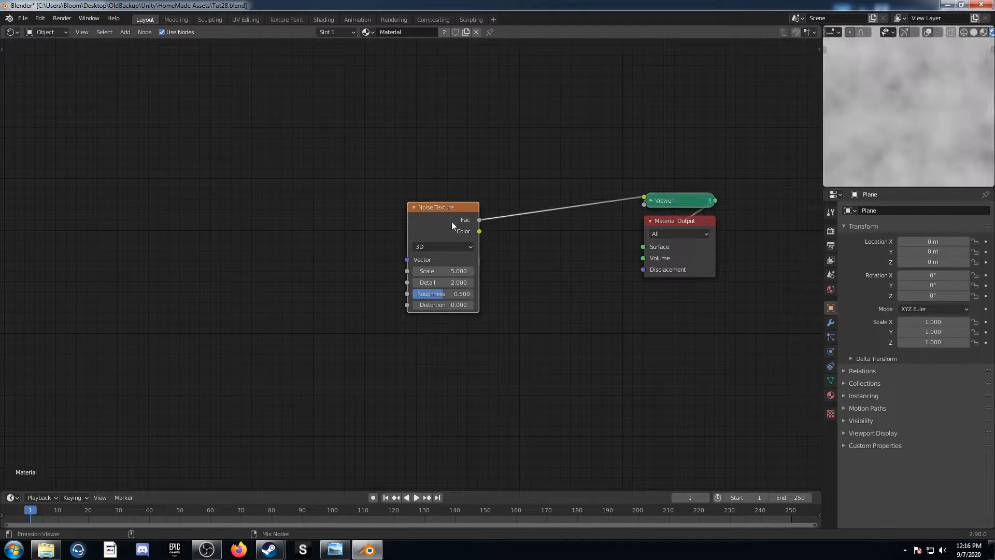
pyautogui.scroll(1, 484, 257)
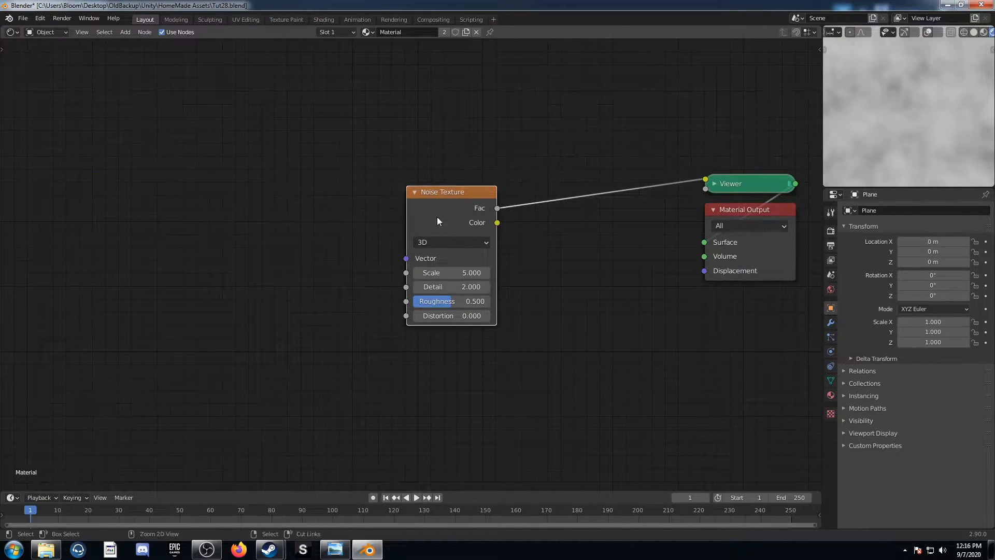
# Add Texture Coordinate and Mapping nodes feeding the Noise Texture, leaving a wide gap before the noise node
pyautogui.hotkey('ctrl', 't')
pyautogui.moveTo(283, 268); pyautogui.dragTo(331, 250)
pyautogui.moveTo(408, 197); pyautogui.dragTo(73, 205)
# Insert a Voronoi Texture between the Mapping and Noise Texture nodes, linking its Distance output to the noise Vector
pyautogui.scroll(-1, 335, 306)
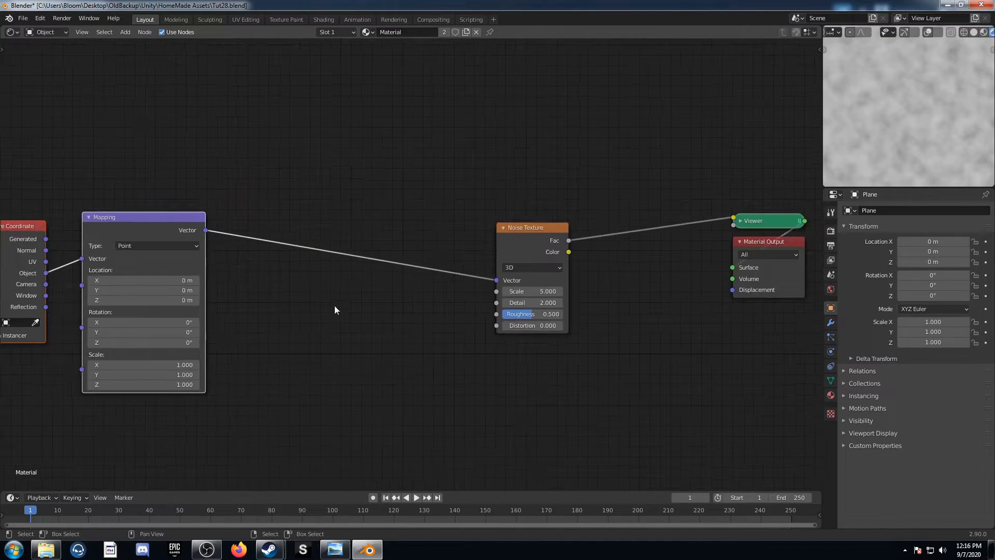
pyautogui.hotkey('shift', 'a')
pyautogui.write('voro')
pyautogui.press('Return')
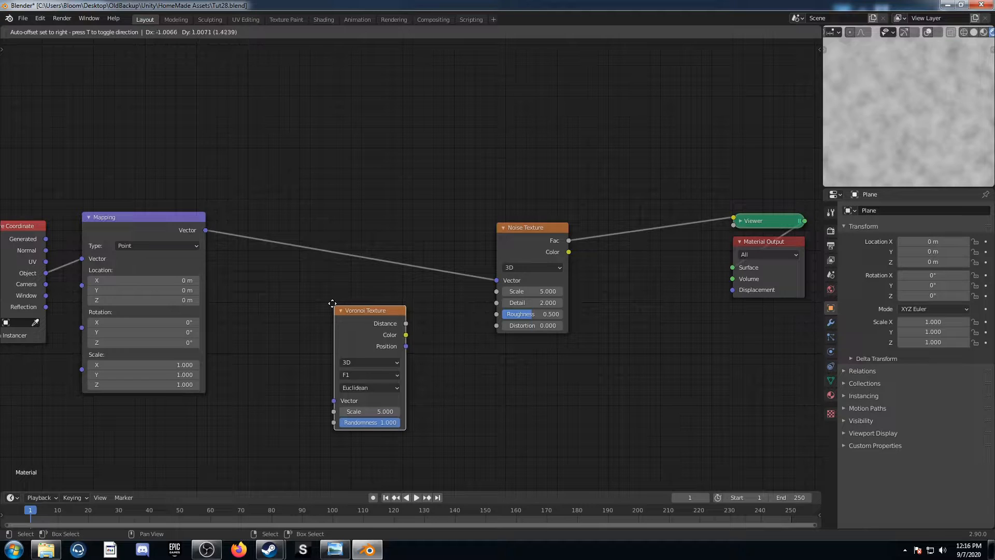
pyautogui.click(266, 195)
pyautogui.moveTo(340, 214); pyautogui.dragTo(497, 280)
pyautogui.moveTo(296, 207); pyautogui.dragTo(310, 188)
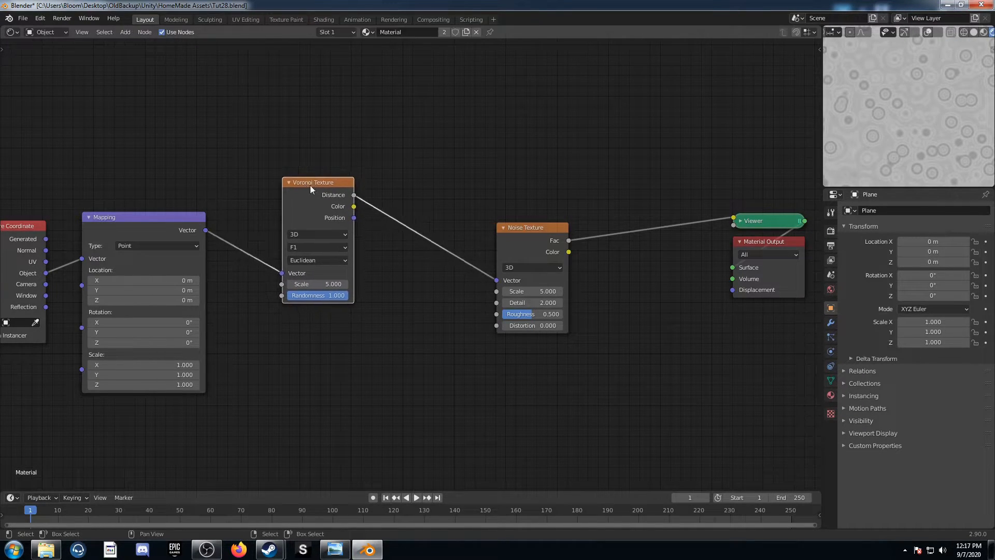
# Duplicate the Voronoi Texture below the original, keeping its Vector link to the Mapping node
pyautogui.hotkey('ctrl', 'shift', 'd')
pyautogui.click(315, 342)
pyautogui.moveTo(356, 358); pyautogui.dragTo(353, 299, button='middle')
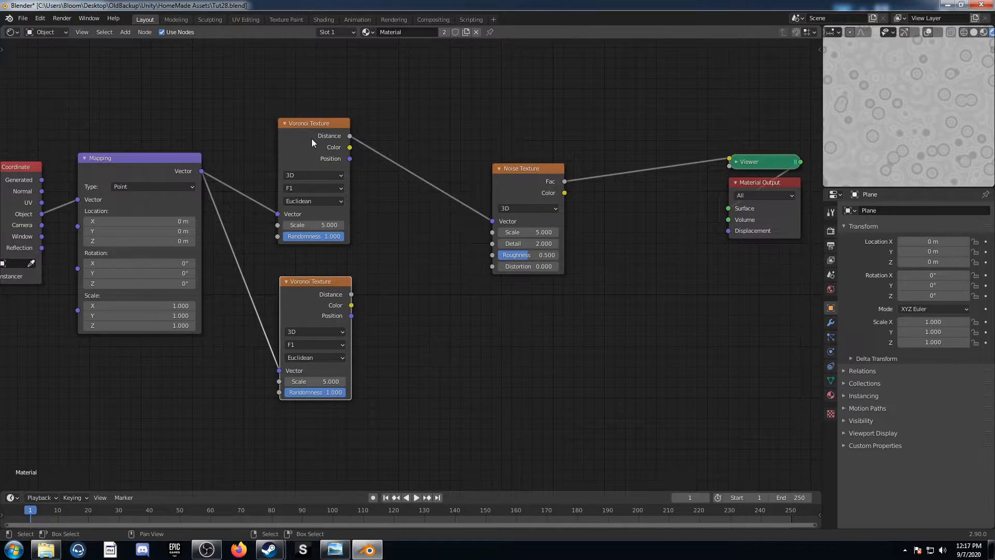
# Combine both Voronoi Distance outputs in a Mix node set to Subtract with factor 1, and preview the Noise Texture
pyautogui.keyDown('ctrl'); pyautogui.keyDown('shift'); pyautogui.click(312, 138); pyautogui.keyUp('shift'); pyautogui.keyUp('ctrl')
pyautogui.keyDown('ctrl'); pyautogui.keyDown('shift'); pyautogui.moveTo(305, 131); pyautogui.dragTo(302, 298, button='right'); pyautogui.keyUp('shift'); pyautogui.keyUp('ctrl')
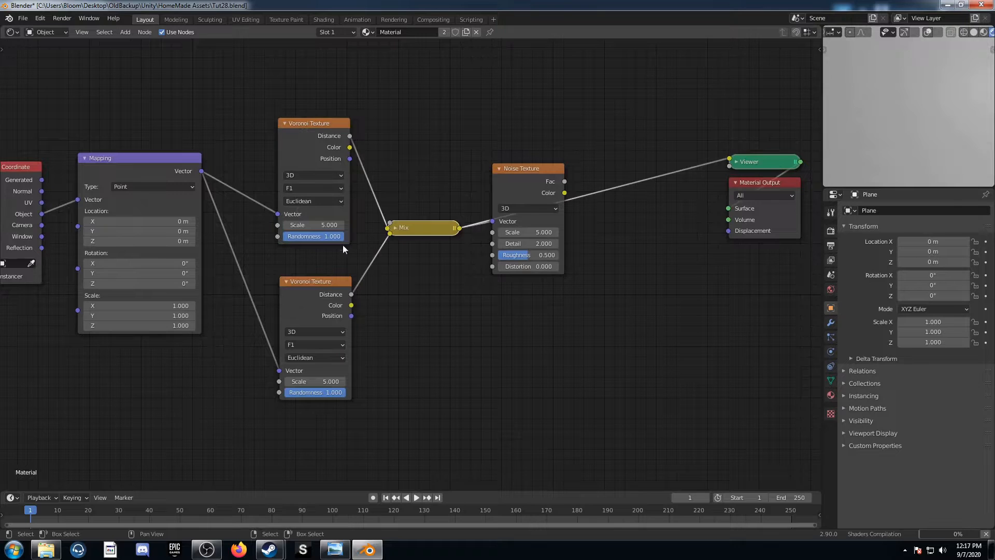
pyautogui.click(398, 228)
pyautogui.click(433, 255)
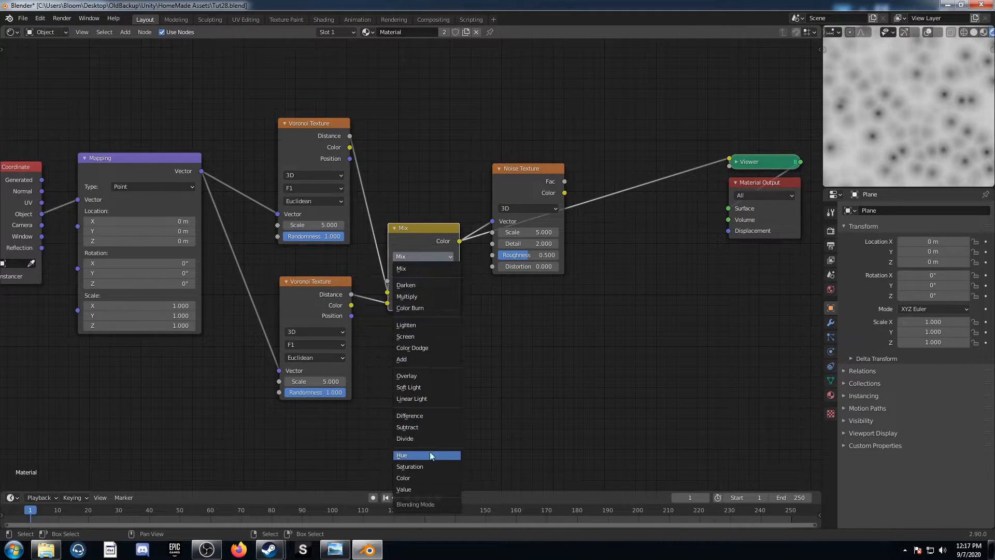
pyautogui.click(428, 427)
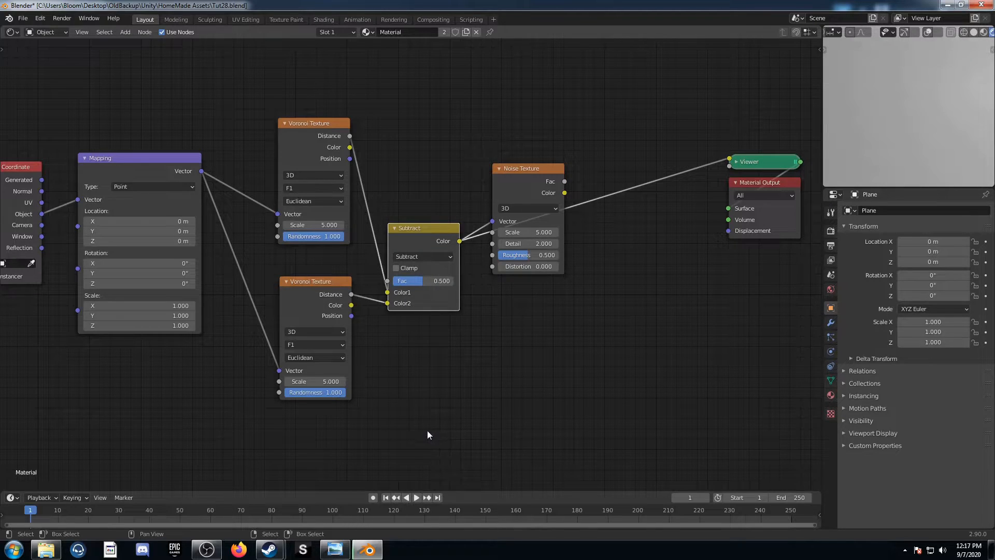
pyautogui.moveTo(420, 288)
pyautogui.mouseDown()
pyautogui.moveTo(661, 279)
pyautogui.moveTo(376, 286)
pyautogui.moveTo(414, 270)
pyautogui.mouseUp()
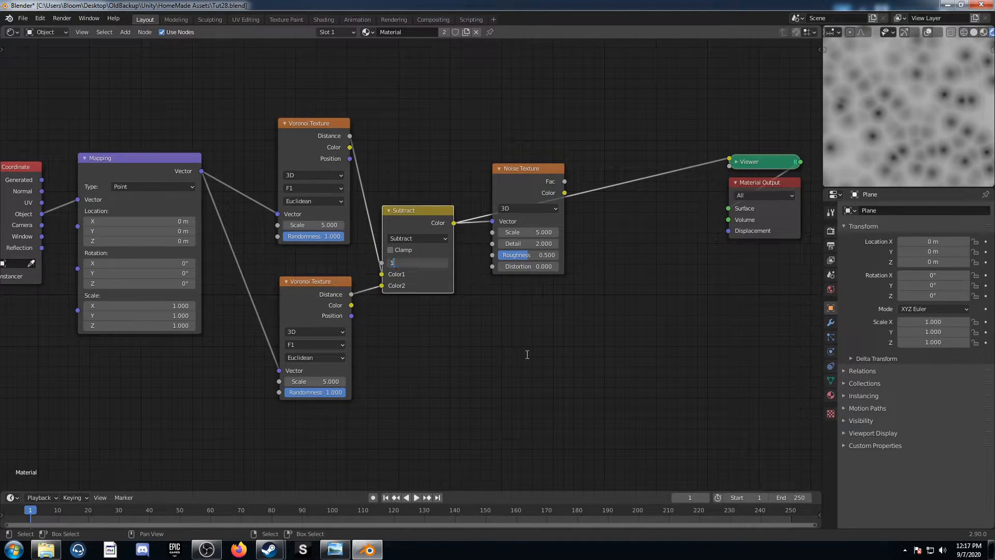
pyautogui.press('Return')
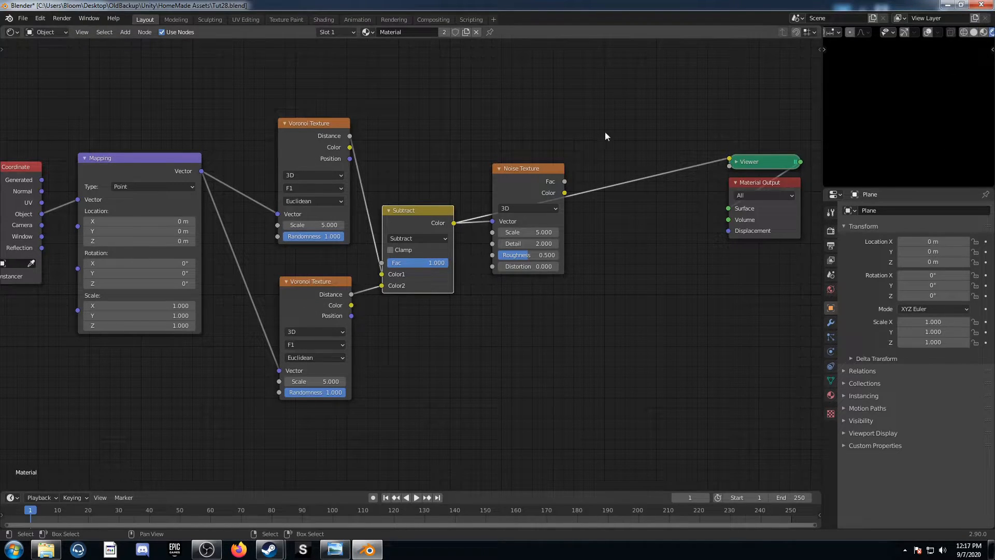
pyautogui.keyDown('ctrl'); pyautogui.keyDown('shift'); pyautogui.click(527, 176); pyautogui.keyUp('shift'); pyautogui.keyUp('ctrl')
# Set the first Voronoi Texture to Smooth F1 and Chebychev with Scale 10 and Randomness 0
pyautogui.moveTo(398, 272); pyautogui.dragTo(455, 239, button='middle')
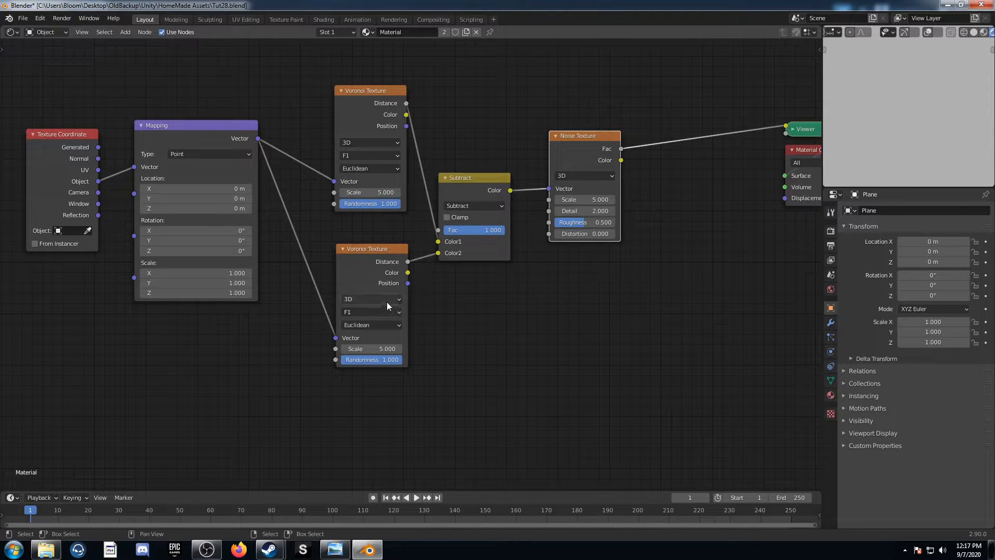
pyautogui.click(378, 156)
pyautogui.click(375, 181)
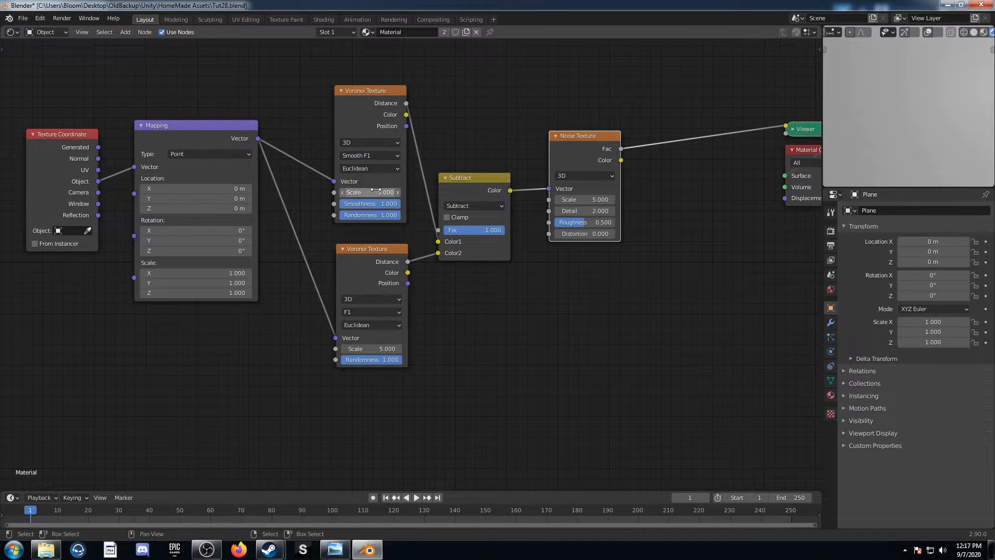
pyautogui.click(372, 168)
pyautogui.click(377, 190)
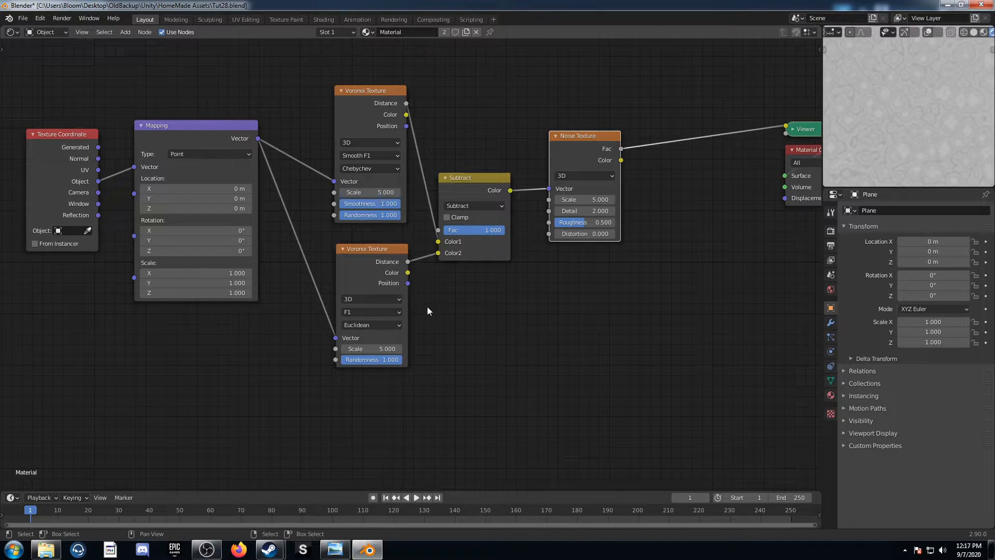
pyautogui.click(361, 190)
pyautogui.press('Tab')
pyautogui.press('Tab')
pyautogui.write('0')
pyautogui.press('Return')
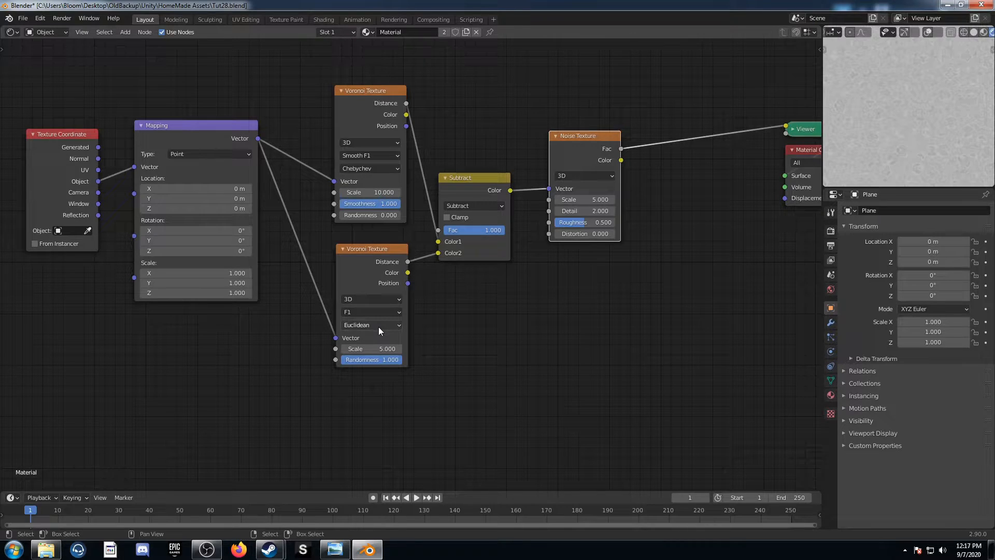
# Set the second Voronoi Texture to Smooth F1 and Chebychev with Scale 18.6 and Randomness 0
pyautogui.click(377, 311)
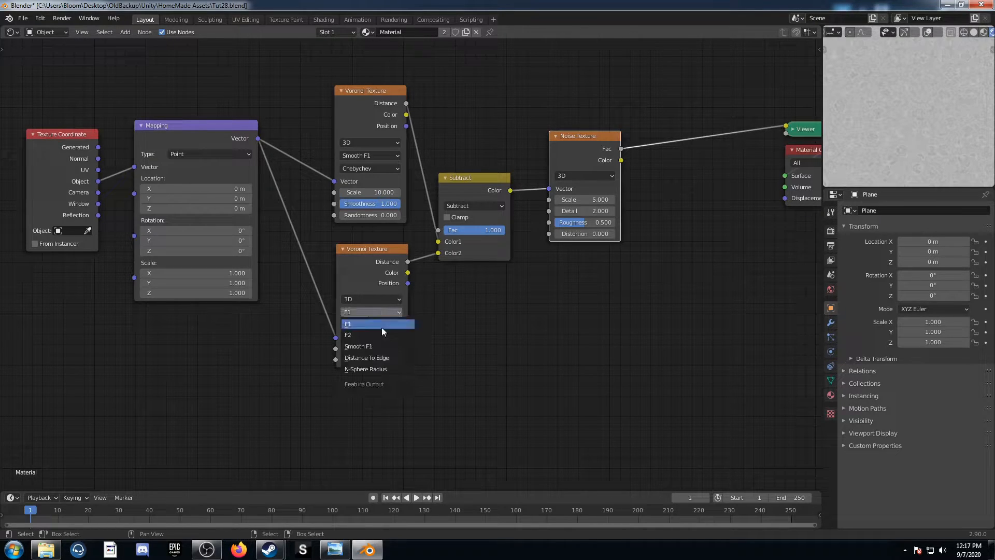
pyautogui.click(384, 346)
pyautogui.click(384, 325)
pyautogui.click(381, 359)
pyautogui.click(371, 349)
pyautogui.write('5.0')
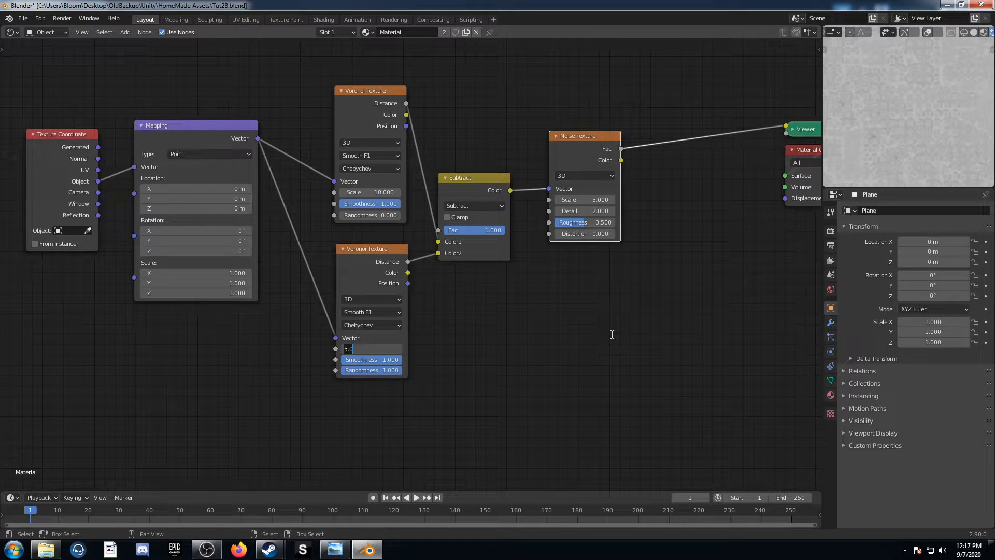
pyautogui.write('.6')
pyautogui.press('Tab')
pyautogui.press('Tab')
pyautogui.write('0')
pyautogui.press('Return')
pyautogui.scroll(-4, 334, 254)
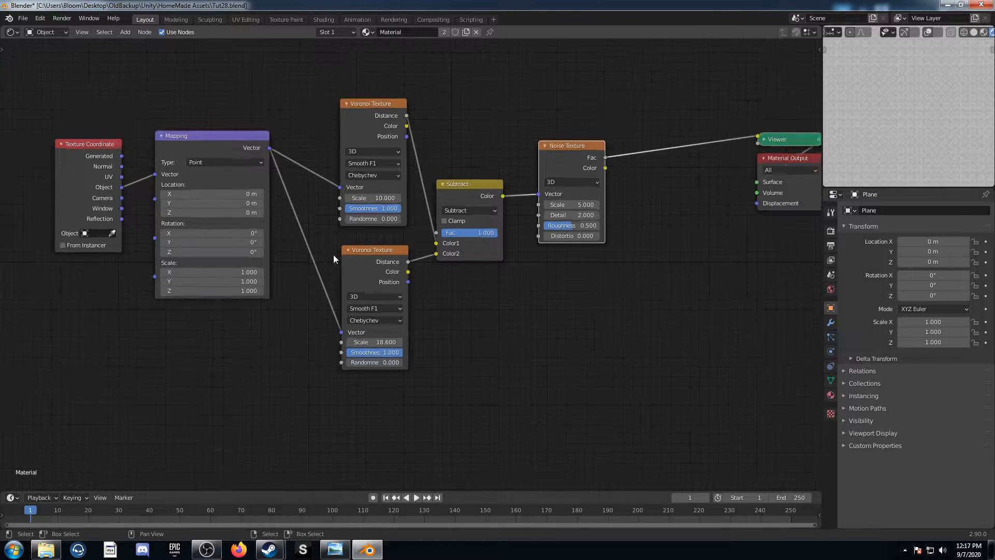
# Move the Texture Coordinate and Mapping nodes farther from the Voronoi nodes and merge both Mapping links through one reroute
pyautogui.moveTo(224, 145); pyautogui.dragTo(440, 319)
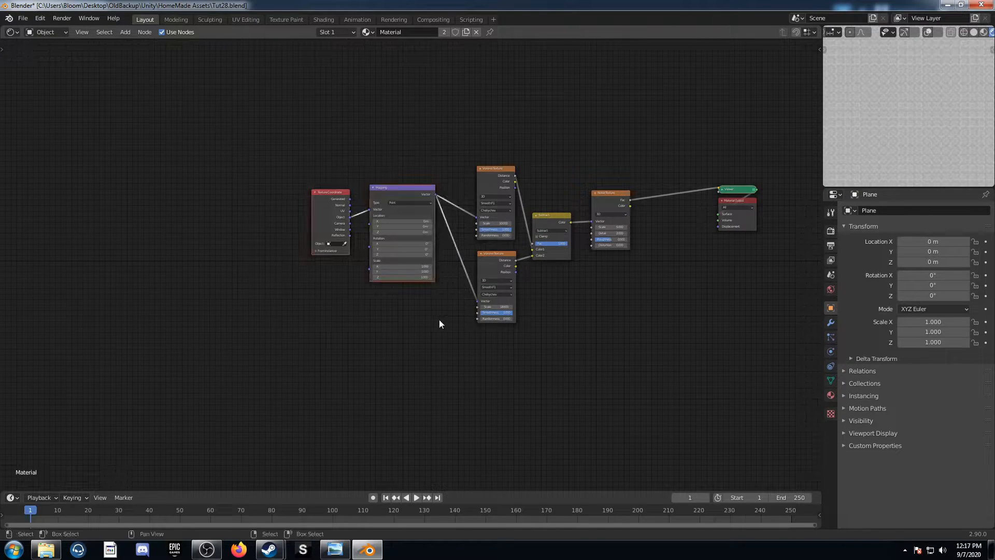
pyautogui.press('g')
pyautogui.click(252, 319)
pyautogui.keyDown('shift'); pyautogui.moveTo(341, 302); pyautogui.dragTo(421, 151, button='right'); pyautogui.keyUp('shift')
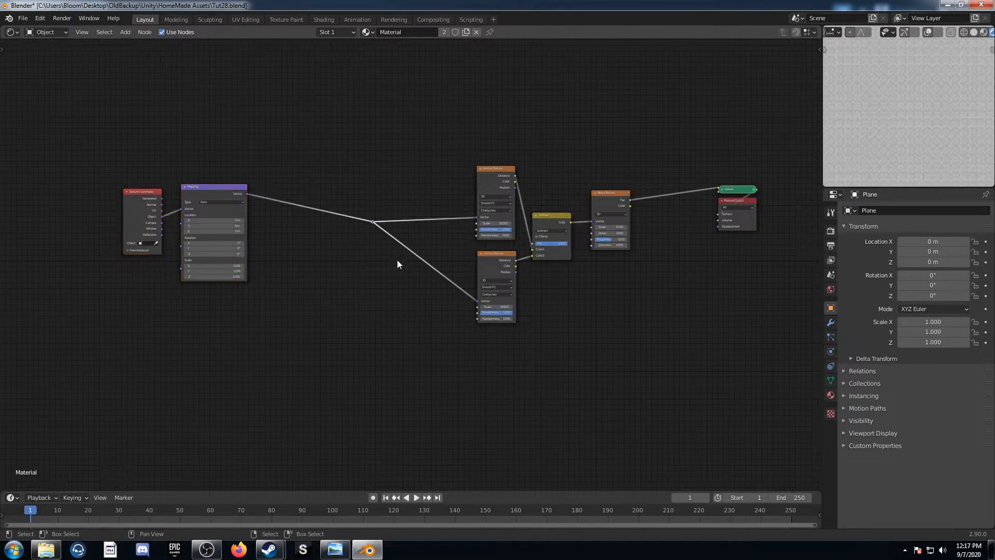
# Insert a Gradient Texture between the Mapping node and the reroute and set its type to Radial
pyautogui.scroll(4, 337, 311)
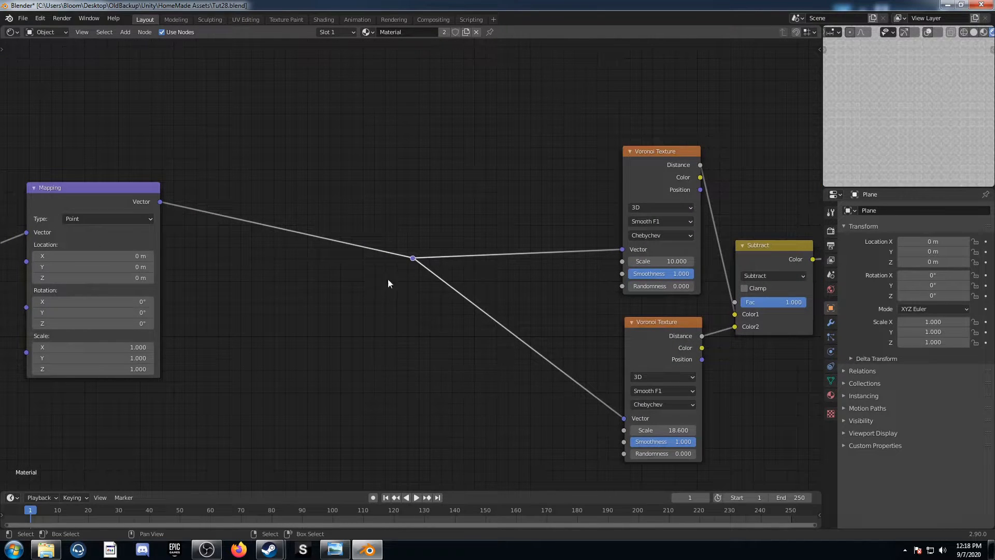
pyautogui.moveTo(351, 287); pyautogui.dragTo(413, 299, button='middle')
pyautogui.scroll(1, 404, 275)
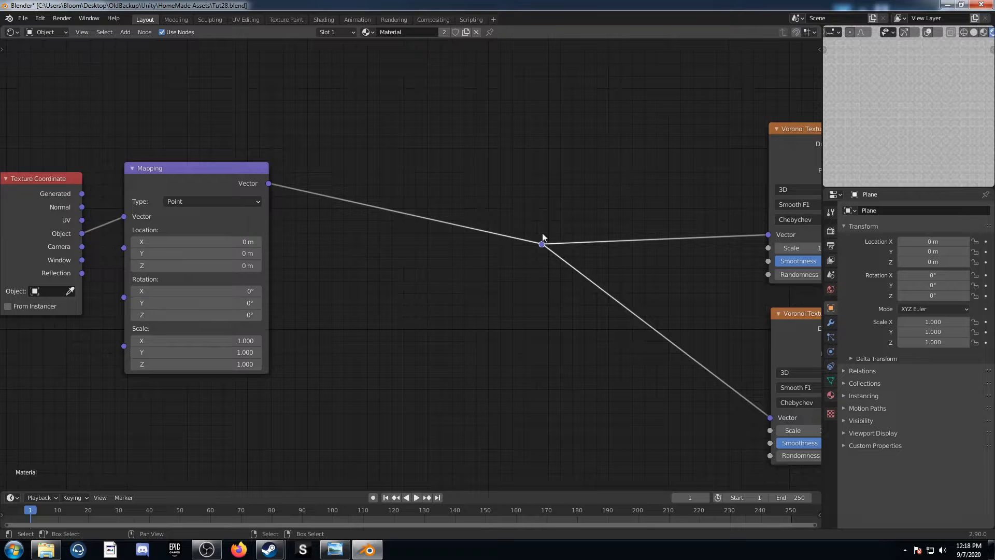
pyautogui.hotkey('shift', 'a')
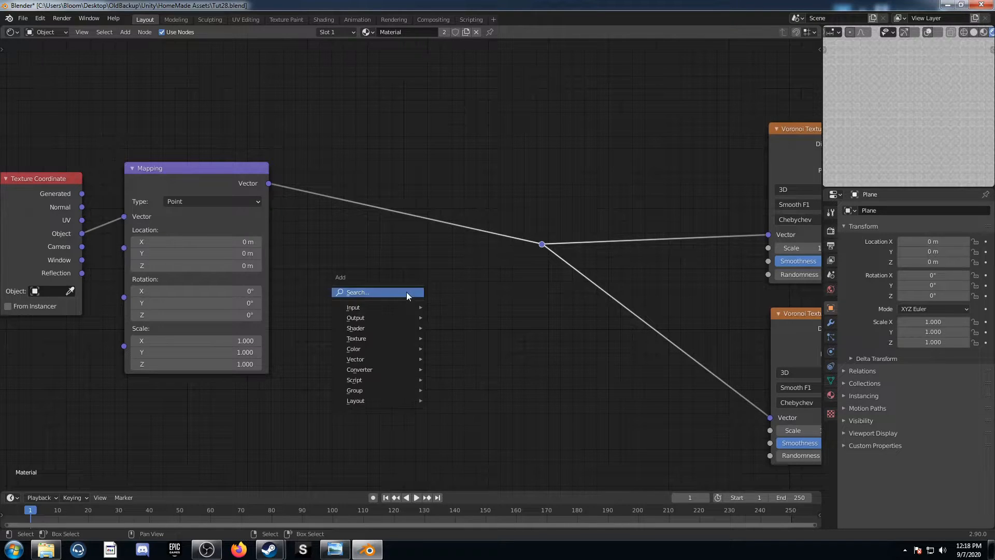
pyautogui.click(406, 291)
pyautogui.write('gra')
pyautogui.press('Return')
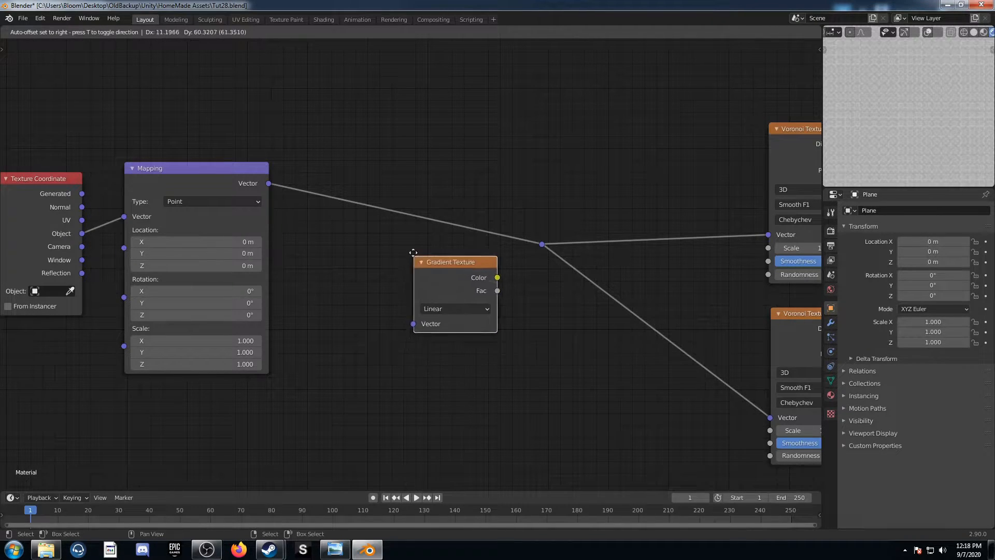
pyautogui.click(384, 171)
pyautogui.click(435, 224)
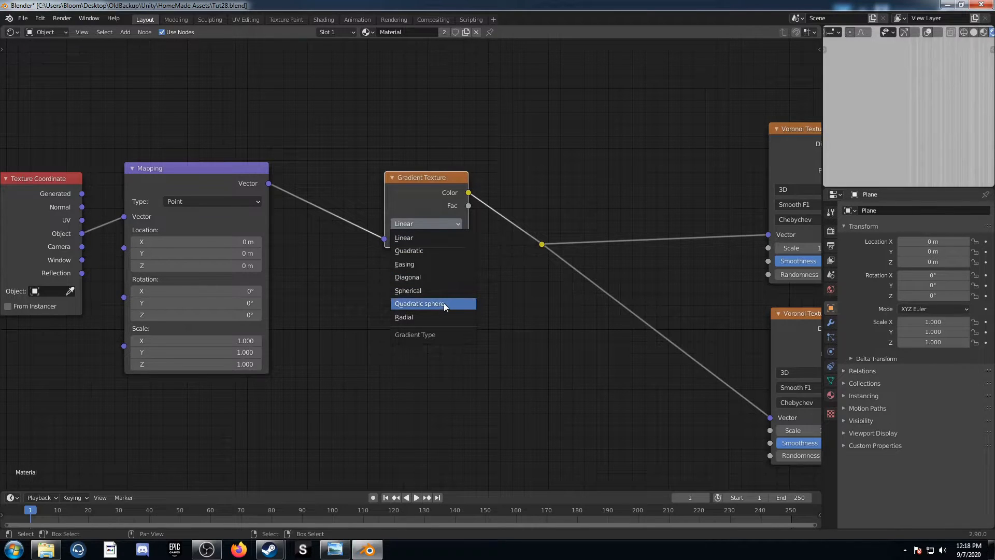
pyautogui.click(444, 316)
# Add a Separate XYZ node above the Mapping node and feed it from the Texture Coordinate's Object output
pyautogui.moveTo(536, 338); pyautogui.dragTo(437, 458, button='middle')
pyautogui.scroll(-6, 413, 363)
pyautogui.hotkey('shift', 'a')
pyautogui.click(246, 187)
pyautogui.write('se')
pyautogui.press('Down')
pyautogui.press('Down')
pyautogui.press('Down')
pyautogui.press('Down')
pyautogui.press('Down')
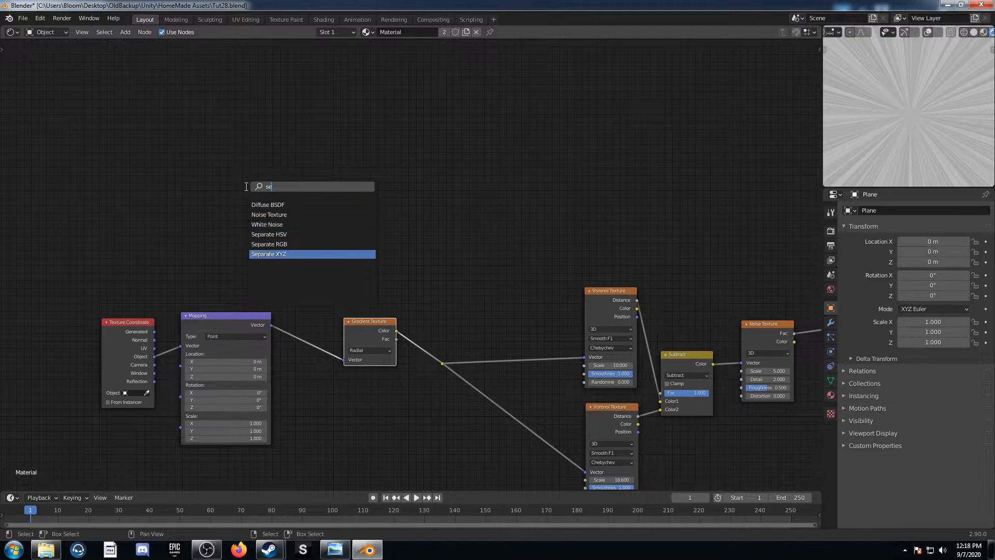
pyautogui.press('Return')
pyautogui.click(183, 171)
pyautogui.moveTo(128, 330); pyautogui.dragTo(182, 219)
# Add a Spherical Gradient Texture beside the Separate XYZ node and connect the X output to its Vector
pyautogui.scroll(5, 187, 363)
pyautogui.moveTo(241, 294); pyautogui.dragTo(332, 295, button='middle')
pyautogui.hotkey('shift', 'a')
pyautogui.click(315, 250)
pyautogui.write('gra')
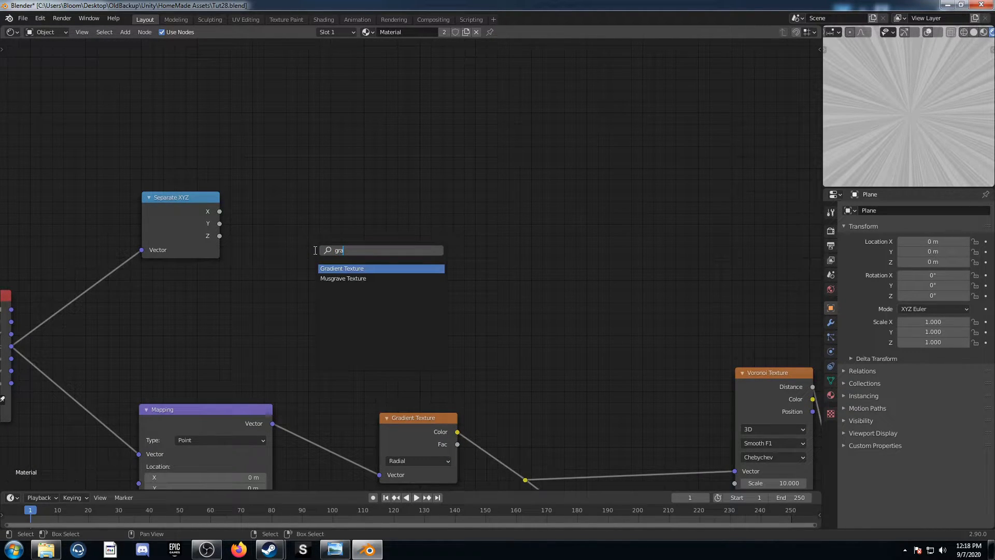
pyautogui.press('Return')
pyautogui.click(284, 143)
pyautogui.click(315, 192)
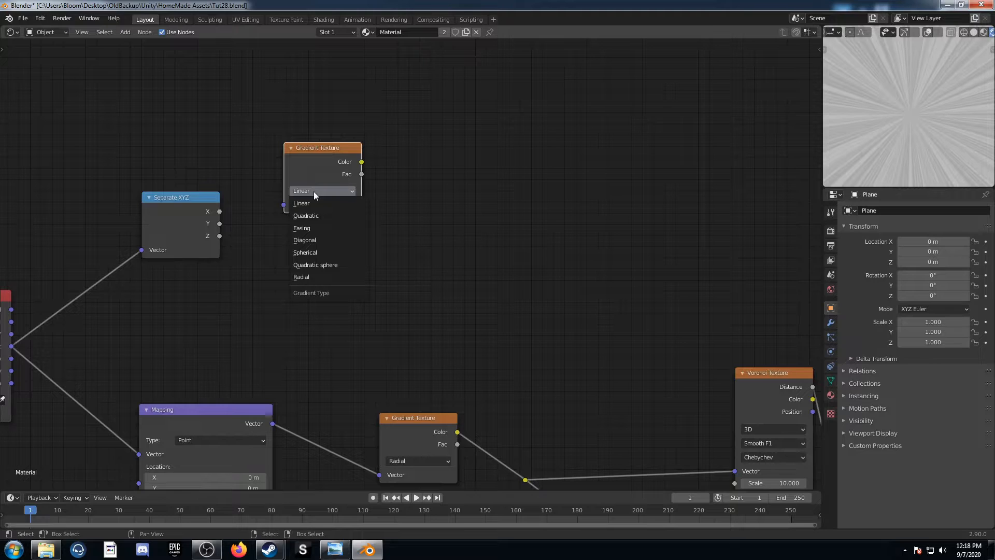
pyautogui.click(306, 252)
pyautogui.moveTo(219, 212); pyautogui.dragTo(283, 204)
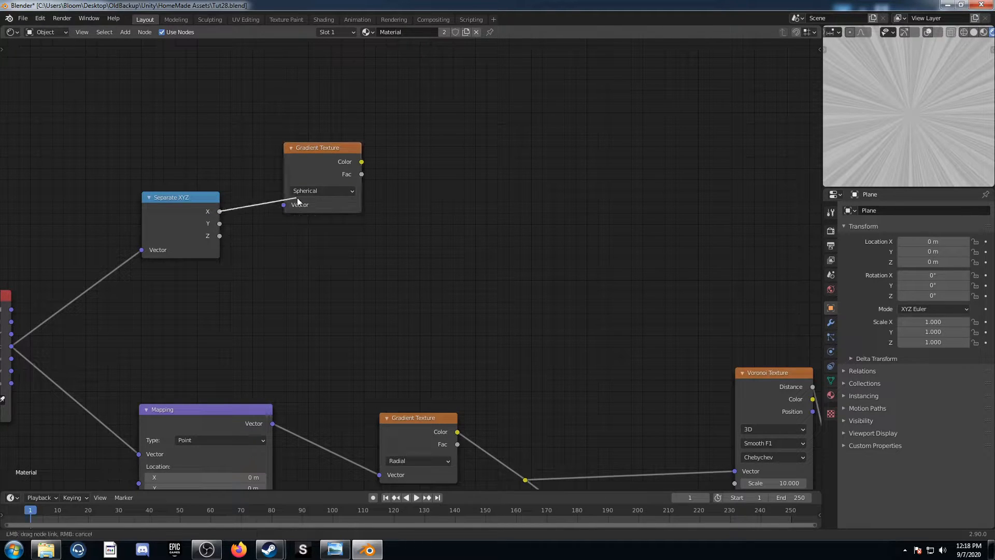
# Duplicate the Spherical Gradient Texture below the original and connect the Separate XYZ node's Y output to its Vector
pyautogui.click(315, 159)
pyautogui.hotkey('shift', 'd')
pyautogui.click(292, 246)
pyautogui.moveTo(220, 224); pyautogui.dragTo(280, 308)
# Sum the Color outputs of both Spherical gradients in a Math node set to Add, and preview the sum
pyautogui.moveTo(424, 207); pyautogui.dragTo(333, 223, button='middle')
pyautogui.hotkey('shift', 'a')
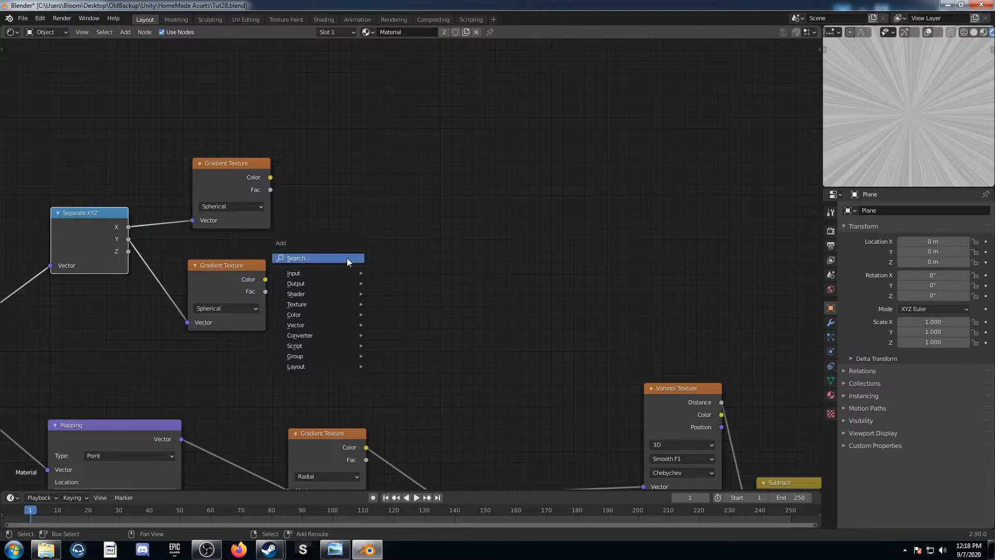
pyautogui.click(347, 258)
pyautogui.write('add')
pyautogui.press('Return')
pyautogui.click(351, 184)
pyautogui.moveTo(271, 177); pyautogui.dragTo(354, 254)
pyautogui.moveTo(265, 280); pyautogui.dragTo(353, 263)
pyautogui.keyDown('ctrl'); pyautogui.keyDown('shift'); pyautogui.click(403, 189); pyautogui.keyUp('shift'); pyautogui.keyUp('ctrl')
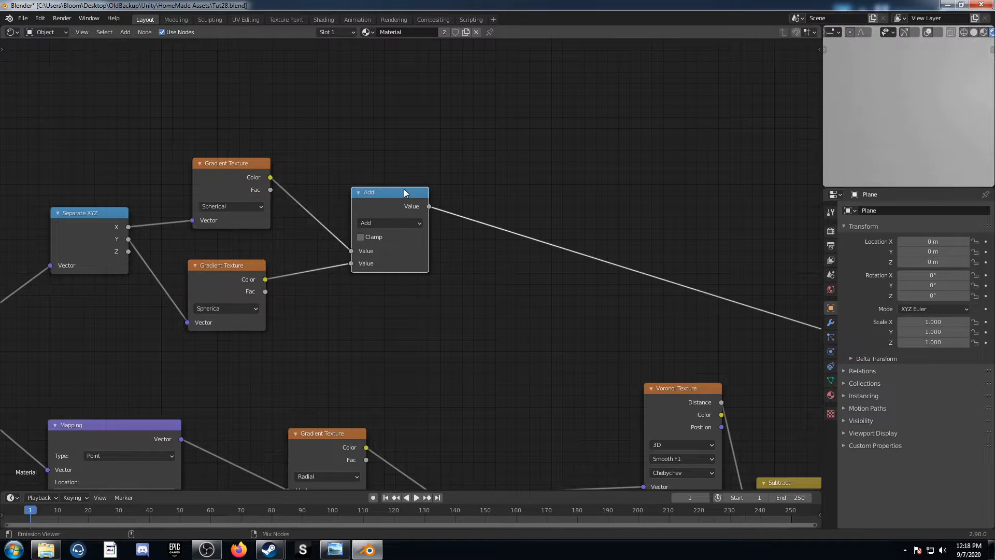
# Insert a ColorRamp node between the Add node and the Viewer
pyautogui.moveTo(725, 226); pyautogui.dragTo(645, 151, button='middle')
pyautogui.scroll(-5, 219, 372)
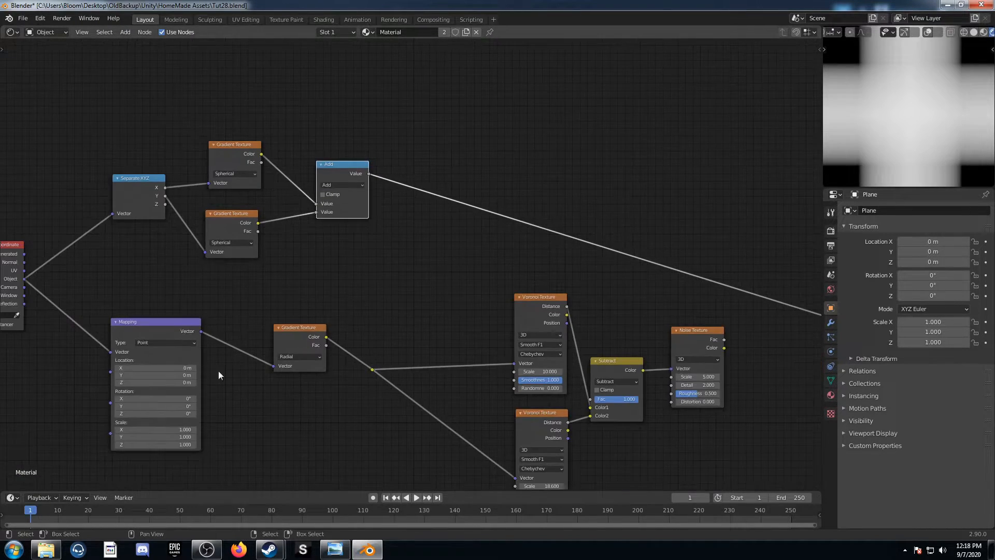
pyautogui.moveTo(219, 371); pyautogui.dragTo(274, 320, button='middle')
pyautogui.moveTo(322, 246); pyautogui.dragTo(273, 275, button='middle')
pyautogui.moveTo(375, 239); pyautogui.dragTo(425, 252, button='middle')
pyautogui.moveTo(480, 267); pyautogui.dragTo(399, 280, button='middle')
pyautogui.hotkey('shift', 'a')
pyautogui.click(412, 267)
pyautogui.write('color')
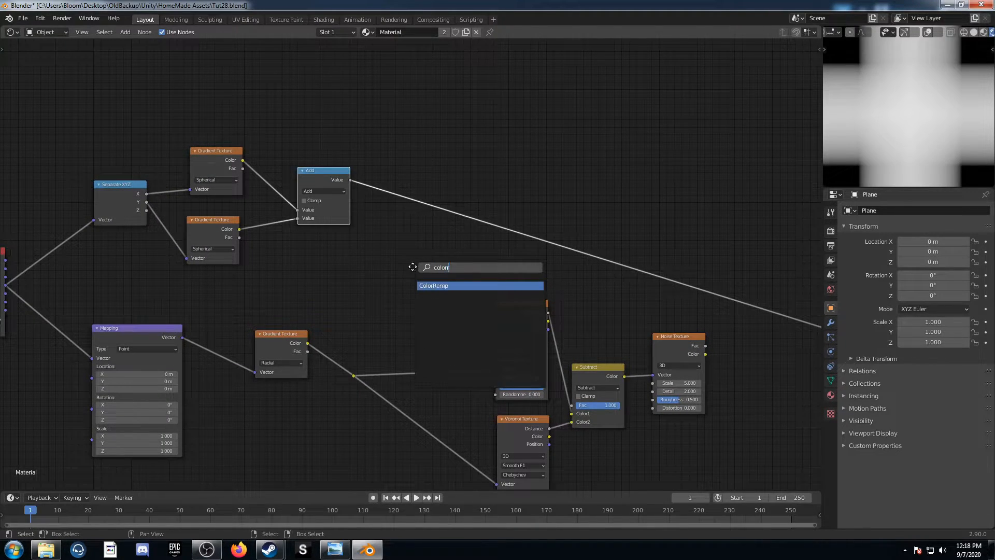
pyautogui.press('Return')
pyautogui.click(404, 165)
# Insert a Math node set to Multiply between the ColorRamp and the Viewer, with a multiplier value of 13.9
pyautogui.hotkey('shift', 'a')
pyautogui.click(587, 253)
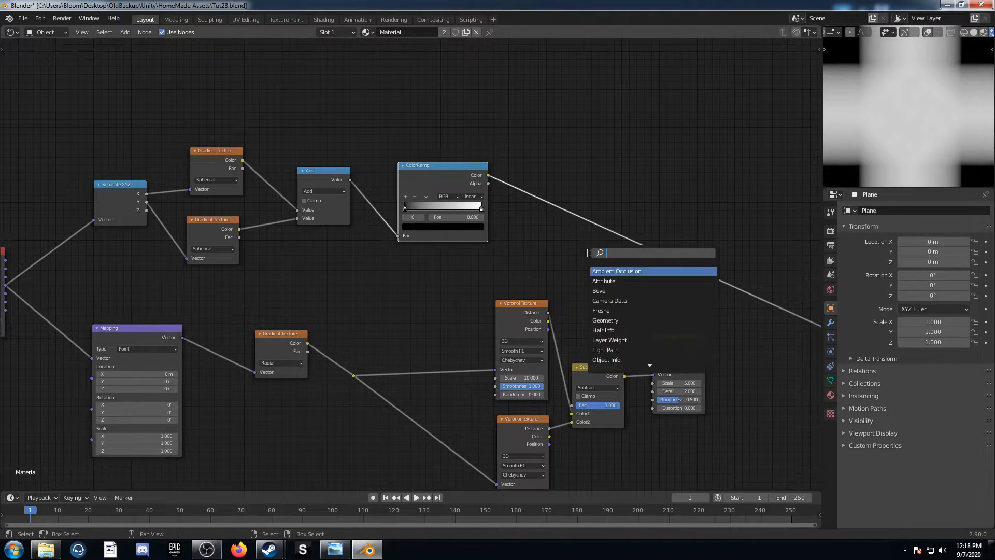
pyautogui.write('math')
pyautogui.press('Return')
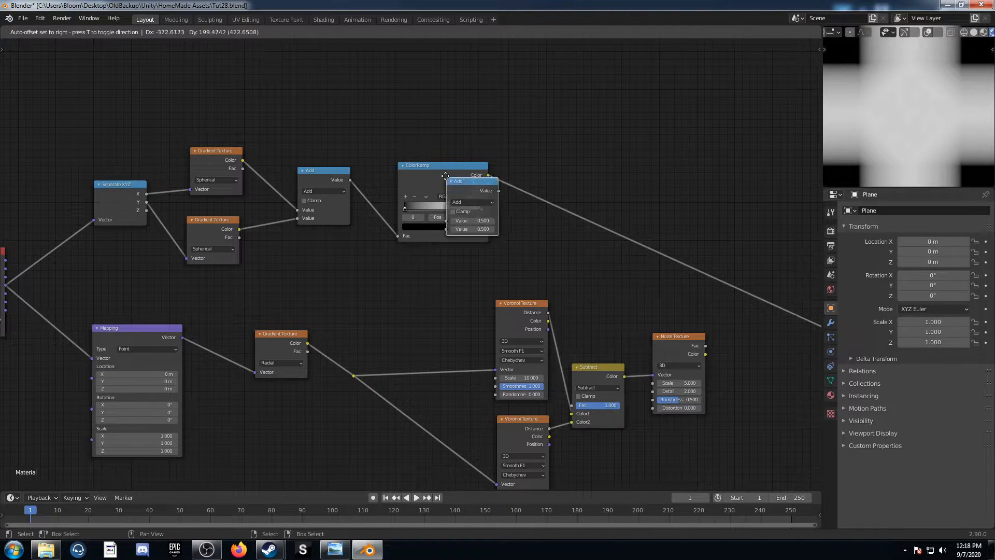
pyautogui.click(527, 182)
pyautogui.click(564, 202)
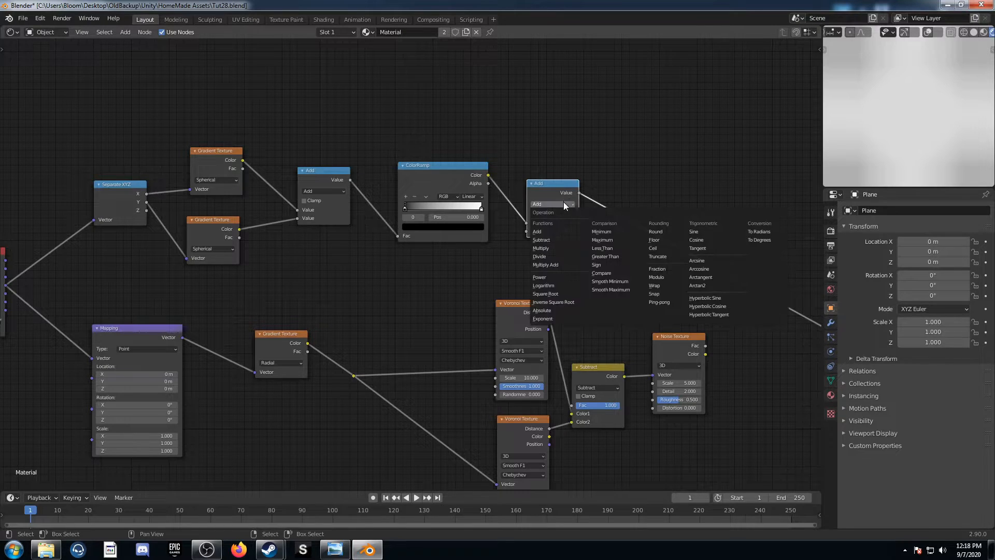
pyautogui.click(544, 249)
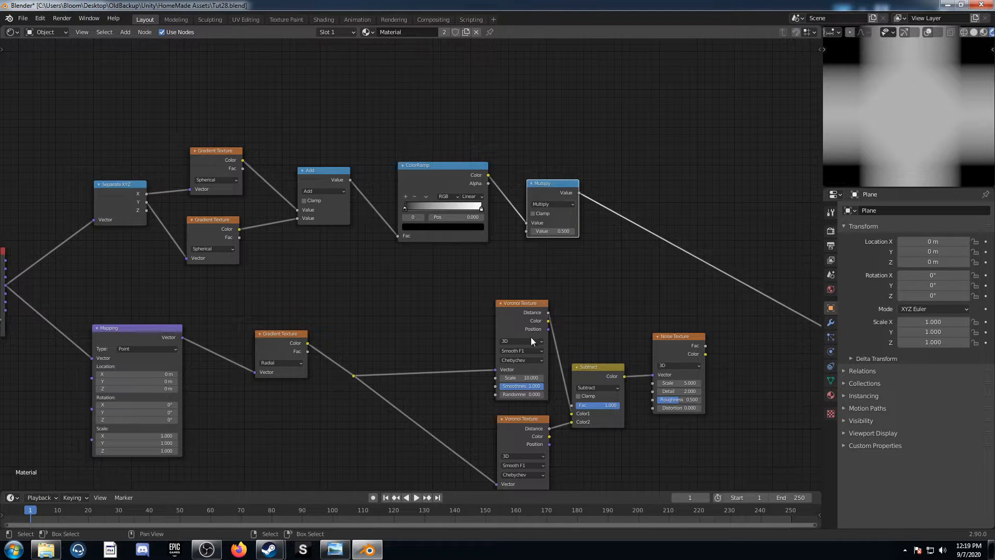
pyautogui.click(560, 231)
pyautogui.write('13')
pyautogui.press('Return')
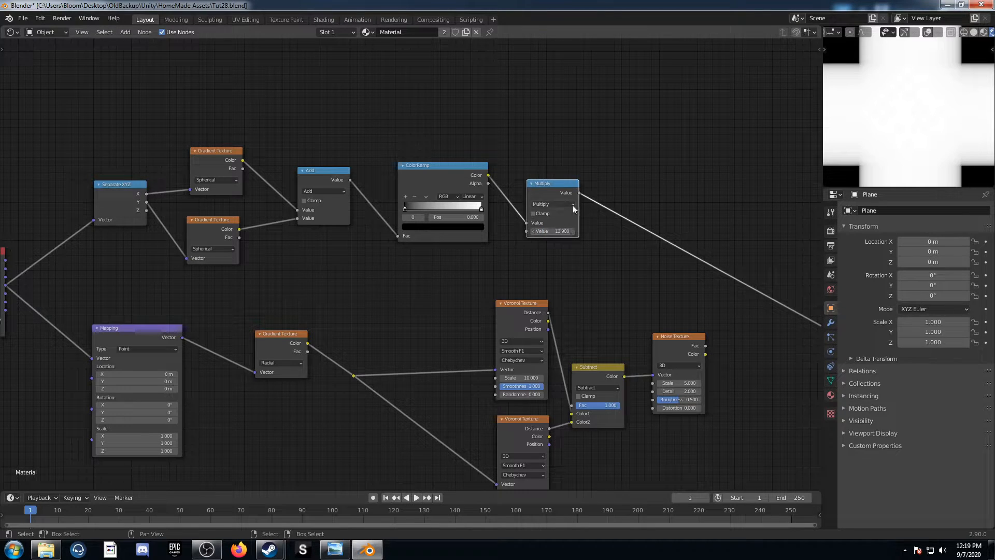
# Connect the Multiply node's output to the Noise Texture's Scale input and preview the Noise Texture's Fac
pyautogui.moveTo(579, 193); pyautogui.dragTo(653, 383)
pyautogui.moveTo(654, 383); pyautogui.dragTo(474, 339, button='middle')
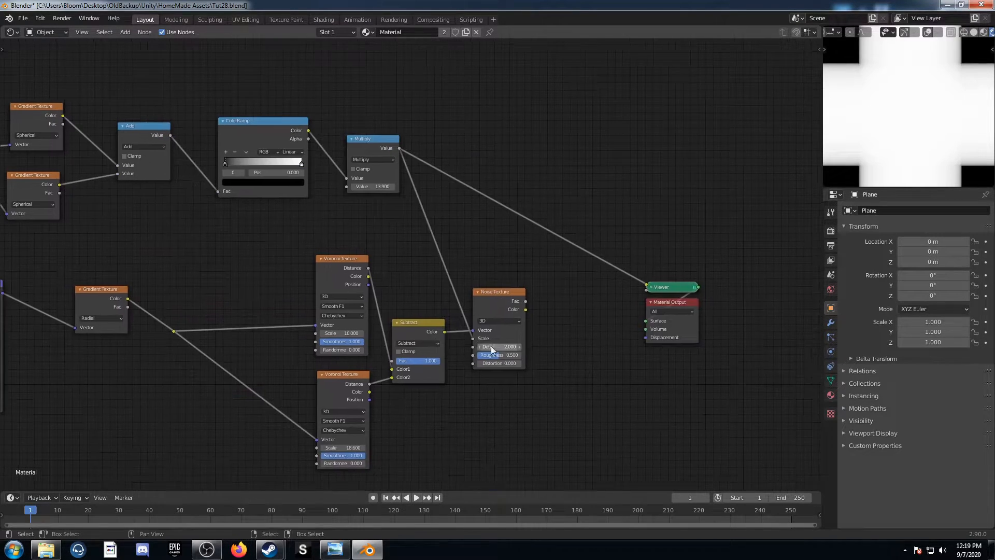
pyautogui.keyDown('ctrl'); pyautogui.keyDown('shift'); pyautogui.click(490, 302); pyautogui.keyUp('shift'); pyautogui.keyUp('ctrl')
pyautogui.moveTo(585, 344); pyautogui.dragTo(518, 327, button='middle')
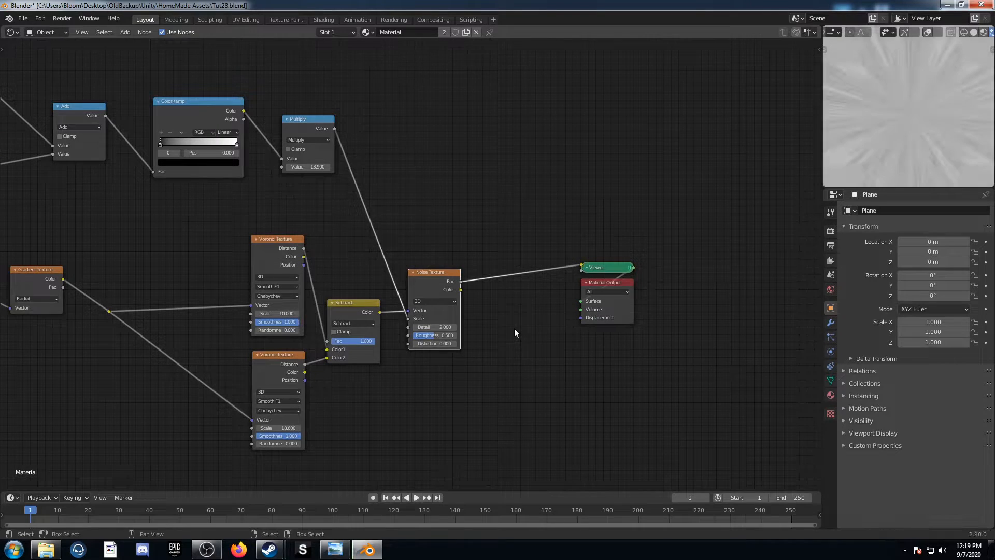
# Insert a MixRGB node between the Noise Texture and the Viewer, and place a duplicate of it right after
pyautogui.hotkey('shift', 'a')
pyautogui.click(514, 329)
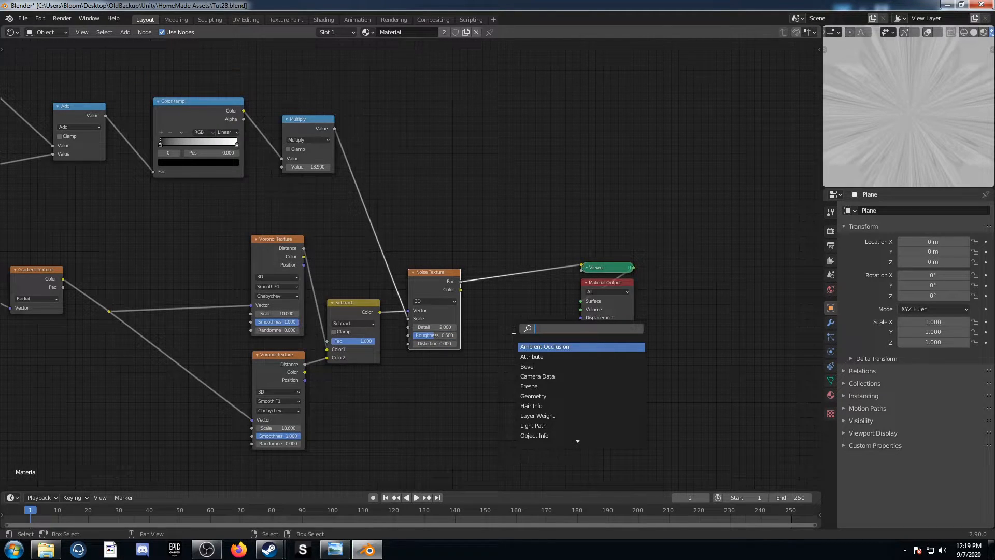
pyautogui.write('mix')
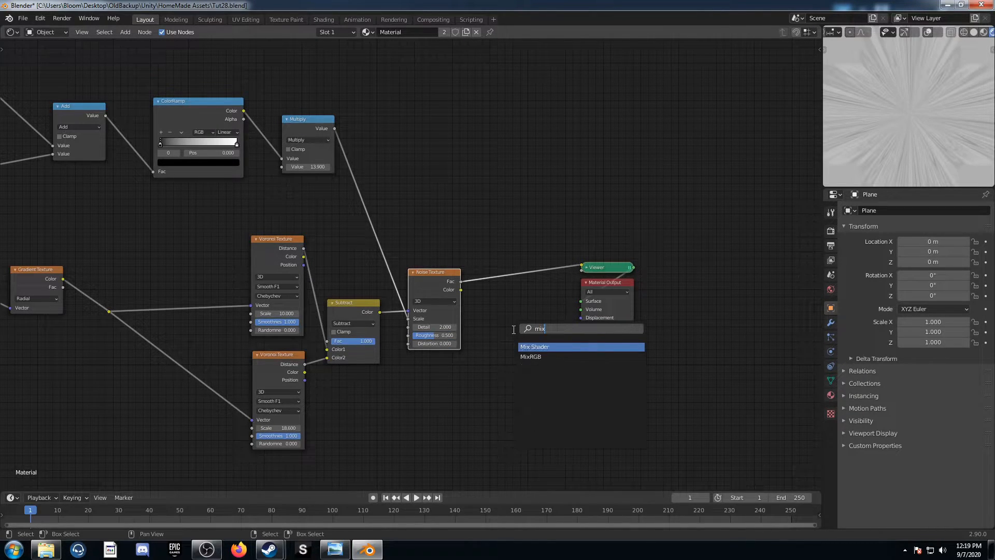
pyautogui.press('Return')
pyautogui.click(488, 246)
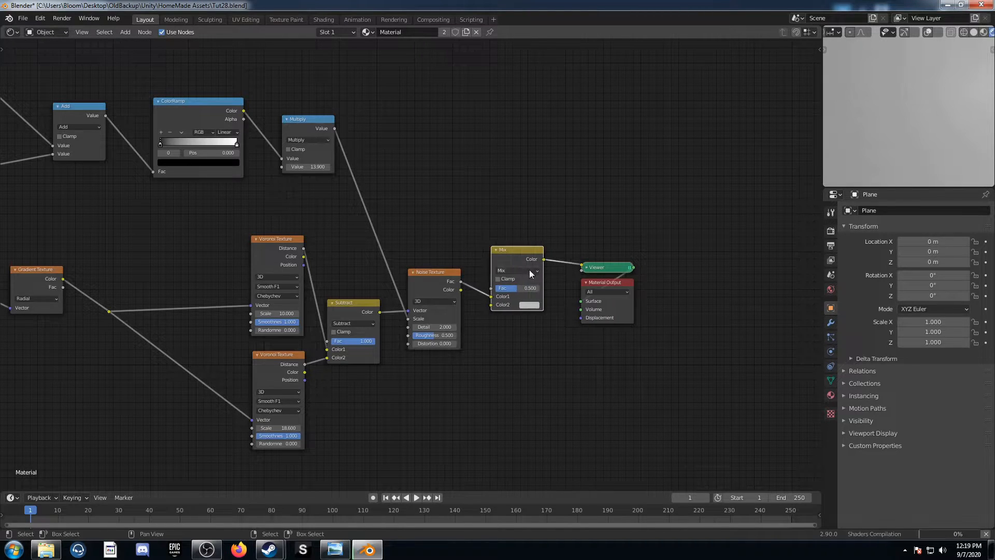
pyautogui.hotkey('shift', 'd')
pyautogui.click(656, 248)
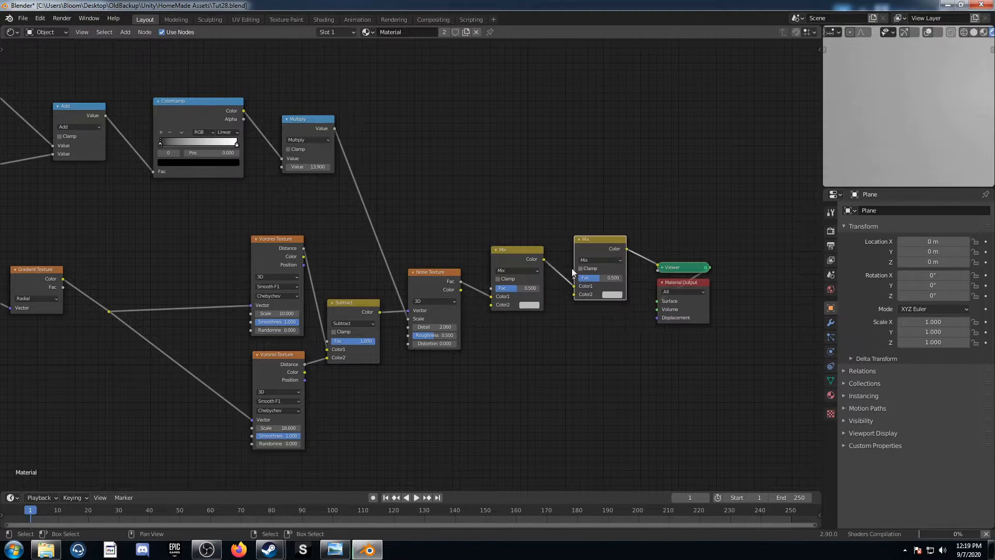
# Set the first Mix node to Color Burn with a Fac of 0.43 and a black Color2
pyautogui.click(529, 270)
pyautogui.click(514, 313)
pyautogui.click(525, 288)
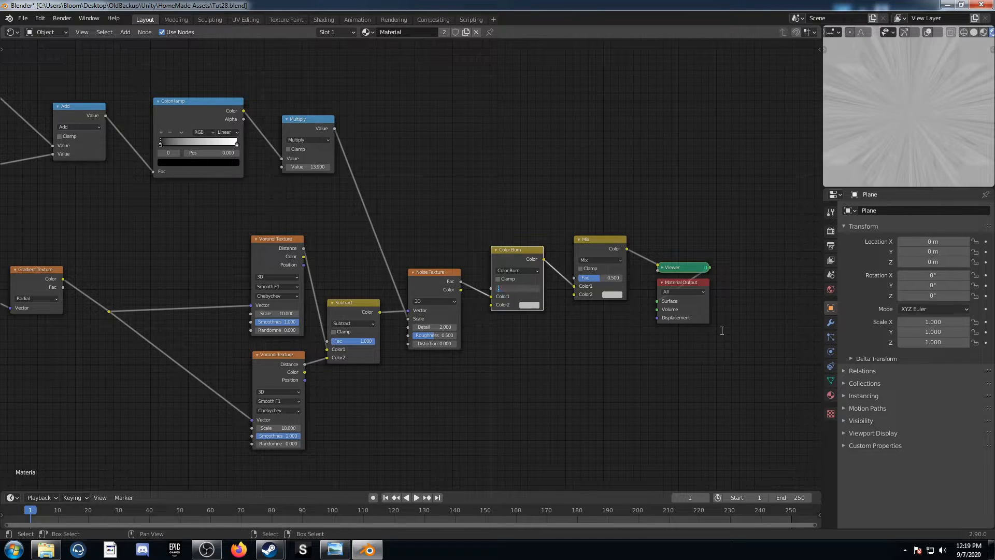
pyautogui.press('Return')
pyautogui.click(529, 306)
pyautogui.scroll(-15, 547, 231)
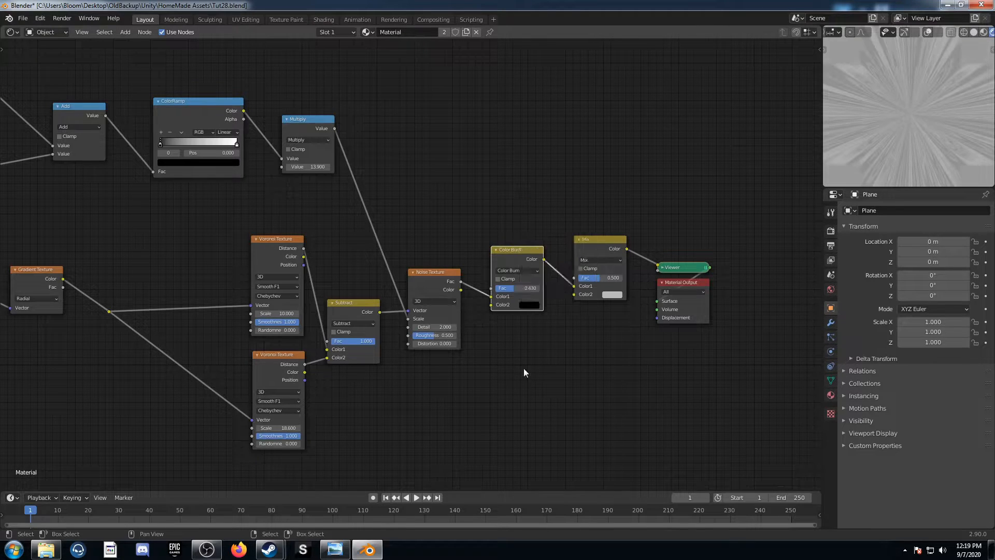
# Set the second Mix node to Color Dodge with a Fac of 1 and a white Color2
pyautogui.click(599, 259)
pyautogui.click(596, 326)
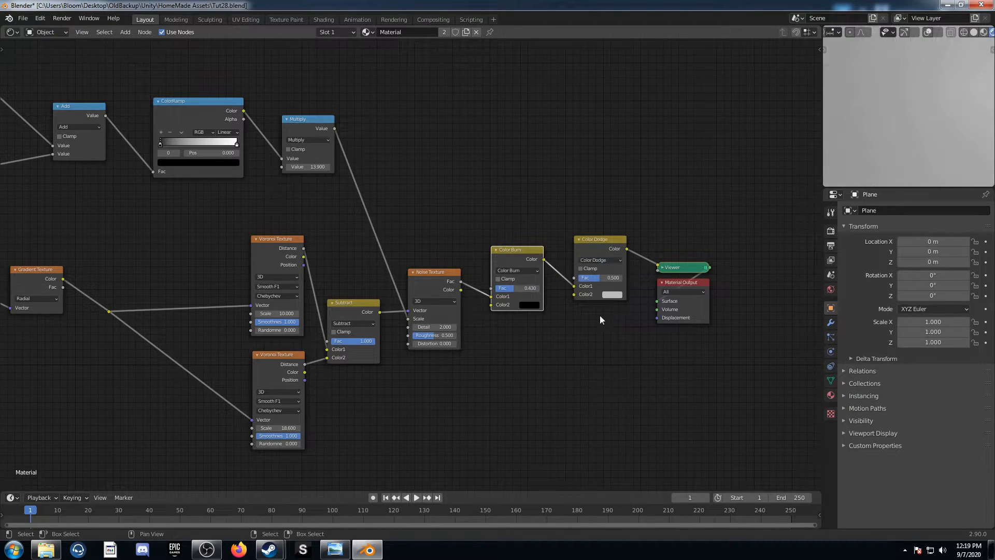
pyautogui.moveTo(610, 279); pyautogui.dragTo(643, 279)
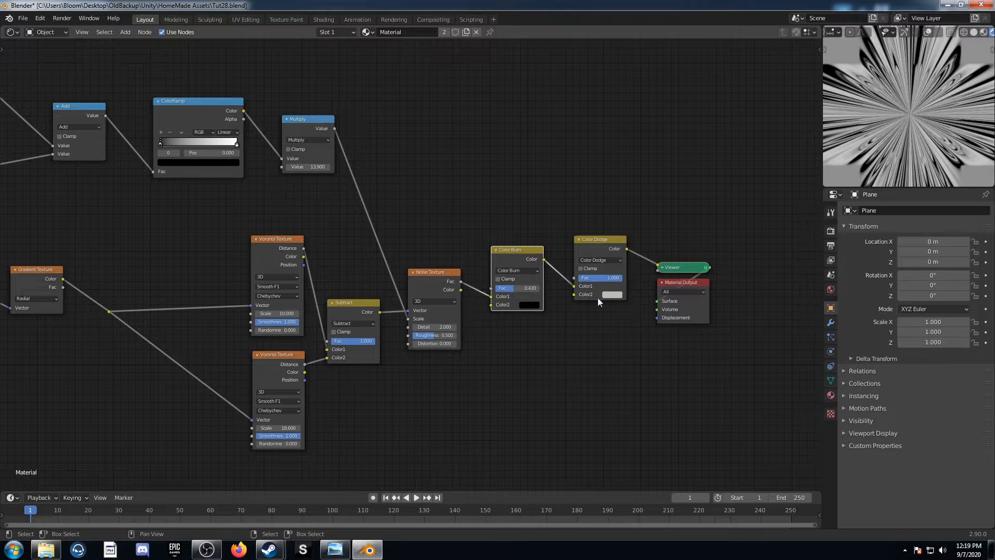
pyautogui.click(612, 294)
pyautogui.scroll(6, 634, 224)
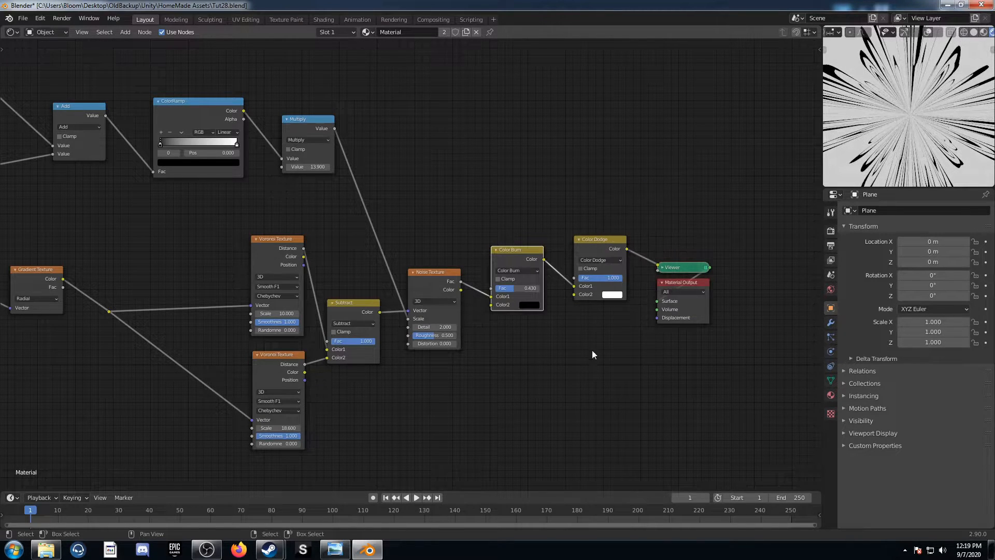
# Reverse the ColorRamp so white comes before black, and move both stops inward with the white one at 0.164
pyautogui.moveTo(371, 266); pyautogui.dragTo(537, 353, button='middle')
pyautogui.scroll(5, 537, 354)
pyautogui.moveTo(191, 257); pyautogui.dragTo(270, 364, button='middle')
pyautogui.scroll(4, 317, 372)
pyautogui.moveTo(292, 289); pyautogui.dragTo(251, 287)
pyautogui.moveTo(313, 315); pyautogui.dragTo(332, 317, button='middle')
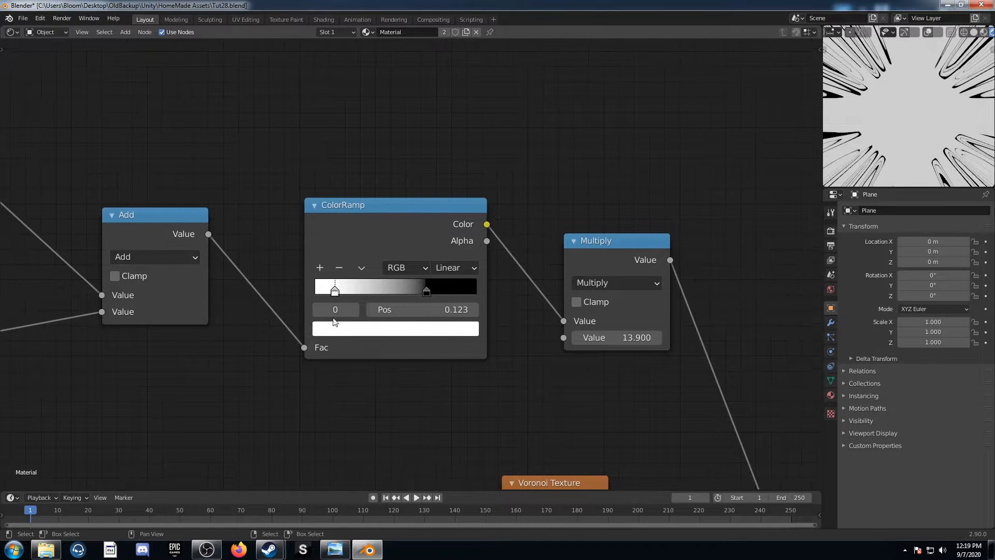
pyautogui.moveTo(335, 291); pyautogui.dragTo(341, 291)
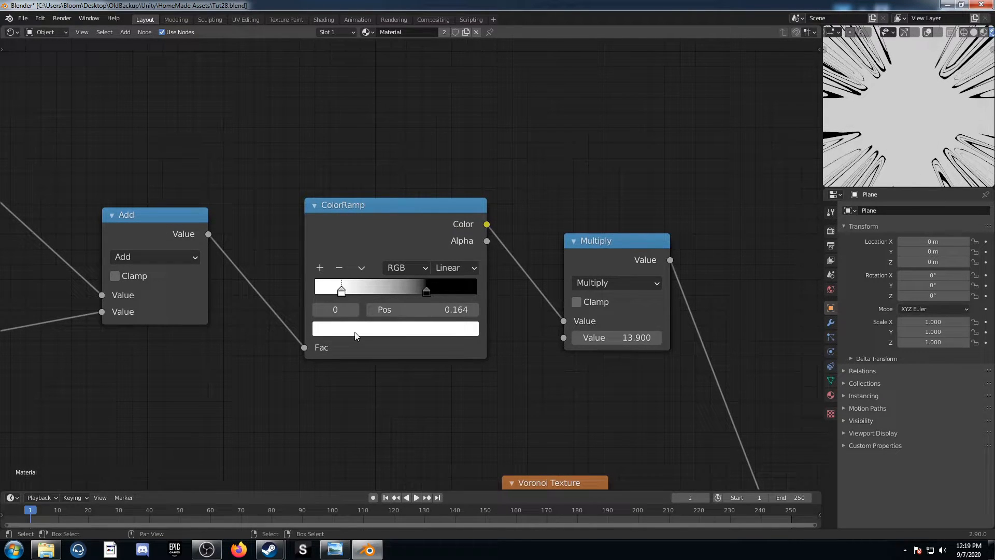
# Set the ColorRamp's white stop to position 0.36 and its black stop to position 1
pyautogui.click(424, 306)
pyautogui.write('.36')
pyautogui.press('Return')
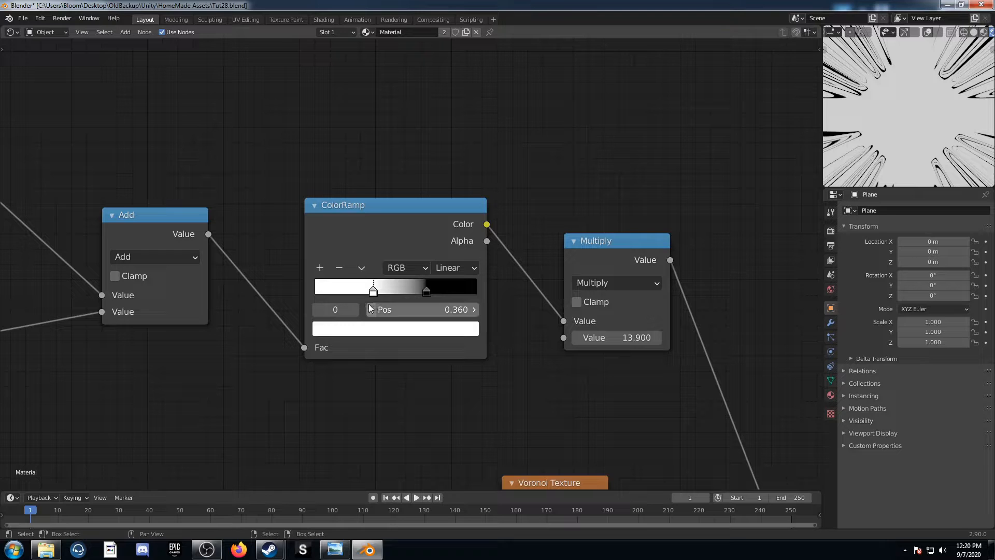
pyautogui.moveTo(427, 293); pyautogui.dragTo(482, 294)
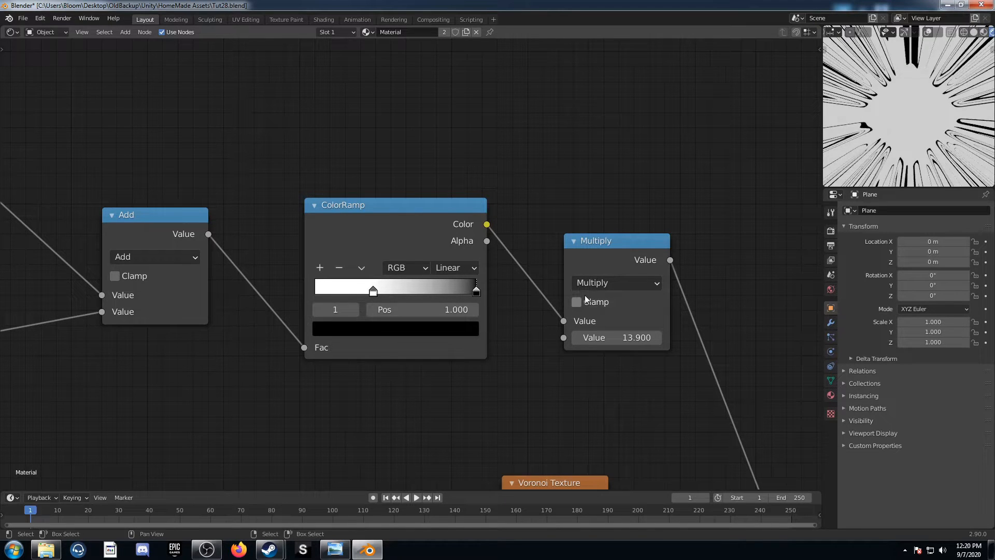
# Set the Noise Texture's Distortion to 1
pyautogui.scroll(-4, 413, 400)
pyautogui.moveTo(383, 431); pyautogui.dragTo(404, 209, button='middle')
pyautogui.scroll(-1, 516, 375)
pyautogui.moveTo(520, 379)
pyautogui.mouseDown(button='middle')
pyautogui.moveTo(553, 391)
pyautogui.moveTo(316, 318)
pyautogui.mouseUp(button='middle')
pyautogui.scroll(2, 521, 320)
pyautogui.moveTo(521, 319); pyautogui.dragTo(316, 316, button='middle')
pyautogui.click(389, 334)
pyautogui.write('0.0')
pyautogui.press('Return')
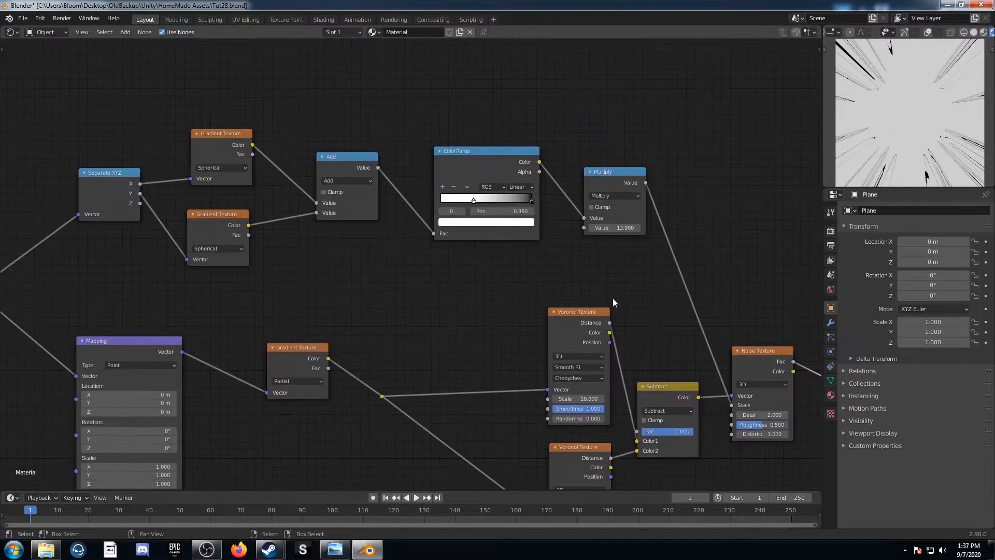
# Move the ColorRamp's white stop closer to the black stop at position 1
pyautogui.scroll(3, 613, 297)
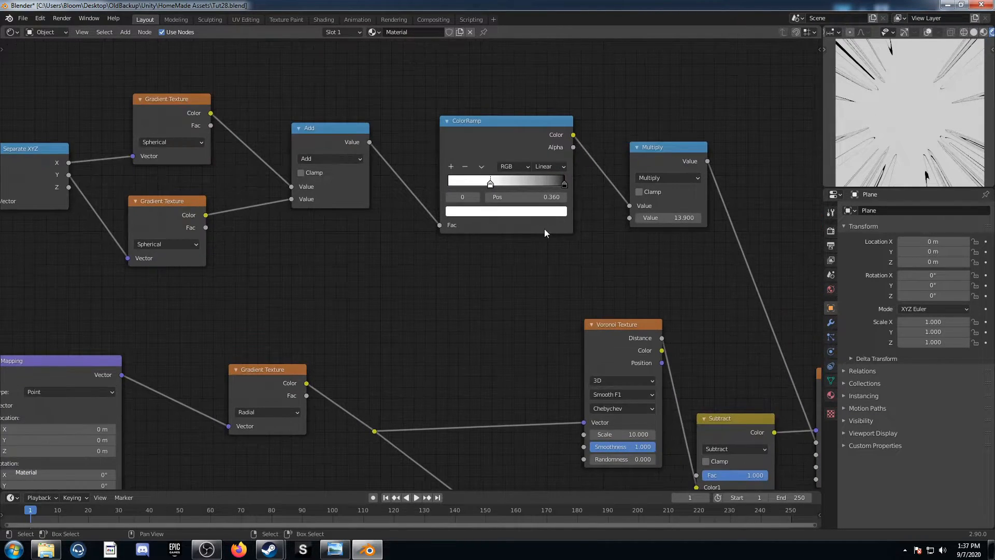
pyautogui.scroll(1, 575, 181)
pyautogui.moveTo(607, 164); pyautogui.dragTo(680, 162)
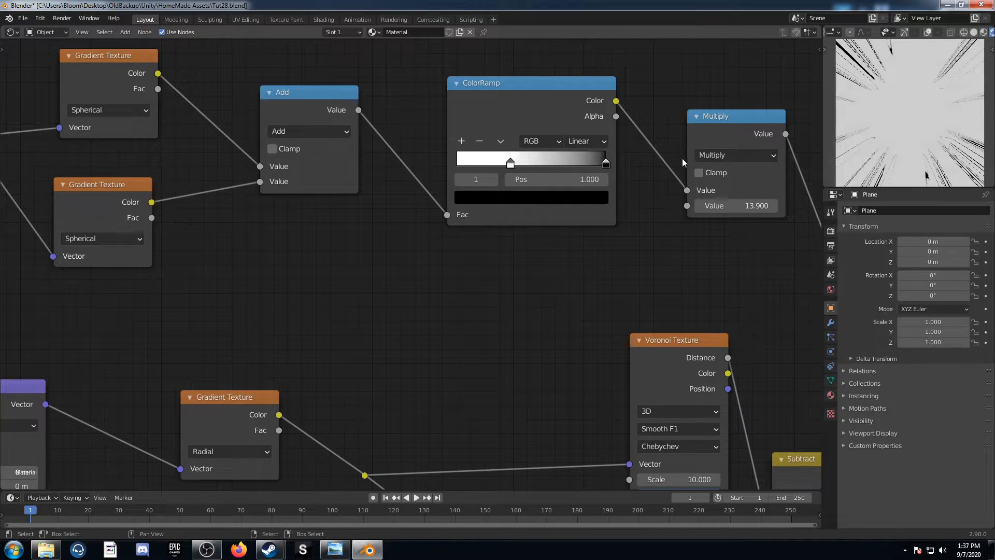
pyautogui.moveTo(508, 166); pyautogui.dragTo(531, 166)
# Review the radial pattern's node tree, including the Mapping, Voronoi, Noise Texture and blending nodes
pyautogui.scroll(-2, 407, 265)
pyautogui.moveTo(238, 352); pyautogui.dragTo(444, 230, button='middle')
pyautogui.moveTo(290, 357); pyautogui.dragTo(428, 357)
pyautogui.scroll(-4, 485, 365)
pyautogui.moveTo(548, 323); pyautogui.dragTo(412, 340, button='middle')
pyautogui.scroll(1, 504, 342)
pyautogui.moveTo(551, 275)
pyautogui.mouseDown(button='middle')
pyautogui.moveTo(450, 270)
pyautogui.moveTo(337, 292)
pyautogui.mouseUp(button='middle')
pyautogui.moveTo(197, 245); pyautogui.dragTo(496, 287, button='middle')
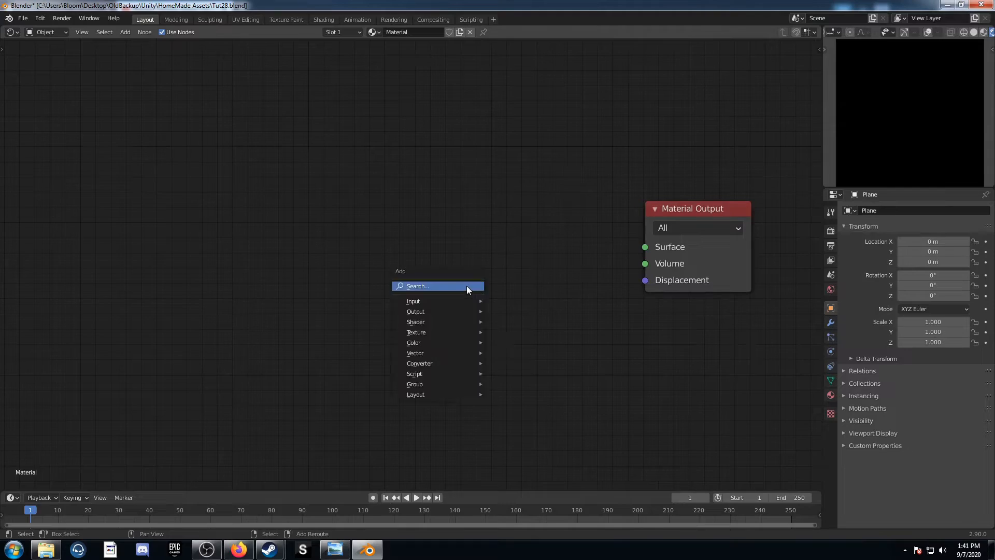
# Add a Voronoi Texture node before the Material Output for the sixth pattern
pyautogui.click(467, 285)
pyautogui.write('voro')
pyautogui.press('Return')
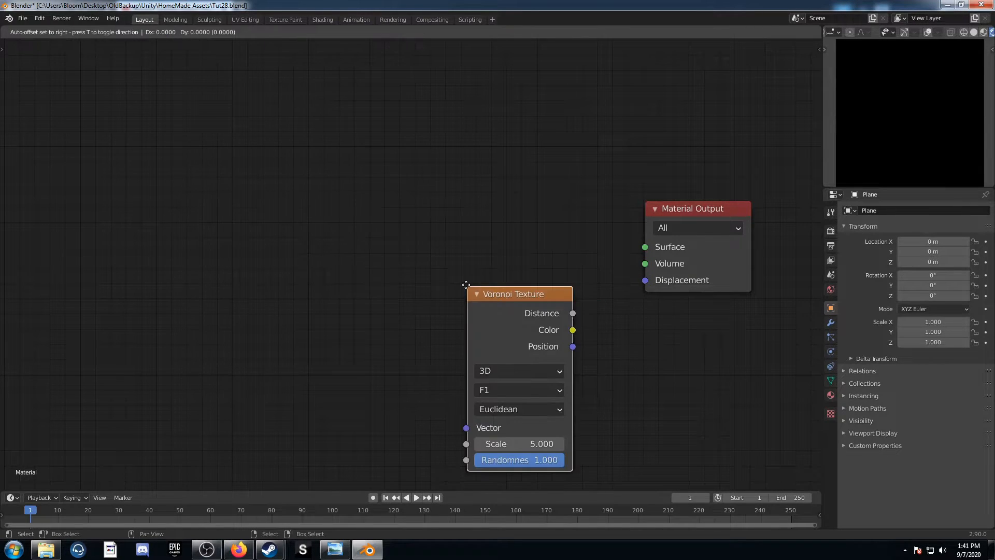
pyautogui.click(370, 252)
# Set the Voronoi Texture to F2 with Manhattan distance and a Randomness of 0.25
pyautogui.click(428, 353)
pyautogui.click(430, 385)
pyautogui.click(428, 372)
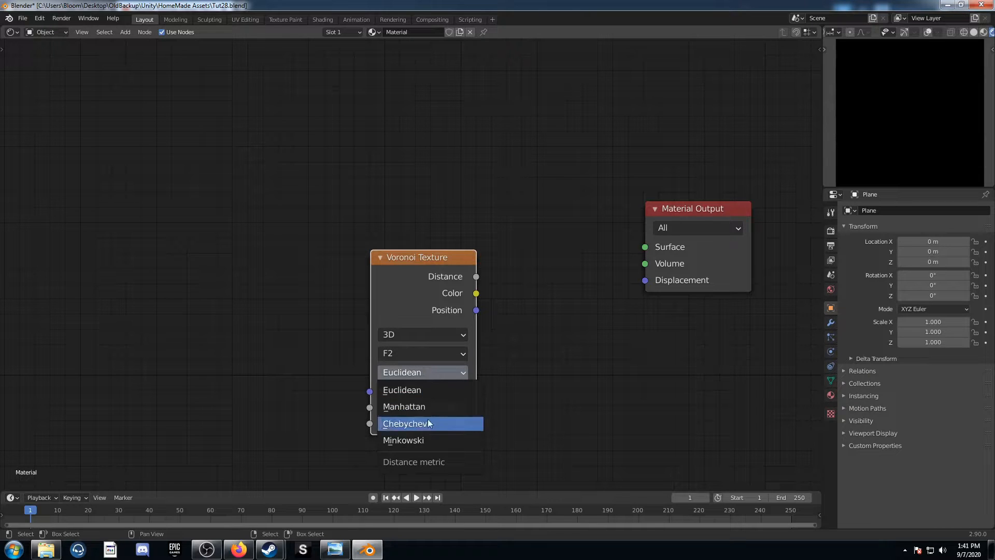
pyautogui.click(439, 407)
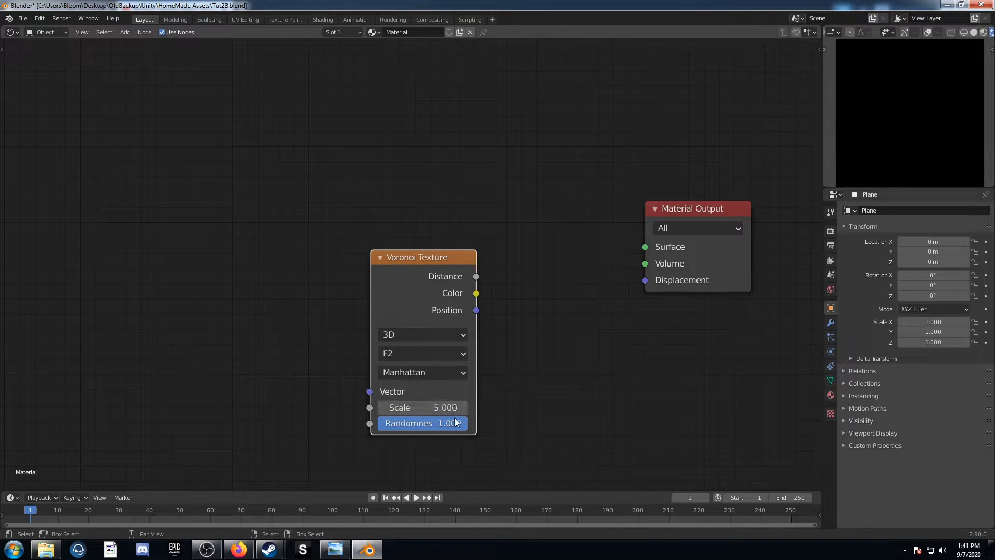
pyautogui.click(458, 423)
pyautogui.write('.250')
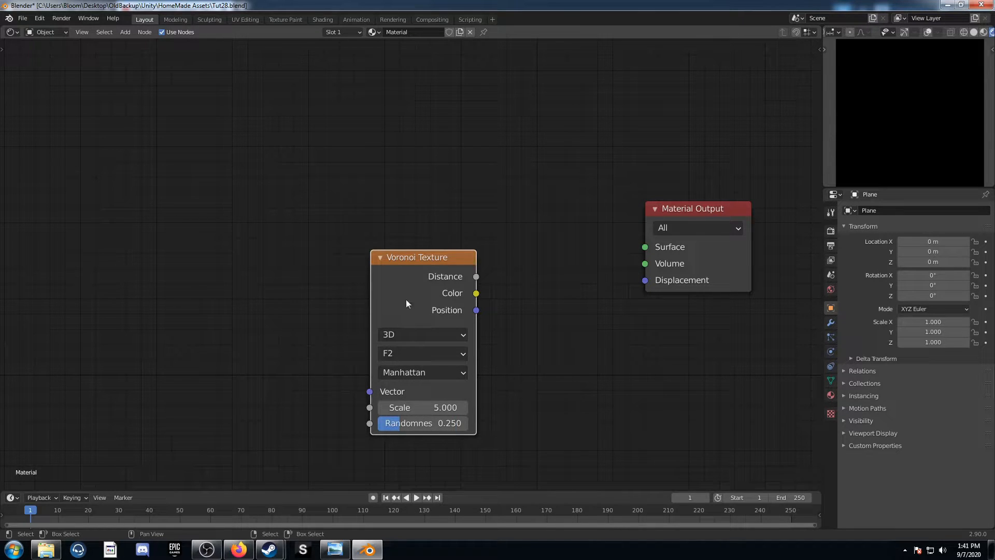
# Add Texture Coordinate and Mapping nodes ahead of the Voronoi Texture, and connect the Object output to the Mapping's Vector
pyautogui.moveTo(406, 299); pyautogui.dragTo(441, 244)
pyautogui.scroll(-2, 443, 241)
pyautogui.hotkey('ctrl', 't')
pyautogui.moveTo(357, 286); pyautogui.dragTo(496, 252, button='middle')
pyautogui.moveTo(343, 234); pyautogui.dragTo(382, 218)
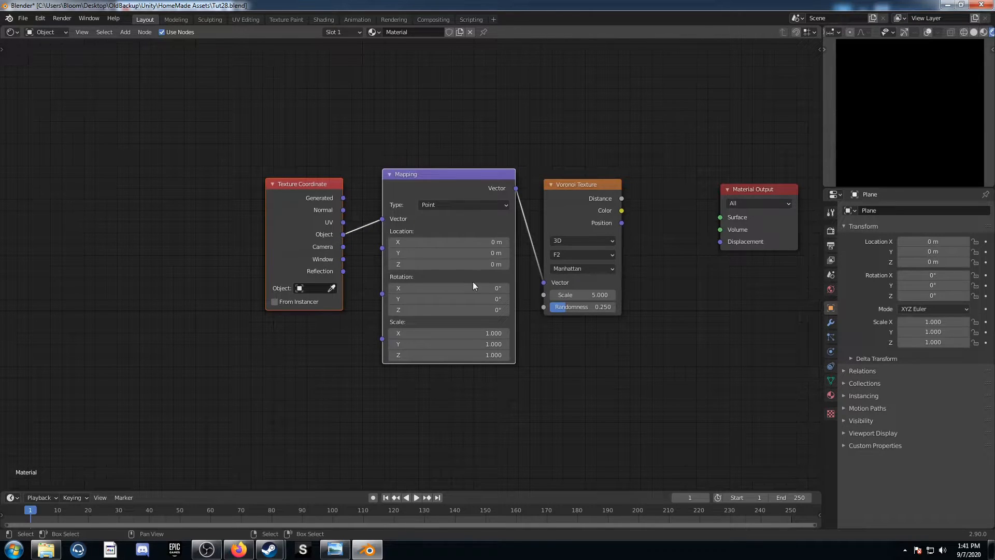
# Preview the Voronoi Texture's Distance through a Viewer node and tidy the output nodes' placement
pyautogui.moveTo(473, 281); pyautogui.dragTo(299, 334, button='middle')
pyautogui.keyDown('ctrl'); pyautogui.keyDown('shift'); pyautogui.click(422, 237); pyautogui.keyUp('shift'); pyautogui.keyUp('ctrl')
pyautogui.moveTo(578, 217); pyautogui.dragTo(496, 221)
pyautogui.moveTo(592, 256); pyautogui.dragTo(701, 238, button='middle')
pyautogui.moveTo(701, 238); pyautogui.dragTo(748, 191)
# Move the Texture Coordinate and Mapping nodes away from the Voronoi Texture to make room between them
pyautogui.moveTo(444, 256); pyautogui.dragTo(540, 246, button='middle')
pyautogui.moveTo(277, 159); pyautogui.dragTo(498, 374)
pyautogui.press('g')
pyautogui.click(248, 370)
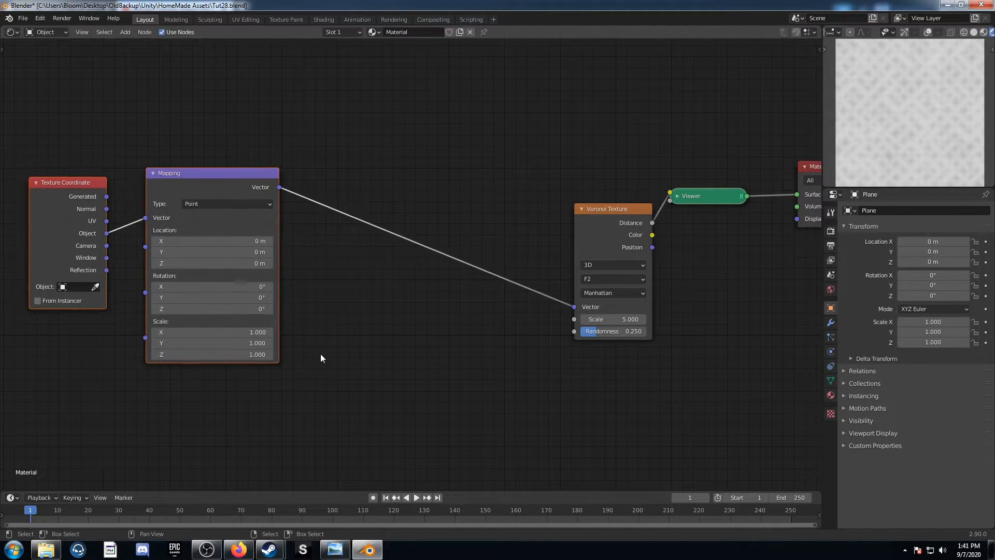
# Duplicate the Voronoi Texture onto the link after Mapping and connect its Distance to the original Voronoi's Vector
pyautogui.moveTo(312, 362); pyautogui.dragTo(423, 356, button='middle')
pyautogui.scroll(-2, 422, 353)
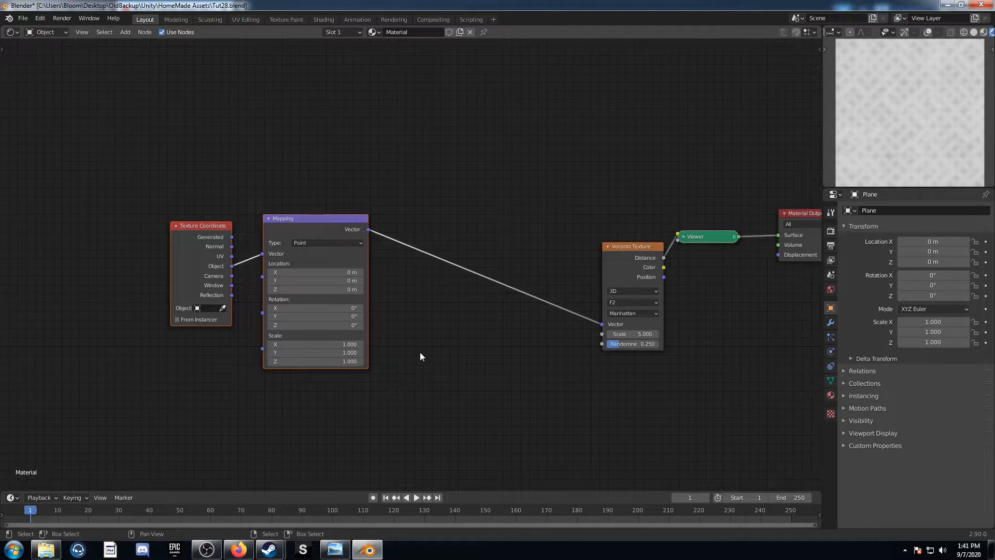
pyautogui.hotkey('shift', 'd')
pyautogui.click(475, 227)
pyautogui.moveTo(524, 238); pyautogui.dragTo(601, 324)
# Set the duplicated Voronoi Texture to Distance To Edge with a Scale of 1 and a Randomness of 0
pyautogui.scroll(1, 504, 298)
pyautogui.click(505, 285)
pyautogui.click(505, 337)
pyautogui.moveTo(512, 403); pyautogui.dragTo(430, 420, button='middle')
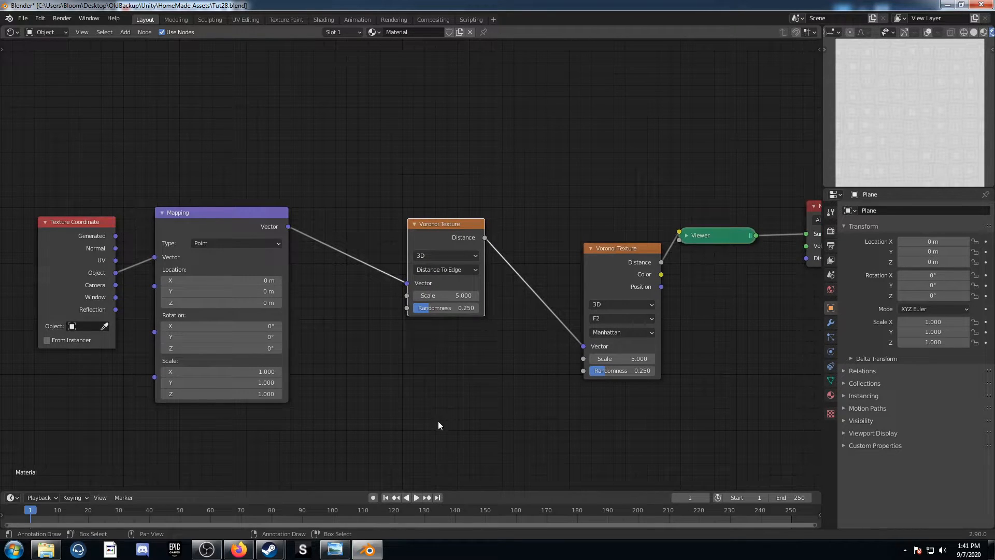
pyautogui.click(459, 295)
pyautogui.write('1')
pyautogui.press('Tab')
pyautogui.write('0')
pyautogui.press('Return')
# Move the Texture Coordinate node aside and add a Gradient Texture node above the Mapping node
pyautogui.press('Home')
pyautogui.moveTo(235, 325); pyautogui.dragTo(167, 235)
pyautogui.hotkey('shift', 'a')
pyautogui.click(300, 189)
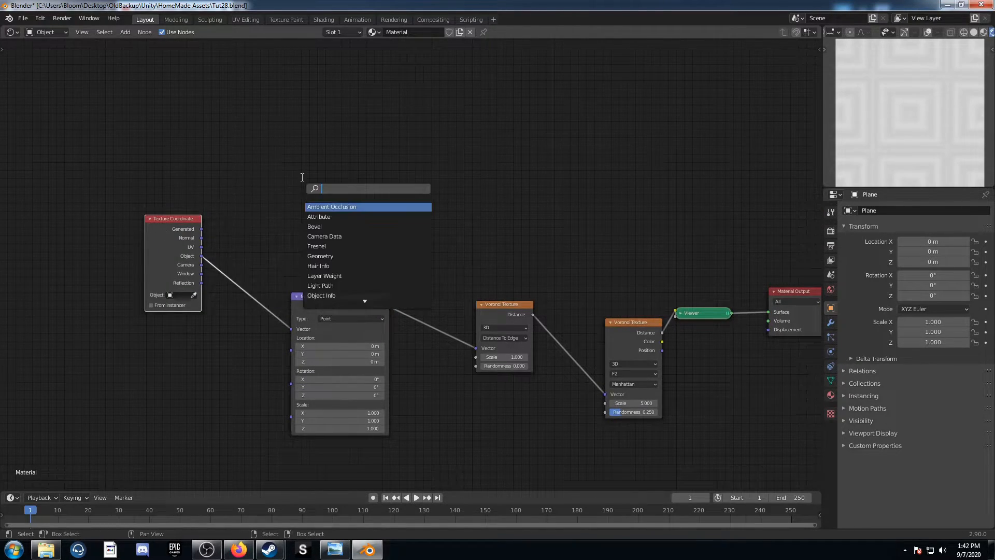
pyautogui.write('grad')
pyautogui.press('Return')
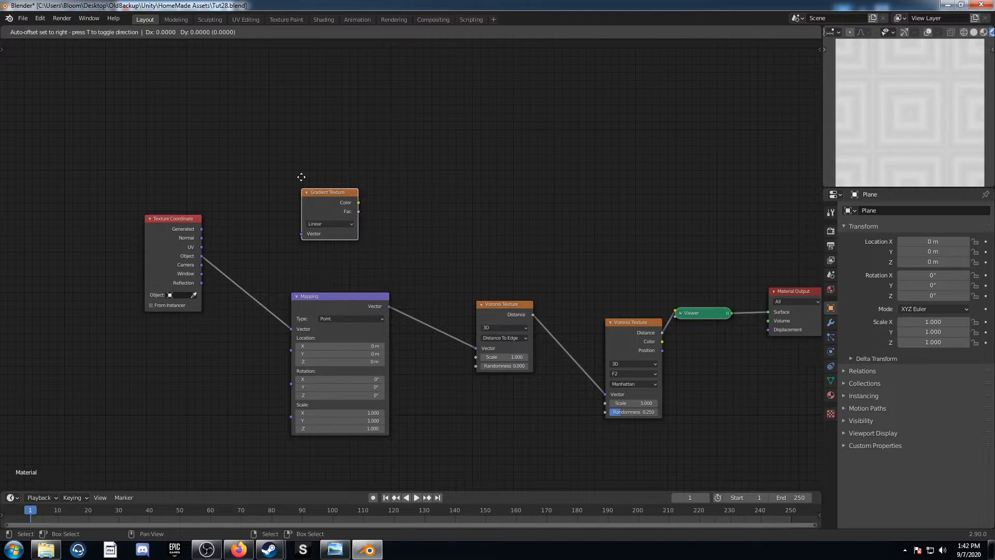
pyautogui.click(329, 140)
# Connect the Object coordinates to the Gradient Texture's Vector, set its type to Spherical and preview it
pyautogui.moveTo(202, 256); pyautogui.dragTo(325, 186)
pyautogui.click(353, 175)
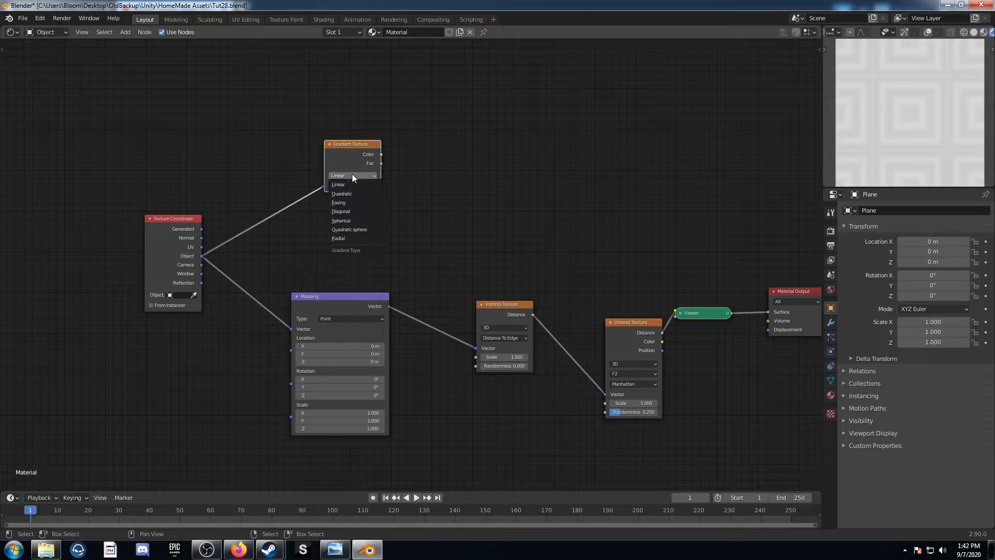
pyautogui.click(356, 220)
pyautogui.keyDown('ctrl'); pyautogui.keyDown('shift'); pyautogui.click(353, 142); pyautogui.keyUp('shift'); pyautogui.keyUp('ctrl')
pyautogui.scroll(2, 411, 180)
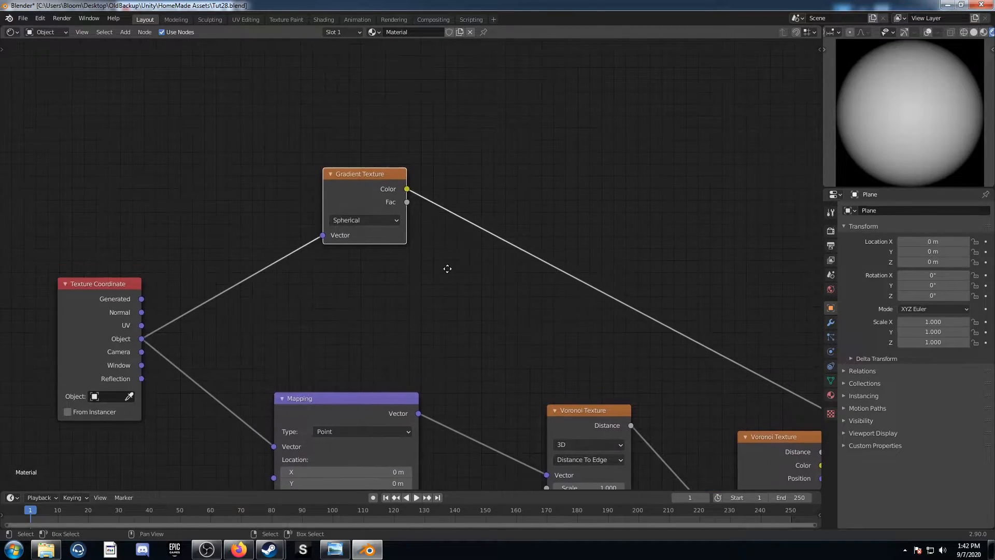
# Make room before the Gradient Texture and insert a Vector Math node on the link from the Object coordinates
pyautogui.moveTo(396, 177); pyautogui.dragTo(531, 138)
pyautogui.hotkey('shift', 'a')
pyautogui.click(430, 260)
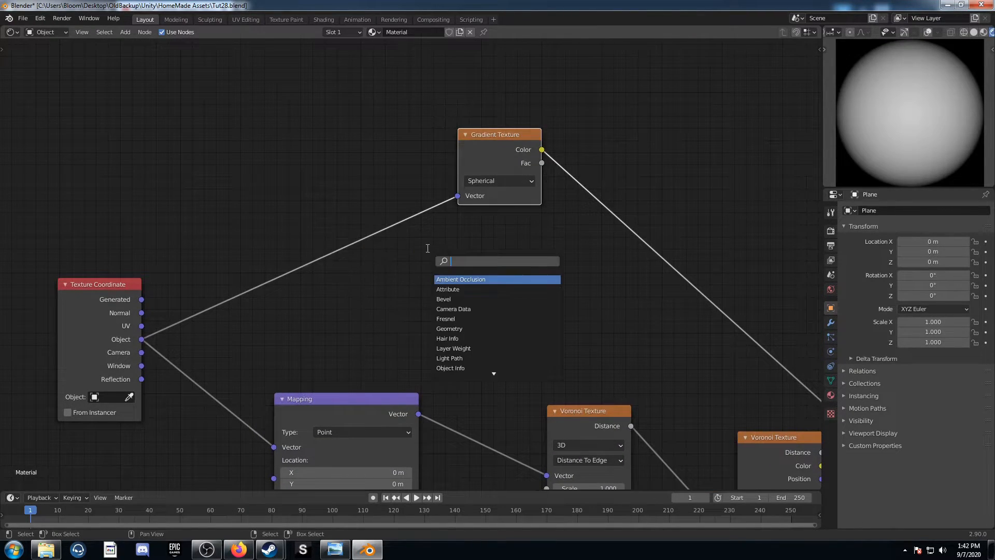
pyautogui.write('vec')
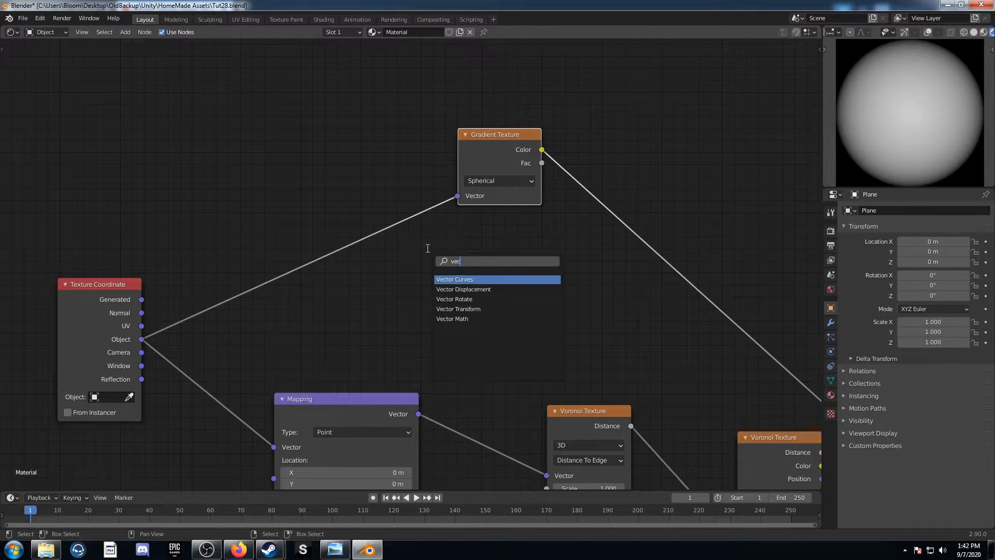
pyautogui.press('Down')
pyautogui.press('Down')
pyautogui.press('Down')
pyautogui.press('Down')
pyautogui.press('Return')
pyautogui.click(221, 157)
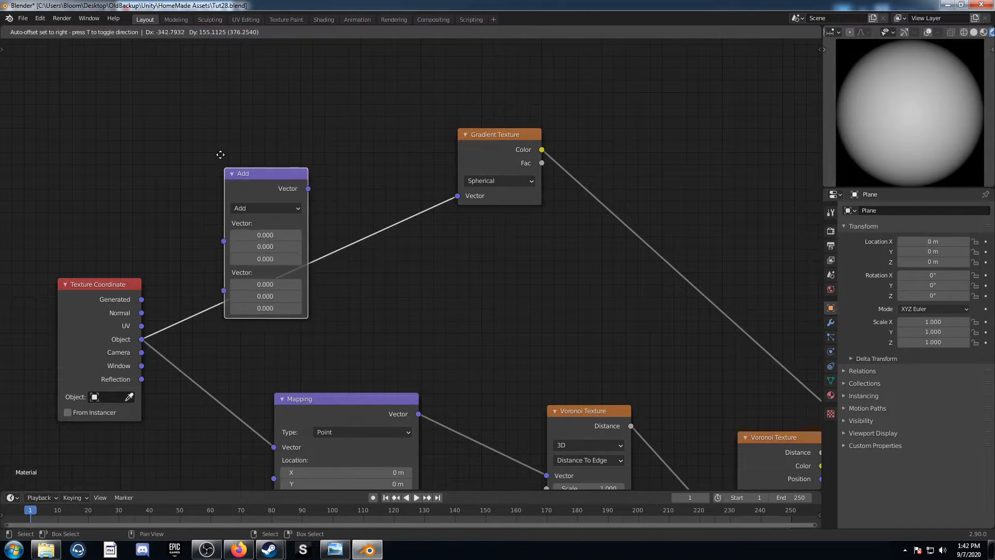
# Set the Vector Math node's operation to Scale with a value of 2
pyautogui.click(265, 208)
pyautogui.click(266, 366)
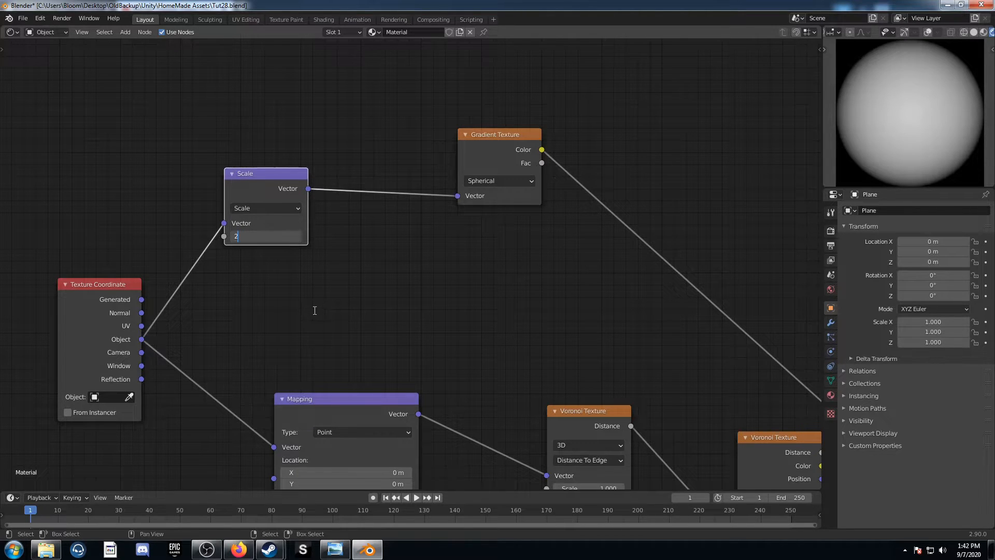
pyautogui.write('2')
pyautogui.press('Return')
# Duplicate the Scale node onto the link before the Gradient Texture and change the copy to Fraction
pyautogui.hotkey('shift', 'd')
pyautogui.click(401, 165)
pyautogui.click(380, 190)
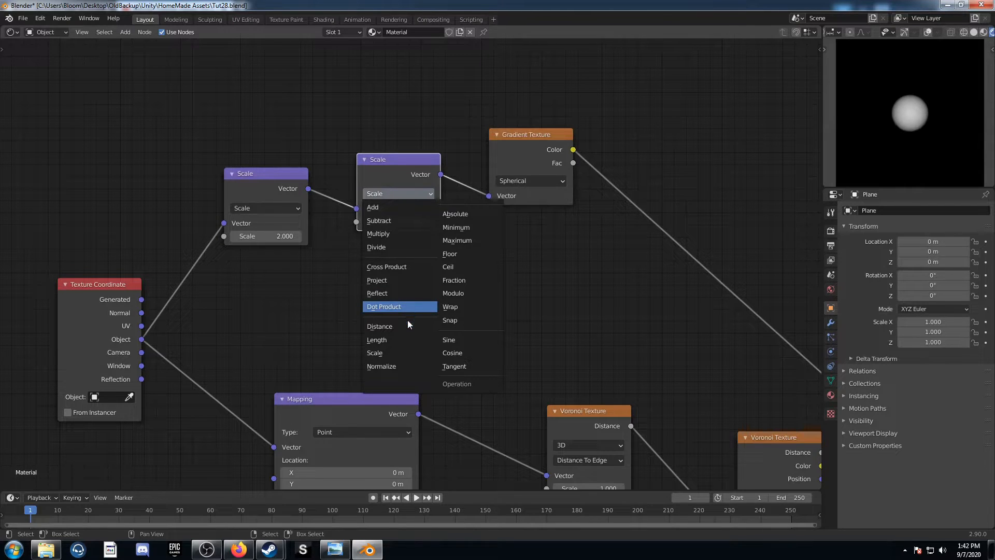
pyautogui.click(460, 283)
# Duplicate the Fraction node onto the link after it and set the copy to Add with X and Y at -0.5
pyautogui.hotkey('shift', 'd')
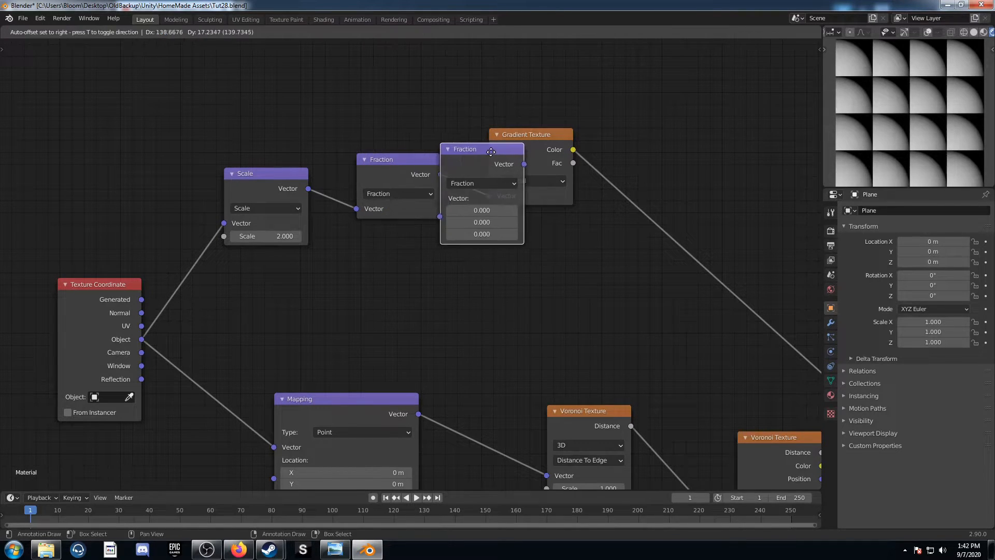
pyautogui.click(532, 157)
pyautogui.click(522, 180)
pyautogui.click(524, 196)
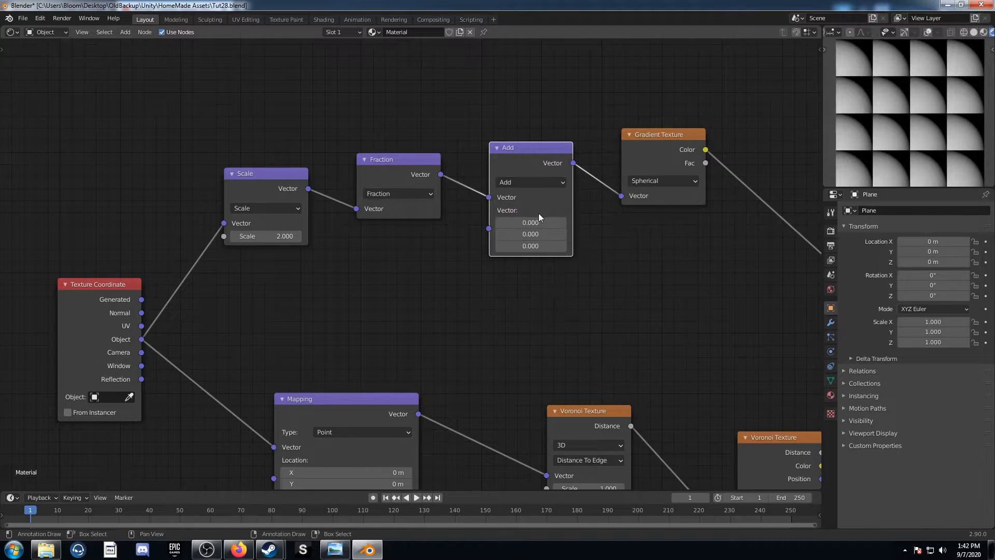
pyautogui.moveTo(530, 223); pyautogui.dragTo(507, 234)
# Insert a ColorRamp node between the Gradient Texture and the Viewer
pyautogui.moveTo(617, 246); pyautogui.dragTo(432, 281, button='middle')
pyautogui.scroll(-3, 432, 281)
pyautogui.moveTo(514, 326); pyautogui.dragTo(461, 313, button='middle')
pyautogui.hotkey('shift', 'a')
pyautogui.click(462, 313)
pyautogui.write('color')
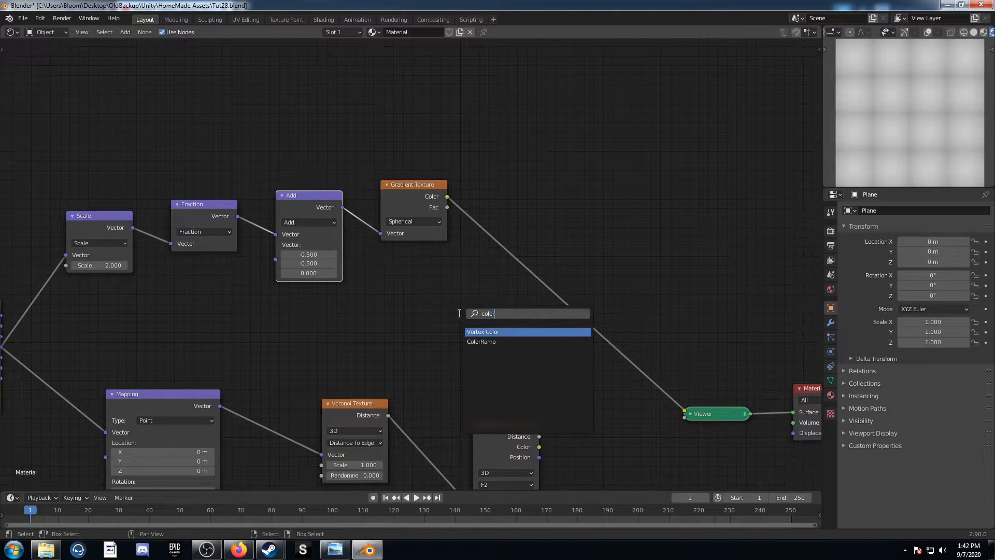
pyautogui.press('Down')
pyautogui.press('Return')
pyautogui.click(483, 220)
# Set the ColorRamp's black stop position to 0.4 and its white stop position to 0.7
pyautogui.click(546, 287)
pyautogui.write('0.0')
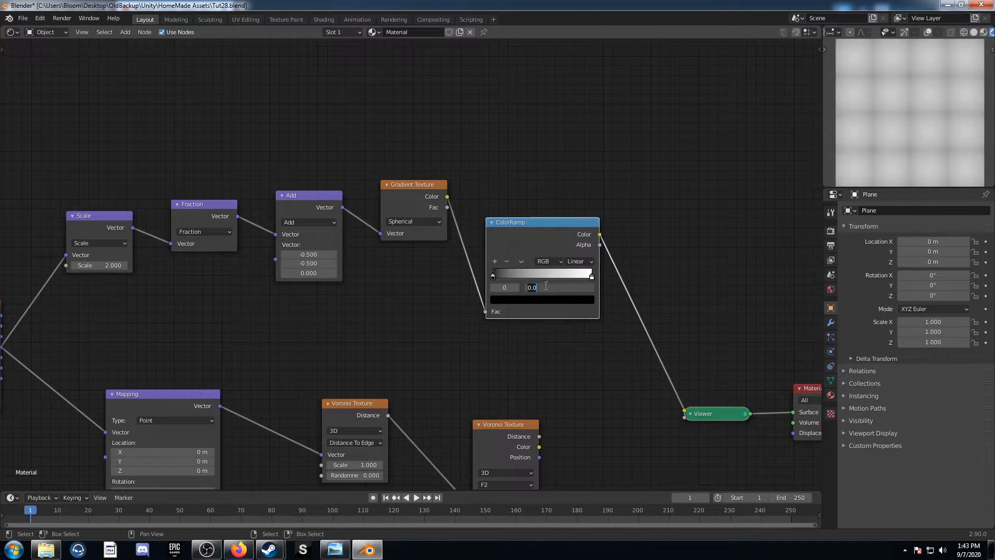
pyautogui.write('.4')
pyautogui.press('Return')
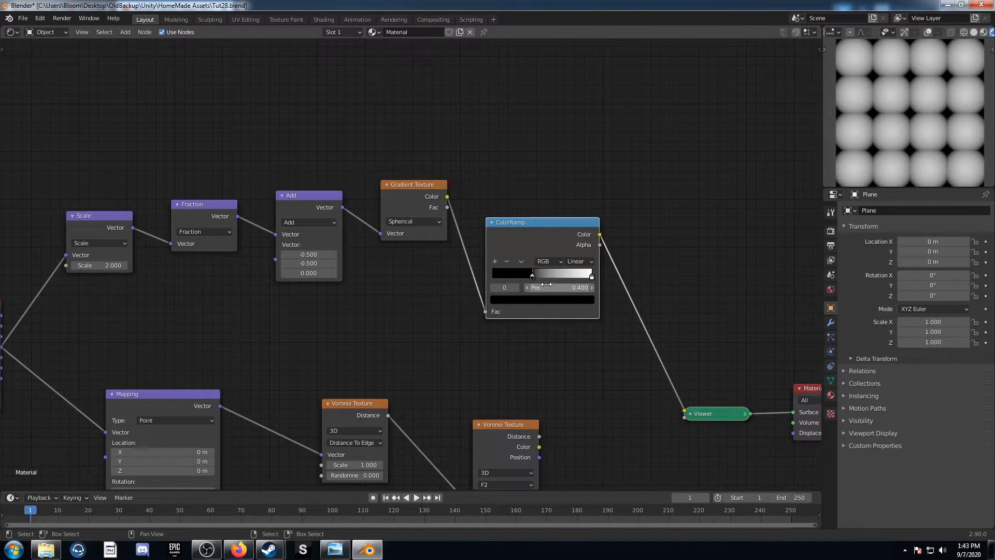
pyautogui.click(590, 277)
pyautogui.click(572, 288)
pyautogui.press('Return')
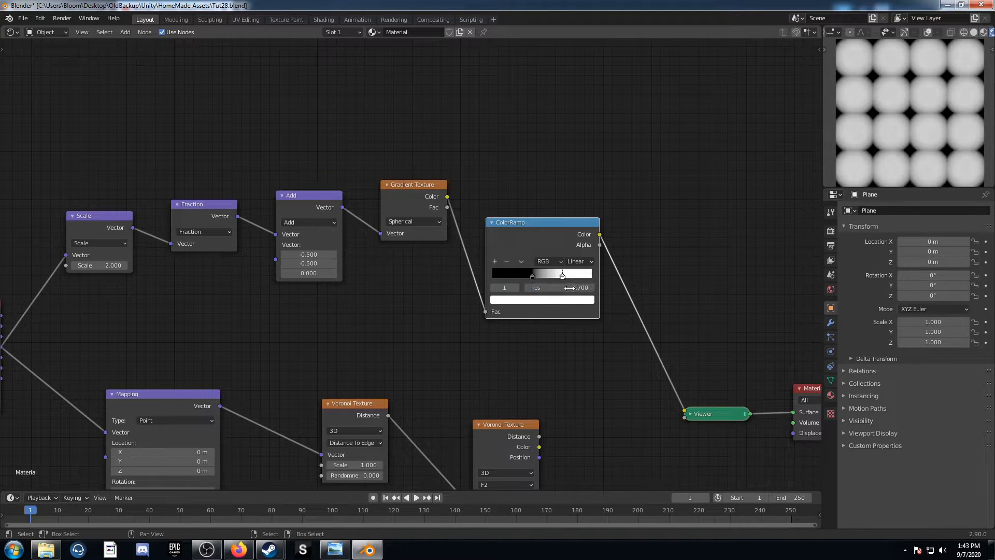
# Insert a Math node between the ColorRamp and the Viewer
pyautogui.hotkey('shift', 'a')
pyautogui.click(623, 364)
pyautogui.write('math')
pyautogui.press('Return')
pyautogui.click(623, 258)
# Set the Math node's operation to Multiply with a value of 5.6
pyautogui.click(670, 296)
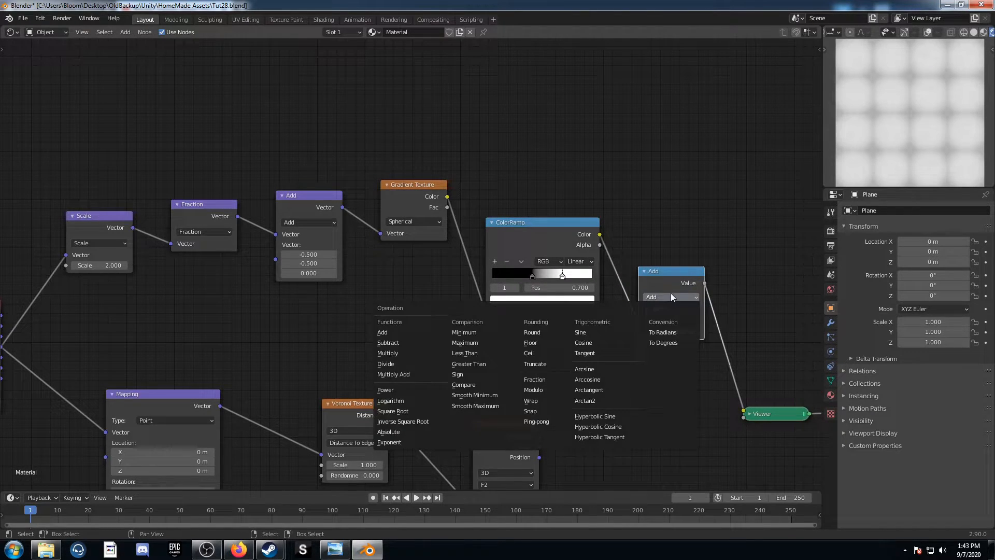
pyautogui.click(419, 353)
pyautogui.click(671, 332)
pyautogui.write('0.5')
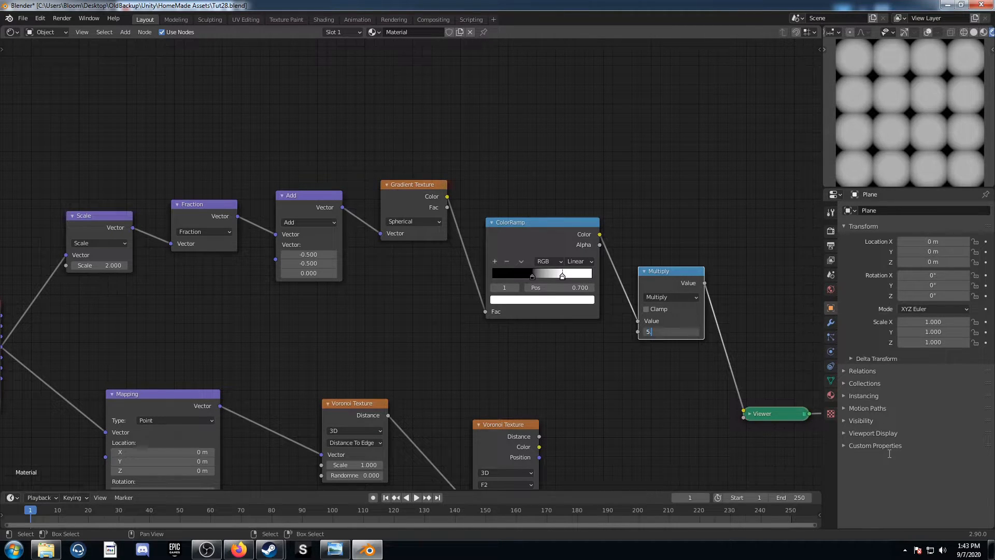
pyautogui.press('Return')
# Connect the Multiply result to the F2 Voronoi Texture's Scale and preview that Voronoi's Distance
pyautogui.scroll(-2, 529, 402)
pyautogui.moveTo(528, 401); pyautogui.dragTo(477, 323, button='middle')
pyautogui.moveTo(627, 222); pyautogui.dragTo(428, 424)
pyautogui.keyDown('ctrl'); pyautogui.keyDown('shift'); pyautogui.click(438, 357); pyautogui.keyUp('shift'); pyautogui.keyUp('ctrl')
pyautogui.scroll(3, 529, 404)
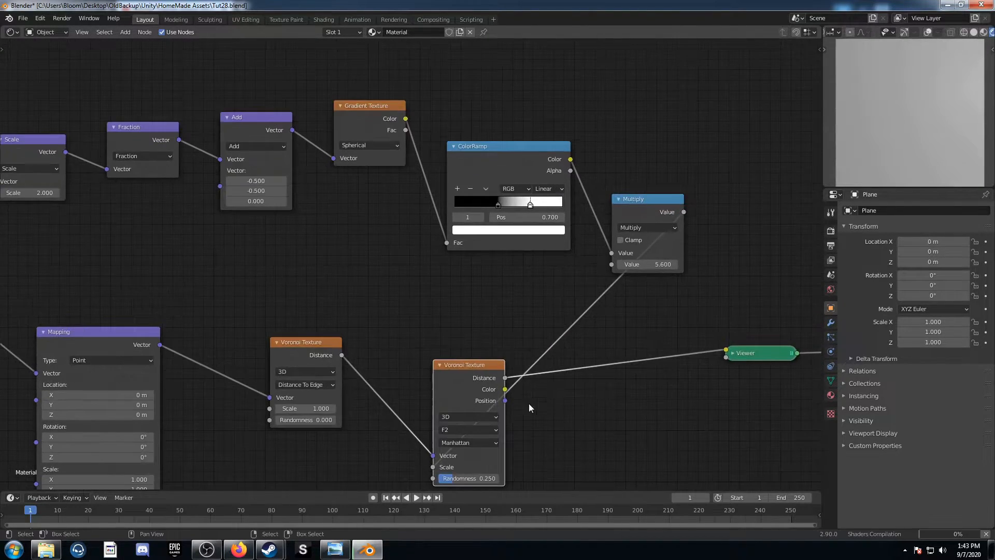
# Insert a MixRGB node after the F2 Voronoi Texture and duplicate it onto the link to the Viewer
pyautogui.moveTo(529, 403); pyautogui.dragTo(430, 321, button='middle')
pyautogui.scroll(5, 514, 346)
pyautogui.hotkey('shift', 'a')
pyautogui.click(516, 353)
pyautogui.write('mix')
pyautogui.press('Return')
pyautogui.click(495, 266)
pyautogui.hotkey('shift', 'd')
pyautogui.click(715, 251)
# Set the first Mix node's blend mode to Color Burn with black as Color2
pyautogui.click(594, 318)
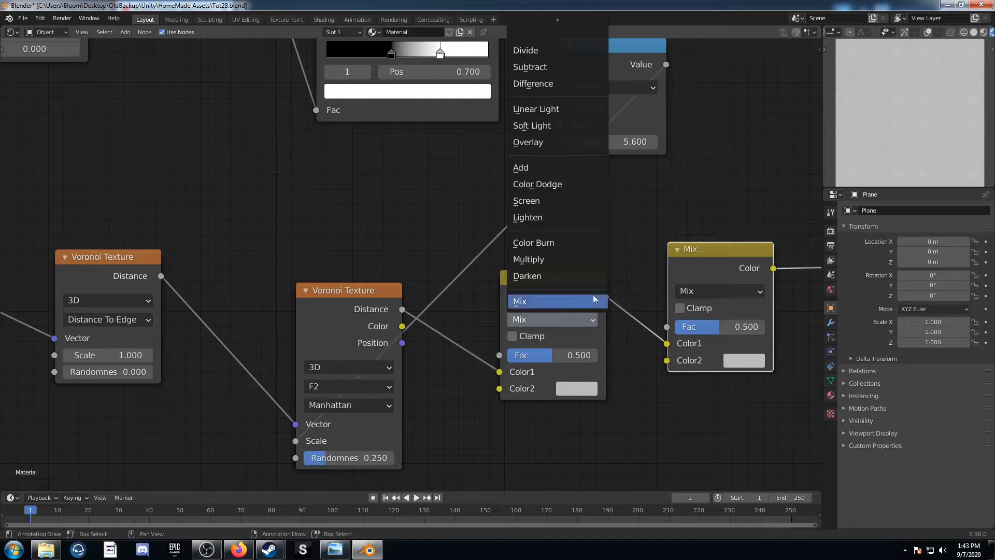
pyautogui.click(581, 243)
pyautogui.click(577, 388)
pyautogui.scroll(-8, 610, 244)
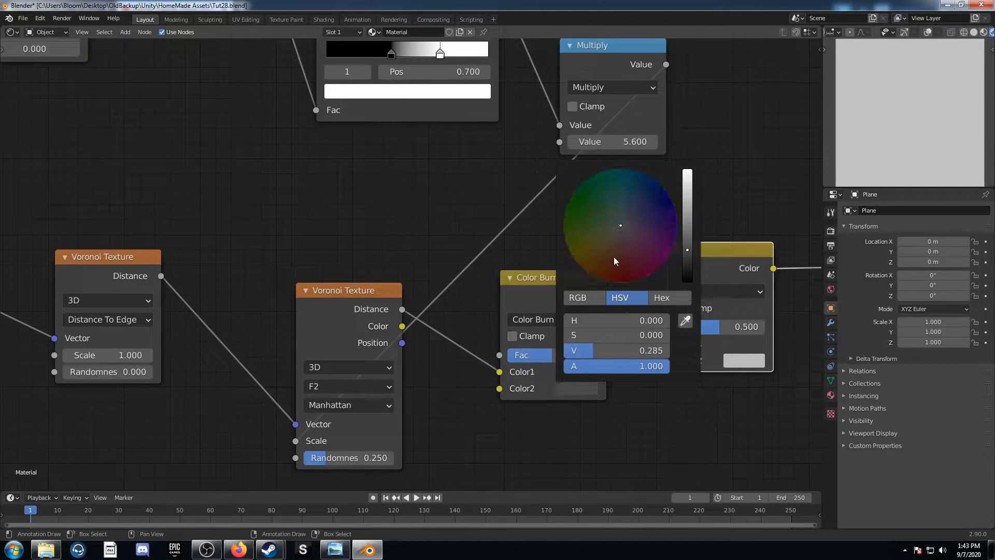
# Set the second Mix node's blend mode to Color Dodge with white as Color2
pyautogui.click(726, 294)
pyautogui.click(724, 156)
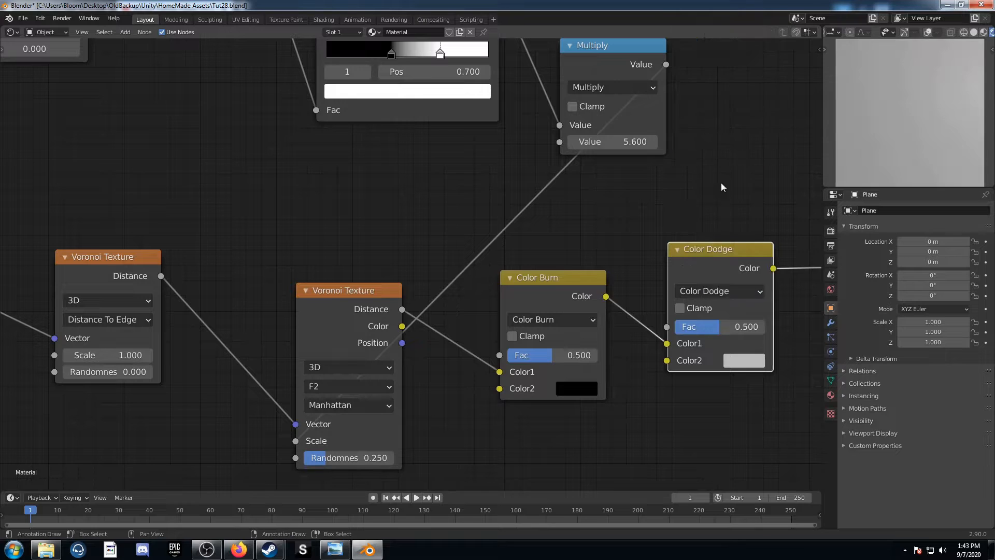
pyautogui.click(742, 361)
pyautogui.scroll(5, 780, 207)
# Set the Color Burn node's Fac to 0.9 and the Color Dodge node's Fac to 1
pyautogui.click(536, 359)
pyautogui.press('BackSpace')
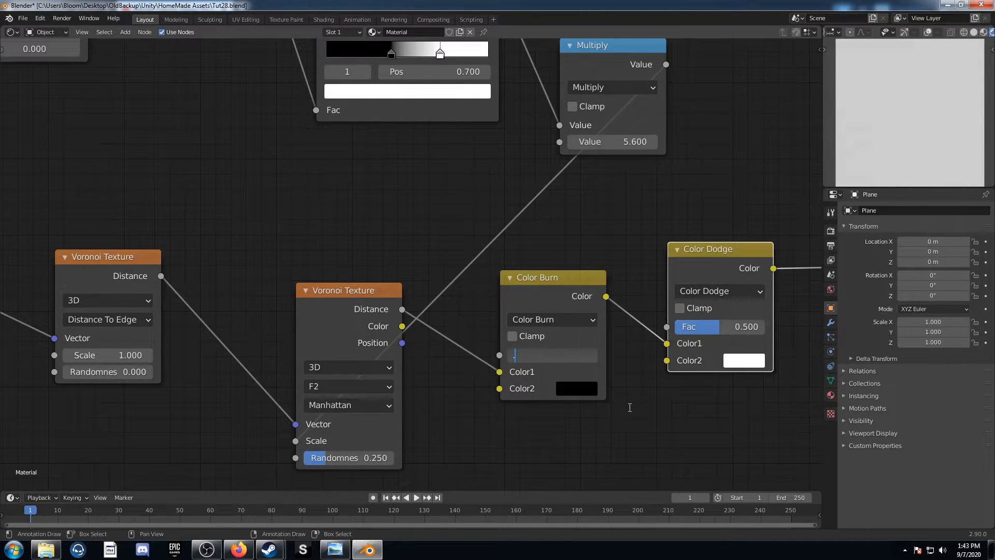
pyautogui.press('Return')
pyautogui.moveTo(718, 326); pyautogui.dragTo(762, 331)
pyautogui.scroll(-2, 590, 421)
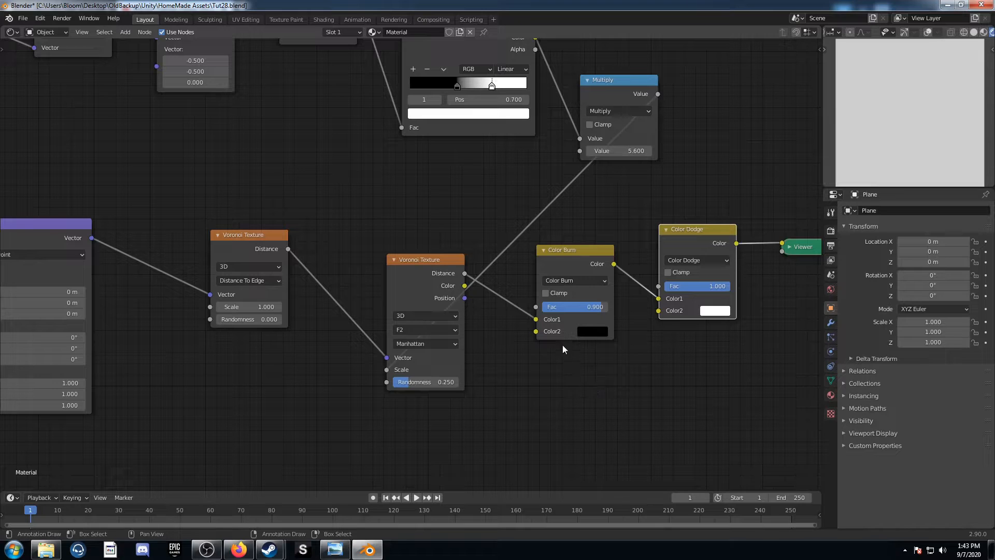
# Raise the Color Burn node's Fac to 0.99
pyautogui.click(573, 307)
pyautogui.write('0.99')
pyautogui.press('Return')
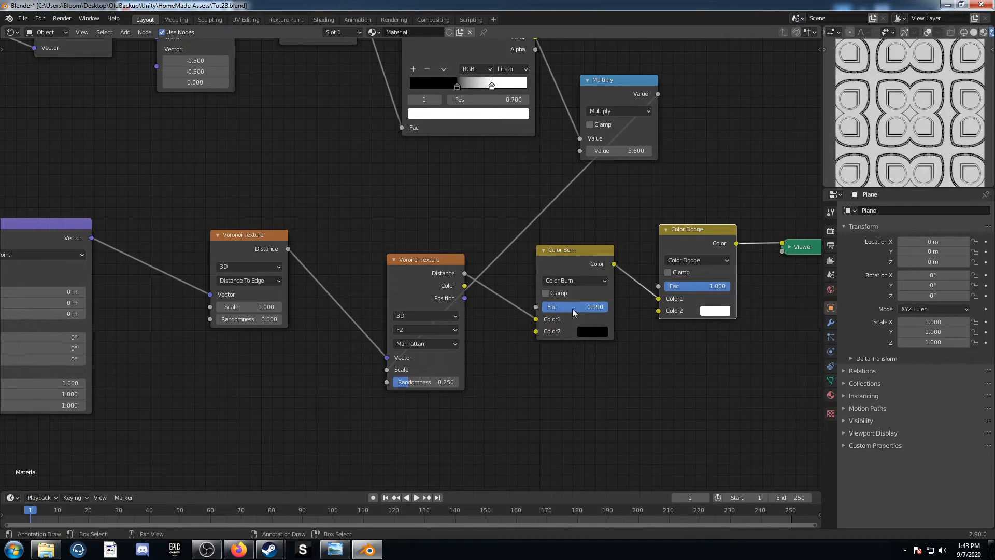
# Set the Mapping node's Z rotation to 20°
pyautogui.moveTo(522, 390); pyautogui.dragTo(515, 369, button='middle')
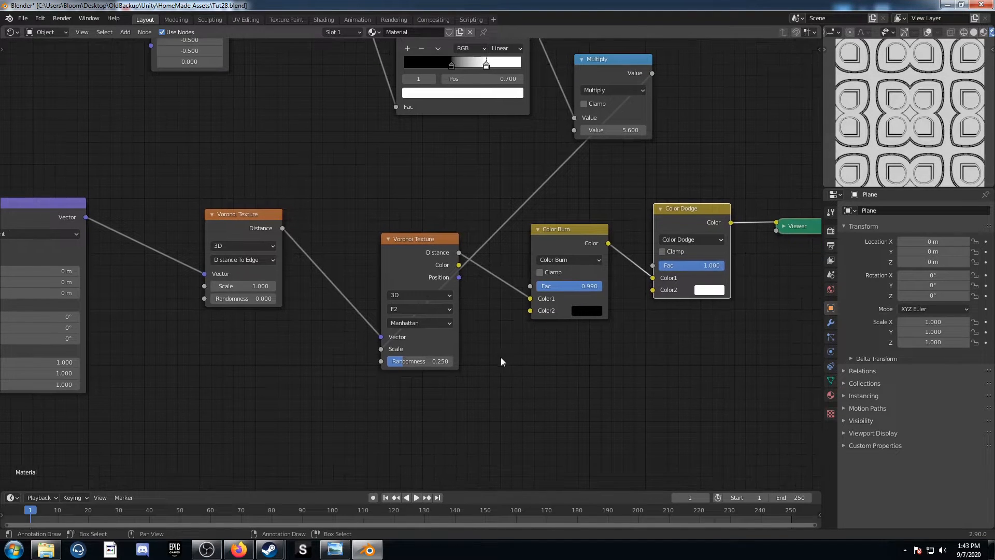
pyautogui.moveTo(421, 355); pyautogui.dragTo(526, 350, button='middle')
pyautogui.moveTo(316, 315); pyautogui.dragTo(436, 327, button='middle')
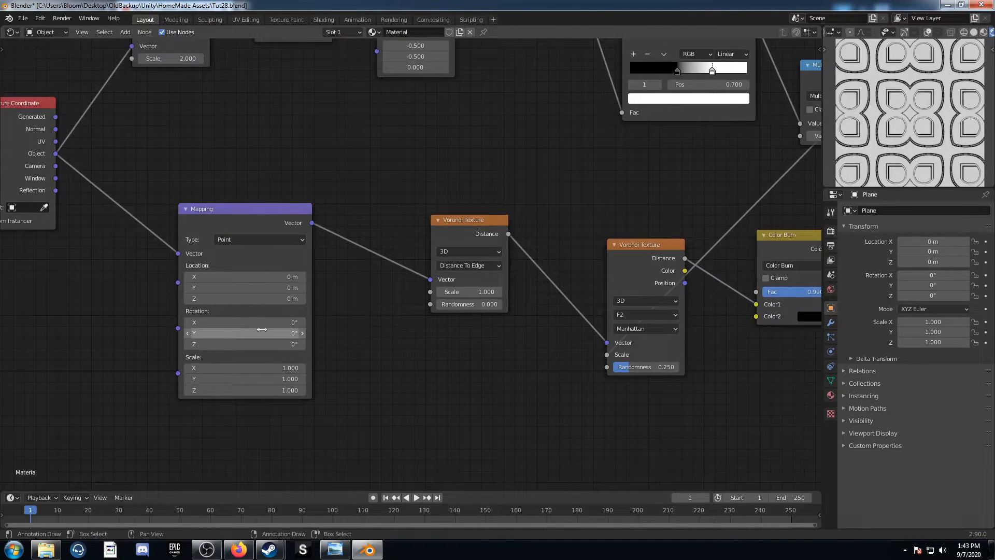
pyautogui.click(255, 344)
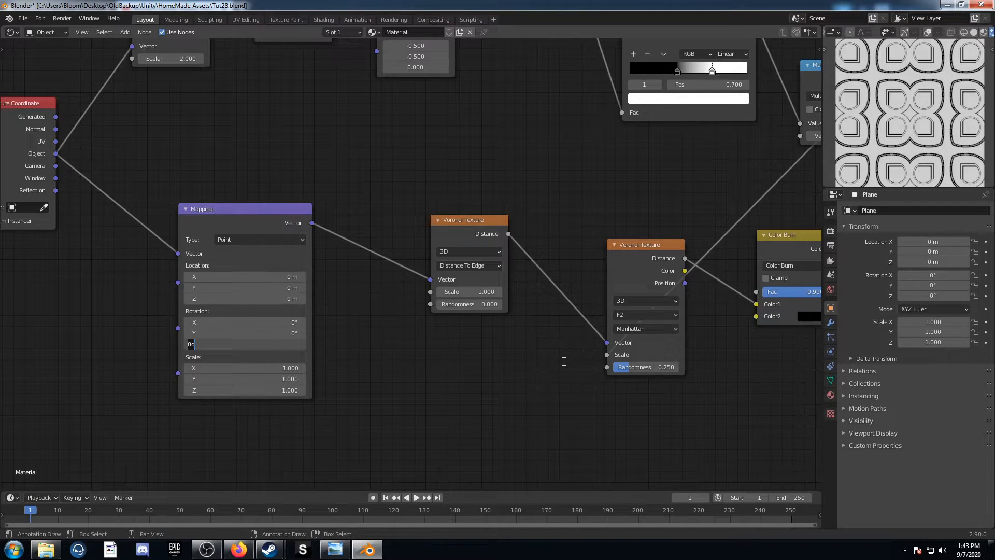
pyautogui.press('Return')
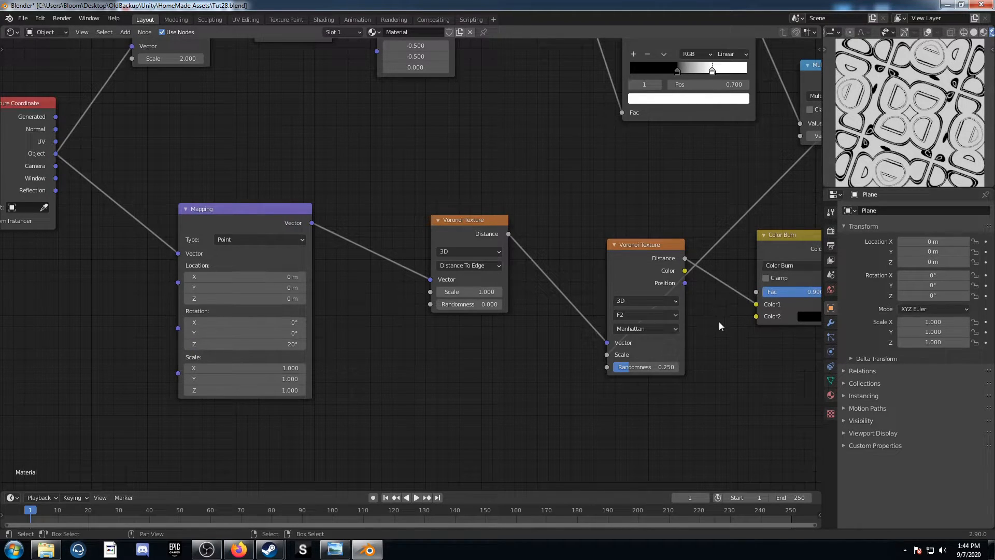
pyautogui.scroll(-4, 711, 322)
pyautogui.moveTo(680, 332); pyautogui.dragTo(620, 395, button='middle')
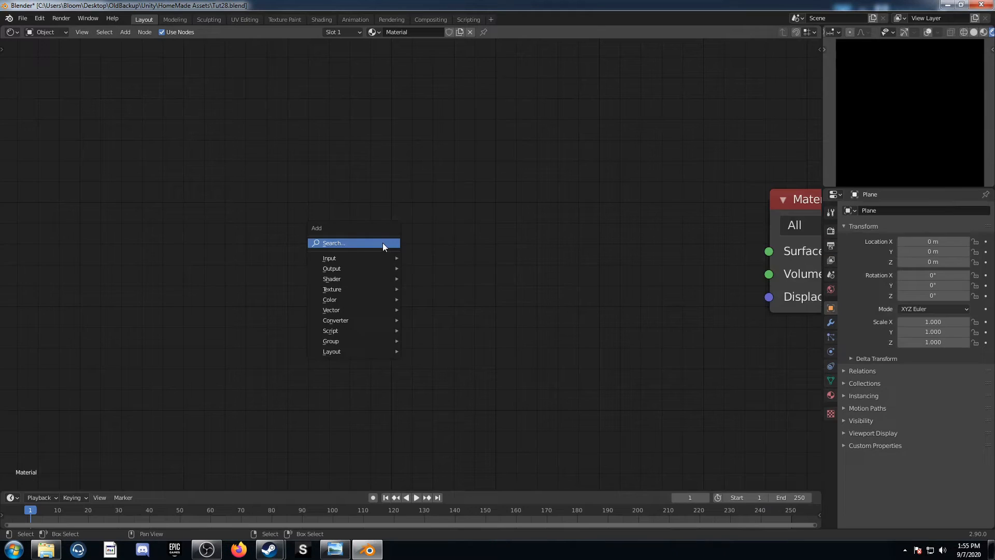
# Add a Voronoi Texture to the empty material for the seventh pattern and preview its Distance output
pyautogui.click(384, 244)
pyautogui.write('vor')
pyautogui.press('Return')
pyautogui.click(371, 149)
pyautogui.scroll(-2, 394, 178)
pyautogui.keyDown('ctrl'); pyautogui.keyDown('shift'); pyautogui.click(436, 182); pyautogui.keyUp('shift'); pyautogui.keyUp('ctrl')
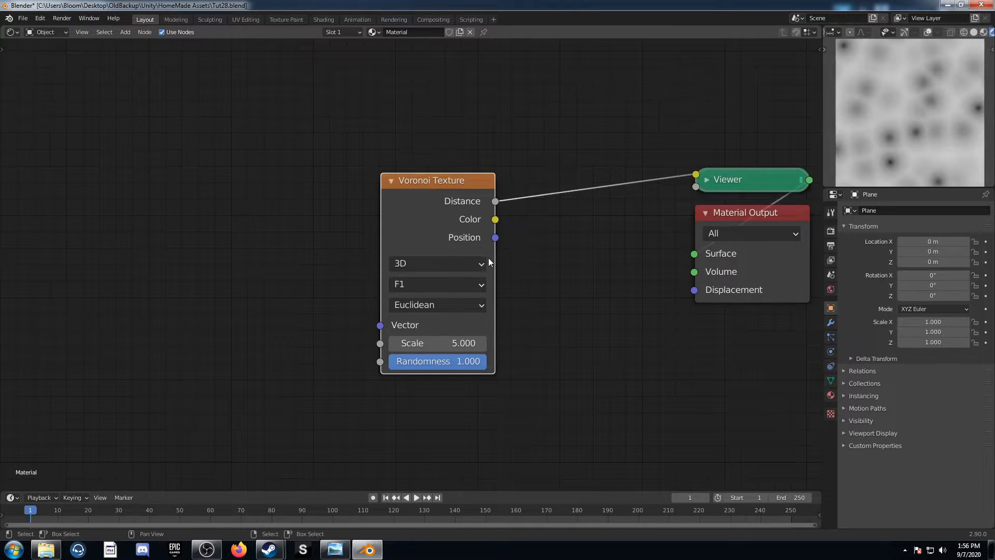
# Set the Voronoi Texture's feature to F2 and its distance metric to Minkowski
pyautogui.scroll(1, 498, 232)
pyautogui.click(437, 295)
pyautogui.click(439, 336)
pyautogui.click(441, 320)
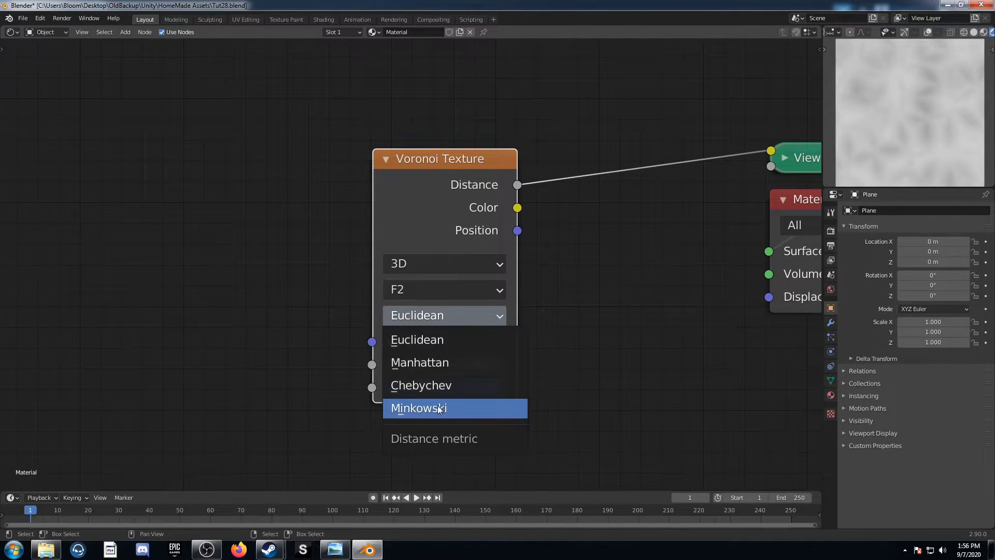
pyautogui.click(437, 406)
# Set the Voronoi Texture's Exponent to 0.7 and its Randomness to 0
pyautogui.click(444, 394)
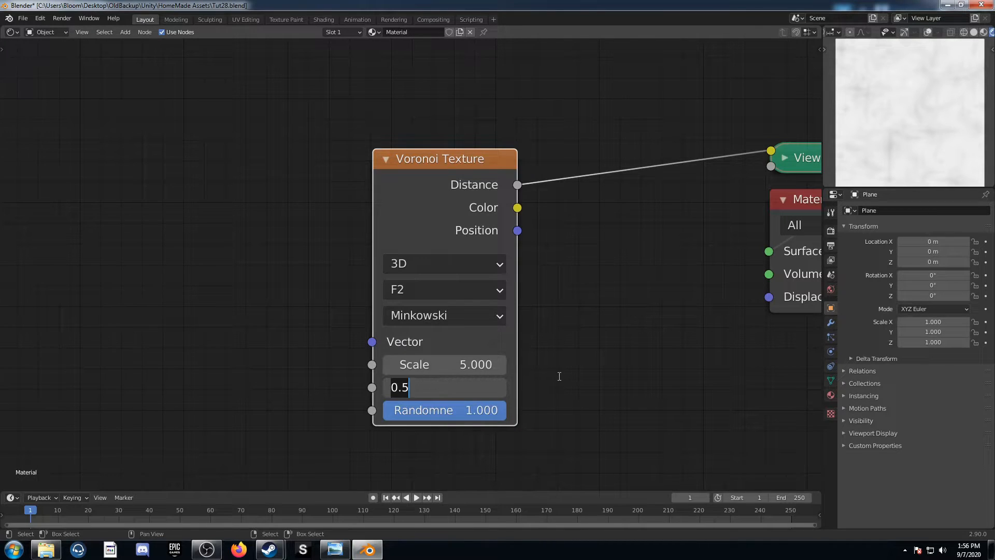
pyautogui.press('BackSpace')
pyautogui.write('7')
pyautogui.press('Tab')
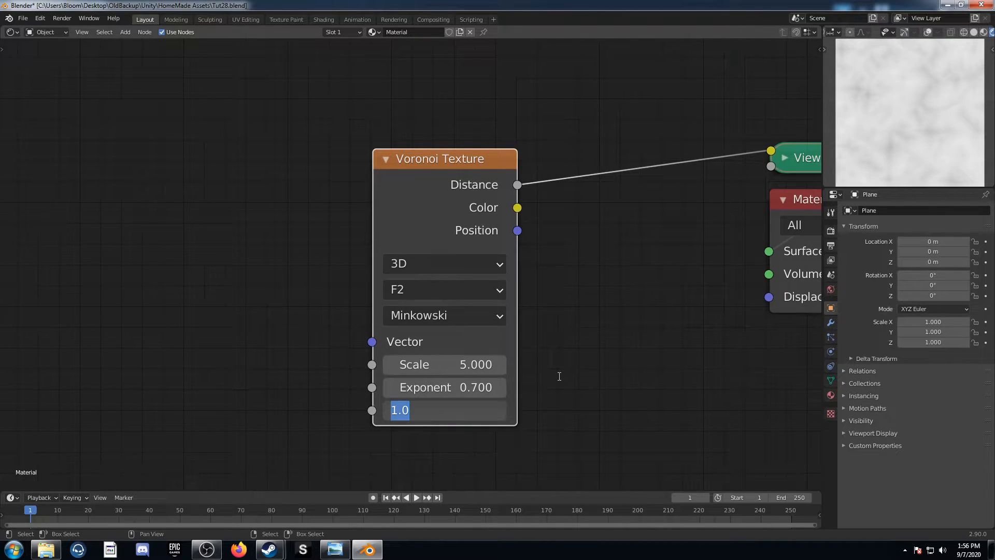
pyautogui.write('0')
pyautogui.press('Return')
# Add Texture Coordinate and Mapping nodes using Object coordinates to the Voronoi Texture, and spread them apart with Mapping placed lower
pyautogui.scroll(-2, 404, 254)
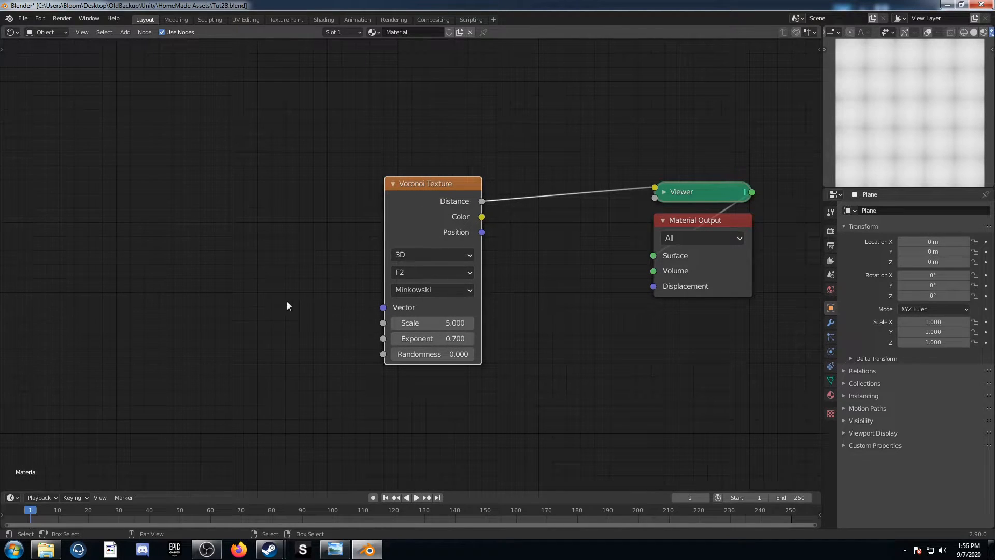
pyautogui.hotkey('ctrl', 't')
pyautogui.moveTo(393, 296); pyautogui.dragTo(497, 277, button='middle')
pyautogui.moveTo(368, 227); pyautogui.dragTo(416, 208)
pyautogui.scroll(-2, 385, 297)
pyautogui.moveTo(393, 319); pyautogui.dragTo(421, 340, button='middle')
pyautogui.moveTo(396, 221); pyautogui.dragTo(390, 338)
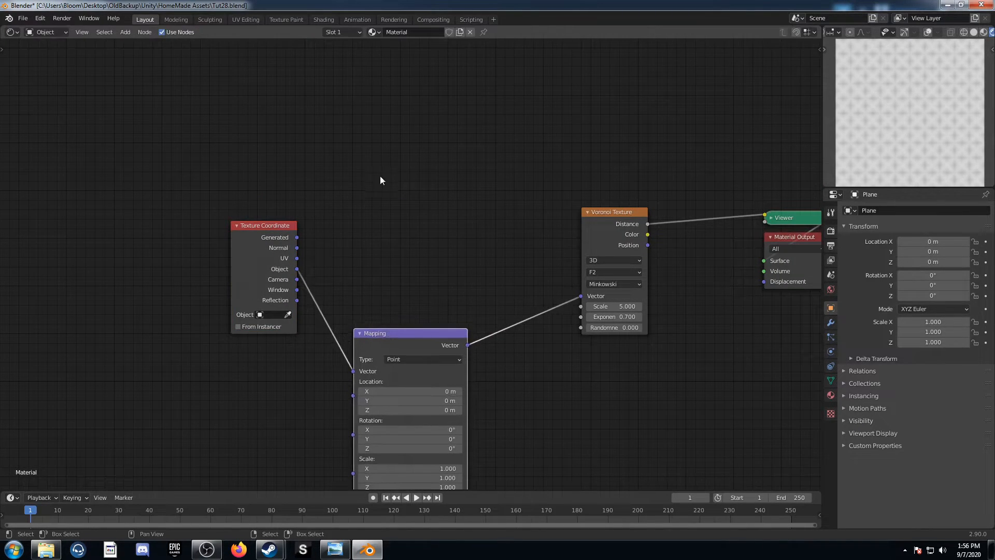
# Add a Gradient Texture set to Quadratic Sphere above and between the Texture Coordinate and Mapping nodes
pyautogui.moveTo(272, 238); pyautogui.dragTo(81, 198)
pyautogui.moveTo(93, 188); pyautogui.dragTo(241, 226, button='middle')
pyautogui.hotkey('shift', 'a')
pyautogui.click(383, 206)
pyautogui.write('gra')
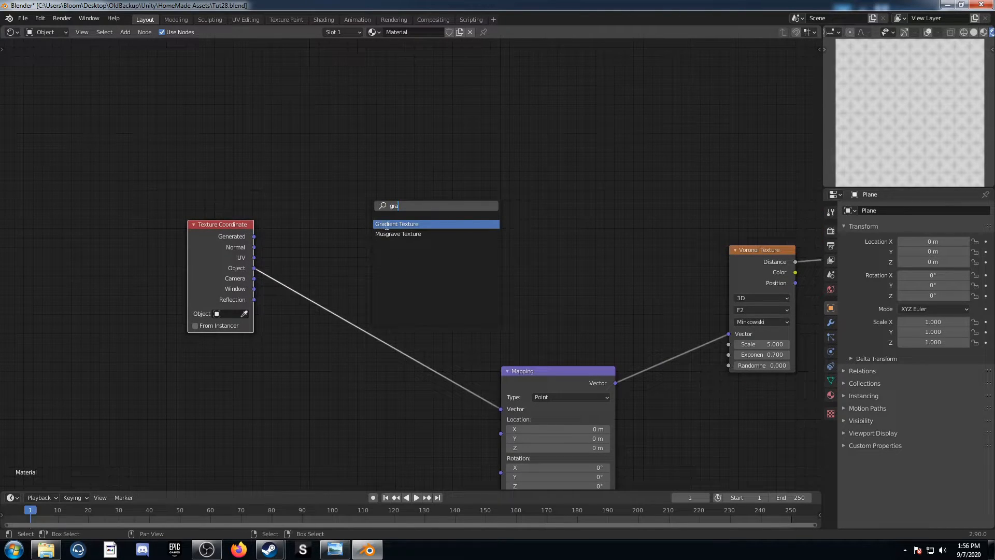
pyautogui.click(386, 224)
pyautogui.click(454, 179)
pyautogui.click(454, 172)
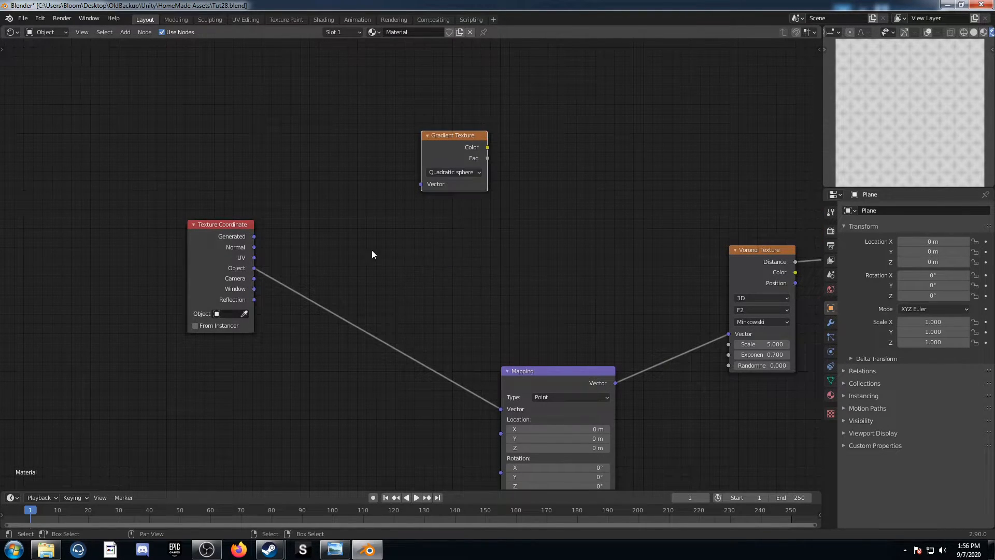
# Connect the Object coordinates to the Gradient Texture's Vector input and preview the gradient
pyautogui.moveTo(254, 268); pyautogui.dragTo(421, 184)
pyautogui.scroll(3, 443, 227)
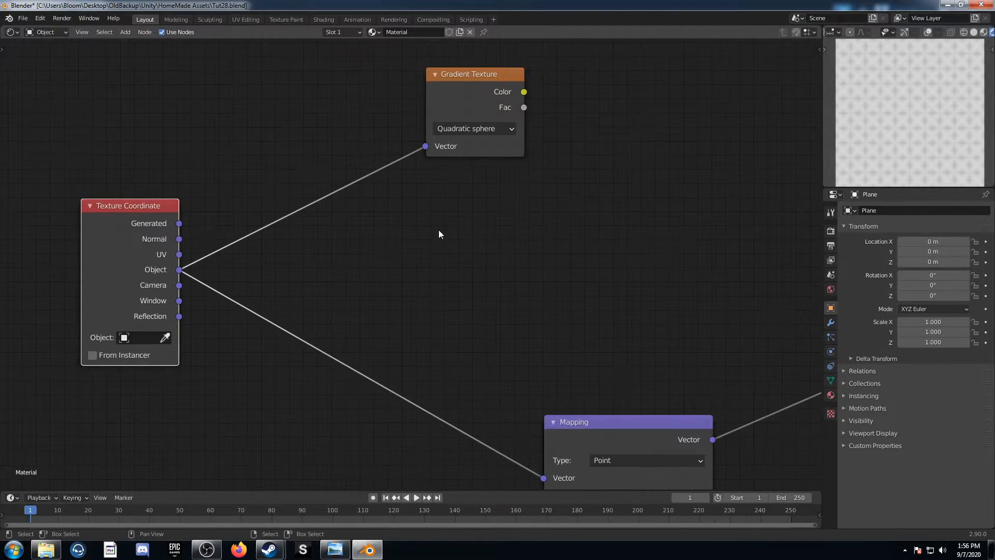
pyautogui.keyDown('ctrl'); pyautogui.keyDown('shift'); pyautogui.click(399, 166); pyautogui.keyUp('shift'); pyautogui.keyUp('ctrl')
pyautogui.scroll(3, 435, 267)
# Insert a ColorRamp node after the Gradient Texture, between it and the Viewer
pyautogui.moveTo(545, 257); pyautogui.dragTo(481, 266, button='middle')
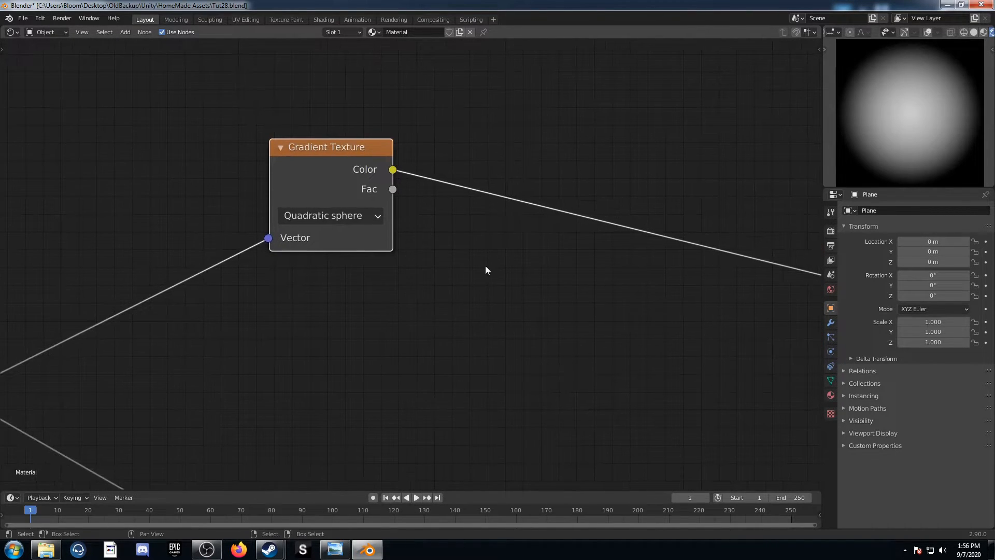
pyautogui.hotkey('shift', 'a')
pyautogui.click(484, 264)
pyautogui.write('colorr')
pyautogui.press('Return')
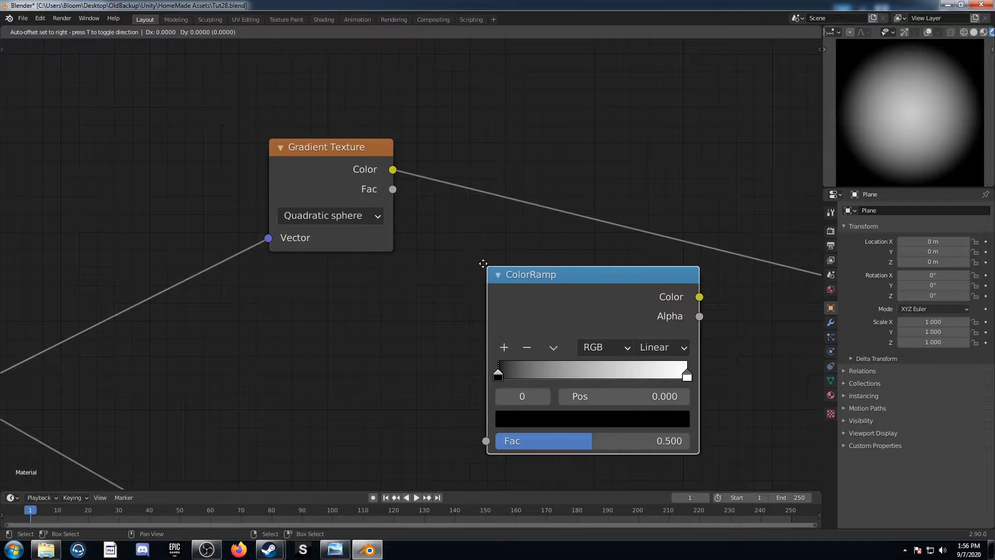
pyautogui.click(462, 128)
# Insert a Math node set to Multiply after the ColorRamp, with its second value at 9.7
pyautogui.hotkey('shift', 'a')
pyautogui.click(565, 348)
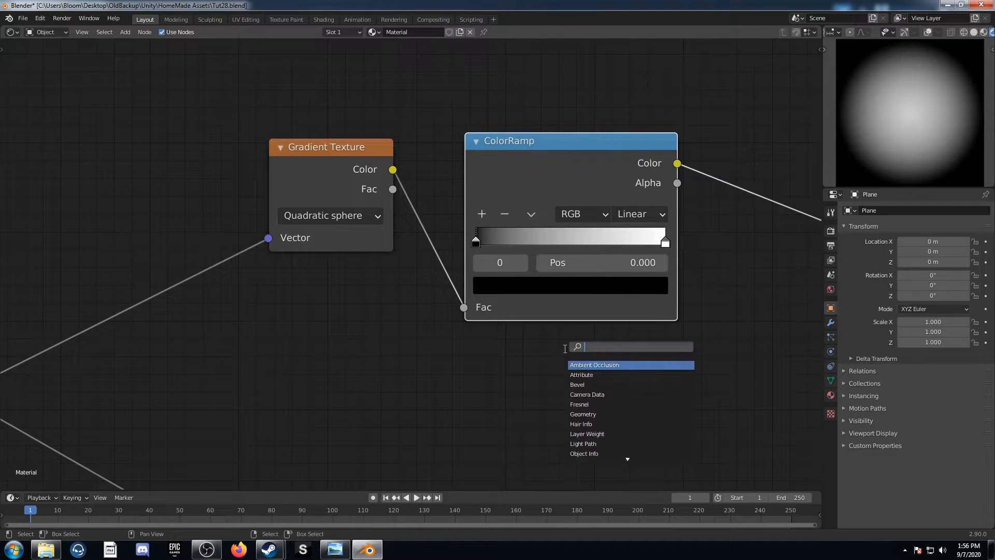
pyautogui.write('add')
pyautogui.press('Return')
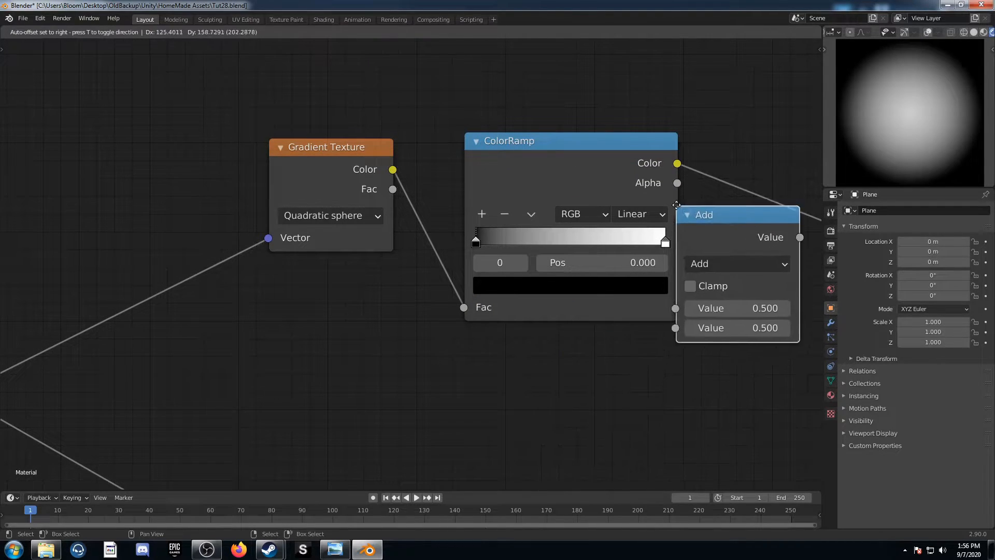
pyautogui.click(740, 216)
pyautogui.click(789, 210)
pyautogui.click(280, 309)
pyautogui.moveTo(568, 334); pyautogui.dragTo(334, 293, button='middle')
pyautogui.click(593, 227)
pyautogui.write('9')
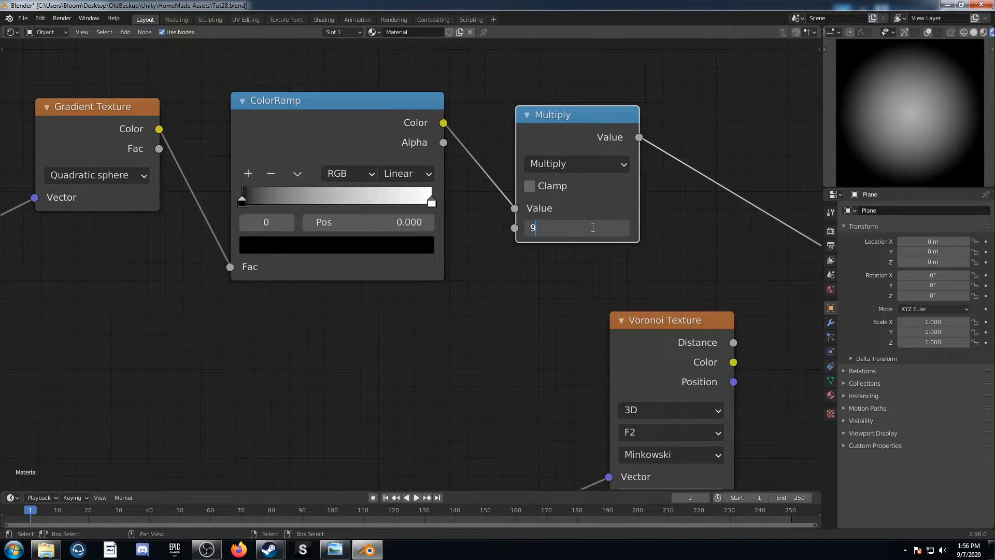
pyautogui.write('.7')
pyautogui.press('Return')
pyautogui.scroll(-5, 99, 179)
pyautogui.moveTo(52, 224); pyautogui.dragTo(311, 188, button='middle')
pyautogui.hotkey('shift', 'a')
pyautogui.click(413, 299)
pyautogui.write('vector')
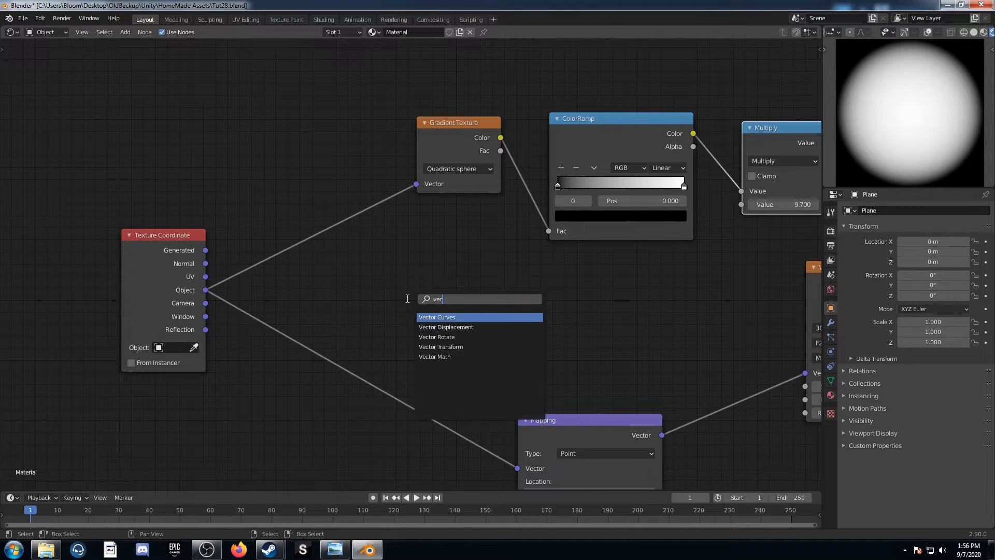
pyautogui.press('Return')
pyautogui.press('Escape')
# Insert a Vector Math node set to Scale between the Texture Coordinate and Gradient Texture nodes
pyautogui.hotkey('shift', 'a')
pyautogui.click(394, 296)
pyautogui.write('vec')
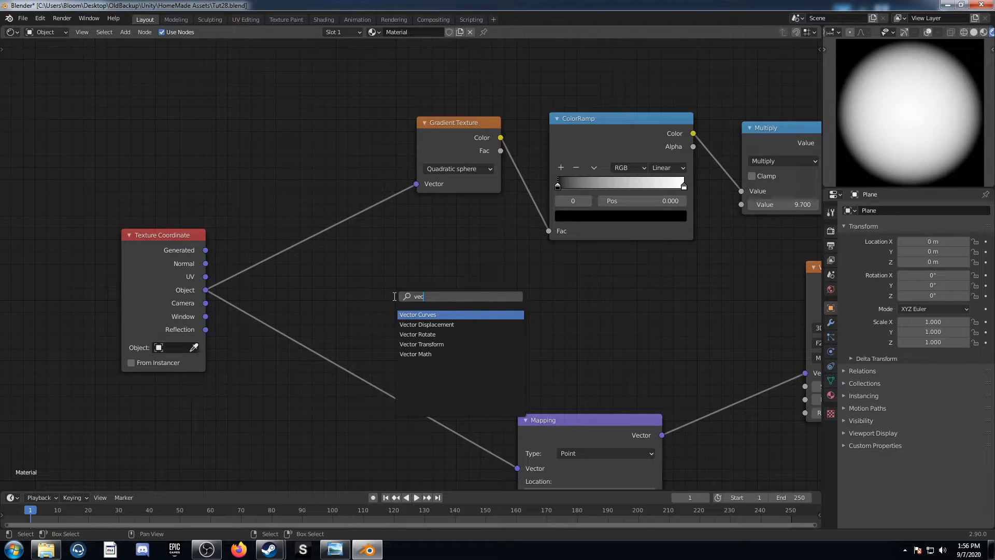
pyautogui.click(463, 354)
pyautogui.click(351, 211)
pyautogui.click(332, 196)
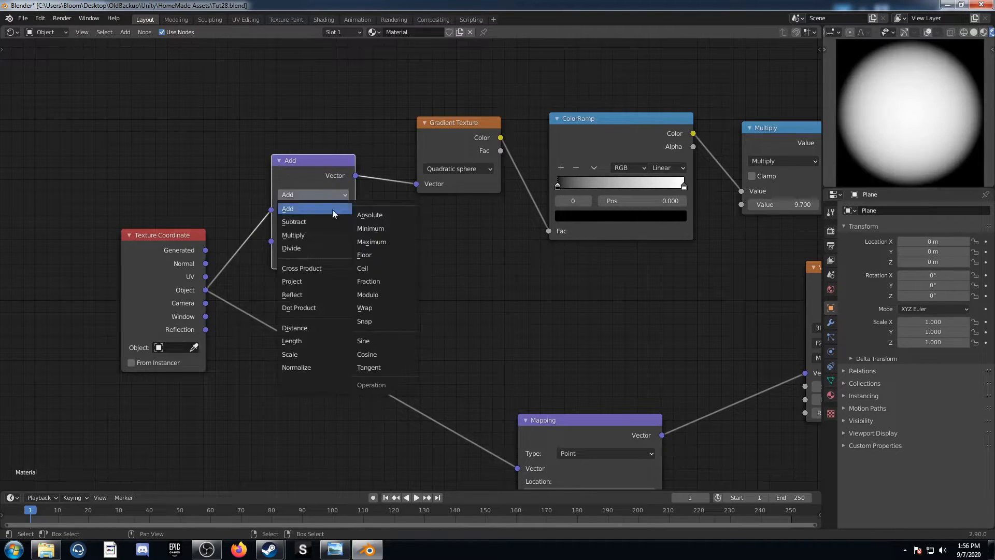
pyautogui.click(293, 354)
# Duplicate the Scale vector node onto the link before the Gradient Texture and set the copy to Fraction
pyautogui.moveTo(421, 271); pyautogui.dragTo(323, 306, button='middle')
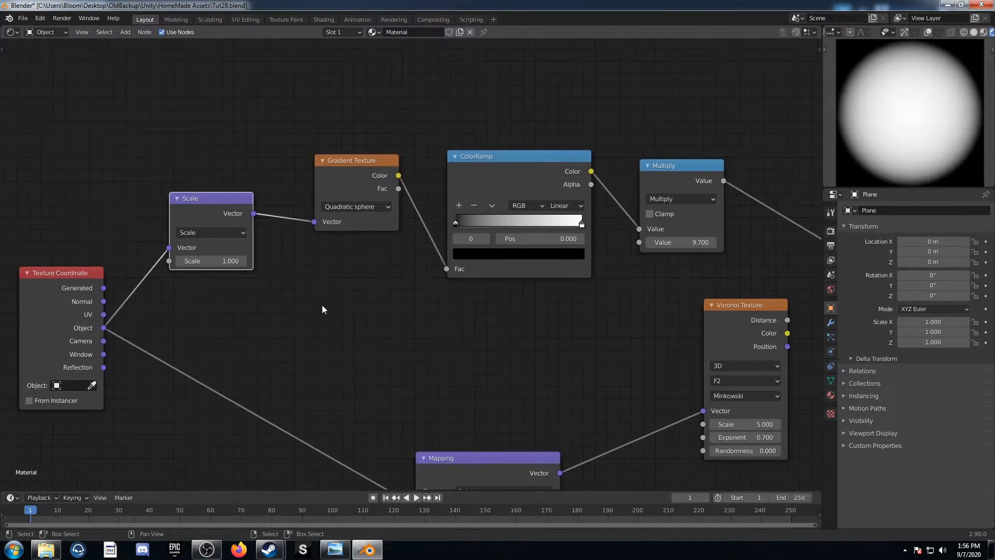
pyautogui.hotkey('shift', 'd')
pyautogui.click(335, 199)
pyautogui.click(356, 217)
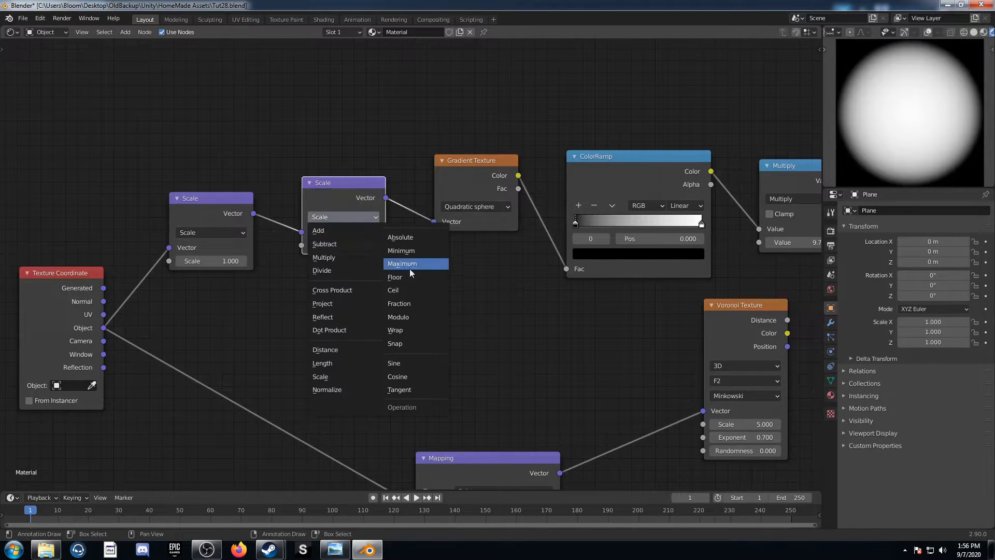
pyautogui.click(424, 304)
# Insert a copy of the Fraction node after it, set to Add with -0.5 in the first two vector components
pyautogui.hotkey('shift', 'd')
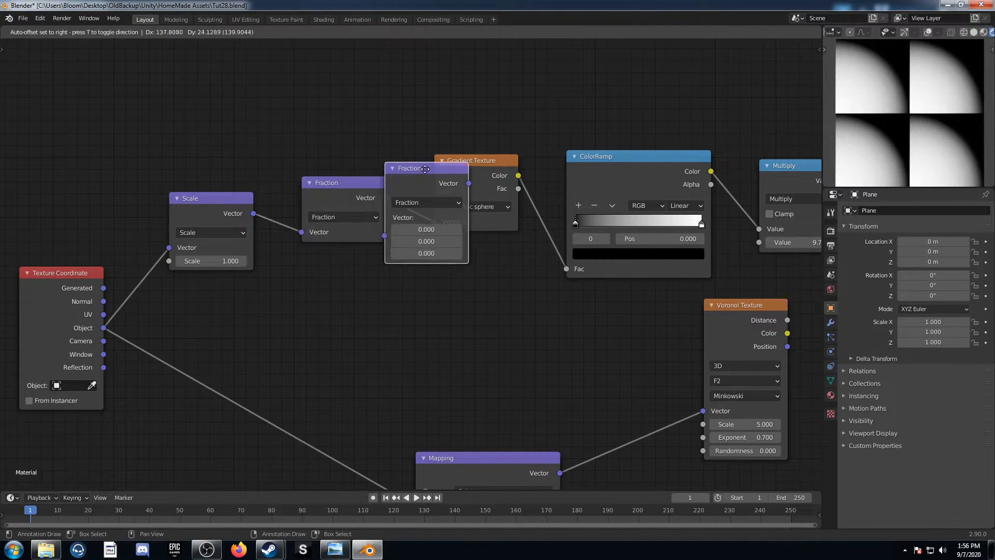
pyautogui.click(430, 207)
pyautogui.click(476, 202)
pyautogui.click(459, 223)
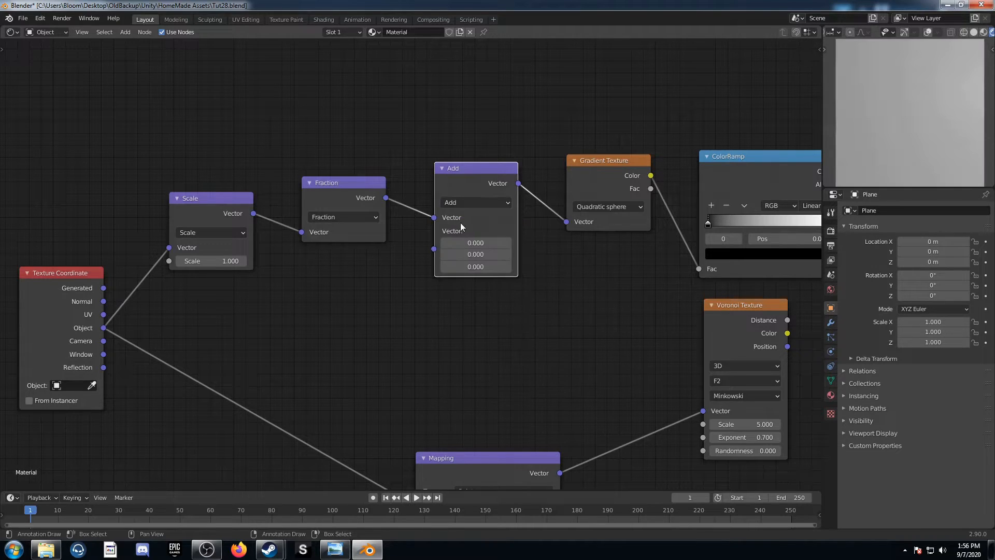
pyautogui.moveTo(465, 243); pyautogui.dragTo(465, 254)
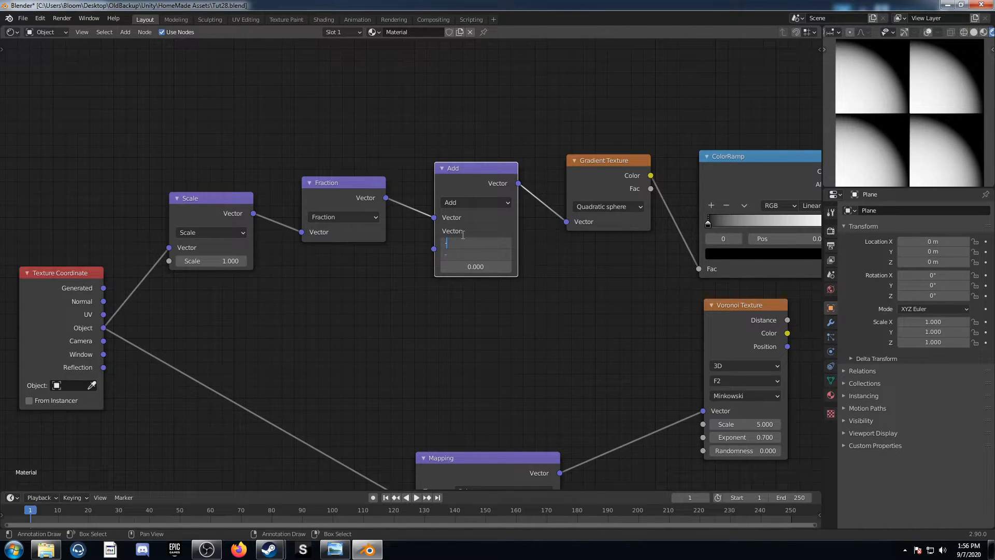
pyautogui.write('-.5')
pyautogui.press('Return')
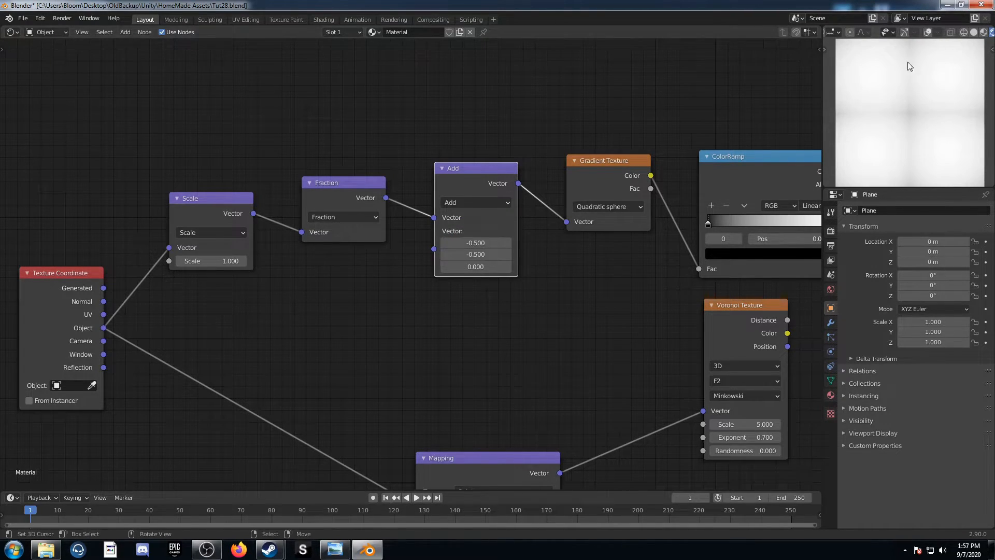
# Connect the Multiply output to the Voronoi Texture's Scale, place the Voronoi beyond the Multiply node and preview its Distance output
pyautogui.moveTo(514, 335); pyautogui.dragTo(356, 312, button='middle')
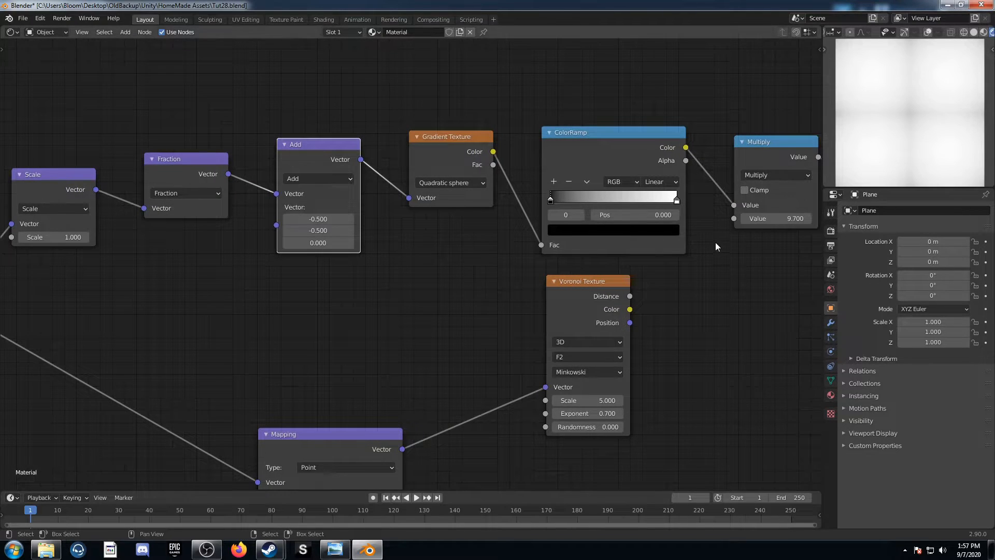
pyautogui.scroll(-4, 718, 251)
pyautogui.moveTo(718, 251); pyautogui.dragTo(508, 220, button='middle')
pyautogui.scroll(2, 354, 259)
pyautogui.moveTo(257, 225); pyautogui.dragTo(487, 262)
pyautogui.moveTo(435, 134); pyautogui.dragTo(465, 349)
pyautogui.moveTo(492, 299); pyautogui.dragTo(337, 285, button='middle')
pyautogui.keyDown('ctrl'); pyautogui.keyDown('shift'); pyautogui.click(314, 248); pyautogui.keyUp('shift'); pyautogui.keyUp('ctrl')
pyautogui.moveTo(434, 155); pyautogui.dragTo(579, 338)
pyautogui.scroll(2, 578, 338)
pyautogui.press('g')
pyautogui.click(689, 359)
# Insert two Mix nodes in a row between the Voronoi Texture's Distance output and the Viewer
pyautogui.hotkey('shift', 'a')
pyautogui.click(459, 355)
pyautogui.write('mix')
pyautogui.press('Return')
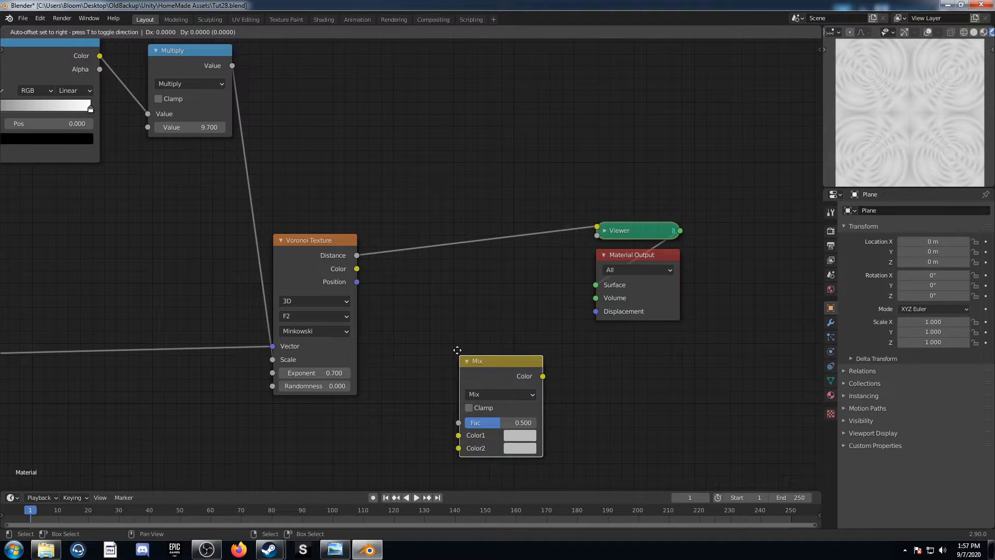
pyautogui.click(408, 217)
pyautogui.hotkey('shift', 'd')
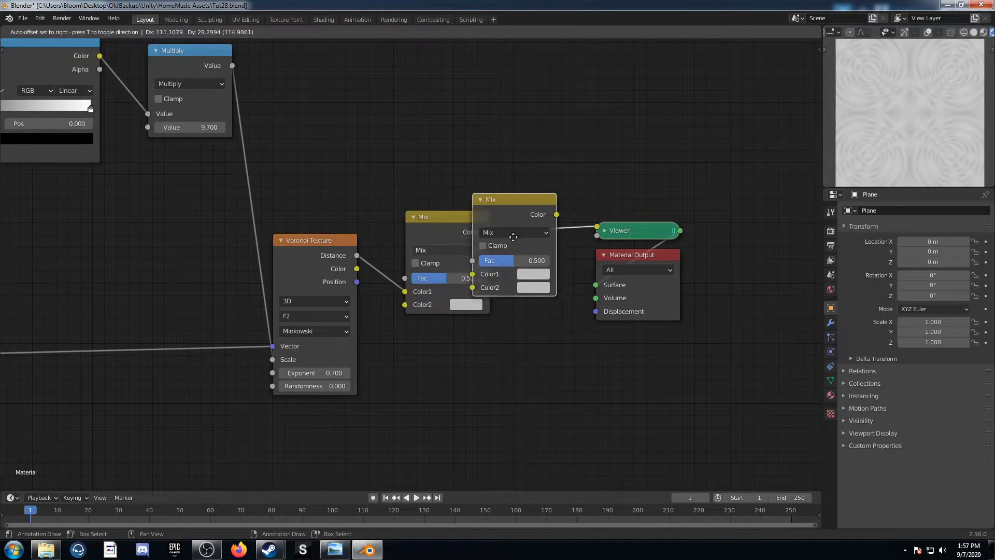
pyautogui.click(565, 223)
# Set the first Mix node to Color Burn with black as its second colour
pyautogui.click(446, 250)
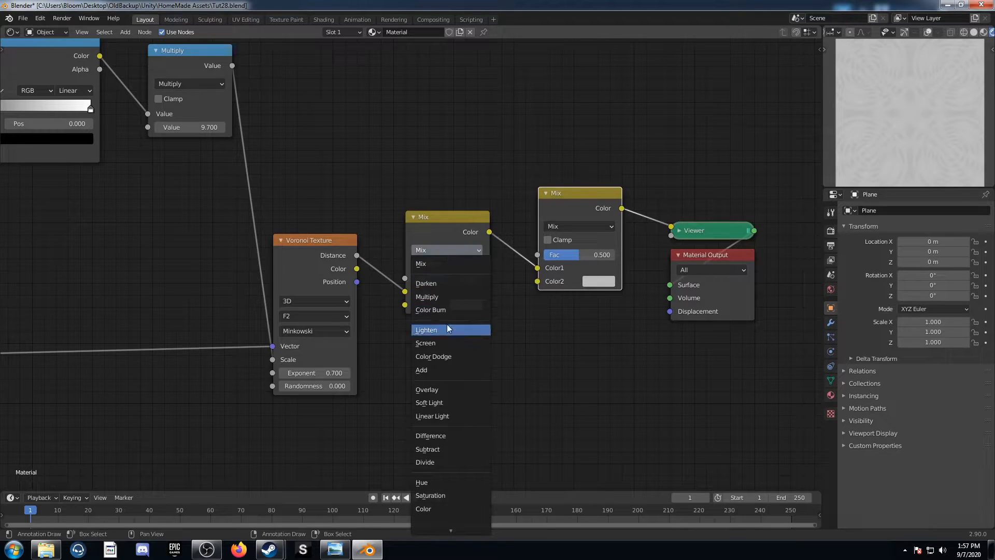
pyautogui.click(451, 310)
pyautogui.click(458, 309)
pyautogui.scroll(-15, 494, 176)
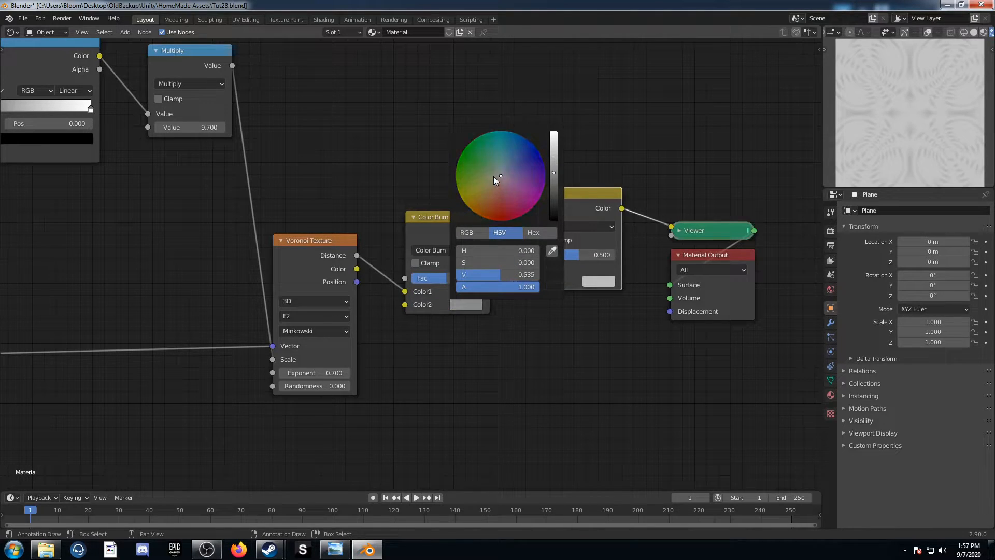
# Set the second Mix node to Color Dodge with white as its second colour
pyautogui.click(592, 226)
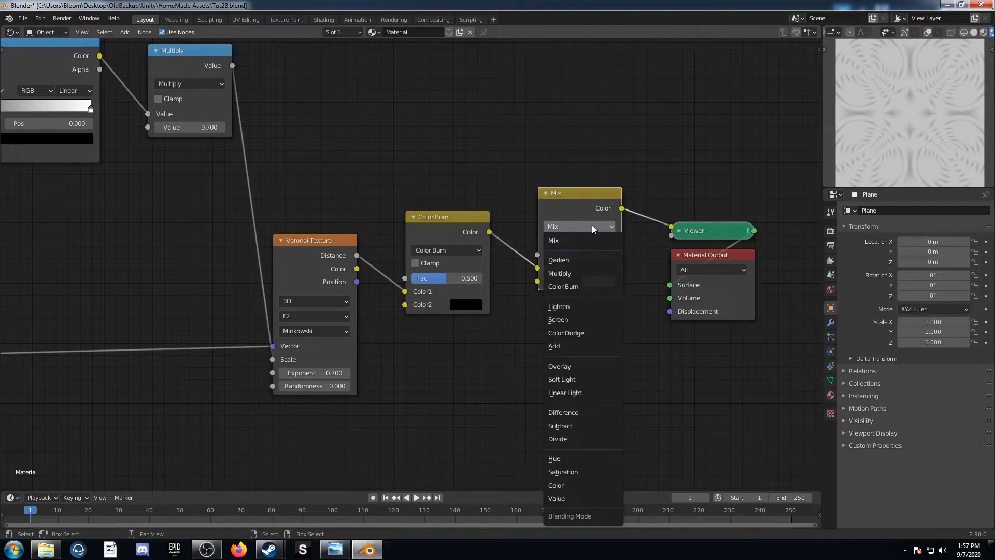
pyautogui.click(573, 332)
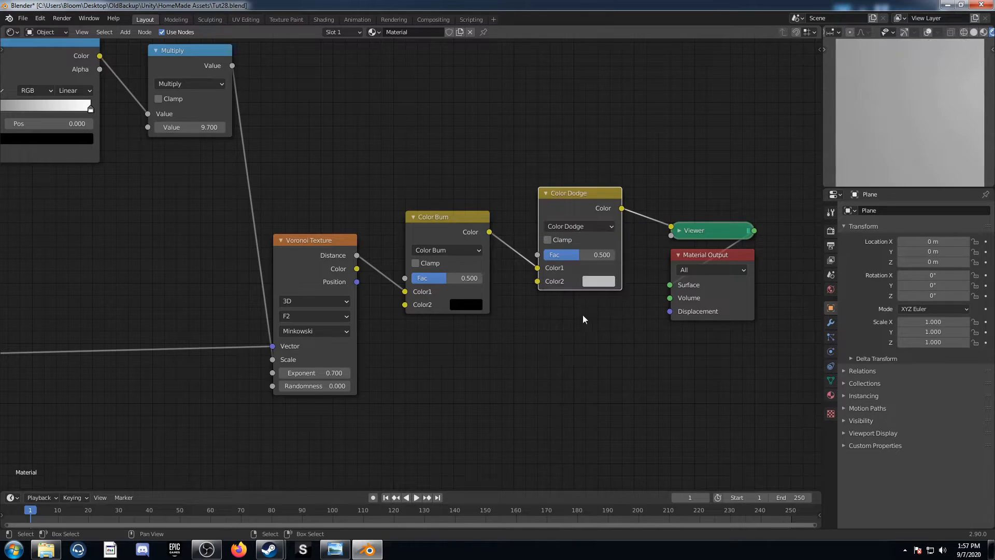
pyautogui.click(601, 281)
pyautogui.scroll(5, 614, 164)
# Set the Color Burn node's factor to 0.9 and raise the Color Dodge node's factor
pyautogui.click(436, 279)
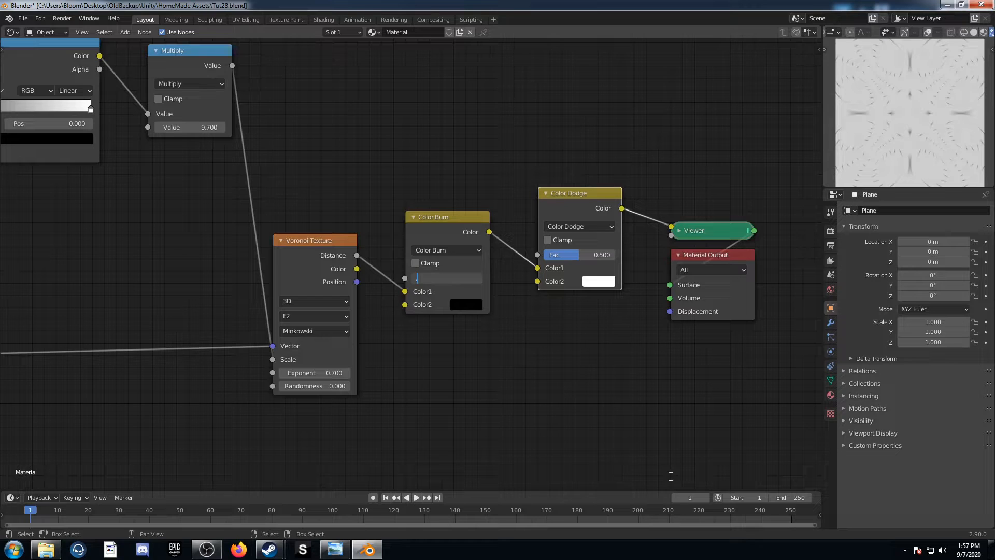
pyautogui.write('.9')
pyautogui.press('Return')
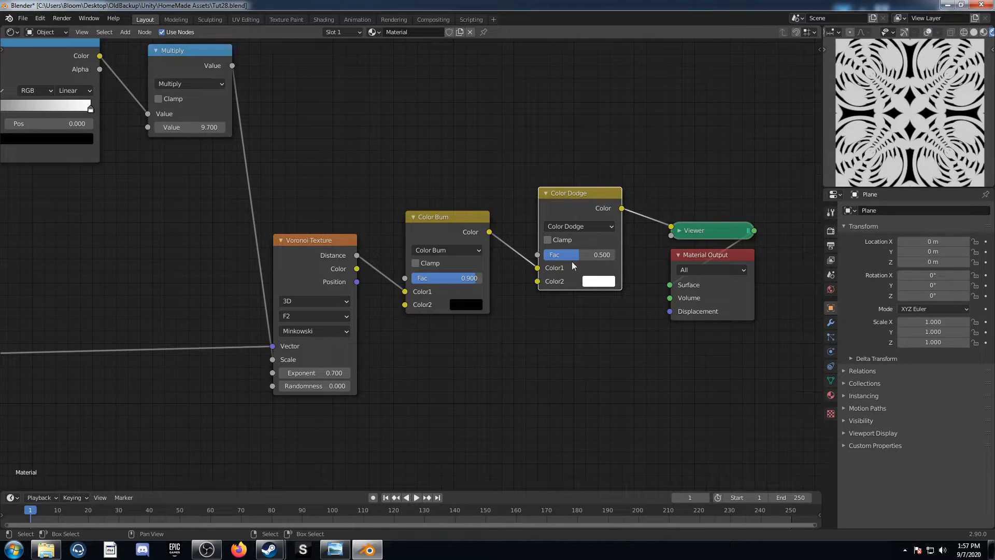
pyautogui.moveTo(581, 255); pyautogui.dragTo(619, 256)
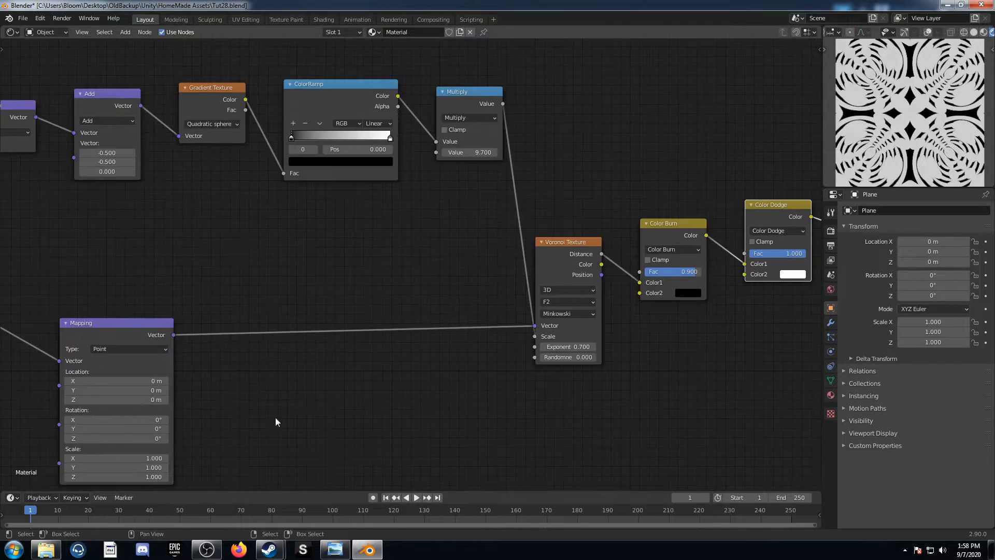
# Set the Mapping node's X scale to 0.2
pyautogui.moveTo(202, 416); pyautogui.dragTo(486, 290, button='middle')
pyautogui.scroll(4, 496, 264)
pyautogui.click(384, 356)
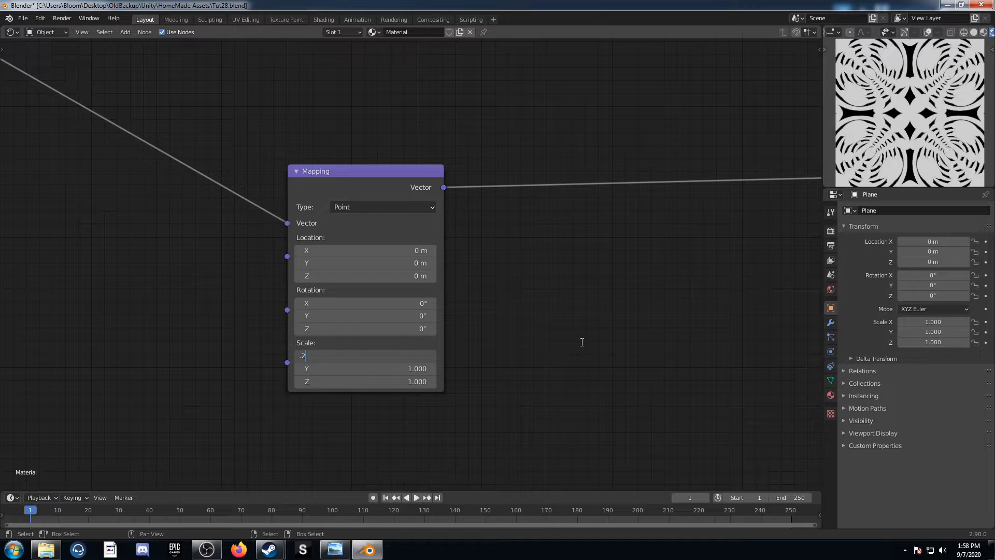
pyautogui.press('Return')
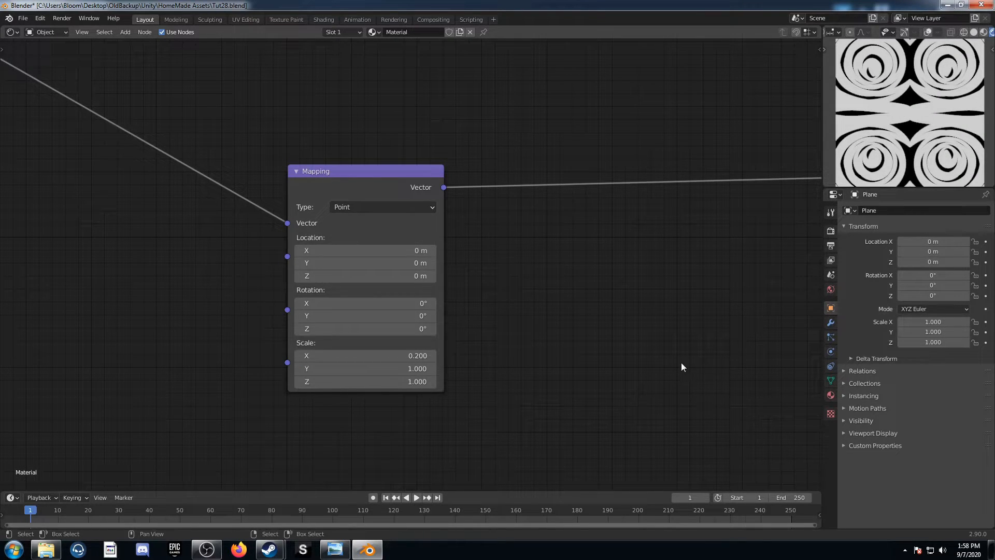
pyautogui.scroll(-5, 630, 376)
pyautogui.moveTo(630, 311); pyautogui.dragTo(473, 384, button='middle')
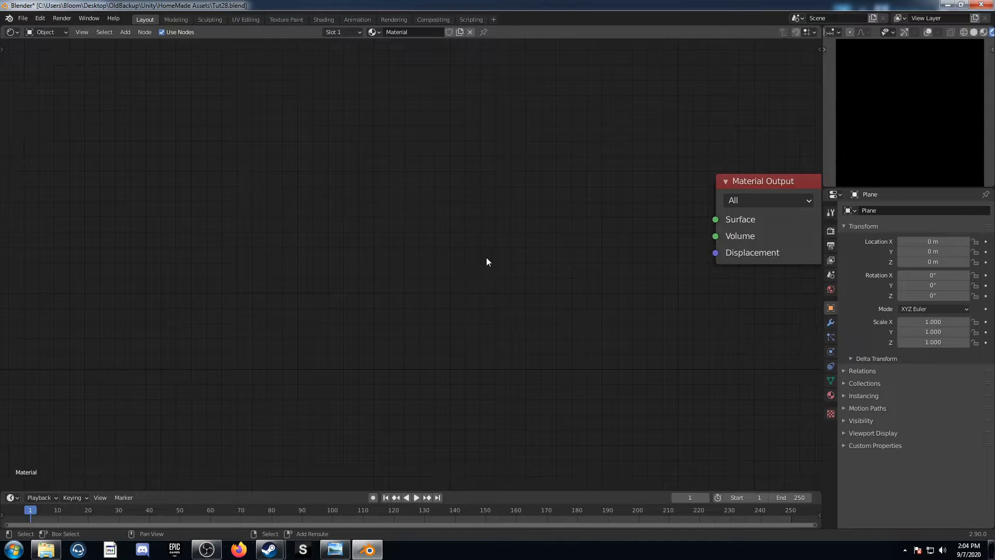
# Add a Voronoi Texture to the empty material for the eighth pattern and preview its Distance output
pyautogui.hotkey('shift', 'a')
pyautogui.write('voronoi')
pyautogui.press('Return')
pyautogui.click(460, 162)
pyautogui.keyDown('ctrl'); pyautogui.keyDown('shift'); pyautogui.click(546, 218); pyautogui.keyUp('shift'); pyautogui.keyUp('ctrl')
pyautogui.moveTo(546, 218); pyautogui.dragTo(459, 248, button='middle')
pyautogui.moveTo(455, 207); pyautogui.dragTo(369, 164)
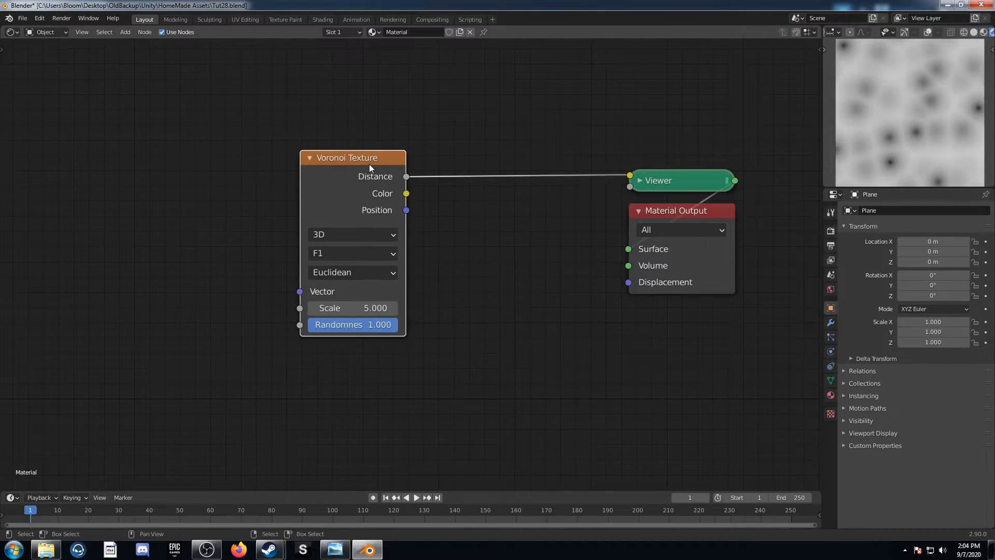
# Set the Voronoi Texture to Smooth F1 with the Minkowski distance metric and a Randomness of 0
pyautogui.click(362, 256)
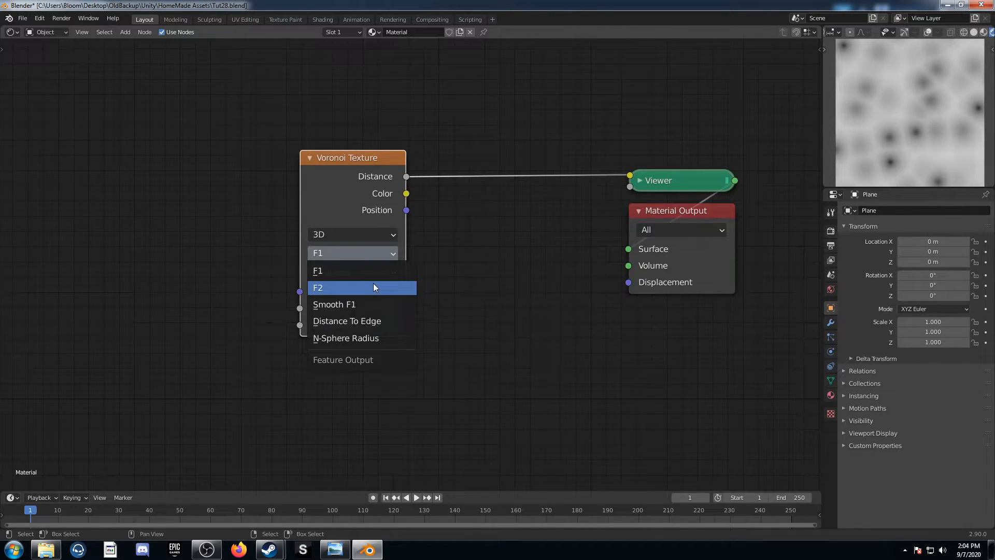
pyautogui.click(369, 304)
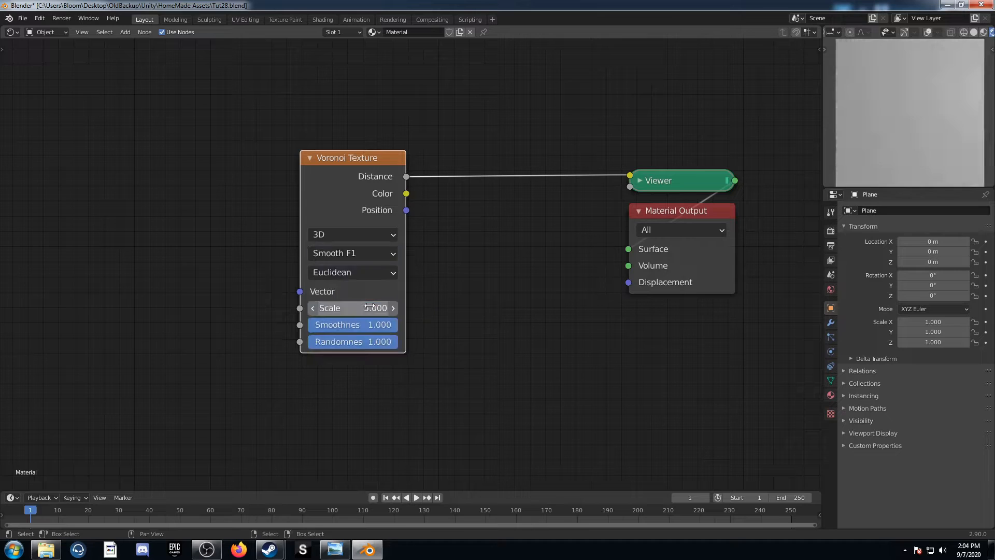
pyautogui.click(377, 273)
pyautogui.click(363, 339)
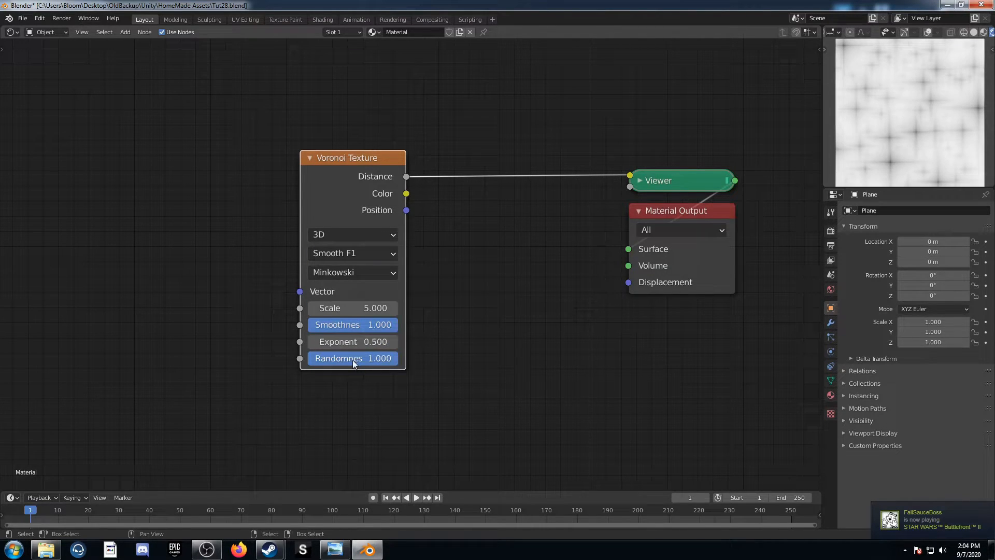
pyautogui.click(353, 359)
pyautogui.write('0')
pyautogui.press('Return')
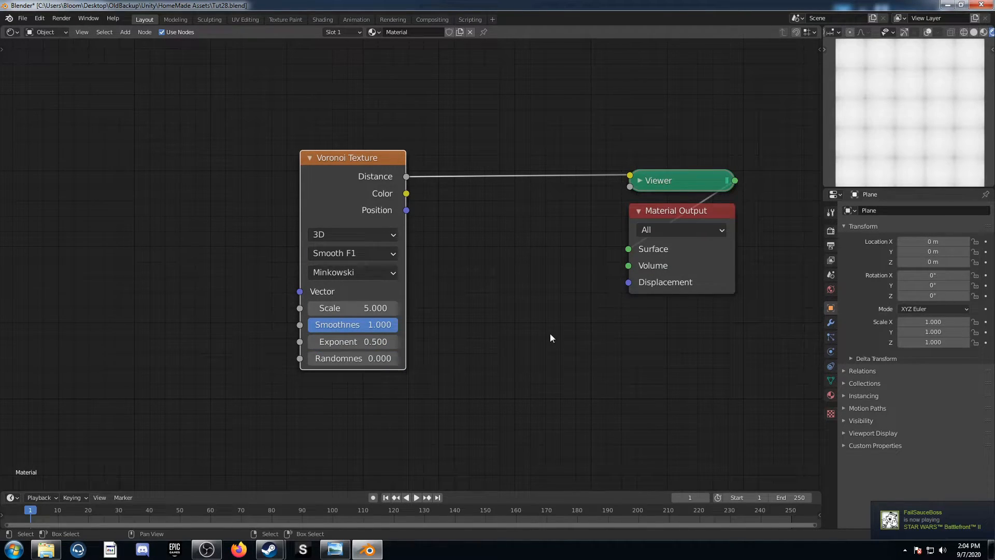
# Add Texture Coordinate and Mapping nodes in front of the eighth pattern's Voronoi Texture
pyautogui.scroll(-2, 266, 299)
pyautogui.moveTo(278, 258); pyautogui.dragTo(399, 307, button='middle')
pyautogui.hotkey('ctrl', 't')
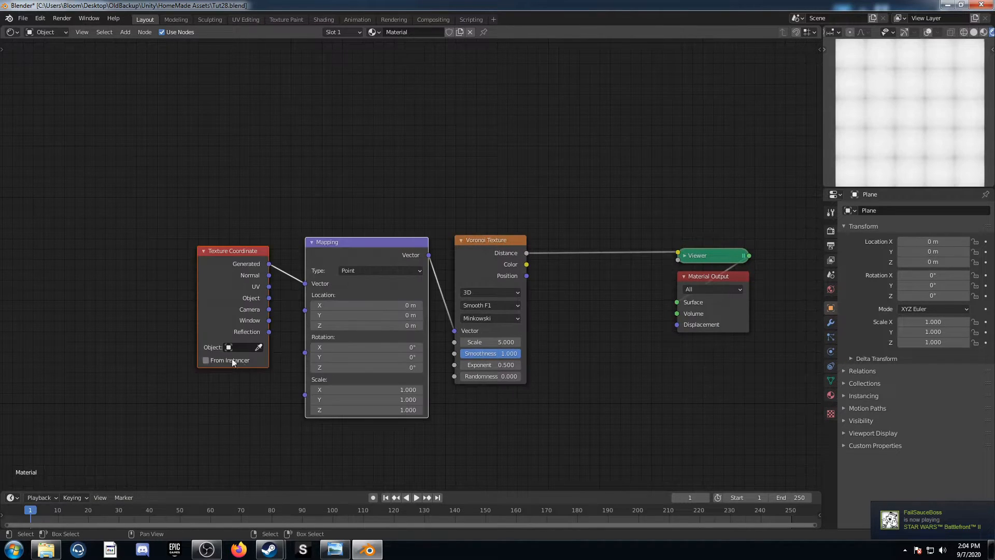
# Feed the Mapping node from the Object coordinates and spread the nodes apart to make room before the Voronoi Texture
pyautogui.moveTo(271, 333); pyautogui.dragTo(350, 289, button='middle')
pyautogui.moveTo(348, 253); pyautogui.dragTo(384, 238)
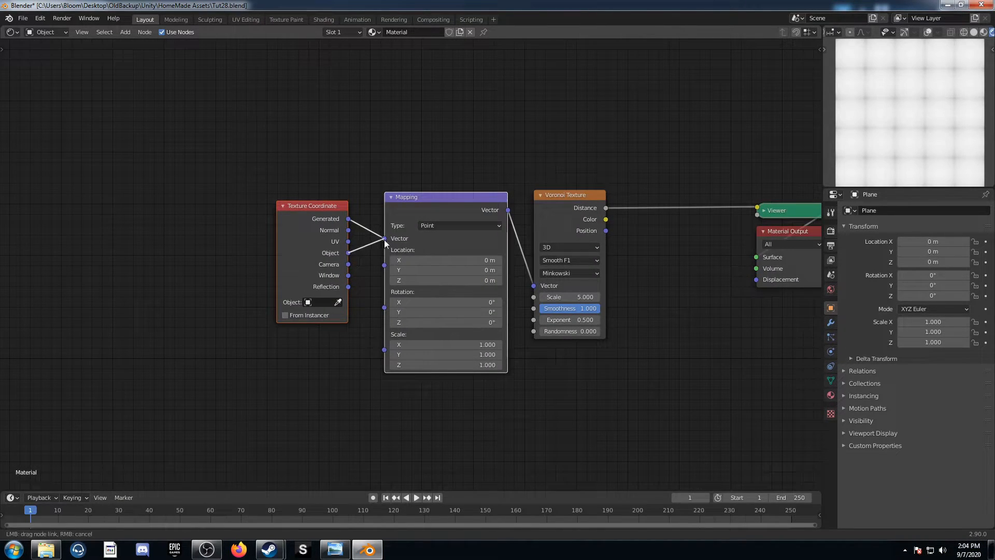
pyautogui.scroll(-1, 384, 239)
pyautogui.moveTo(313, 222); pyautogui.dragTo(374, 248, button='middle')
pyautogui.moveTo(374, 247); pyautogui.dragTo(127, 158)
# Add a Spherical Gradient Texture driven by the Object coordinates and preview it
pyautogui.hotkey('shift', 'a')
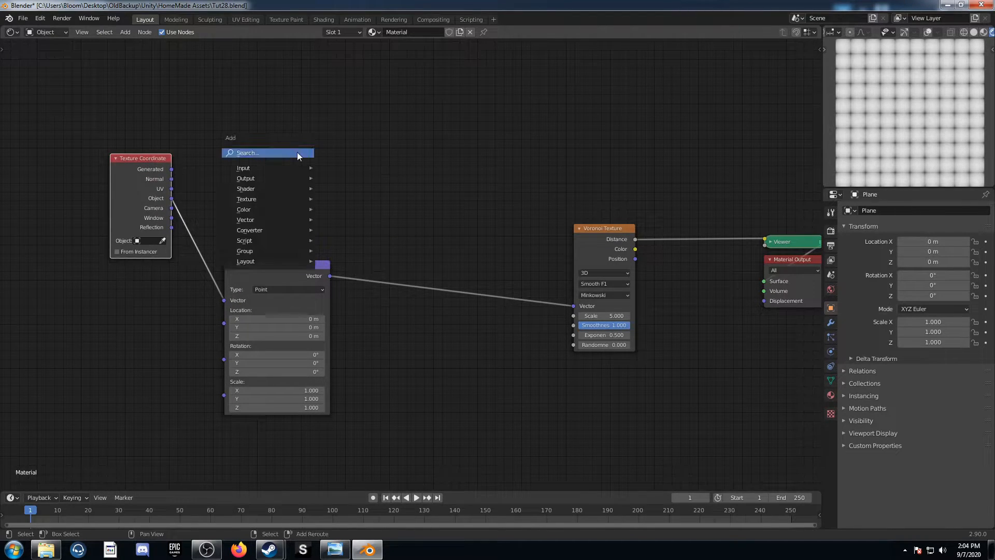
pyautogui.click(298, 154)
pyautogui.write('gra')
pyautogui.press('Return')
pyautogui.click(306, 122)
pyautogui.click(303, 128)
pyautogui.click(306, 176)
pyautogui.moveTo(172, 198); pyautogui.dragTo(281, 139)
pyautogui.moveTo(319, 192); pyautogui.dragTo(245, 311, button='middle')
pyautogui.keyDown('ctrl'); pyautogui.keyDown('shift'); pyautogui.click(235, 213); pyautogui.keyUp('shift'); pyautogui.keyUp('ctrl')
# Insert a ColorRamp between the Gradient Texture and the Viewer
pyautogui.scroll(2, 283, 259)
pyautogui.hotkey('shift', 'a')
pyautogui.click(335, 269)
pyautogui.write('colorramp')
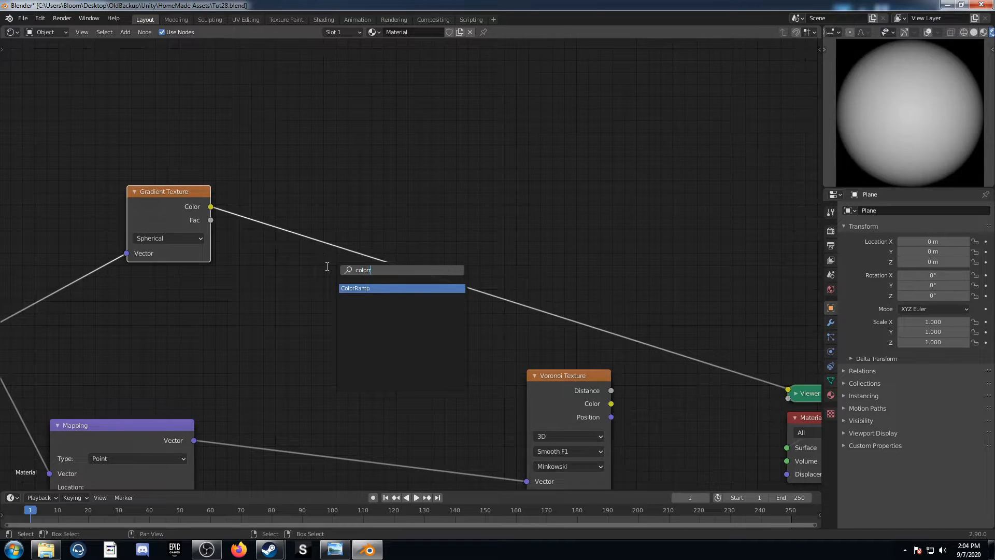
pyautogui.press('Return')
pyautogui.click(301, 194)
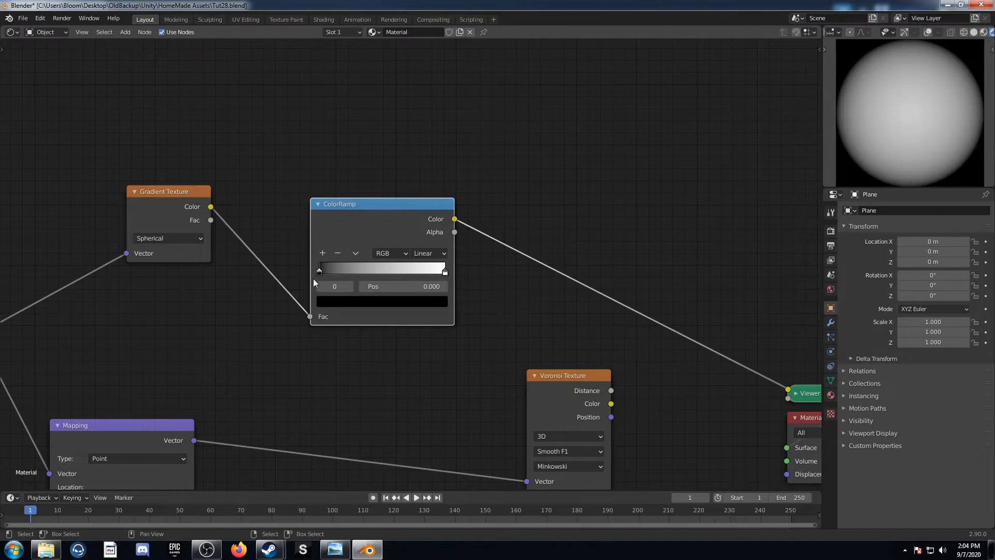
# Set the ColorRamp's black stop to position 0.1 and its white stop to position 0.75
pyautogui.click(396, 287)
pyautogui.write('0.0')
pyautogui.press('Return')
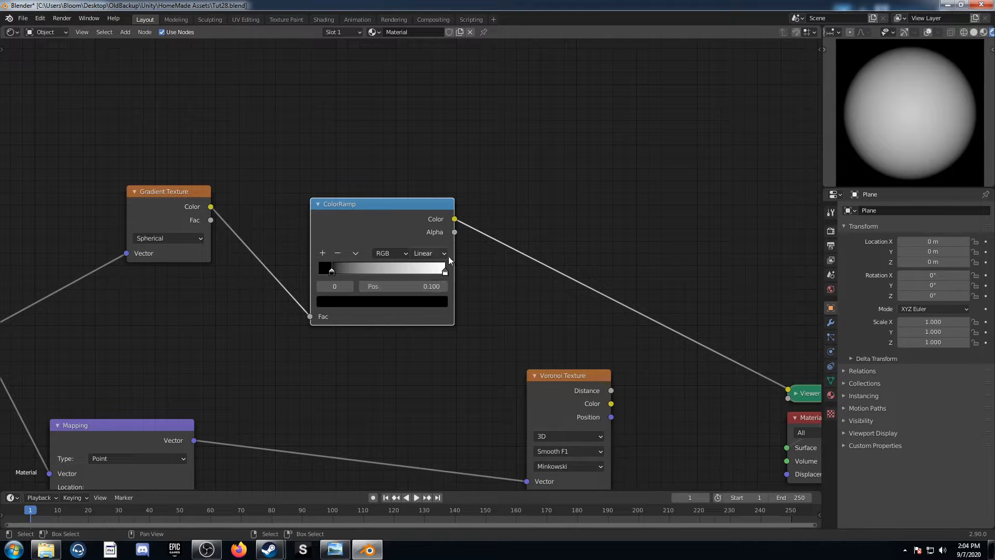
pyautogui.click(445, 271)
pyautogui.click(431, 289)
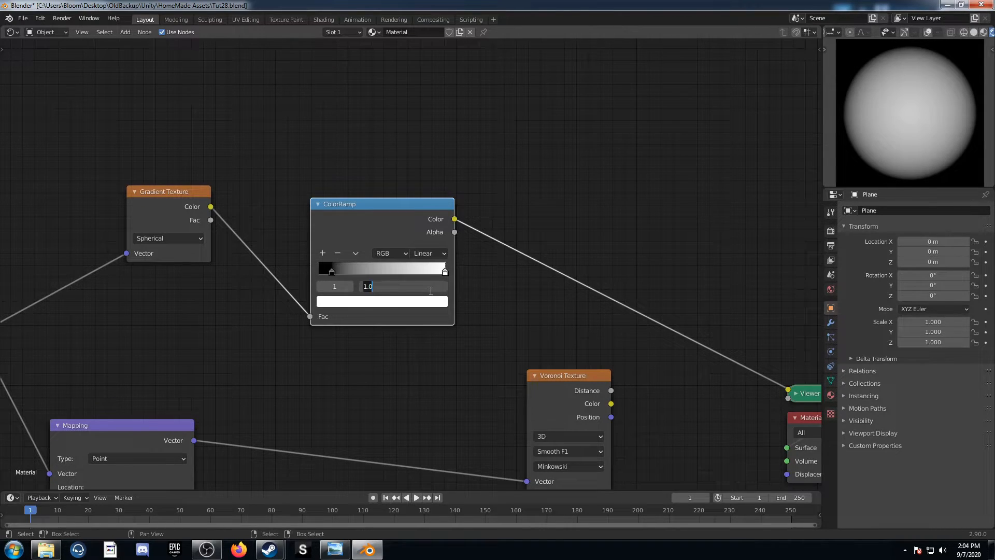
pyautogui.write('.75')
pyautogui.press('Return')
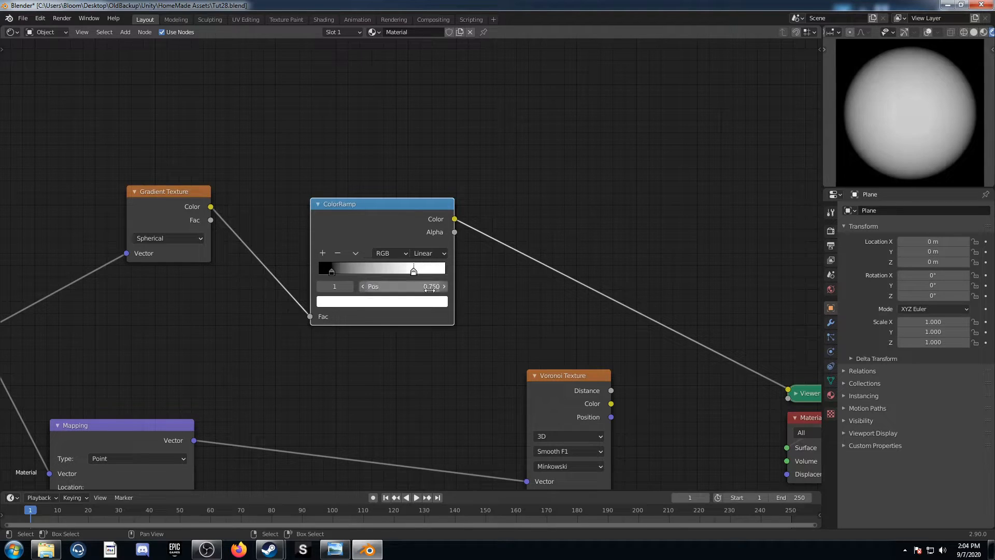
# Insert a Math node after the ColorRamp, set to Multiply with a value of 9.7
pyautogui.scroll(-1, 464, 335)
pyautogui.hotkey('shift', 'a')
pyautogui.click(543, 295)
pyautogui.write('math')
pyautogui.press('Return')
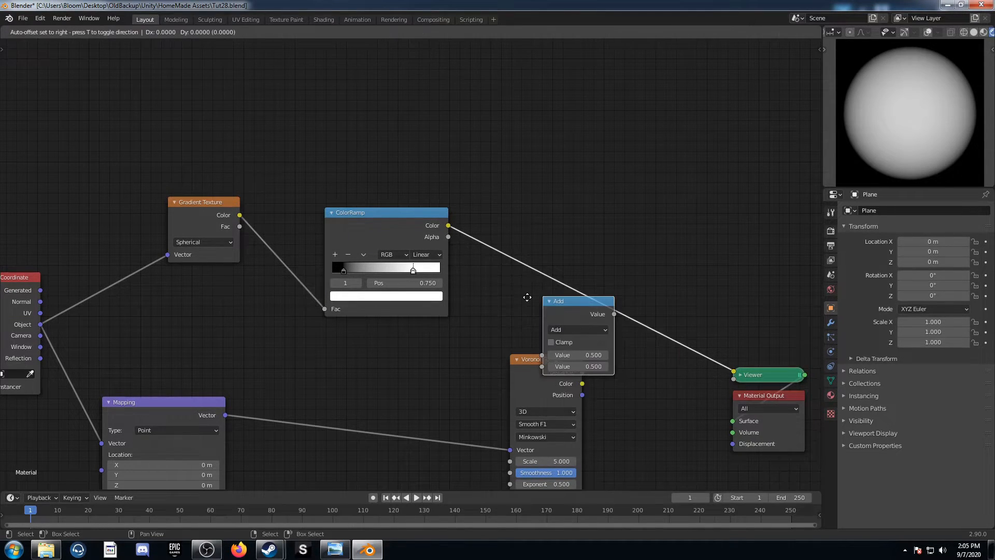
pyautogui.click(520, 229)
pyautogui.click(536, 236)
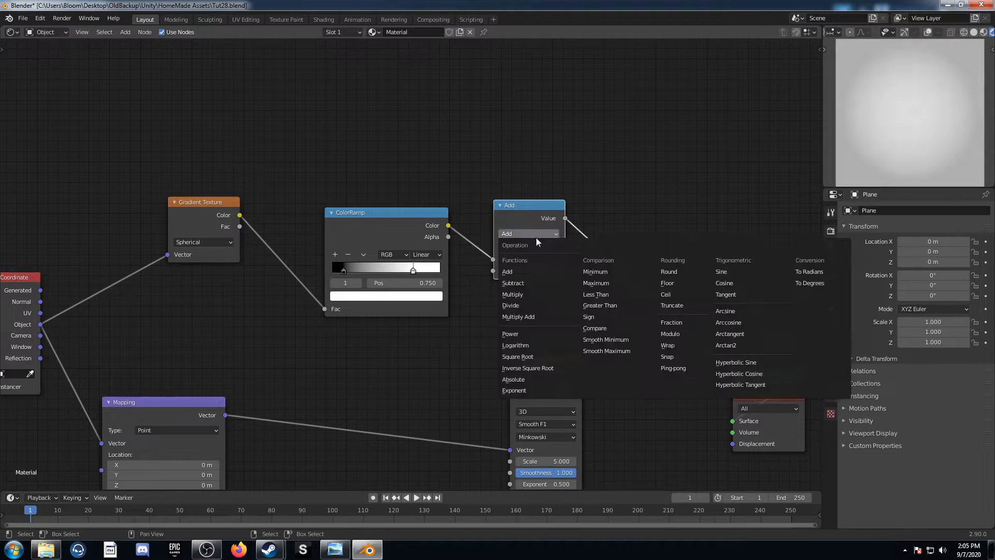
pyautogui.click(538, 294)
pyautogui.click(528, 272)
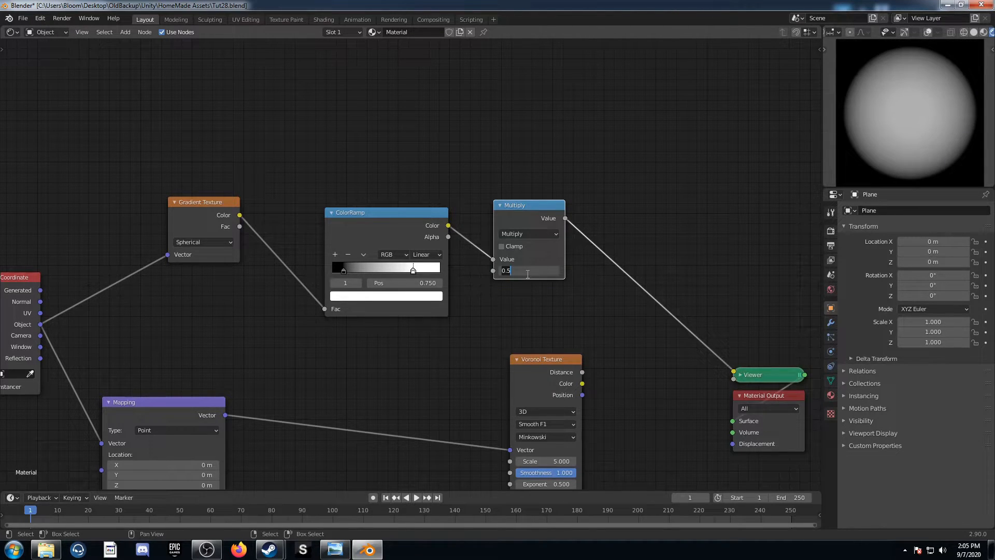
pyautogui.press('Return')
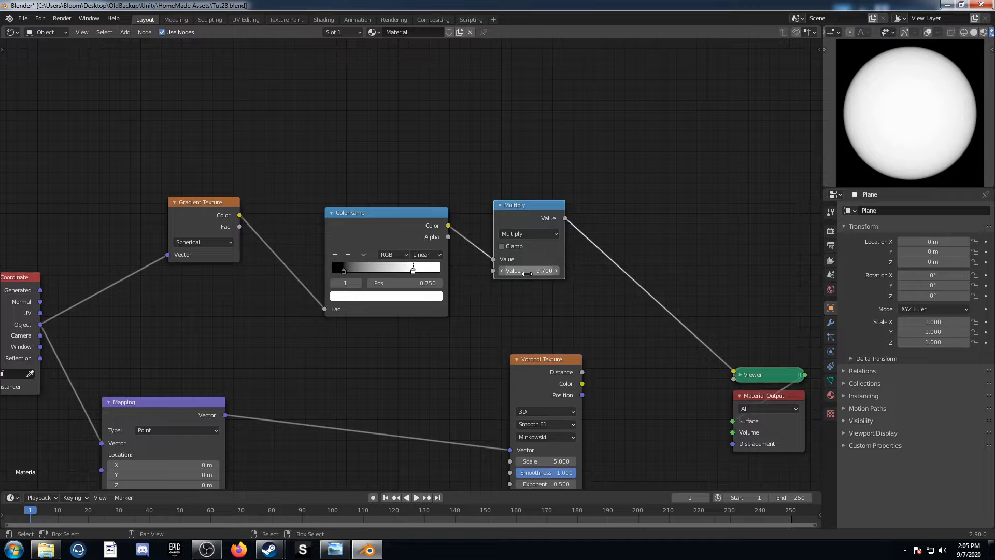
# Drive the Voronoi Texture's Scale with the Multiply output, preview the Voronoi, and move the Texture Coordinate node away from the Gradient Texture
pyautogui.moveTo(565, 218); pyautogui.dragTo(510, 461)
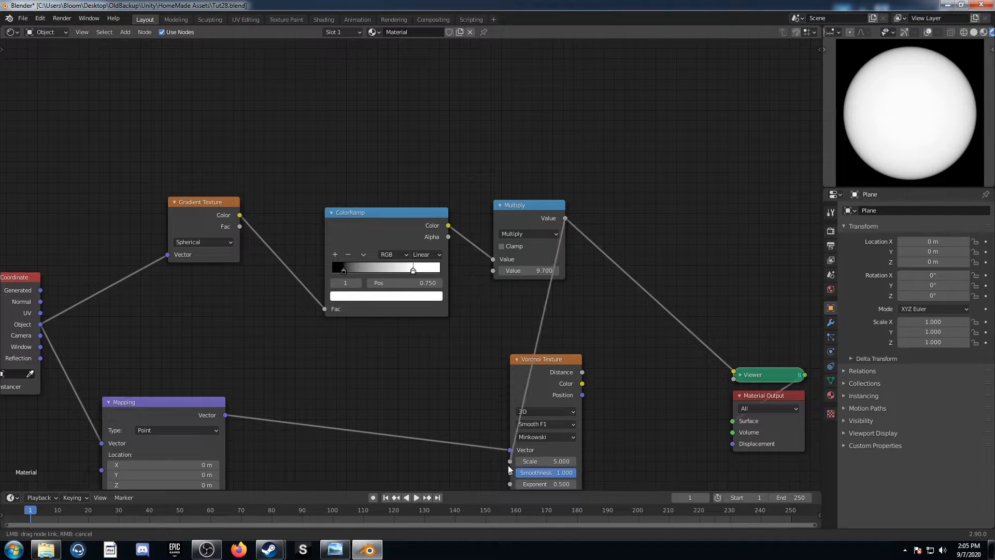
pyautogui.keyDown('ctrl'); pyautogui.keyDown('shift'); pyautogui.click(552, 365); pyautogui.keyUp('shift'); pyautogui.keyUp('ctrl')
pyautogui.moveTo(263, 322); pyautogui.dragTo(541, 296, button='middle')
pyautogui.click(277, 253)
pyautogui.moveTo(277, 252); pyautogui.dragTo(195, 257)
pyautogui.hotkey('shift', 'a')
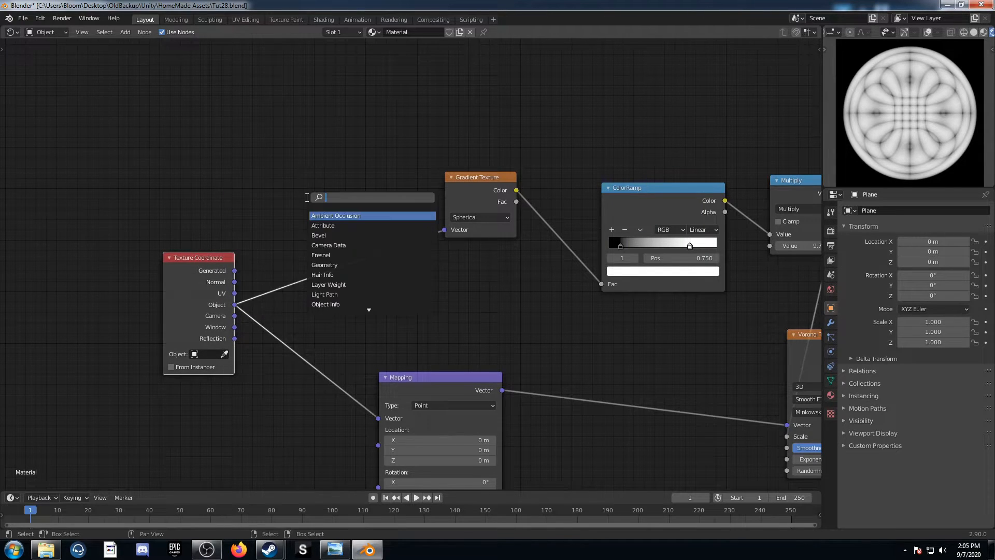
pyautogui.write('vector')
pyautogui.press('Return')
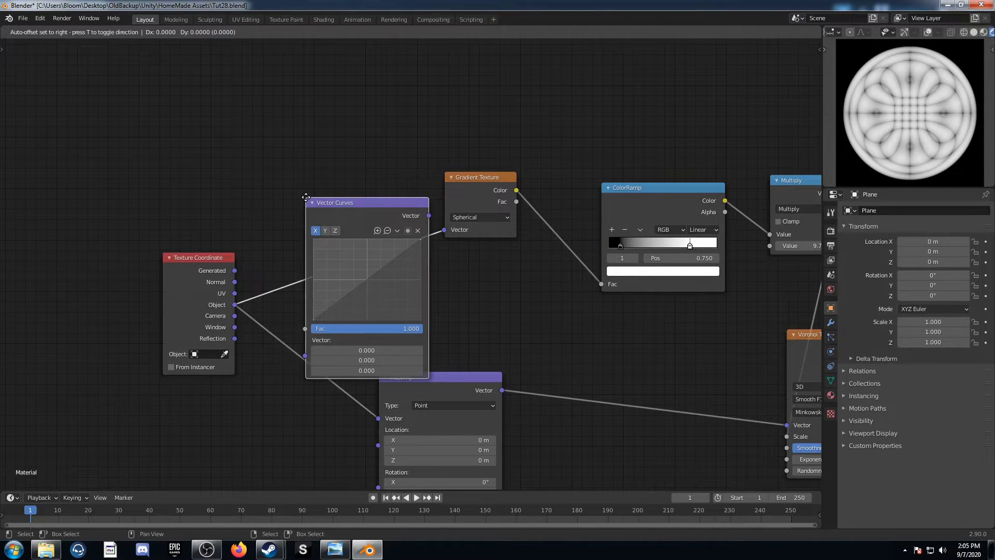
pyautogui.press('Escape')
# Insert a Vector Math node set to Scale between the Texture Coordinate and Gradient Texture nodes
pyautogui.hotkey('shift', 'a')
pyautogui.write('vec')
pyautogui.click(305, 258)
pyautogui.click(330, 233)
pyautogui.click(330, 225)
pyautogui.click(324, 363)
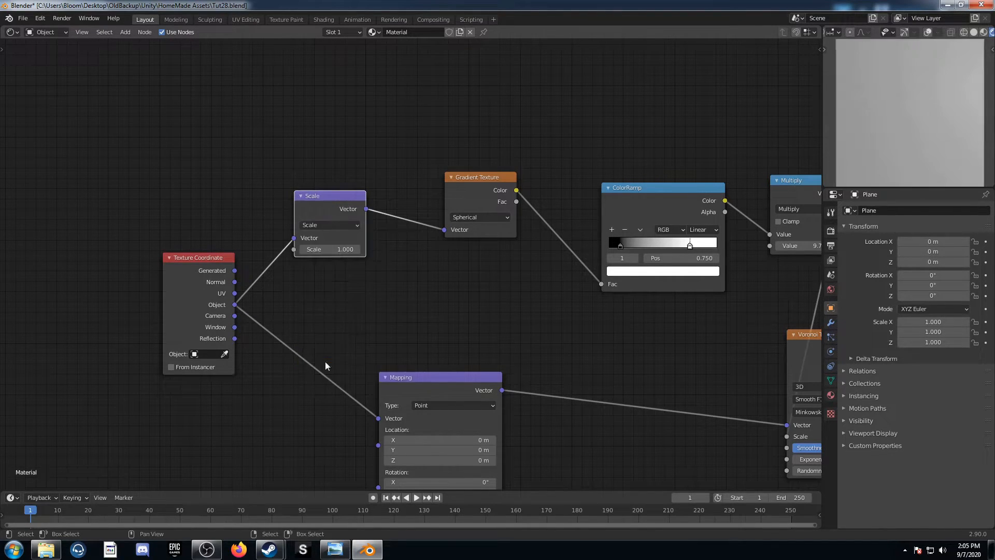
# Duplicate the Scale vector node in front of the Gradient Texture and set the copy to Fraction
pyautogui.hotkey('shift', 'd')
pyautogui.click(450, 177)
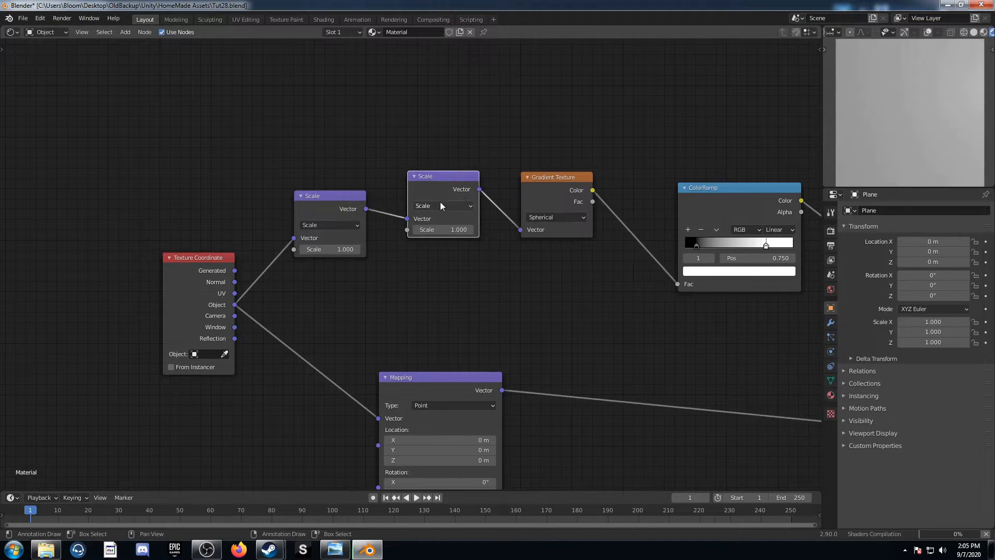
pyautogui.click(441, 203)
pyautogui.click(503, 278)
# Duplicate the Fraction node in front of the Gradient Texture, set the copy to Add, and enter -0.5 for X and Y
pyautogui.moveTo(506, 300); pyautogui.dragTo(382, 369, button='middle')
pyautogui.hotkey('shift', 'd')
pyautogui.click(401, 257)
pyautogui.click(427, 276)
pyautogui.click(410, 287)
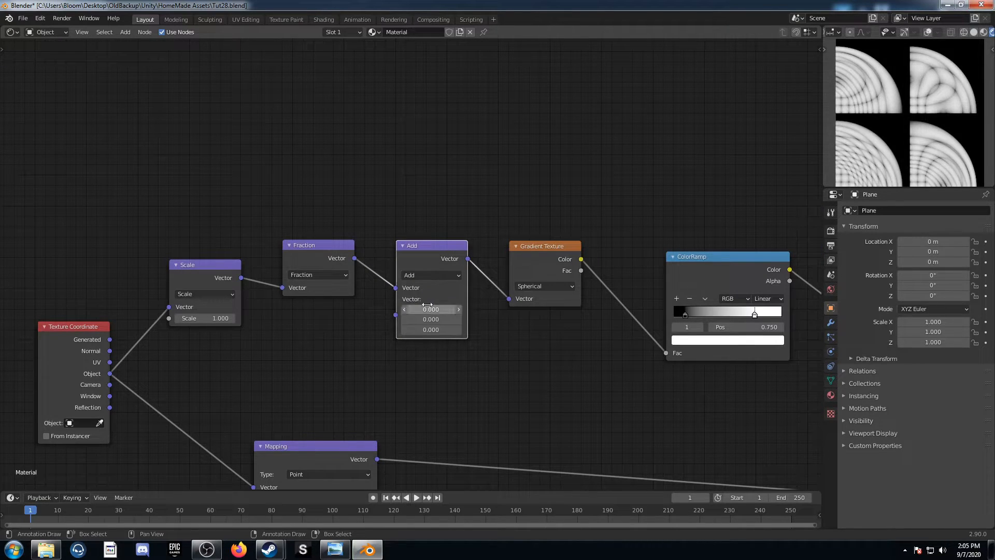
pyautogui.moveTo(424, 309); pyautogui.dragTo(425, 318)
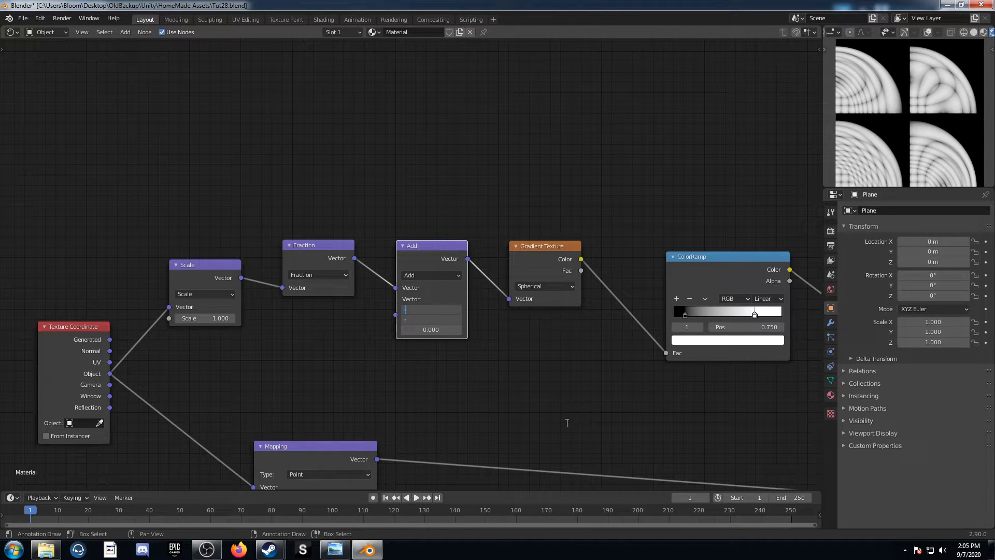
pyautogui.write('-0.5')
pyautogui.press('Return')
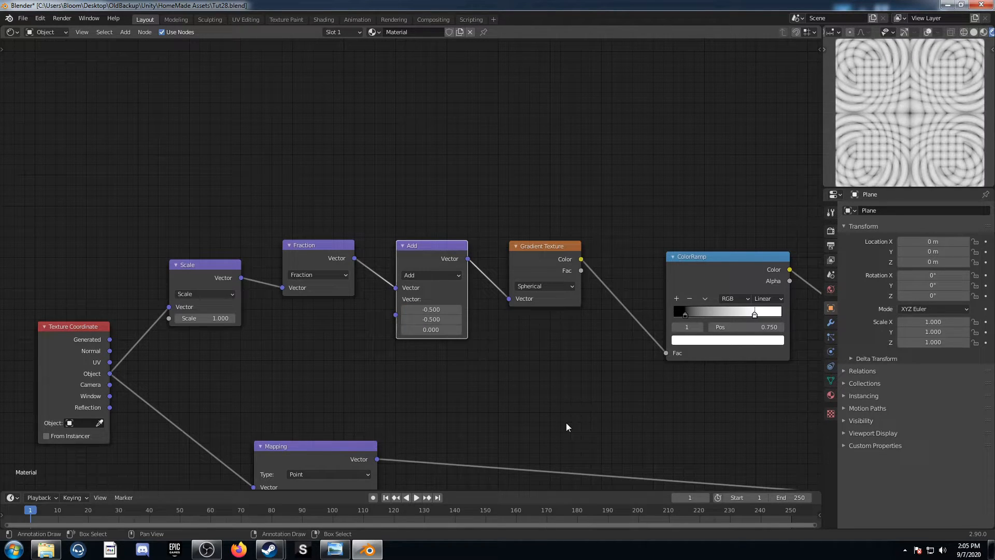
# Duplicate the Spherical Gradient Texture and insert the copy between the Texture Coordinate and Scale nodes
pyautogui.moveTo(543, 279); pyautogui.dragTo(649, 179, button='middle')
pyautogui.click(651, 142)
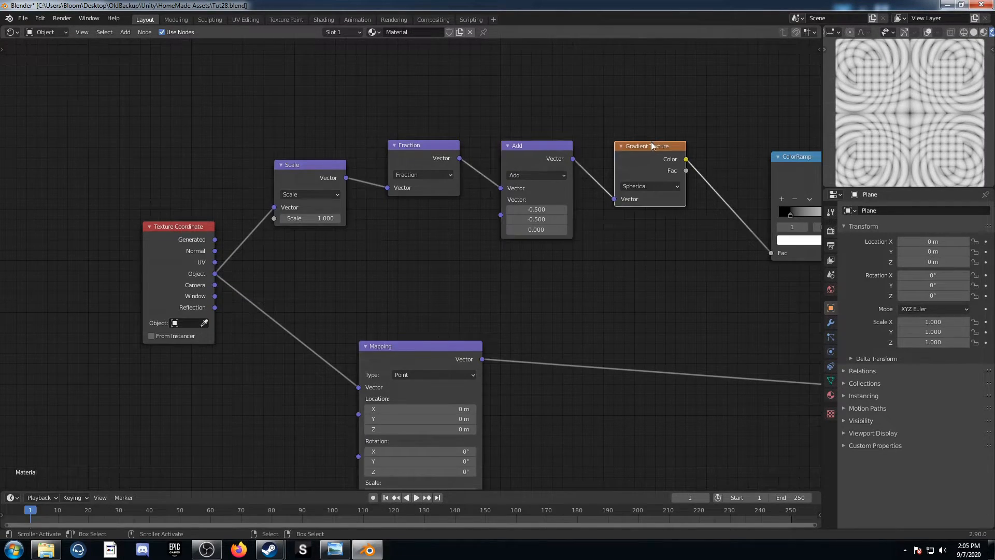
pyautogui.hotkey('shift', 'd')
pyautogui.click(281, 213)
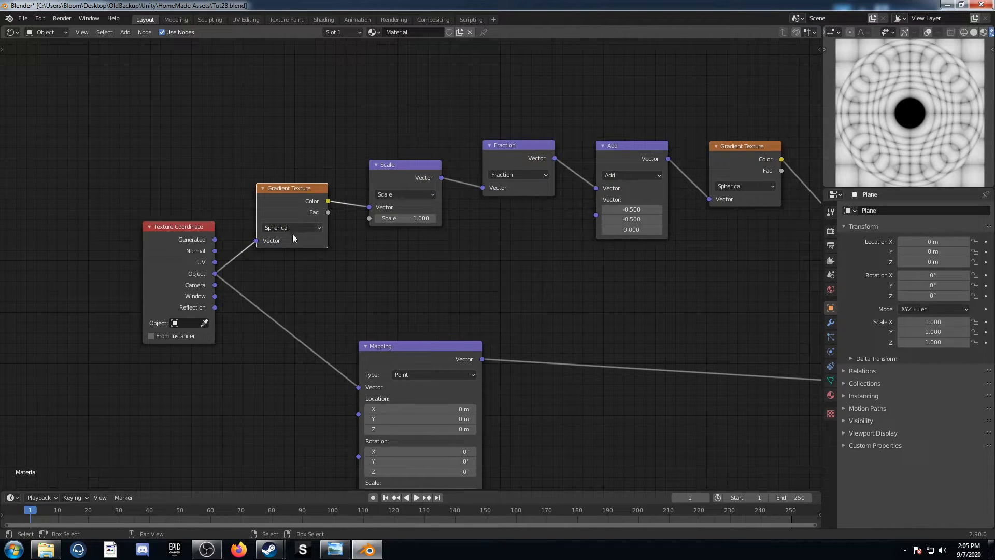
# Insert two MixRGB nodes in series between the Voronoi Texture's Distance output and the Viewer
pyautogui.scroll(-2, 525, 332)
pyautogui.moveTo(533, 324); pyautogui.dragTo(364, 228, button='middle')
pyautogui.moveTo(522, 283); pyautogui.dragTo(267, 287, button='middle')
pyautogui.hotkey('shift', 'a')
pyautogui.click(558, 290)
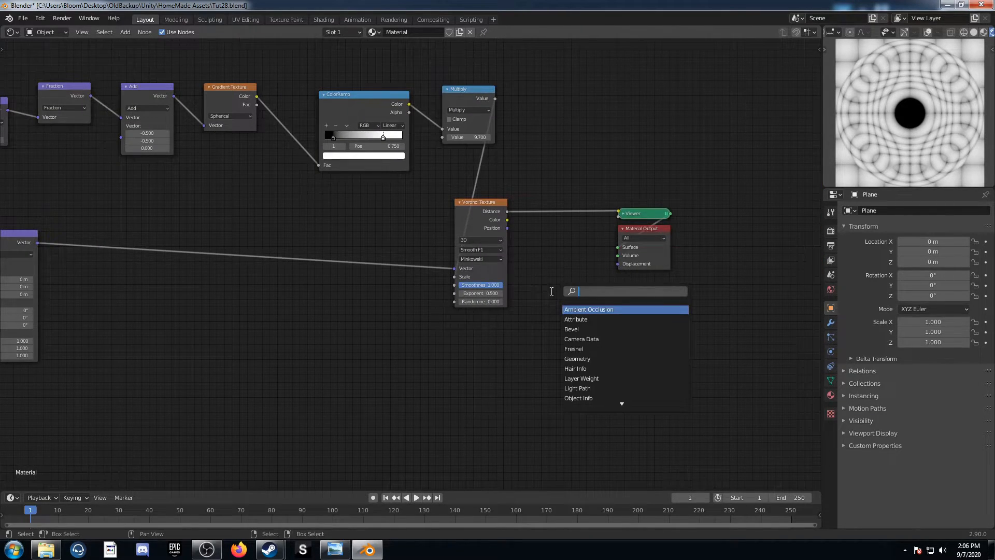
pyautogui.write('mix')
pyautogui.press('Return')
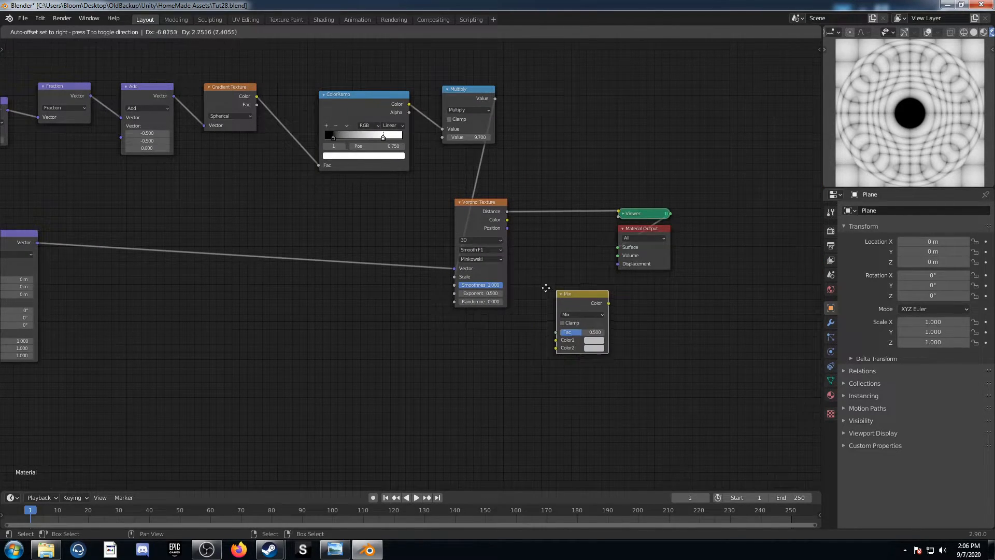
pyautogui.click(527, 170)
pyautogui.moveTo(590, 227); pyautogui.dragTo(473, 288, button='middle')
pyautogui.hotkey('shift', 'd')
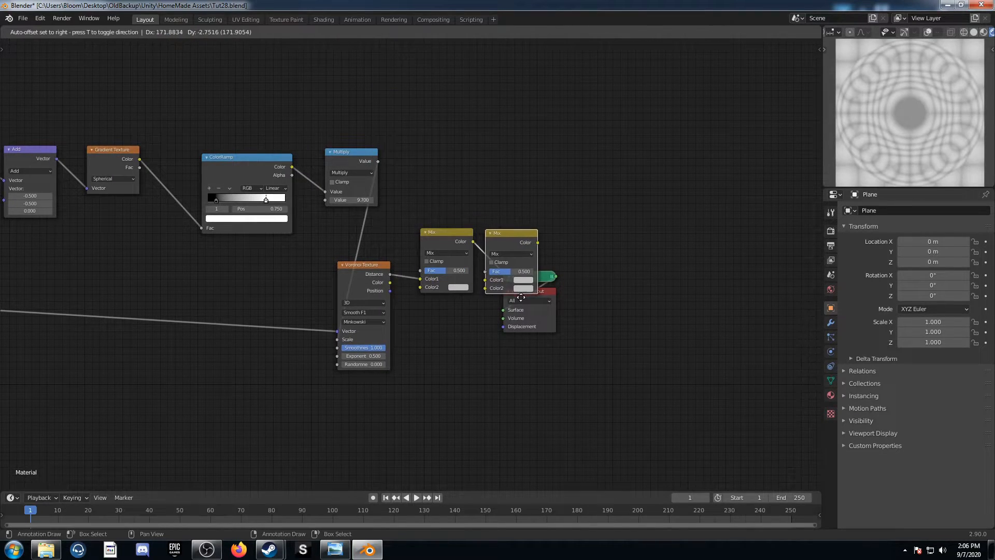
pyautogui.click(519, 305)
# Set the first Mix node to Color Burn with a black Color2
pyautogui.scroll(4, 504, 313)
pyautogui.scroll(2, 504, 315)
pyautogui.moveTo(517, 316); pyautogui.dragTo(446, 315, button='middle')
pyautogui.click(417, 242)
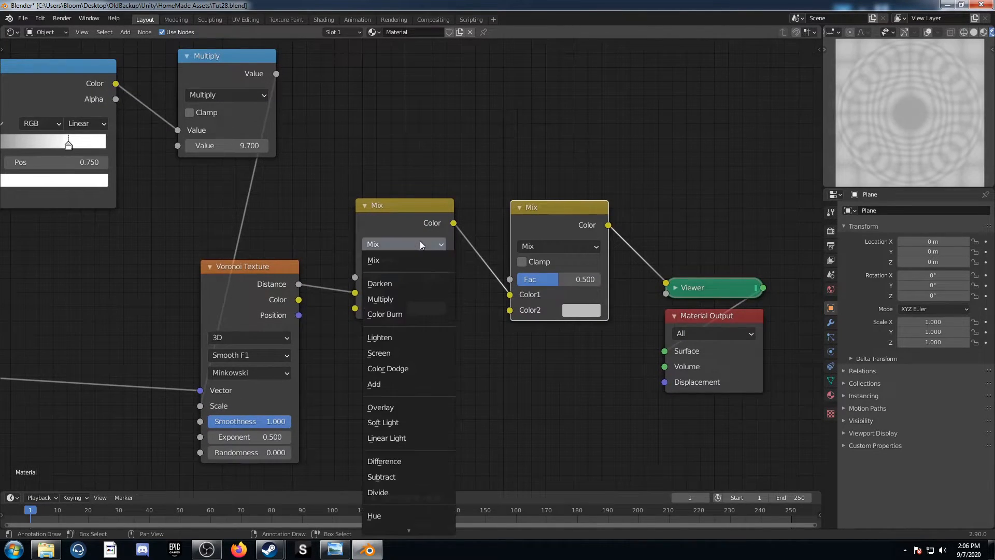
pyautogui.click(411, 312)
pyautogui.click(418, 309)
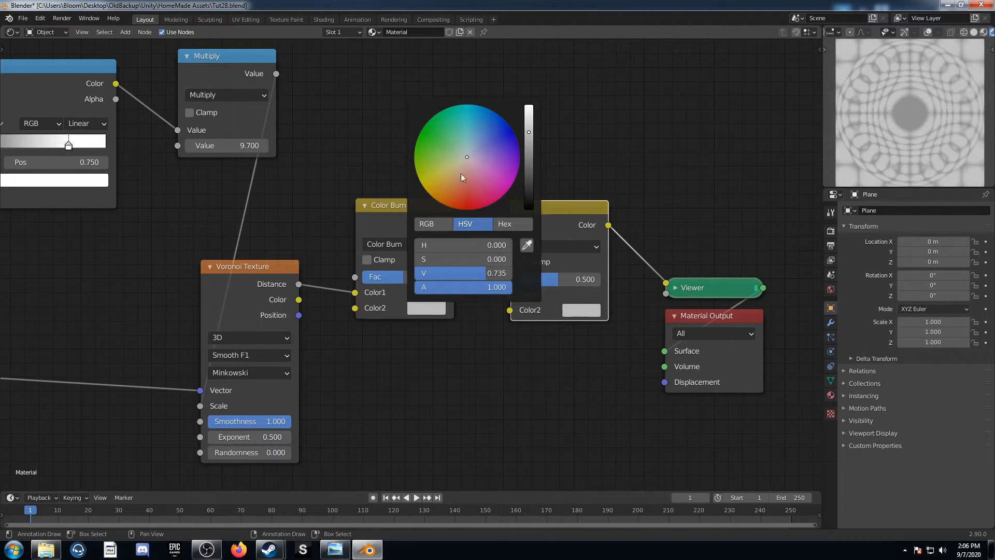
pyautogui.scroll(-6, 462, 159)
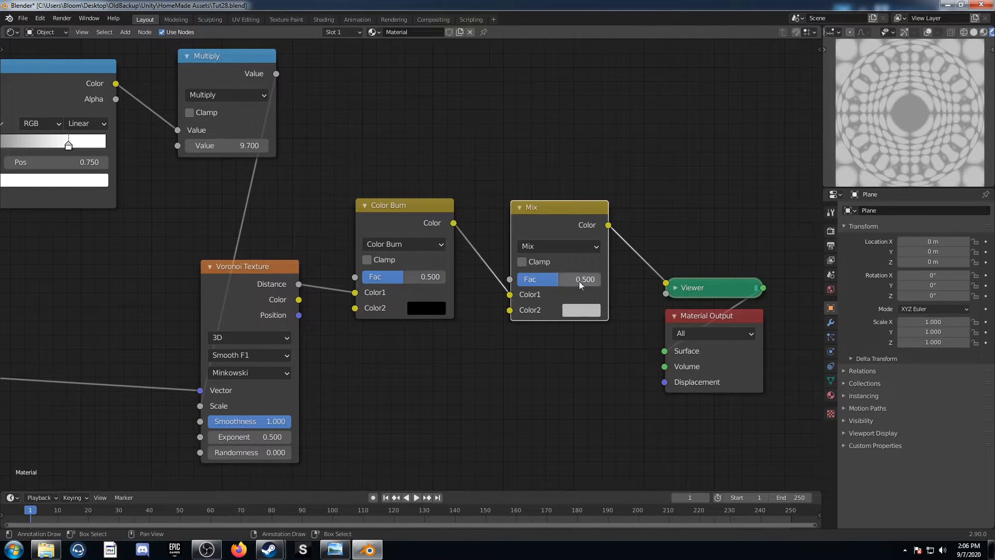
# Set the second Mix node to Color Dodge with a white Color2
pyautogui.click(579, 246)
pyautogui.click(558, 369)
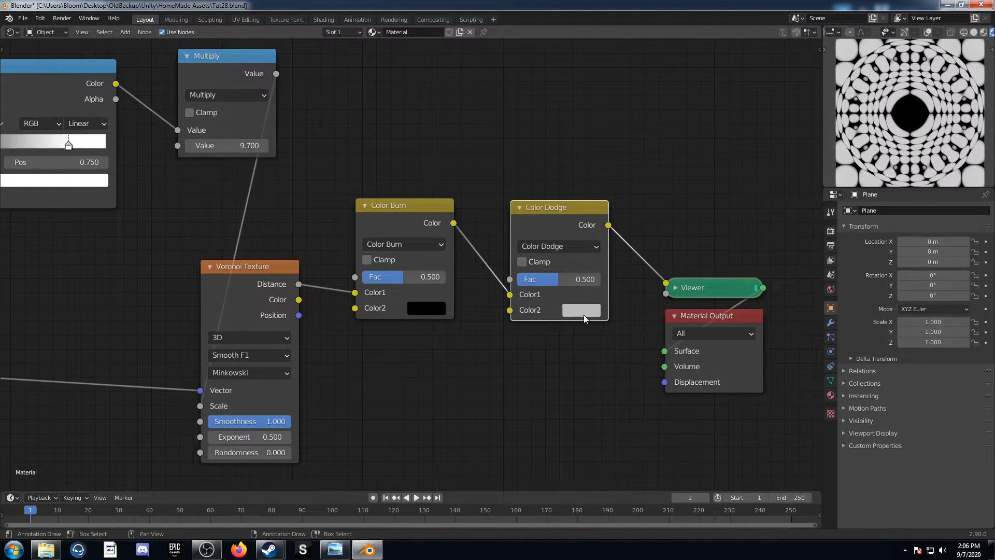
pyautogui.click(582, 310)
pyautogui.scroll(3, 625, 159)
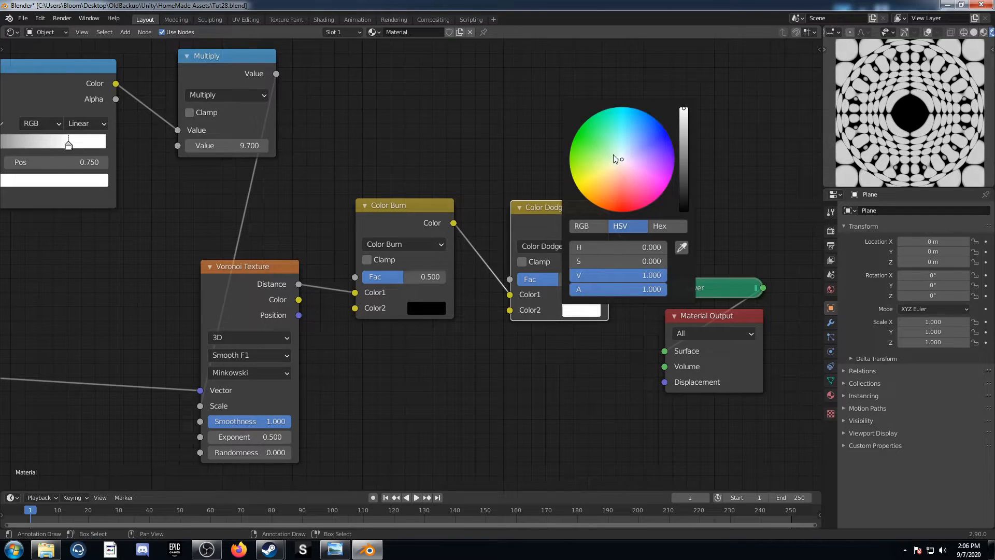
# Set the Color Burn node's Fac to 0.85
pyautogui.click(429, 278)
pyautogui.write('.')
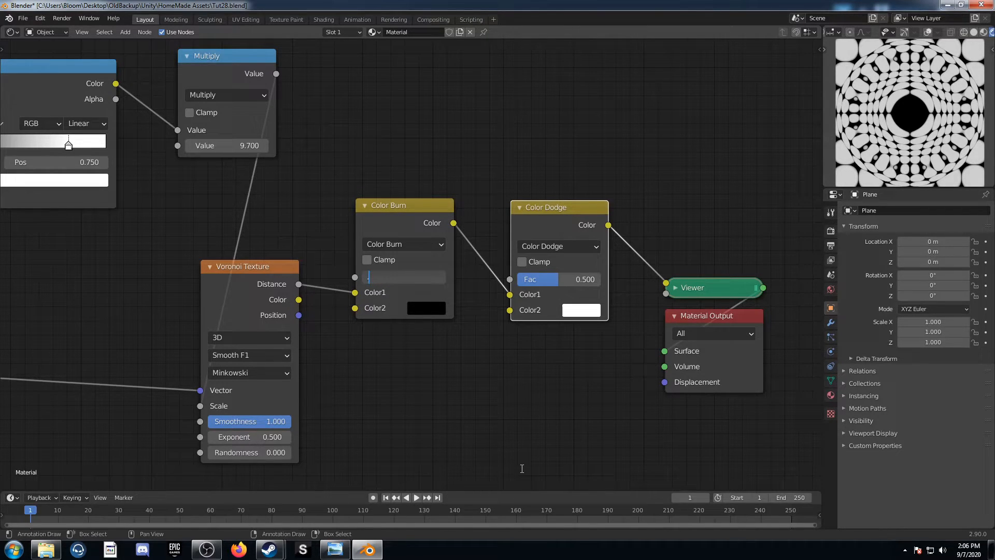
pyautogui.write('85')
pyautogui.press('Return')
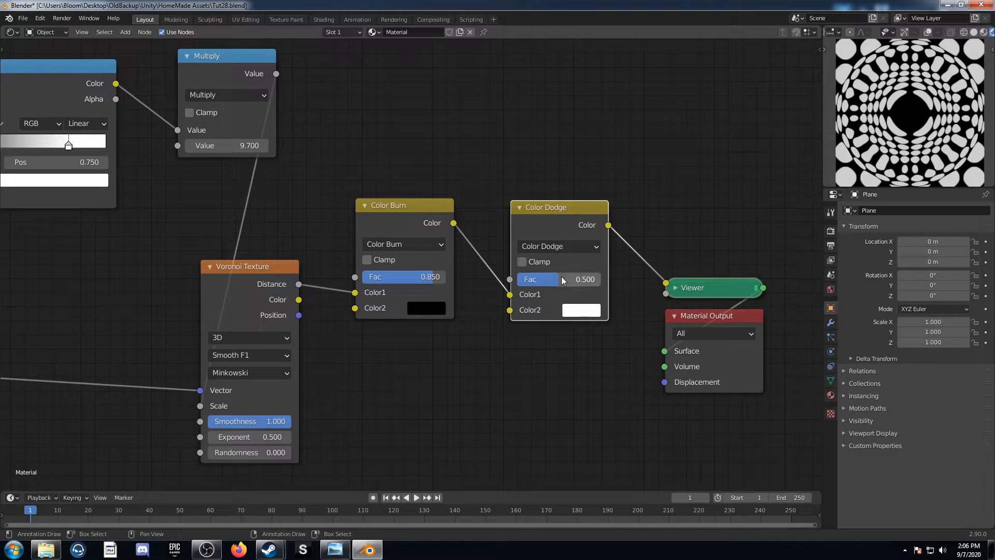
# Set the Mapping node's Z rotation to 45°
pyautogui.moveTo(93, 386); pyautogui.dragTo(444, 345, button='middle')
pyautogui.moveTo(187, 362)
pyautogui.mouseDown(button='middle')
pyautogui.moveTo(473, 324)
pyautogui.moveTo(407, 271)
pyautogui.mouseUp(button='middle')
pyautogui.moveTo(252, 342); pyautogui.dragTo(421, 302, button='middle')
pyautogui.click(421, 300)
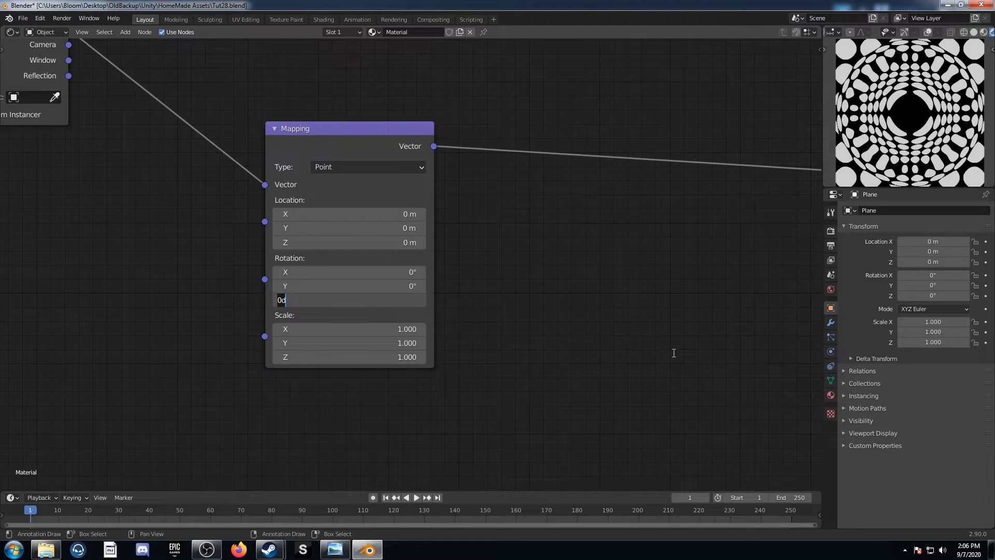
pyautogui.write('45')
pyautogui.press('Return')
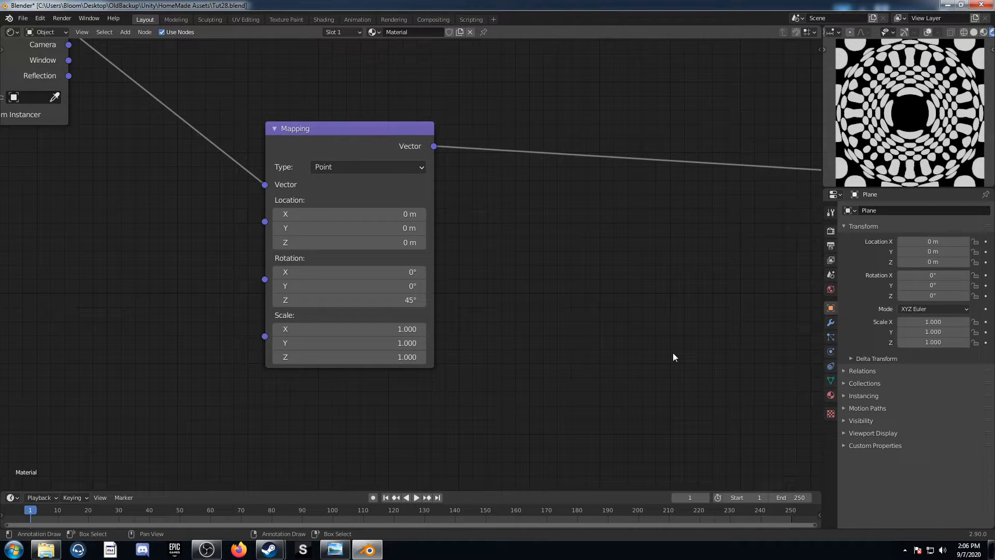
pyautogui.scroll(-4, 518, 332)
pyautogui.moveTo(646, 218); pyautogui.dragTo(519, 289, button='middle')
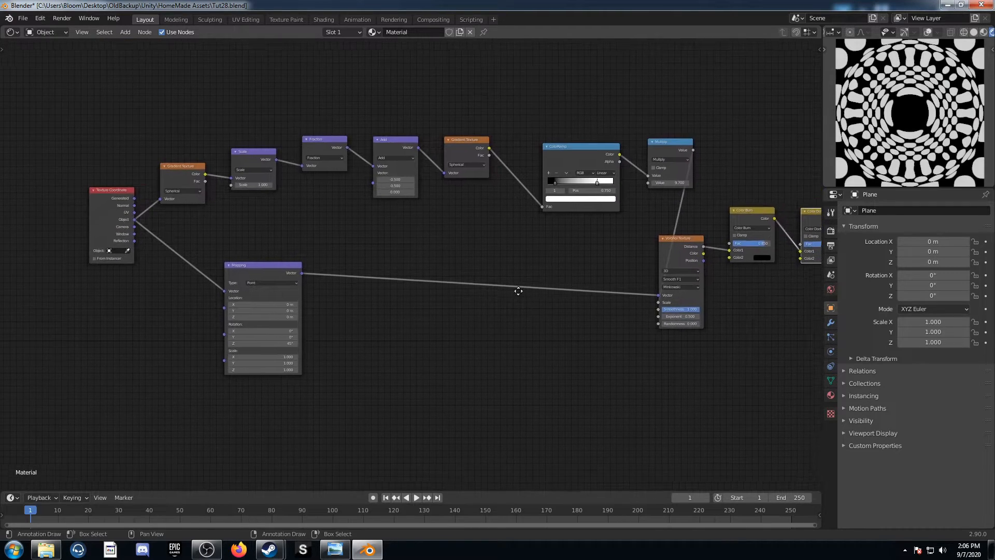
pyautogui.moveTo(527, 324); pyautogui.dragTo(486, 322, button='middle')
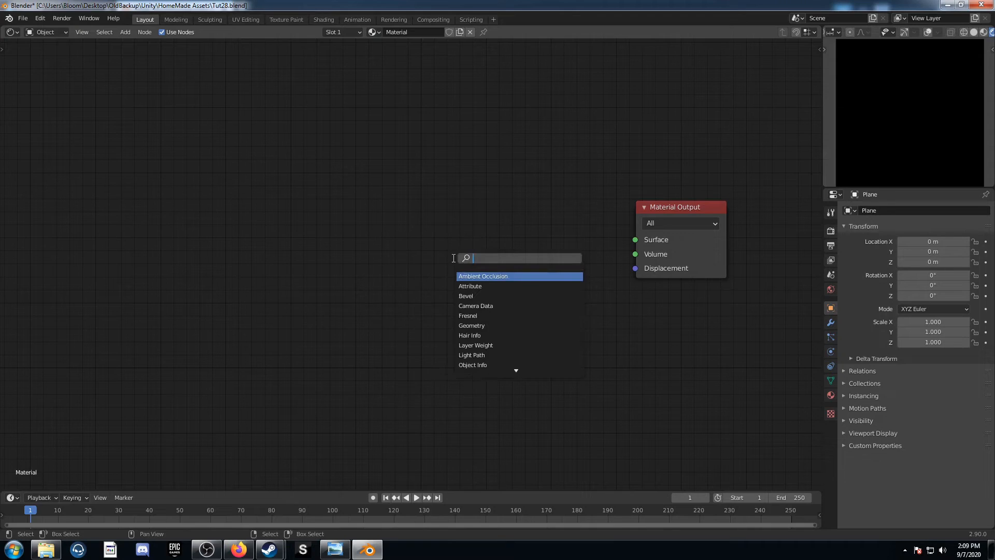
# Add a Noise Texture node beside the Material Output and set its Distortion to 1
pyautogui.write('no')
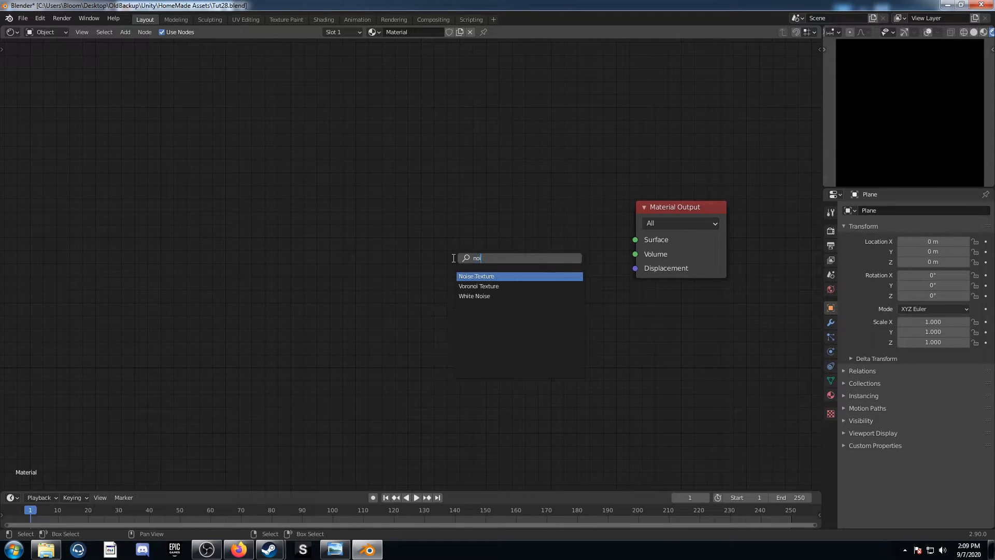
pyautogui.write('i')
pyautogui.press('Return')
pyautogui.click(422, 203)
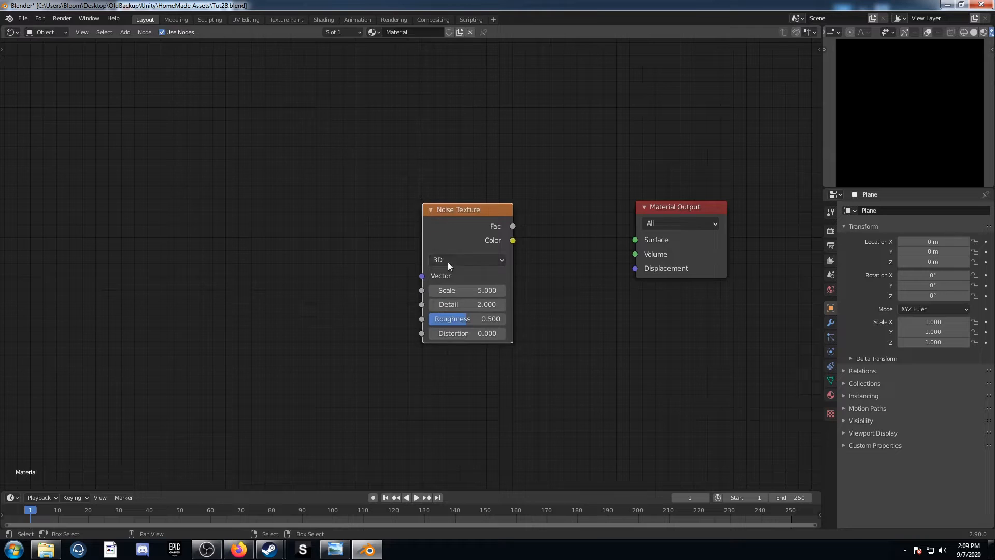
pyautogui.click(473, 334)
pyautogui.write('1')
pyautogui.press('Return')
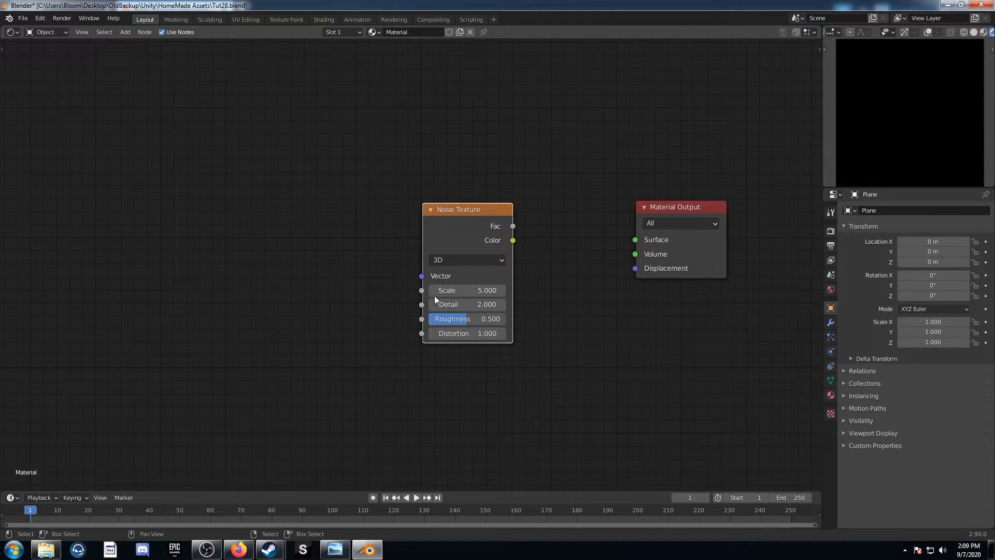
# Preview the Noise Texture and give it Mapping and Texture Coordinate nodes, using the Object output, with the Mapping node placed lower
pyautogui.keyDown('ctrl'); pyautogui.keyDown('shift'); pyautogui.click(455, 213); pyautogui.keyUp('shift'); pyautogui.keyUp('ctrl')
pyautogui.moveTo(557, 265); pyautogui.dragTo(570, 288, button='middle')
pyautogui.moveTo(493, 254); pyautogui.dragTo(431, 225)
pyautogui.hotkey('ctrl', 't')
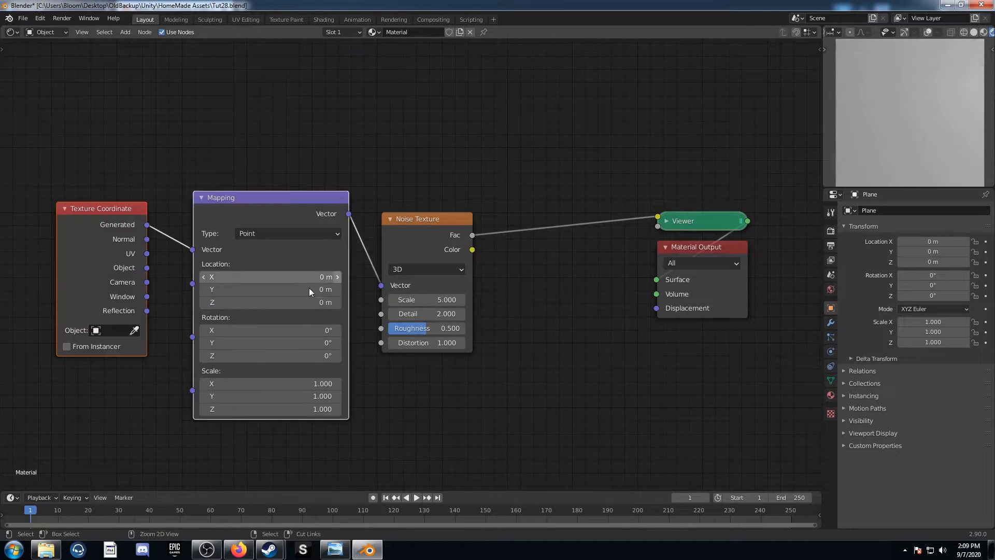
pyautogui.moveTo(213, 310); pyautogui.dragTo(487, 291, button='middle')
pyautogui.moveTo(369, 214); pyautogui.dragTo(155, 235)
pyautogui.moveTo(207, 271); pyautogui.dragTo(253, 260)
pyautogui.moveTo(274, 323); pyautogui.dragTo(415, 418, button='middle')
pyautogui.moveTo(284, 331); pyautogui.dragTo(194, 230)
pyautogui.click(375, 206)
pyautogui.moveTo(375, 206); pyautogui.dragTo(394, 371)
# Add a Separate XYZ node above the Mapping node and feed it the Object coordinates
pyautogui.hotkey('shift', 'a')
pyautogui.write('se')
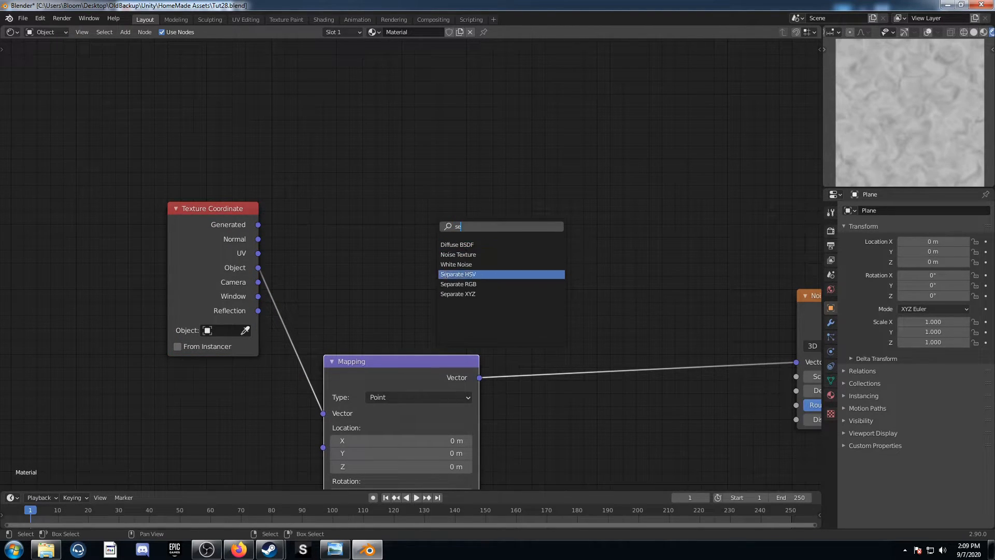
pyautogui.click(451, 295)
pyautogui.click(383, 179)
pyautogui.moveTo(260, 268); pyautogui.dragTo(368, 196)
# Add a Spherical Gradient Texture and connect the Separate XYZ node's X output to its Vector
pyautogui.moveTo(520, 219); pyautogui.dragTo(397, 228, button='middle')
pyautogui.hotkey('shift', 'a')
pyautogui.click(408, 206)
pyautogui.write('gra')
pyautogui.click(426, 224)
pyautogui.click(449, 161)
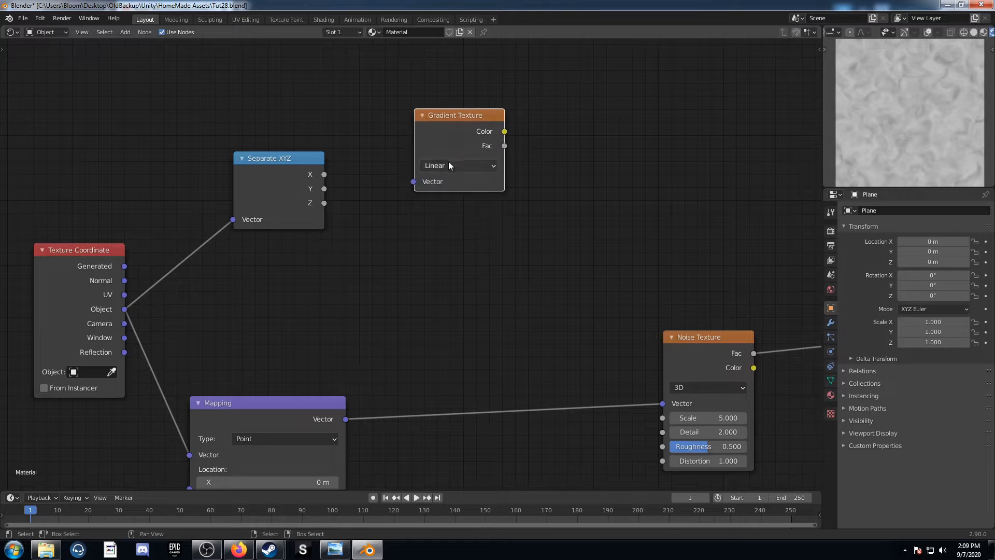
pyautogui.click(448, 164)
pyautogui.click(462, 238)
pyautogui.moveTo(462, 122); pyautogui.dragTo(445, 67)
pyautogui.moveTo(325, 173); pyautogui.dragTo(400, 126)
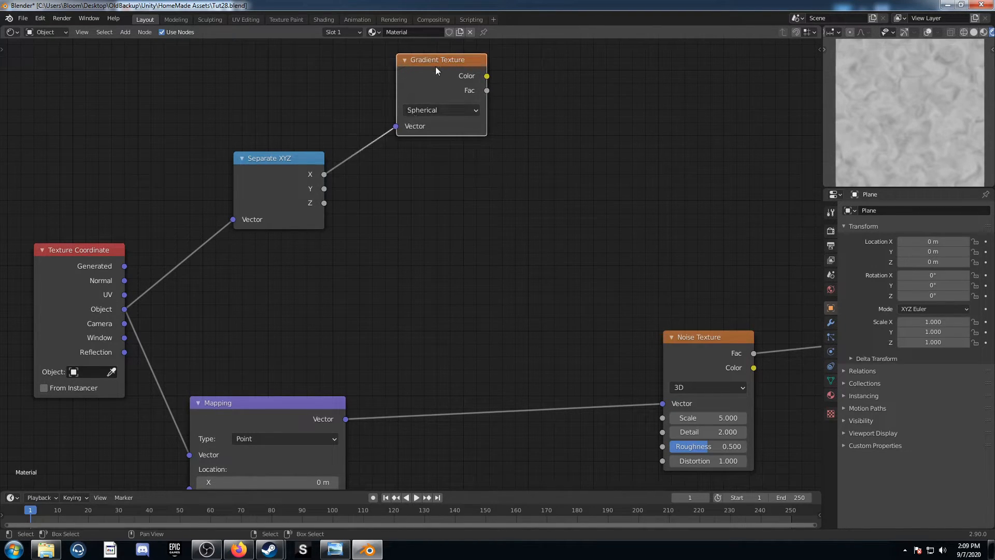
# Duplicate the Spherical Gradient Texture and connect the Y output to the copy's Vector
pyautogui.hotkey('shift', 'd')
pyautogui.click(438, 186)
pyautogui.moveTo(324, 189); pyautogui.dragTo(402, 250)
# Combine the Color outputs of both Gradient Textures in a Math node set to Add, and preview it
pyautogui.moveTo(473, 281); pyautogui.dragTo(337, 334, button='middle')
pyautogui.hotkey('shift', 'a')
pyautogui.click(423, 181)
pyautogui.write('add')
pyautogui.press('Return')
pyautogui.click(427, 149)
pyautogui.moveTo(350, 129); pyautogui.dragTo(457, 229)
pyautogui.moveTo(353, 250); pyautogui.dragTo(456, 246)
pyautogui.keyDown('ctrl'); pyautogui.keyDown('shift'); pyautogui.click(512, 165); pyautogui.keyUp('shift'); pyautogui.keyUp('ctrl')
# Insert a ColorRamp node between the Add node and the Viewer
pyautogui.scroll(-1, 625, 273)
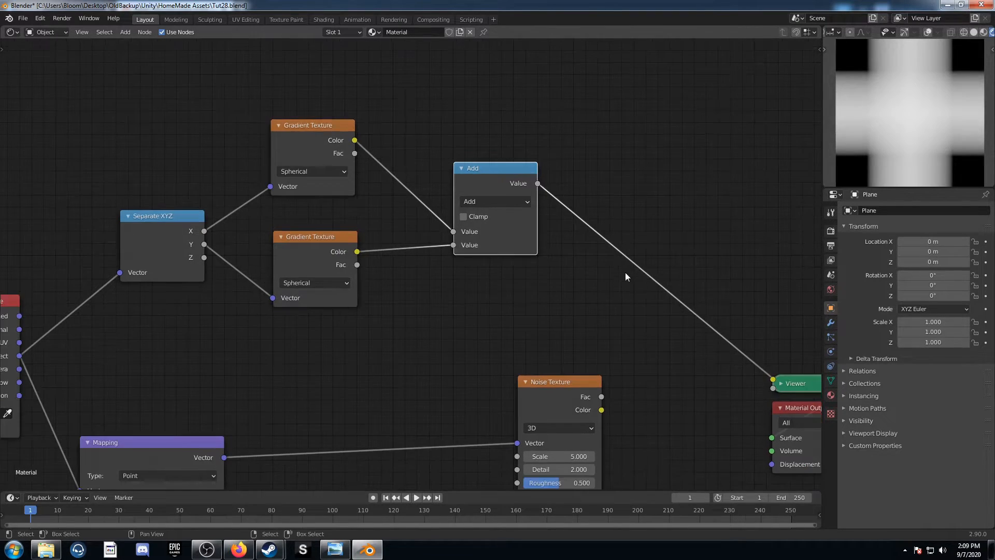
pyautogui.hotkey('shift', 'a')
pyautogui.click(330, 224)
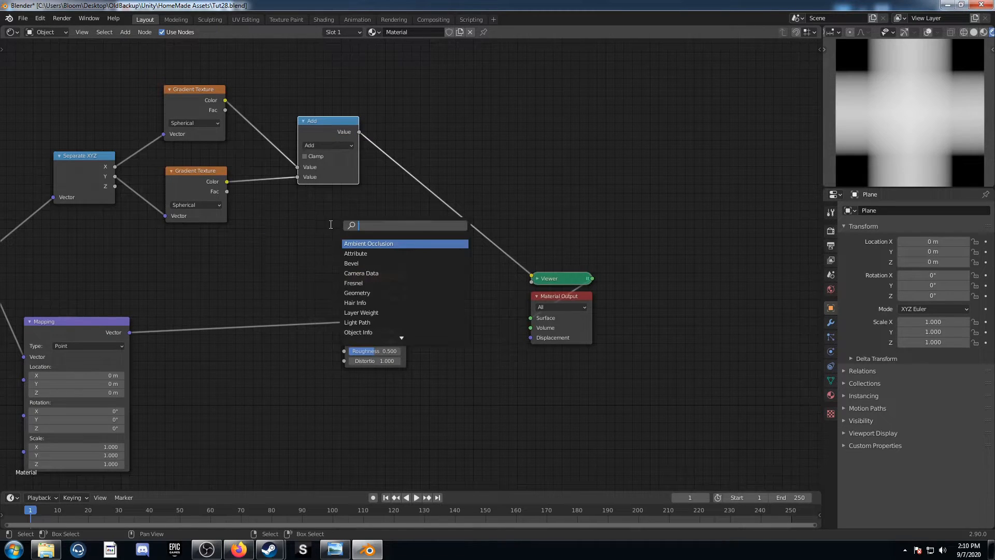
pyautogui.write('color')
pyautogui.press('Return')
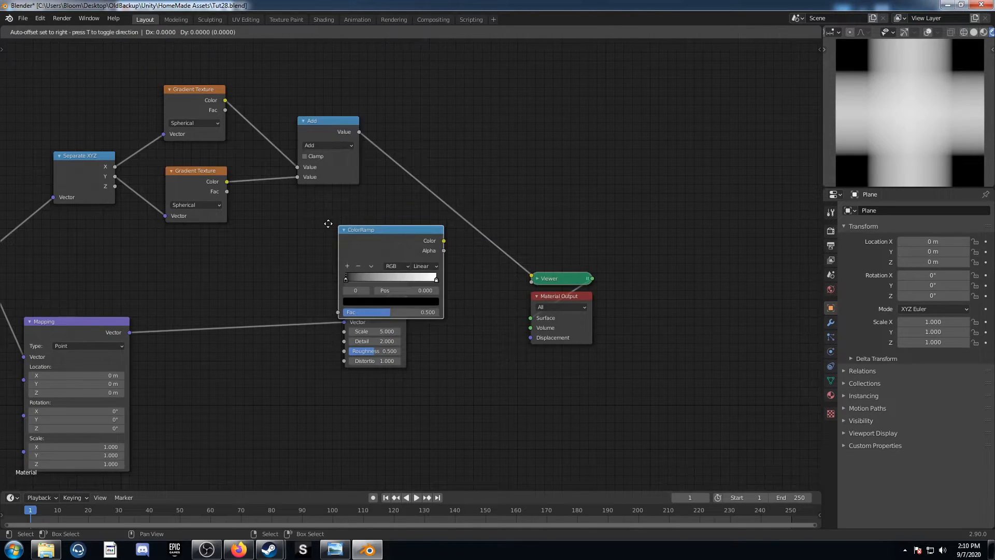
pyautogui.click(362, 119)
pyautogui.moveTo(496, 224); pyautogui.dragTo(389, 284, button='middle')
pyautogui.moveTo(333, 200); pyautogui.dragTo(338, 153)
# Duplicate the Add node onto the ColorRamp's output and set the copy to Multiply
pyautogui.click(228, 158)
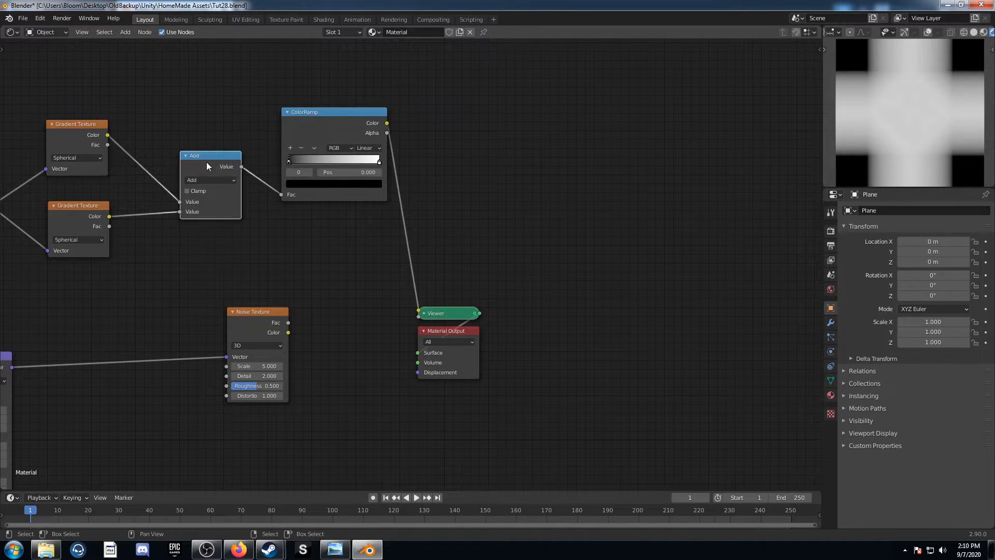
pyautogui.hotkey('shift', 'd')
pyautogui.click(449, 158)
pyautogui.click(447, 178)
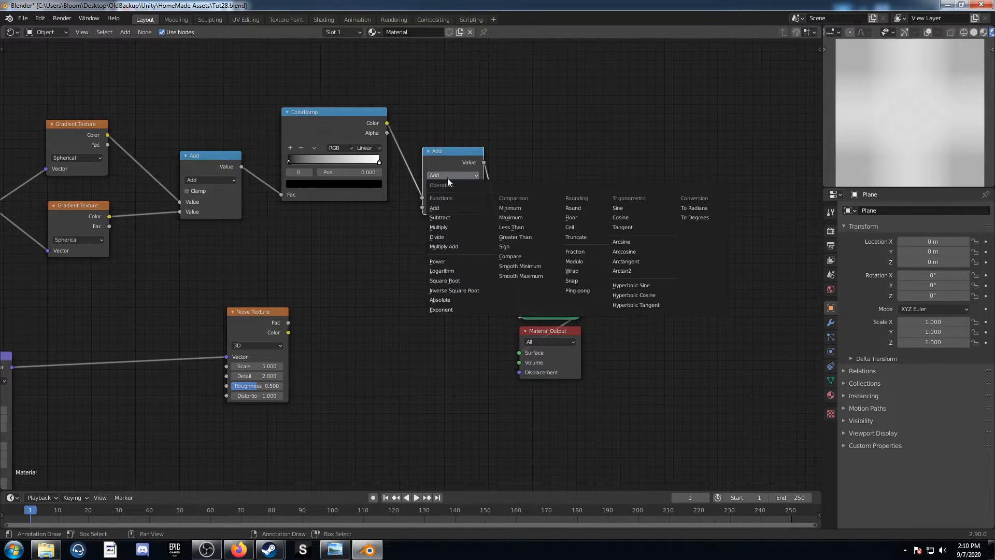
pyautogui.click(459, 224)
# Make room by moving the Noise Texture and output nodes, drive the noise Scale with the Multiply value, and preview the Noise Texture
pyautogui.moveTo(256, 313); pyautogui.dragTo(470, 309)
pyautogui.moveTo(519, 265); pyautogui.dragTo(602, 380)
pyautogui.press('g')
pyautogui.click(775, 408)
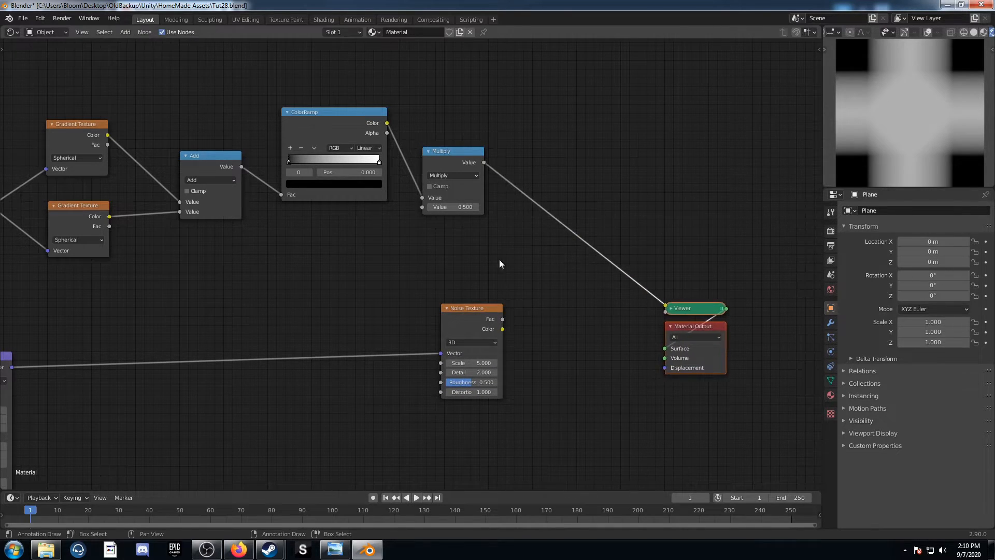
pyautogui.click(477, 172)
pyautogui.moveTo(483, 162); pyautogui.dragTo(441, 363)
pyautogui.keyDown('ctrl'); pyautogui.keyDown('shift'); pyautogui.click(478, 309); pyautogui.keyUp('shift'); pyautogui.keyUp('ctrl')
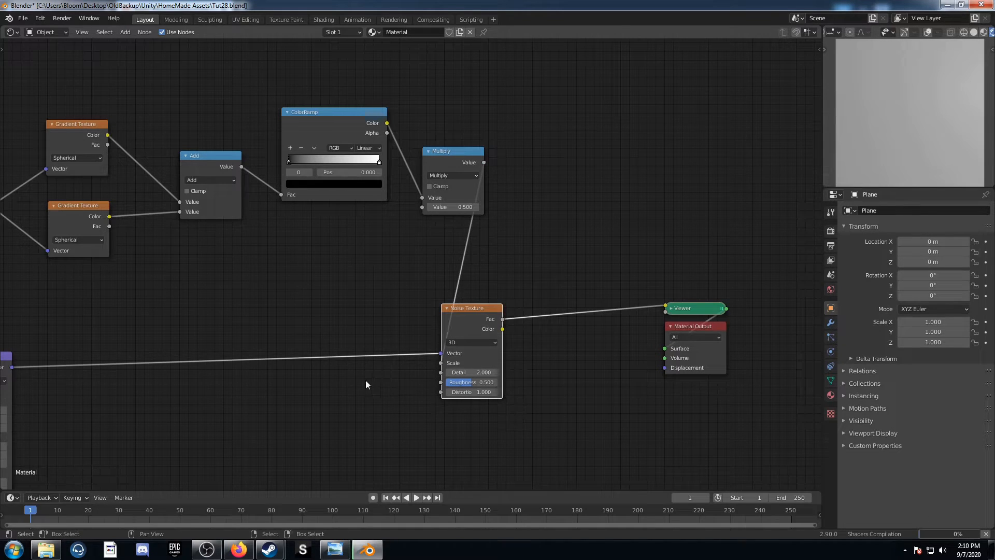
# Insert a Voronoi Texture between the Mapping and Noise Texture nodes, connecting its Distance output to the noise Vector
pyautogui.moveTo(427, 336); pyautogui.dragTo(576, 293, button='middle')
pyautogui.hotkey('shift', 'a')
pyautogui.write('voronoi')
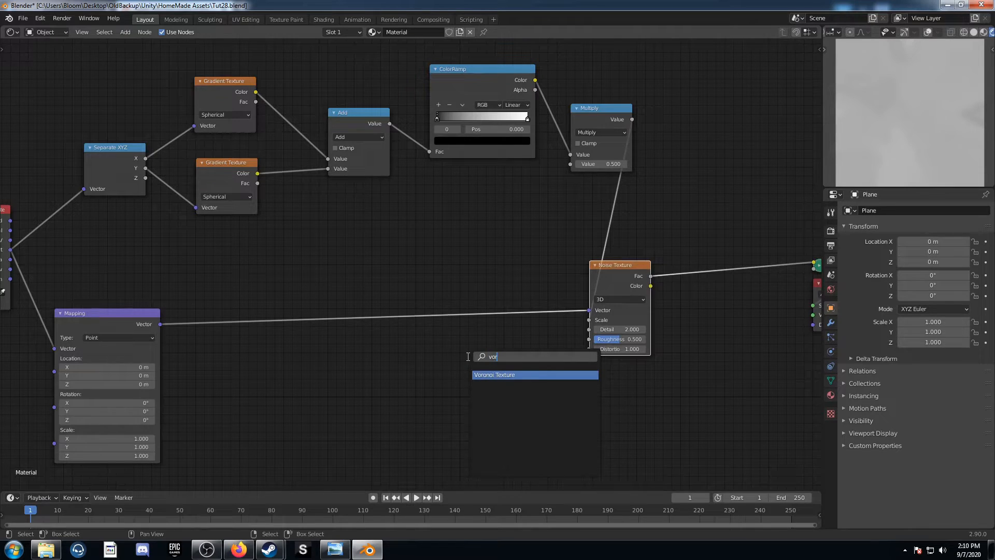
pyautogui.press('Return')
pyautogui.click(413, 288)
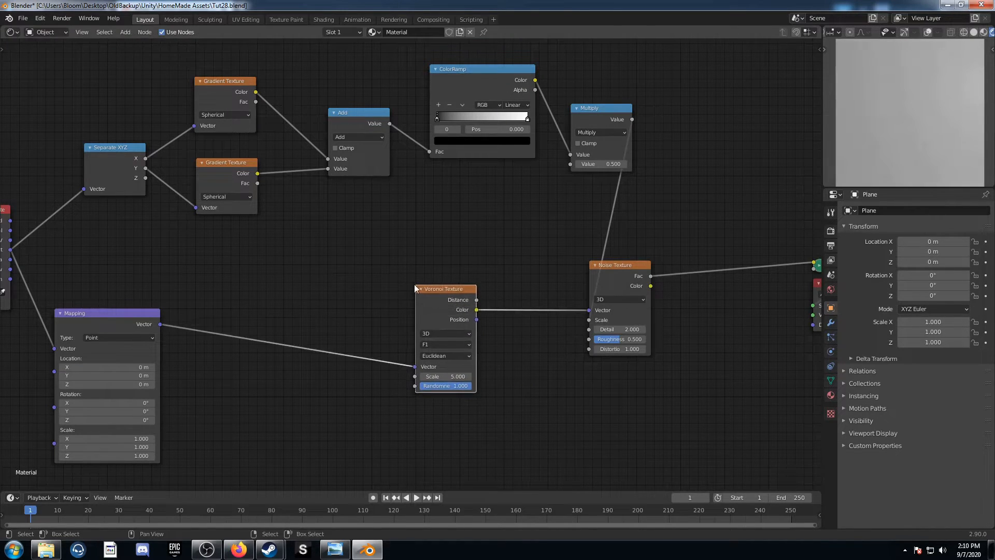
pyautogui.moveTo(476, 300); pyautogui.dragTo(590, 310)
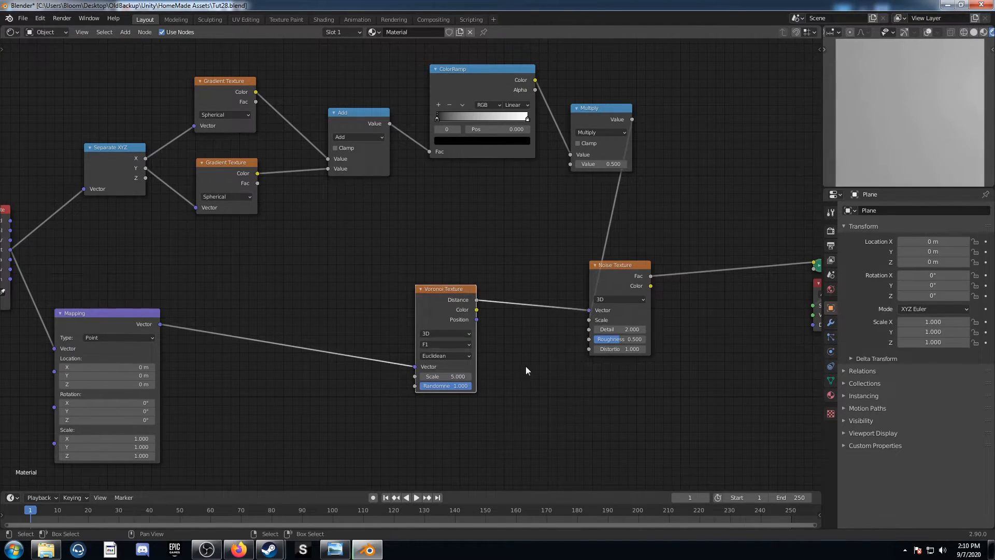
# Set the Voronoi Texture to Manhattan distance with Scale 8 and Randomness 0
pyautogui.scroll(3, 545, 362)
pyautogui.moveTo(405, 353); pyautogui.dragTo(409, 341, button='middle')
pyautogui.click(393, 337)
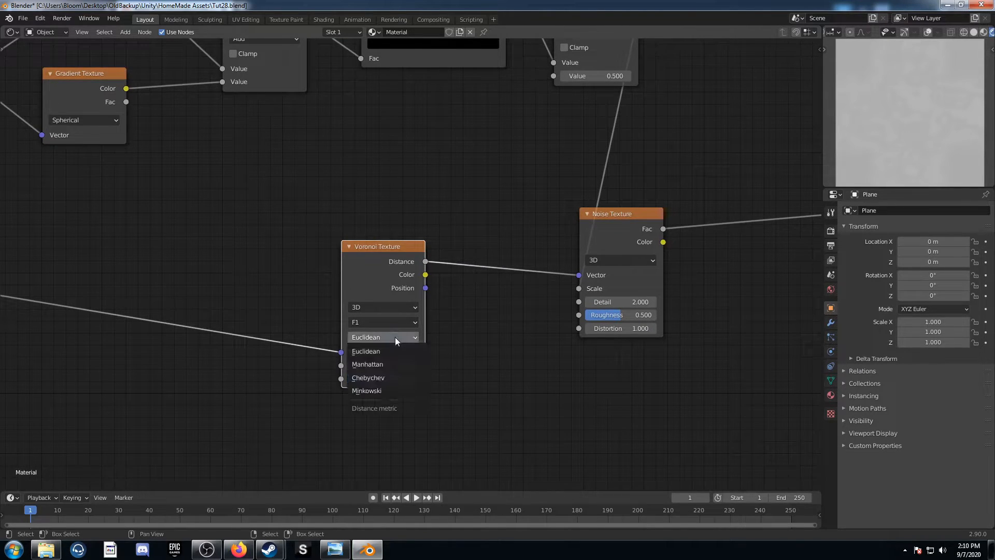
pyautogui.click(389, 366)
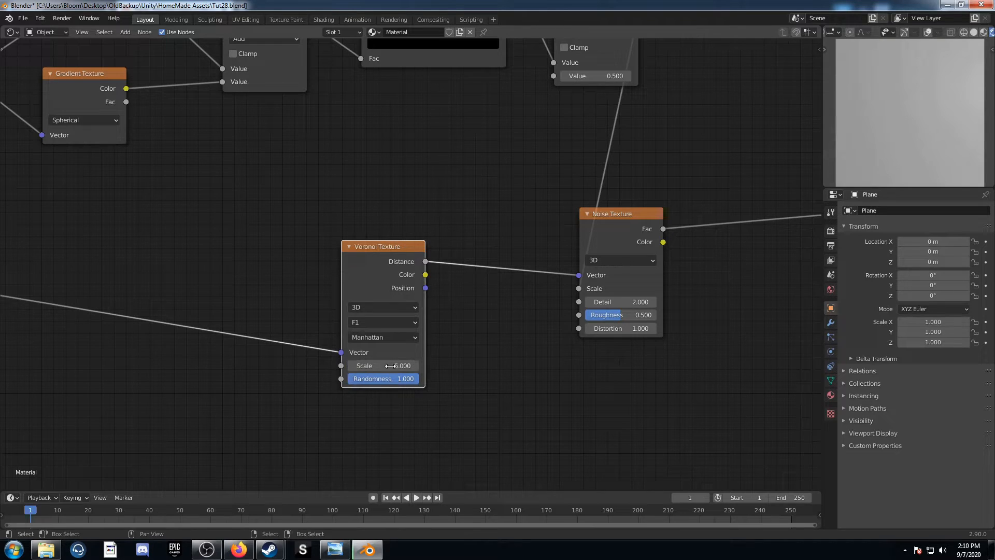
pyautogui.click(390, 366)
pyautogui.write('8')
pyautogui.press('Tab')
pyautogui.write('0')
pyautogui.press('Return')
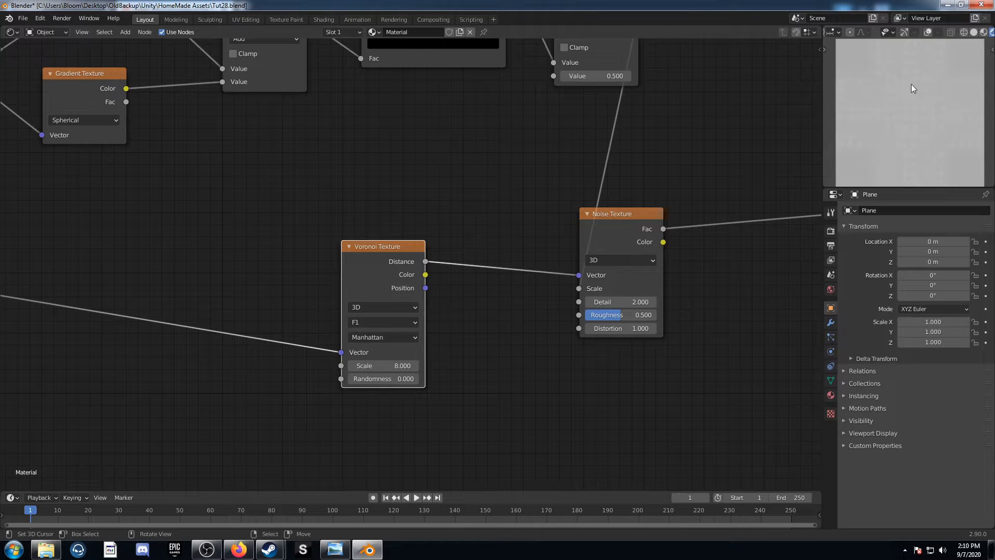
# Insert a Gradient Texture between the Mapping and Voronoi Texture nodes and set it to Radial
pyautogui.moveTo(378, 342); pyautogui.dragTo(529, 316, button='middle')
pyautogui.moveTo(378, 321); pyautogui.dragTo(419, 301, button='middle')
pyautogui.hotkey('shift', 'a')
pyautogui.click(360, 351)
pyautogui.write('gra')
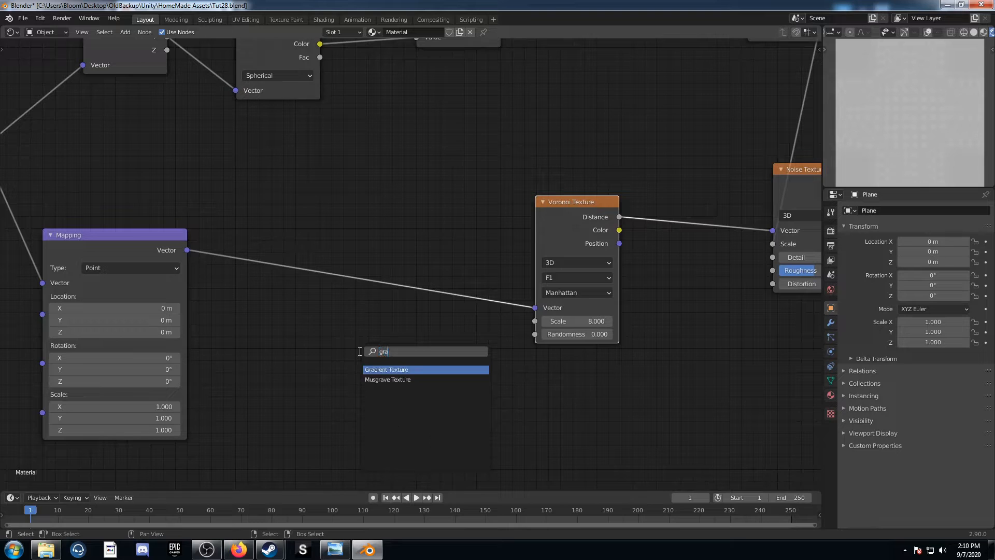
pyautogui.click(384, 369)
pyautogui.click(326, 288)
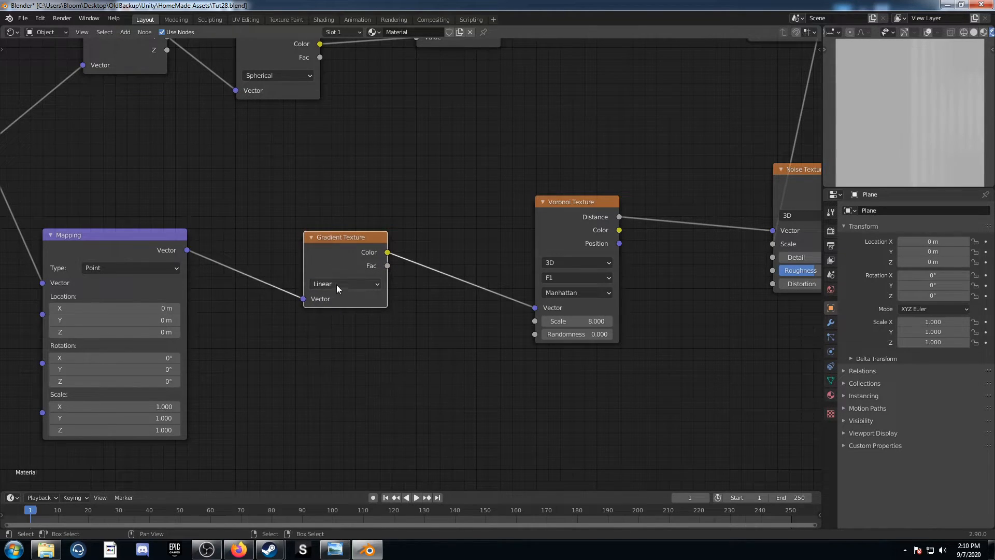
pyautogui.click(337, 284)
pyautogui.click(340, 377)
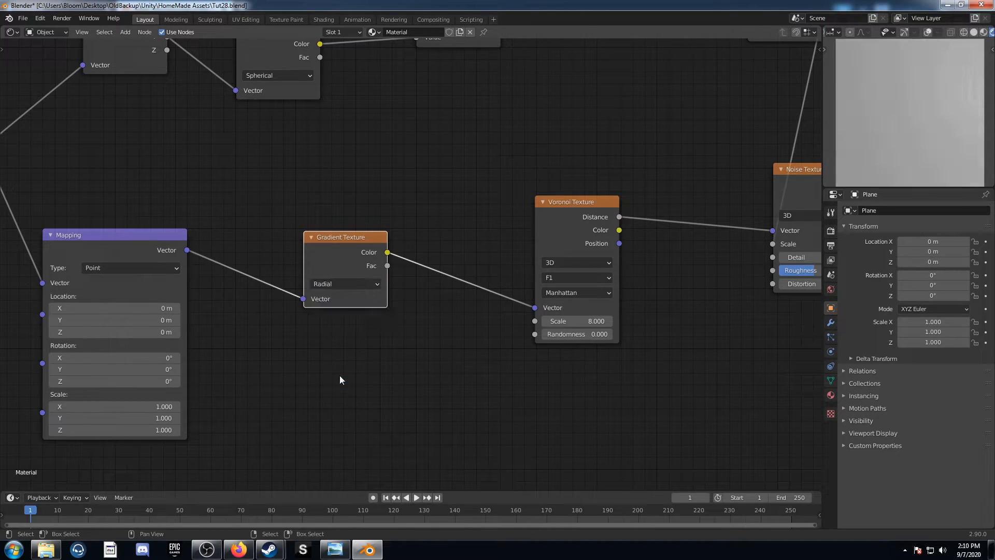
# Insert two Mix nodes in series between the Noise Texture and the Viewer
pyautogui.moveTo(691, 263); pyautogui.dragTo(313, 351, button='middle')
pyautogui.hotkey('shift', 'a')
pyautogui.click(579, 311)
pyautogui.write('mix')
pyautogui.press('Return')
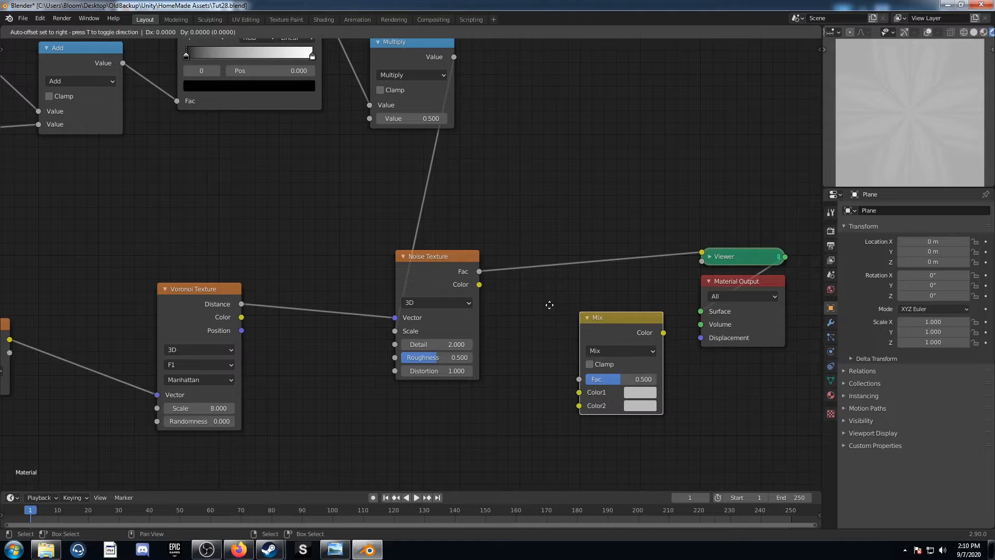
pyautogui.click(497, 224)
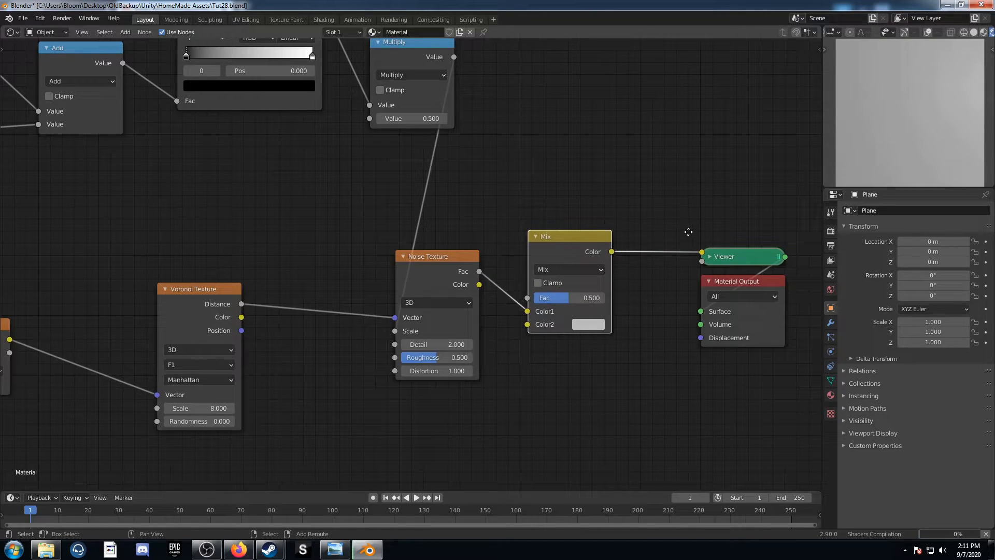
pyautogui.click(821, 213)
# Set the first Mix node after the Noise Texture to Color Burn with a black Color2
pyautogui.click(578, 271)
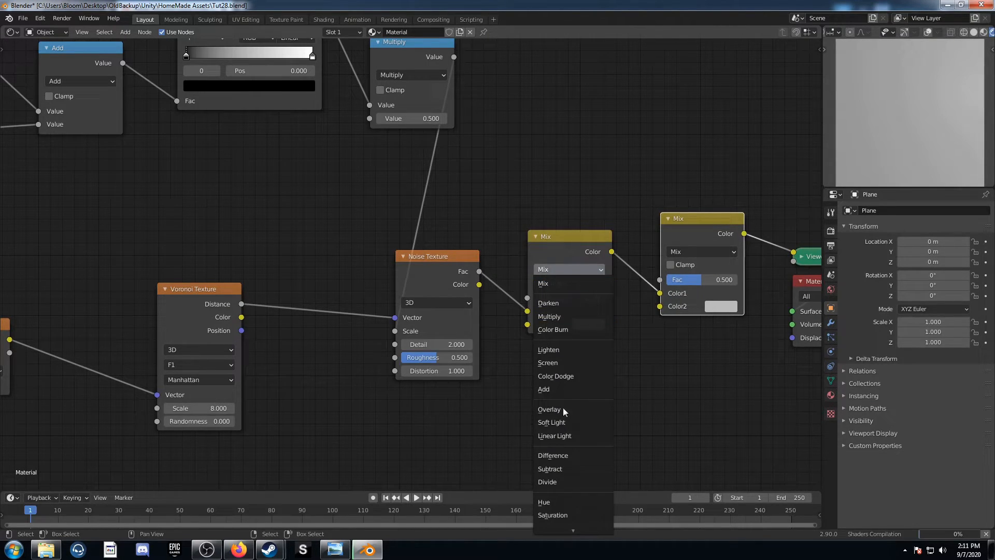
pyautogui.click(560, 329)
pyautogui.click(586, 326)
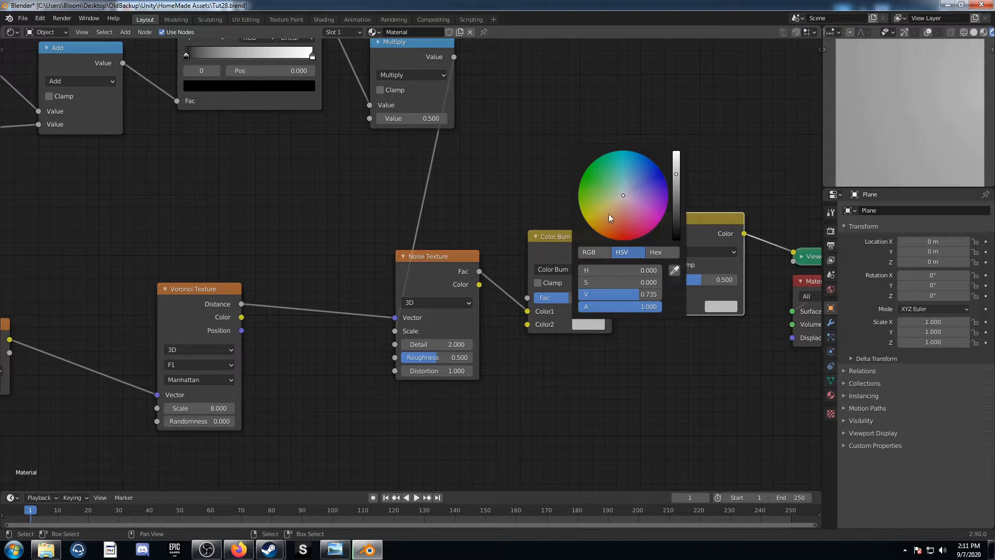
pyautogui.scroll(-15, 611, 216)
# Set the second Mix node after the Noise Texture to Color Dodge with a white Color2
pyautogui.click(702, 251)
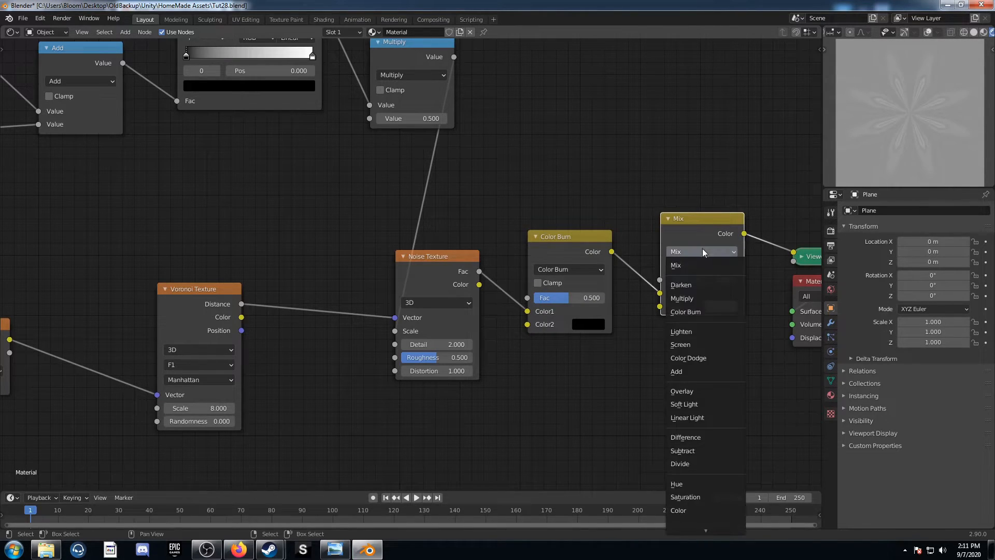
pyautogui.click(688, 357)
pyautogui.click(711, 307)
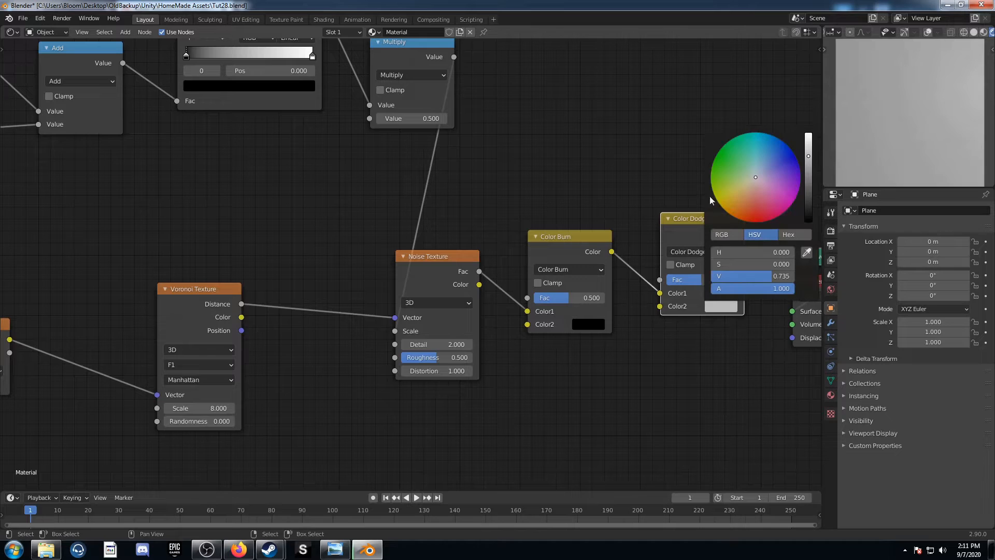
pyautogui.scroll(6, 740, 176)
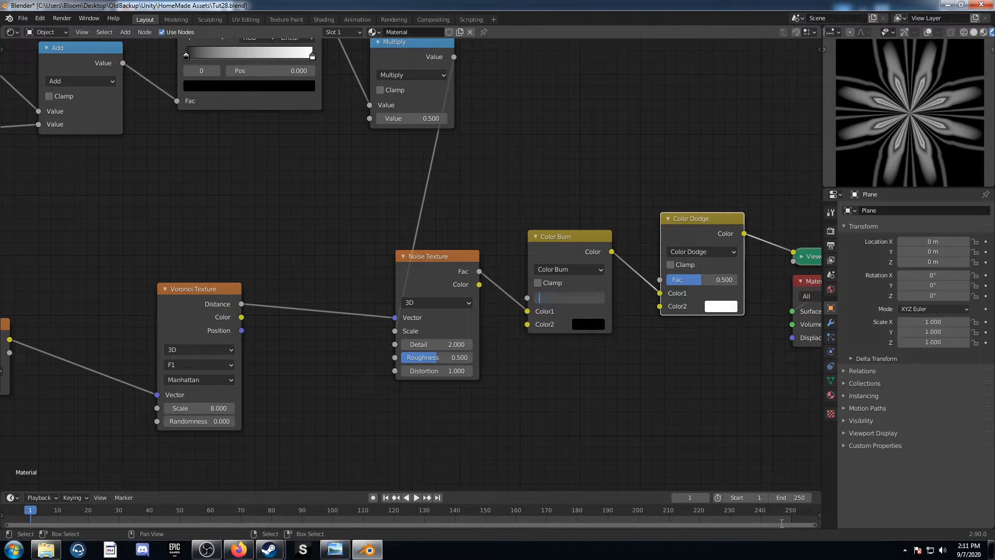
# Set the Color Burn node's Fac to 0.48 and the Color Dodge node's Fac to 1
pyautogui.press('Return')
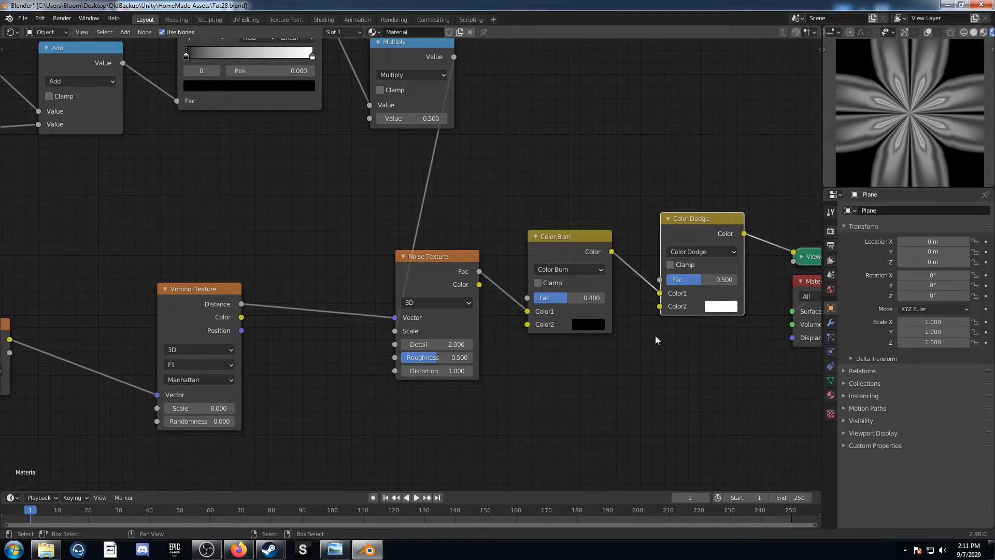
pyautogui.moveTo(693, 283); pyautogui.dragTo(732, 284)
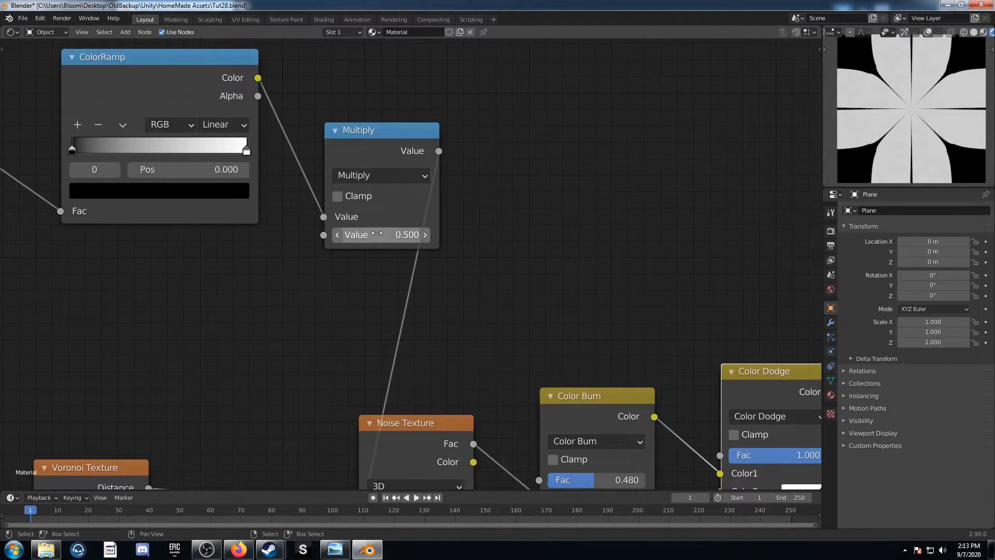
# Set the Multiply node's value to 1.5
pyautogui.click(377, 234)
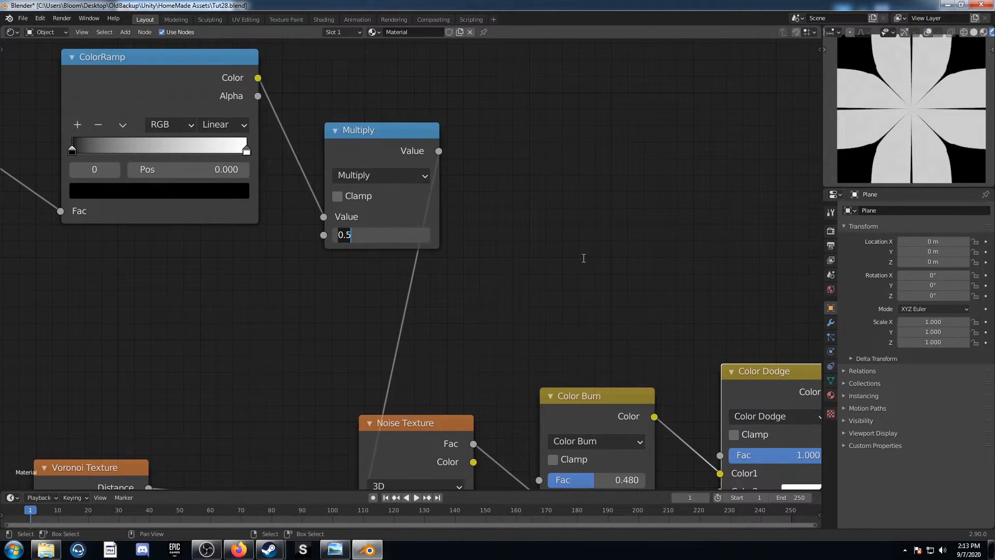
pyautogui.write('1.5')
pyautogui.press('Return')
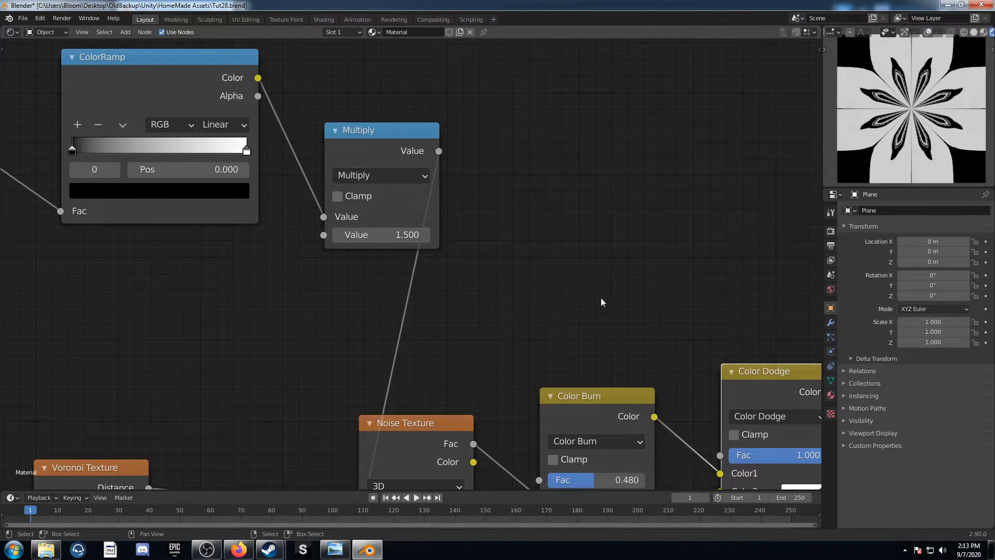
pyautogui.scroll(-3, 575, 306)
pyautogui.moveTo(548, 298); pyautogui.dragTo(678, 233, button='middle')
pyautogui.scroll(-1, 658, 242)
pyautogui.moveTo(467, 337); pyautogui.dragTo(524, 316, button='middle')
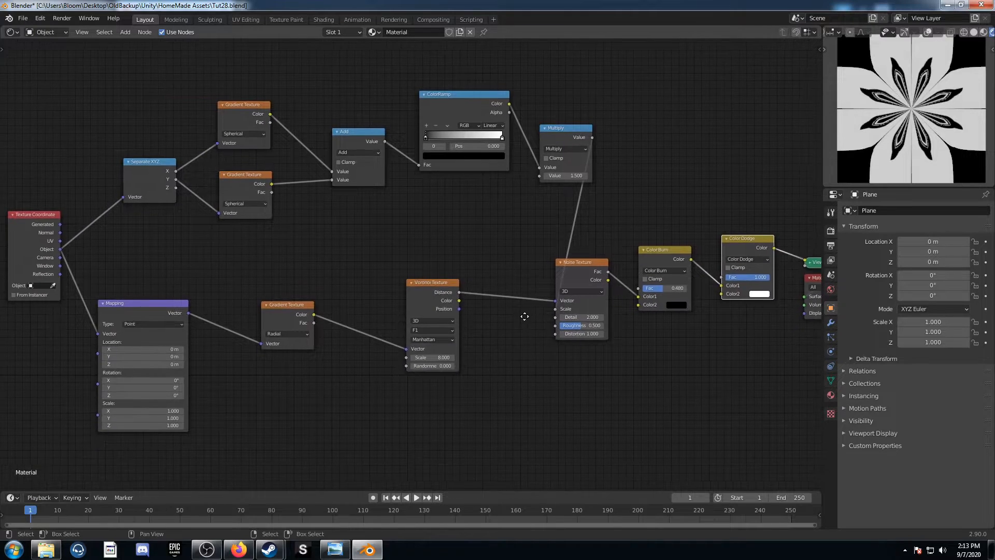
pyautogui.scroll(-1, 525, 316)
pyautogui.scroll(1, 363, 464)
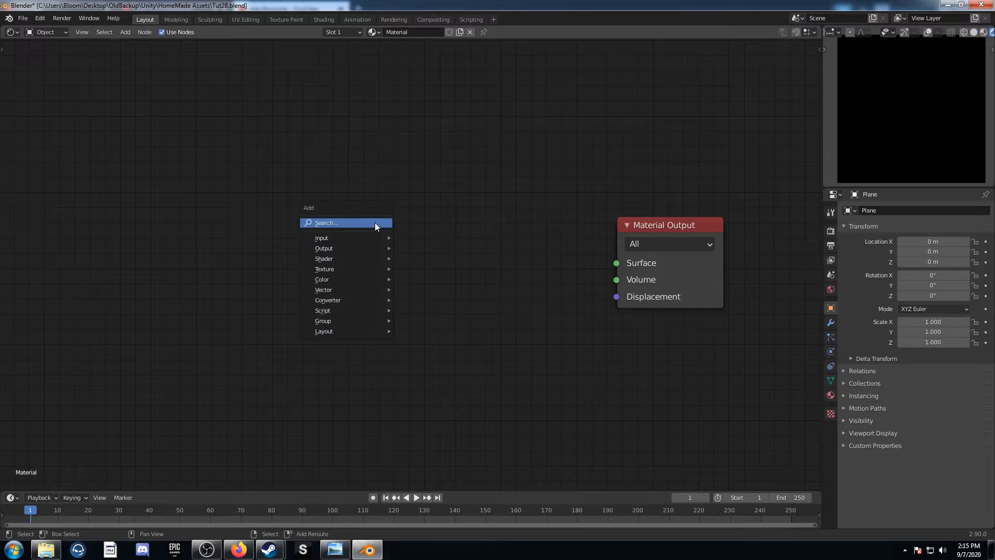
# Add a Noise Texture node beside the Material Output and preview its Fac output on the plane
pyautogui.click(375, 222)
pyautogui.write('noise')
pyautogui.press('Return')
pyautogui.click(348, 231)
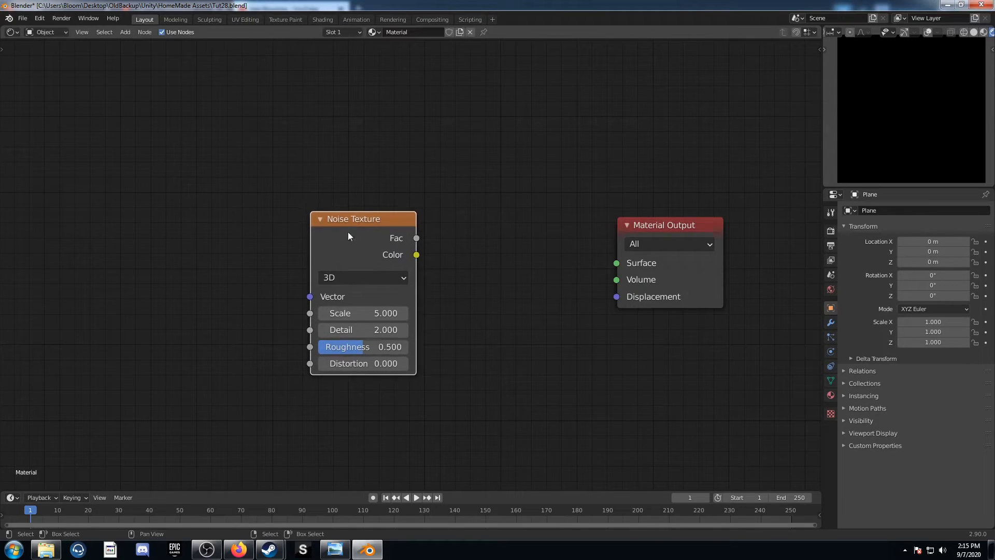
pyautogui.keyDown('ctrl'); pyautogui.keyDown('shift'); pyautogui.click(353, 229); pyautogui.keyUp('shift'); pyautogui.keyUp('ctrl')
pyautogui.scroll(2, 389, 284)
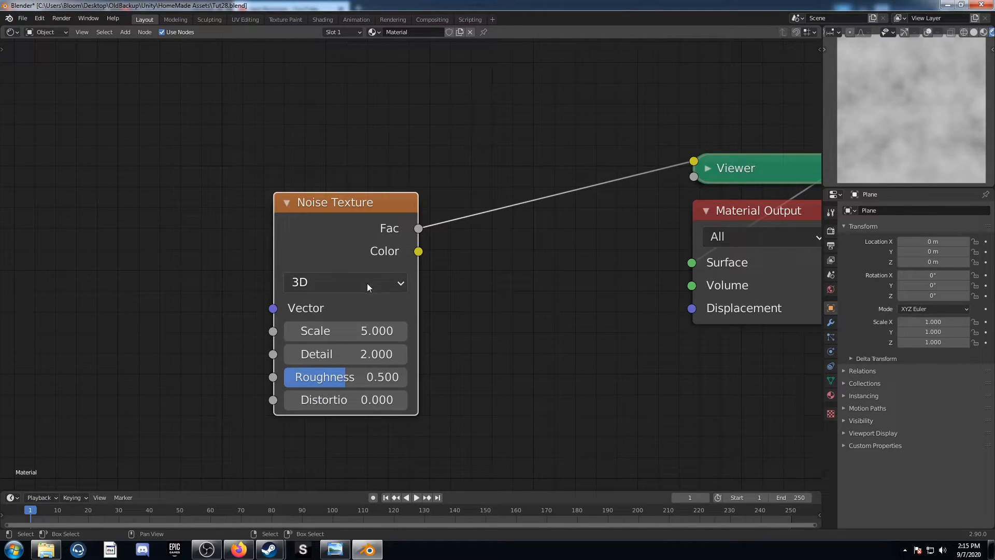
# Set the Noise Texture's Distortion to 1
pyautogui.click(345, 400)
pyautogui.write('0.0')
pyautogui.press('BackSpace')
pyautogui.press('BackSpace')
pyautogui.press('BackSpace')
pyautogui.write('1')
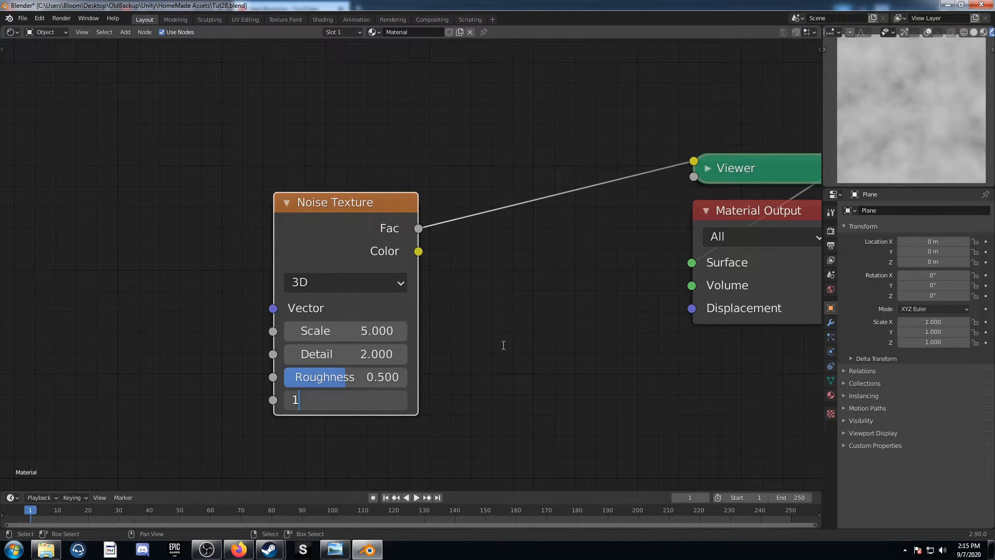
pyautogui.press('Return')
# Add Texture Coordinate and Mapping nodes ahead of the Noise Texture, linked through the Object output, and spread the nodes apart
pyautogui.hotkey('ctrl', 't')
pyautogui.scroll(-5, 155, 301)
pyautogui.scroll(2, 131, 270)
pyautogui.moveTo(131, 266); pyautogui.dragTo(178, 249)
pyautogui.scroll(-4, 229, 275)
pyautogui.moveTo(227, 277); pyautogui.dragTo(289, 257, button='middle')
pyautogui.moveTo(344, 200); pyautogui.dragTo(76, 224)
pyautogui.moveTo(115, 238); pyautogui.dragTo(308, 206, button='middle')
pyautogui.moveTo(163, 200); pyautogui.dragTo(143, 115)
# Insert a Voronoi Texture between the Mapping and Noise Texture nodes, linking its Distance output to the noise's Vector
pyautogui.hotkey('shift', 'a')
pyautogui.click(447, 304)
pyautogui.write('voro')
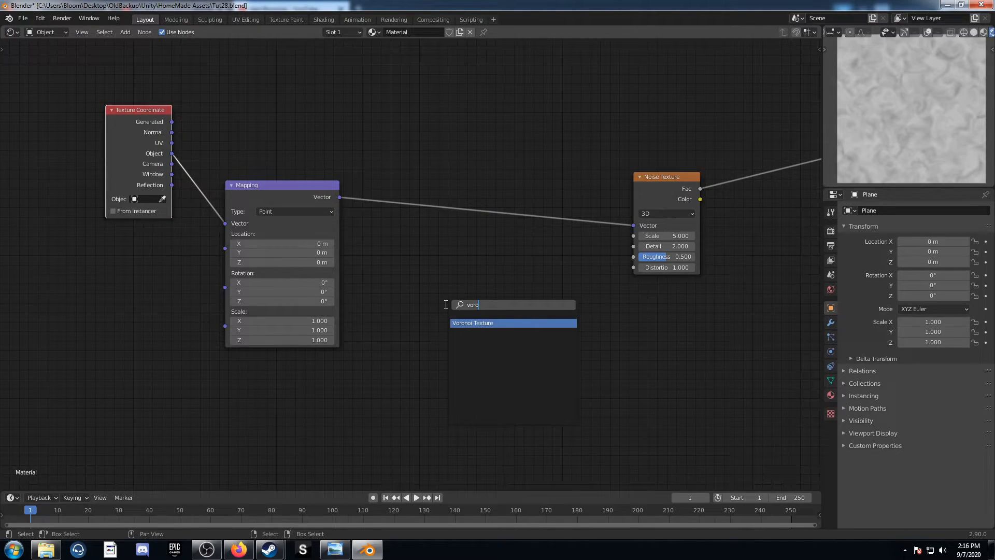
pyautogui.press('Return')
pyautogui.click(400, 168)
pyautogui.scroll(2, 414, 264)
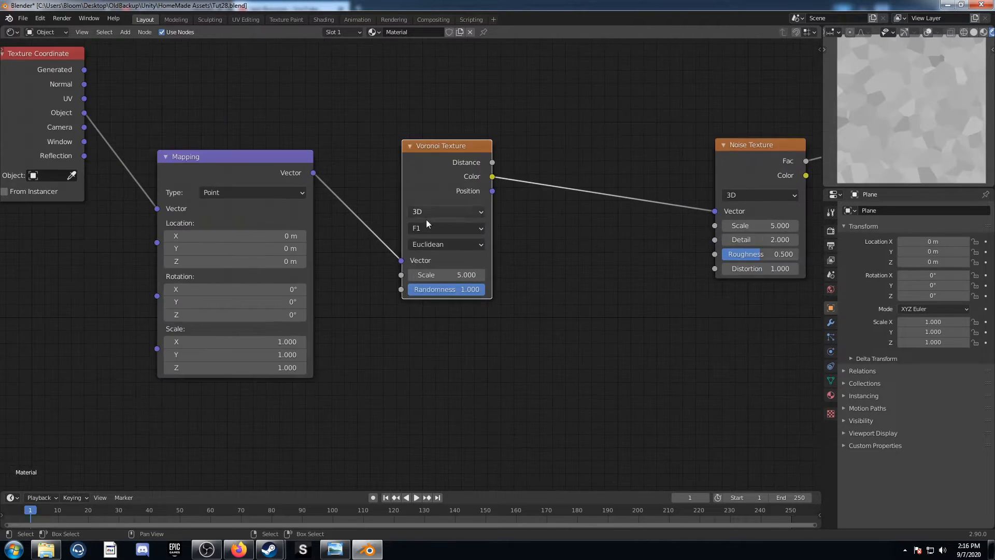
pyautogui.moveTo(493, 162); pyautogui.dragTo(715, 211)
pyautogui.scroll(4, 584, 275)
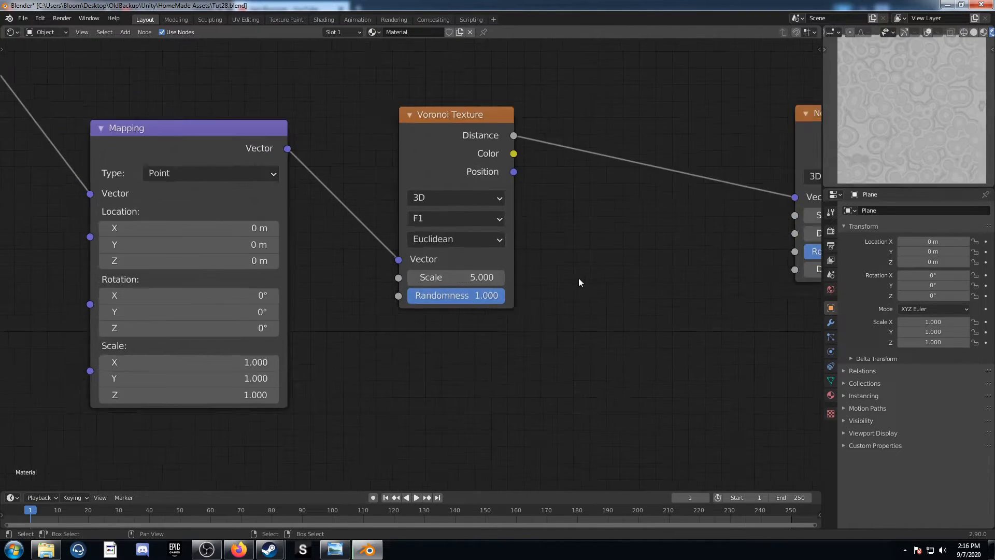
# Switch the Voronoi Texture to the Smooth F1 feature with Chebychev distance
pyautogui.click(428, 235)
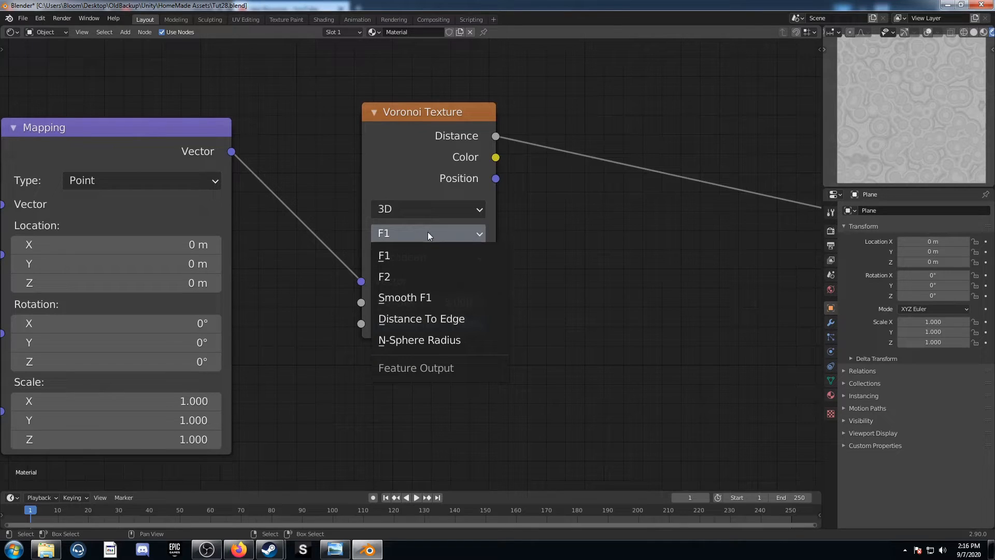
pyautogui.click(421, 297)
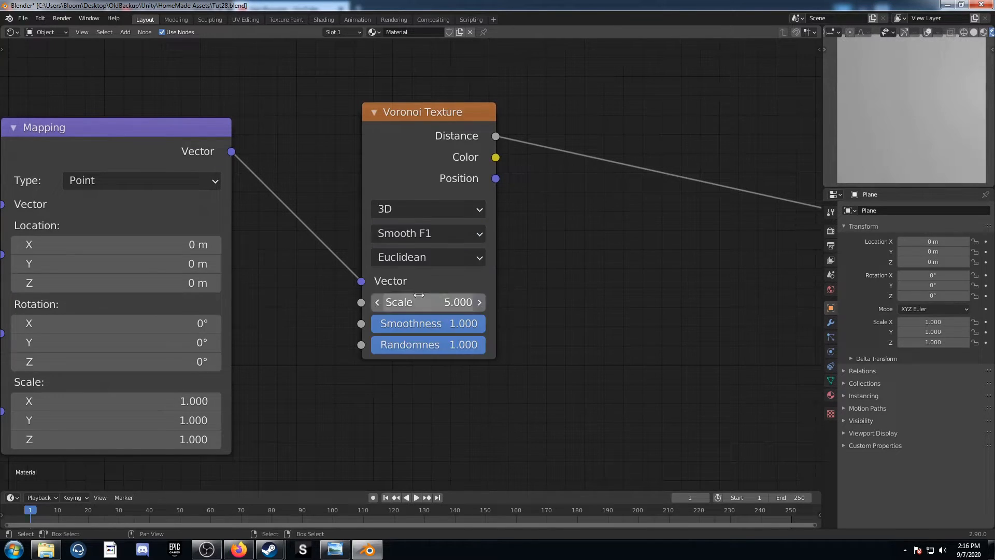
pyautogui.click(435, 256)
pyautogui.click(443, 324)
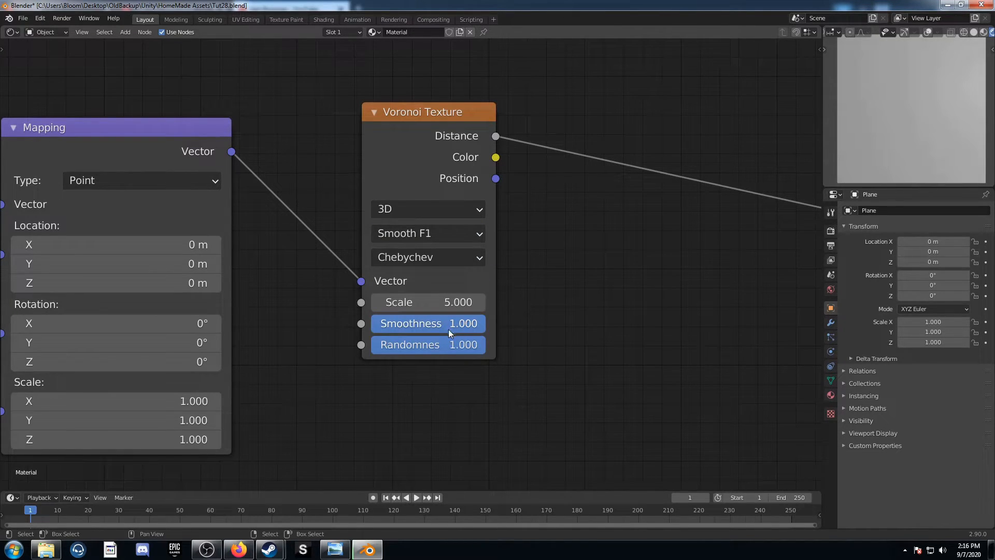
# Set the Voronoi Texture's Scale to 8 and its Randomness to 0
pyautogui.moveTo(430, 313); pyautogui.dragTo(464, 315, button='middle')
pyautogui.doubleClick(462, 303)
pyautogui.write('8')
pyautogui.press('Tab')
pyautogui.press('Tab')
pyautogui.write('0')
pyautogui.press('Return')
pyautogui.scroll(-2, 397, 321)
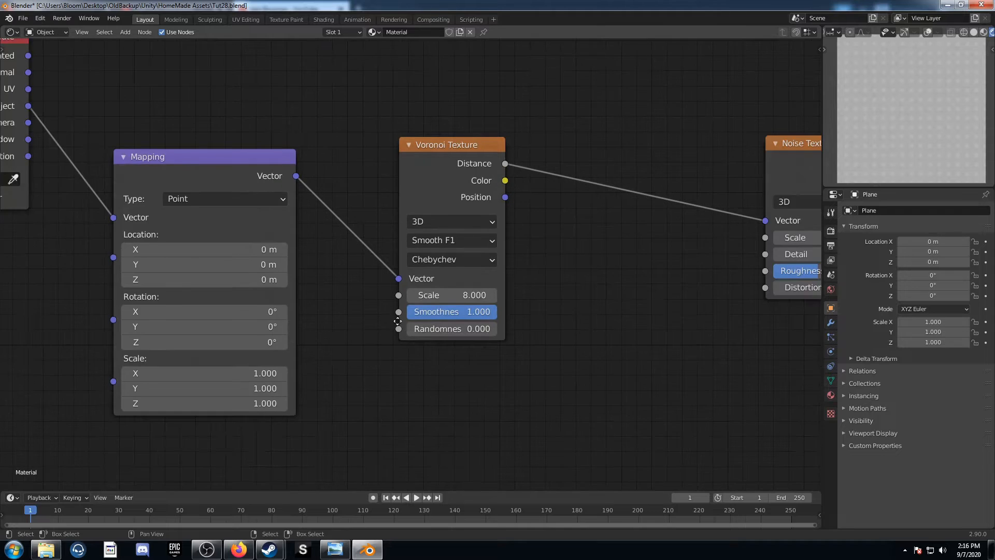
# Insert a Gradient Texture between the Mapping and Voronoi Texture nodes and set it to Radial
pyautogui.moveTo(397, 320); pyautogui.dragTo(462, 326, button='middle')
pyautogui.hotkey('shift', 'a')
pyautogui.click(499, 399)
pyautogui.write('gra')
pyautogui.click(525, 417)
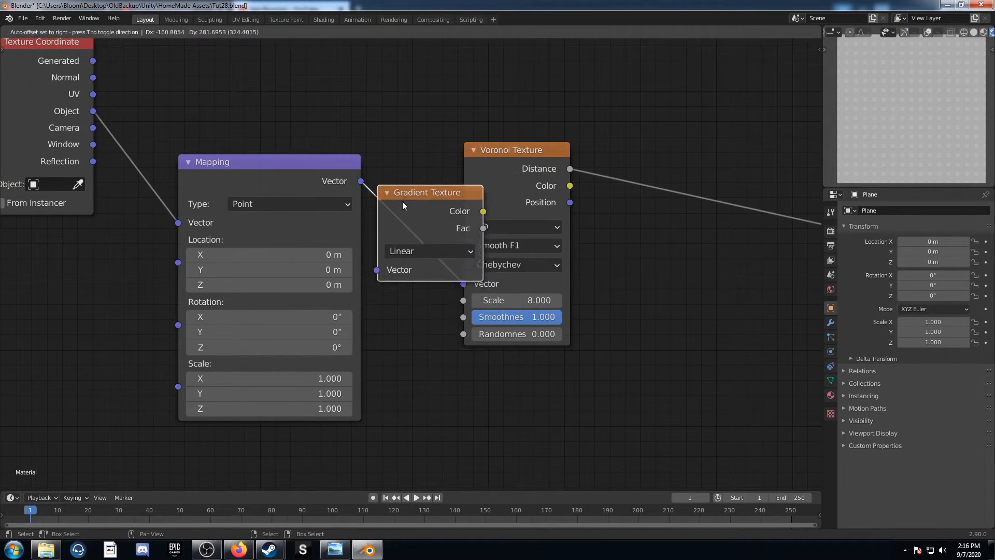
pyautogui.click(448, 203)
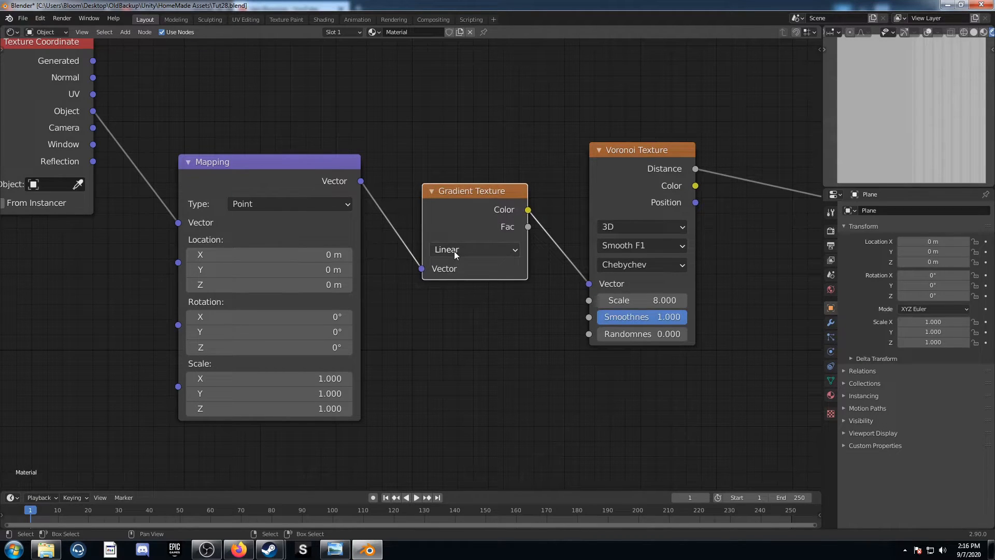
pyautogui.click(455, 251)
pyautogui.click(467, 366)
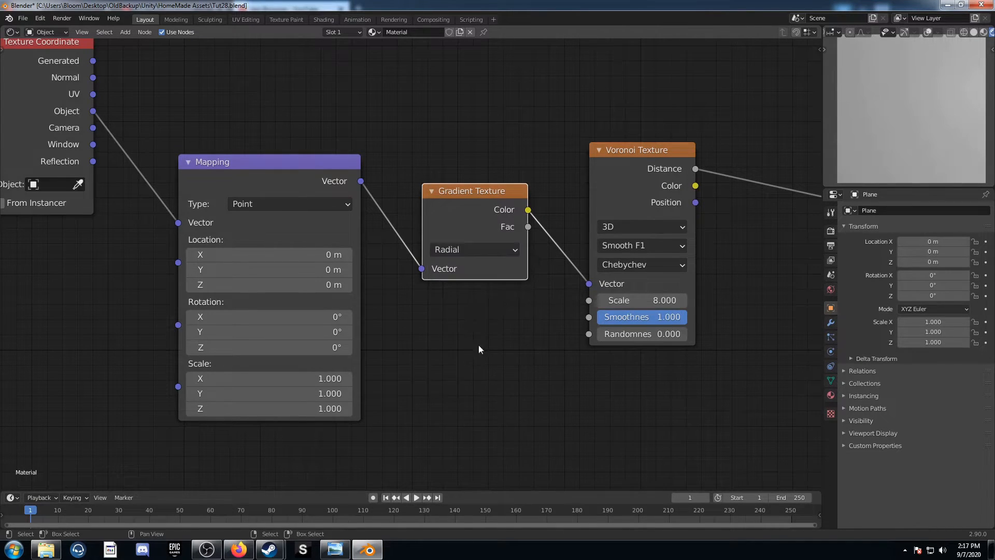
# Add a Separate XYZ node above the Mapping node and feed it from the Texture Coordinate's Object output
pyautogui.scroll(-4, 466, 342)
pyautogui.moveTo(471, 311); pyautogui.dragTo(462, 368, button='middle')
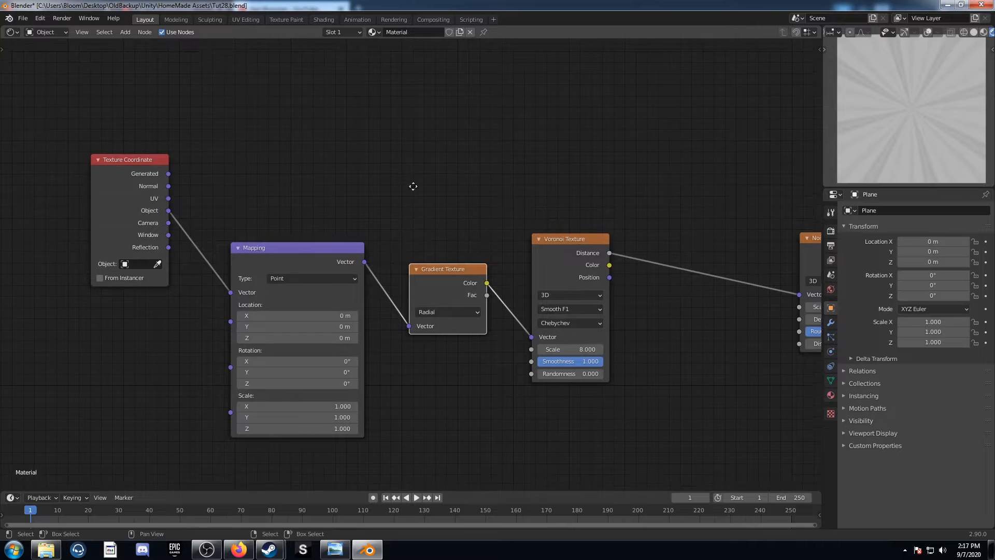
pyautogui.moveTo(413, 187); pyautogui.dragTo(456, 245, button='middle')
pyautogui.hotkey('shift', 'a')
pyautogui.click(384, 177)
pyautogui.write('se')
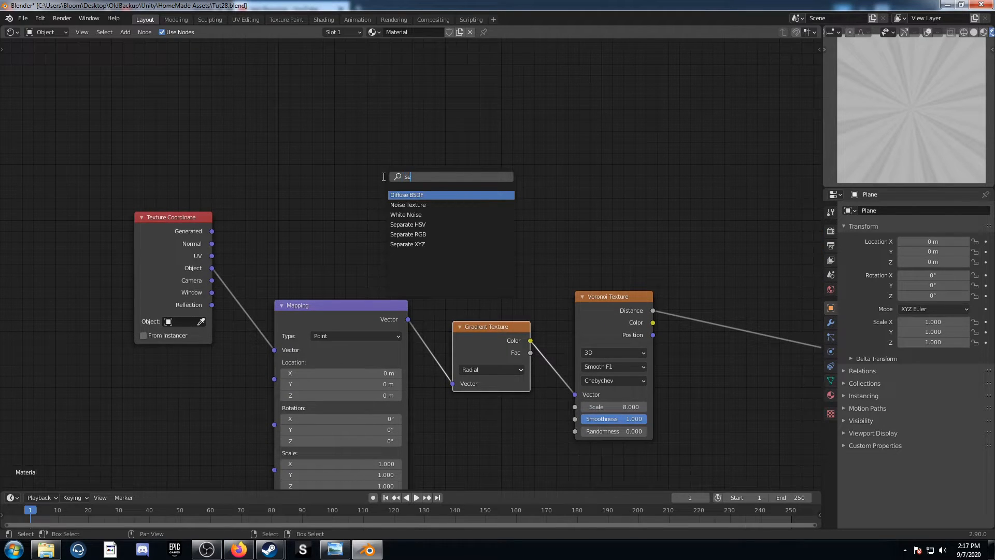
pyautogui.press('Down')
pyautogui.press('Down')
pyautogui.press('Down')
pyautogui.press('Down')
pyautogui.press('Down')
pyautogui.press('Return')
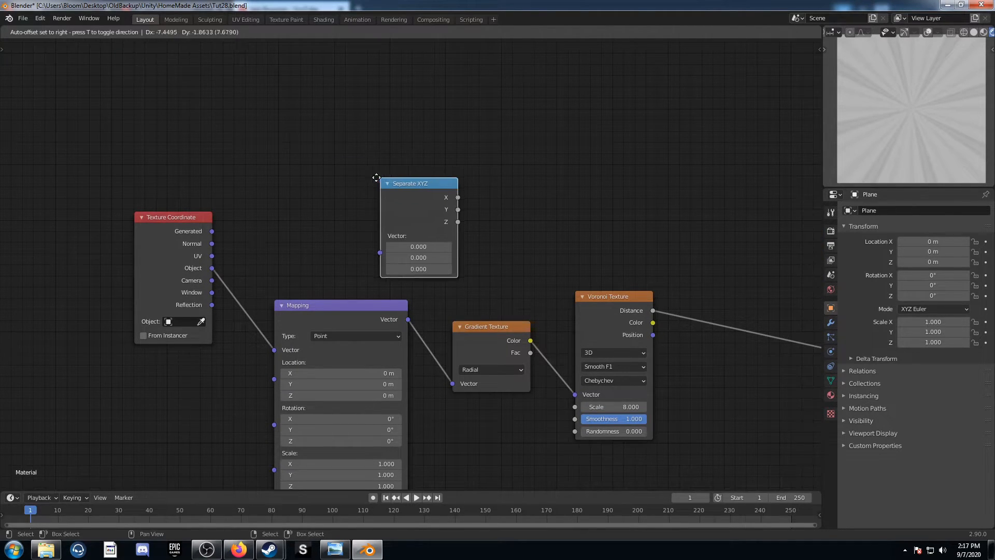
pyautogui.click(318, 137)
pyautogui.moveTo(210, 267); pyautogui.dragTo(317, 207)
# Add a second Gradient Texture beside the Separate XYZ node and set it to Spherical
pyautogui.hotkey('shift', 'a')
pyautogui.click(534, 125)
pyautogui.write('gra')
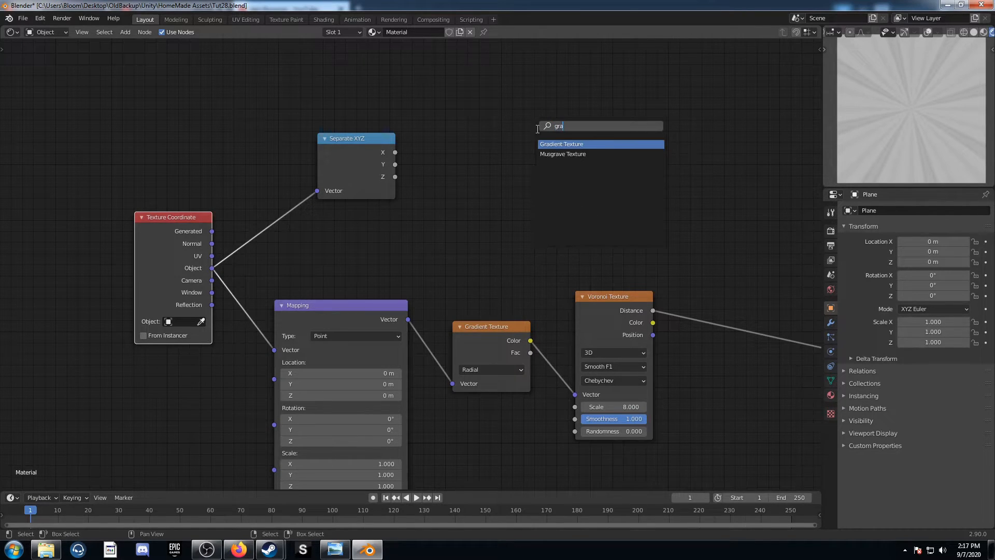
pyautogui.click(558, 144)
pyautogui.click(461, 96)
pyautogui.click(483, 126)
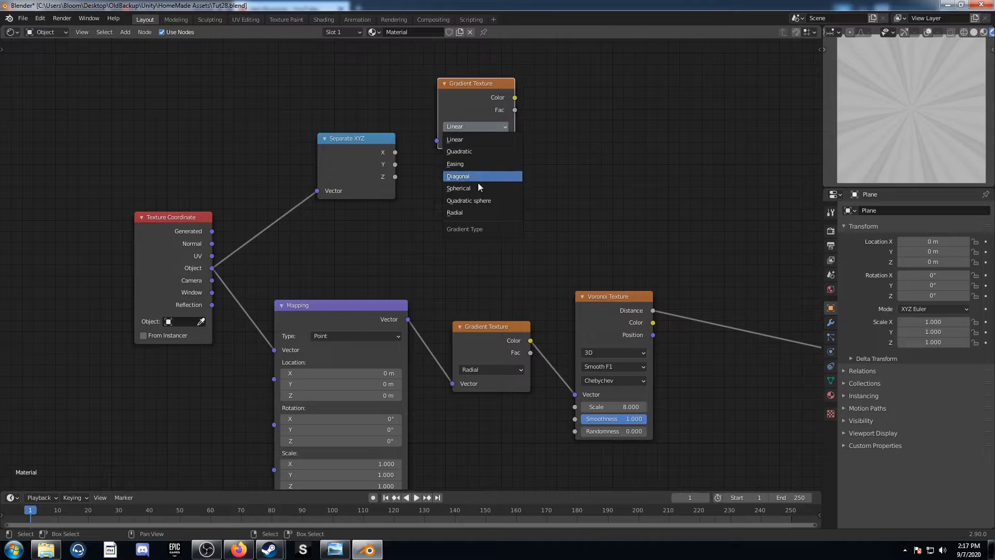
pyautogui.click(480, 191)
# Duplicate the Spherical Gradient Texture and link Separate XYZ's X and Y outputs to the two gradients' Vector inputs
pyautogui.moveTo(396, 153); pyautogui.dragTo(446, 238)
pyautogui.click(468, 88)
pyautogui.hotkey('shift', 'd')
pyautogui.click(477, 186)
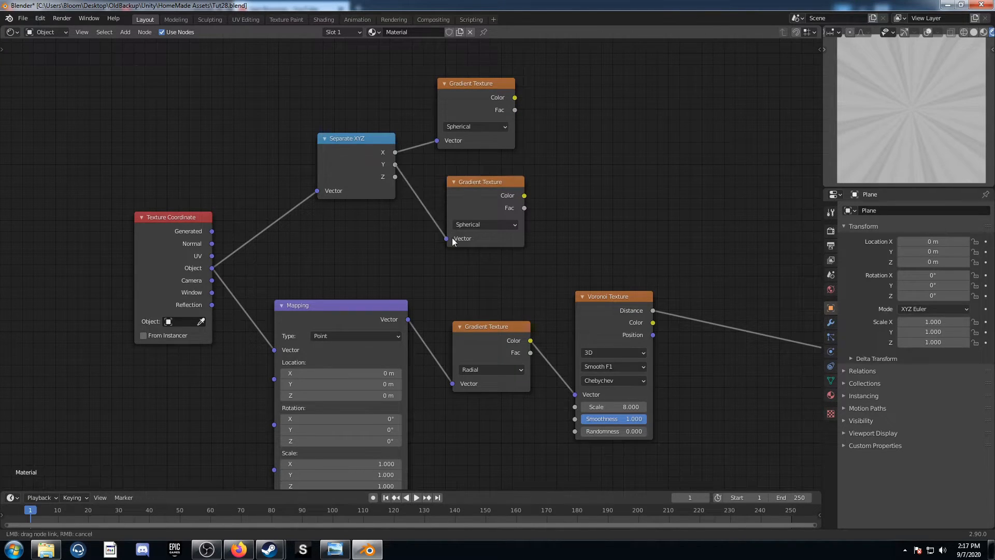
# Add a Math node set to Add, feed it both Spherical gradients' Color outputs, and preview the sum
pyautogui.moveTo(593, 230); pyautogui.dragTo(491, 275, button='middle')
pyautogui.hotkey('shift', 'a')
pyautogui.click(493, 207)
pyautogui.write('add')
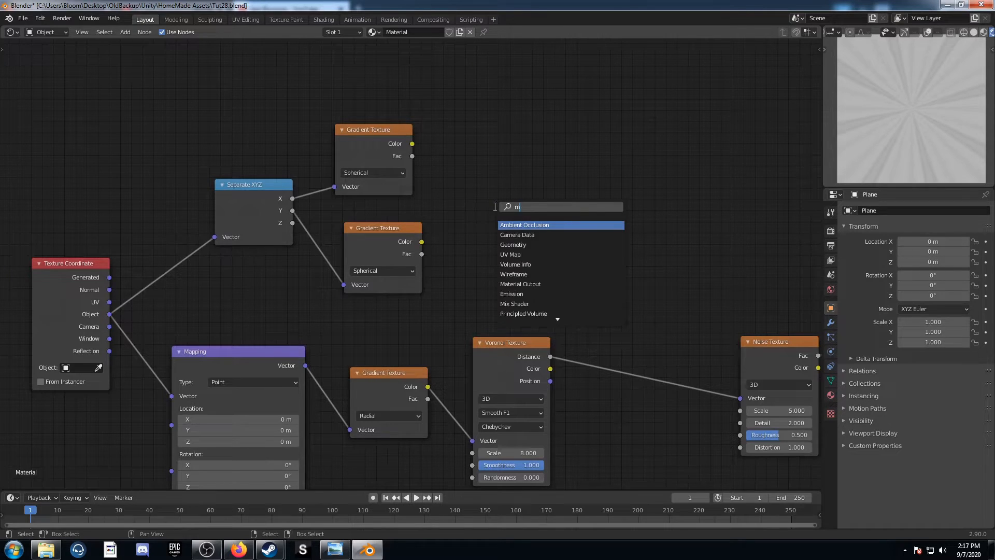
pyautogui.press('Return')
pyautogui.click(460, 138)
pyautogui.moveTo(412, 144); pyautogui.dragTo(464, 203)
pyautogui.moveTo(422, 241); pyautogui.dragTo(460, 215)
pyautogui.keyDown('ctrl'); pyautogui.keyDown('shift'); pyautogui.click(506, 143); pyautogui.keyUp('shift'); pyautogui.keyUp('ctrl')
# Insert a ColorRamp node after the Add node
pyautogui.moveTo(618, 203); pyautogui.dragTo(442, 196, button='middle')
pyautogui.hotkey('shift', 'a')
pyautogui.click(442, 211)
pyautogui.write('ramp')
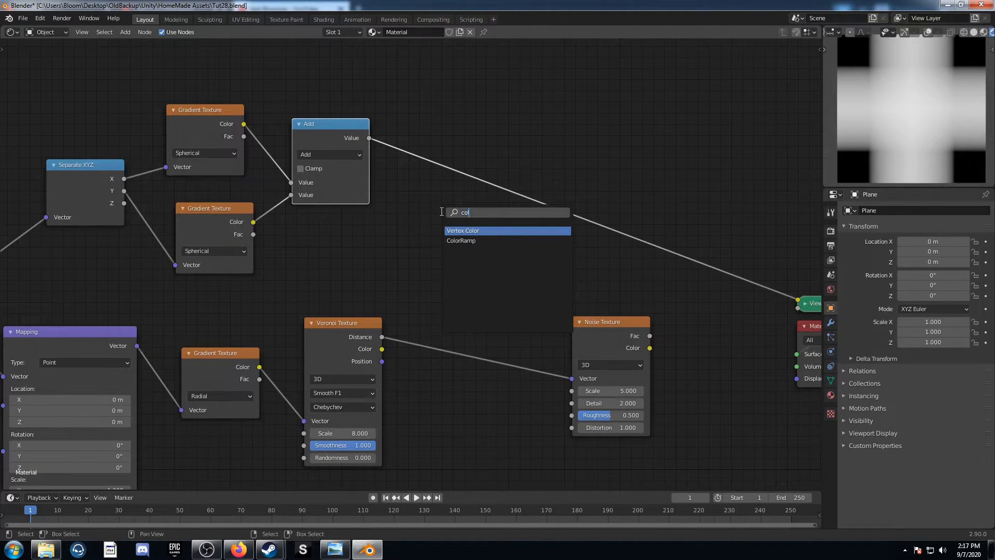
pyautogui.press('Return')
pyautogui.click(458, 121)
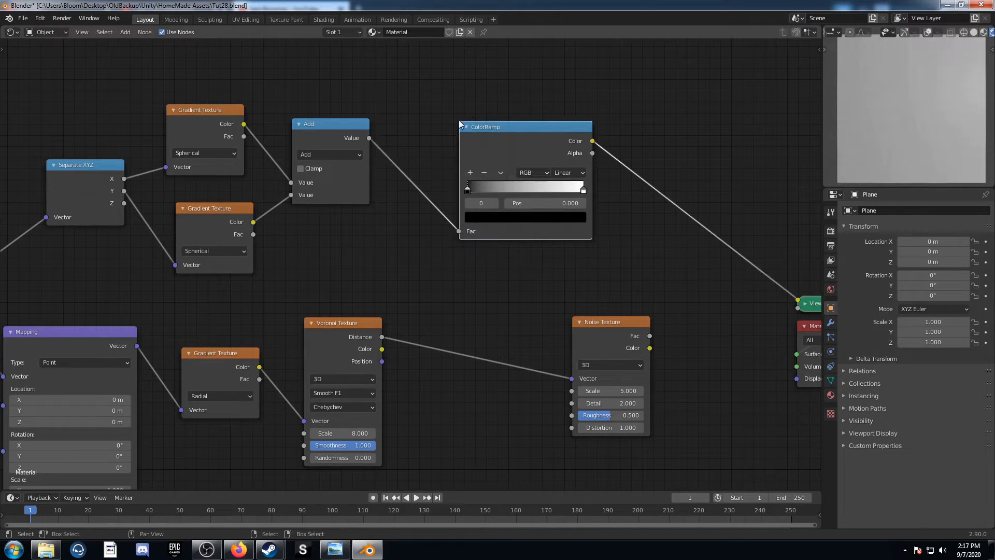
# Set the ColorRamp's white stop to position 0.49
pyautogui.click(583, 190)
pyautogui.click(568, 203)
pyautogui.press('BackSpace')
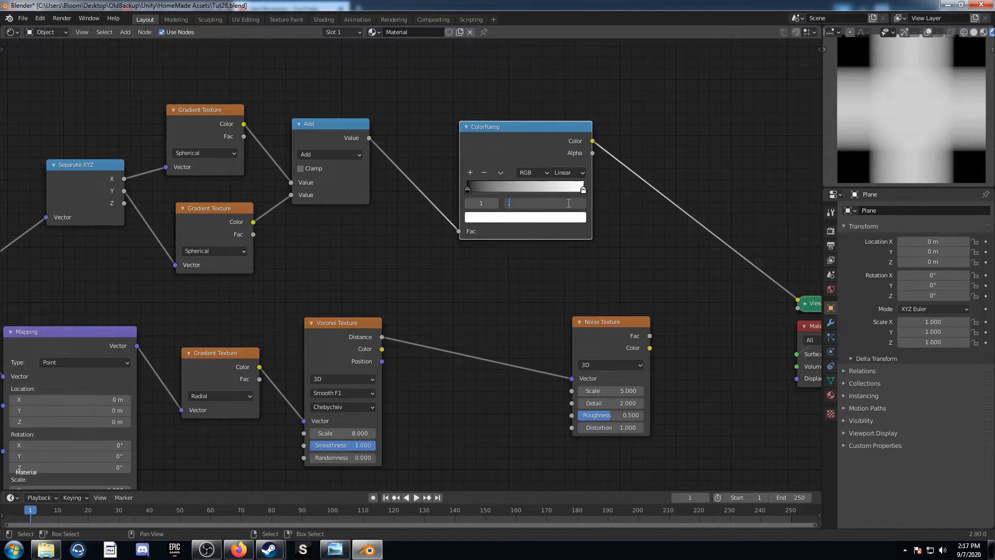
pyautogui.write('.49')
pyautogui.press('Return')
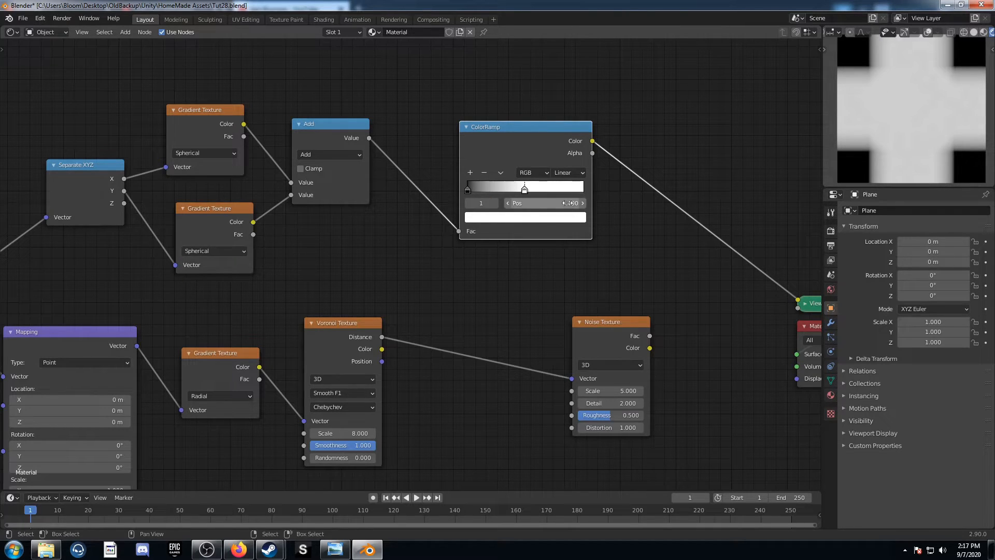
# Set the ColorRamp's black stop to position 0.85
pyautogui.click(468, 190)
pyautogui.click(537, 204)
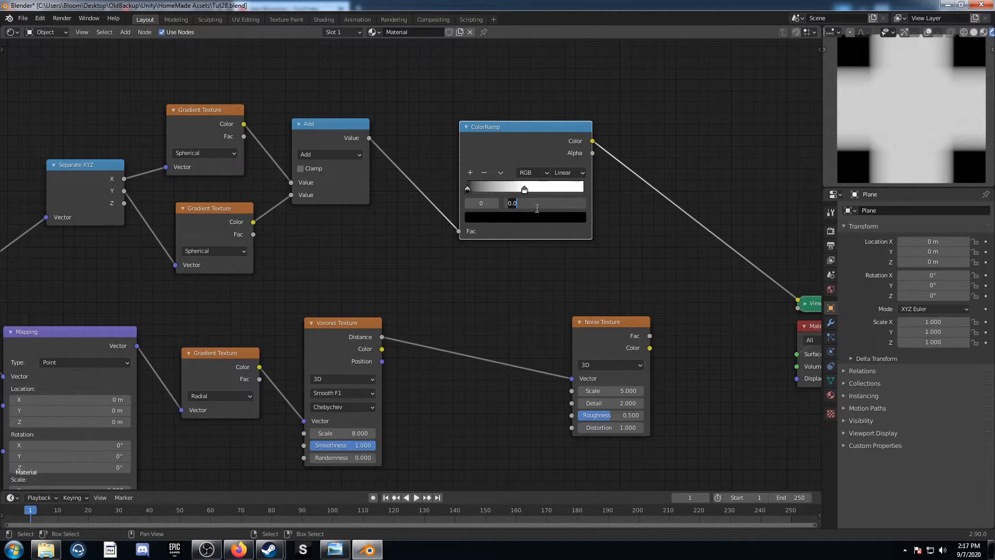
pyautogui.press('BackSpace')
pyautogui.write('.85')
pyautogui.press('Return')
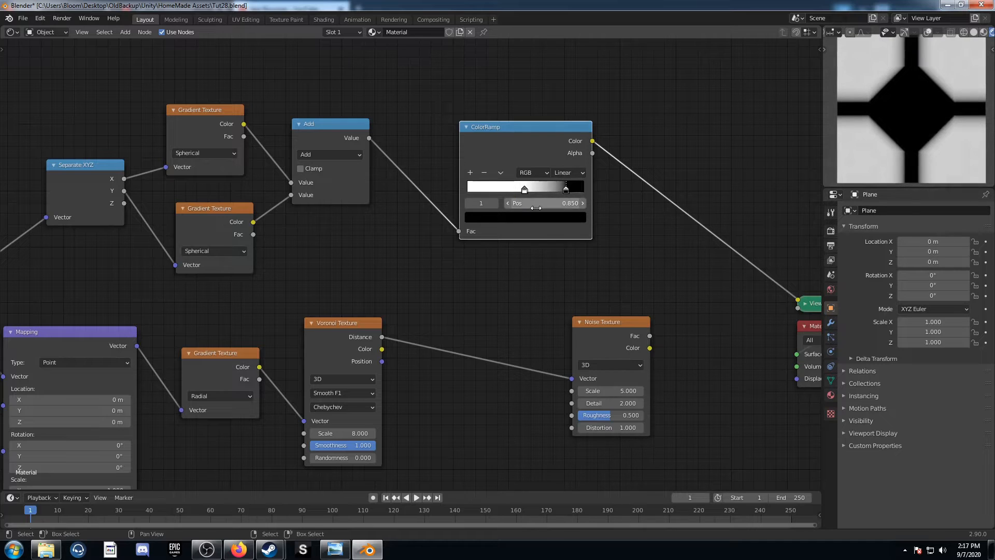
# Duplicate the Add node, insert the copy after the ColorRamp, and change its operation to Multiply
pyautogui.moveTo(622, 269); pyautogui.dragTo(354, 272, button='middle')
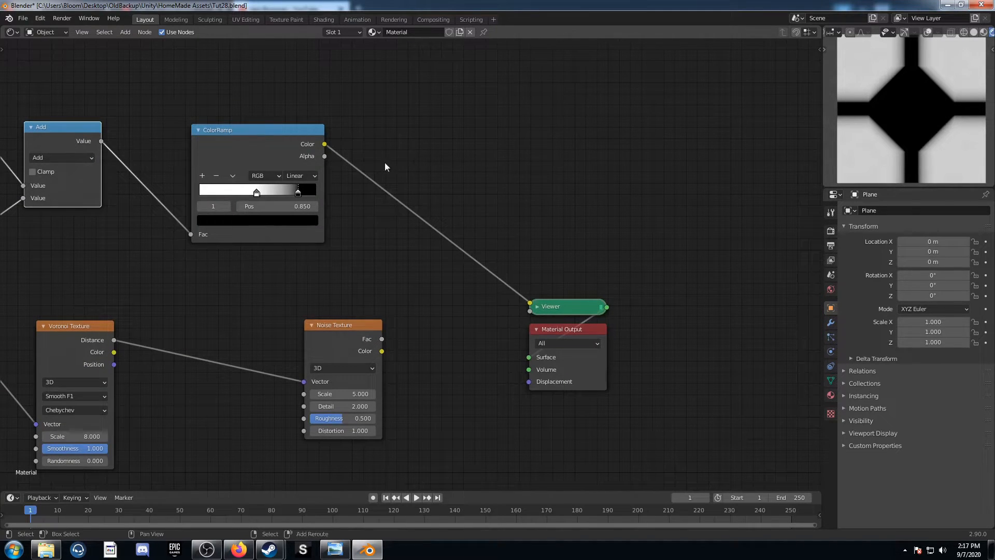
pyautogui.hotkey('shift', 'd')
pyautogui.click(692, 180)
pyautogui.click(424, 177)
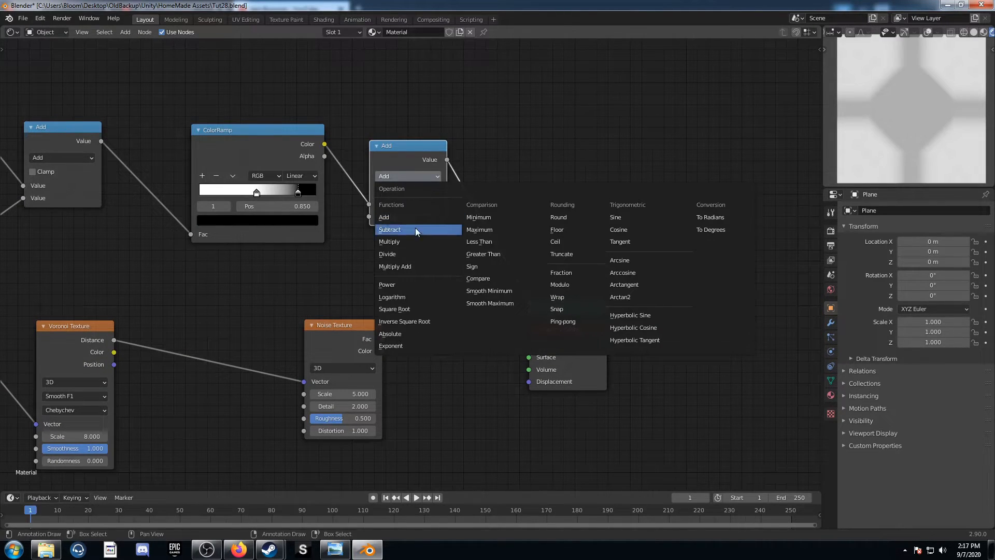
pyautogui.click(411, 240)
# Set the Multiply node's value to 9.7, link its output to the Noise Texture's Scale, and preview the noise
pyautogui.click(408, 216)
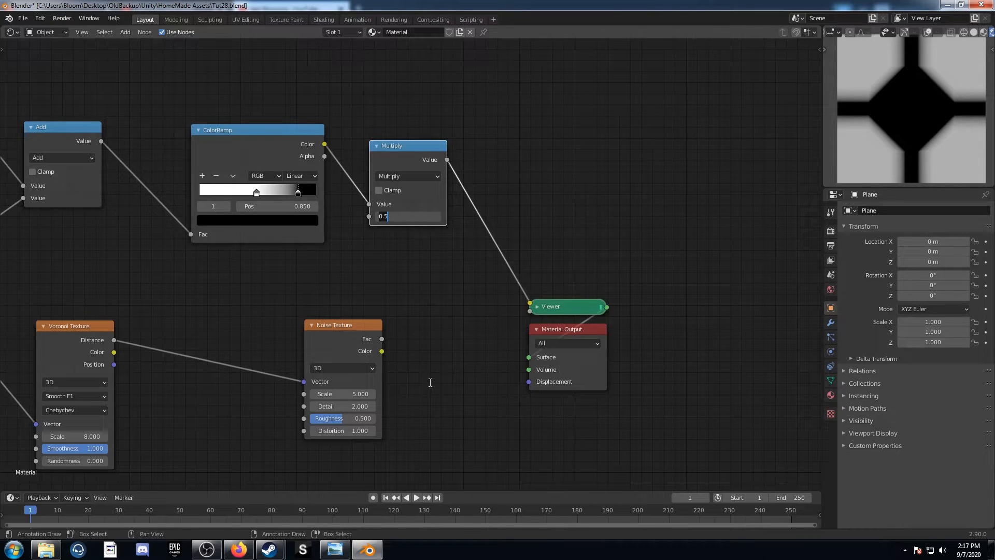
pyautogui.write('9.7')
pyautogui.press('Return')
pyautogui.moveTo(446, 160); pyautogui.dragTo(303, 394)
pyautogui.keyDown('ctrl'); pyautogui.keyDown('shift'); pyautogui.click(359, 329); pyautogui.keyUp('shift'); pyautogui.keyUp('ctrl')
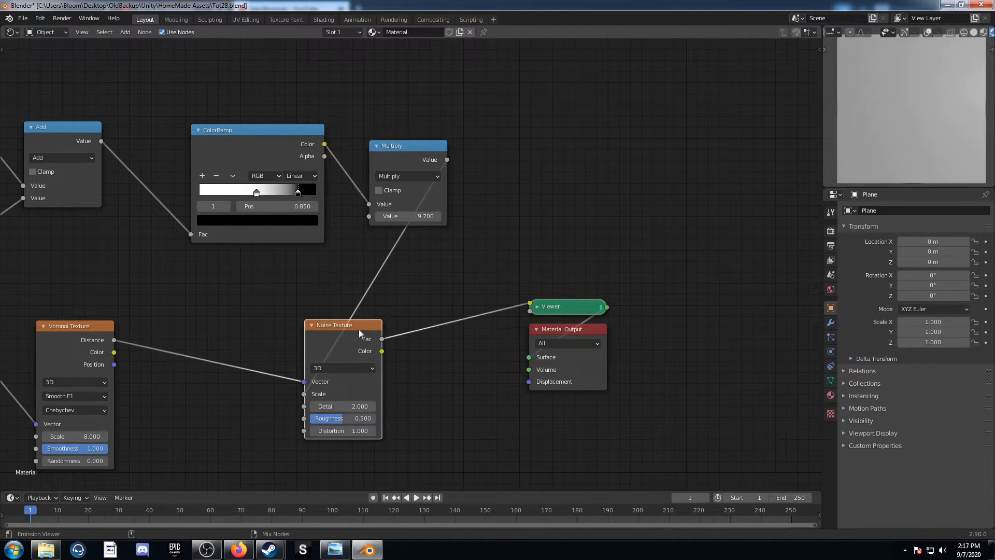
# Insert a MixRGB node after the Noise Texture and place a duplicate of it directly after the first
pyautogui.scroll(4, 411, 267)
pyautogui.moveTo(420, 396); pyautogui.dragTo(372, 281, button='middle')
pyautogui.scroll(4, 400, 239)
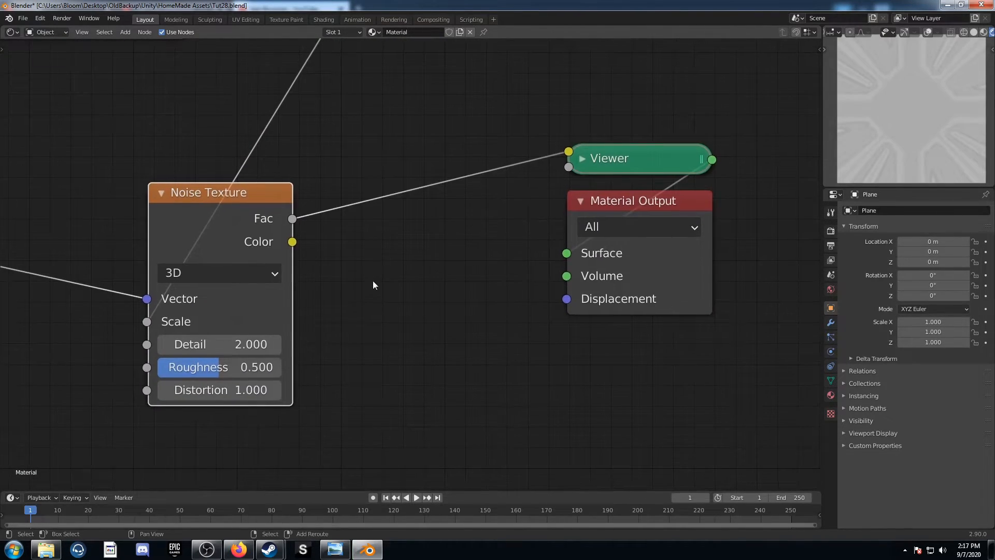
pyautogui.hotkey('shift', 'a')
pyautogui.click(373, 281)
pyautogui.write('mix')
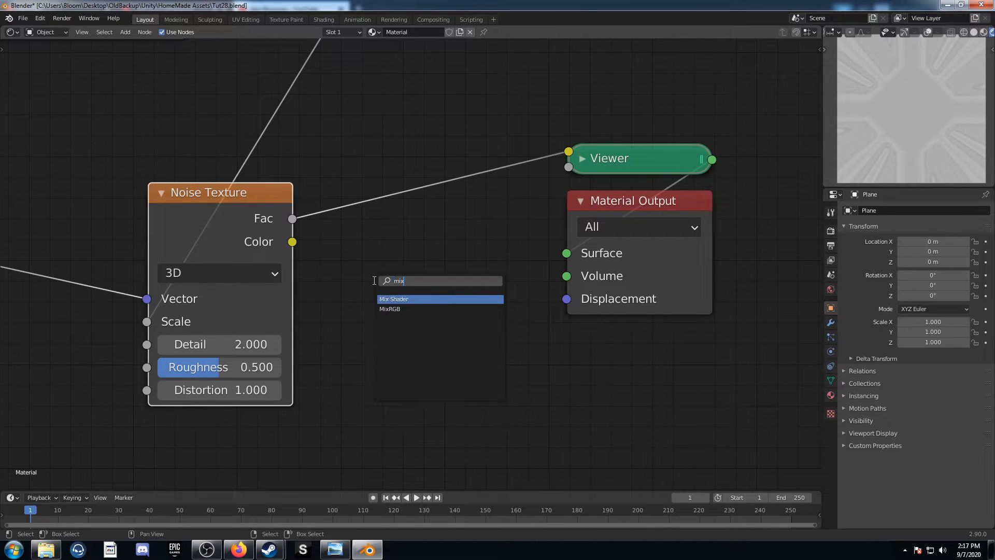
pyautogui.press('Return')
pyautogui.click(377, 174)
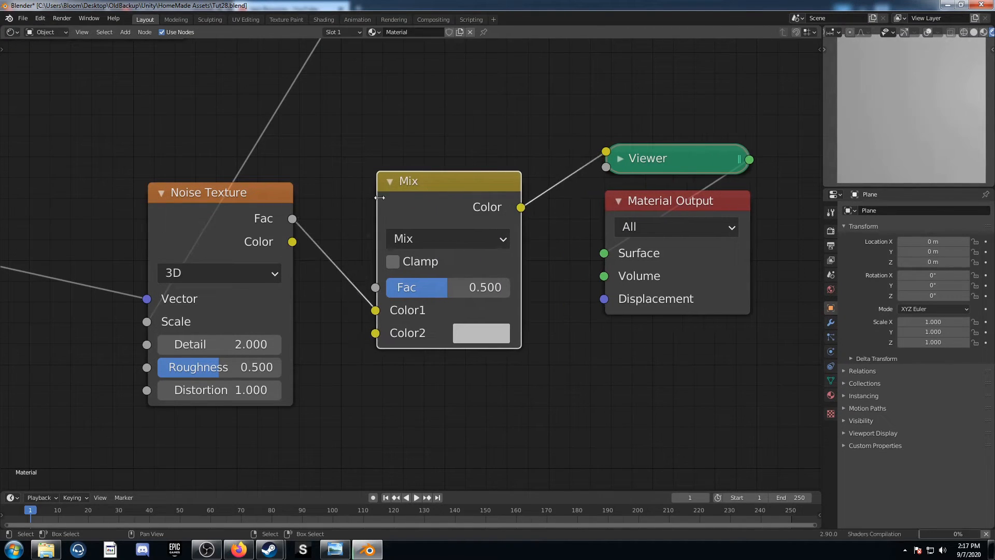
pyautogui.hotkey('shift', 'd')
pyautogui.click(687, 120)
# Change the first Mix node's blend mode to Color Burn and make its Color2 black
pyautogui.click(466, 242)
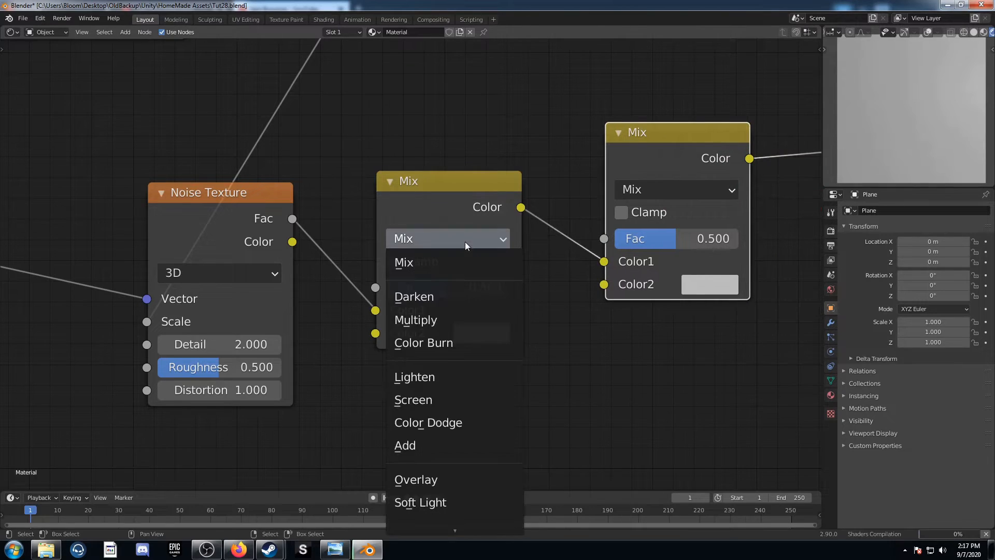
pyautogui.click(461, 343)
pyautogui.click(457, 285)
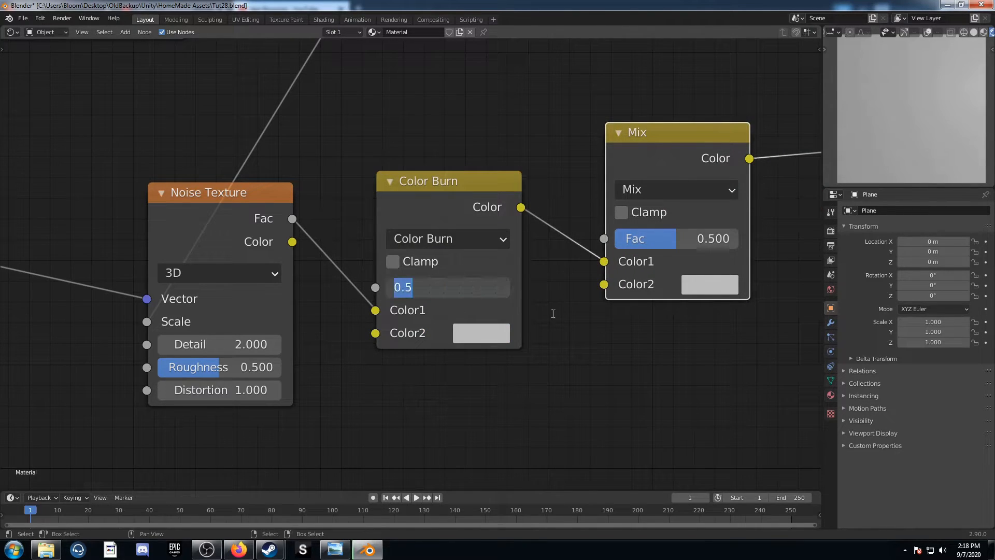
pyautogui.click(463, 335)
pyautogui.scroll(-15, 553, 133)
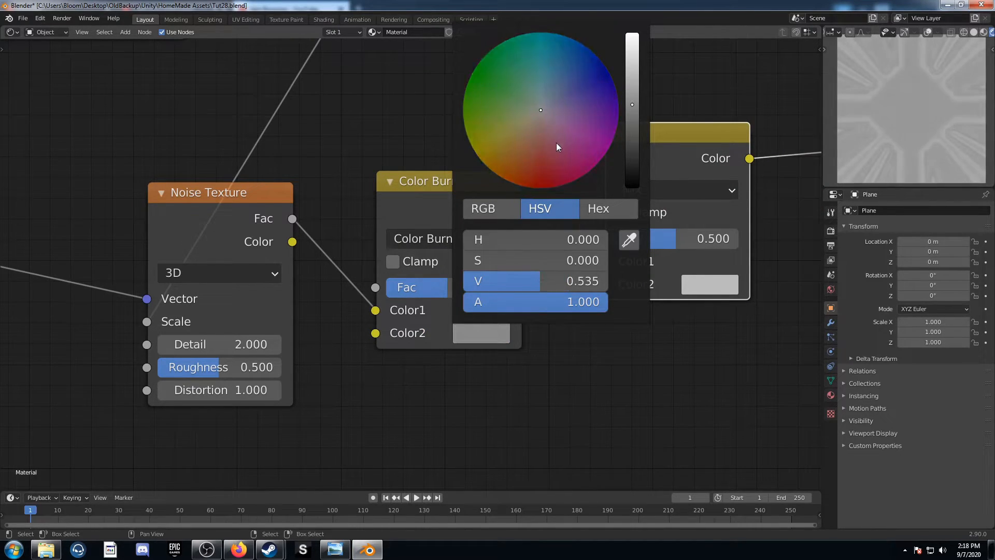
# Change the second Mix node's blend mode to Color Dodge and make its Color2 white
pyautogui.click(654, 188)
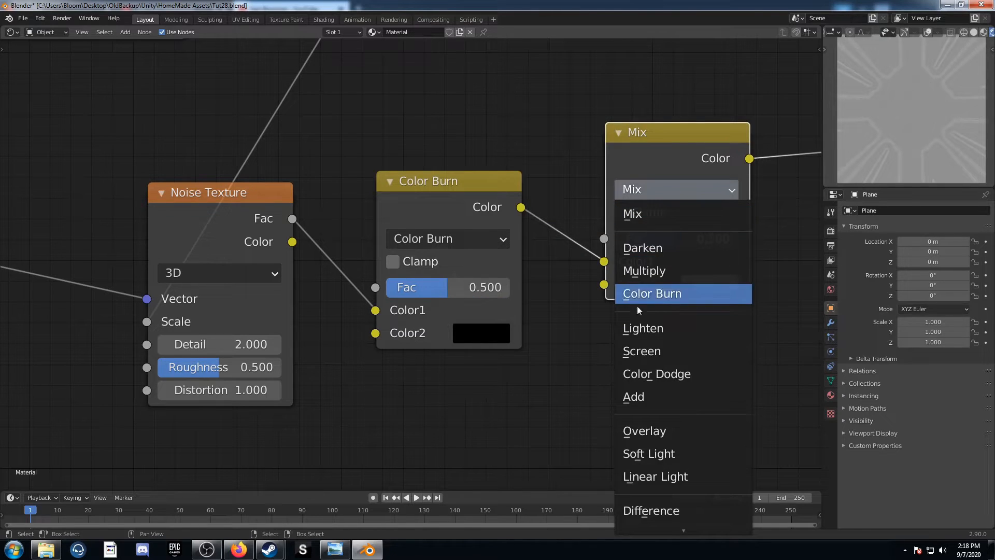
pyautogui.click(658, 372)
pyautogui.click(709, 286)
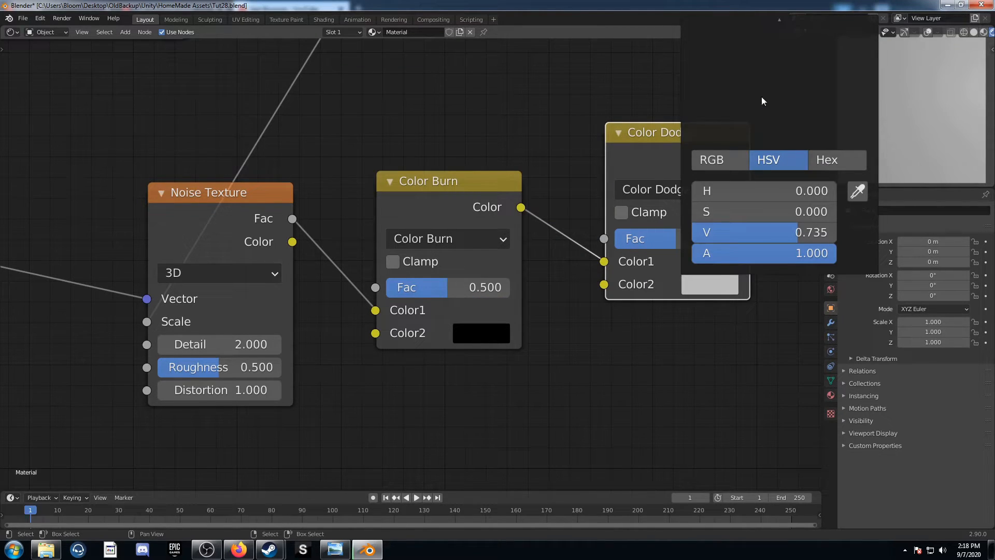
pyautogui.scroll(6, 762, 98)
# Set the Color Burn node's Fac to 0.43
pyautogui.click(507, 288)
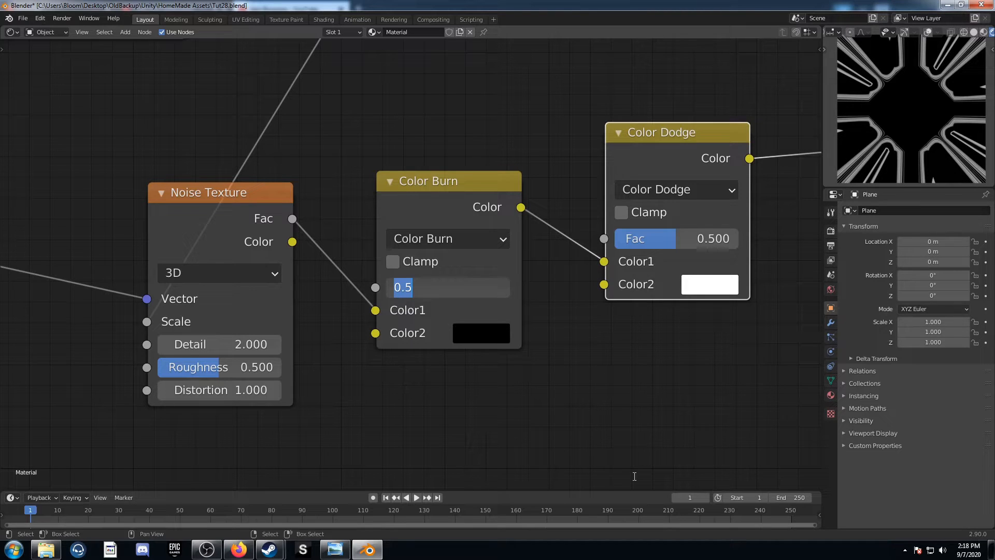
pyautogui.write('.43')
pyautogui.press('Return')
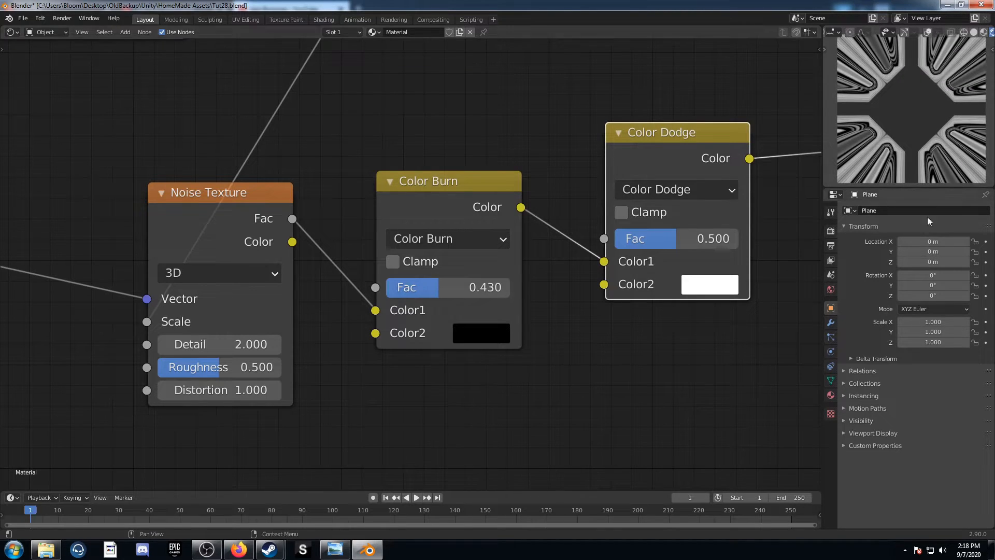
# Raise the Color Dodge node's Fac to 1.000 and bring the whole node setup into view
pyautogui.moveTo(648, 239); pyautogui.dragTo(739, 239)
pyautogui.scroll(-1, 658, 313)
pyautogui.moveTo(659, 313)
pyautogui.mouseDown(button='middle')
pyautogui.moveTo(676, 396)
pyautogui.moveTo(701, 377)
pyautogui.mouseUp(button='middle')
pyautogui.scroll(-4, 559, 335)
pyautogui.moveTo(258, 252); pyautogui.dragTo(436, 248, button='middle')
pyautogui.scroll(-4, 371, 236)
pyautogui.scroll(-2, 417, 219)
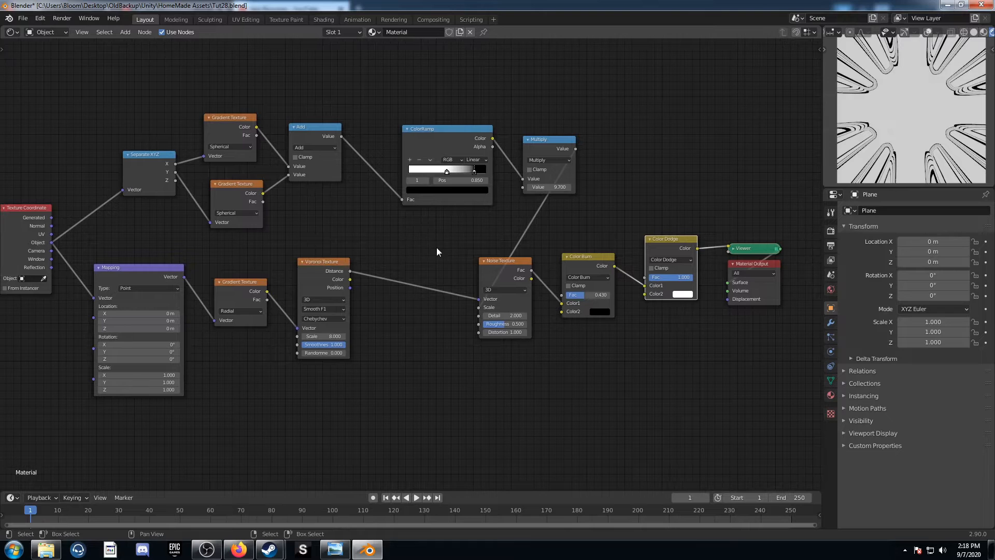
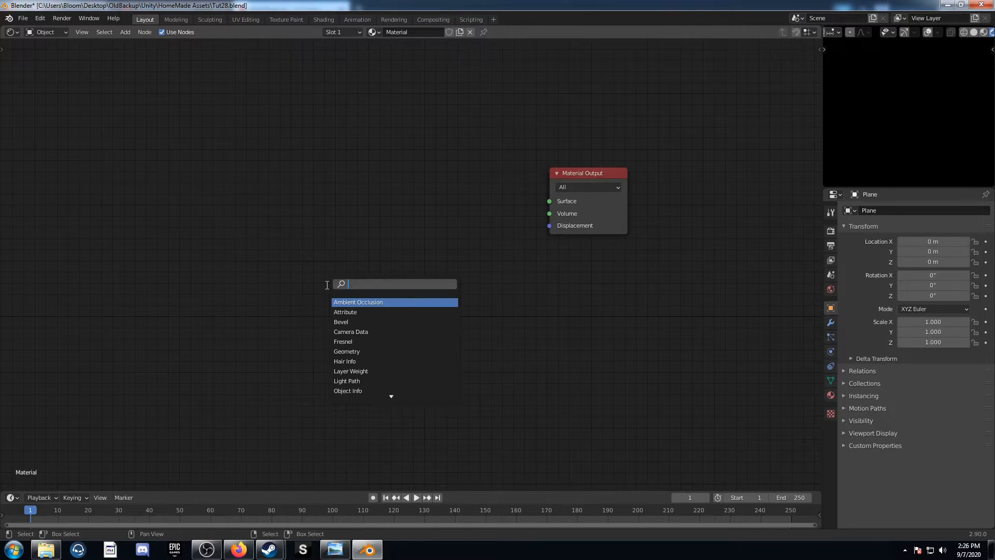
# Add a Voronoi Texture node and preview its Distance output, leaving space between it and the Material Output
pyautogui.write('voro')
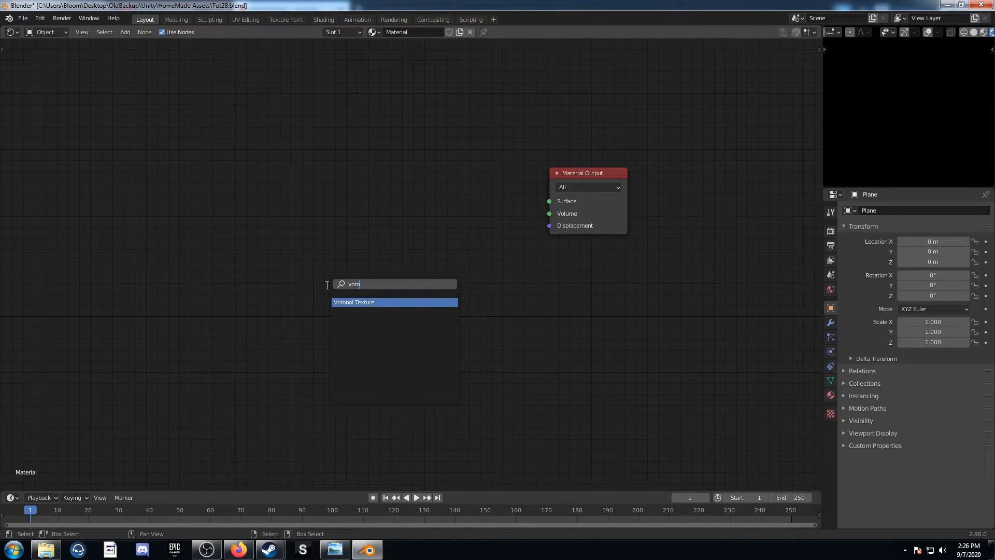
pyautogui.press('Return')
pyautogui.click(311, 188)
pyautogui.keyDown('ctrl'); pyautogui.keyDown('shift'); pyautogui.click(348, 200); pyautogui.keyUp('shift'); pyautogui.keyUp('ctrl')
pyautogui.moveTo(434, 246); pyautogui.dragTo(562, 251, button='middle')
pyautogui.moveTo(500, 214); pyautogui.dragTo(427, 188)
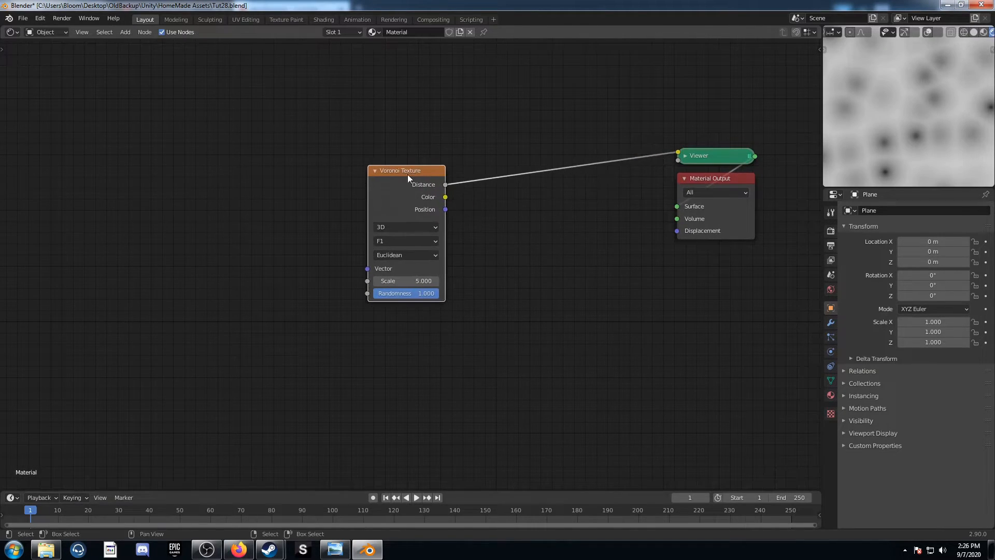
# Set the Voronoi Texture's distance metric to Manhattan and its Randomness to 0.8
pyautogui.click(413, 254)
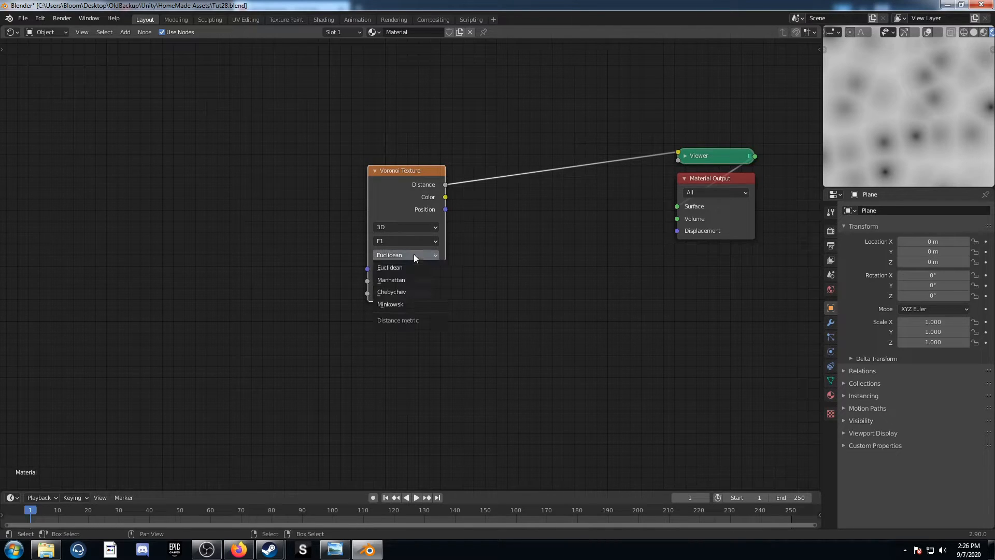
pyautogui.click(408, 280)
pyautogui.click(408, 295)
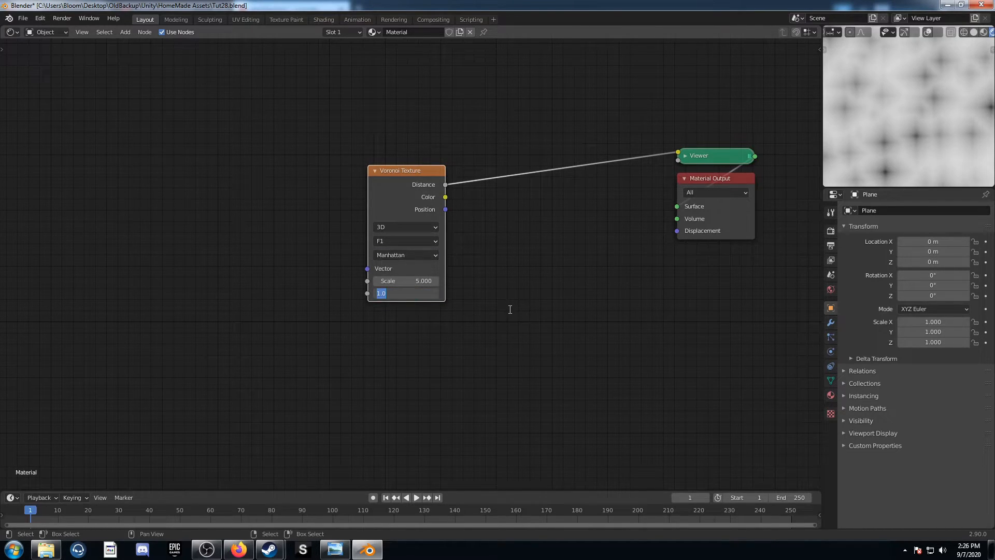
pyautogui.press('Return')
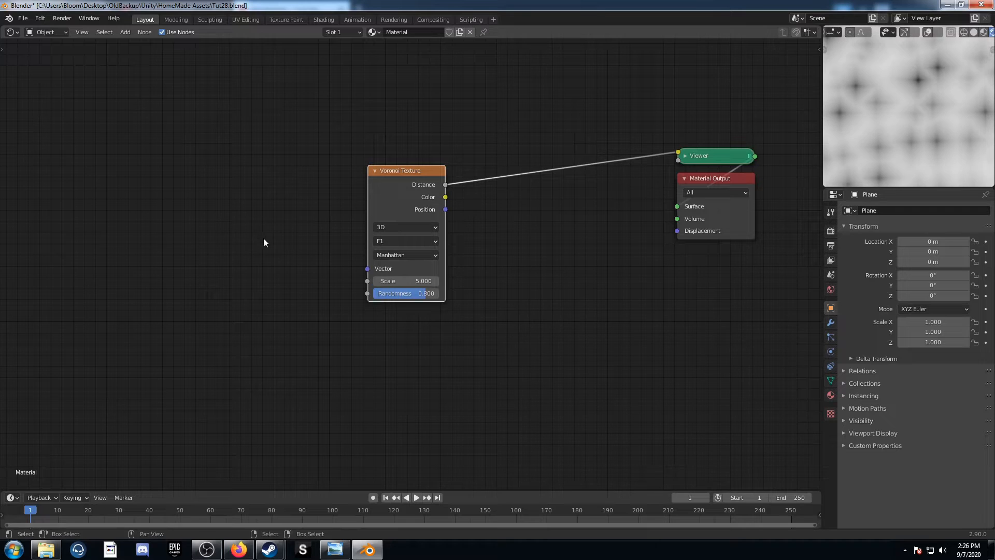
# Add Texture Coordinate and Mapping nodes ahead of the Voronoi Texture and feed the Mapping from the Object output
pyautogui.hotkey('ctrl', 't')
pyautogui.scroll(-4, 194, 273)
pyautogui.moveTo(189, 277); pyautogui.dragTo(279, 259, button='middle')
pyautogui.moveTo(289, 185); pyautogui.dragTo(120, 205)
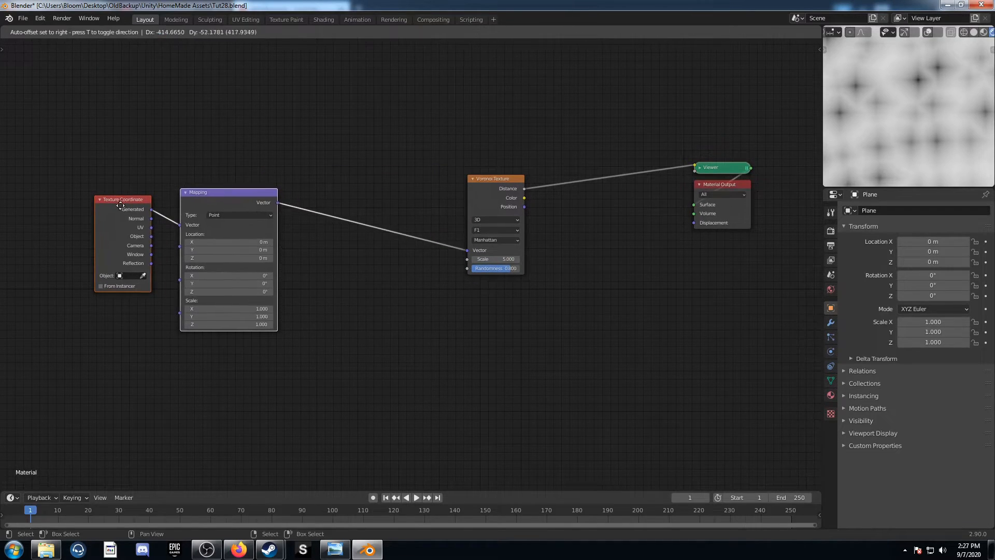
pyautogui.moveTo(150, 236); pyautogui.dragTo(222, 269)
# Insert a copy of the Voronoi Texture after the Mapping node and link its Distance to the original's Vector
pyautogui.hotkey('shift', 'a')
pyautogui.click(343, 328)
pyautogui.click(492, 185)
pyautogui.hotkey('shift', 'd')
pyautogui.click(350, 227)
pyautogui.moveTo(370, 226); pyautogui.dragTo(467, 252)
# Change the first Voronoi Texture's distance metric to Minkowski
pyautogui.scroll(5, 407, 267)
pyautogui.moveTo(371, 343); pyautogui.dragTo(412, 285, button='middle')
pyautogui.moveTo(373, 144); pyautogui.dragTo(364, 91)
pyautogui.click(344, 152)
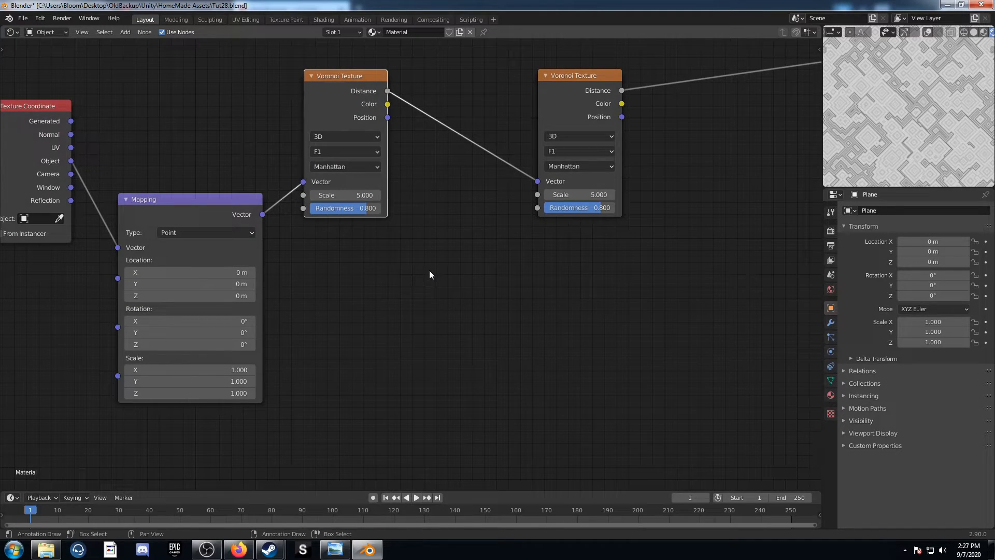
pyautogui.click(351, 166)
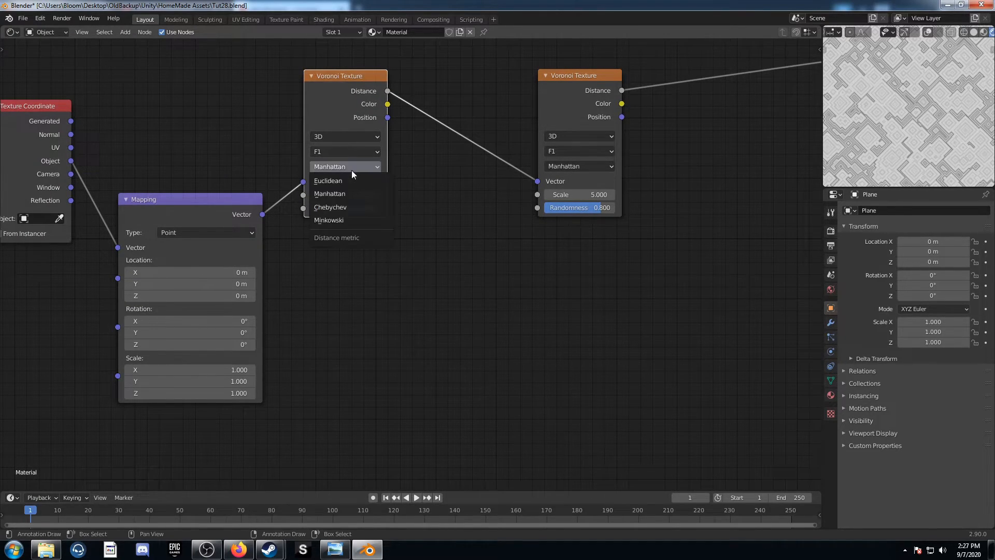
pyautogui.click(347, 218)
pyautogui.moveTo(343, 77); pyautogui.dragTo(354, 72)
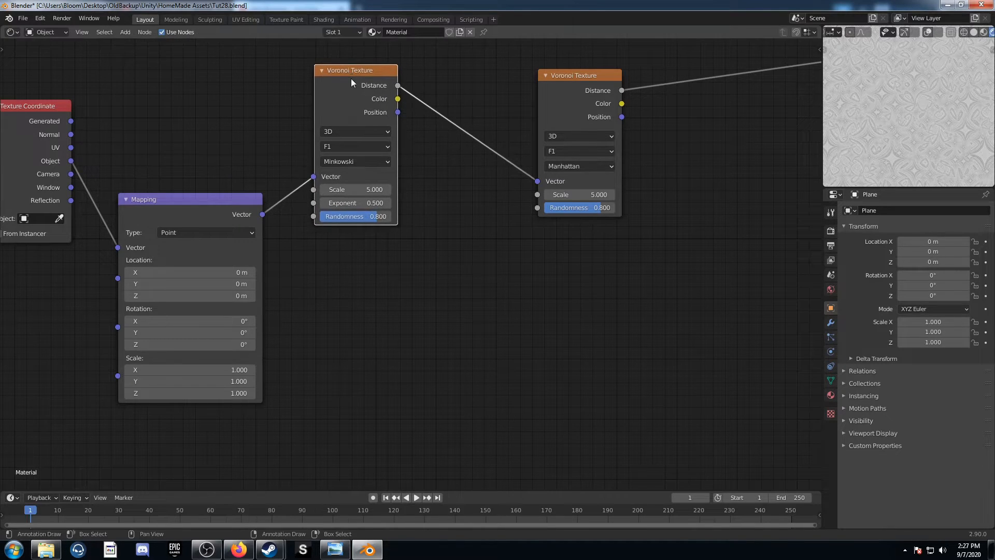
# Duplicate the Minkowski Voronoi Texture with its Mapping link and combine both Distance outputs through a Mix node
pyautogui.hotkey('ctrl', 'shift', 'd')
pyautogui.click(350, 247)
pyautogui.moveTo(415, 291); pyautogui.dragTo(386, 214, button='middle')
pyautogui.moveTo(333, 127); pyautogui.dragTo(303, 190, button='middle')
pyautogui.keyDown('ctrl'); pyautogui.keyDown('shift'); pyautogui.moveTo(285, 121); pyautogui.dragTo(270, 277, button='right'); pyautogui.keyUp('shift'); pyautogui.keyUp('ctrl')
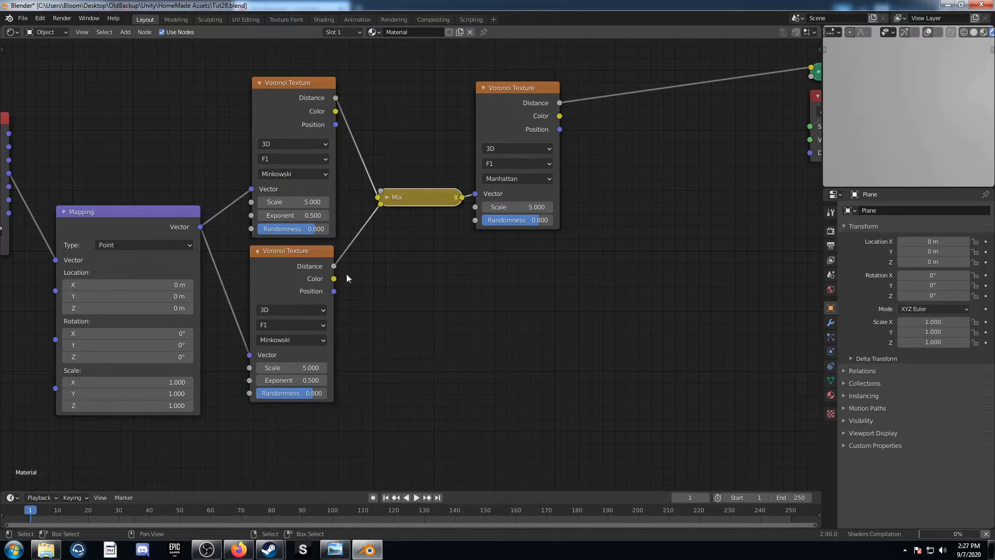
# Set the Mix node's blend mode to Subtract and its Fac to 1
pyautogui.moveTo(380, 217); pyautogui.dragTo(343, 191, button='middle')
pyautogui.click(350, 171)
pyautogui.click(381, 205)
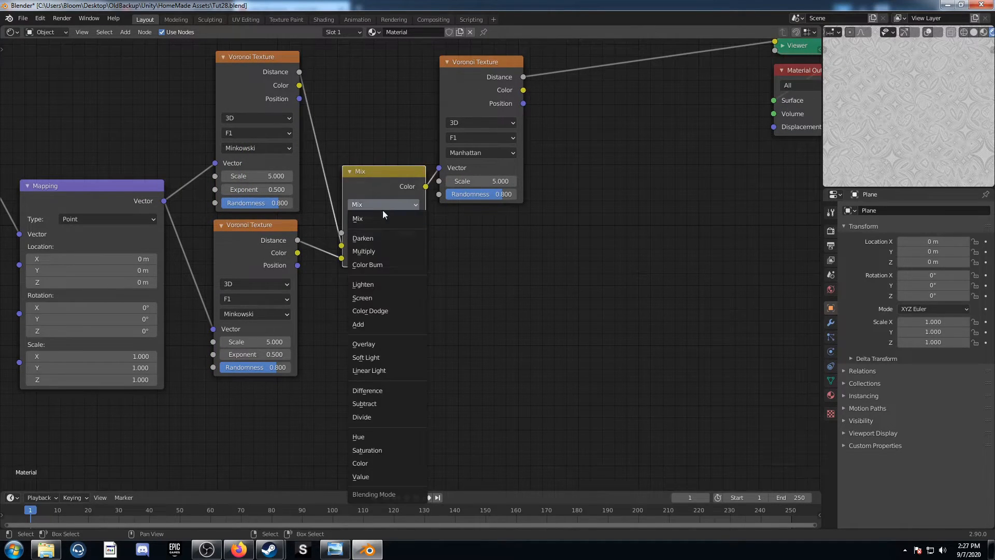
pyautogui.click(388, 403)
pyautogui.click(404, 235)
pyautogui.write('1')
pyautogui.press('Return')
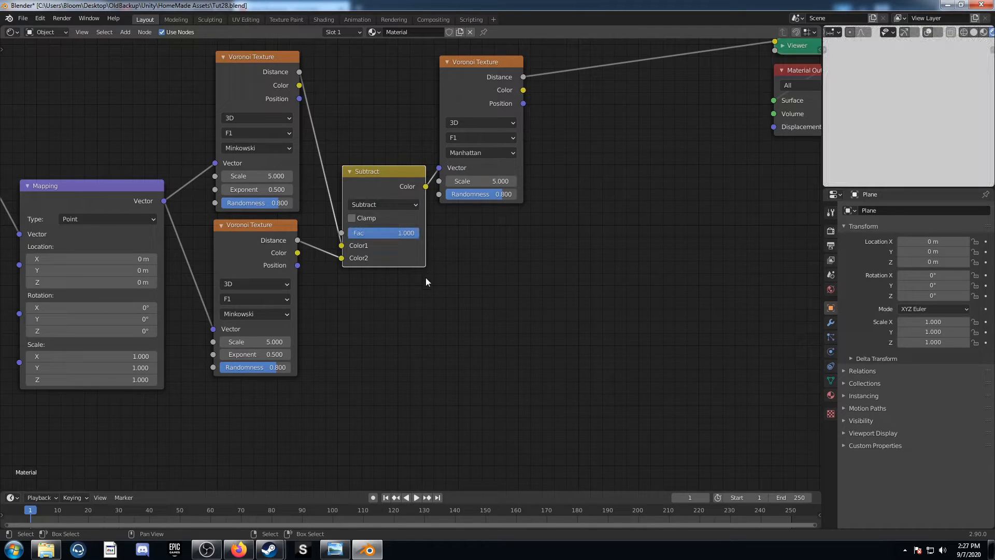
# Change the lower Voronoi Texture's feature output to F2 and its distance metric to Euclidean
pyautogui.moveTo(321, 427); pyautogui.dragTo(452, 390, button='middle')
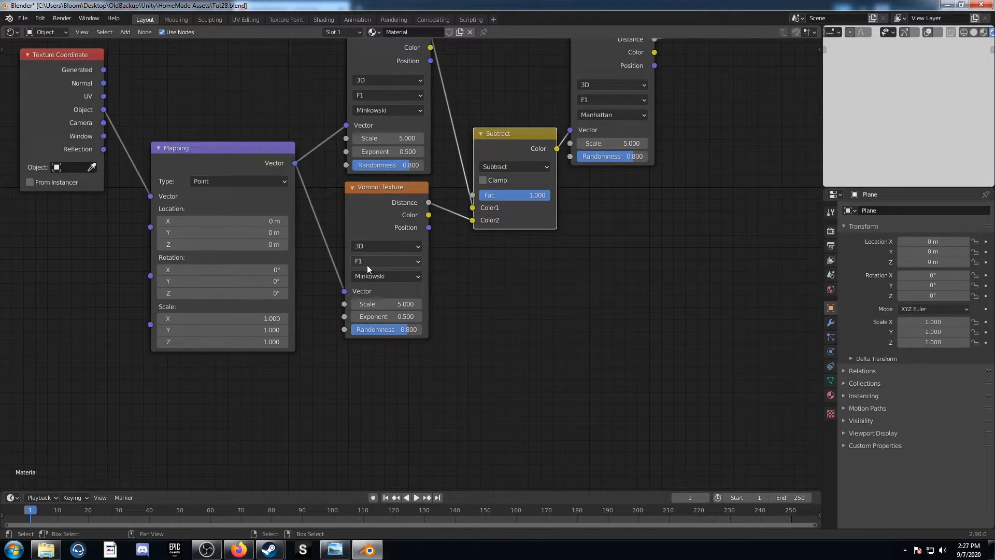
pyautogui.click(367, 265)
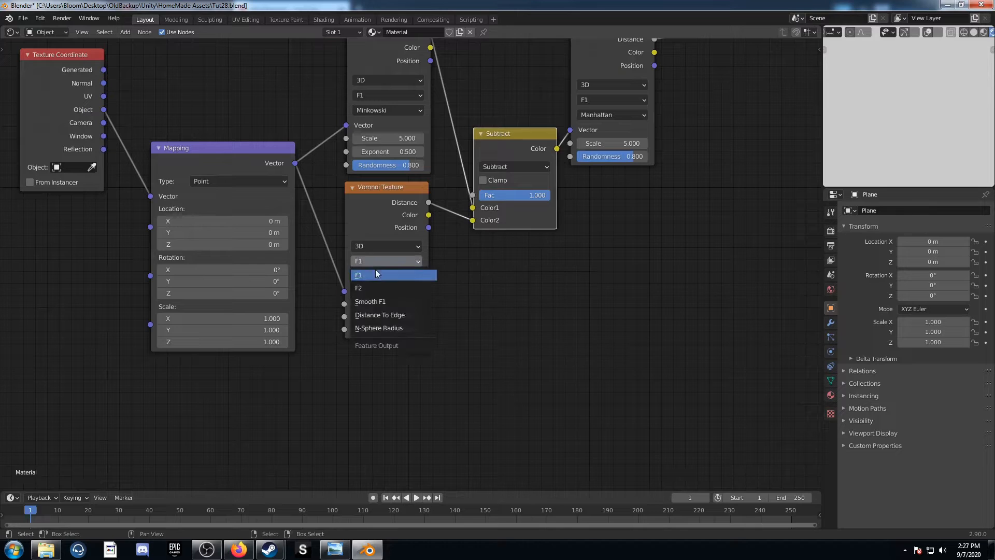
pyautogui.click(381, 287)
pyautogui.click(387, 278)
pyautogui.click(396, 290)
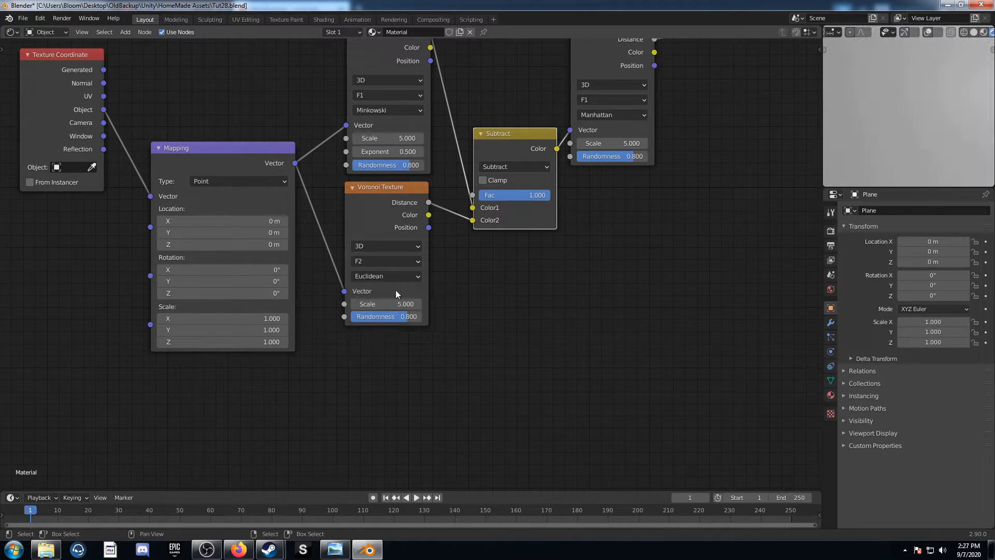
# Set the lower Voronoi Texture's Scale to 1.5 and its Randomness to 0
pyautogui.click(389, 305)
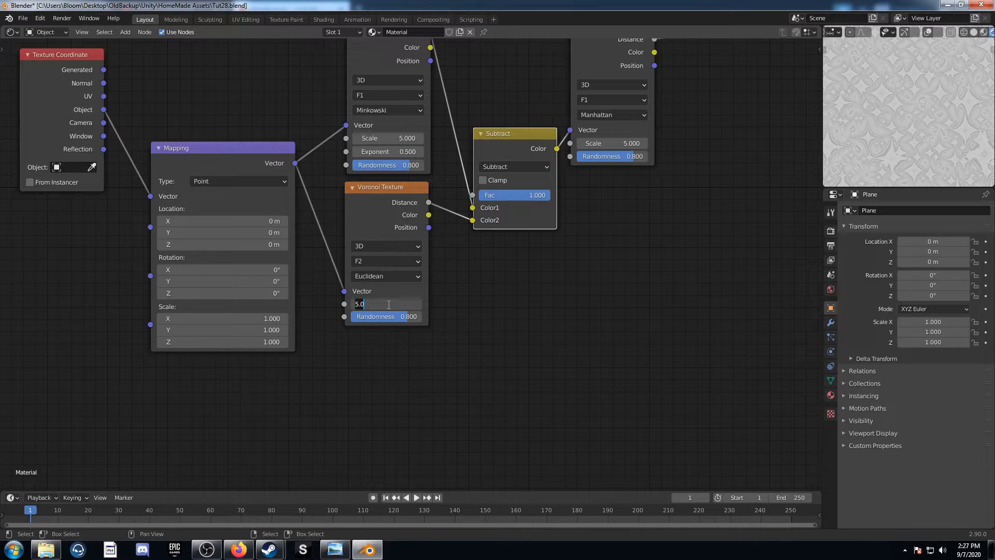
pyautogui.press('Tab')
pyautogui.write('0')
pyautogui.press('Return')
pyautogui.click(388, 304)
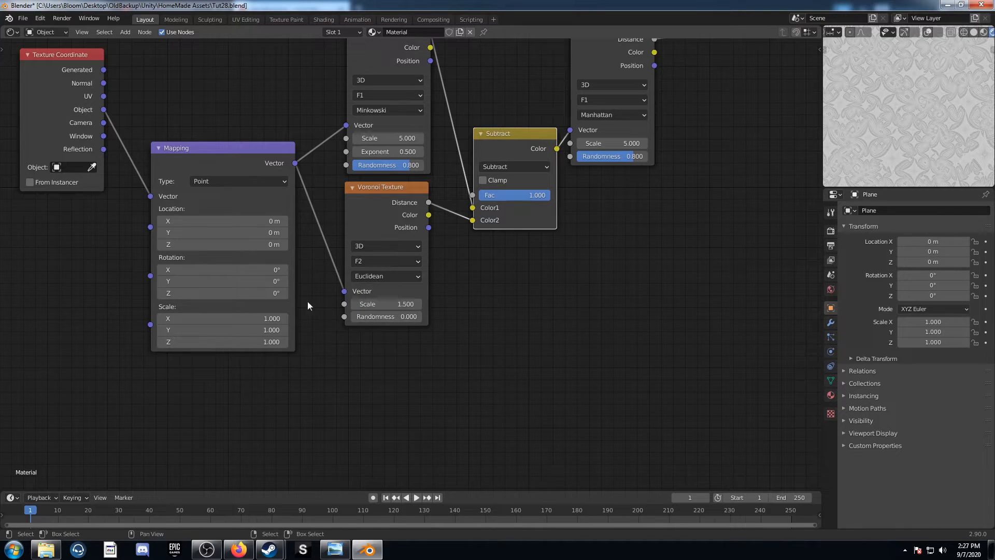
# Set the upper Minkowski Voronoi Texture's Scale to 0.7 and its Randomness to 0
pyautogui.moveTo(425, 138); pyautogui.dragTo(395, 224, button='middle')
pyautogui.click(395, 224)
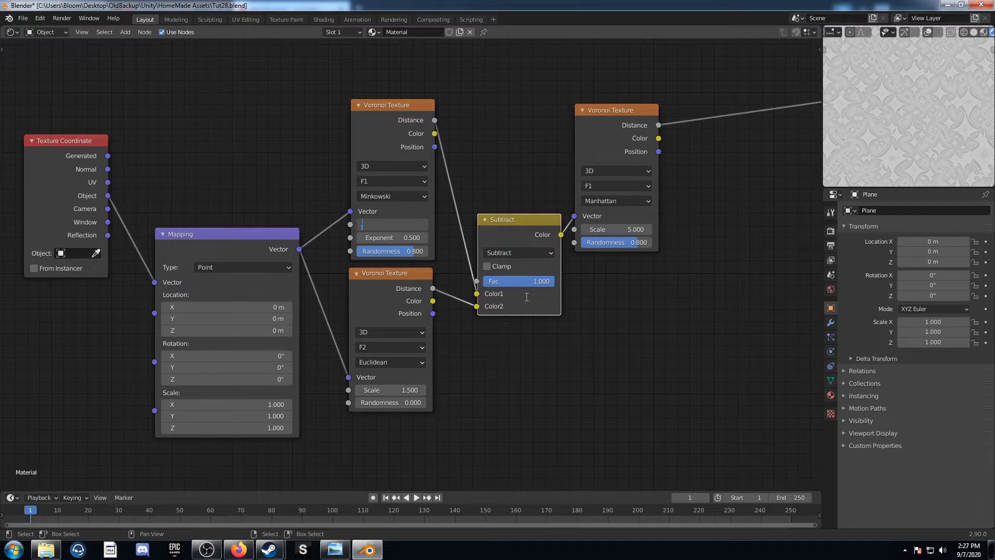
pyautogui.press('Tab')
pyautogui.press('Tab')
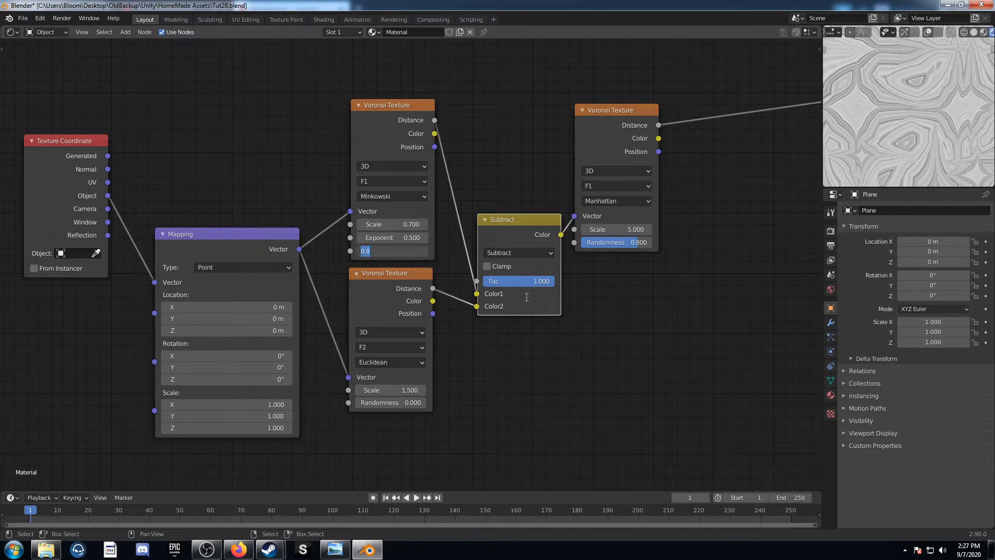
pyautogui.write('0')
pyautogui.press('Return')
# Add a Separate XYZ node above the Voronoi chain and feed it from the Texture Coordinate's Object output
pyautogui.scroll(-5, 366, 179)
pyautogui.moveTo(287, 181)
pyautogui.mouseDown(button='middle')
pyautogui.moveTo(309, 269)
pyautogui.moveTo(262, 231)
pyautogui.mouseUp(button='middle')
pyautogui.hotkey('shift', 'a')
pyautogui.click(288, 202)
pyautogui.write('sep')
pyautogui.press('Down')
pyautogui.press('Down')
pyautogui.press('Return')
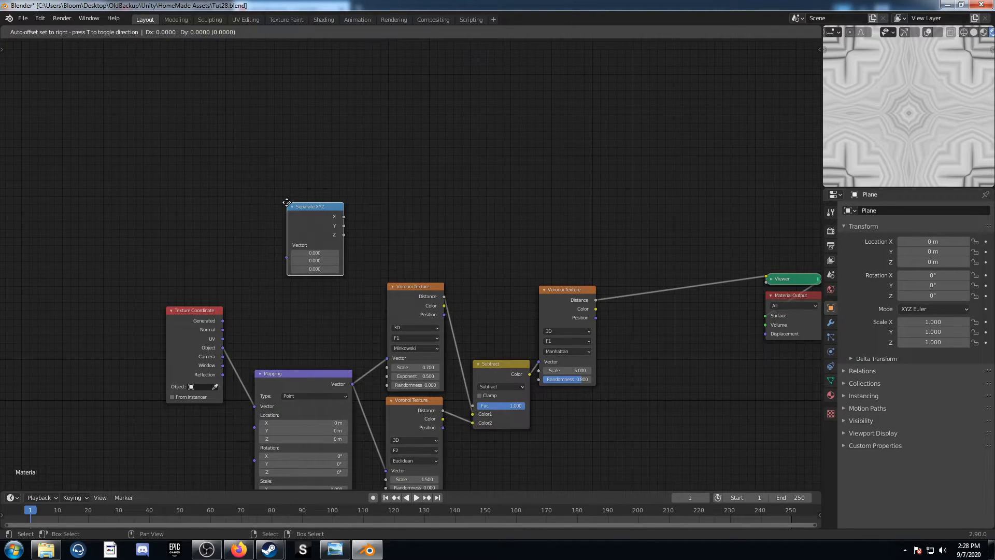
pyautogui.click(281, 202)
pyautogui.moveTo(222, 347); pyautogui.dragTo(281, 259)
pyautogui.moveTo(305, 205); pyautogui.dragTo(302, 176)
# Add a Math node set to Power with exponent 2 and link Separate XYZ's X output to its Base
pyautogui.hotkey('shift', 'a')
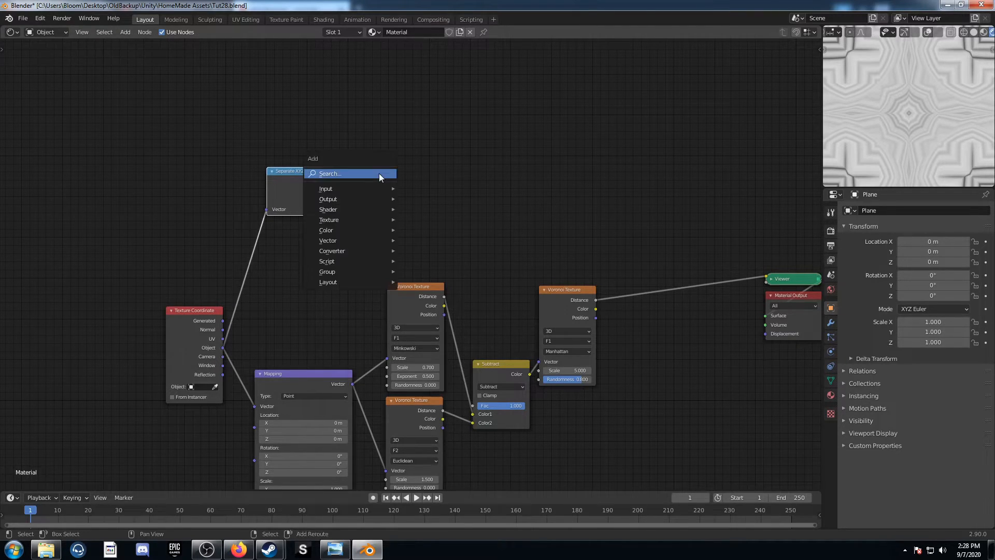
pyautogui.write('add')
pyautogui.press('Return')
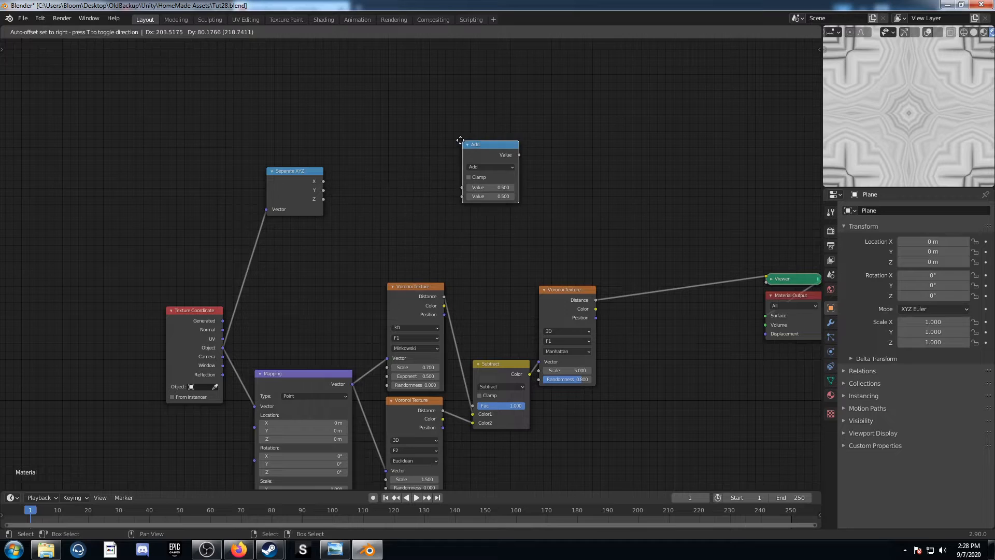
pyautogui.click(340, 110)
pyautogui.click(375, 136)
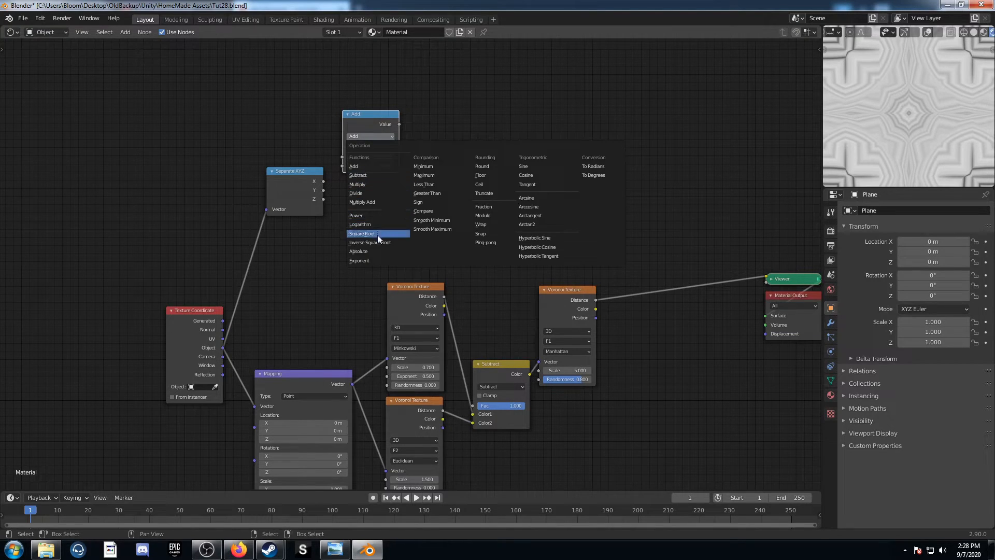
pyautogui.click(371, 216)
pyautogui.click(364, 166)
pyautogui.write('2')
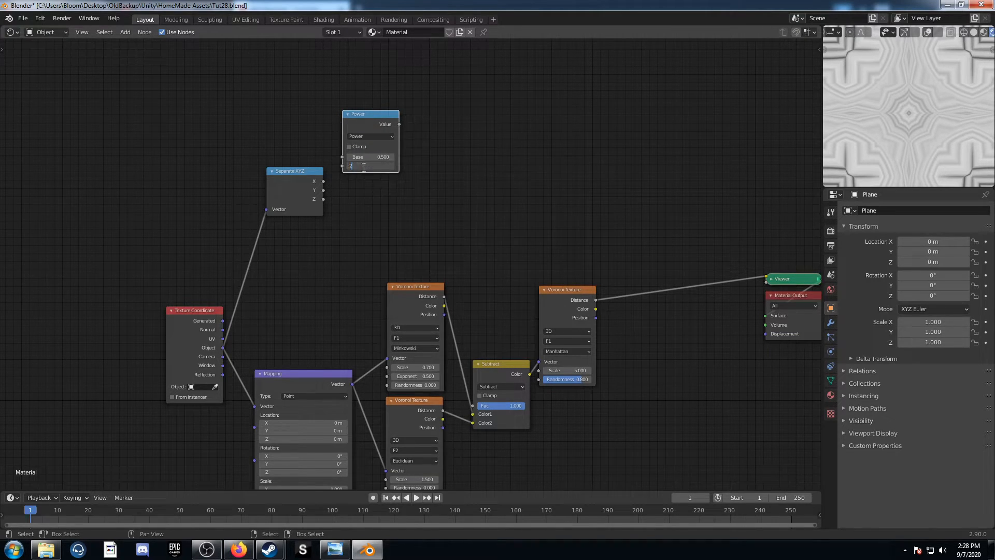
pyautogui.press('Return')
pyautogui.moveTo(323, 181); pyautogui.dragTo(342, 157)
# Duplicate the Power node, link Separate XYZ's Y output to the copy's Base, and arrange both Power nodes
pyautogui.hotkey('shift', 'd')
pyautogui.click(377, 200)
pyautogui.moveTo(323, 190); pyautogui.dragTo(352, 240)
pyautogui.moveTo(352, 97); pyautogui.dragTo(444, 216)
pyautogui.press('g')
pyautogui.click(488, 200)
# Duplicate a Power node, change the copy to Add, and link both Power results to its inputs
pyautogui.click(431, 102)
pyautogui.hotkey('shift', 'd')
pyautogui.click(542, 158)
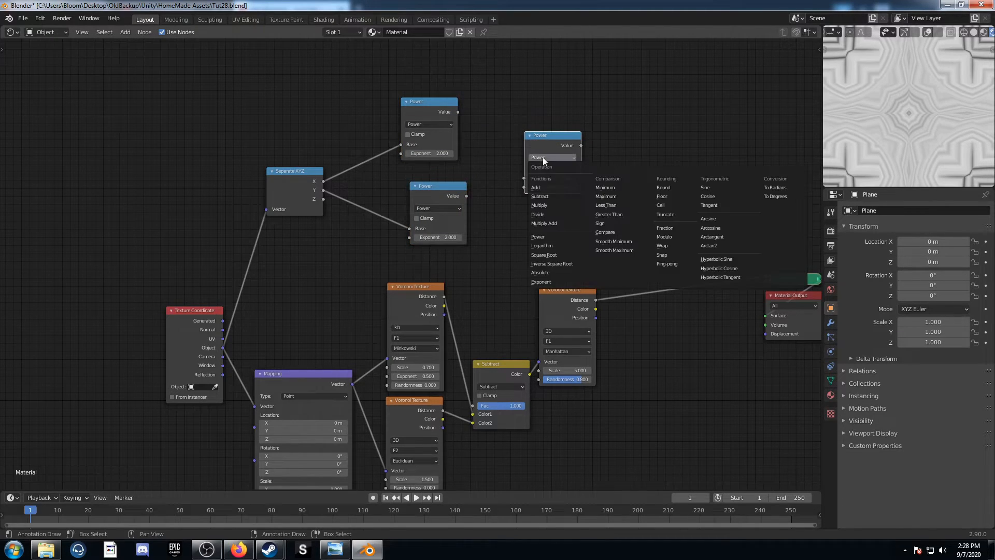
pyautogui.click(537, 187)
pyautogui.moveTo(458, 112); pyautogui.dragTo(525, 178)
pyautogui.moveTo(466, 196); pyautogui.dragTo(525, 187)
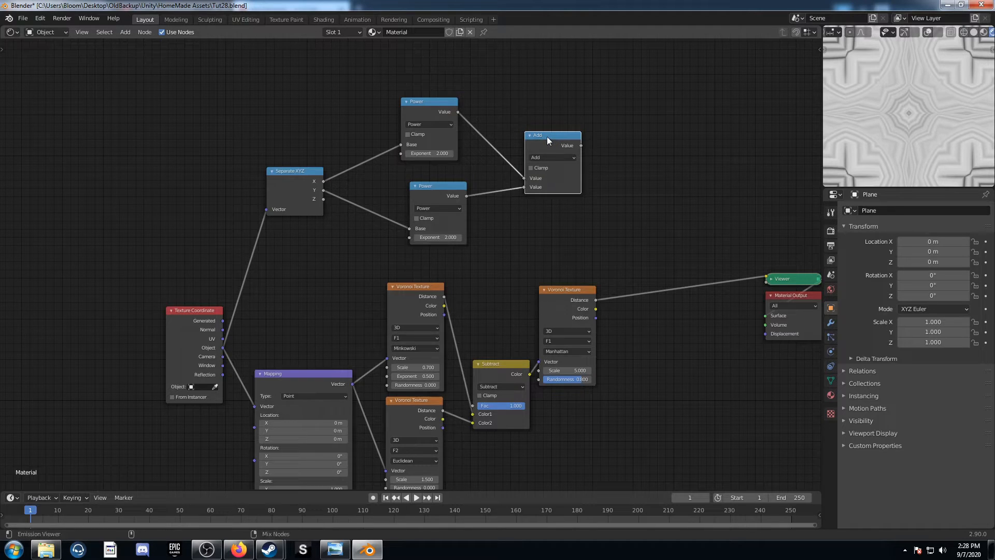
# Preview the Add node and insert a copy of it between Separate XYZ's Y output and the lower Power node
pyautogui.keyDown('ctrl'); pyautogui.keyDown('shift'); pyautogui.click(546, 135); pyautogui.keyUp('shift'); pyautogui.keyUp('ctrl')
pyautogui.hotkey('shift', 'd')
pyautogui.click(362, 191)
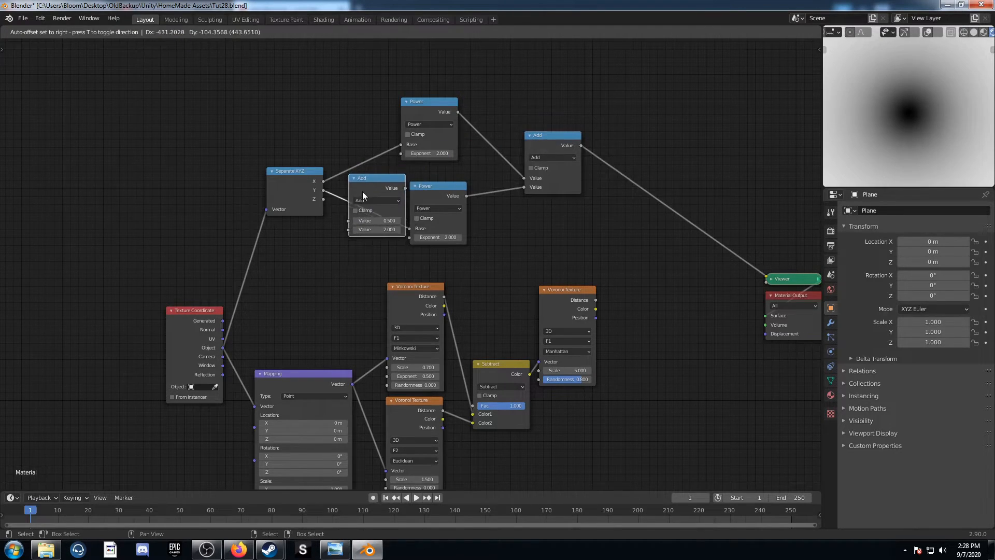
pyautogui.scroll(2, 368, 186)
# Change the inserted Math node's operation to Multiply and its second value to 0.7
pyautogui.click(378, 178)
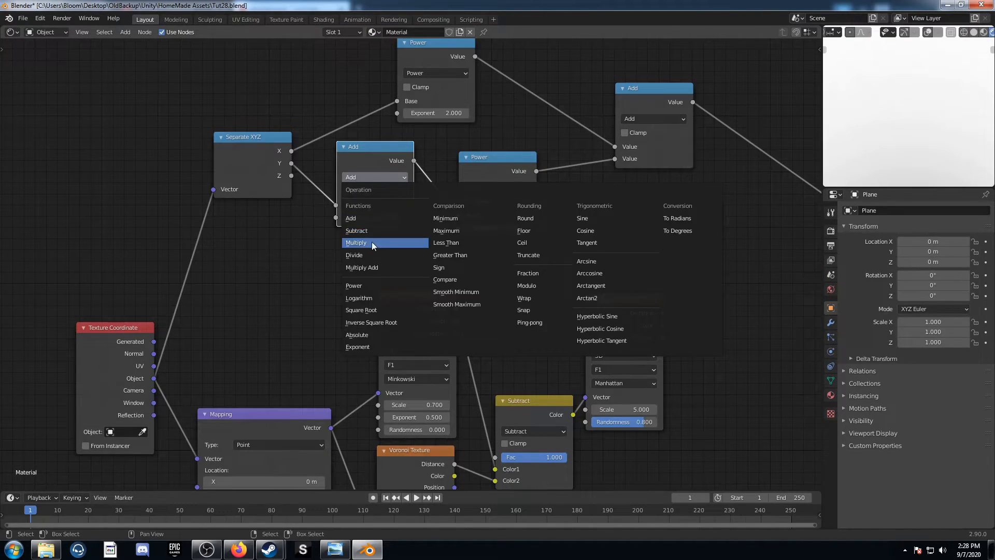
pyautogui.click(372, 242)
pyautogui.click(379, 218)
pyautogui.write('2.0')
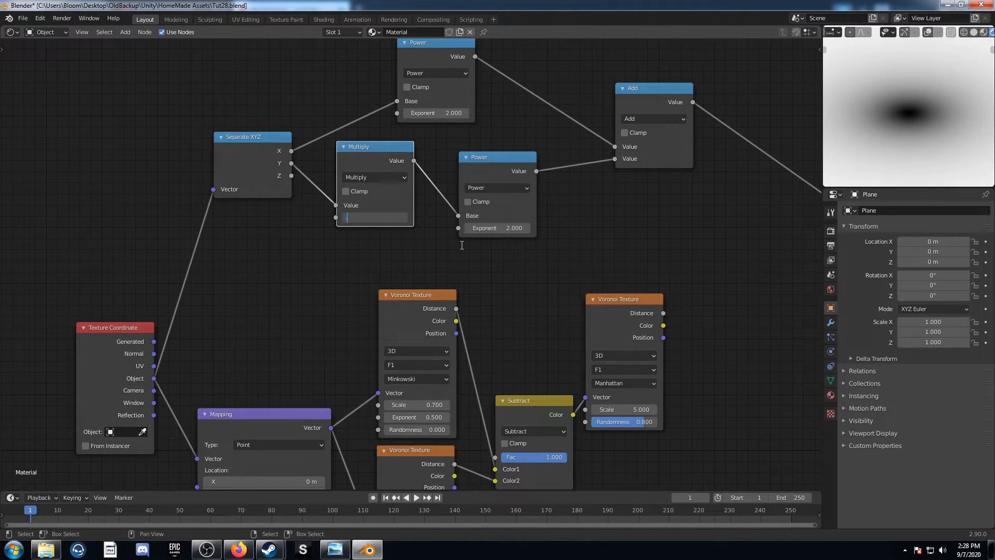
pyautogui.write('7')
pyautogui.press('Return')
# Add a ColorRamp node on the link between the Add node and the Viewer
pyautogui.scroll(-6, 415, 247)
pyautogui.moveTo(601, 260); pyautogui.dragTo(334, 200, button='middle')
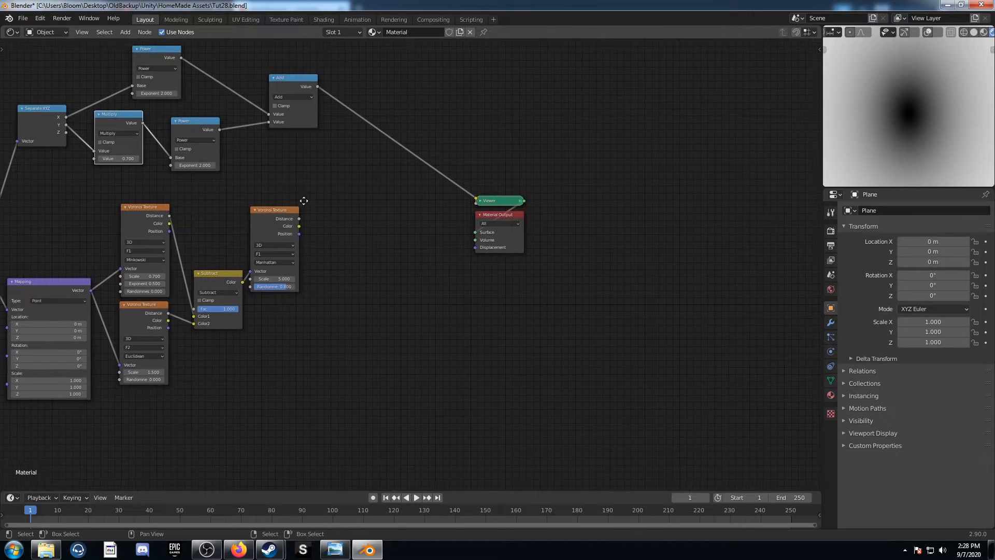
pyautogui.hotkey('shift', 'a')
pyautogui.click(346, 164)
pyautogui.write('color ramp')
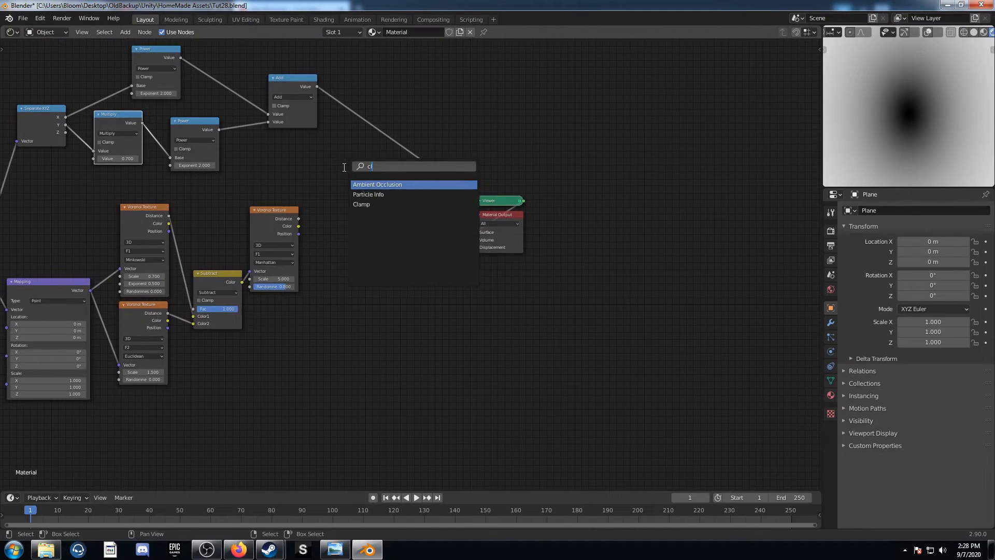
pyautogui.press('Return')
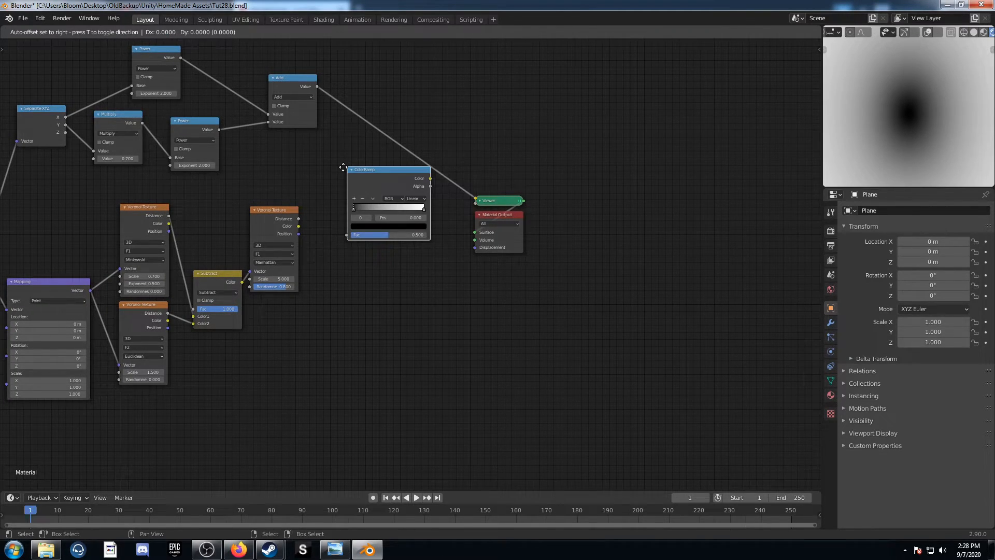
pyautogui.click(349, 84)
# Set the ColorRamp's black stop to position 0.25
pyautogui.click(405, 133)
pyautogui.write('0.0')
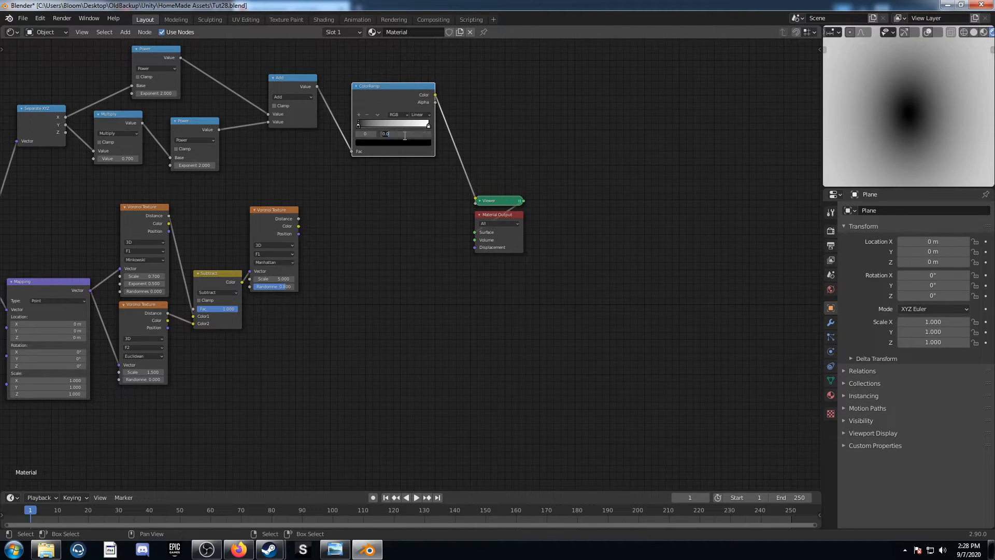
pyautogui.write('5')
pyautogui.press('Return')
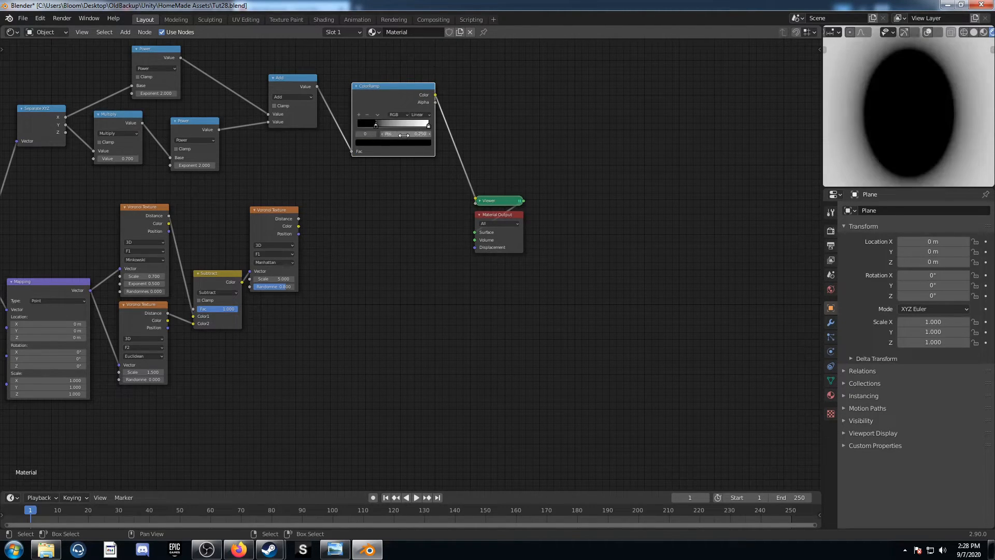
# Select the ColorRamp's white stop and set its position to 0.22
pyautogui.scroll(2, 446, 107)
pyautogui.click(435, 74)
pyautogui.doubleClick(422, 86)
pyautogui.write('.2')
pyautogui.press('Return')
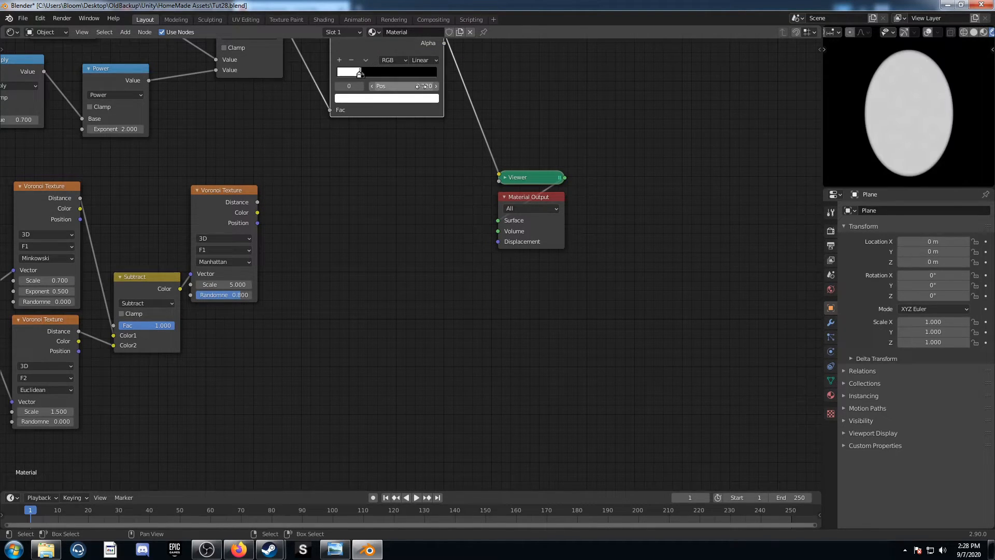
# Duplicate the Multiply node onto the link after the ColorRamp and set its second value to 3
pyautogui.scroll(-2, 291, 157)
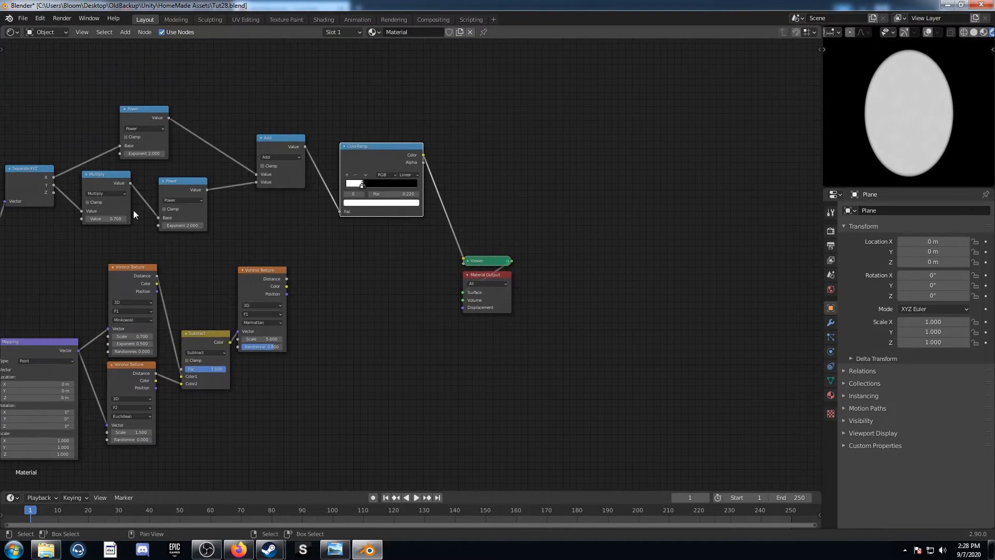
pyautogui.hotkey('shift', 'd')
pyautogui.click(459, 170)
pyautogui.scroll(5, 514, 244)
pyautogui.moveTo(515, 243); pyautogui.dragTo(426, 263, button='middle')
pyautogui.scroll(4, 322, 281)
pyautogui.doubleClick(394, 214)
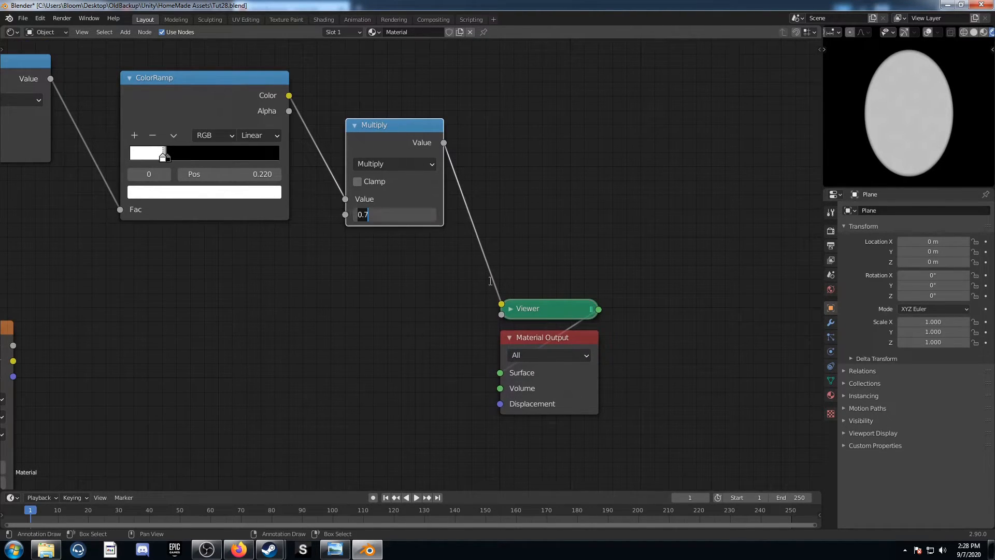
pyautogui.write('3')
pyautogui.press('Return')
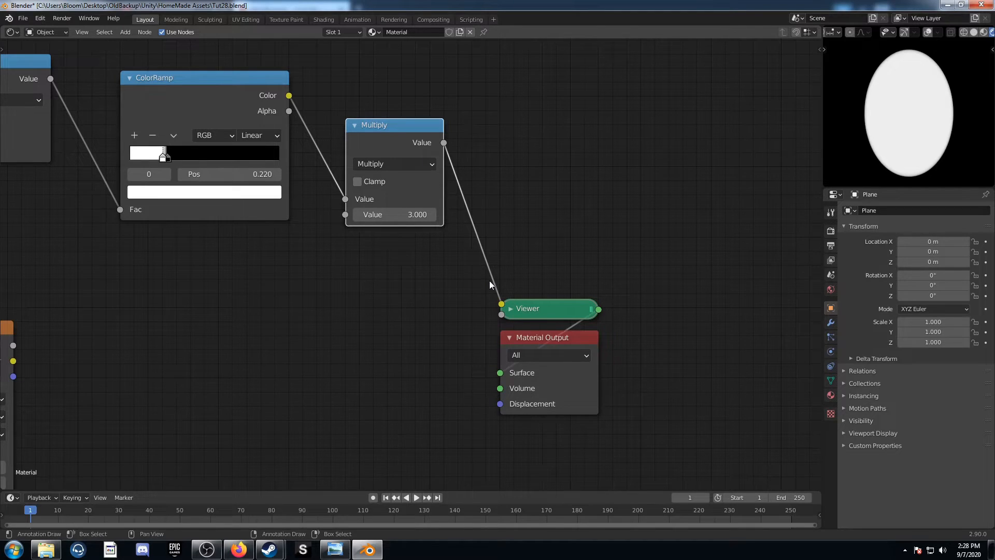
# Connect the Multiply output after the ColorRamp to the Scale of the Manhattan Voronoi Texture and preview that Voronoi's Distance in the Viewer
pyautogui.scroll(-2, 489, 281)
pyautogui.moveTo(285, 302); pyautogui.dragTo(340, 228, button='middle')
pyautogui.moveTo(387, 206); pyautogui.dragTo(556, 221)
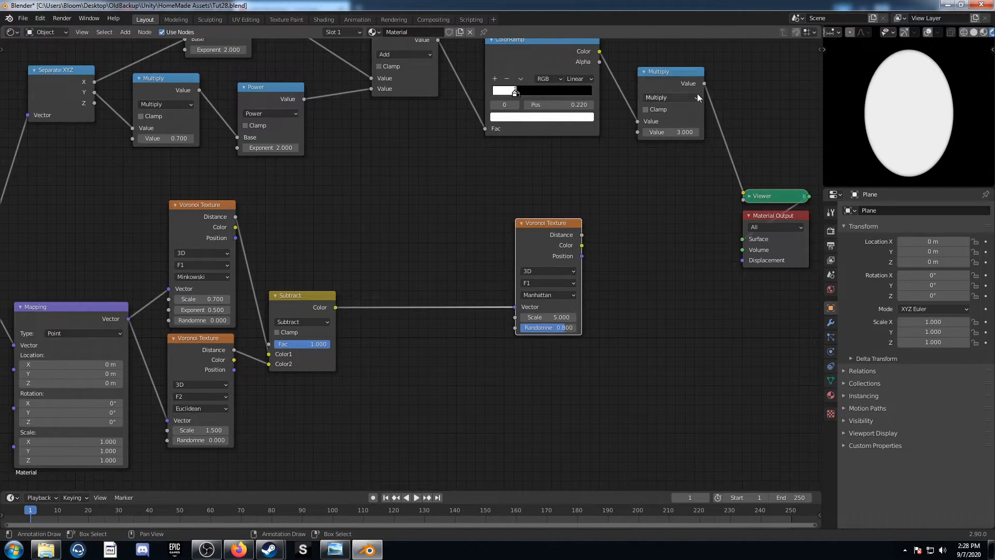
pyautogui.moveTo(704, 84); pyautogui.dragTo(514, 317)
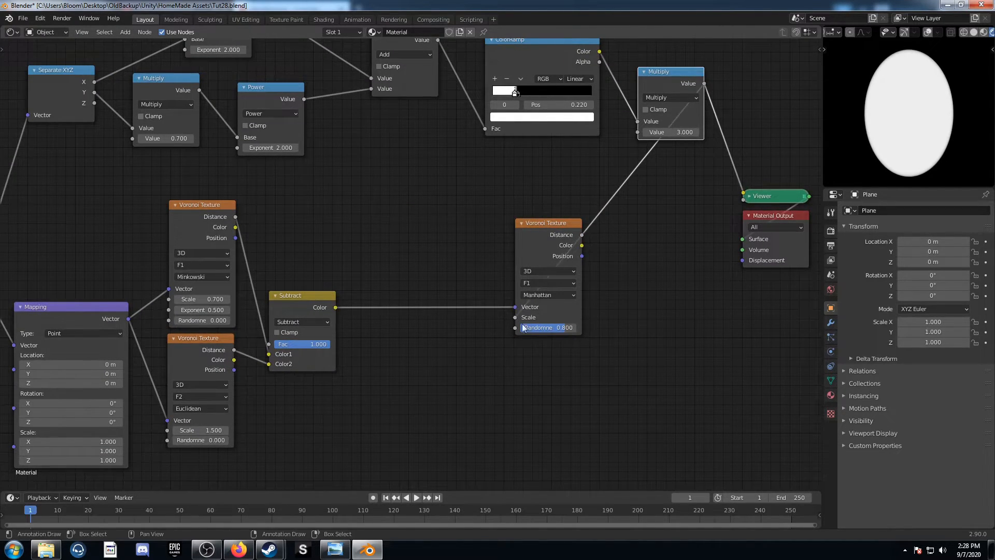
pyautogui.moveTo(528, 246); pyautogui.dragTo(440, 270, button='middle')
pyautogui.keyDown('ctrl'); pyautogui.keyDown('shift'); pyautogui.click(448, 245); pyautogui.keyUp('shift'); pyautogui.keyUp('ctrl')
pyautogui.moveTo(575, 319); pyautogui.dragTo(419, 275, button='middle')
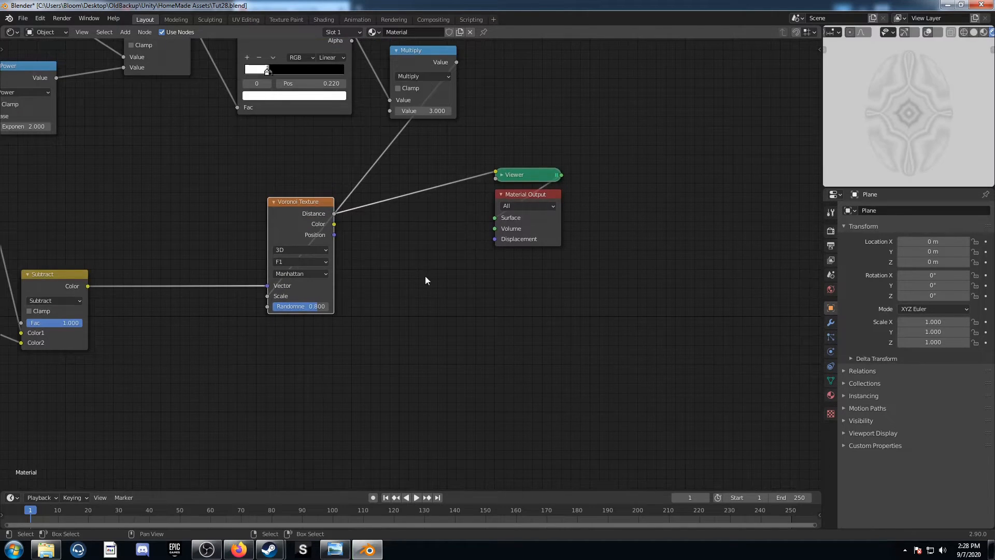
# Insert a MixRGB node between the Manhattan Voronoi Texture and the Viewer, and place a duplicate of it right after it
pyautogui.hotkey('shift', 'a')
pyautogui.click(405, 253)
pyautogui.write('mixr')
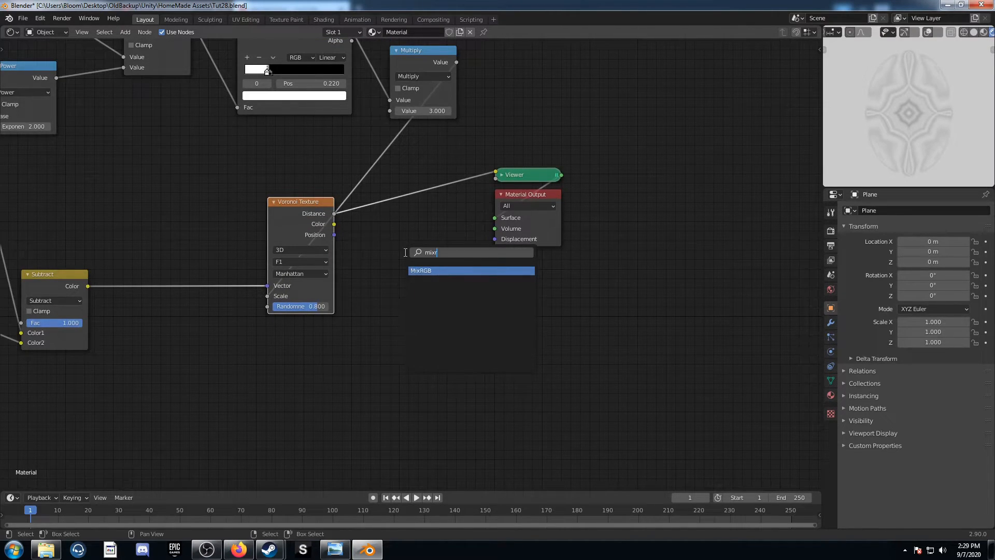
pyautogui.press('Return')
pyautogui.click(399, 173)
pyautogui.hotkey('shift', 'd')
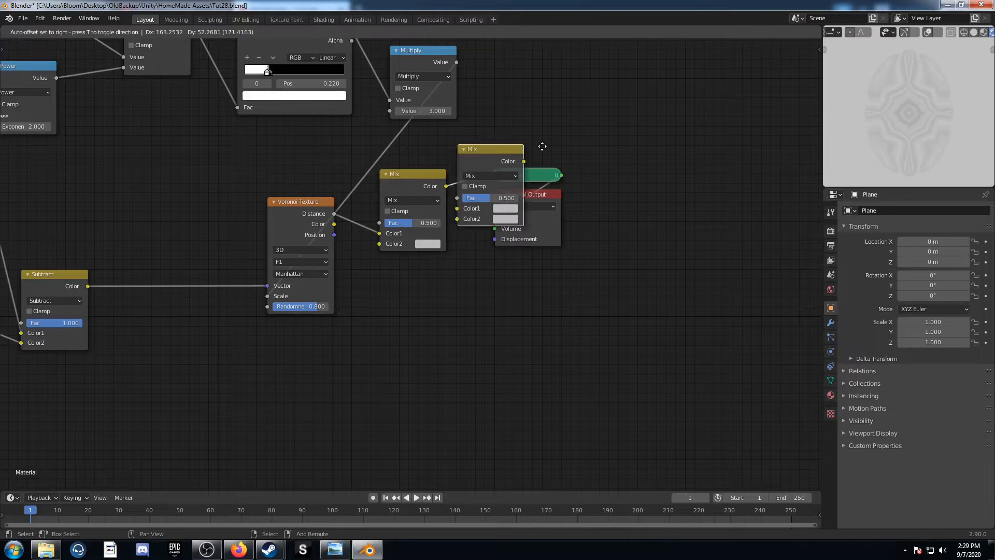
pyautogui.click(504, 155)
# Set the first Mix node's blending mode to Color Burn and its Color2 to black
pyautogui.click(433, 202)
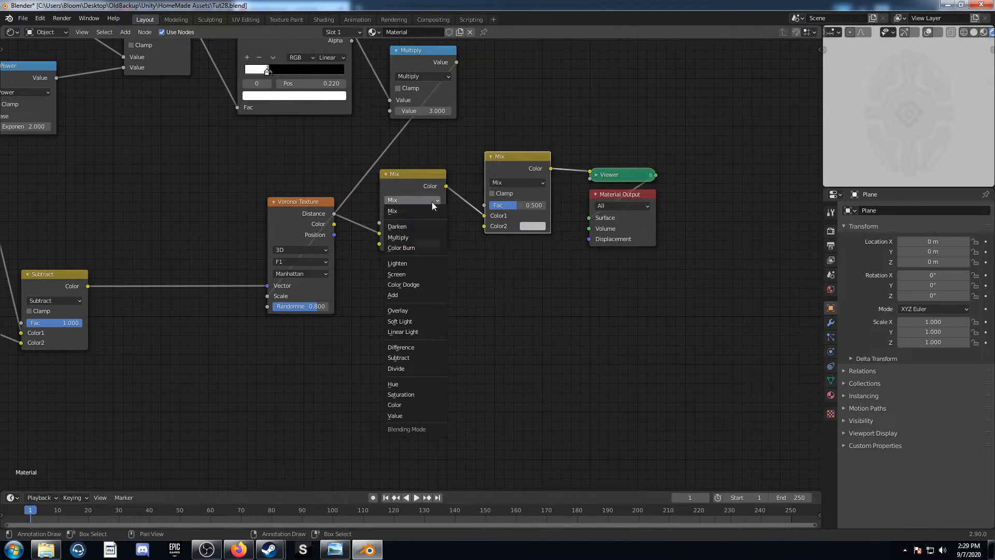
pyautogui.click(415, 247)
pyautogui.click(427, 243)
pyautogui.scroll(-10, 443, 150)
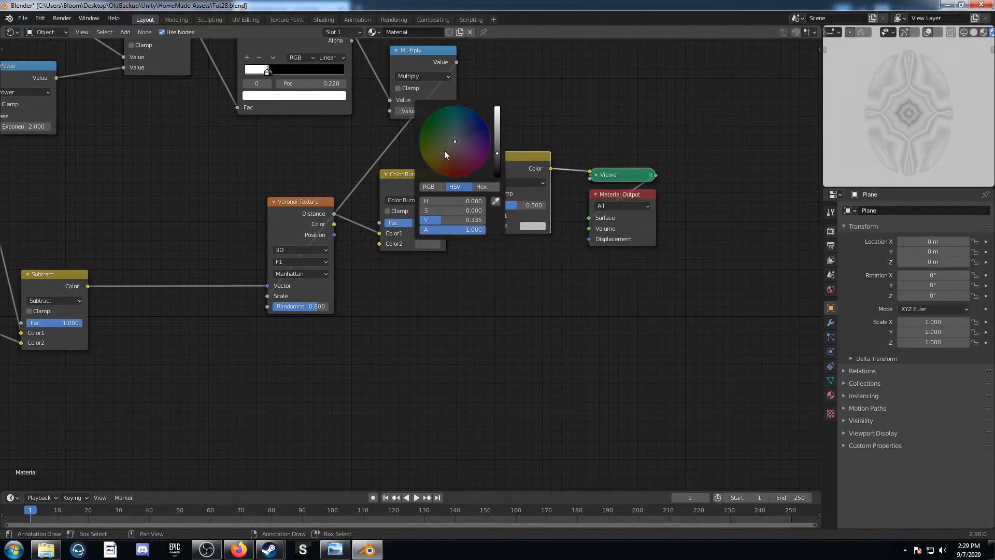
# Set the second Mix node's blending mode to Color Dodge and its Color2 to white
pyautogui.click(525, 182)
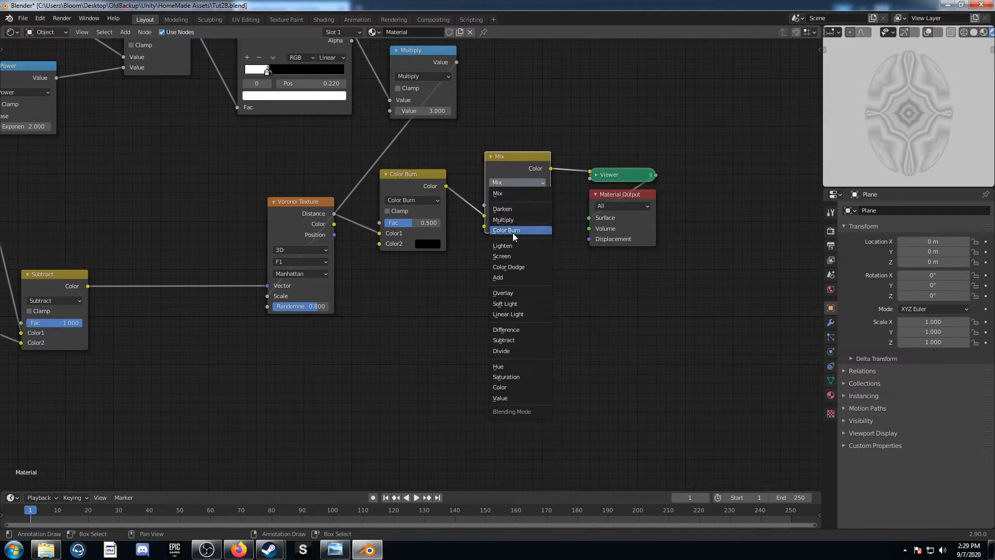
pyautogui.click(509, 267)
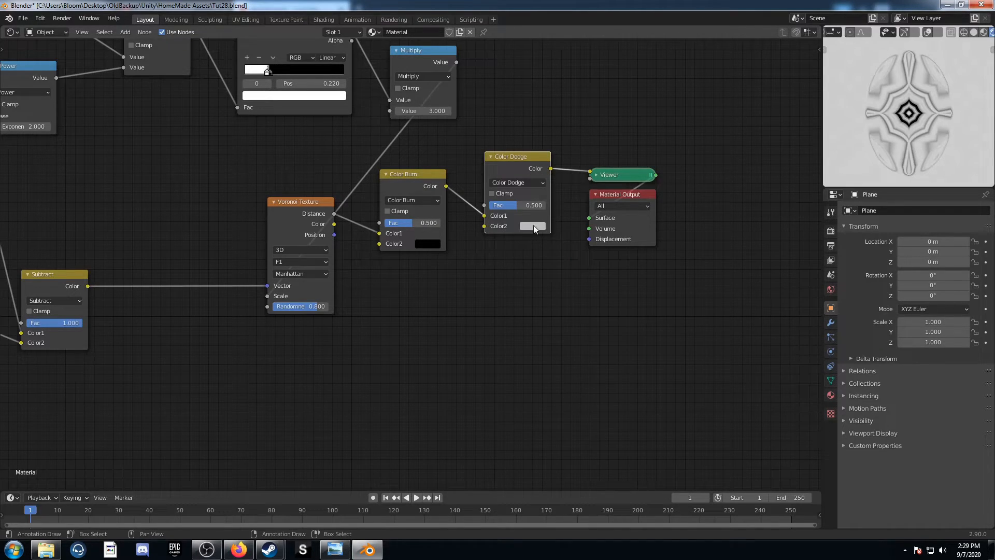
pyautogui.click(533, 225)
pyautogui.scroll(3, 578, 126)
# Set the factor of the Color Burn node to 0.77 and of the Color Dodge node to 1
pyautogui.click(413, 223)
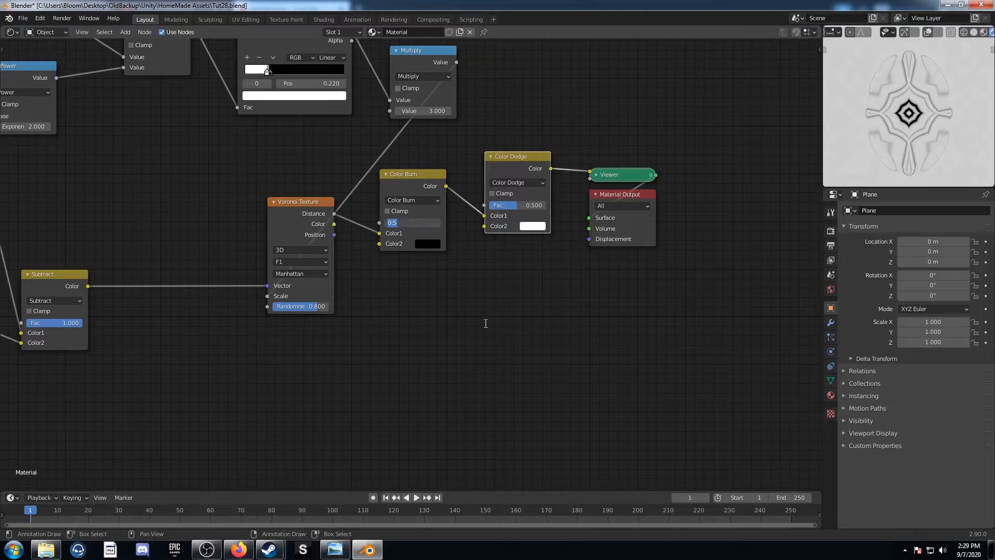
pyautogui.write('.77')
pyautogui.press('Return')
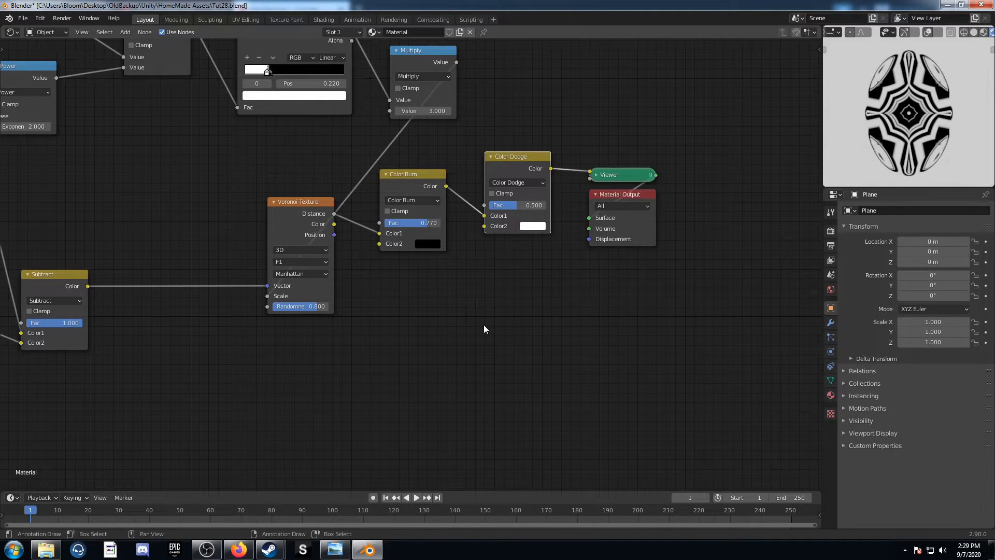
pyautogui.moveTo(516, 208); pyautogui.dragTo(545, 208)
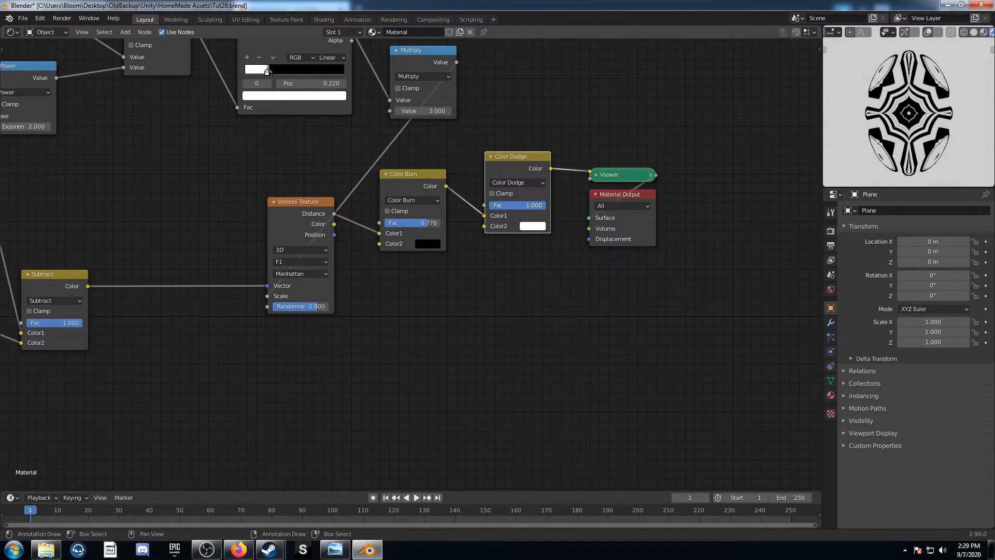
pyautogui.scroll(-4, 535, 306)
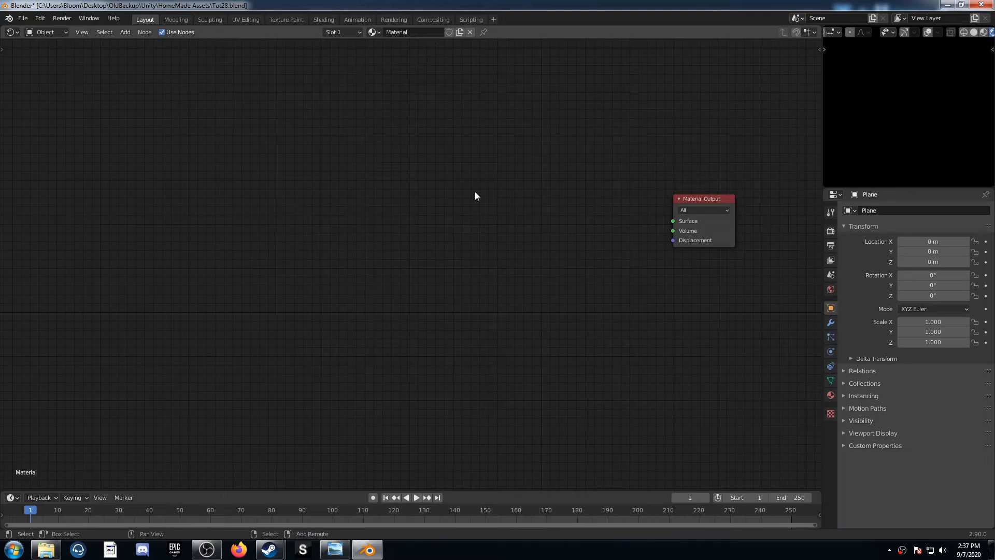
# Add a Voronoi Texture node to the empty material for pattern 12 and preview its Distance output in the Viewer
pyautogui.hotkey('shift', 'a')
pyautogui.click(475, 192)
pyautogui.write('coro')
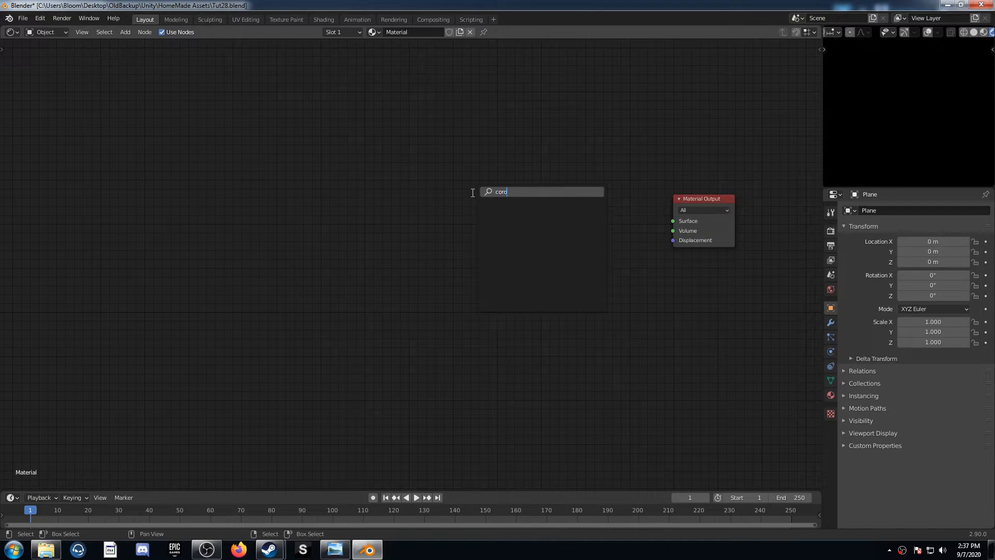
pyautogui.press('BackSpace')
pyautogui.press('BackSpace')
pyautogui.press('BackSpace')
pyautogui.write('voro')
pyautogui.press('Return')
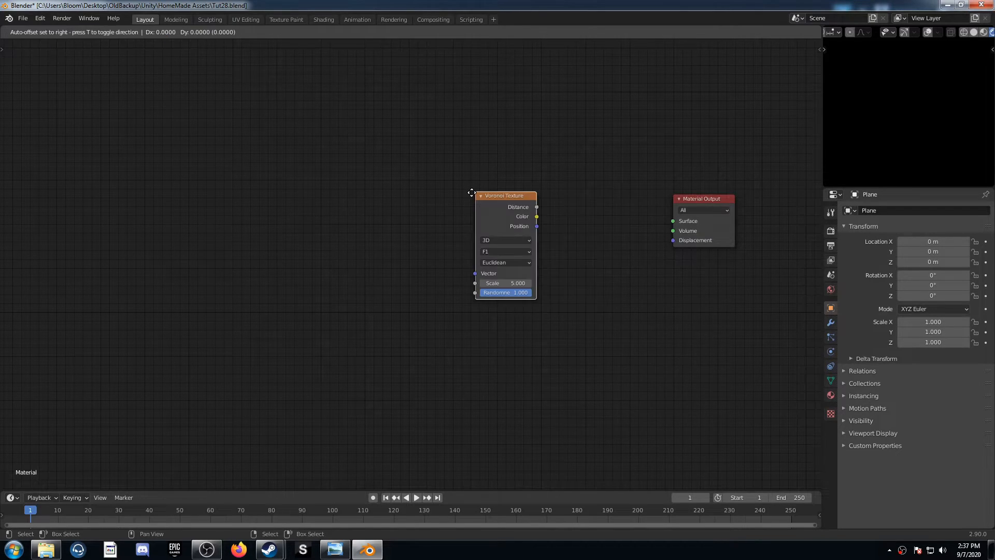
pyautogui.click(471, 193)
pyautogui.scroll(3, 465, 224)
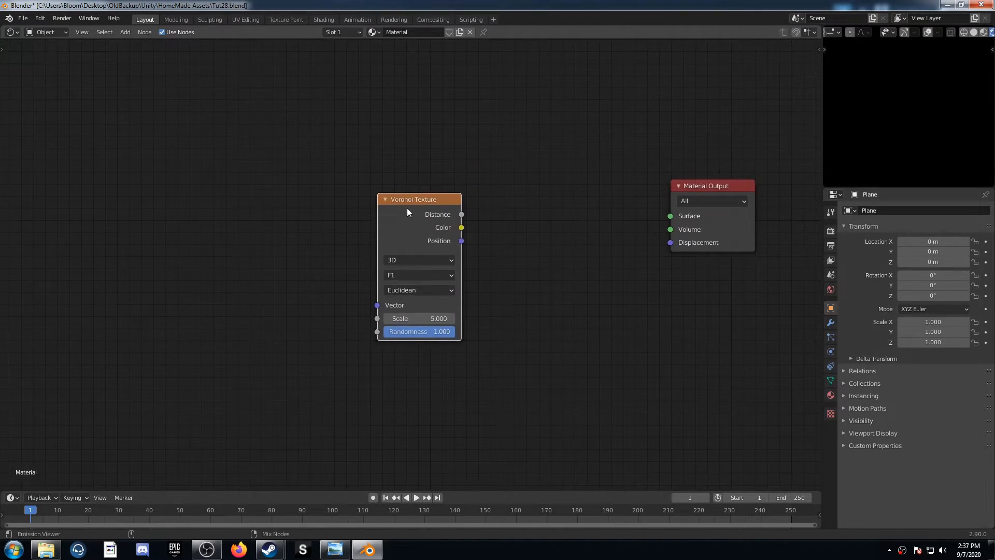
pyautogui.keyDown('ctrl'); pyautogui.keyDown('shift'); pyautogui.click(458, 244); pyautogui.keyUp('shift'); pyautogui.keyUp('ctrl')
pyautogui.moveTo(459, 247); pyautogui.dragTo(462, 265, button='middle')
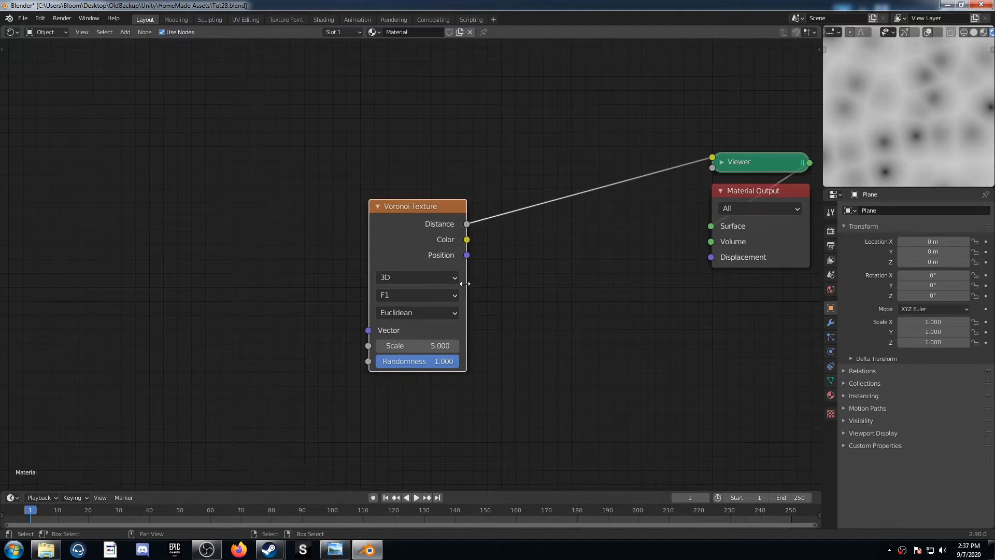
# Set the Voronoi Texture's feature output to F2 and its Randomness to 0.5
pyautogui.click(442, 295)
pyautogui.click(437, 327)
pyautogui.moveTo(443, 322); pyautogui.dragTo(488, 289, button='middle')
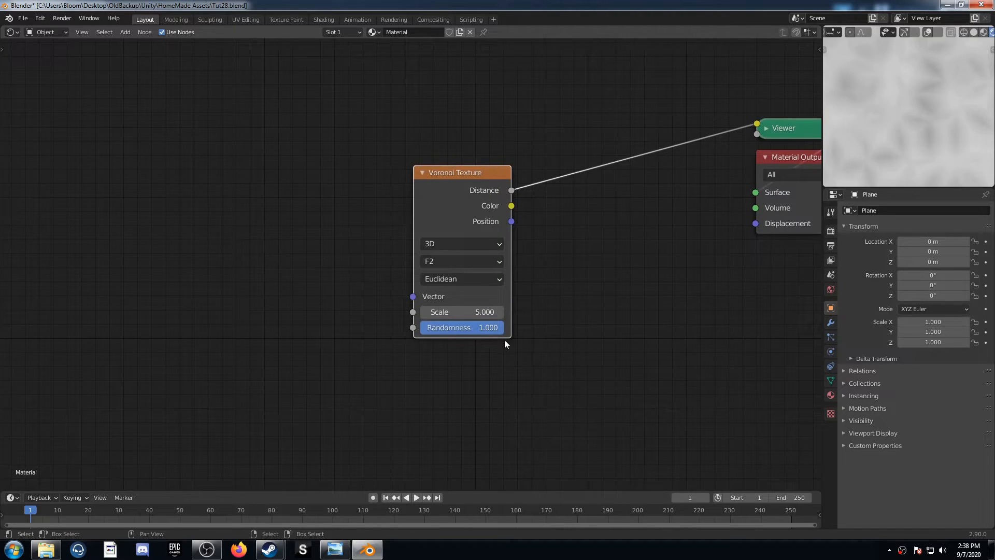
pyautogui.click(478, 330)
pyautogui.write('.5')
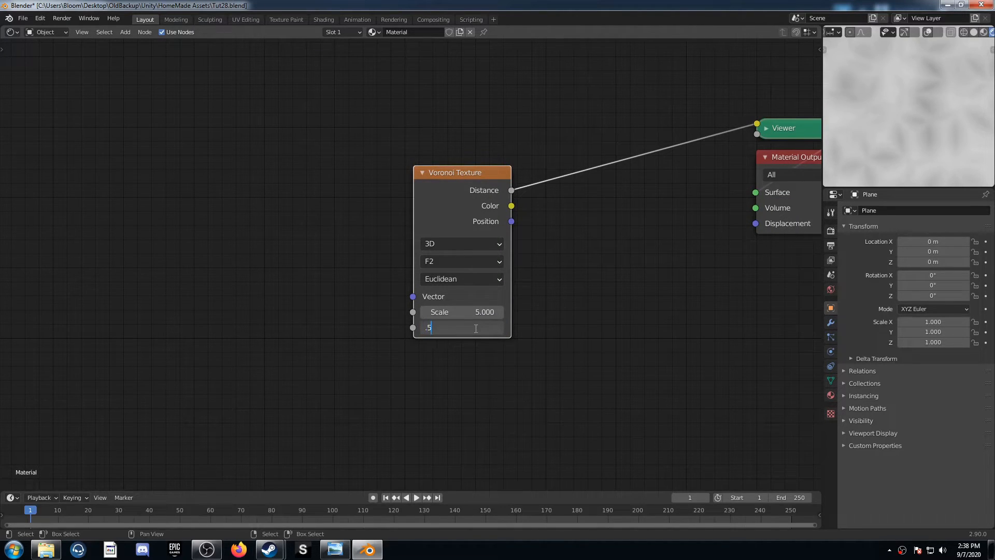
pyautogui.press('Return')
# Add Texture Coordinate and Mapping nodes ahead of the Voronoi Texture and feed the Mapping from the Object output
pyautogui.scroll(-2, 421, 307)
pyautogui.hotkey('ctrl', 't')
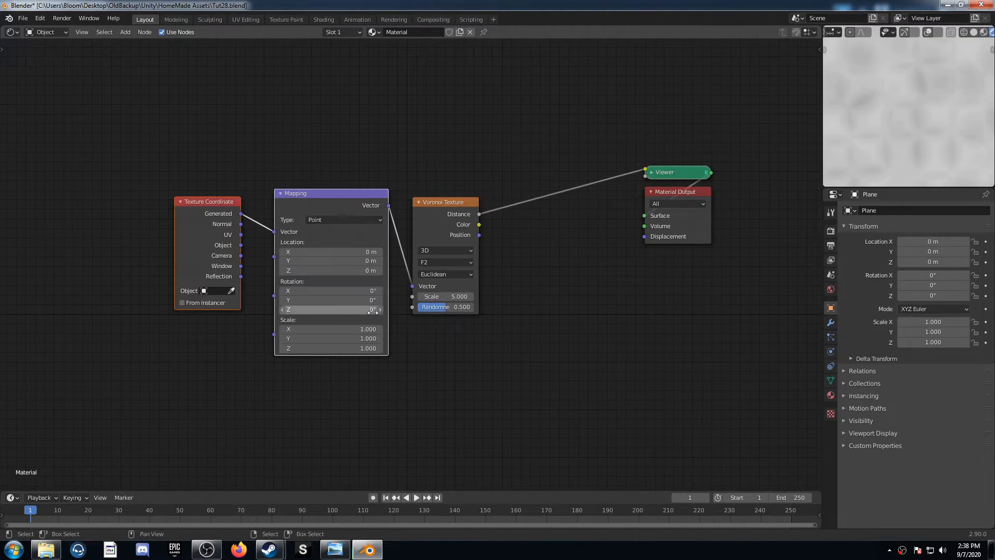
pyautogui.moveTo(361, 315); pyautogui.dragTo(497, 299, button='middle')
pyautogui.moveTo(328, 190); pyautogui.dragTo(254, 196)
pyautogui.moveTo(202, 221); pyautogui.dragTo(277, 259, button='middle')
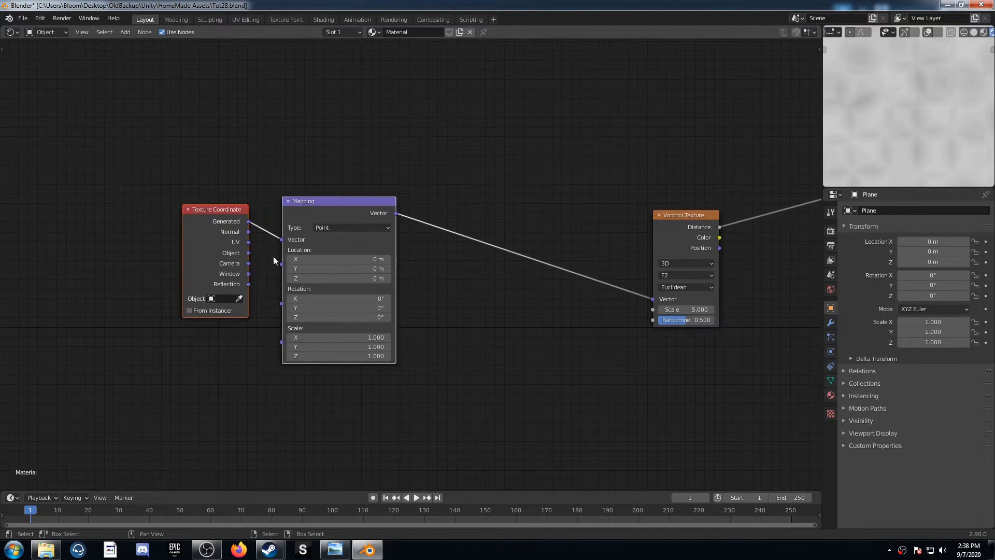
pyautogui.moveTo(248, 253); pyautogui.dragTo(282, 239)
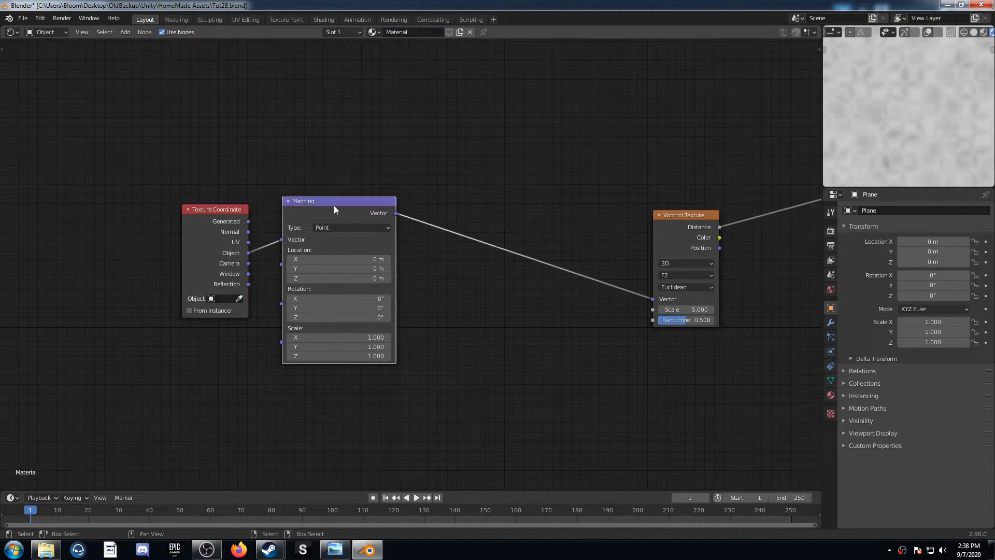
# Add a second Voronoi Texture after the Mapping node and connect its Distance to the F2 Voronoi's Vector
pyautogui.hotkey('shift', 'a')
pyautogui.click(475, 298)
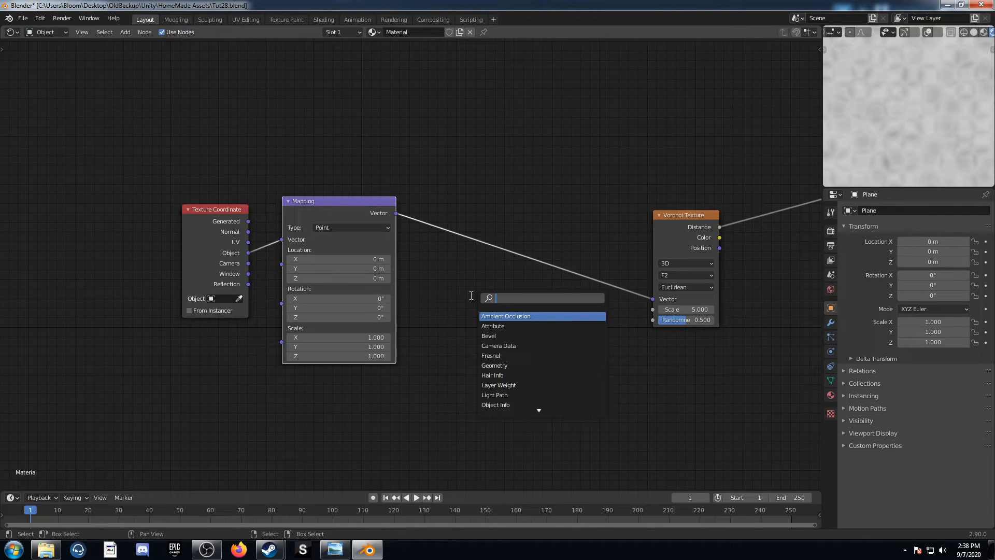
pyautogui.write('voronoi')
pyautogui.press('Return')
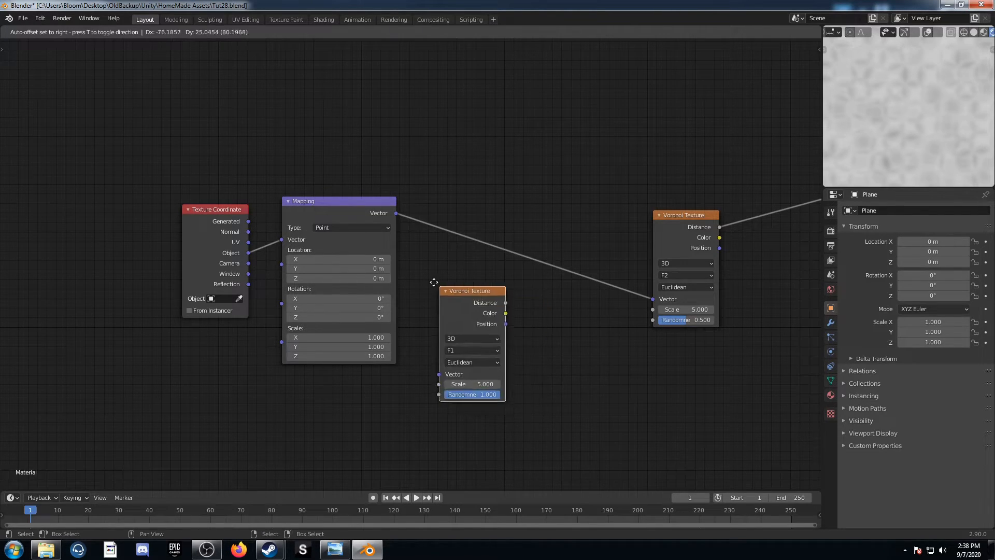
pyautogui.click(433, 207)
pyautogui.moveTo(503, 224); pyautogui.dragTo(652, 299)
# Move the new F1 Voronoi Texture up and duplicate it below, with the copy's Vector fed by the Mapping node
pyautogui.moveTo(472, 212); pyautogui.dragTo(480, 124)
pyautogui.hotkey('shift', 'd')
pyautogui.click(480, 263)
pyautogui.scroll(3, 513, 308)
pyautogui.moveTo(515, 310); pyautogui.dragTo(429, 293, button='middle')
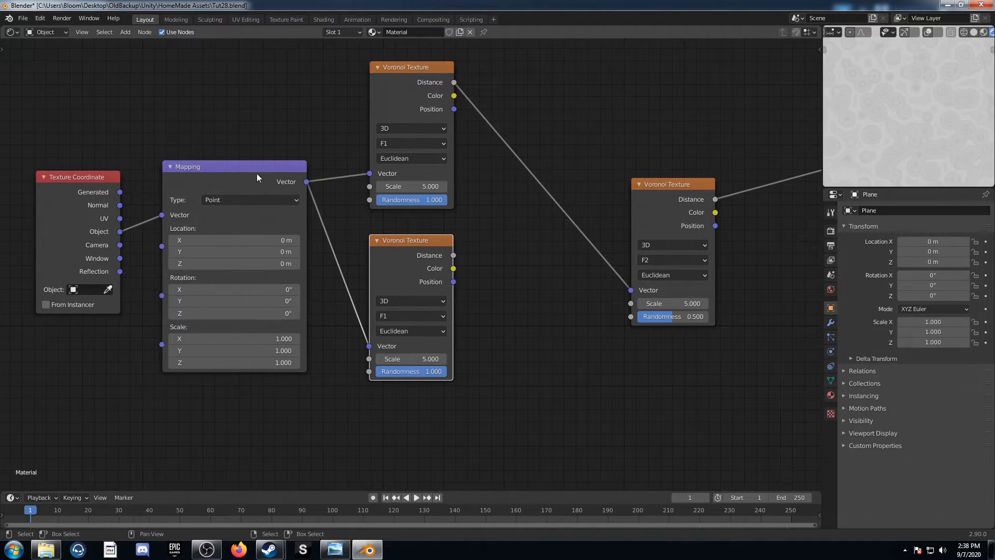
# Combine the Distance outputs of the two F1 Voronoi Textures in a Mix node set to Subtract, feeding the F2 Voronoi
pyautogui.moveTo(271, 185); pyautogui.dragTo(270, 183)
pyautogui.keyDown('ctrl'); pyautogui.keyDown('shift'); pyautogui.moveTo(413, 97); pyautogui.dragTo(418, 270, button='right'); pyautogui.keyUp('shift'); pyautogui.keyUp('ctrl')
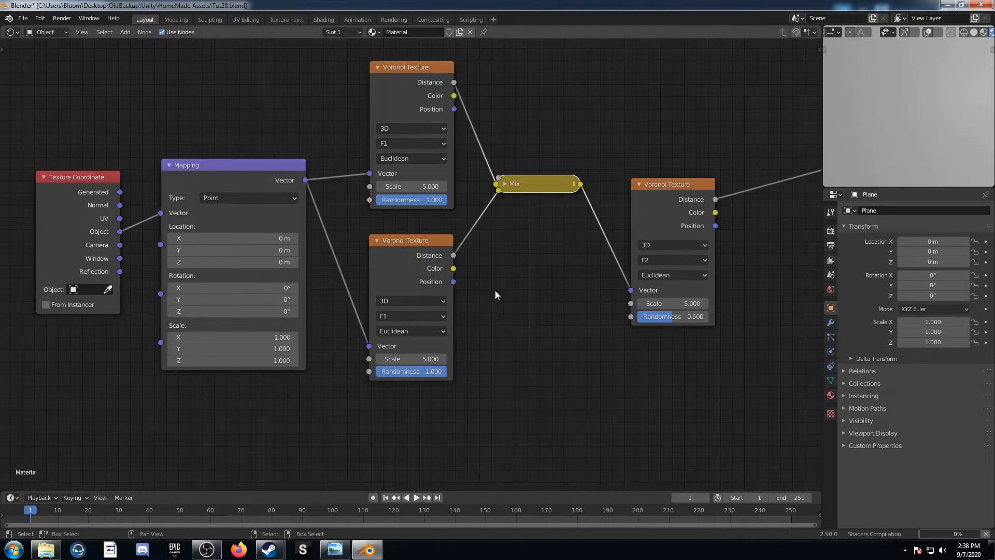
pyautogui.moveTo(480, 210); pyautogui.dragTo(400, 236, button='middle')
pyautogui.click(426, 210)
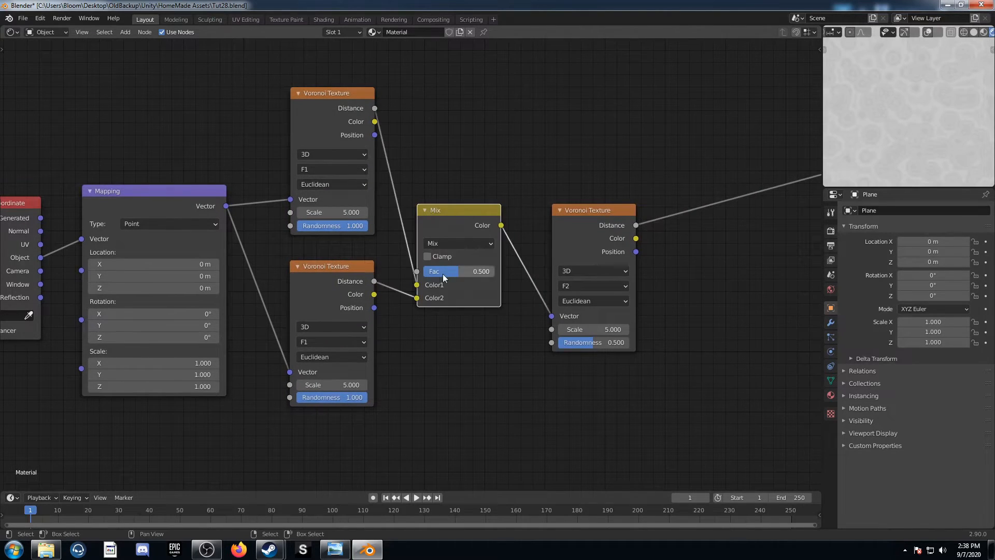
pyautogui.click(455, 243)
pyautogui.click(470, 443)
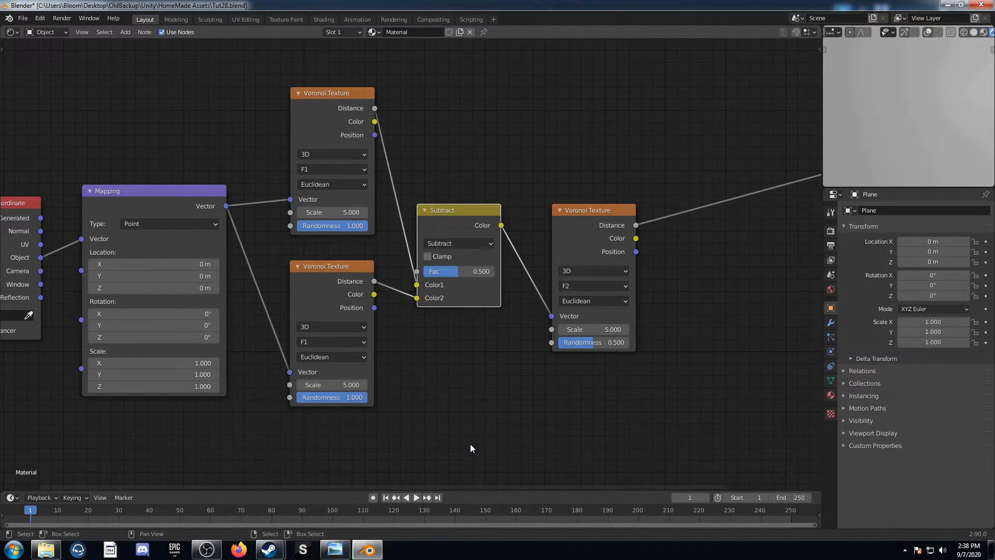
pyautogui.click(460, 272)
pyautogui.press('Return')
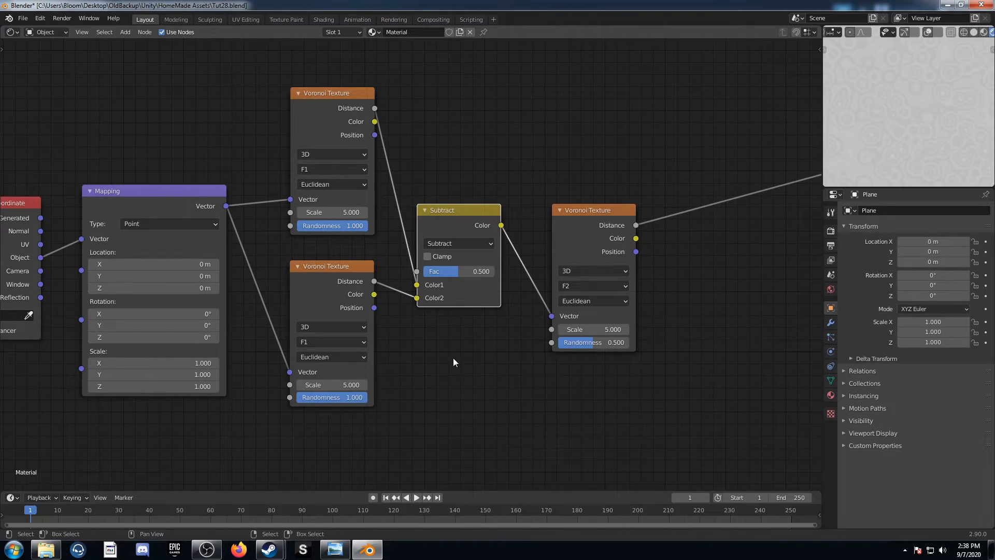
# Set the upper Voronoi Texture fed by the Mapping node to F2 with the Minkowski distance metric
pyautogui.moveTo(453, 359); pyautogui.dragTo(425, 392, button='middle')
pyautogui.scroll(1, 394, 358)
pyautogui.click(284, 200)
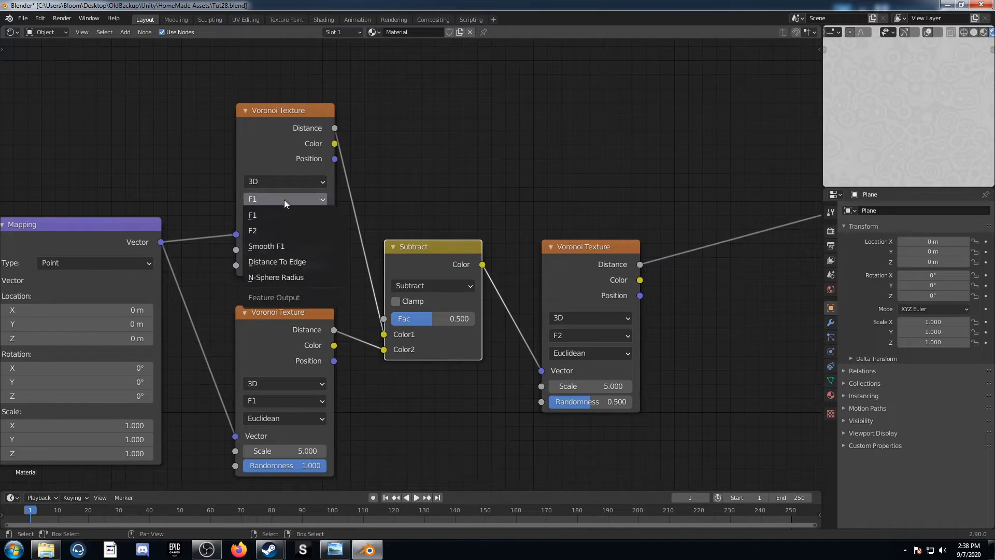
pyautogui.click(290, 231)
pyautogui.click(299, 216)
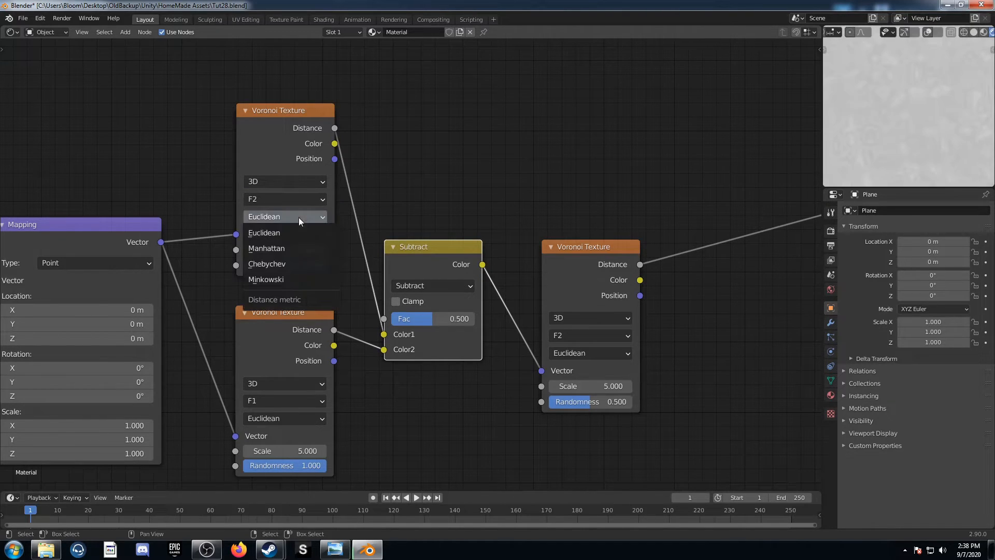
pyautogui.click(305, 279)
# Set the upper Minkowski Voronoi Texture's Scale to 0.4 and Randomness to 0
pyautogui.click(294, 245)
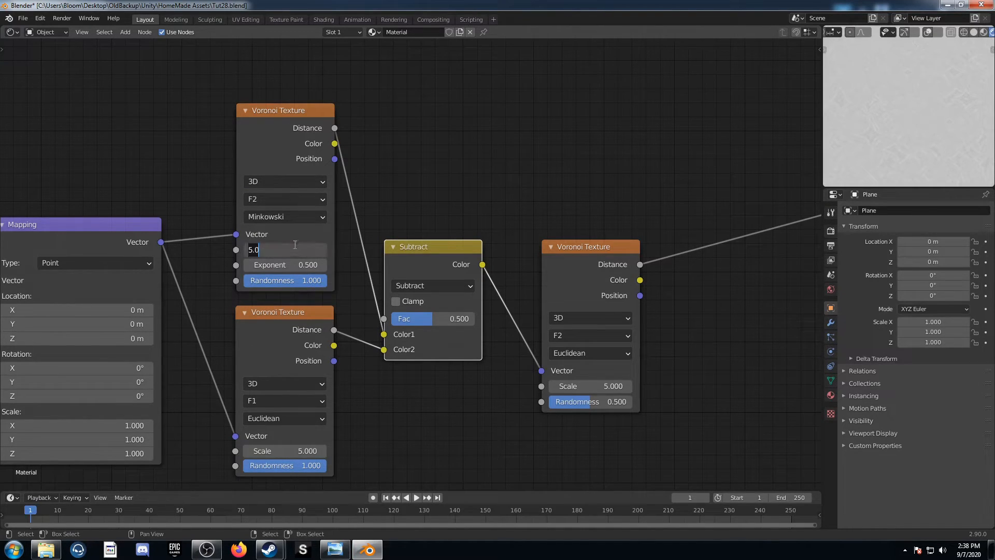
pyautogui.press('BackSpace')
pyautogui.write('.4')
pyautogui.press('Tab')
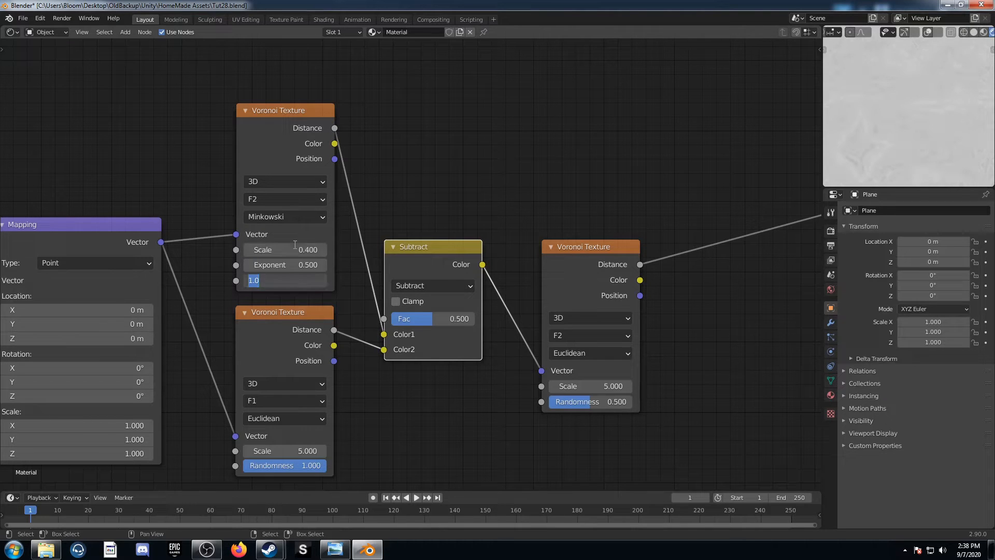
pyautogui.write('0')
pyautogui.press('Return')
# Set the lower Voronoi Texture fed by the Mapping node to F2 with the Minkowski distance metric
pyautogui.moveTo(351, 335); pyautogui.dragTo(318, 305, button='middle')
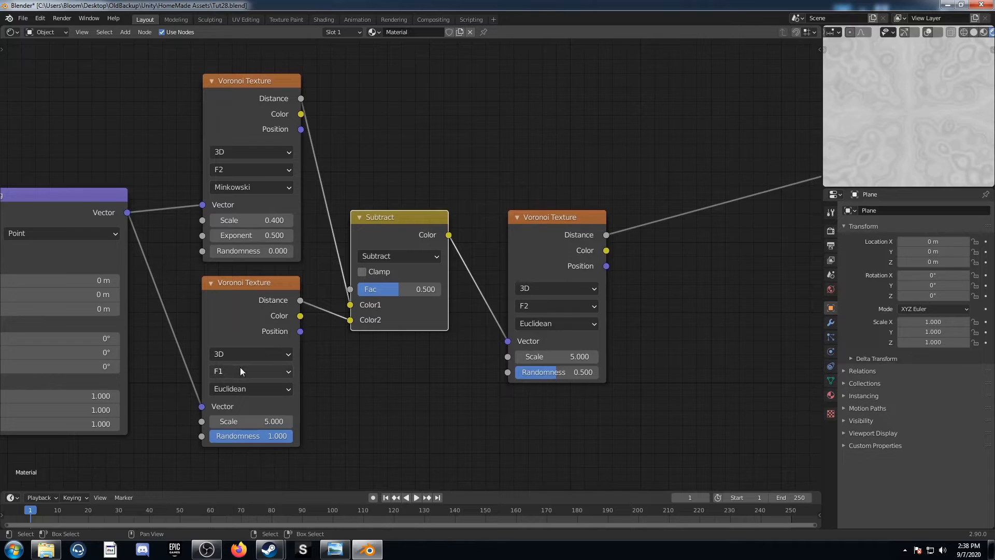
pyautogui.click(243, 371)
pyautogui.click(246, 403)
pyautogui.click(248, 394)
pyautogui.click(246, 449)
# Set the lower Minkowski Voronoi Texture's Scale to 2.5 and Randomness to 0
pyautogui.moveTo(290, 418); pyautogui.dragTo(295, 357, button='middle')
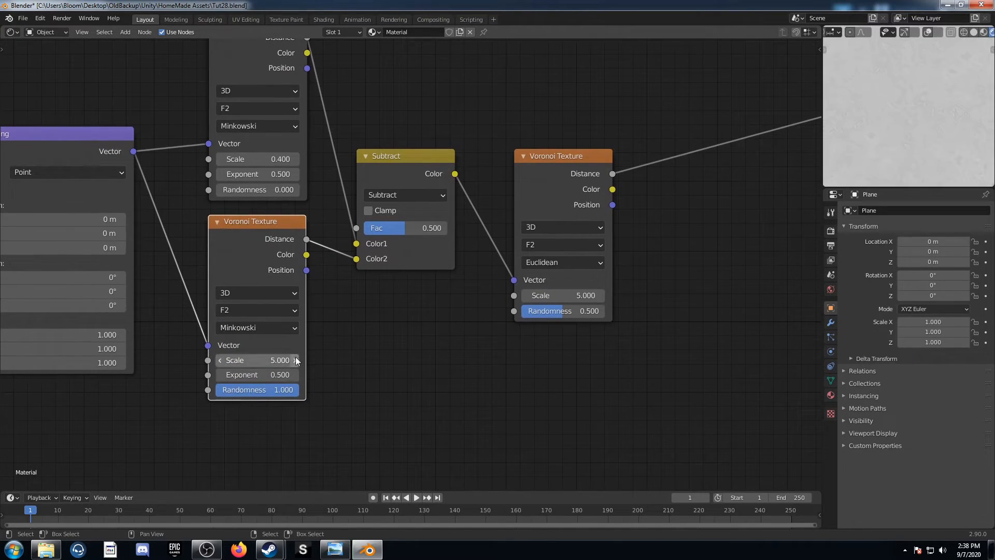
pyautogui.click(250, 363)
pyautogui.write('2.5')
pyautogui.press('Tab')
pyautogui.press('Tab')
pyautogui.write('0')
pyautogui.press('Return')
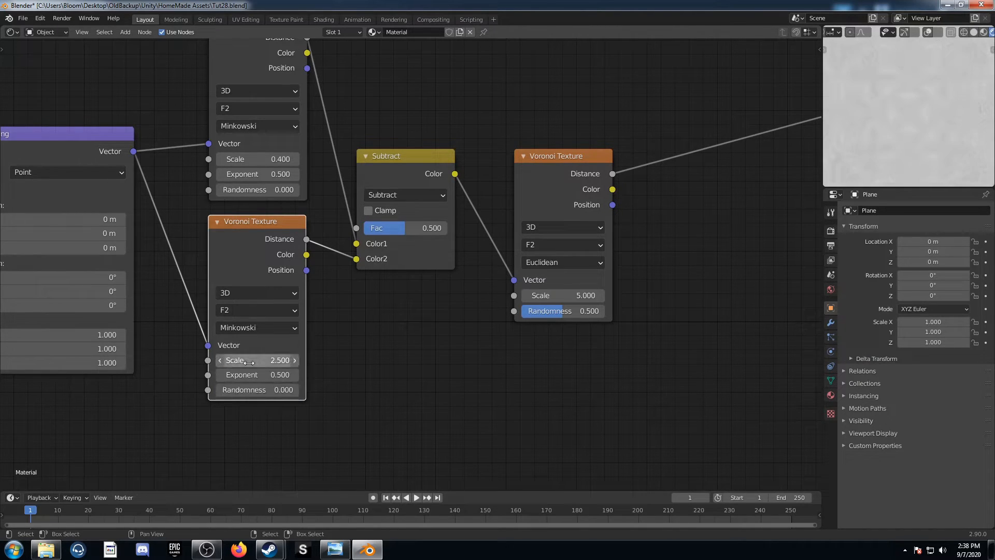
# Move the Texture Coordinate node up, away from Mapping, and add a Separate XYZ node fed by its Object output
pyautogui.scroll(-6, 249, 363)
pyautogui.moveTo(252, 296); pyautogui.dragTo(409, 340, button='middle')
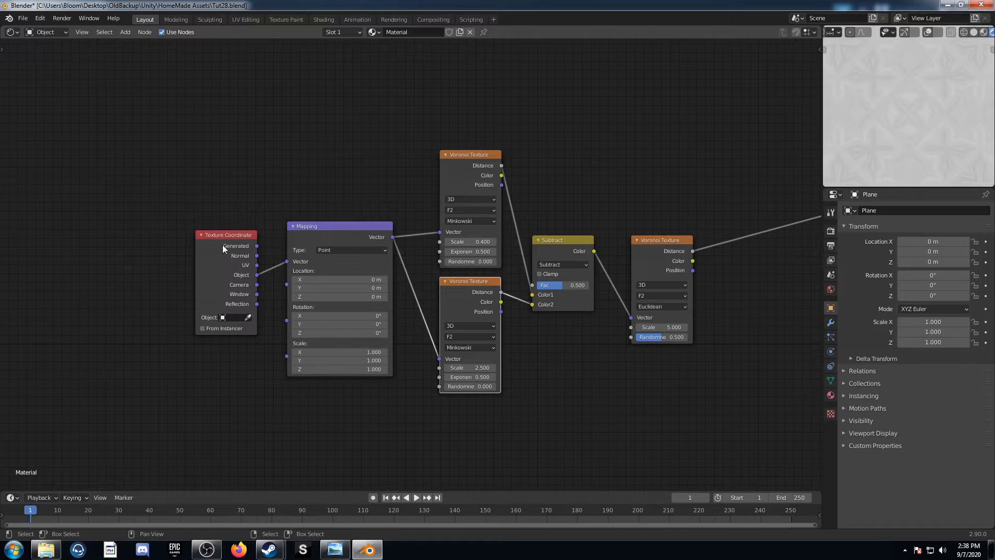
pyautogui.moveTo(219, 244); pyautogui.dragTo(114, 144)
pyautogui.moveTo(284, 253); pyautogui.dragTo(383, 406, button='middle')
pyautogui.hotkey('shift', 'a')
pyautogui.click(385, 234)
pyautogui.write('se')
pyautogui.press('Down')
pyautogui.press('Down')
pyautogui.press('Down')
pyautogui.press('Down')
pyautogui.press('Down')
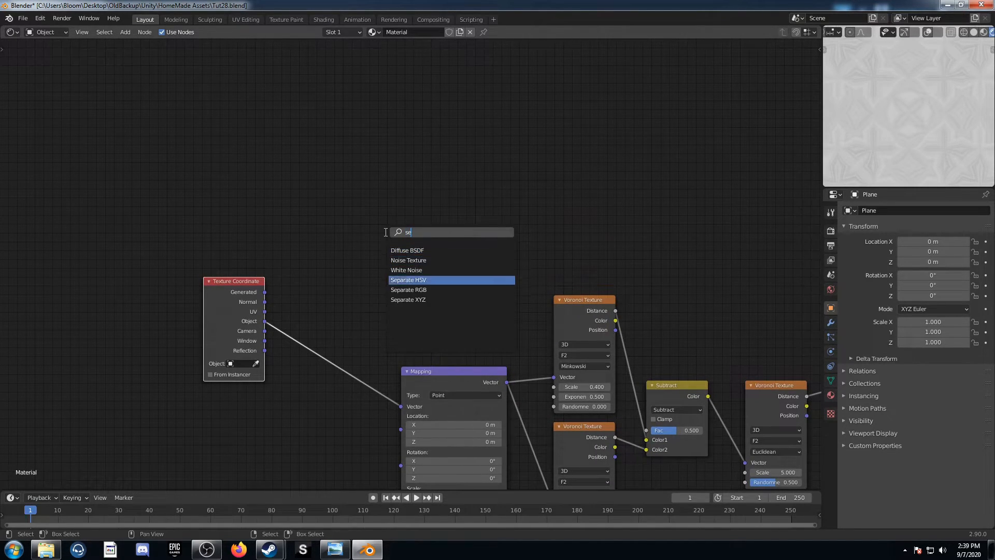
pyautogui.press('Return')
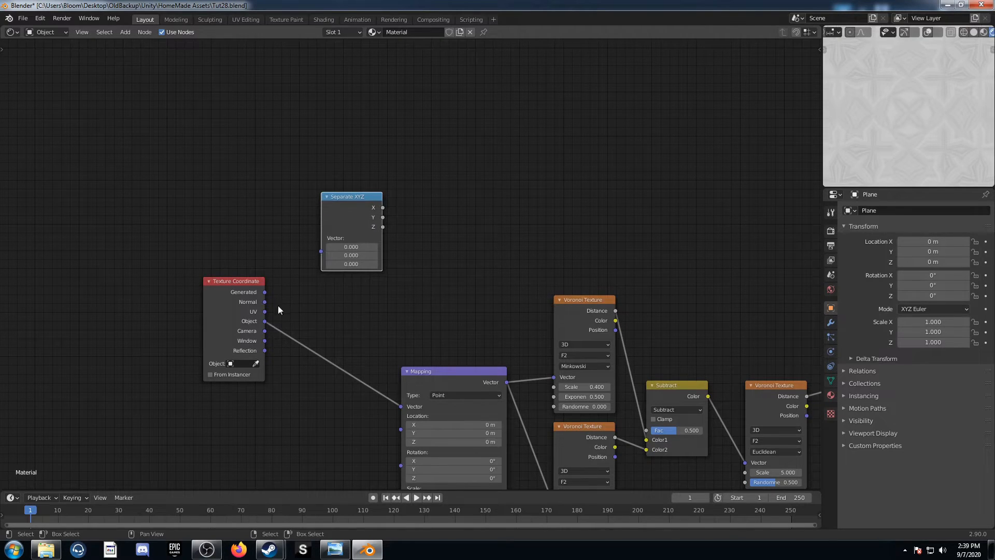
pyautogui.press('g')
pyautogui.click(281, 309)
pyautogui.moveTo(264, 322); pyautogui.dragTo(338, 236)
# Add a Math node set to Power with an exponent of 2 and feed its Base from the Separate XYZ X output
pyautogui.moveTo(508, 203); pyautogui.dragTo(430, 231, button='middle')
pyautogui.hotkey('shift', 'a')
pyautogui.click(387, 192)
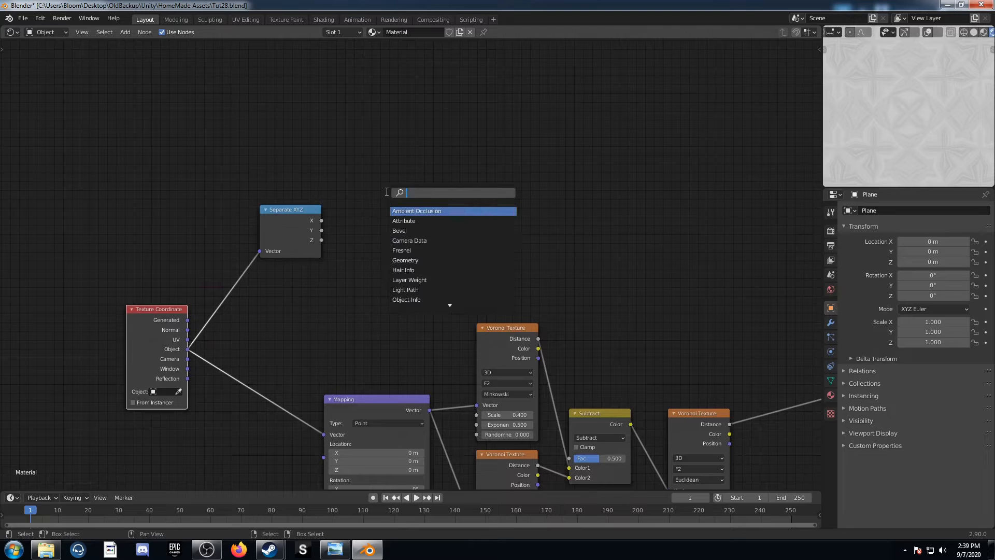
pyautogui.write('math')
pyautogui.press('Return')
pyautogui.click(393, 161)
pyautogui.click(394, 160)
pyautogui.click(402, 244)
pyautogui.click(401, 192)
pyautogui.write('2')
pyautogui.press('Return')
pyautogui.moveTo(316, 219); pyautogui.dragTo(374, 183)
# Duplicate the Power node below the original and feed the copy's Base from the Separate XYZ Y output
pyautogui.hotkey('shift', 'd')
pyautogui.click(353, 235)
pyautogui.moveTo(322, 230); pyautogui.dragTo(371, 276)
# Duplicate a Power node as an Add node, feed it both Power values, and preview the sum
pyautogui.click(400, 155)
pyautogui.hotkey('shift', 'd')
pyautogui.click(535, 176)
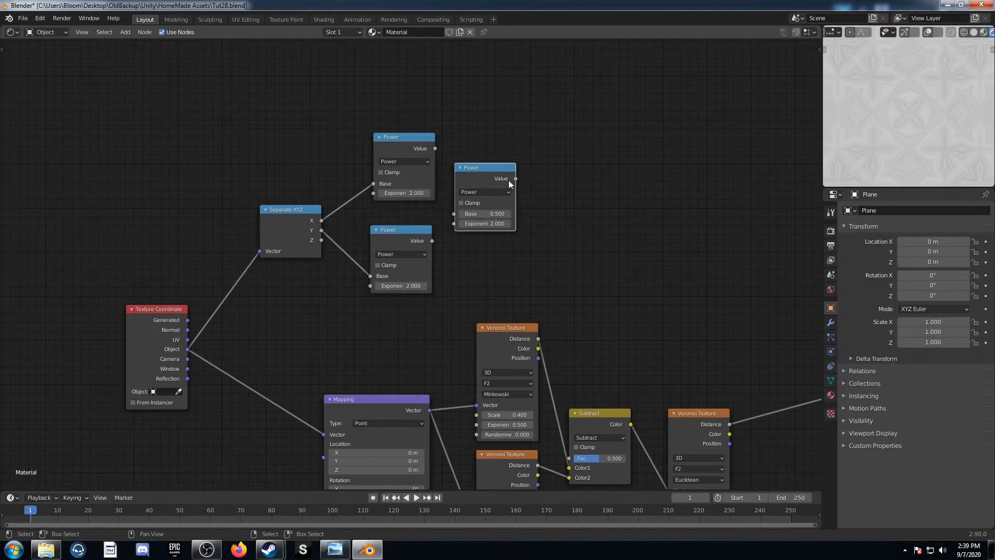
pyautogui.click(484, 192)
pyautogui.click(476, 220)
pyautogui.keyDown('alt'); pyautogui.moveTo(431, 164); pyautogui.dragTo(497, 194, button='right'); pyautogui.keyUp('alt')
pyautogui.keyDown('alt'); pyautogui.moveTo(418, 250); pyautogui.dragTo(480, 209, button='right'); pyautogui.keyUp('alt')
pyautogui.keyDown('ctrl'); pyautogui.keyDown('shift'); pyautogui.click(491, 170); pyautogui.keyUp('shift'); pyautogui.keyUp('ctrl')
# Space out the Add node and both Power nodes further from the Separate XYZ node
pyautogui.moveTo(484, 168); pyautogui.dragTo(572, 136)
pyautogui.moveTo(399, 137); pyautogui.dragTo(464, 130)
pyautogui.moveTo(402, 230); pyautogui.dragTo(468, 218)
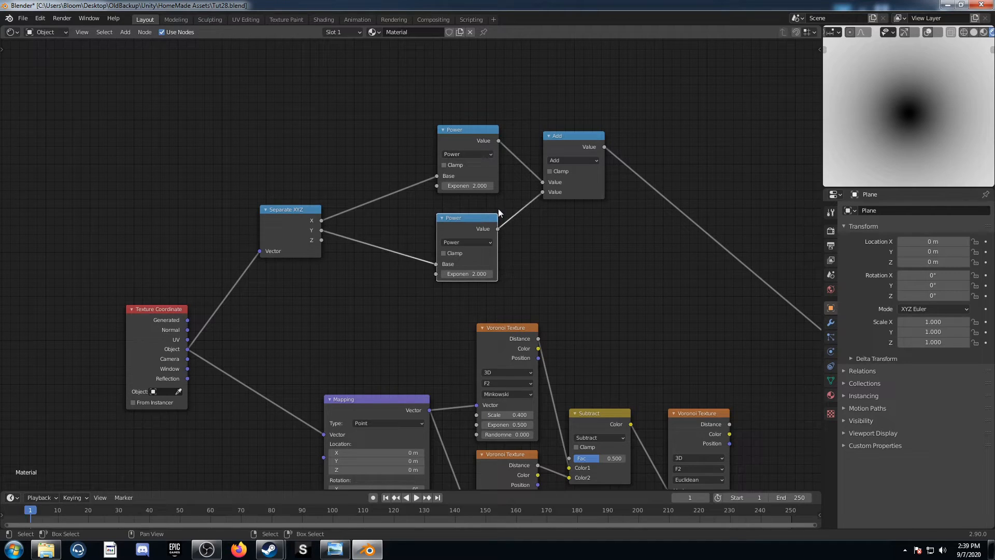
# Insert a Multiply Math node with a value of 1.3 between the Separate XYZ X output and the upper Power node
pyautogui.scroll(2, 498, 208)
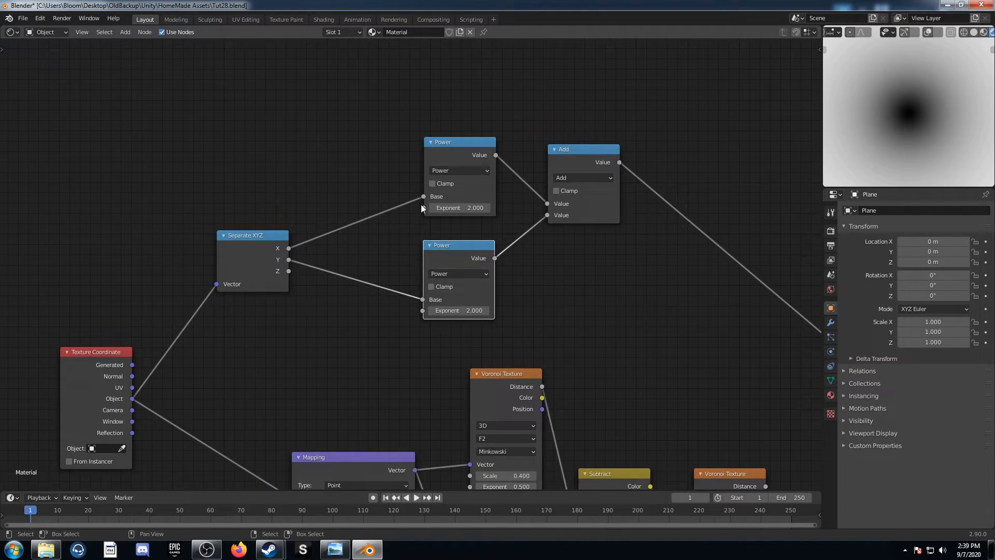
pyautogui.click(468, 143)
pyautogui.hotkey('shift', 'd')
pyautogui.click(370, 185)
pyautogui.click(371, 189)
pyautogui.click(362, 250)
pyautogui.click(362, 226)
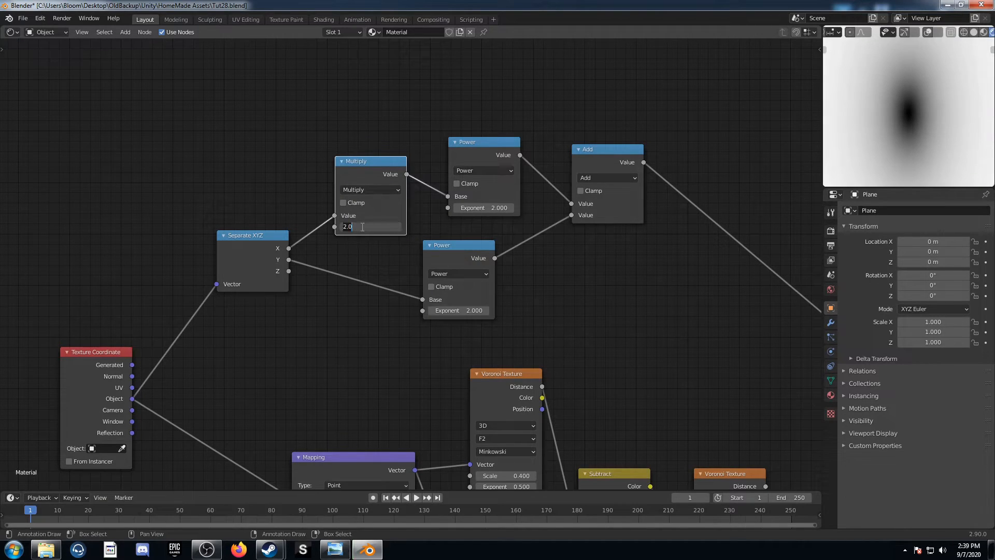
pyautogui.write('1.3')
pyautogui.press('Return')
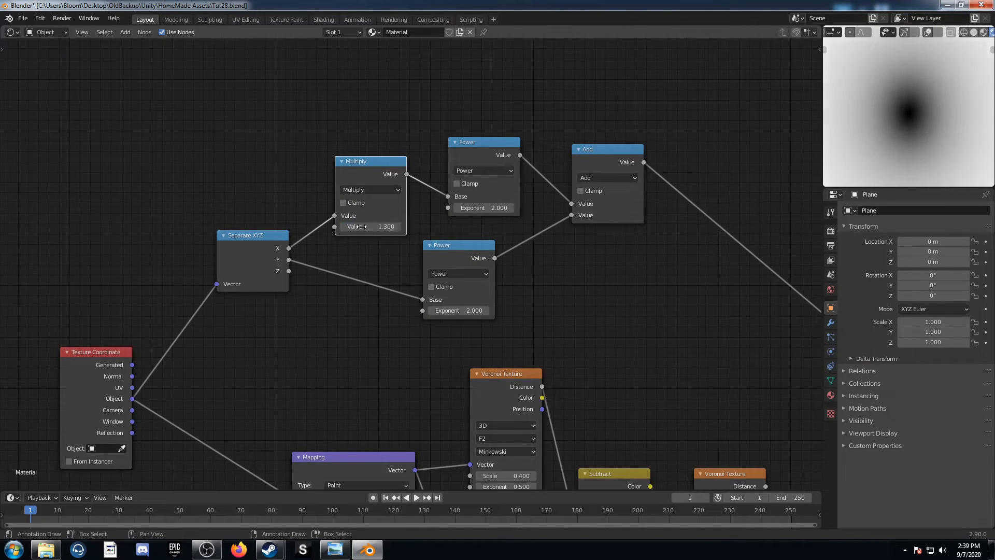
# Set the exponent of the lower Power node, fed by the Y output, to 4
pyautogui.moveTo(506, 238); pyautogui.dragTo(425, 204, button='middle')
pyautogui.click(378, 277)
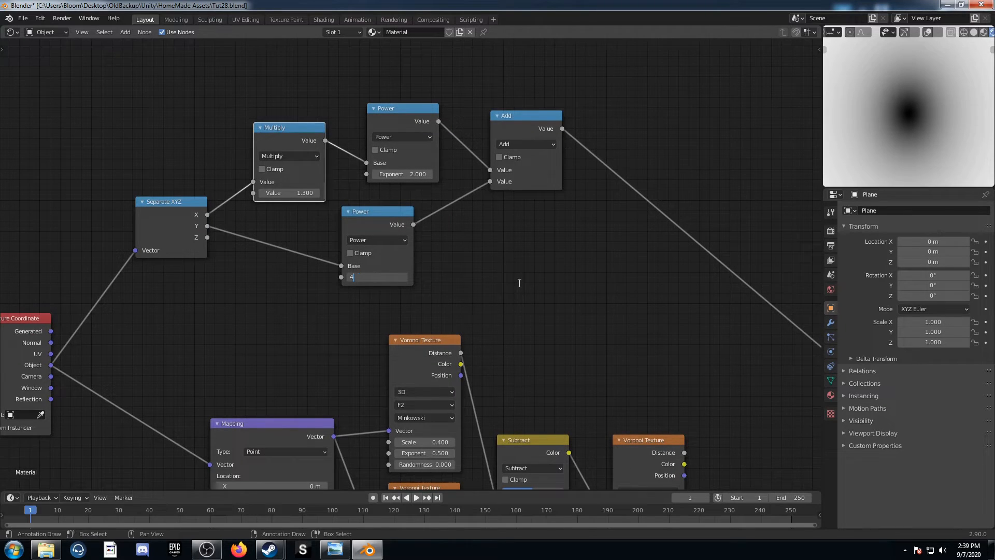
pyautogui.write('4')
pyautogui.press('Return')
# Insert a ColorRamp node on the link between the Add node and the Viewer
pyautogui.moveTo(528, 294); pyautogui.dragTo(383, 260, button='middle')
pyautogui.hotkey('shift', 'a')
pyautogui.click(384, 258)
pyautogui.write('color ramp')
pyautogui.press('Return')
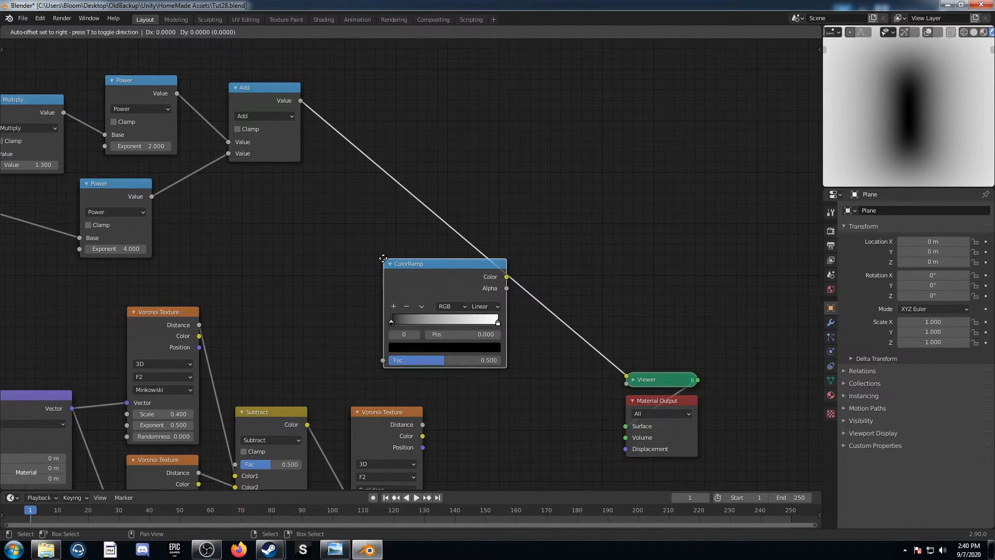
pyautogui.click(364, 134)
# Place the ColorRamp's black stop at 0.58 and its white stop at 0.2
pyautogui.scroll(3, 424, 212)
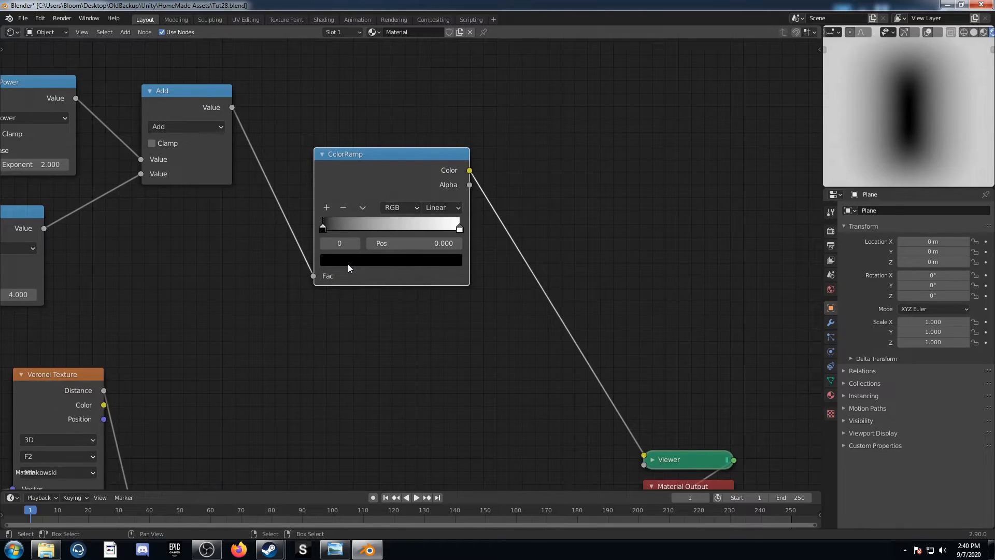
pyautogui.click(423, 244)
pyautogui.write('0.058')
pyautogui.press('Return')
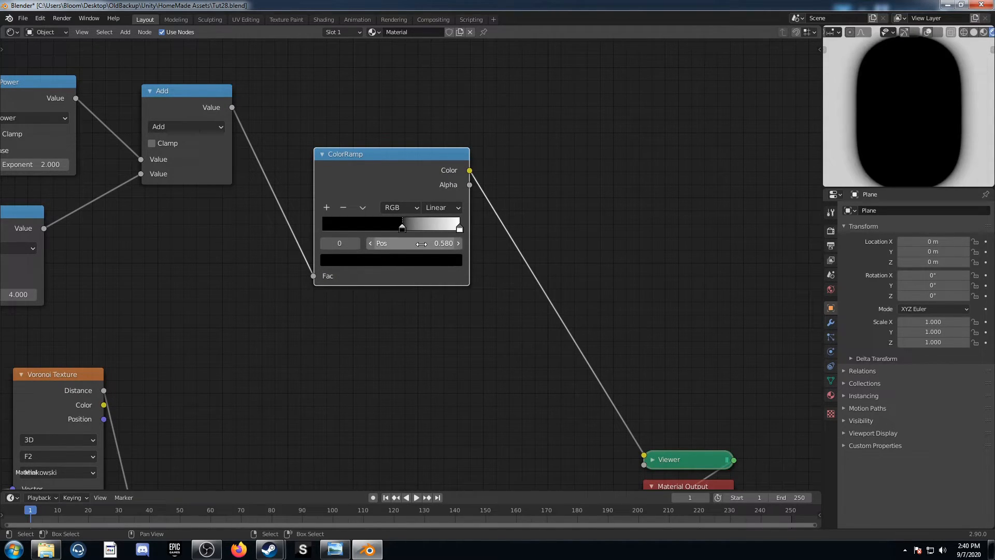
pyautogui.click(459, 228)
pyautogui.click(436, 244)
pyautogui.write('0.2')
pyautogui.press('Return')
# Duplicate the Multiply node onto the link after the ColorRamp and set the copy's value to 1.8
pyautogui.scroll(-2, 404, 239)
pyautogui.moveTo(403, 236); pyautogui.dragTo(343, 259, button='middle')
pyautogui.click(17, 178)
pyautogui.hotkey('shift', 'd')
pyautogui.click(465, 241)
pyautogui.moveTo(493, 296); pyautogui.dragTo(364, 232, button='middle')
pyautogui.scroll(2, 364, 233)
pyautogui.click(332, 199)
pyautogui.write('1.8')
pyautogui.press('Return')
# Connect the last Multiply node's value to the Euclidean Voronoi Texture's Scale, move that Voronoi up, and preview it
pyautogui.scroll(-1, 384, 292)
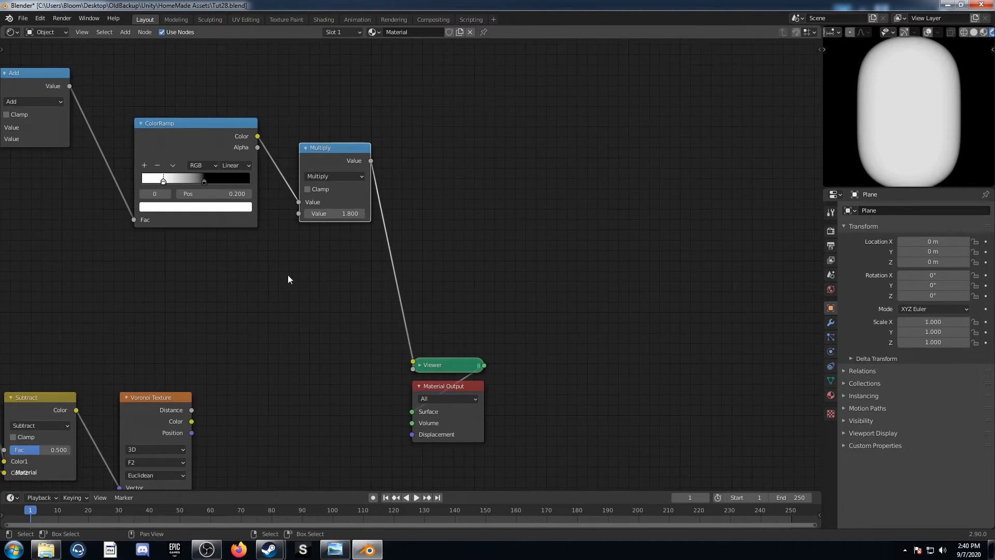
pyautogui.moveTo(289, 289); pyautogui.dragTo(366, 225, button='middle')
pyautogui.moveTo(449, 97); pyautogui.dragTo(197, 435)
pyautogui.moveTo(226, 335); pyautogui.dragTo(286, 269)
pyautogui.keyDown('ctrl'); pyautogui.keyDown('shift'); pyautogui.click(286, 269); pyautogui.keyUp('shift'); pyautogui.keyUp('ctrl')
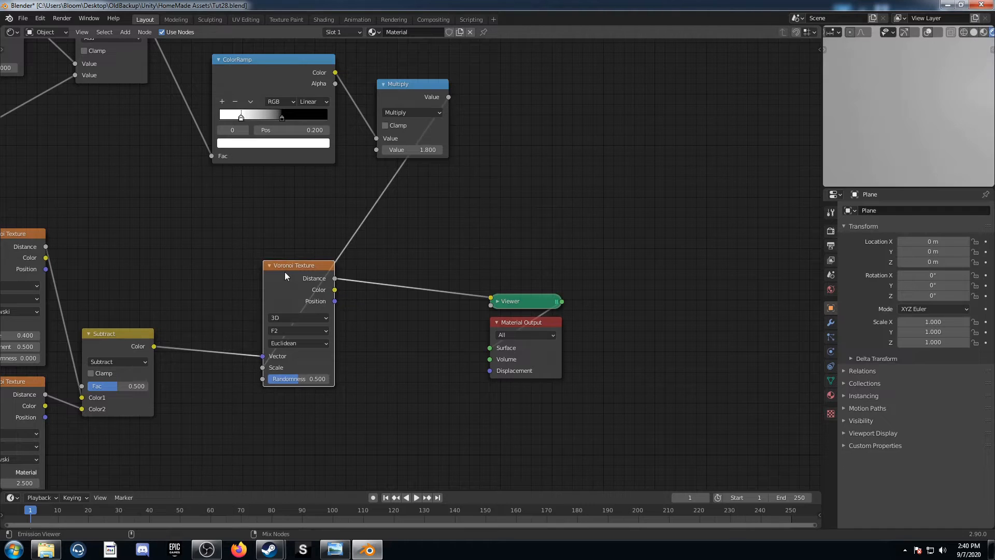
# Insert two Mix nodes in series between the Euclidean Voronoi Texture's Distance output and the Viewer
pyautogui.scroll(4, 325, 343)
pyautogui.hotkey('shift', 'a')
pyautogui.write('mix')
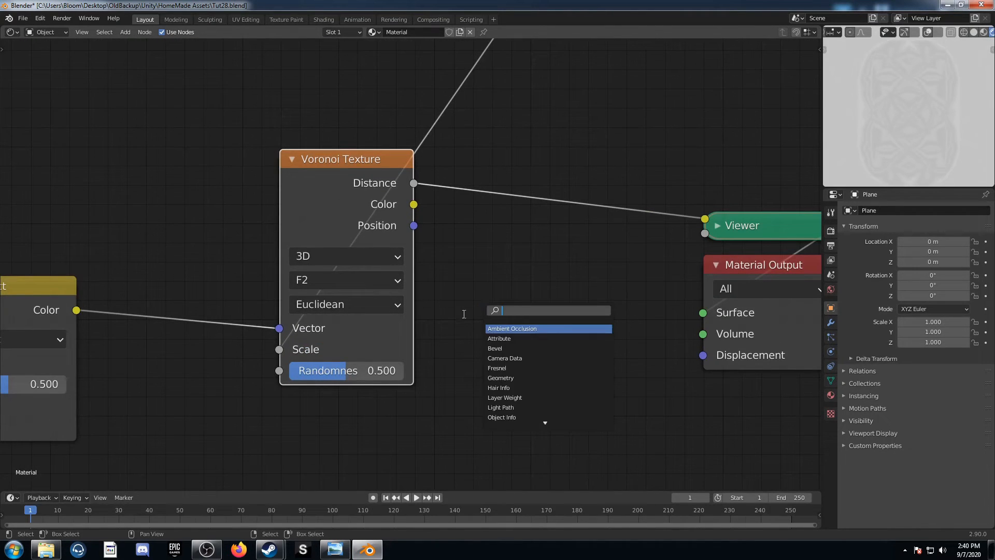
pyautogui.press('Return')
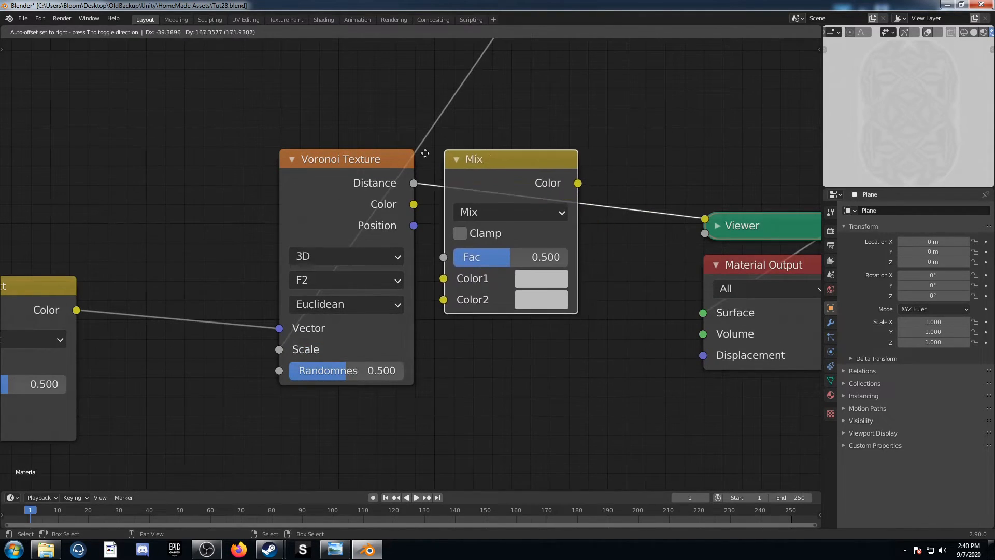
pyautogui.click(471, 152)
pyautogui.hotkey('shift', 'd')
pyautogui.click(714, 163)
pyautogui.moveTo(669, 242); pyautogui.dragTo(429, 286, button='middle')
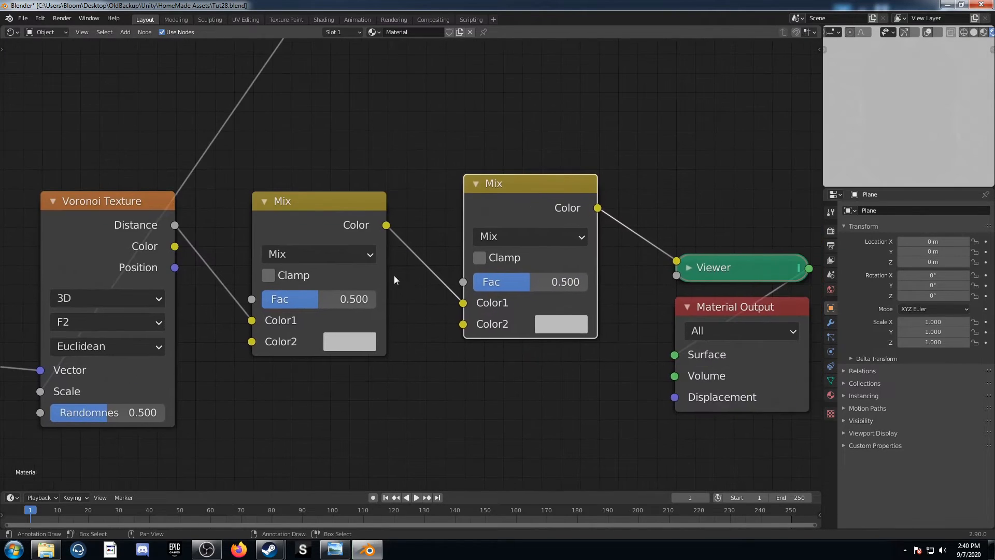
# Set the first Mix node to Color Burn with black as Color2
pyautogui.scroll(-6, 361, 279)
pyautogui.click(347, 263)
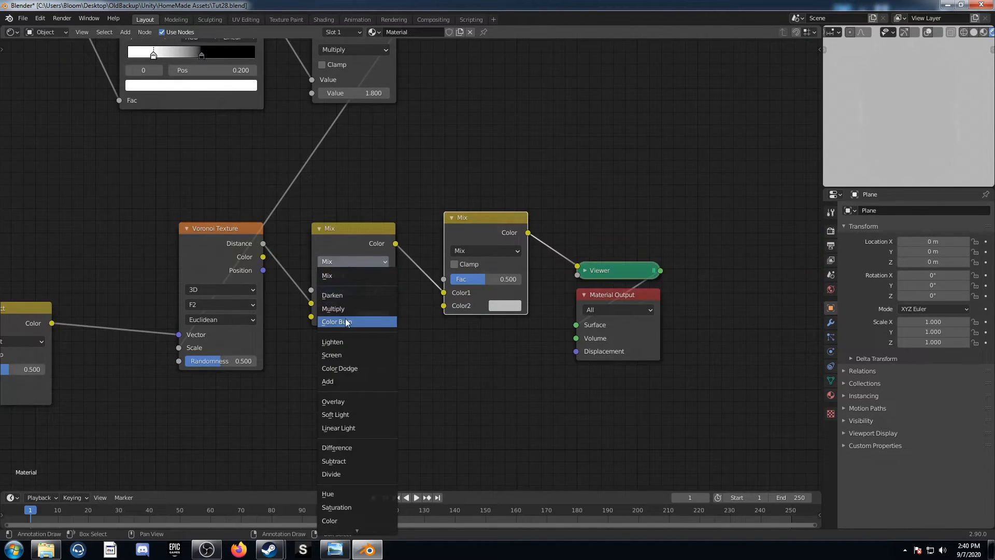
pyautogui.click(362, 320)
pyautogui.click(369, 318)
pyautogui.scroll(-15, 402, 212)
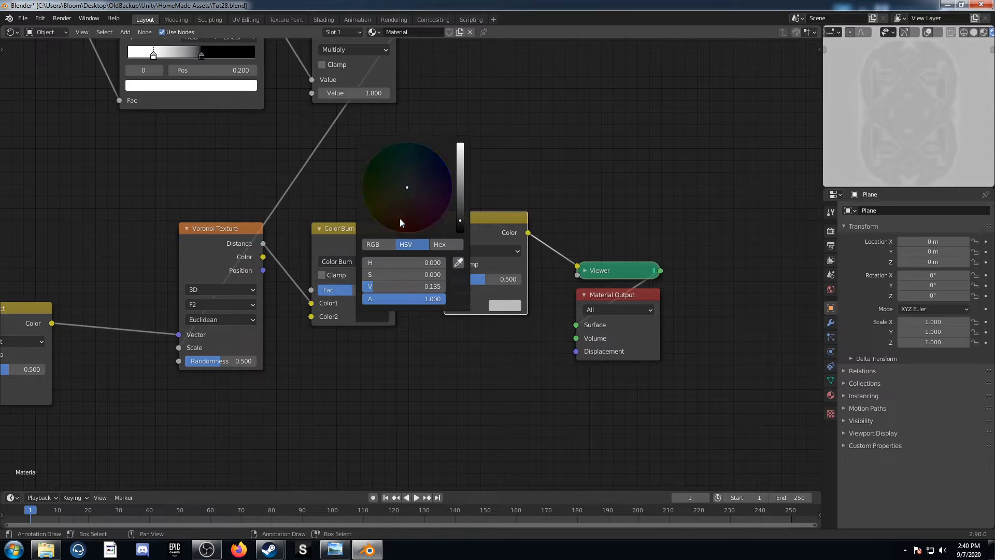
# Set the second Mix node to Color Dodge with white as Color2
pyautogui.click(491, 250)
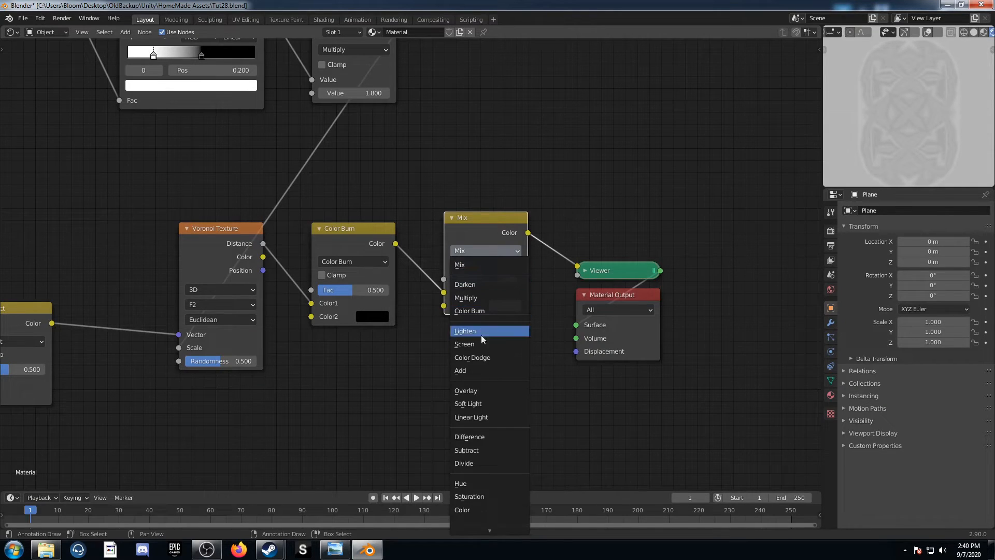
pyautogui.click(477, 355)
pyautogui.click(498, 309)
pyautogui.scroll(10, 538, 175)
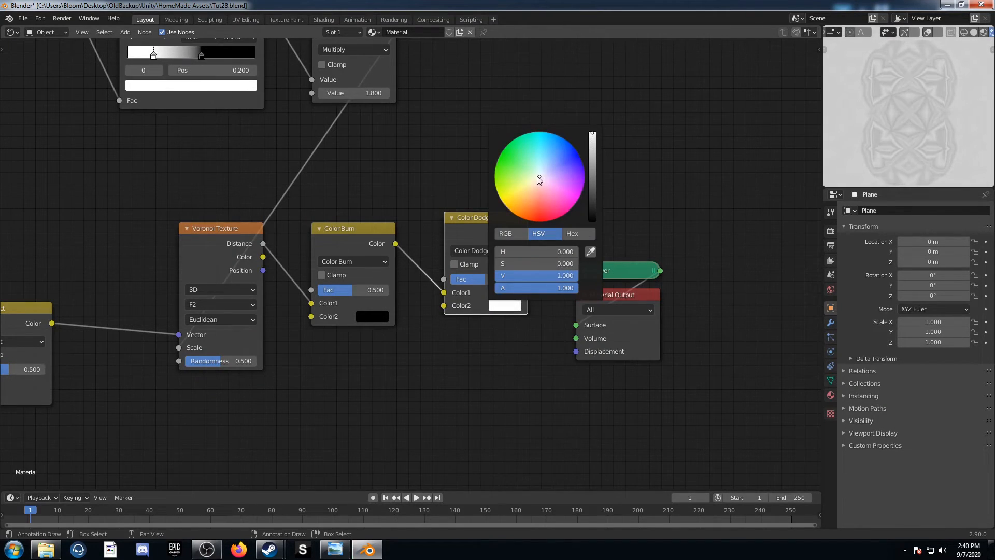
# Set the Color Burn node's Fac to 0.68 and the Color Dodge node's Fac to 1
pyautogui.moveTo(342, 298); pyautogui.dragTo(387, 331, button='middle')
pyautogui.click(394, 323)
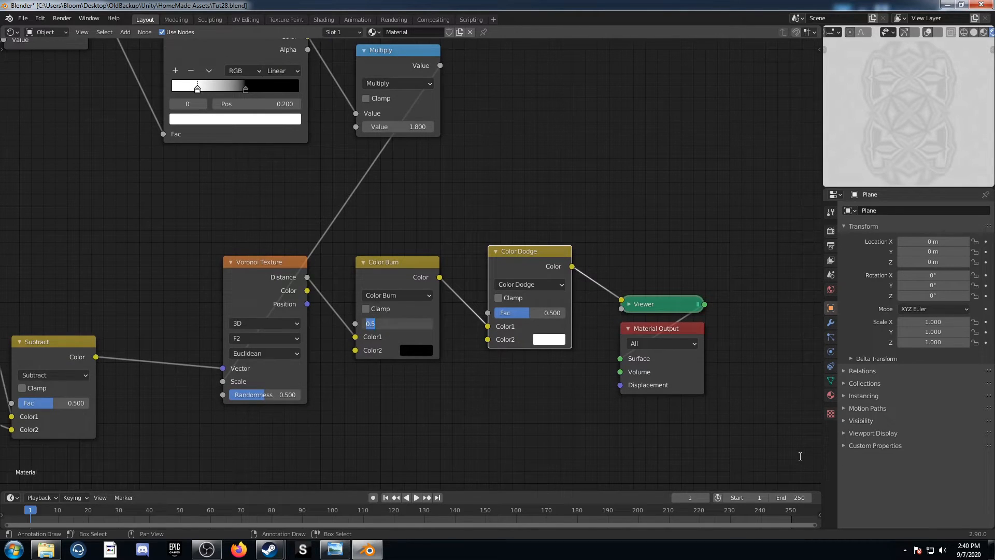
pyautogui.press('Return')
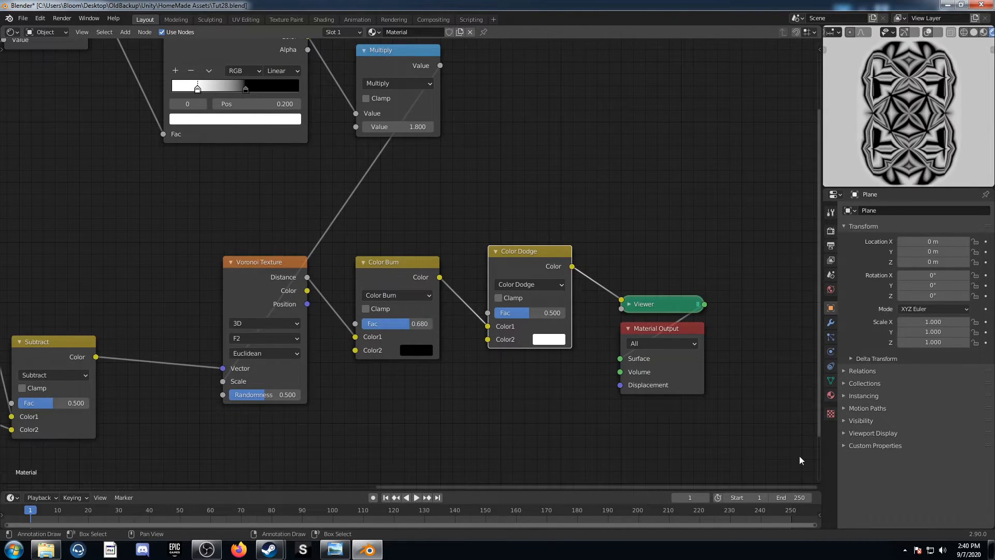
pyautogui.moveTo(526, 314); pyautogui.dragTo(564, 314)
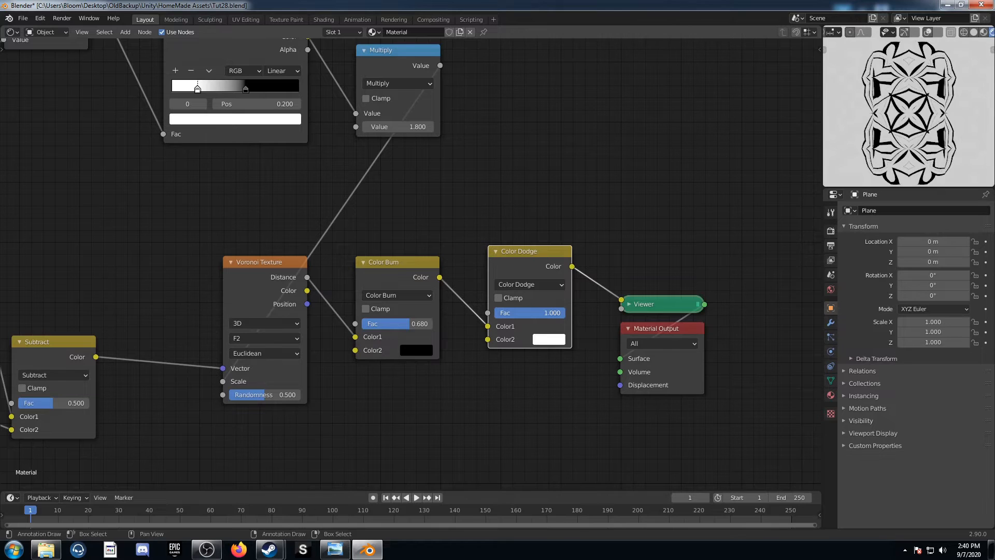
# Switch to Windows Photo Viewer and look at reference pattern 13
pyautogui.scroll(-4, 529, 253)
pyautogui.scroll(-3, 419, 285)
pyautogui.moveTo(320, 310); pyautogui.dragTo(490, 310, button='middle')
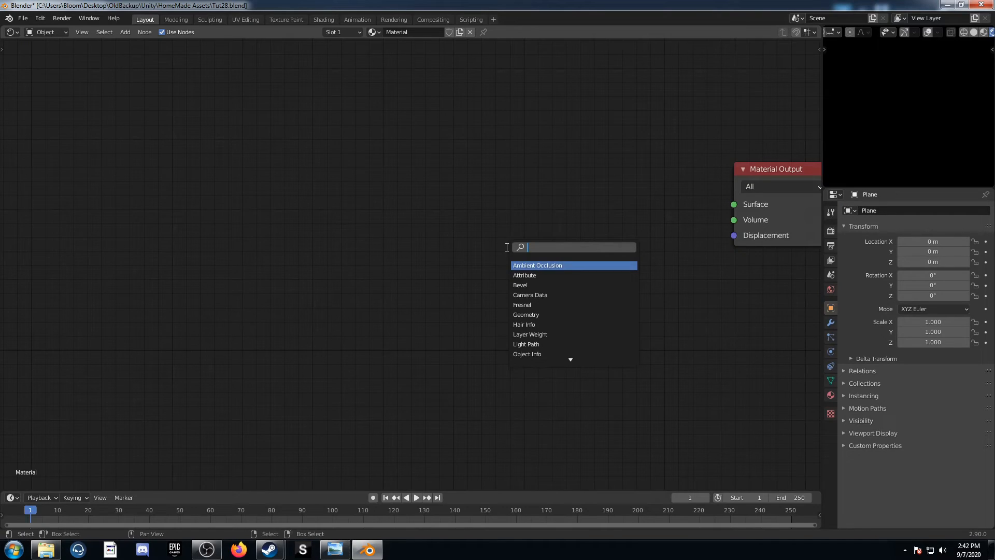
# Add a Noise Texture node in Blender's empty material and preview its Fac output through the Viewer
pyautogui.write('noise')
pyautogui.press('Return')
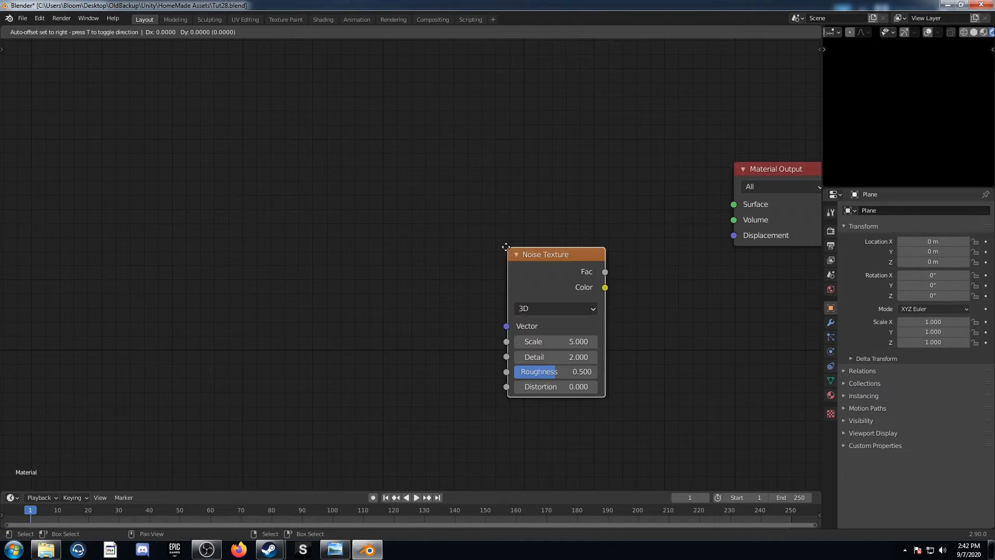
pyautogui.click(439, 154)
pyautogui.keyDown('ctrl'); pyautogui.keyDown('shift'); pyautogui.click(478, 166); pyautogui.keyUp('shift'); pyautogui.keyUp('ctrl')
pyautogui.moveTo(361, 162); pyautogui.dragTo(319, 275, button='middle')
pyautogui.moveTo(445, 308); pyautogui.dragTo(491, 313, button='middle')
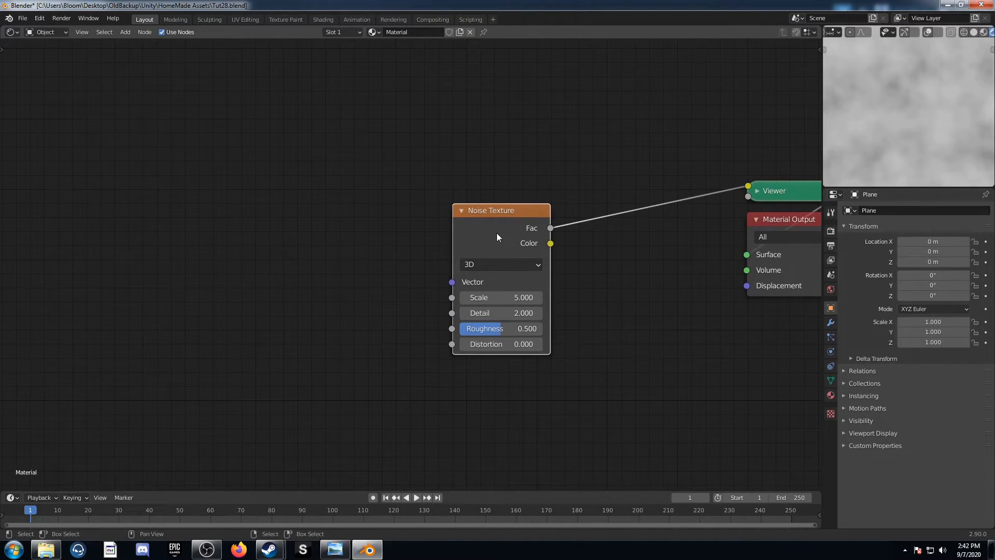
# Add Texture Coordinate and Mapping nodes before the Noise Texture, and link the Object output to the Mapping node's Vector
pyautogui.hotkey('ctrl', 't')
pyautogui.moveTo(313, 287); pyautogui.dragTo(503, 236, button='middle')
pyautogui.press('g')
pyautogui.click(727, 151)
pyautogui.moveTo(324, 272); pyautogui.dragTo(599, 319, button='middle')
pyautogui.scroll(-3, 292, 261)
pyautogui.moveTo(325, 257); pyautogui.dragTo(367, 243)
# Insert a Voronoi Texture node between Mapping and Noise Texture, feeding its Distance output into the Noise Texture's Vector
pyautogui.moveTo(615, 289); pyautogui.dragTo(474, 300, button='middle')
pyautogui.hotkey('shift', 'a')
pyautogui.click(474, 299)
pyautogui.write('voro')
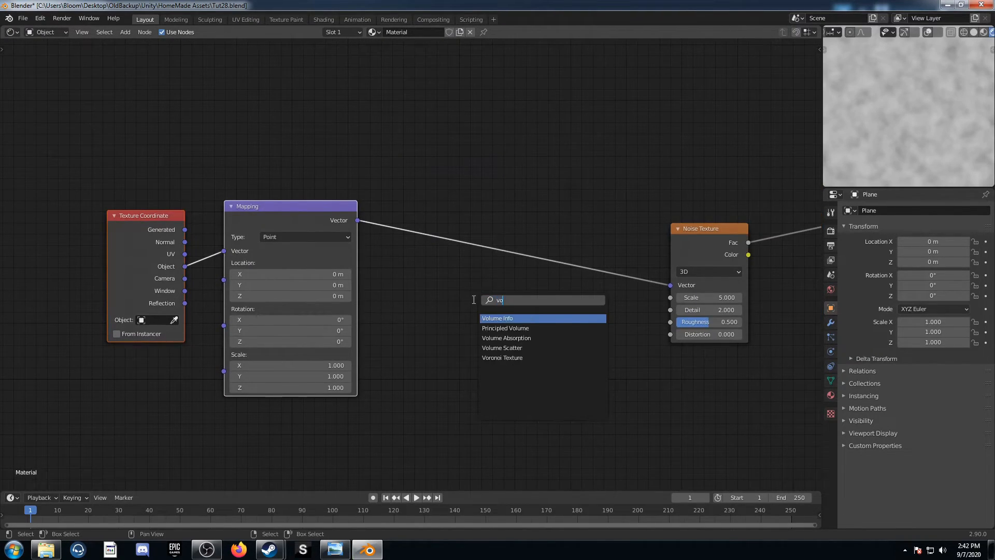
pyautogui.press('Return')
pyautogui.click(434, 197)
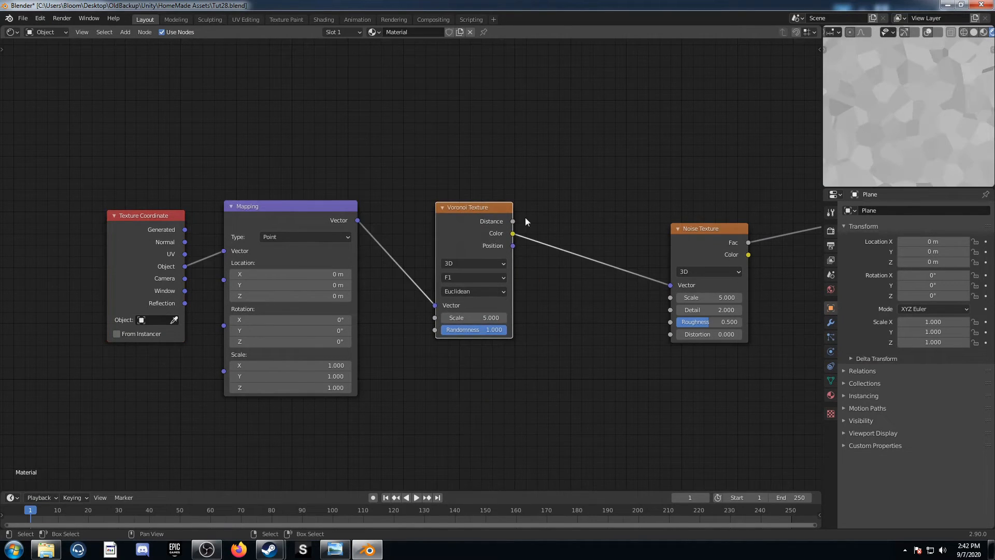
pyautogui.moveTo(619, 308); pyautogui.dragTo(517, 311, button='middle')
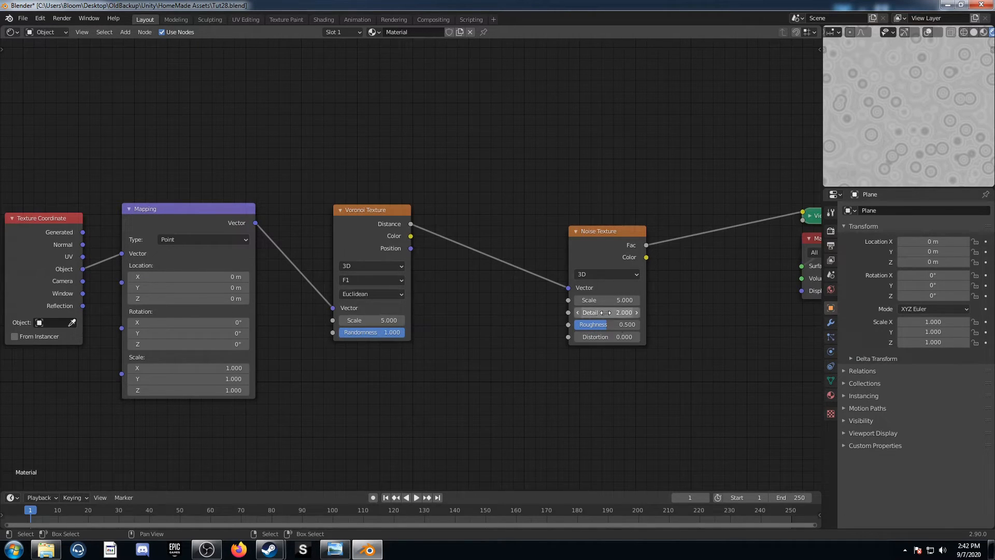
# Set the Voronoi Texture's feature output to Distance To Edge and its Randomness to 0.7
pyautogui.moveTo(376, 213); pyautogui.dragTo(402, 232)
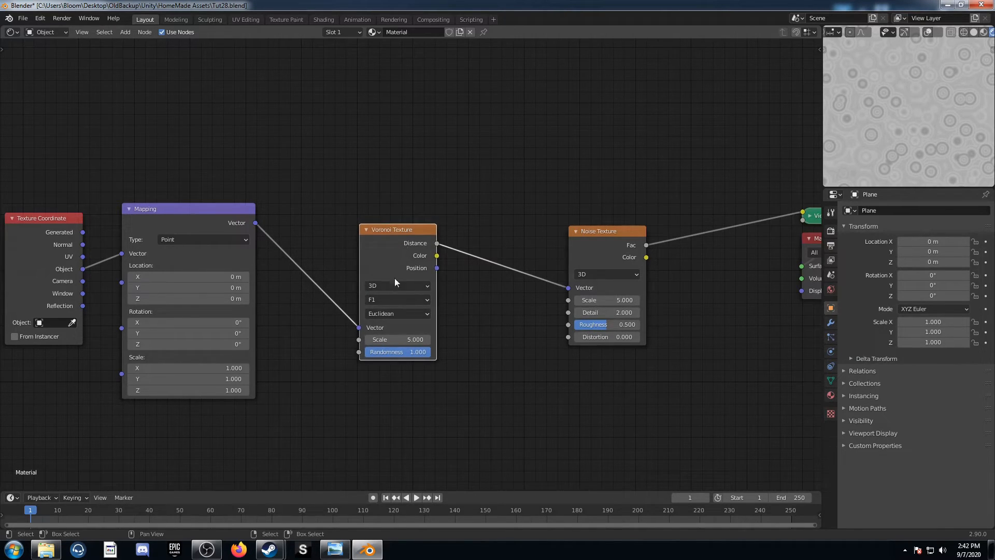
pyautogui.click(384, 301)
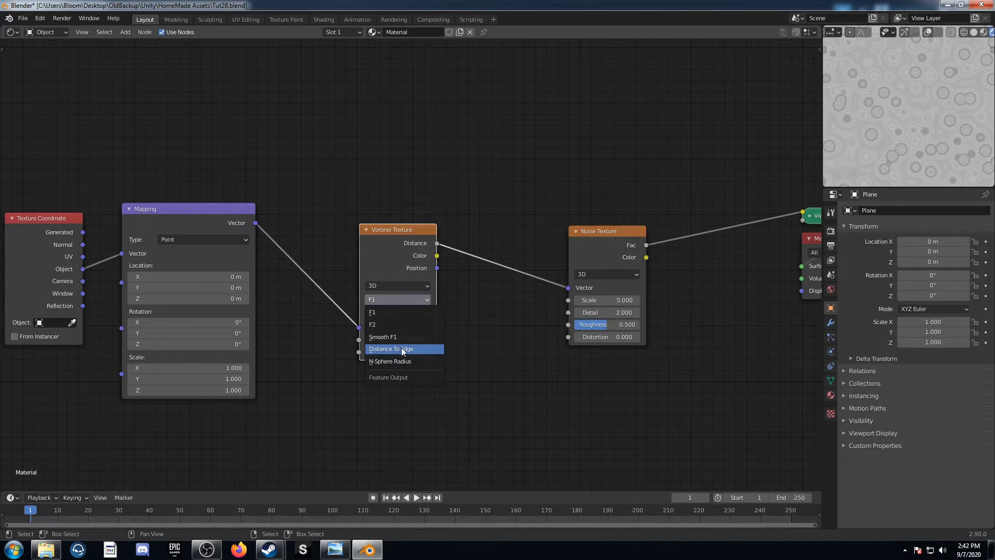
pyautogui.click(405, 351)
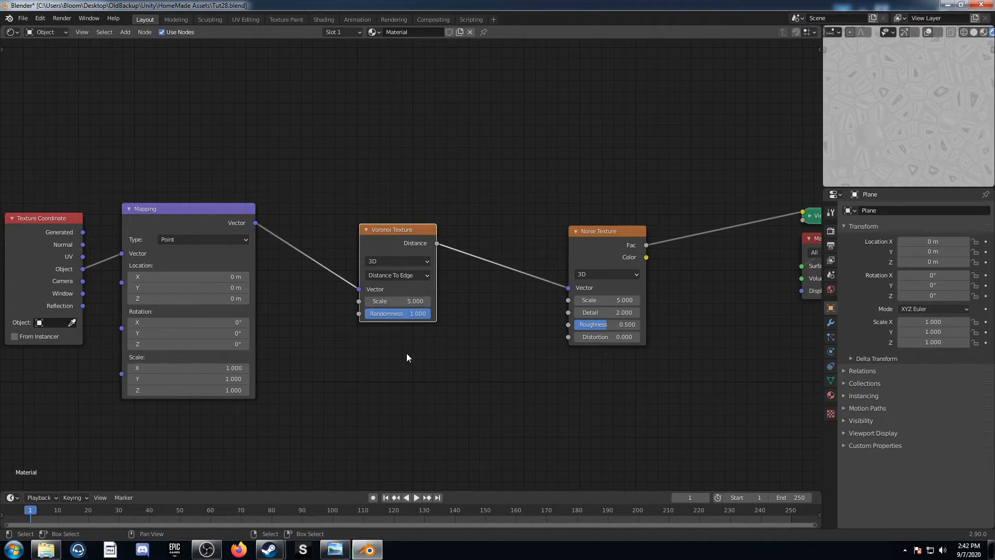
pyautogui.click(400, 314)
pyautogui.write('.7')
pyautogui.press('Return')
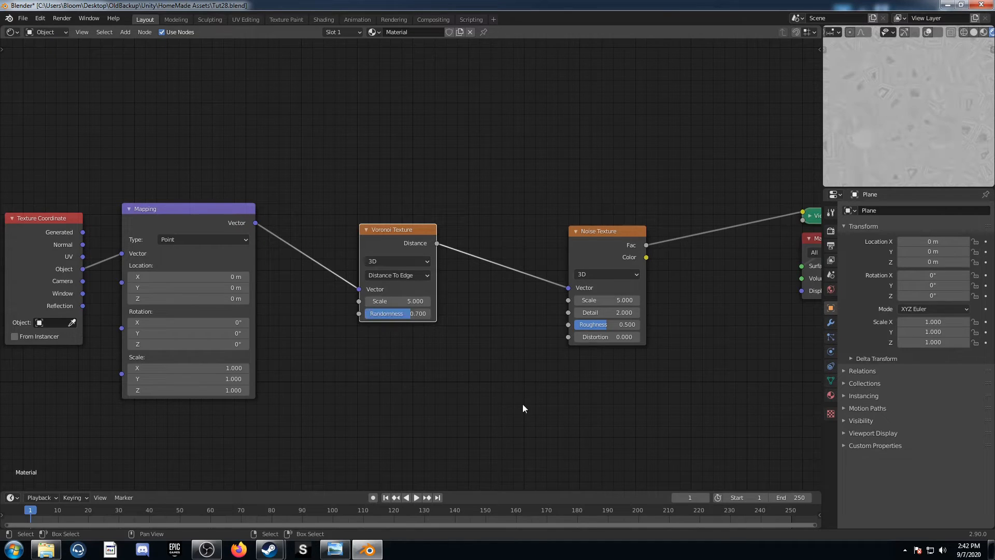
# Insert a Gradient Texture node between Mapping and Voronoi Texture and set its type to Radial
pyautogui.scroll(-5, 524, 404)
pyautogui.moveTo(38, 335); pyautogui.dragTo(205, 405, button='middle')
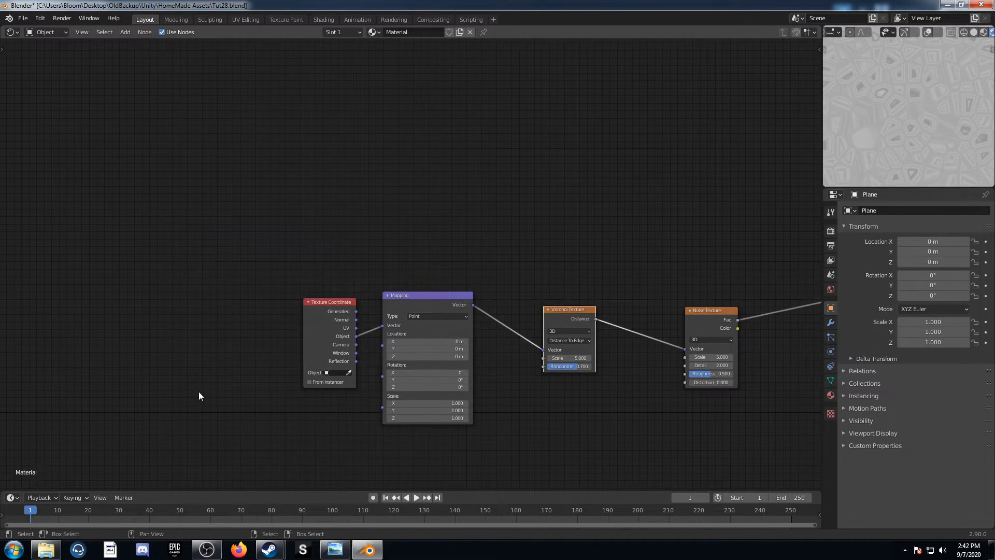
pyautogui.hotkey('shift', 'a')
pyautogui.click(503, 399)
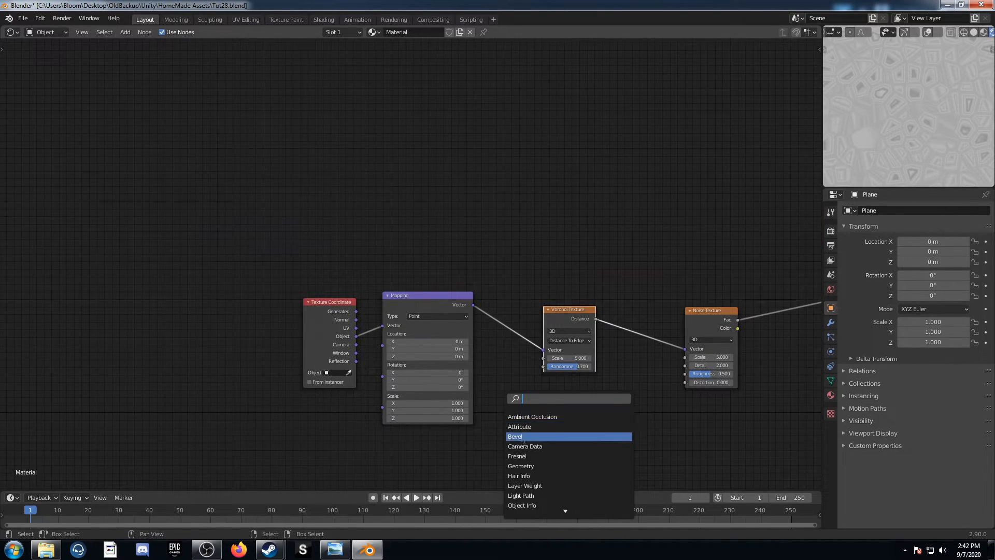
pyautogui.write('grad')
pyautogui.press('Return')
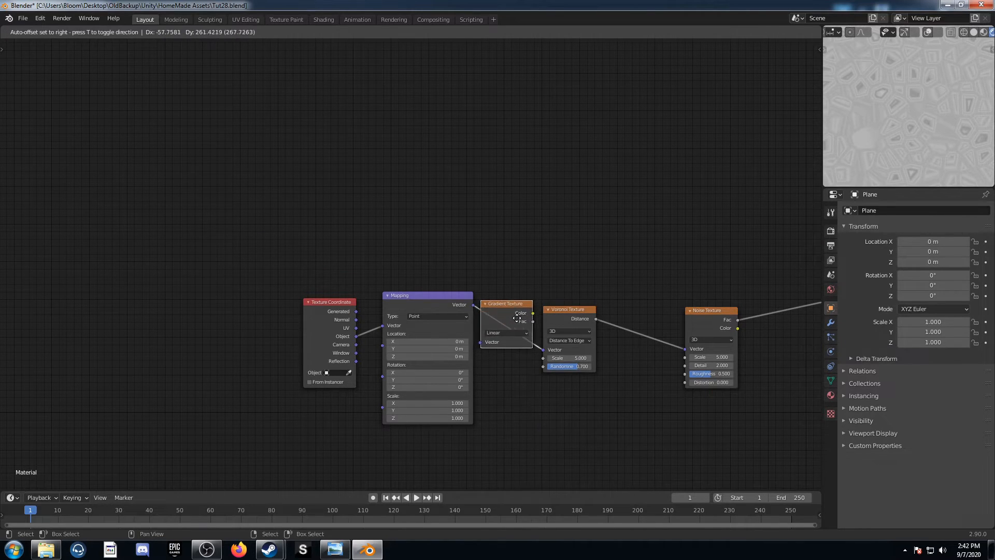
pyautogui.click(537, 387)
pyautogui.scroll(1, 537, 388)
pyautogui.scroll(1, 537, 389)
pyautogui.moveTo(536, 389); pyautogui.dragTo(454, 356, button='middle')
pyautogui.click(481, 326)
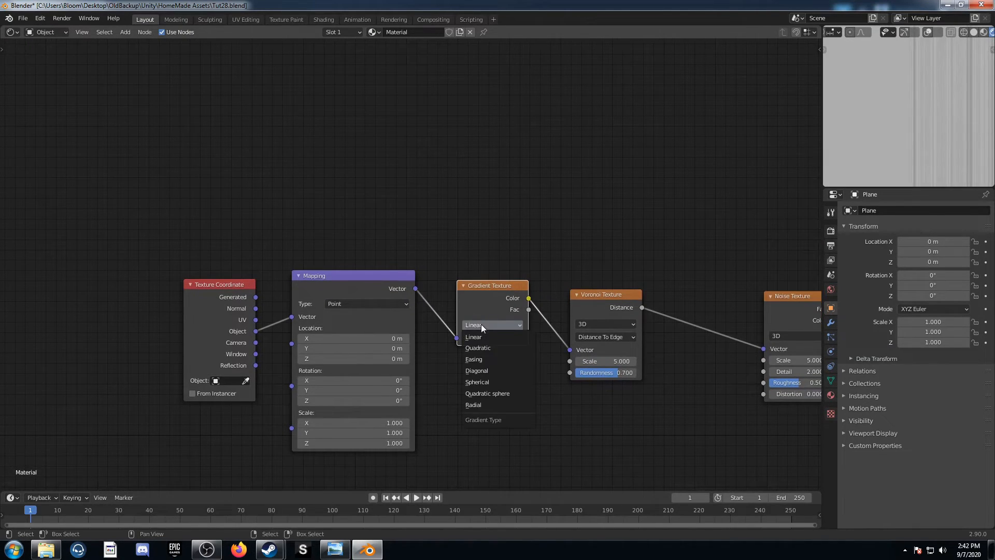
pyautogui.click(503, 405)
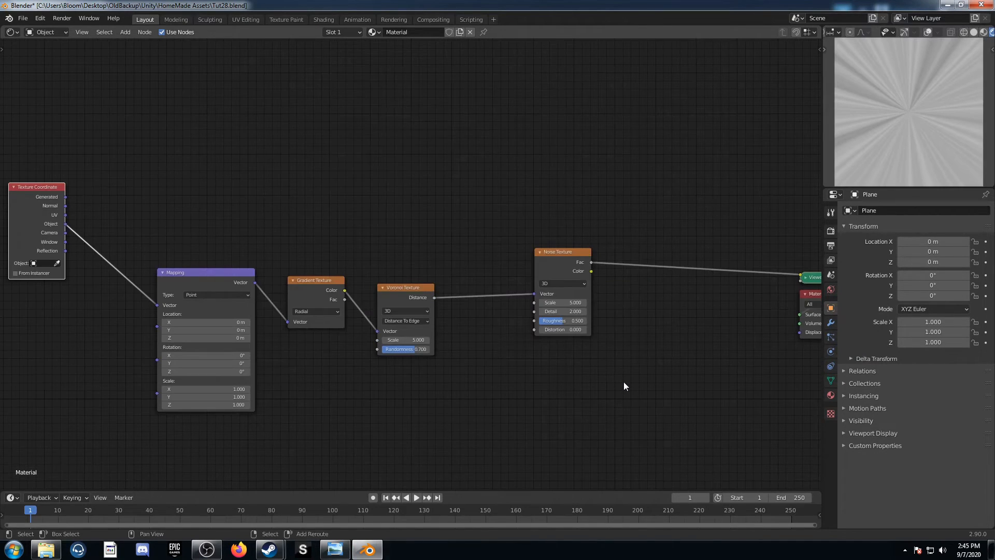
# Insert a Mix node between the Noise Texture and the Viewer and set its blend mode to Color Burn
pyautogui.hotkey('shift', 'a')
pyautogui.click(618, 386)
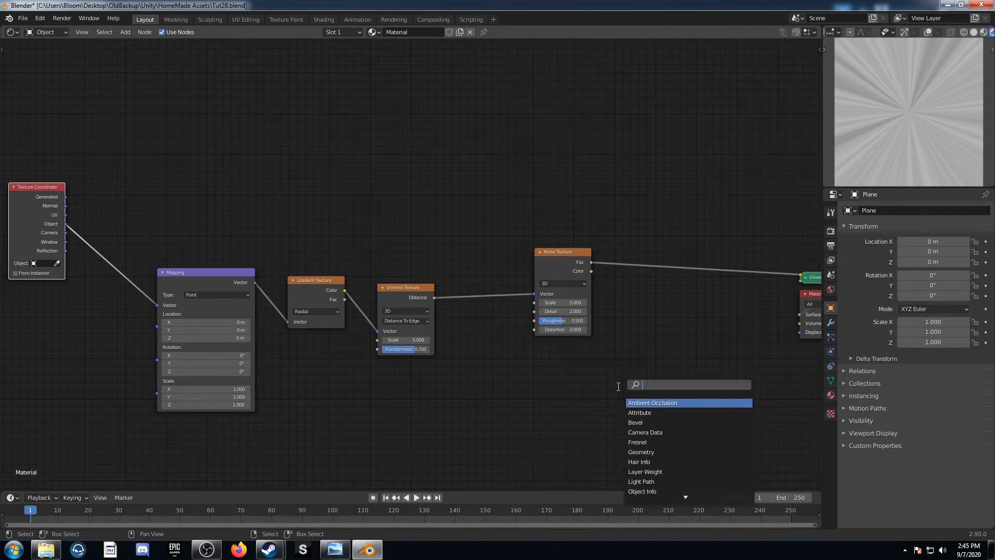
pyautogui.write('mix')
pyautogui.press('Return')
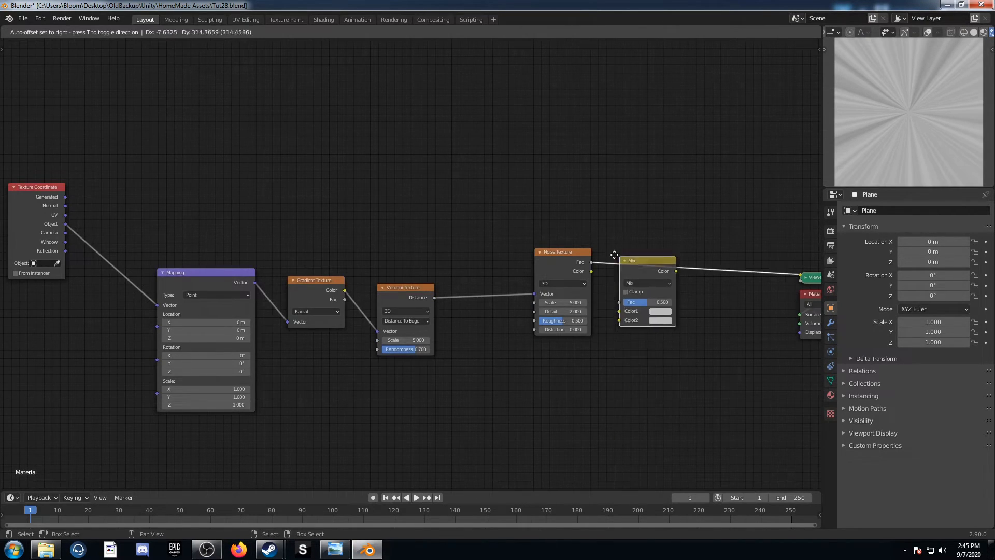
pyautogui.click(619, 217)
pyautogui.moveTo(681, 285)
pyautogui.mouseDown(button='middle')
pyautogui.moveTo(604, 294)
pyautogui.moveTo(532, 283)
pyautogui.mouseUp(button='middle')
pyautogui.click(564, 244)
pyautogui.click(571, 284)
# Duplicate the Color Burn node onto the link to the Viewer and set the copy to Color Dodge
pyautogui.hotkey('shift', 'd')
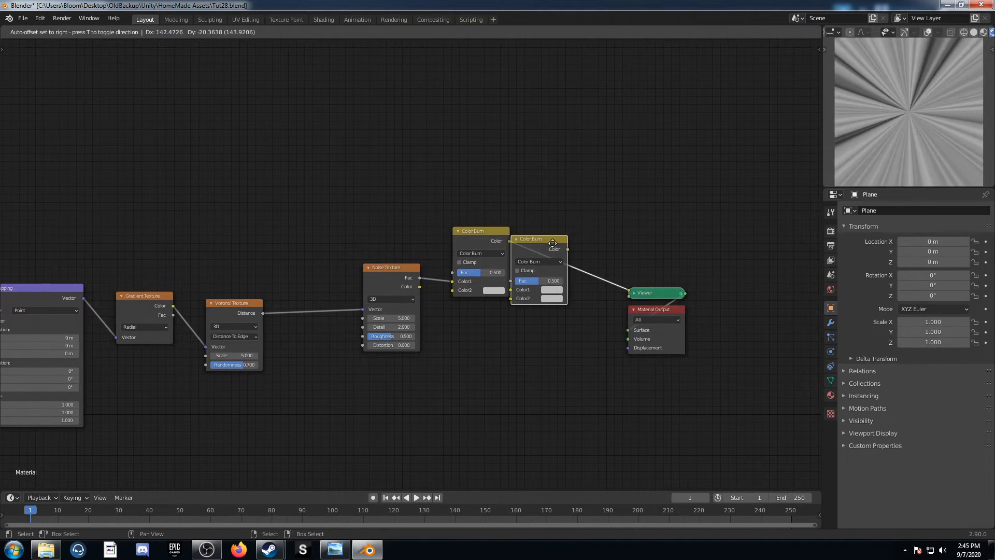
pyautogui.click(555, 256)
pyautogui.click(556, 261)
pyautogui.click(565, 332)
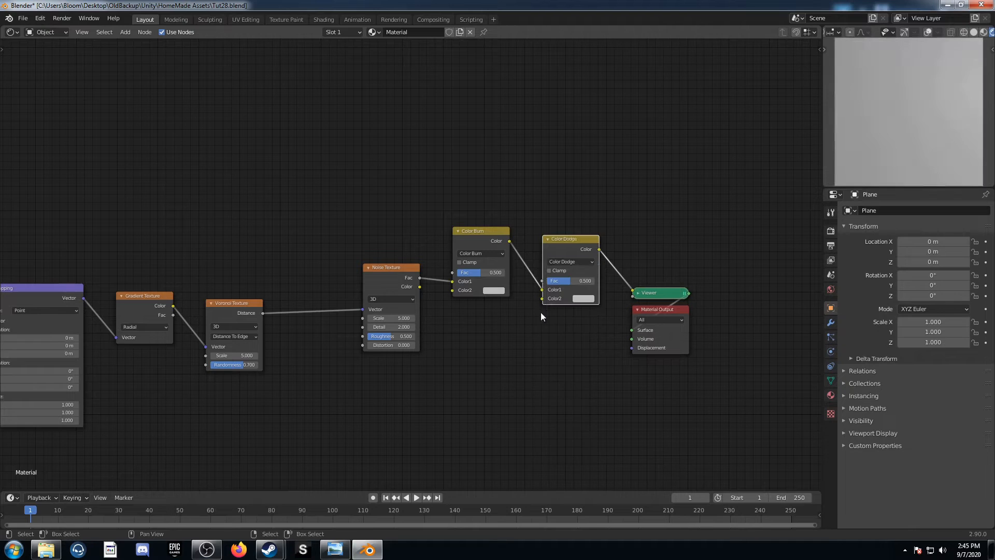
# Set the Color Burn node's Color2 to black and the Color Dodge node's Color2 to white
pyautogui.click(491, 290)
pyautogui.scroll(-13, 520, 222)
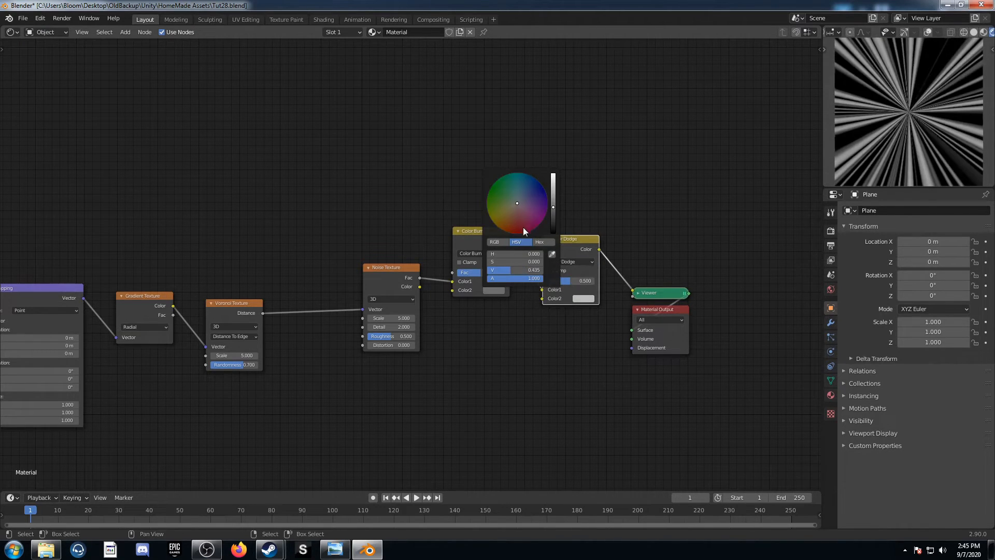
pyautogui.click(583, 298)
pyautogui.scroll(4, 603, 204)
# Set the Color Burn node's Fac to 0.422 and the Color Dodge node's Fac to 1
pyautogui.click(483, 272)
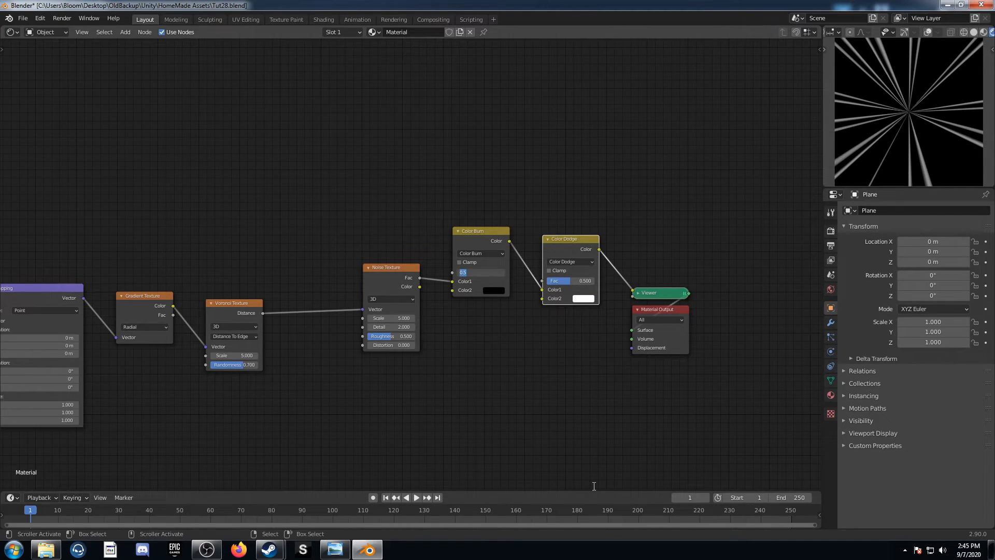
pyautogui.write('.422')
pyautogui.press('Return')
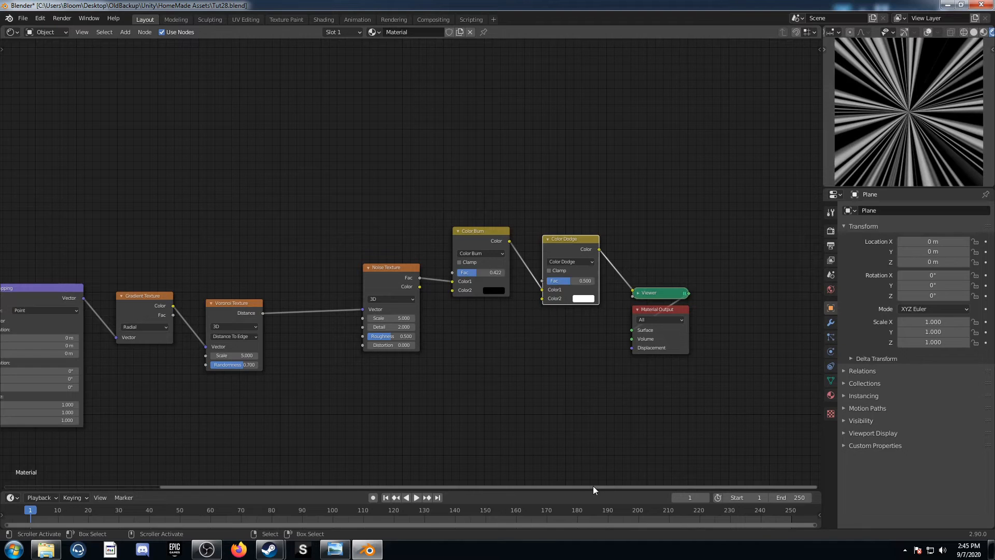
pyautogui.moveTo(568, 284); pyautogui.dragTo(596, 282)
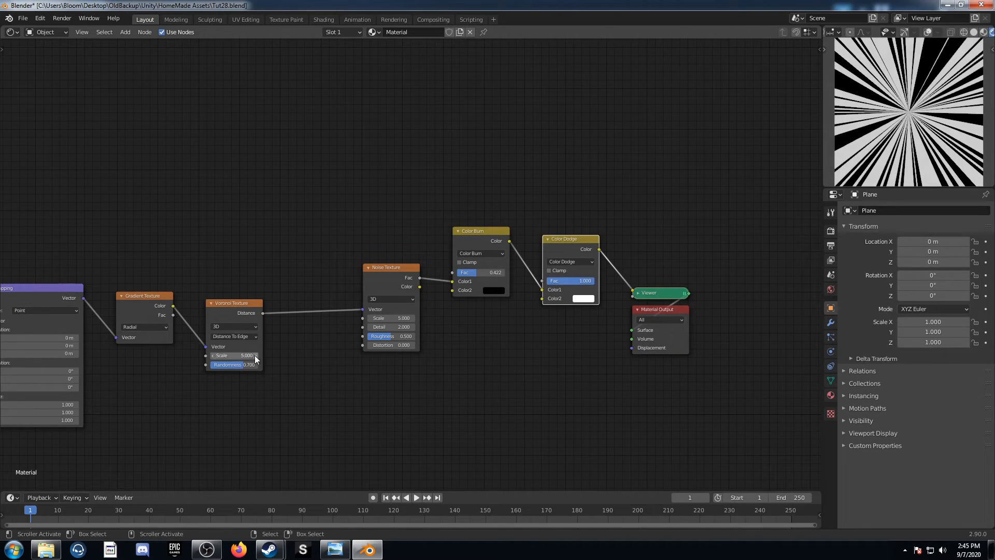
# Add a Separate XYZ node above the Mapping node and link the Texture Coordinate's Object output to its Vector
pyautogui.moveTo(251, 358); pyautogui.dragTo(504, 343, button='middle')
pyautogui.scroll(-4, 482, 348)
pyautogui.hotkey('shift', 'a')
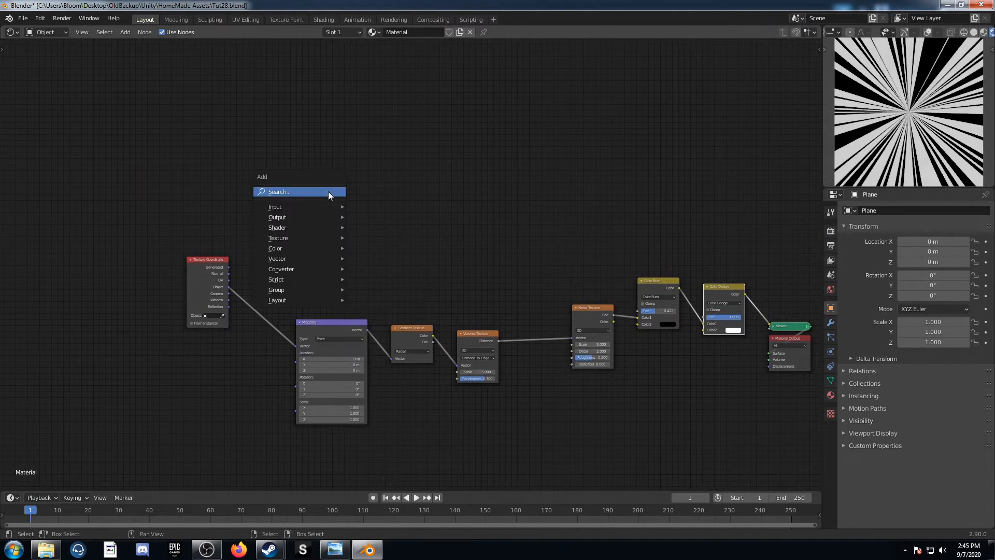
pyautogui.write('se')
pyautogui.press('Down')
pyautogui.press('Down')
pyautogui.press('Down')
pyautogui.press('Down')
pyautogui.press('Down')
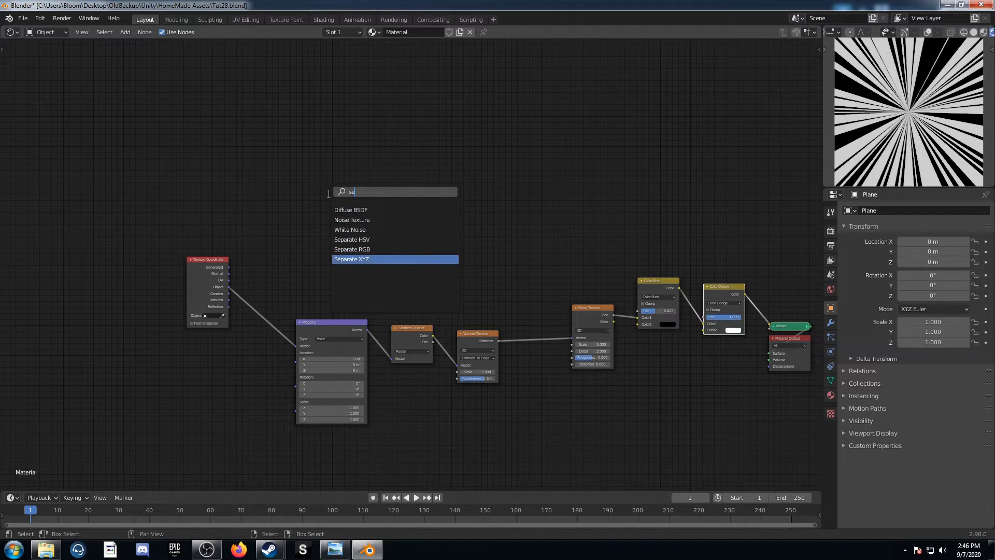
pyautogui.press('Return')
pyautogui.click(294, 208)
pyautogui.moveTo(229, 286); pyautogui.dragTo(292, 237)
# Add two Math nodes set to Add, linking Separate XYZ's X output to the first and Y to the second
pyautogui.hotkey('shift', 'a')
pyautogui.click(416, 216)
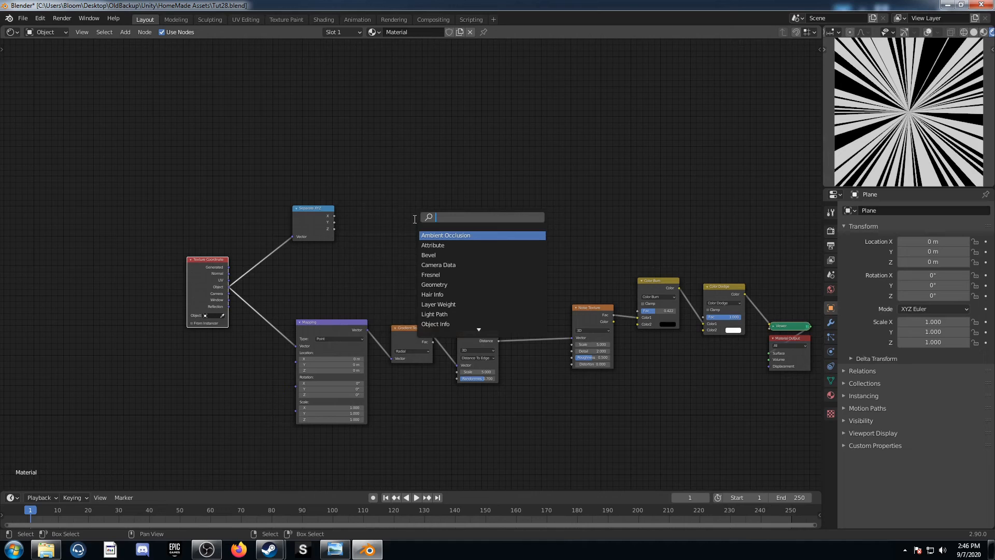
pyautogui.write('add')
pyautogui.press('Return')
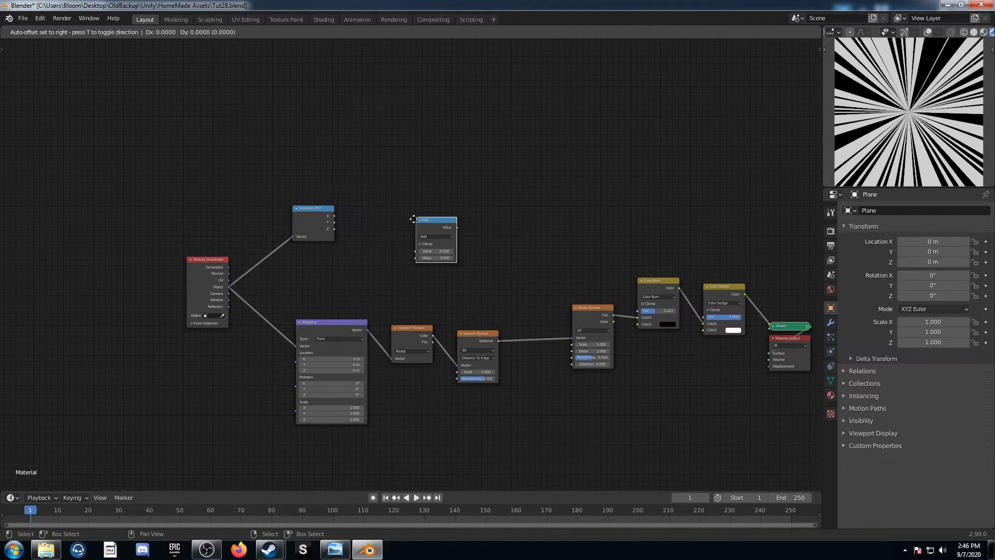
pyautogui.click(408, 183)
pyautogui.scroll(3, 407, 182)
pyautogui.moveTo(256, 166); pyautogui.dragTo(358, 135)
pyautogui.click(386, 79)
pyautogui.hotkey('shift', 'd')
pyautogui.click(383, 212)
pyautogui.moveTo(256, 180); pyautogui.dragTo(358, 242)
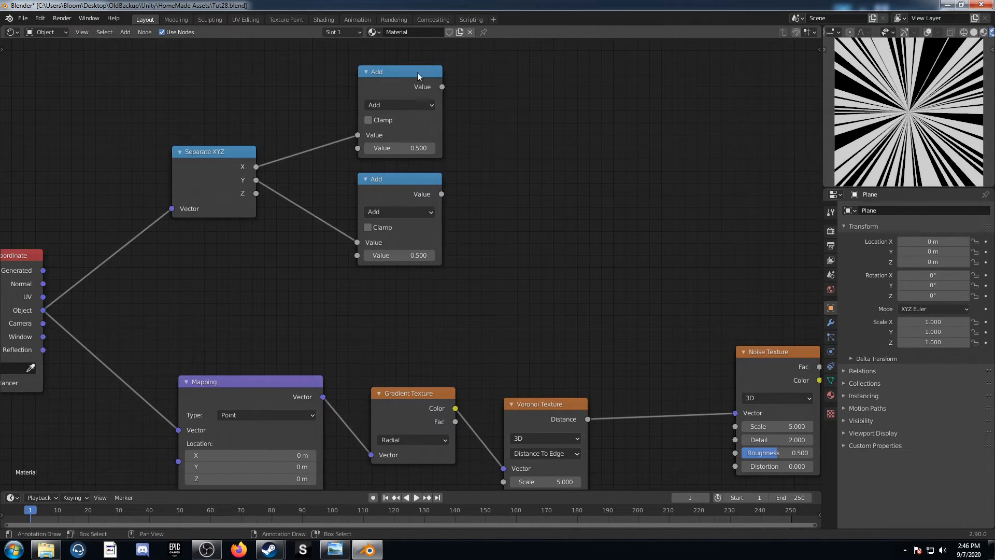
# Duplicate an Add node to sum the outputs of the two Math nodes and preview the sum through the Viewer
pyautogui.click(421, 71)
pyautogui.hotkey('shift', 'd')
pyautogui.click(600, 127)
pyautogui.moveTo(442, 86); pyautogui.dragTo(470, 183)
pyautogui.moveTo(524, 185); pyautogui.dragTo(501, 248, button='middle')
pyautogui.keyDown('ctrl'); pyautogui.keyDown('shift'); pyautogui.click(499, 185); pyautogui.keyUp('shift'); pyautogui.keyUp('ctrl')
# Change the X branch's Math node to Absolute and the Y branch's Math node to Power
pyautogui.click(368, 169)
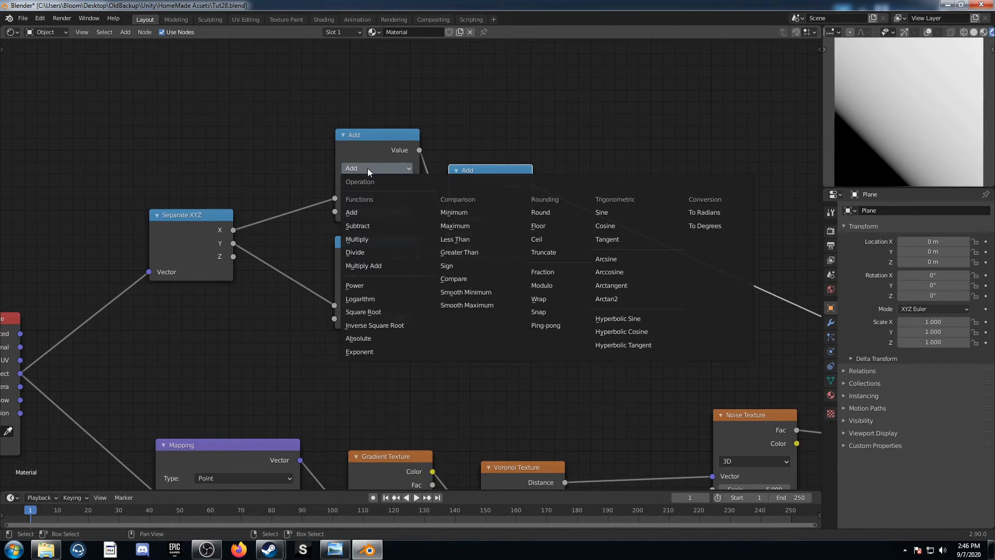
pyautogui.click(363, 338)
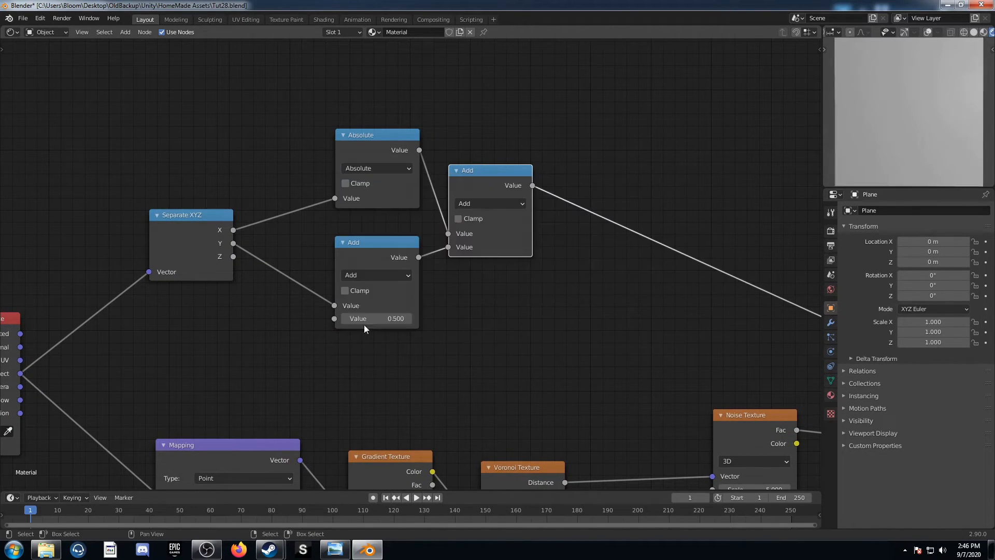
pyautogui.click(371, 275)
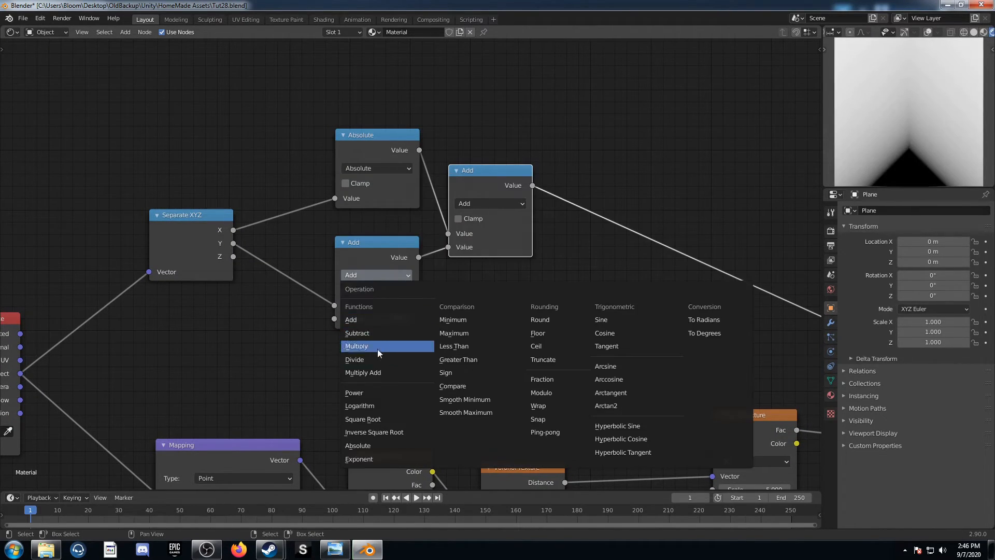
pyautogui.click(379, 392)
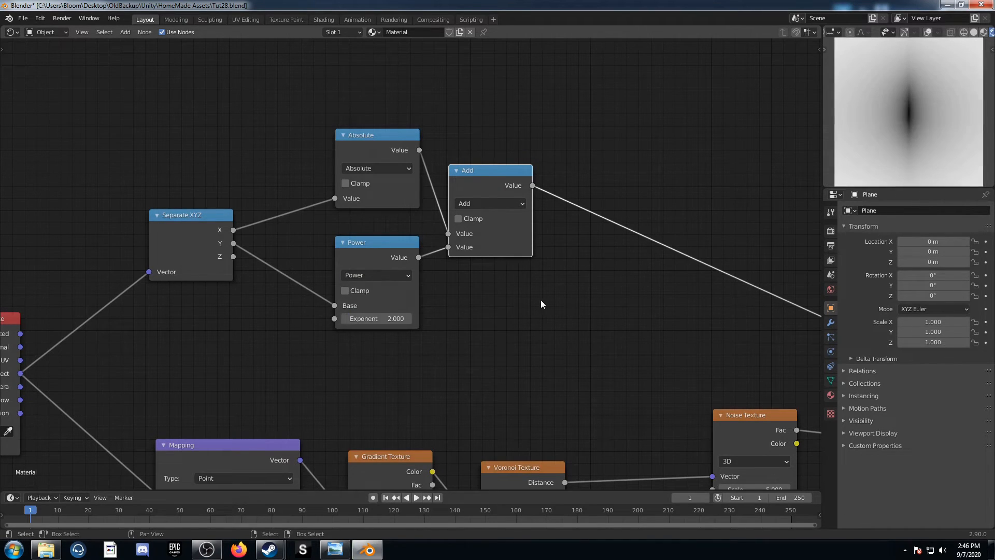
# Insert a ColorRamp node between the summing Add node and the Viewer
pyautogui.moveTo(510, 306); pyautogui.dragTo(346, 342, button='middle')
pyautogui.scroll(-2, 346, 343)
pyautogui.hotkey('shift', 'a')
pyautogui.click(424, 256)
pyautogui.write('col')
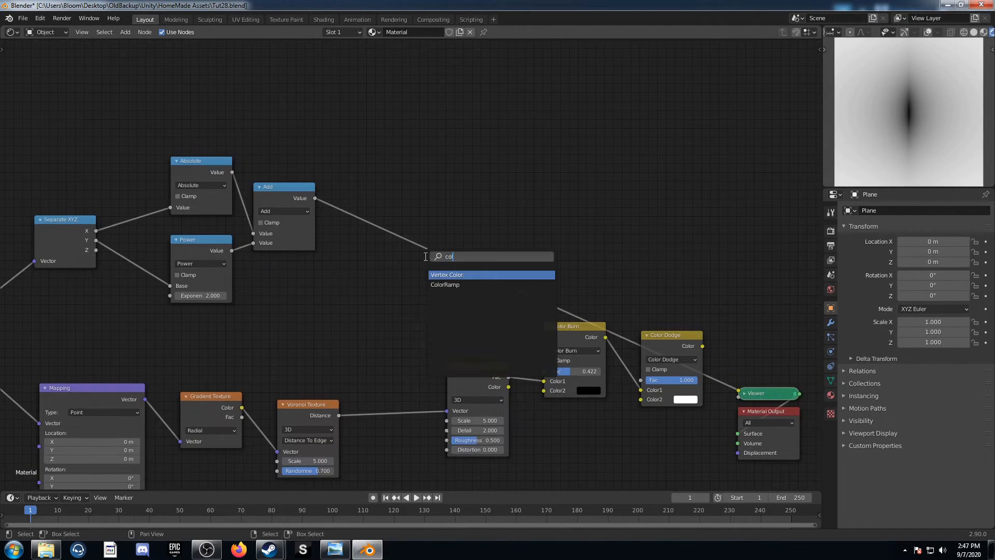
pyautogui.write('o')
pyautogui.press('Down')
pyautogui.press('Return')
pyautogui.click(373, 181)
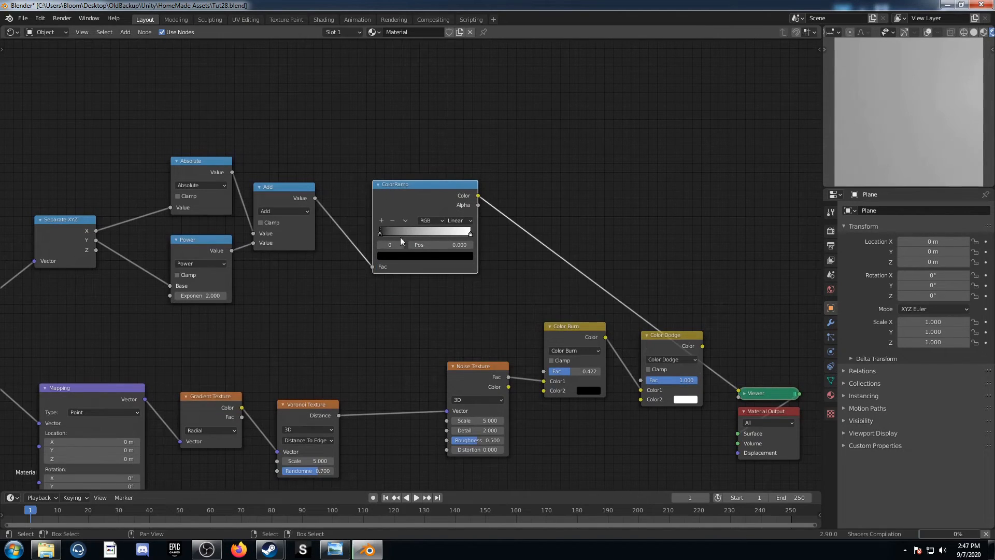
# Set the position of the ColorRamp's black stop to 0.45
pyautogui.click(432, 247)
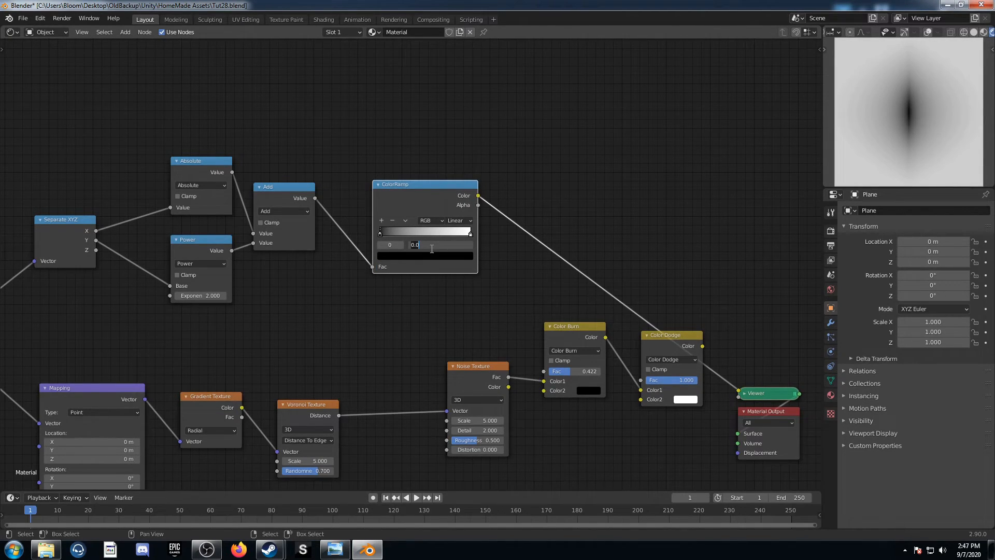
pyautogui.write('.45')
pyautogui.press('Return')
# Duplicate an Add node between the ColorRamp and the Viewer, change it to Multiply and set its second value to 13.8
pyautogui.moveTo(426, 247); pyautogui.dragTo(379, 231, button='middle')
pyautogui.click(232, 171)
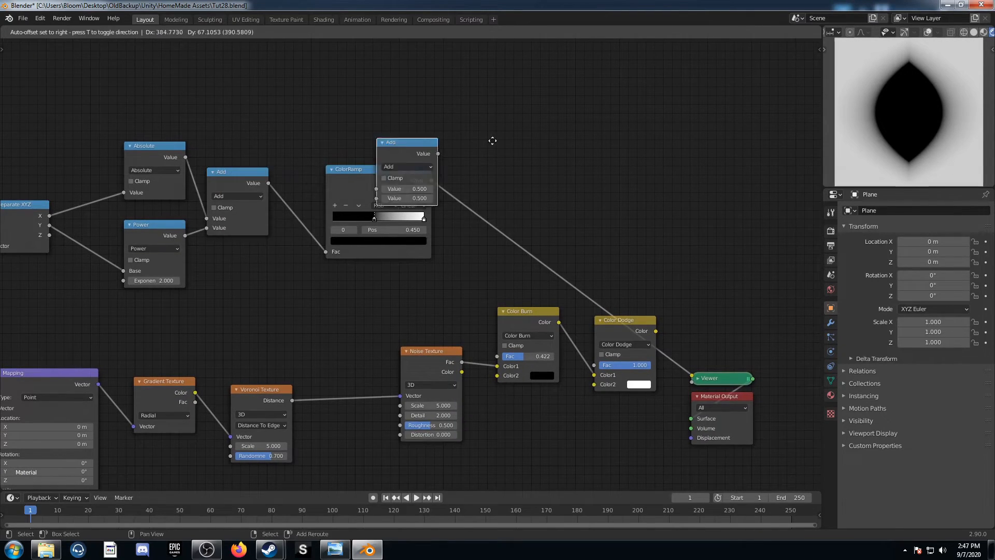
pyautogui.hotkey('shift', 'd')
pyautogui.click(565, 159)
pyautogui.click(511, 181)
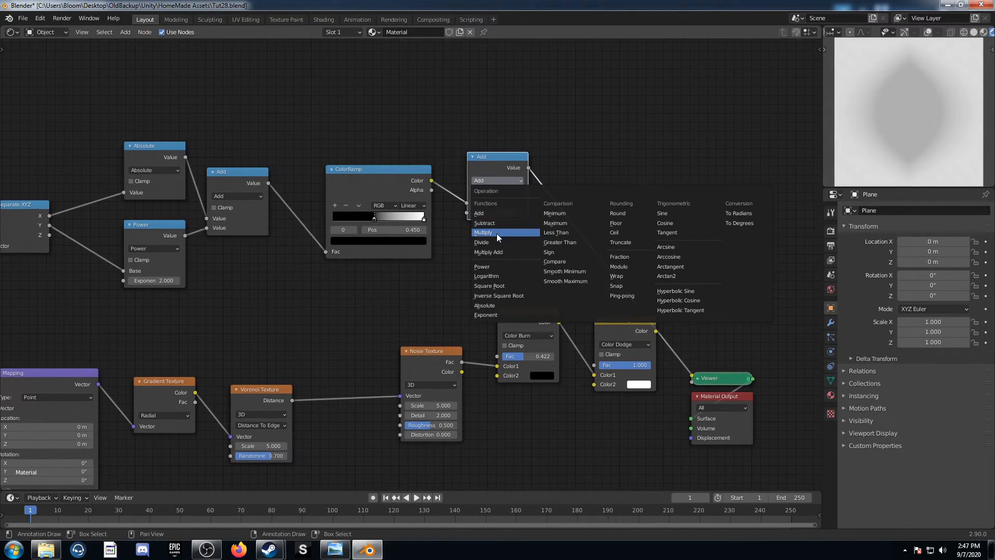
pyautogui.click(496, 232)
pyautogui.scroll(2, 512, 263)
pyautogui.click(521, 199)
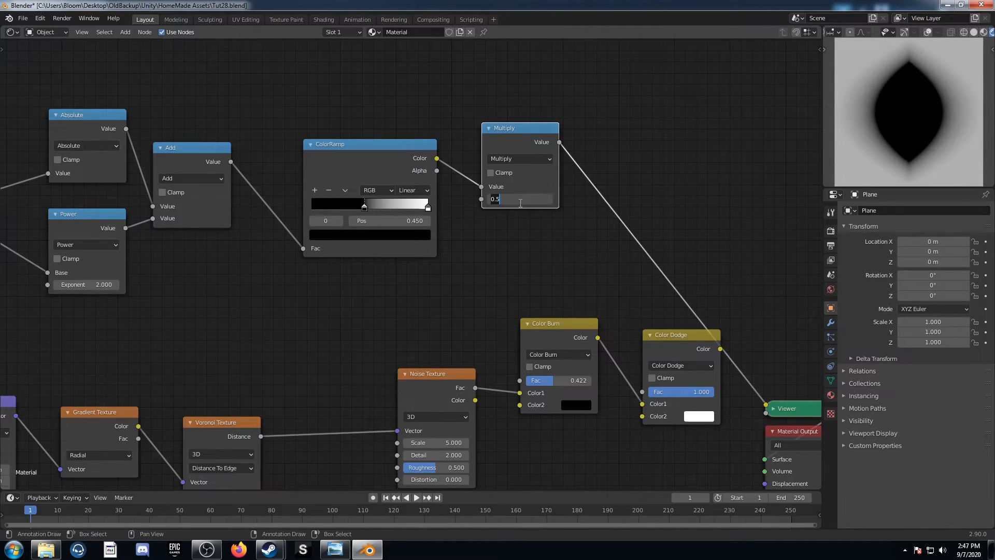
pyautogui.press('Return')
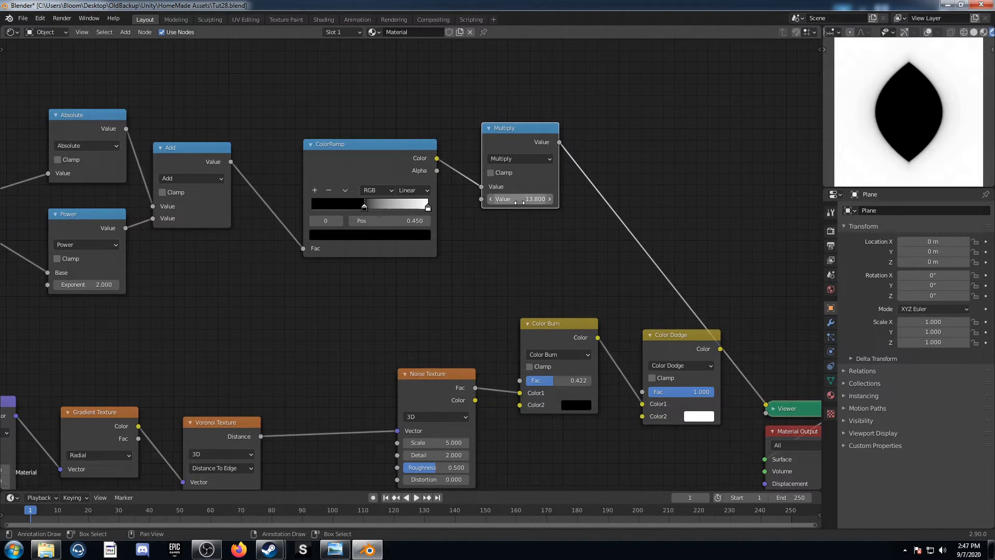
# Feed the Multiply output into the Noise Texture's Scale input and preview the Color Dodge result through the Viewer
pyautogui.scroll(-1, 539, 193)
pyautogui.moveTo(528, 168); pyautogui.dragTo(400, 405)
pyautogui.scroll(2, 419, 432)
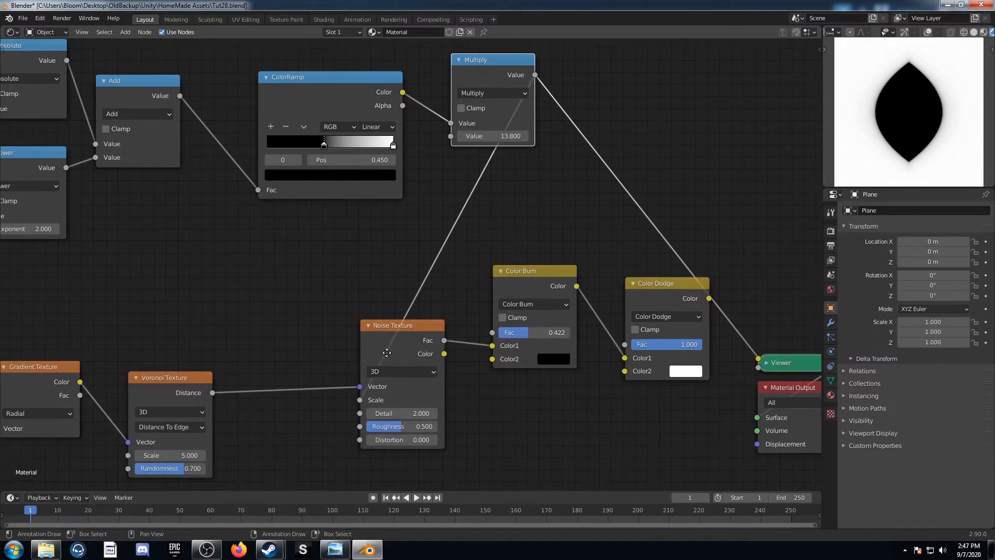
pyautogui.moveTo(657, 291); pyautogui.dragTo(503, 276, button='middle')
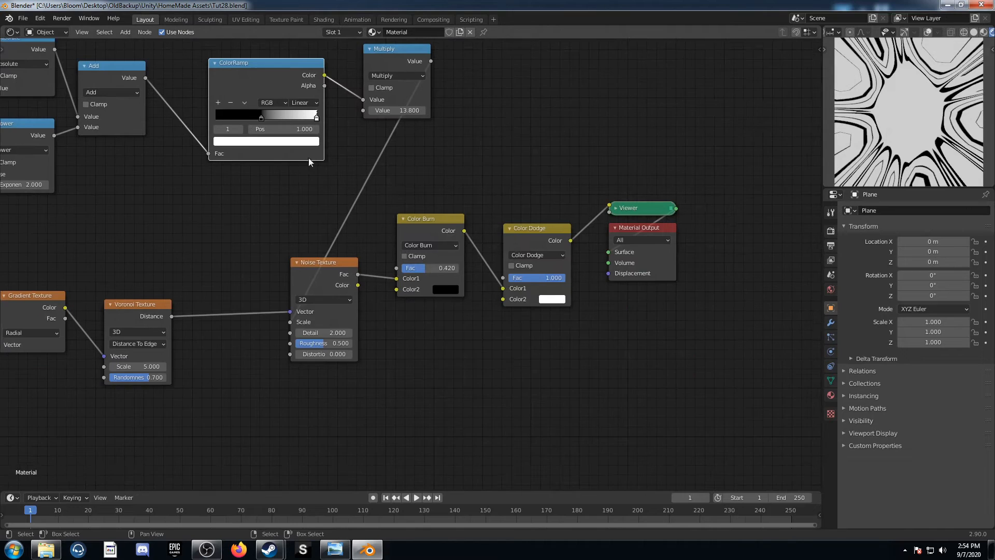
pyautogui.moveTo(309, 157); pyautogui.dragTo(334, 178, button='middle')
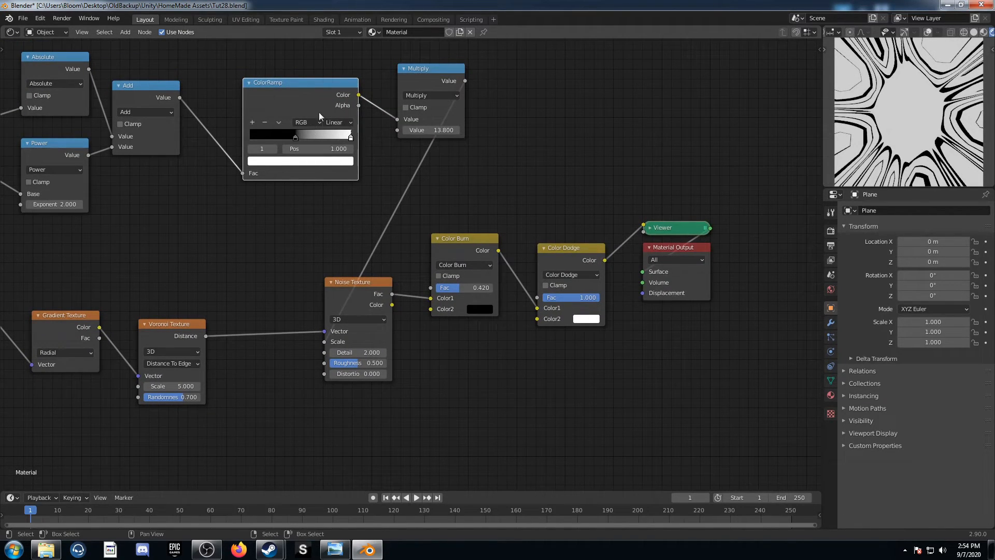
# Darken the ColorRamp's white stop to a light grey
pyautogui.click(319, 162)
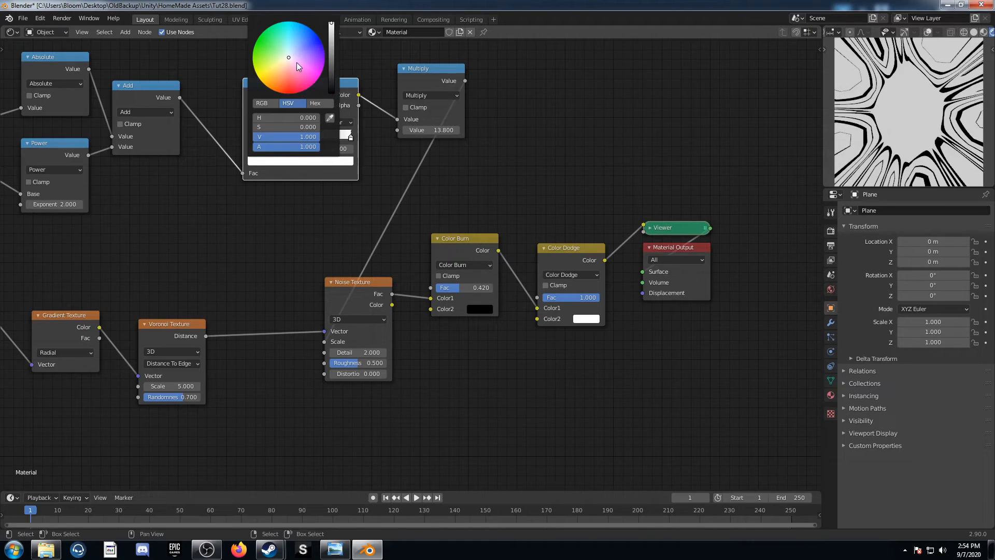
pyautogui.click(284, 135)
pyautogui.press('Return')
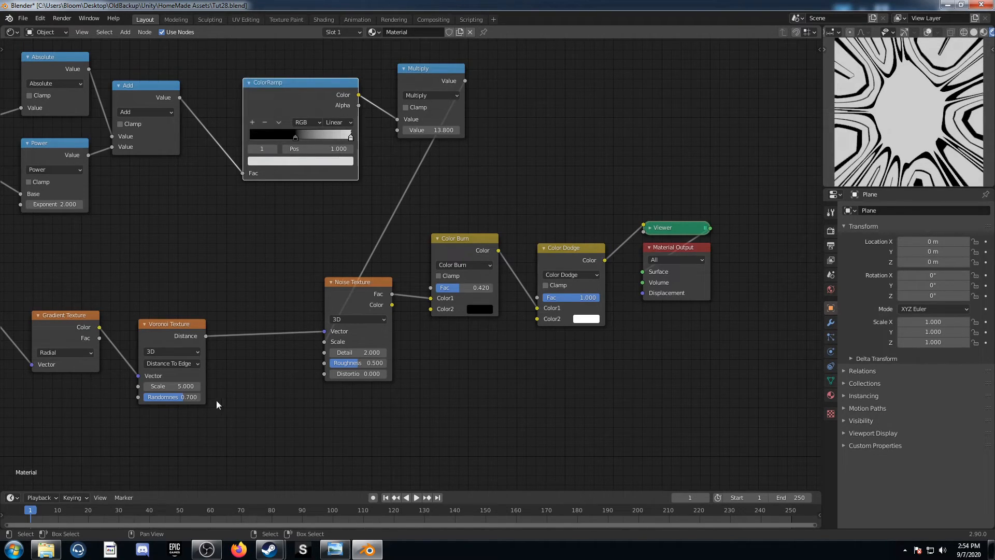
# Set the Voronoi Texture's Scale to 5.89
pyautogui.click(167, 388)
pyautogui.write('5.89')
pyautogui.press('Return')
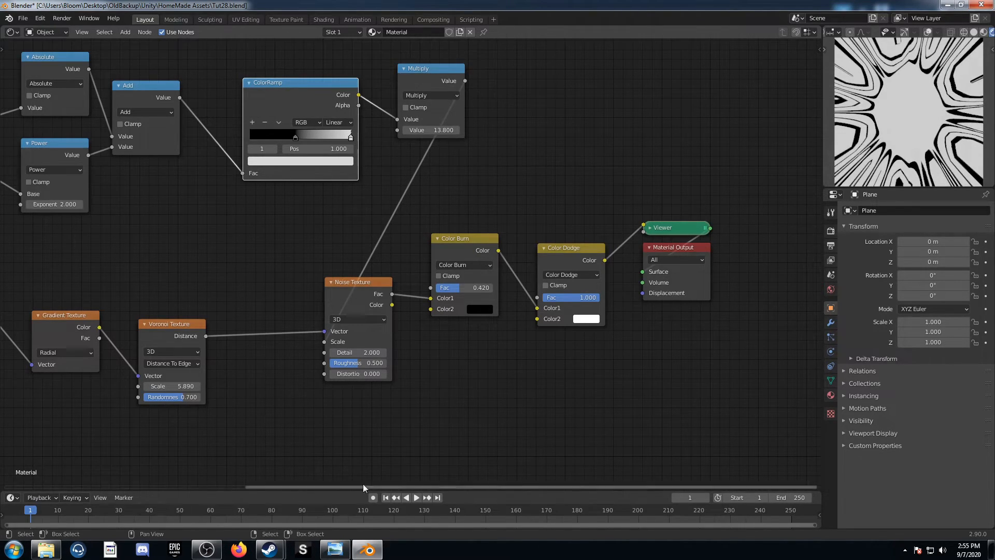
# View the pattern 14 reference in Windows Photo Viewer and add a Noise Texture node in Blender, previewed through the Viewer
pyautogui.click(335, 548)
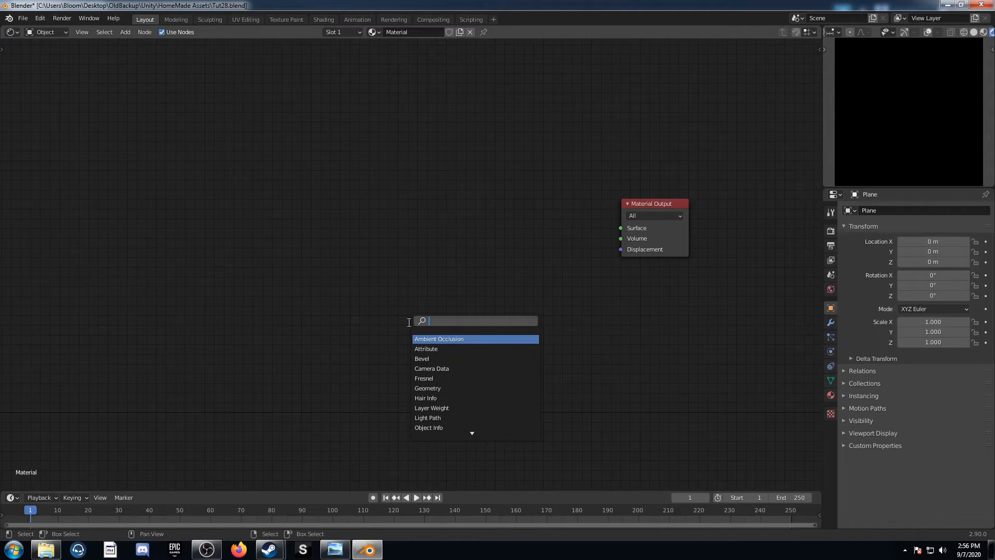
pyautogui.write('noi')
pyautogui.press('Return')
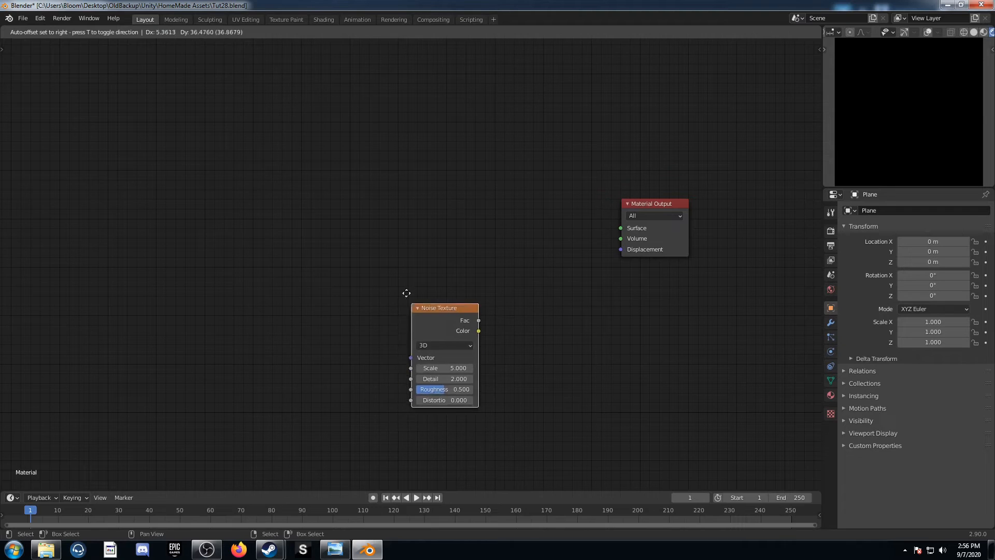
pyautogui.click(388, 204)
pyautogui.keyDown('ctrl'); pyautogui.keyDown('shift'); pyautogui.click(407, 215); pyautogui.keyUp('shift'); pyautogui.keyUp('ctrl')
pyautogui.scroll(2, 436, 262)
pyautogui.moveTo(440, 264); pyautogui.dragTo(386, 285, button='middle')
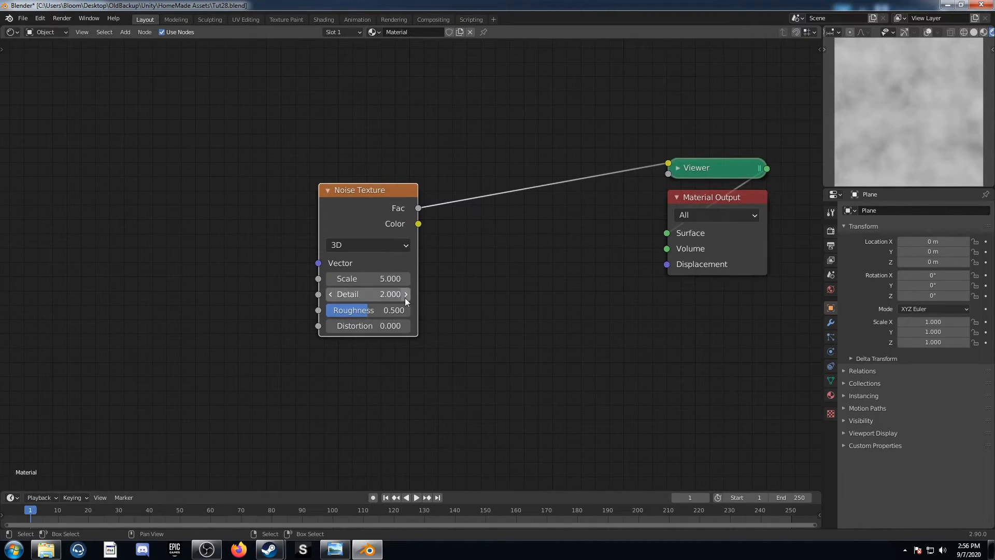
# Set the Noise Texture's Distortion to 1
pyautogui.click(375, 325)
pyautogui.write('1')
pyautogui.press('Return')
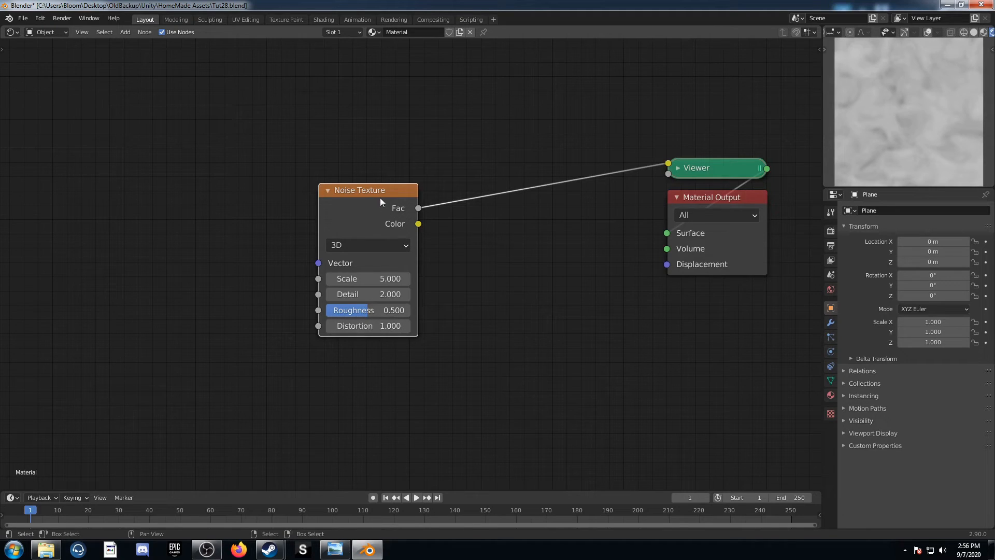
# Add Texture Coordinate and Mapping nodes in front of the Noise Texture and move them away to leave room between
pyautogui.hotkey('ctrl', 't')
pyautogui.moveTo(158, 330); pyautogui.dragTo(443, 284, button='middle')
pyautogui.moveTo(346, 198); pyautogui.dragTo(409, 176)
pyautogui.scroll(-2, 394, 280)
pyautogui.press('g')
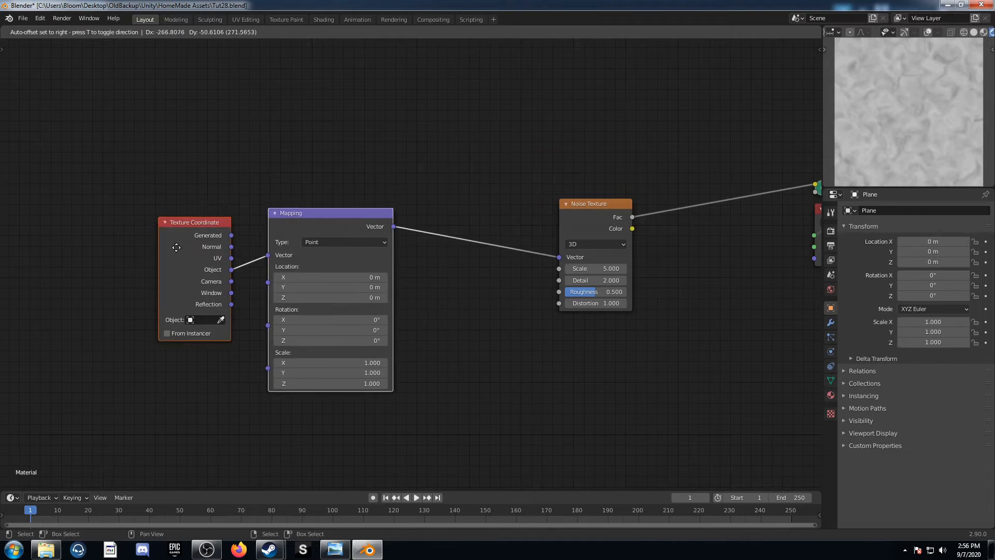
pyautogui.click(95, 282)
pyautogui.moveTo(279, 274); pyautogui.dragTo(307, 240, button='middle')
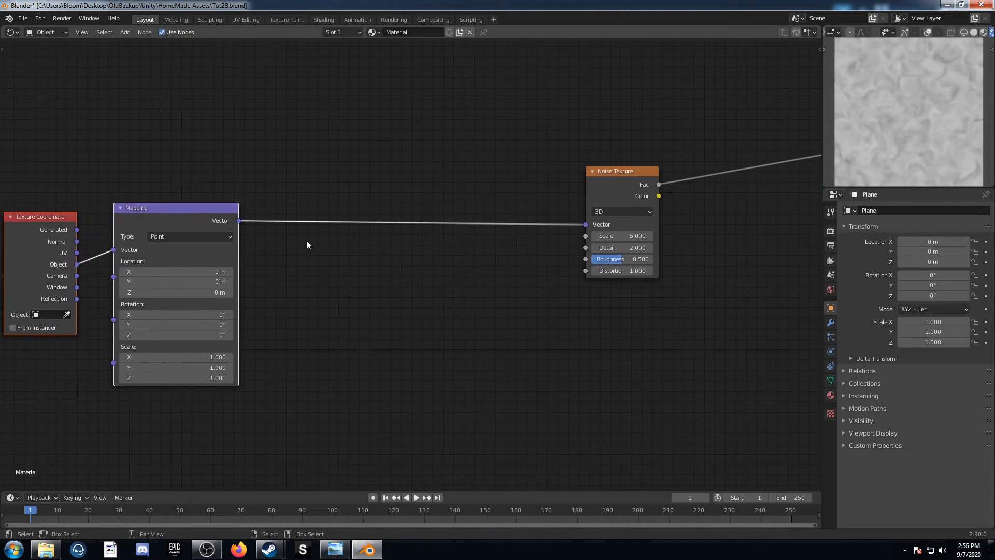
# Insert a Voronoi Texture node between the Mapping and Noise Texture nodes
pyautogui.hotkey('shift', 'a')
pyautogui.click(368, 278)
pyautogui.write('vor')
pyautogui.press('Return')
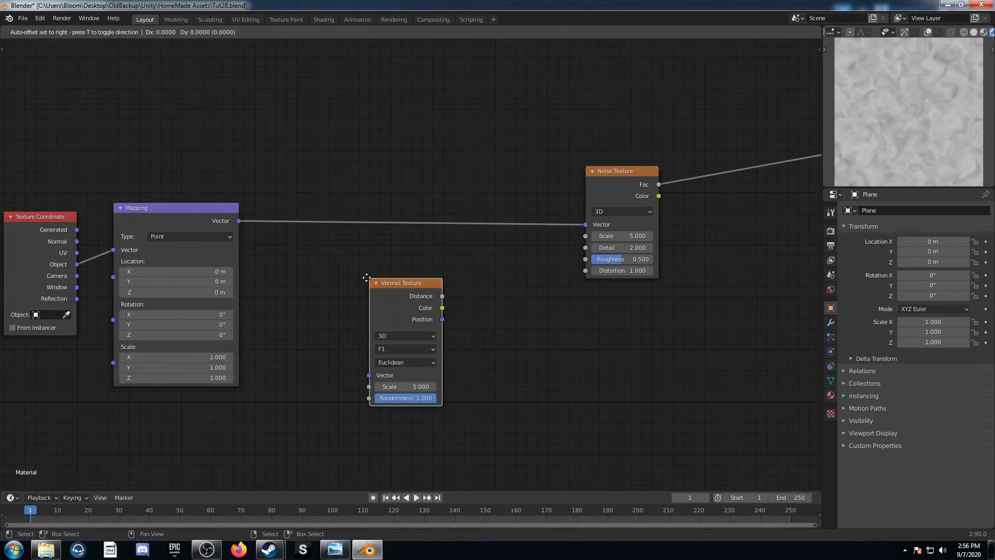
pyautogui.click(342, 196)
# Set the Voronoi Texture's distance metric to Manhattan and connect its Distance output to the Noise Texture's Vector
pyautogui.click(380, 280)
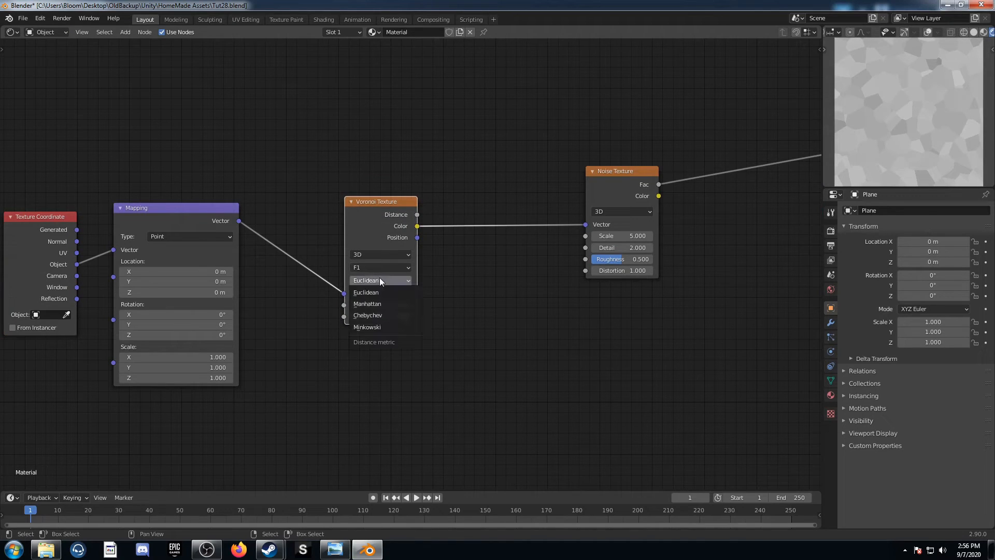
pyautogui.click(387, 305)
pyautogui.moveTo(417, 215); pyautogui.dragTo(586, 225)
pyautogui.moveTo(509, 351); pyautogui.dragTo(416, 356, button='middle')
pyautogui.scroll(3, 409, 357)
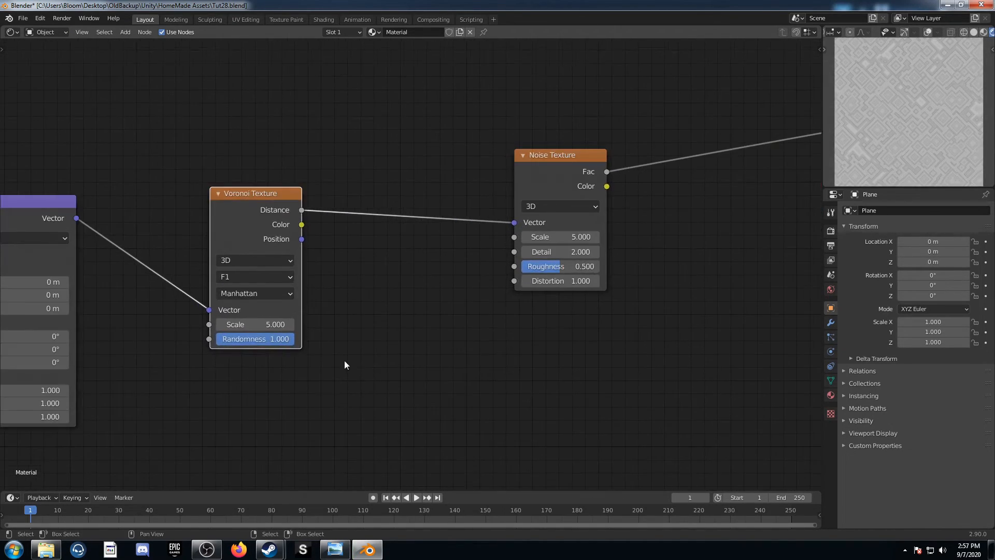
# Set the Voronoi Texture's Scale to 8 and its Randomness to 0
pyautogui.moveTo(345, 361); pyautogui.dragTo(393, 325, button='middle')
pyautogui.click(309, 288)
pyautogui.write('8')
pyautogui.press('Tab')
pyautogui.write('0')
pyautogui.press('Return')
pyautogui.scroll(-2, 278, 337)
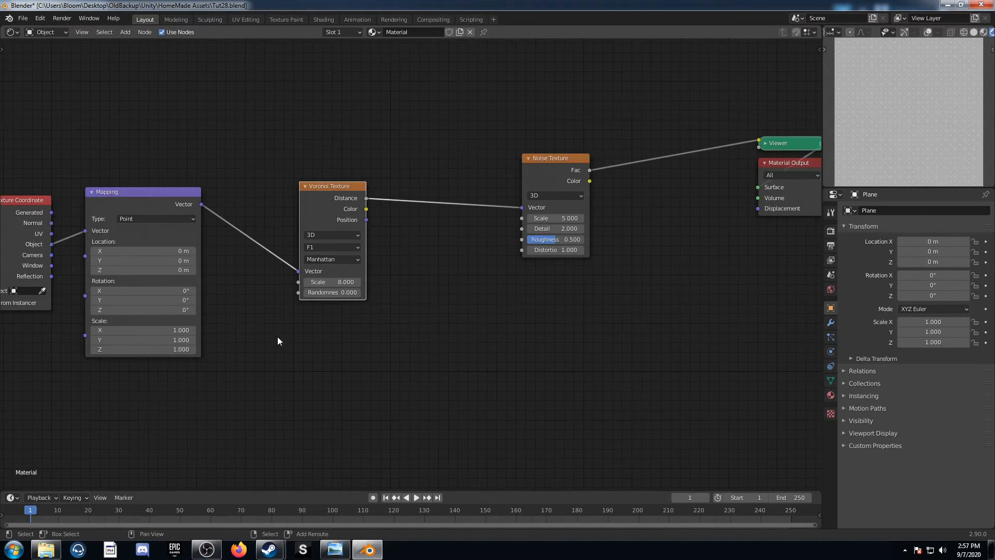
# Insert a Gradient Texture node between the Mapping and Voronoi Texture nodes and set its type to Radial
pyautogui.hotkey('shift', 'a')
pyautogui.write('gra')
pyautogui.press('Return')
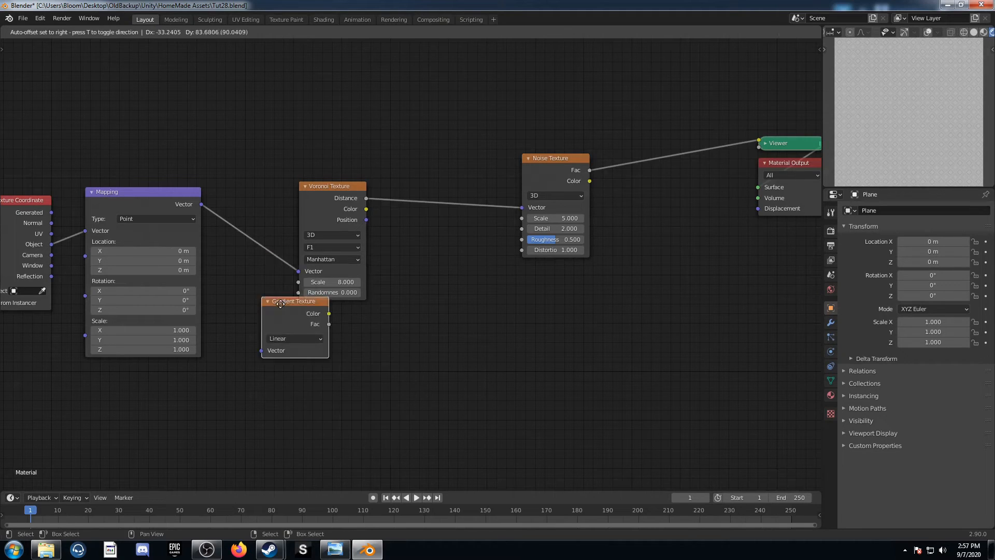
pyautogui.click(269, 236)
pyautogui.click(274, 224)
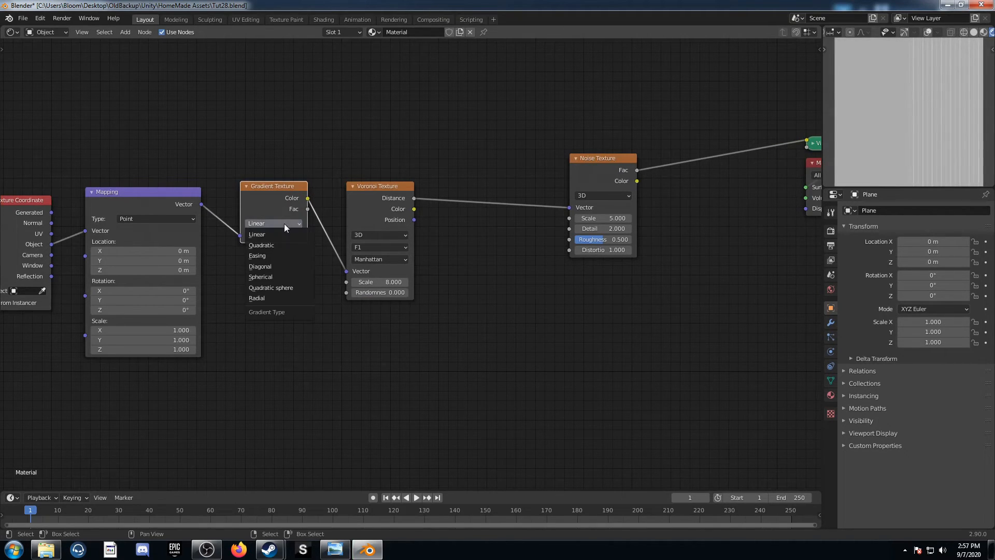
pyautogui.click(280, 299)
# Move the Texture Coordinate node above the Mapping chain and add a Separate XYZ node fed by its Object output
pyautogui.moveTo(193, 286); pyautogui.dragTo(424, 358, button='middle')
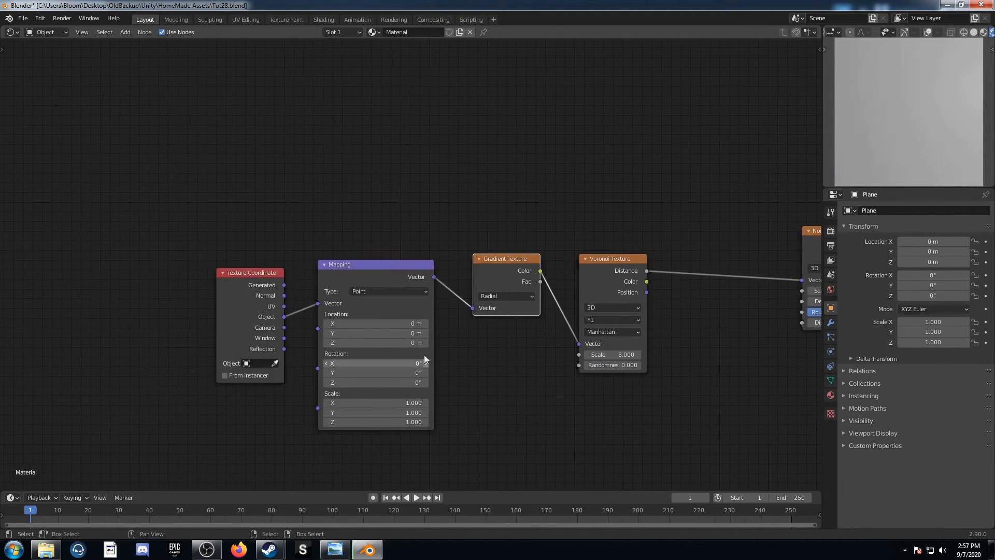
pyautogui.moveTo(229, 281); pyautogui.dragTo(161, 143)
pyautogui.moveTo(335, 132); pyautogui.dragTo(368, 262, button='middle')
pyautogui.hotkey('shift', 'a')
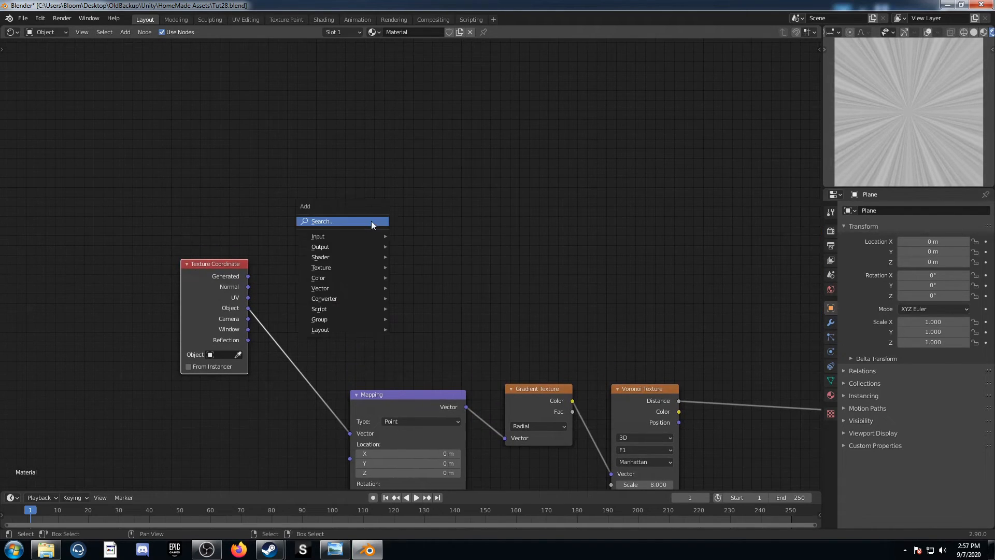
pyautogui.click(372, 221)
pyautogui.write('se')
pyautogui.press('Down')
pyautogui.press('Down')
pyautogui.press('Down')
pyautogui.press('Down')
pyautogui.press('Down')
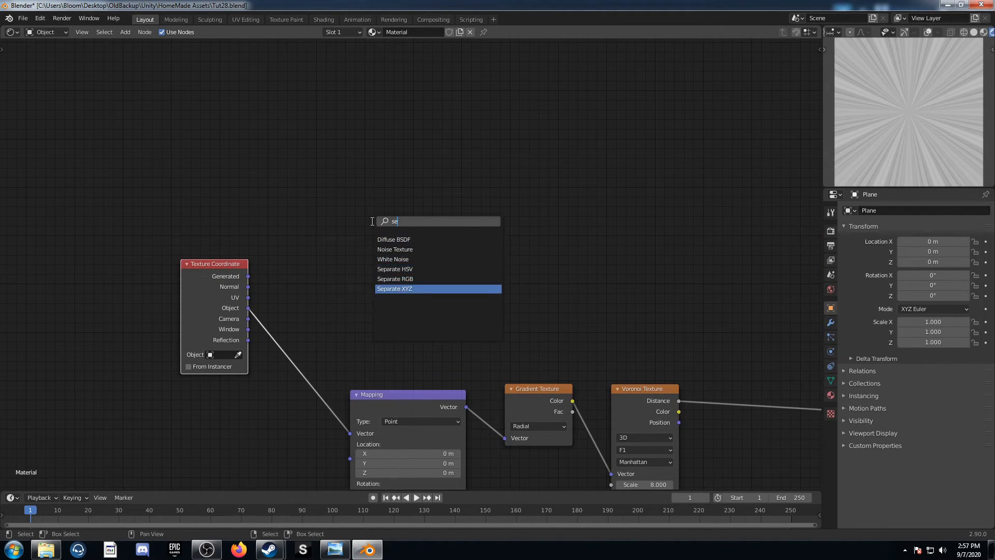
pyautogui.press('Return')
pyautogui.moveTo(250, 312); pyautogui.dragTo(355, 266)
# Add a Math node beyond the Separate XYZ node and set its operation to Absolute
pyautogui.moveTo(459, 230); pyautogui.dragTo(329, 246, button='middle')
pyautogui.hotkey('shift', 'a')
pyautogui.click(341, 236)
pyautogui.write('add')
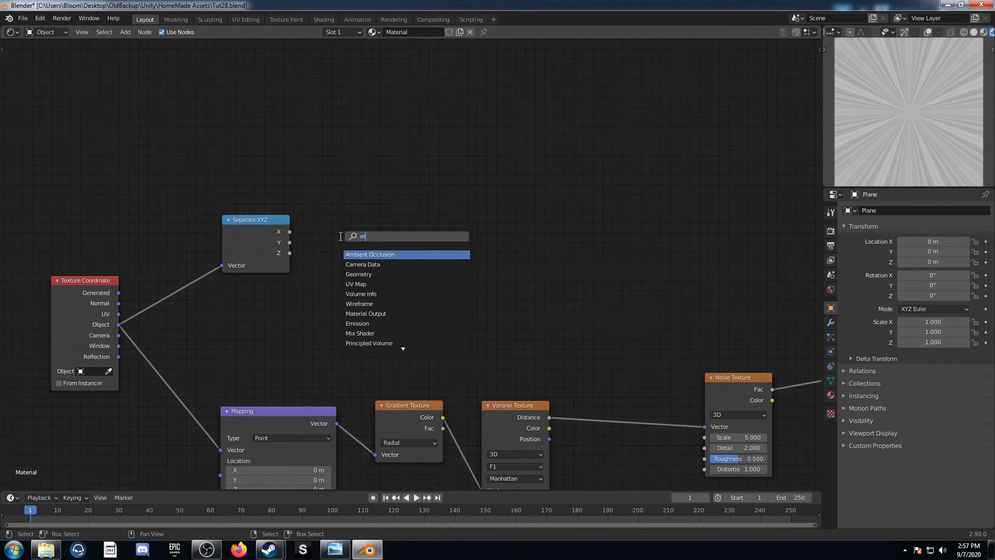
pyautogui.press('Return')
pyautogui.click(346, 171)
pyautogui.click(380, 202)
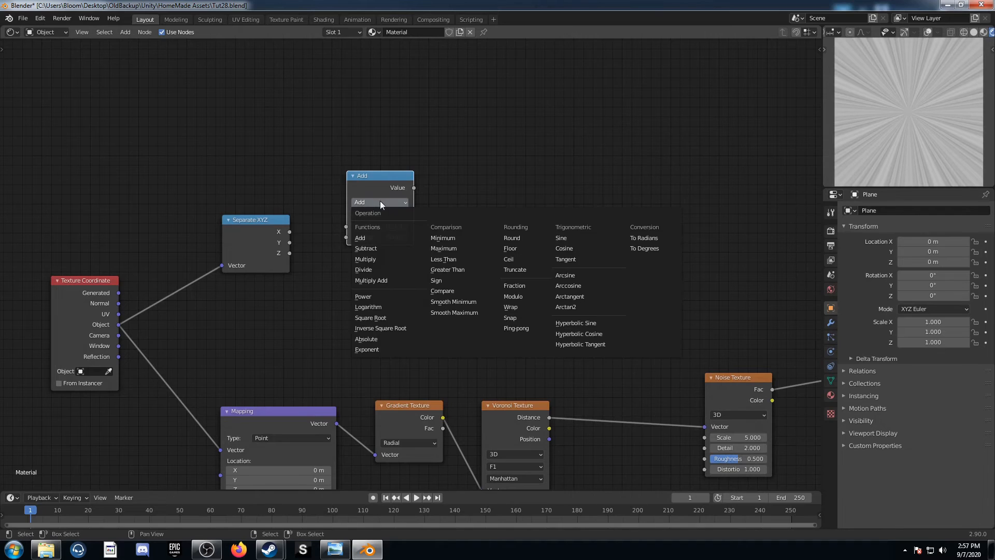
pyautogui.click(375, 339)
# Duplicate the Absolute node as a Power node with exponent 2, connecting X to Absolute and Y to the Power's Base
pyautogui.hotkey('shift', 'd')
pyautogui.click(384, 294)
pyautogui.click(384, 294)
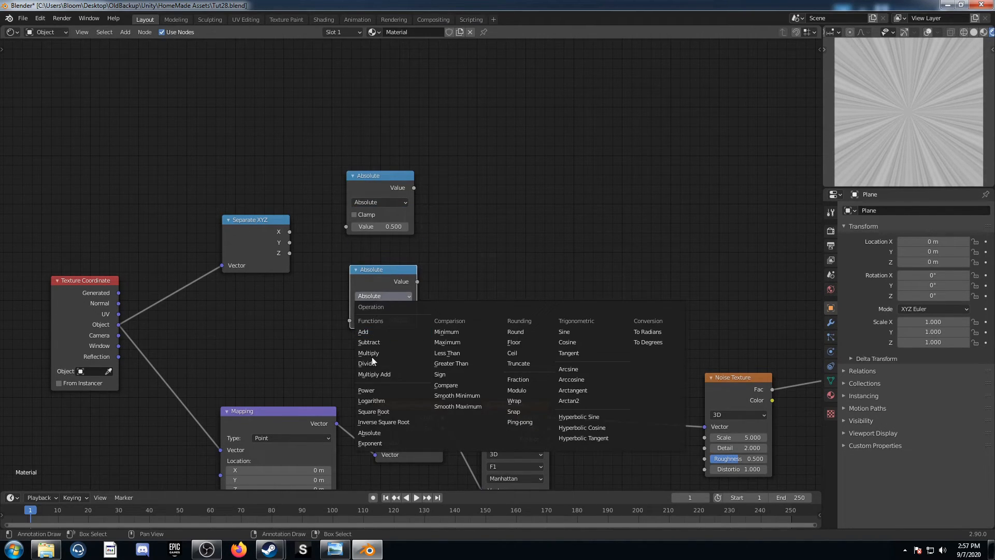
pyautogui.click(412, 391)
pyautogui.click(381, 332)
pyautogui.write('2')
pyautogui.press('Return')
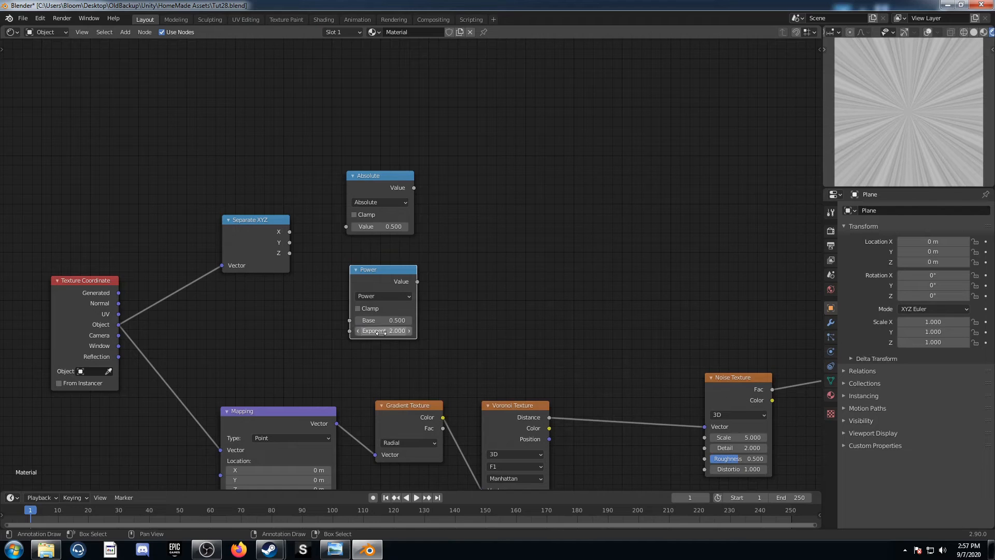
pyautogui.moveTo(289, 231); pyautogui.dragTo(349, 320)
# Duplicate the Absolute node and change the copy's operation to Add
pyautogui.click(374, 196)
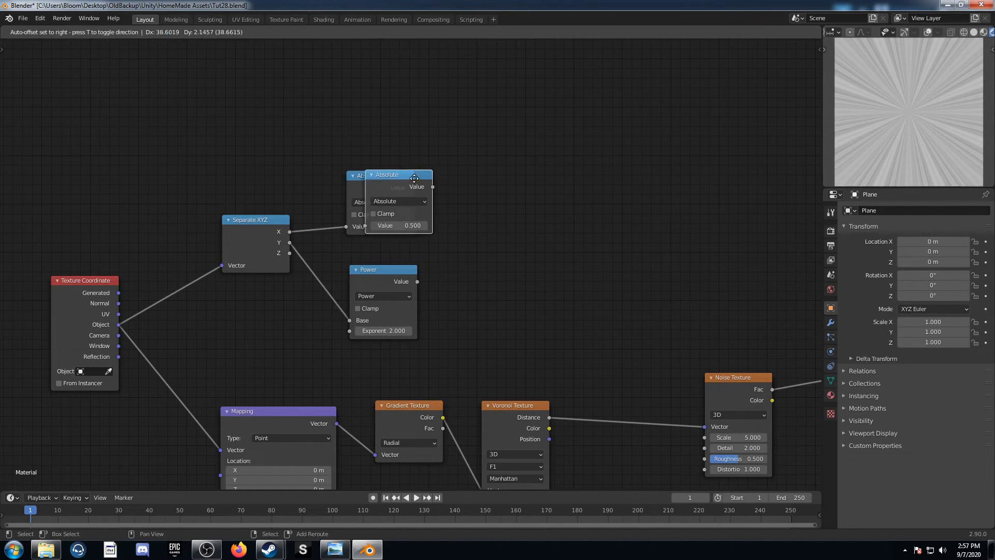
pyautogui.hotkey('shift', 'd')
pyautogui.click(498, 212)
pyautogui.click(517, 220)
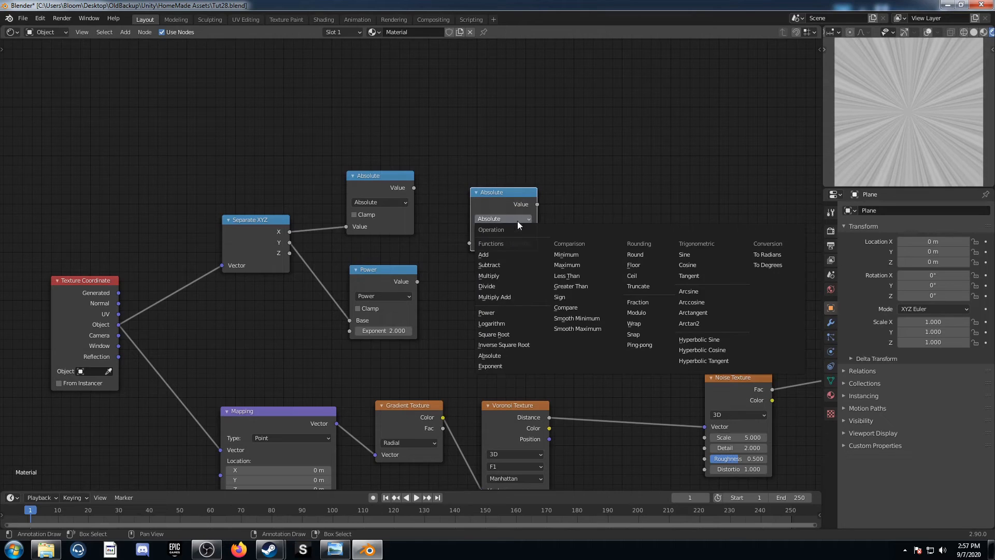
pyautogui.click(493, 254)
# Connect the Absolute and Power outputs to the Add node and preview the sum through the Viewer
pyautogui.moveTo(473, 250); pyautogui.dragTo(419, 269, button='middle')
pyautogui.moveTo(358, 207); pyautogui.dragTo(415, 261)
pyautogui.keyDown('alt'); pyautogui.moveTo(348, 311); pyautogui.dragTo(449, 260, button='right'); pyautogui.keyUp('alt')
pyautogui.keyDown('ctrl'); pyautogui.keyDown('shift'); pyautogui.click(450, 215); pyautogui.keyUp('shift'); pyautogui.keyUp('ctrl')
# Insert a ColorRamp node between the Add node and the Viewer and set its black stop's position to 0.2
pyautogui.moveTo(506, 263); pyautogui.dragTo(341, 246, button='middle')
pyautogui.hotkey('shift', 'a')
pyautogui.click(362, 280)
pyautogui.write('colorr')
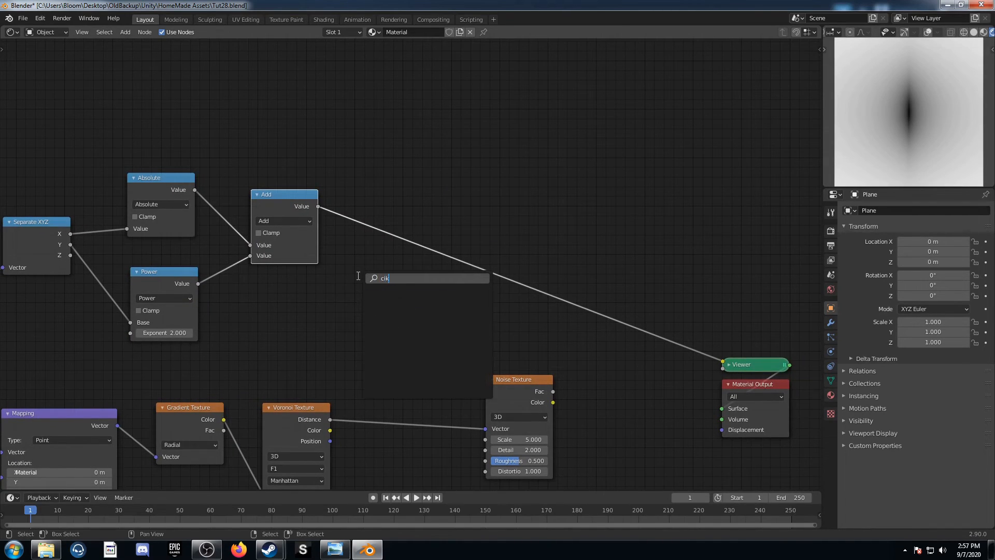
pyautogui.press('Return')
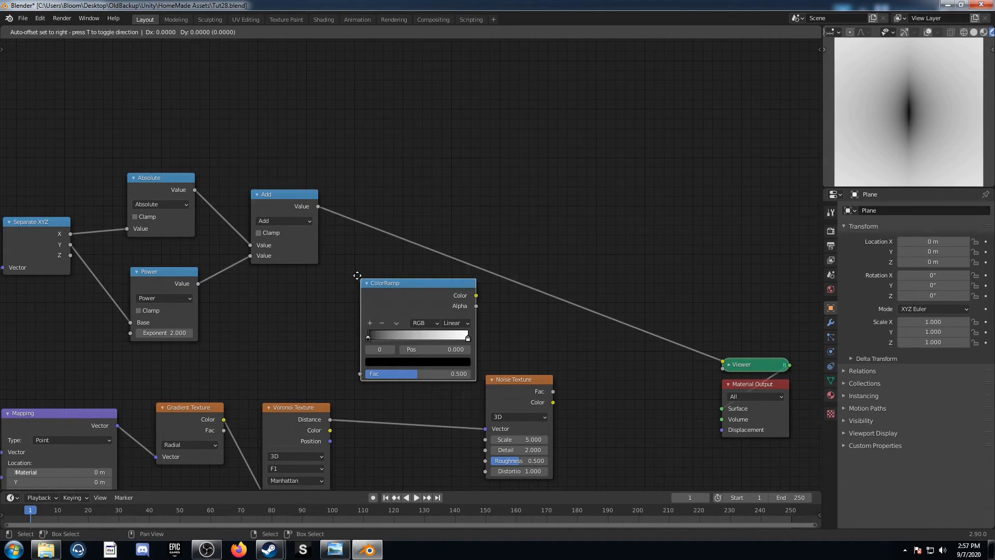
pyautogui.click(407, 235)
pyautogui.click(448, 254)
pyautogui.press('Return')
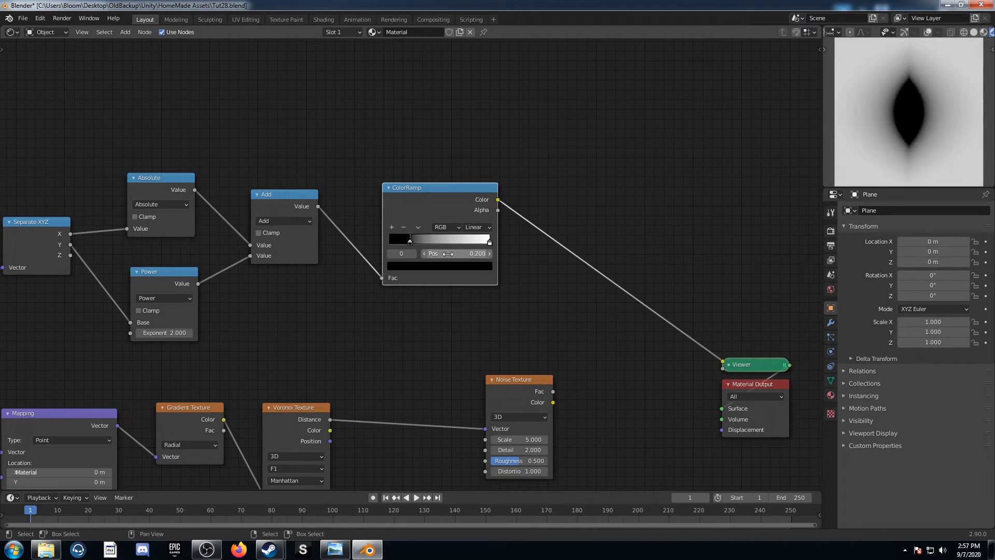
# Insert a Math node between the ColorRamp's Color output and the Viewer
pyautogui.moveTo(536, 279); pyautogui.dragTo(414, 266, button='middle')
pyautogui.hotkey('shift', 'a')
pyautogui.click(435, 293)
pyautogui.write('math')
pyautogui.press('Return')
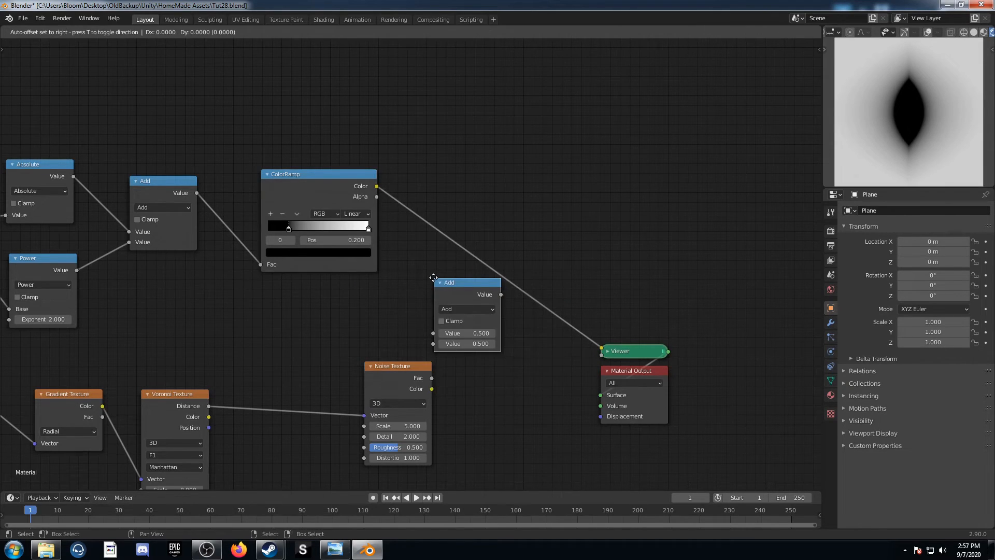
pyautogui.click(425, 188)
# Change the new Math node's operation to Multiply and set its second value to 2.2
pyautogui.click(449, 214)
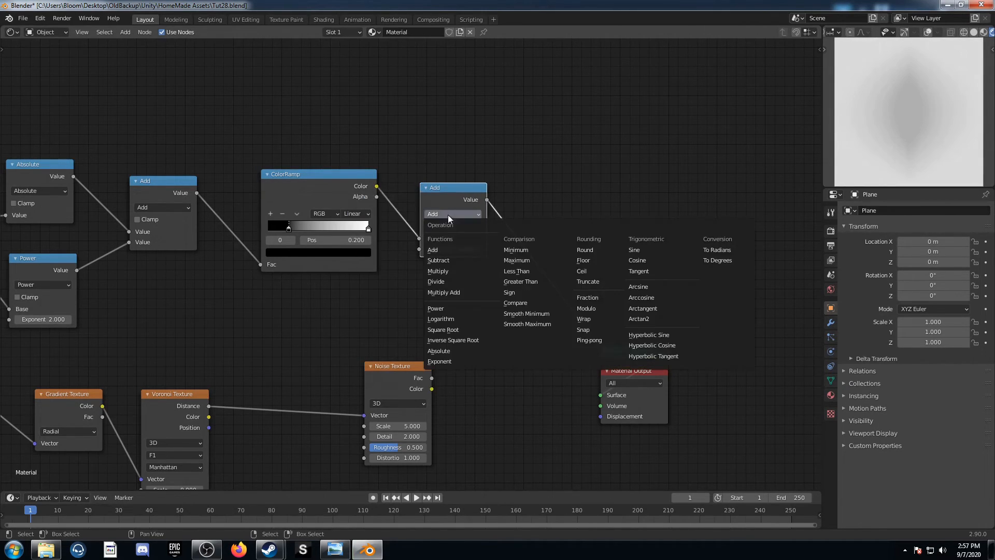
pyautogui.click(438, 271)
pyautogui.click(456, 252)
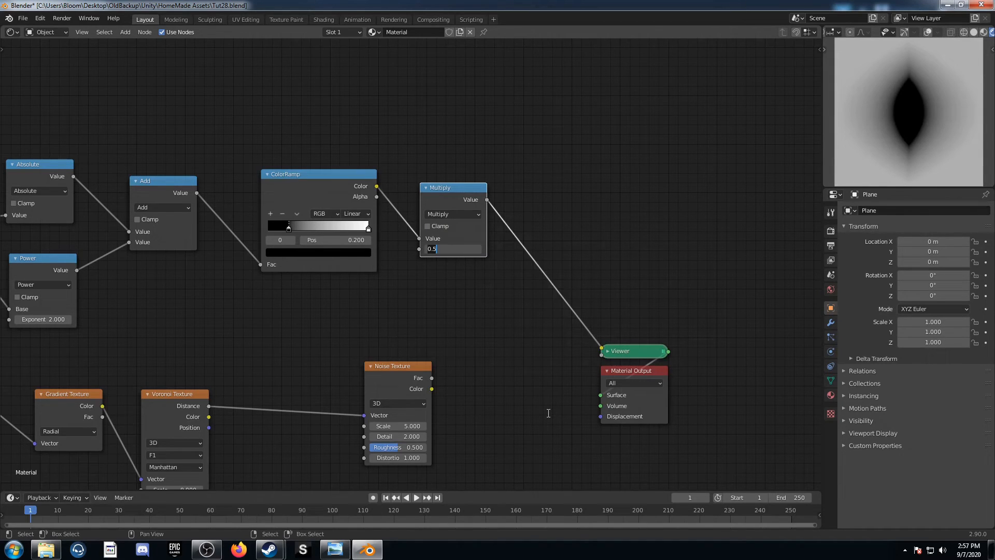
pyautogui.write('2.2')
pyautogui.press('Return')
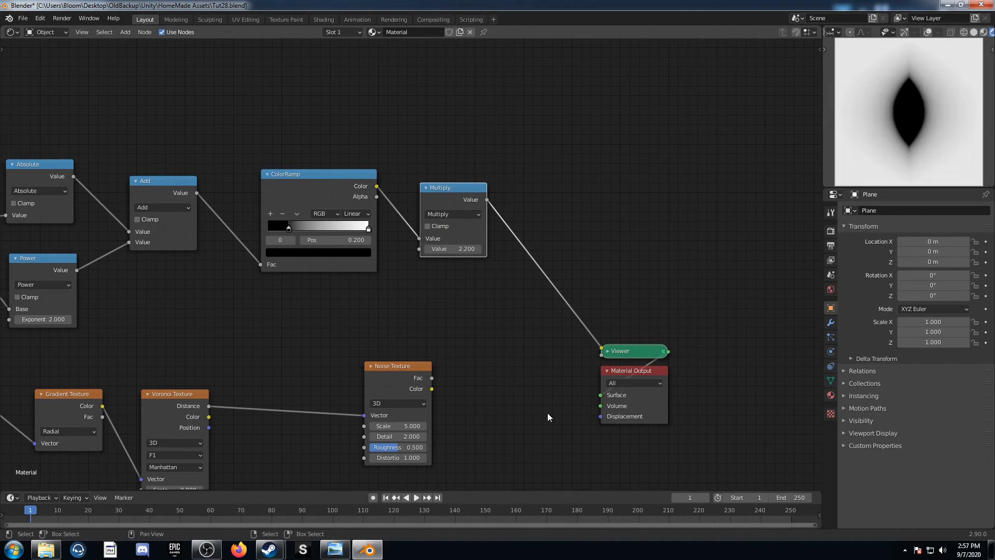
# Connect the Multiply output to the Noise Texture's Scale and preview the Noise Texture through the Viewer
pyautogui.moveTo(624, 379); pyautogui.dragTo(587, 364, button='middle')
pyautogui.moveTo(450, 186); pyautogui.dragTo(328, 412)
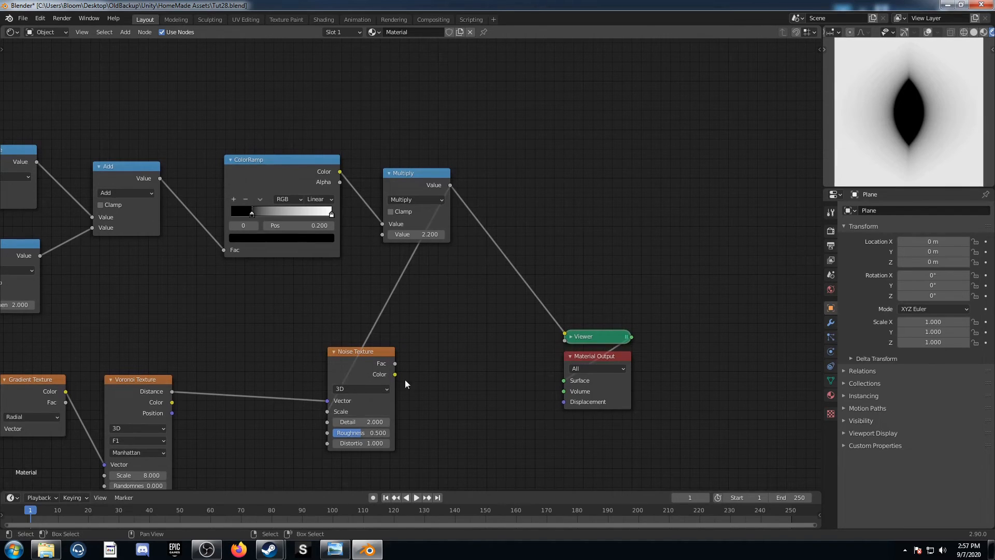
pyautogui.keyDown('ctrl'); pyautogui.keyDown('shift'); pyautogui.click(381, 357); pyautogui.keyUp('shift'); pyautogui.keyUp('ctrl')
# Insert a MixRGB node between the Noise Texture and the Viewer and chain a duplicate of it right behind
pyautogui.hotkey('shift', 'a')
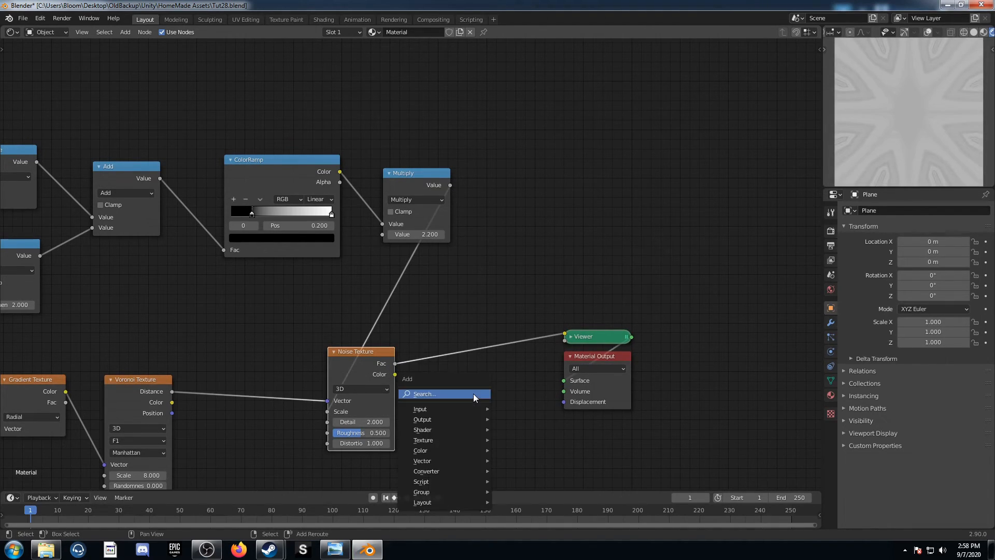
pyautogui.write('mix')
pyautogui.press('Down')
pyautogui.press('Return')
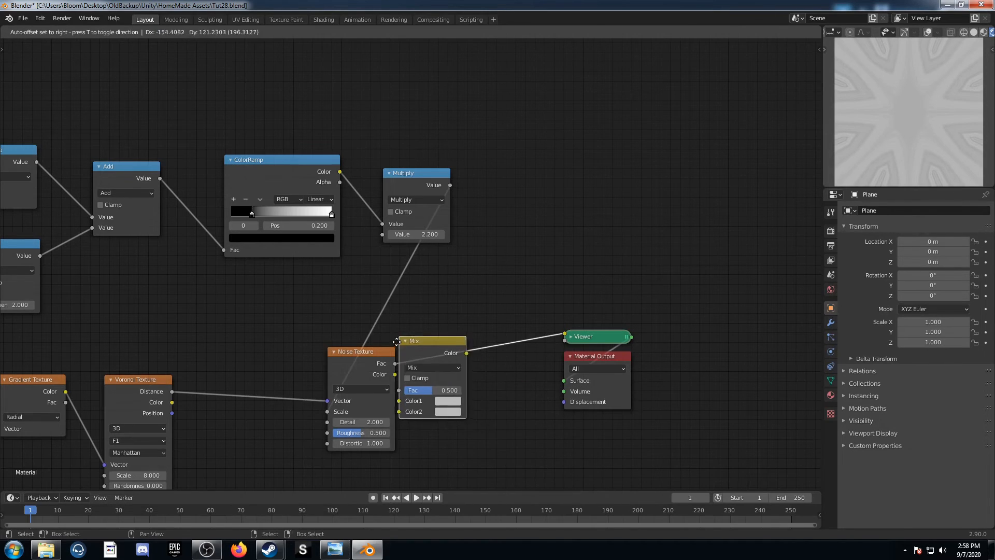
pyautogui.click(490, 340)
pyautogui.hotkey('shift', 'd')
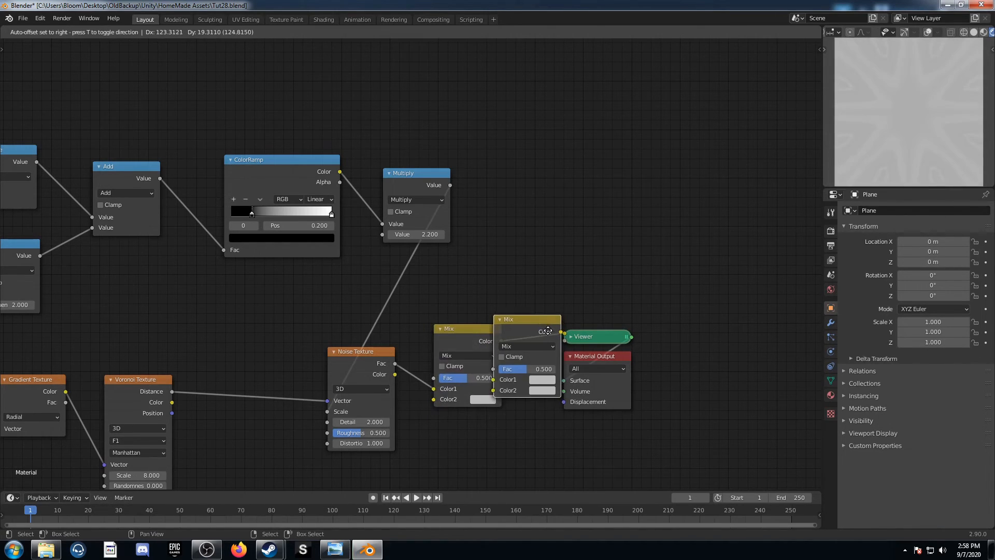
pyautogui.click(542, 324)
# Set the first Mix node's blending mode to Color Burn and make its Color2 black
pyautogui.click(468, 357)
pyautogui.click(474, 331)
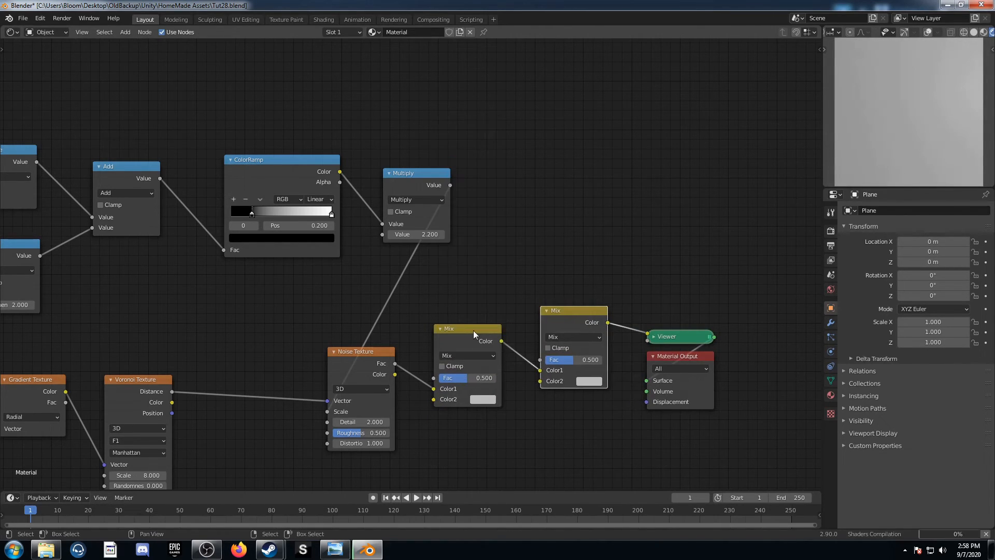
pyautogui.click(470, 357)
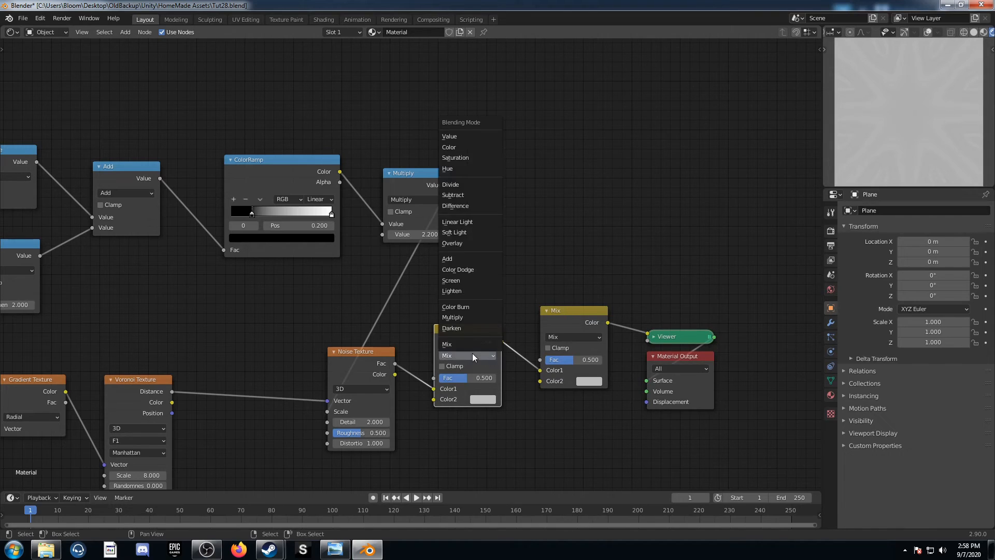
pyautogui.click(472, 307)
pyautogui.click(483, 399)
pyautogui.scroll(-10, 511, 309)
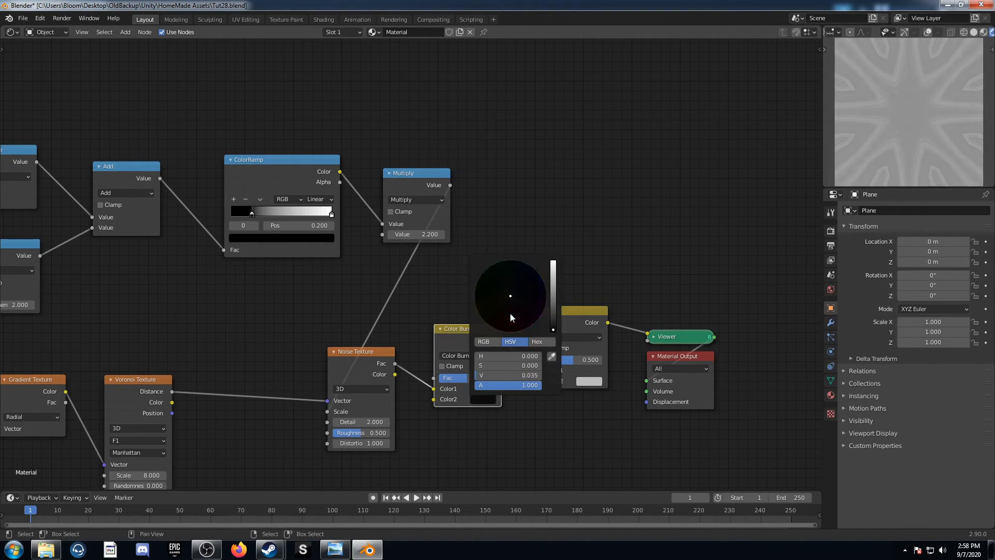
# Set the second Mix node's blending mode to Color Dodge and make its Color2 white
pyautogui.click(587, 337)
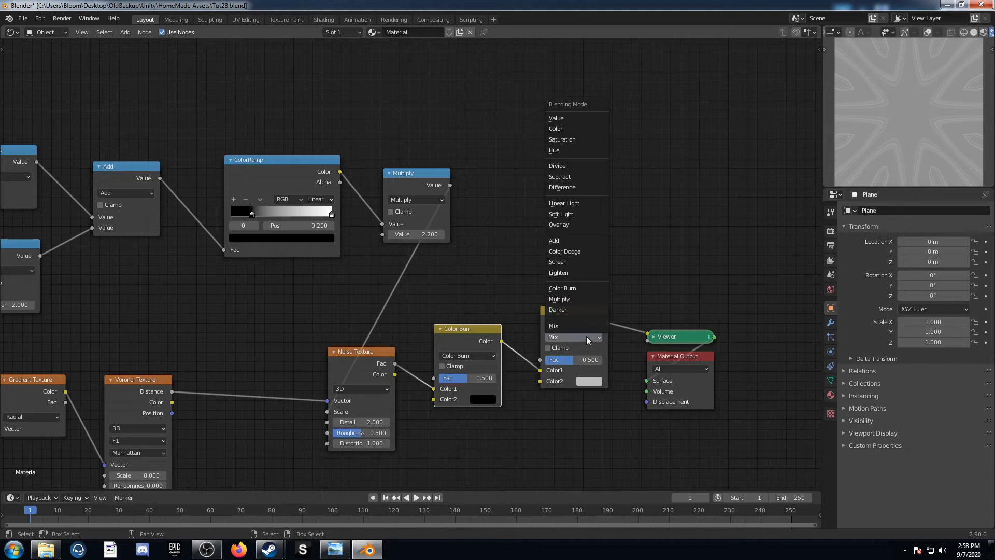
pyautogui.click(593, 253)
pyautogui.click(595, 381)
pyautogui.scroll(3, 621, 268)
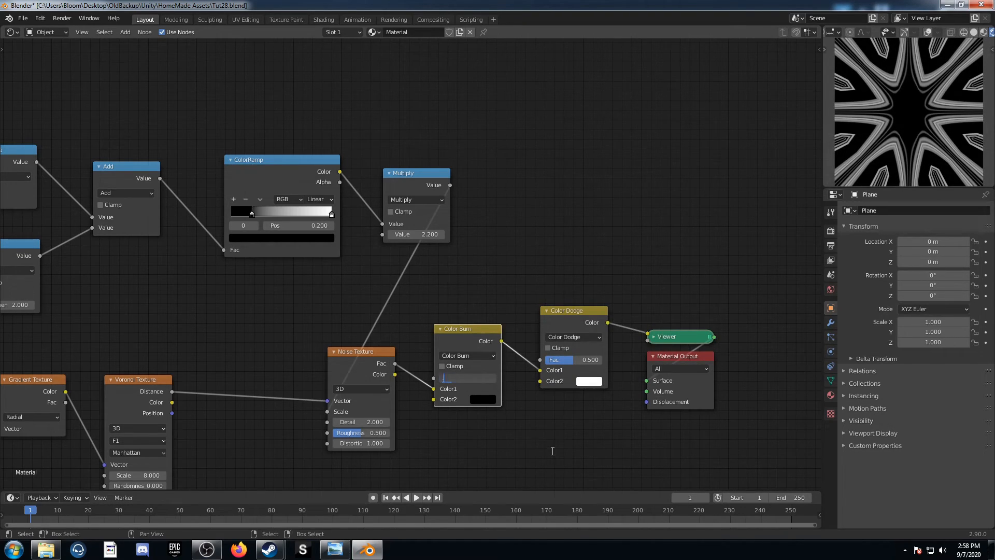
# Set the Color Burn node's Fac to 0.48 and the Color Dodge node's Fac to 1
pyautogui.press('Return')
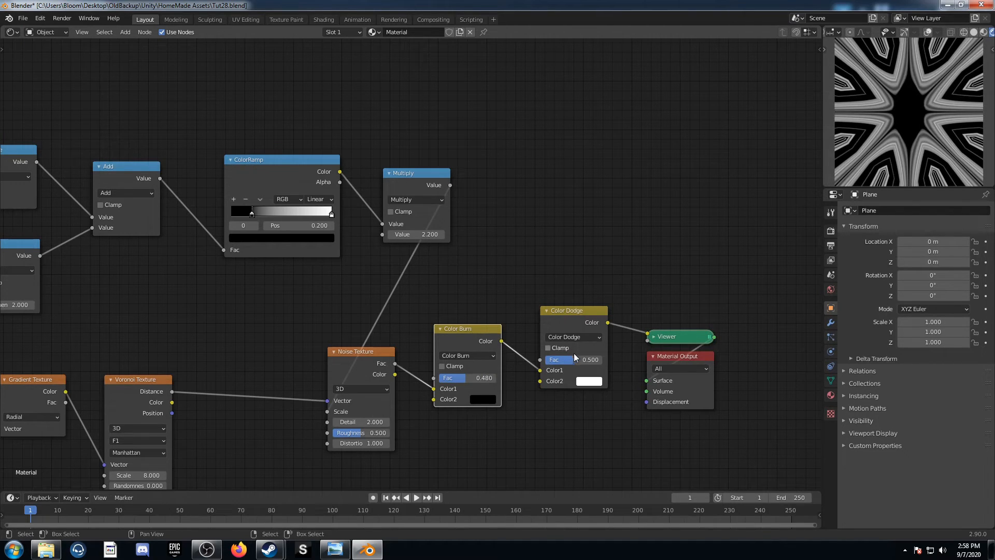
pyautogui.moveTo(574, 360); pyautogui.dragTo(603, 360)
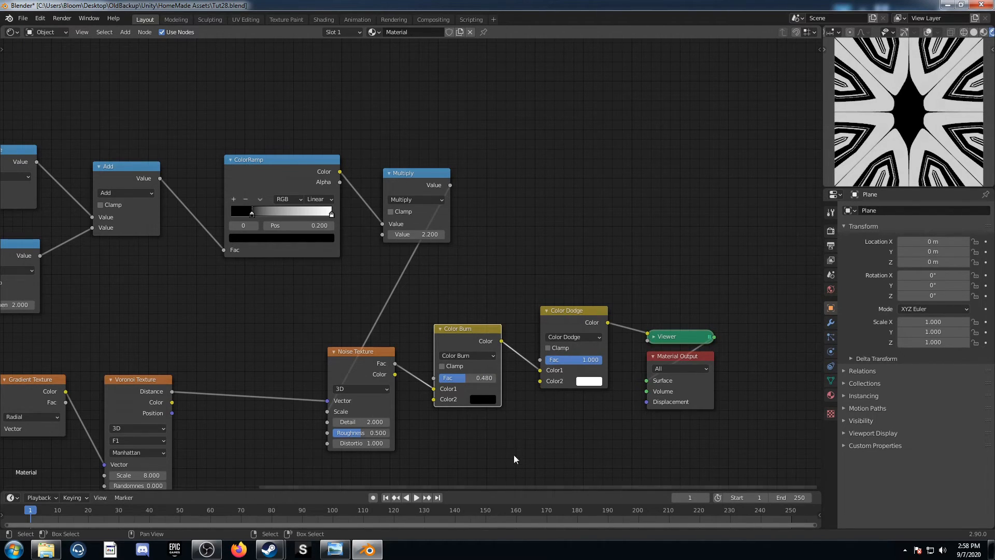
pyautogui.scroll(-2, 516, 449)
pyautogui.moveTo(493, 415); pyautogui.dragTo(521, 400, button='middle')
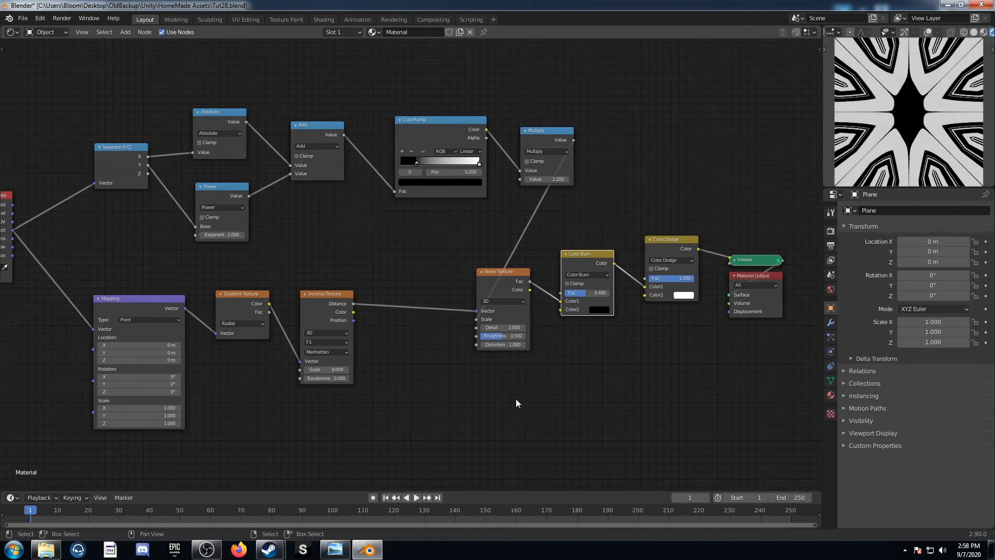
# Check the pattern 15 reference in Windows Photo Viewer and add a Noise Texture node to the emptied material in Blender
pyautogui.hotkey('alt', 'Tab')
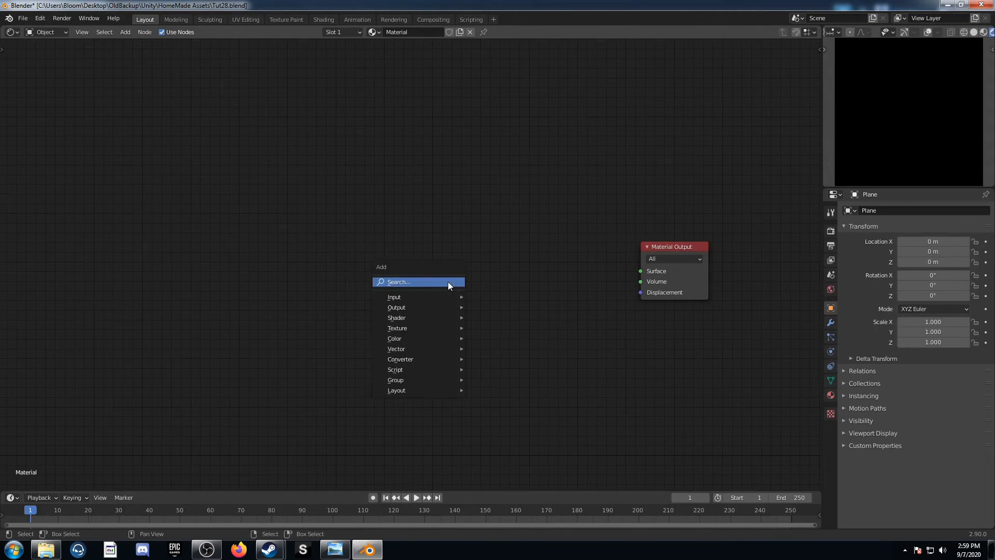
pyautogui.write('noise')
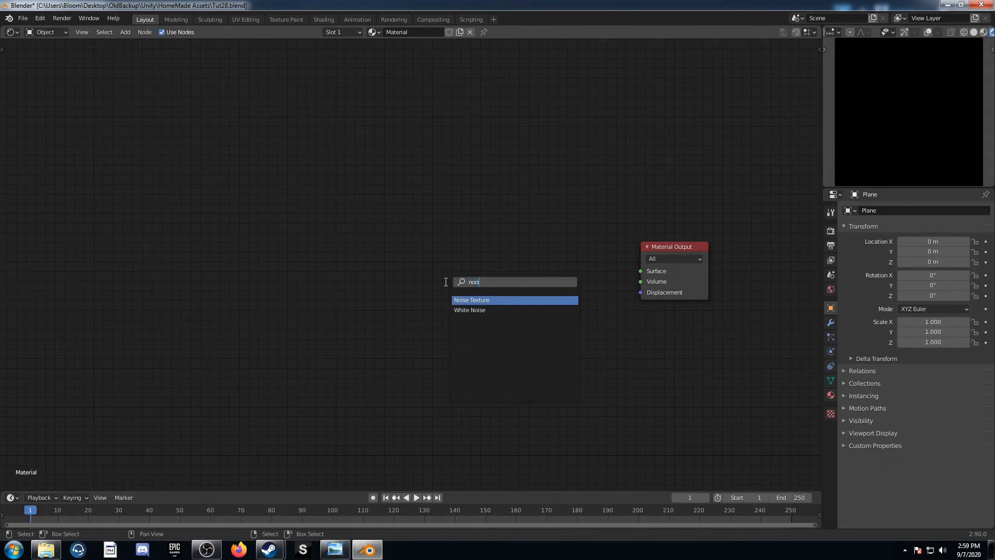
pyautogui.press('Return')
pyautogui.click(457, 257)
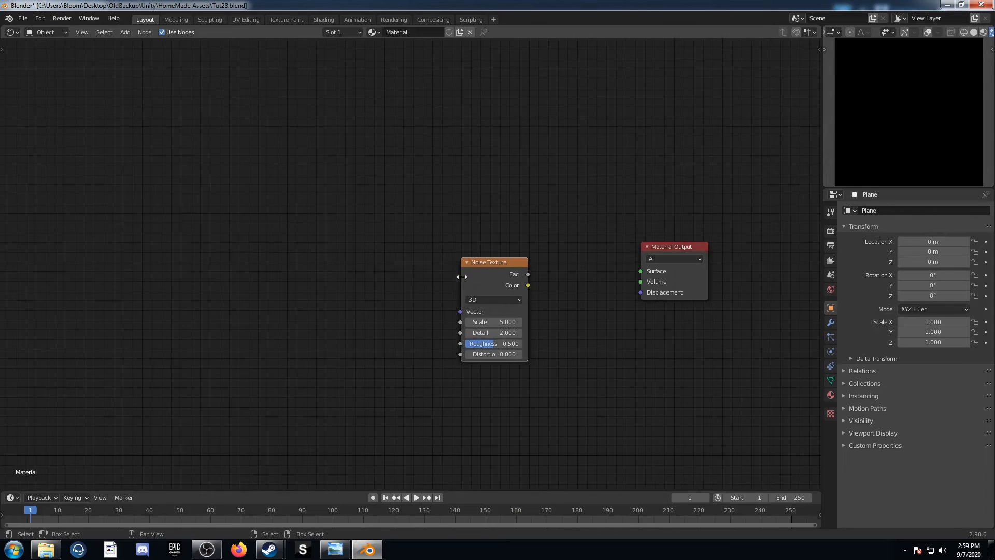
# Set the Noise Texture's Detail to 0.1, Roughness to 1 and Distortion to 1
pyautogui.click(492, 332)
pyautogui.press('Tab')
pyautogui.write('1')
pyautogui.press('Tab')
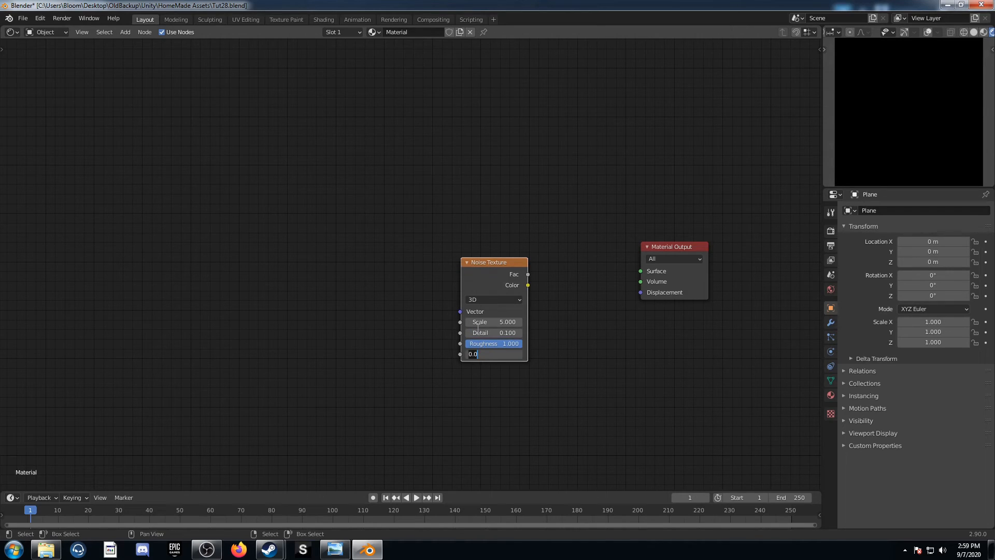
pyautogui.press('Return')
# Preview the Noise Texture through a Viewer and move the node further away from the Material Output
pyautogui.moveTo(513, 311); pyautogui.dragTo(456, 300, button='middle')
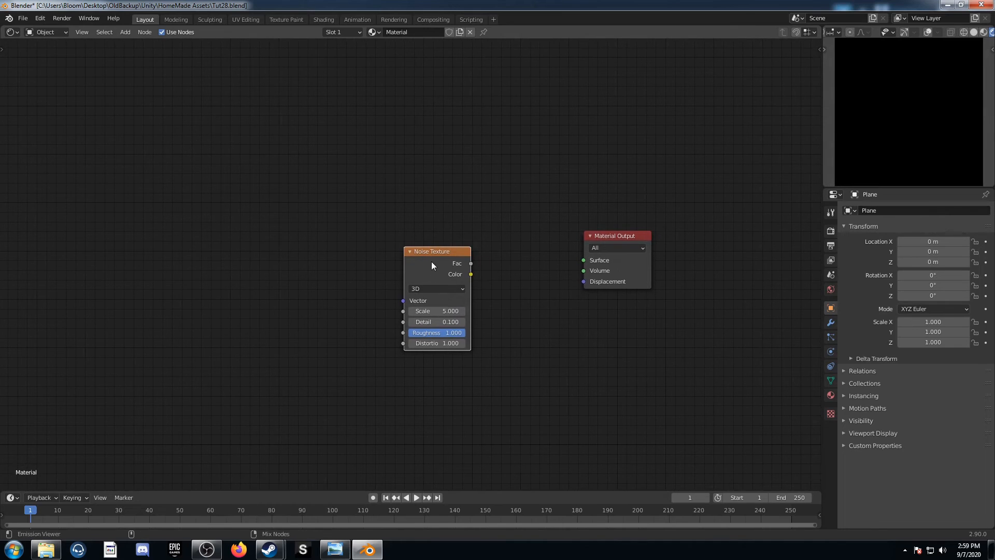
pyautogui.keyDown('ctrl'); pyautogui.keyDown('shift'); pyautogui.click(431, 261); pyautogui.keyUp('shift'); pyautogui.keyUp('ctrl')
pyautogui.moveTo(437, 256); pyautogui.dragTo(286, 223)
# Insert a MixRGB node between the Noise Texture and the Viewer and add a duplicate of it after it
pyautogui.hotkey('shift', 'a')
pyautogui.click(389, 258)
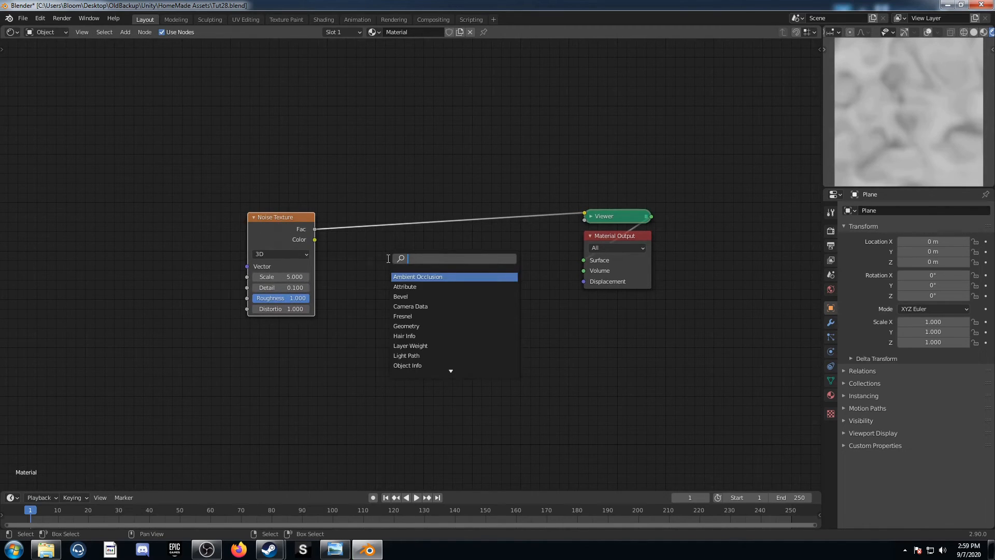
pyautogui.write('mixr')
pyautogui.press('Return')
pyautogui.click(355, 165)
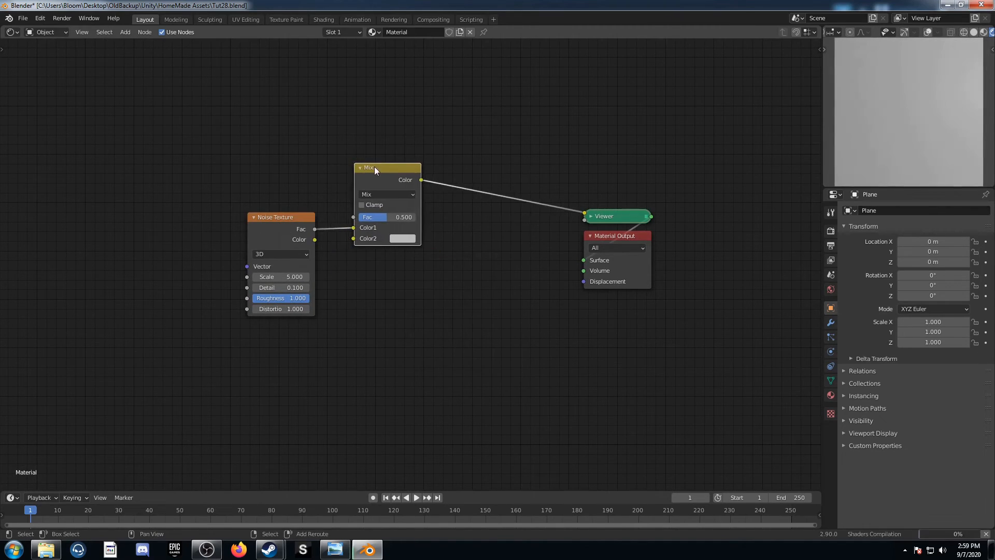
pyautogui.hotkey('shift', 'd')
# Switch the first Mix node to Color Burn with a black Color2
pyautogui.click(384, 197)
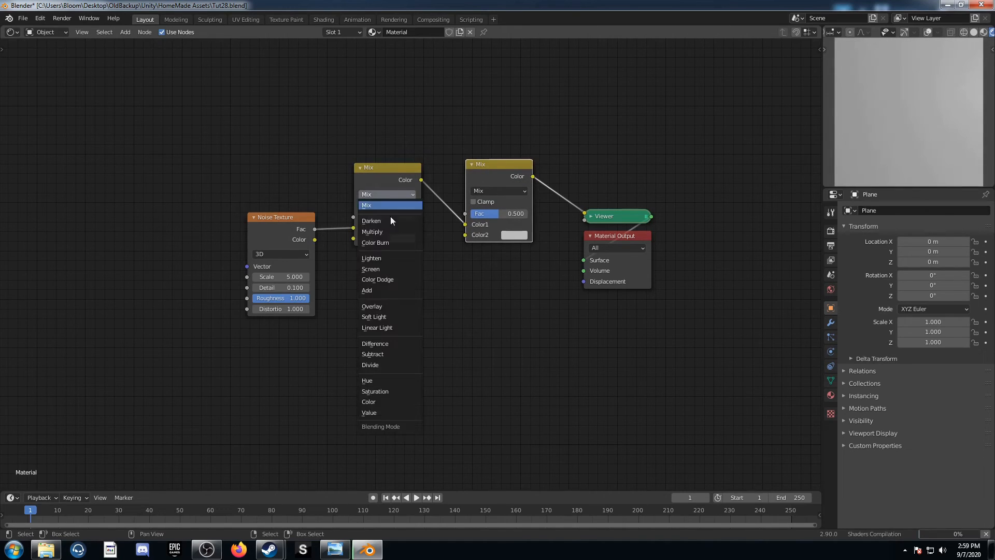
pyautogui.click(400, 243)
pyautogui.click(400, 239)
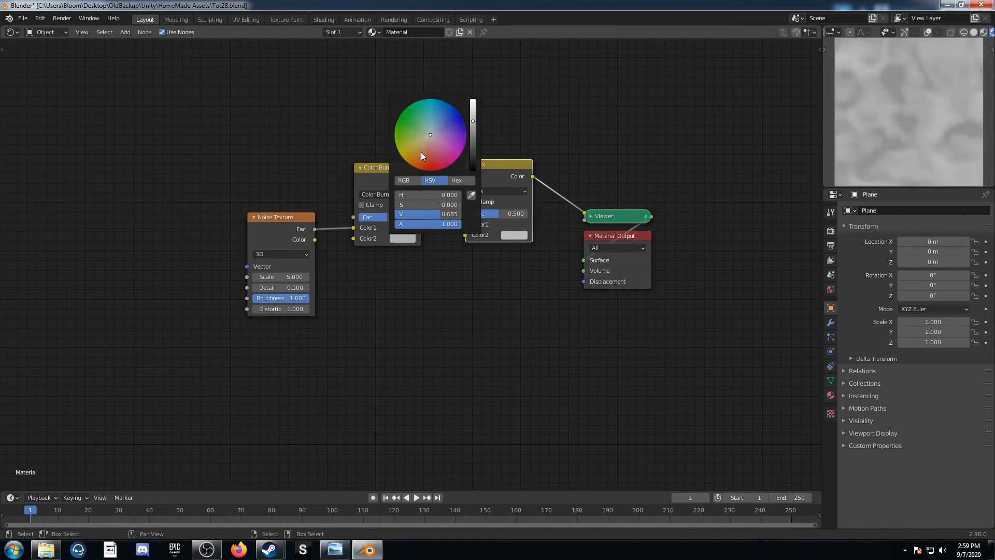
pyautogui.scroll(-8, 421, 151)
# Switch the second Mix node to Color Dodge with a white Color2
pyautogui.click(510, 195)
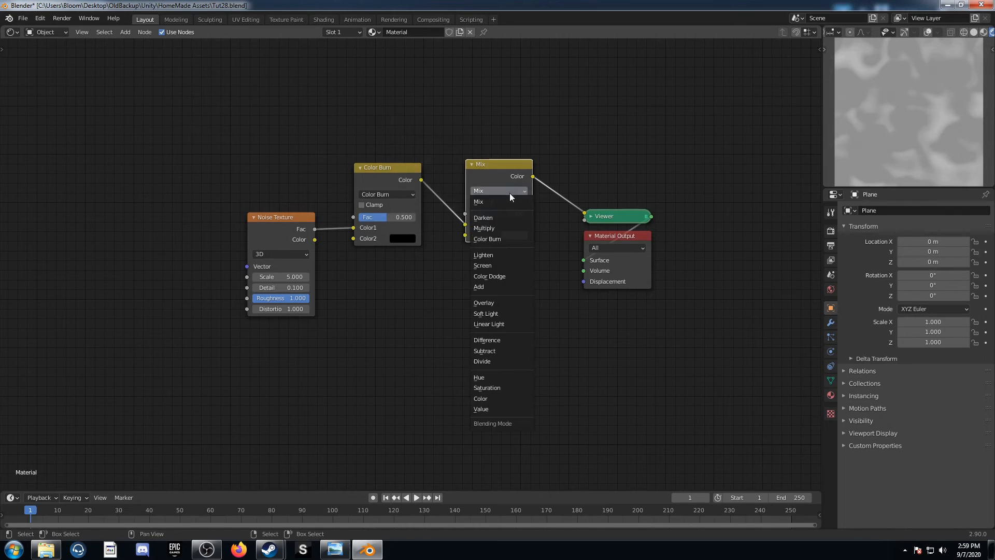
pyautogui.click(509, 277)
pyautogui.click(519, 236)
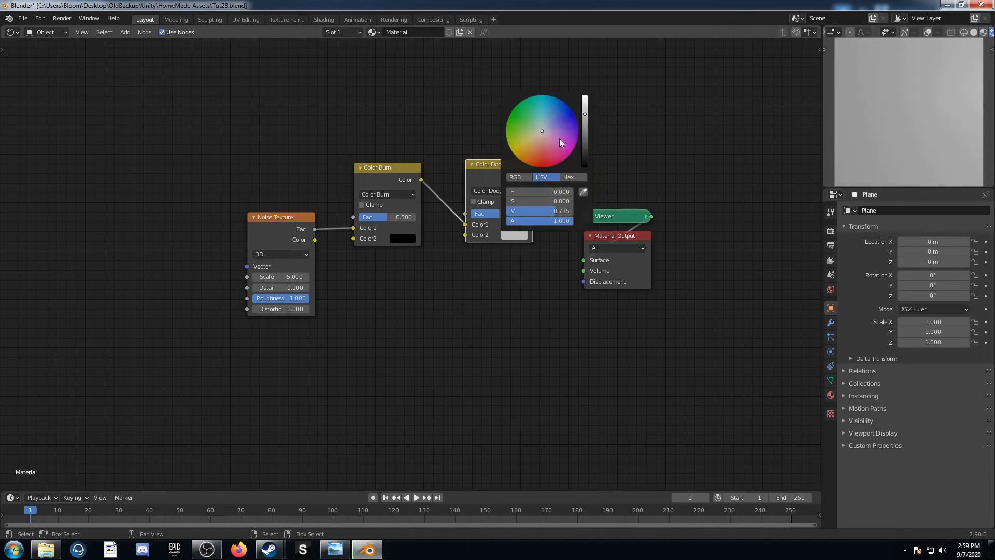
pyautogui.scroll(3, 551, 145)
# Set the Color Burn node's Fac to 0.475 and the Color Dodge node's Fac to 1
pyautogui.click(387, 217)
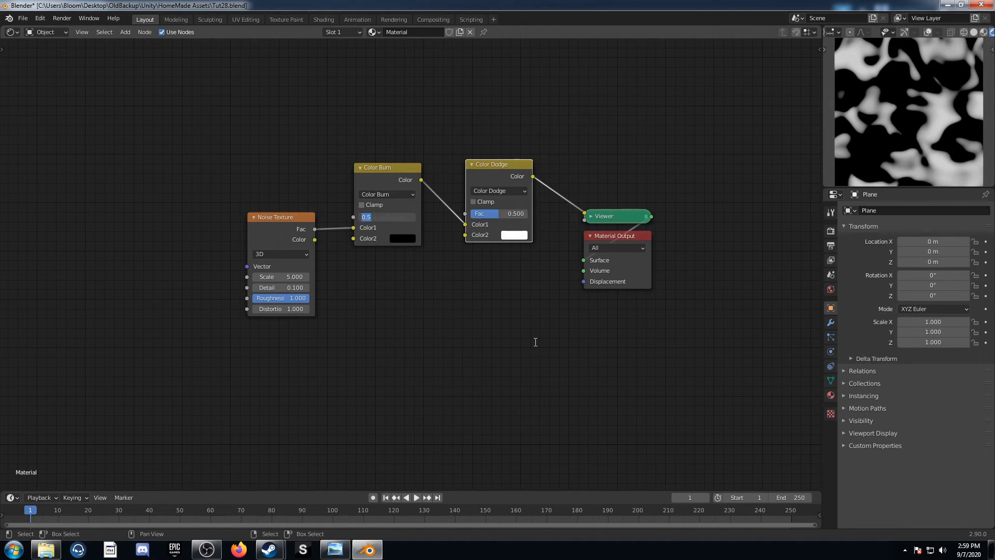
pyautogui.write('.475')
pyautogui.press('Return')
pyautogui.moveTo(491, 214); pyautogui.dragTo(534, 214)
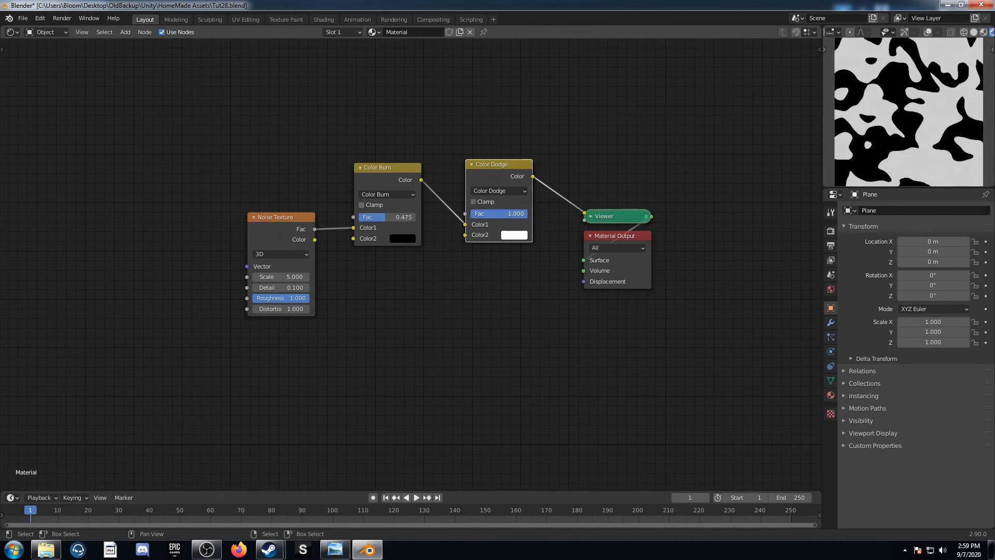
# Move the Noise Texture slightly away from Color Burn and add Texture Coordinate and Mapping nodes feeding its Vector input
pyautogui.moveTo(239, 319); pyautogui.dragTo(297, 330, button='middle')
pyautogui.scroll(-4, 358, 310)
pyautogui.moveTo(369, 304); pyautogui.dragTo(472, 319, button='middle')
pyautogui.moveTo(466, 254); pyautogui.dragTo(444, 242)
pyautogui.moveTo(486, 290); pyautogui.dragTo(539, 253, button='middle')
pyautogui.scroll(4, 514, 266)
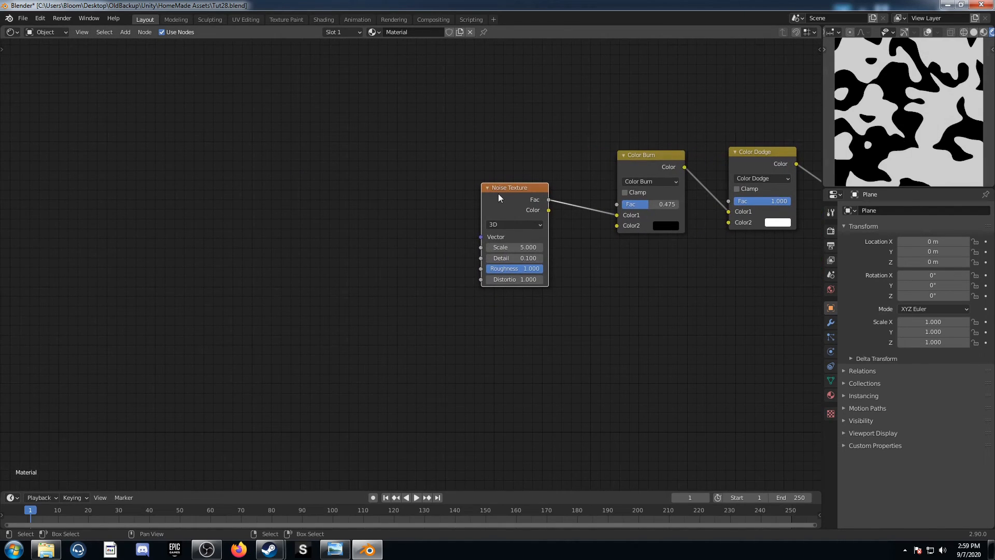
pyautogui.hotkey('ctrl', 't')
pyautogui.moveTo(429, 261); pyautogui.dragTo(476, 228, button='middle')
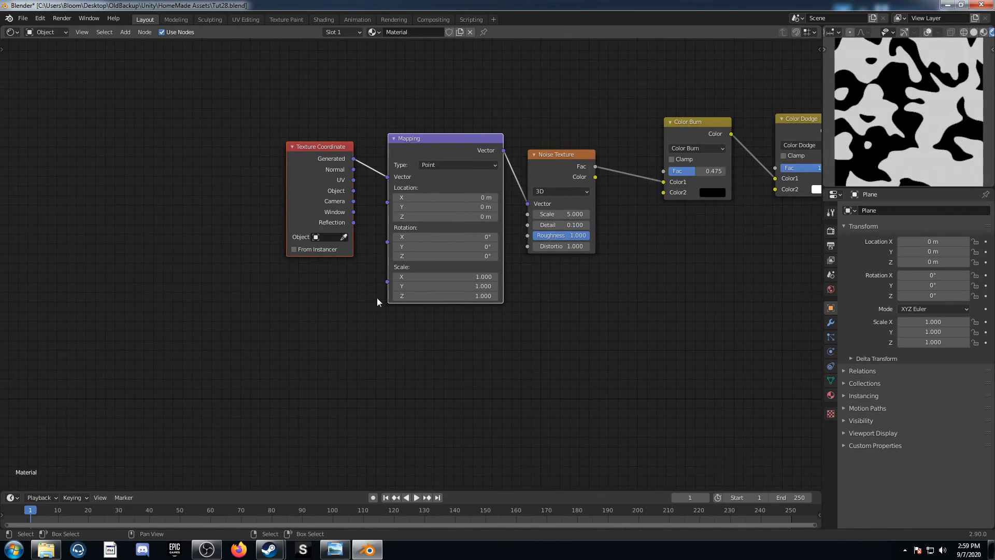
# Move the Texture Coordinate and Mapping nodes well ahead of the Noise Texture and connect the Object output to Mapping's Vector
pyautogui.moveTo(377, 302); pyautogui.dragTo(412, 314, button='middle')
pyautogui.moveTo(361, 162); pyautogui.dragTo(144, 189)
pyautogui.moveTo(239, 236); pyautogui.dragTo(425, 264, button='middle')
pyautogui.scroll(-4, 372, 233)
pyautogui.moveTo(385, 262); pyautogui.dragTo(410, 252)
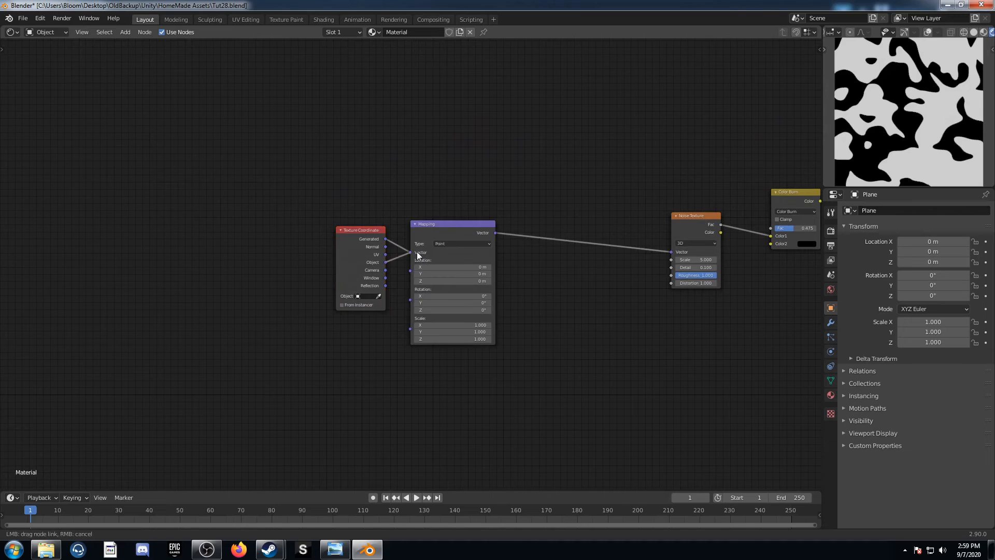
pyautogui.scroll(2, 462, 311)
pyautogui.moveTo(473, 281); pyautogui.dragTo(401, 239, button='middle')
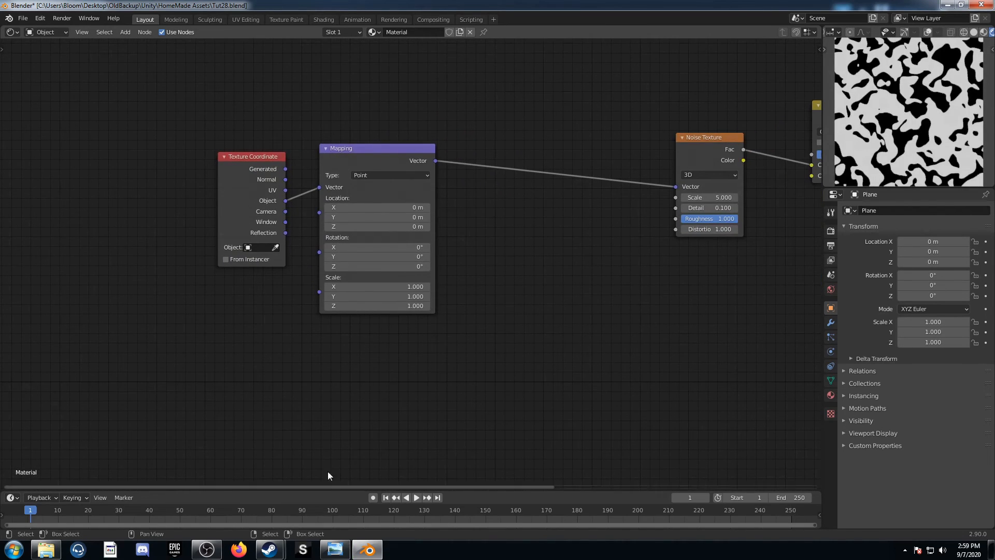
# Insert a Voronoi Texture node between Mapping and Noise Texture, with Distance feeding the noise Vector input
pyautogui.hotkey('shift', 'a')
pyautogui.click(521, 313)
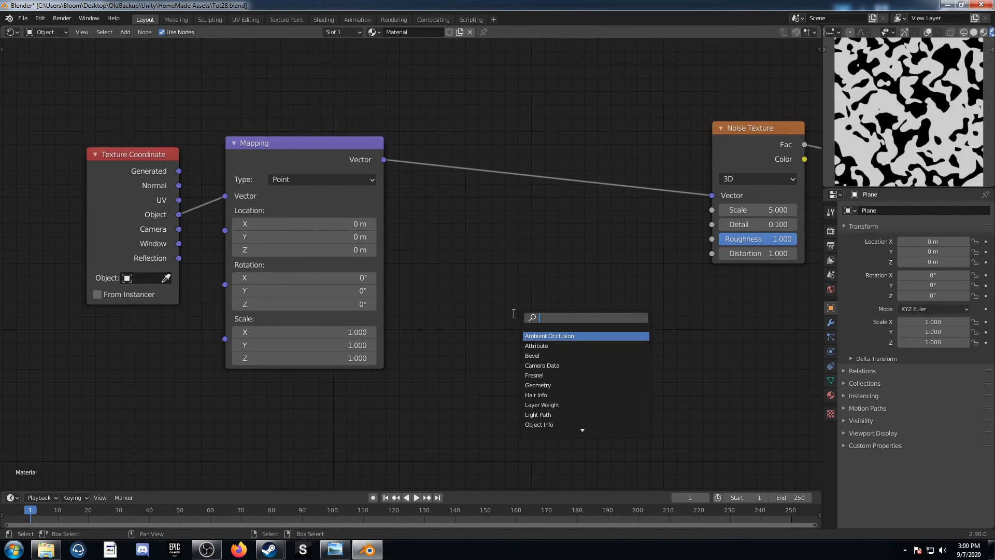
pyautogui.write('voro')
pyautogui.press('Return')
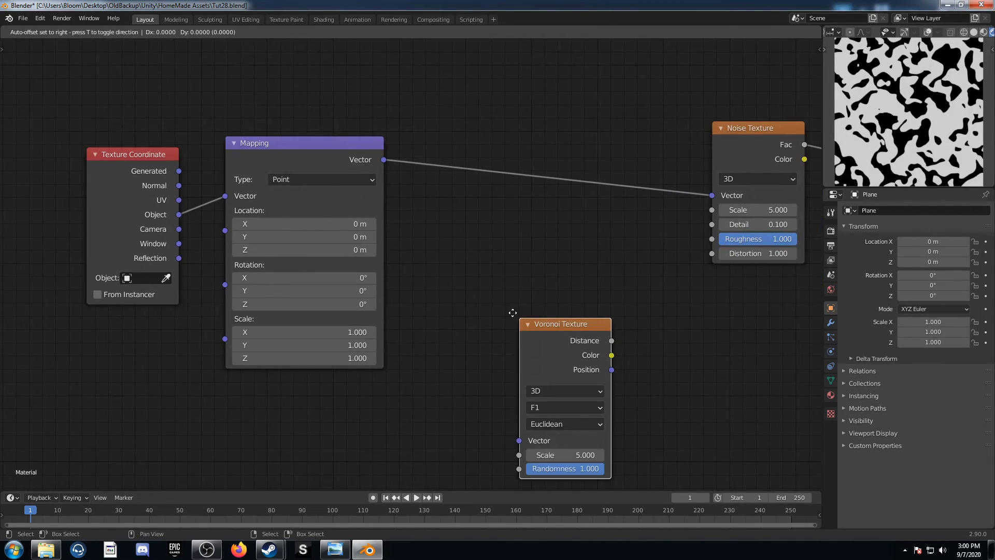
pyautogui.click(496, 138)
pyautogui.moveTo(595, 167); pyautogui.dragTo(712, 195)
pyautogui.moveTo(473, 339); pyautogui.dragTo(471, 337, button='middle')
pyautogui.scroll(1, 472, 341)
pyautogui.moveTo(532, 321); pyautogui.dragTo(375, 357, button='middle')
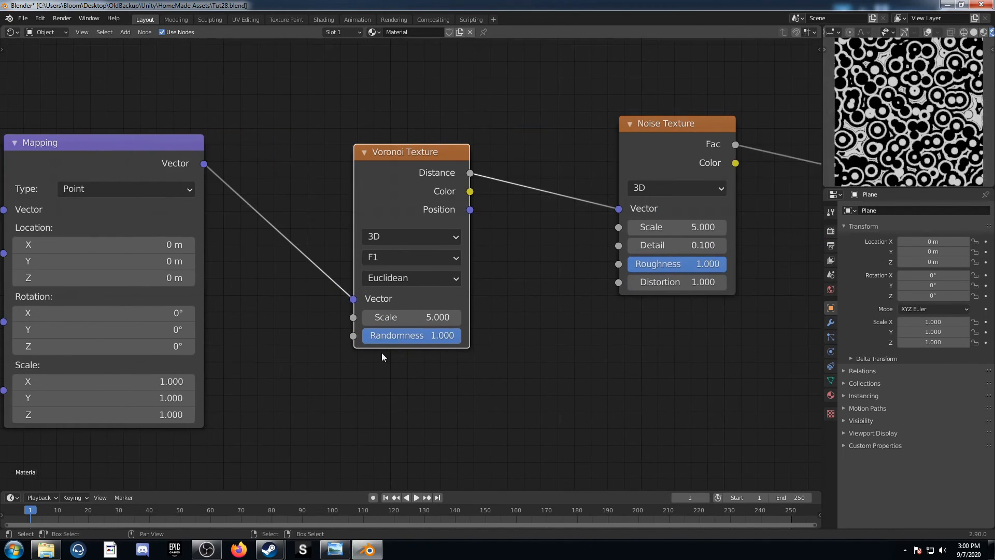
# Set the Voronoi Texture to Manhattan distance with Scale 10 and Randomness 0
pyautogui.click(417, 276)
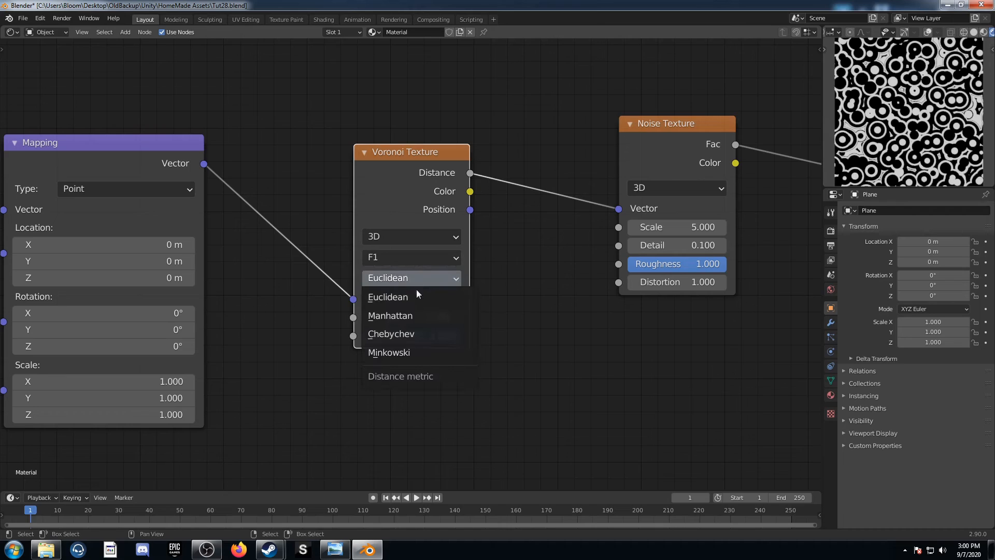
pyautogui.click(409, 317)
pyautogui.click(415, 317)
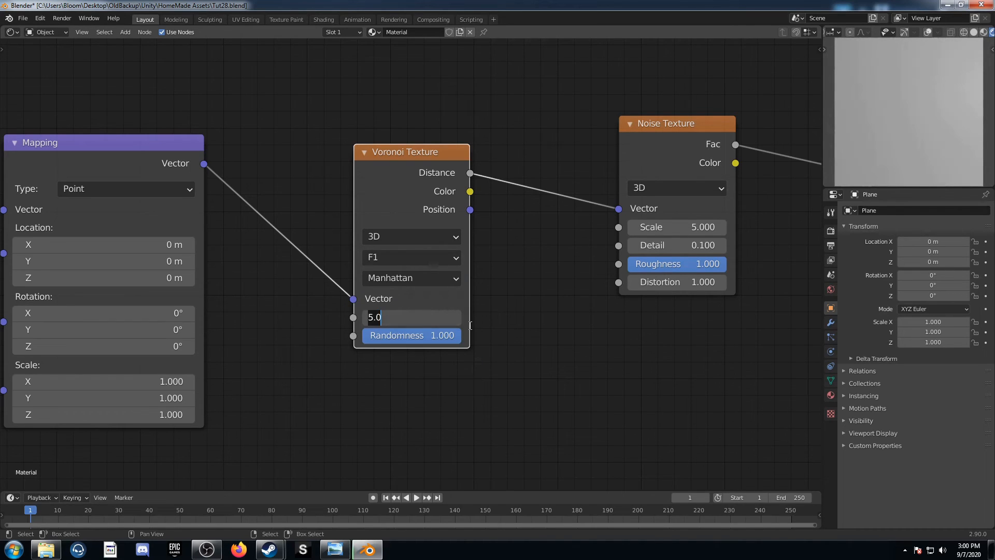
pyautogui.write('10')
pyautogui.press('Tab')
pyautogui.write('0')
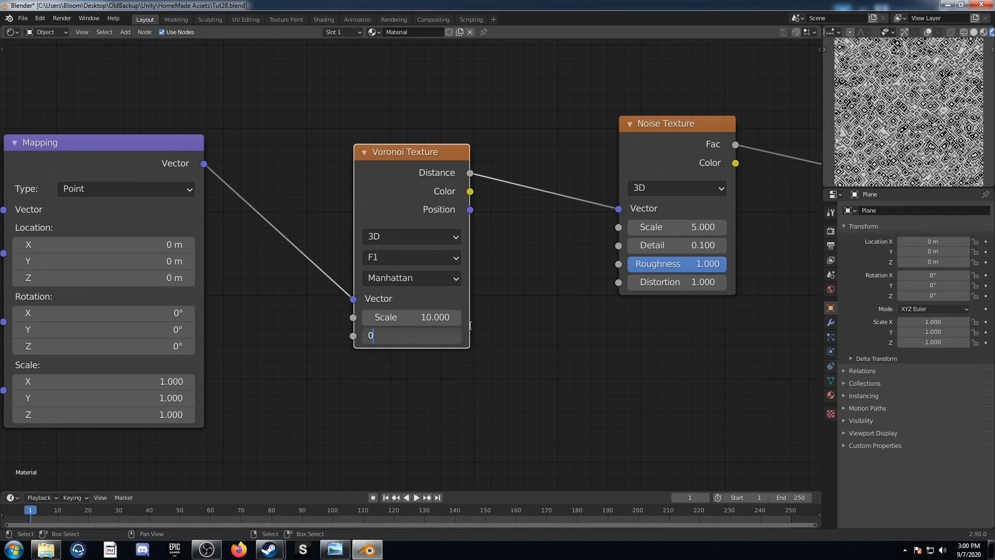
pyautogui.press('Return')
# Insert a Gradient Texture between Mapping and Voronoi Texture and set its type to Radial
pyautogui.scroll(-2, 394, 332)
pyautogui.moveTo(214, 248)
pyautogui.mouseDown(button='middle')
pyautogui.moveTo(260, 268)
pyautogui.moveTo(210, 293)
pyautogui.mouseUp(button='middle')
pyautogui.scroll(-1, 277, 283)
pyautogui.hotkey('shift', 'a')
pyautogui.write('gra')
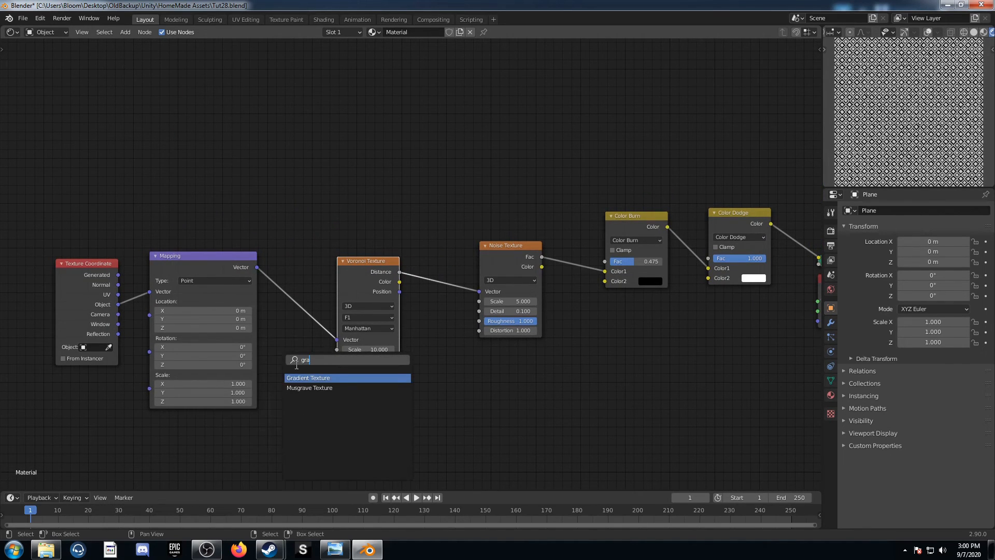
pyautogui.press('Return')
pyautogui.click(312, 307)
pyautogui.click(315, 310)
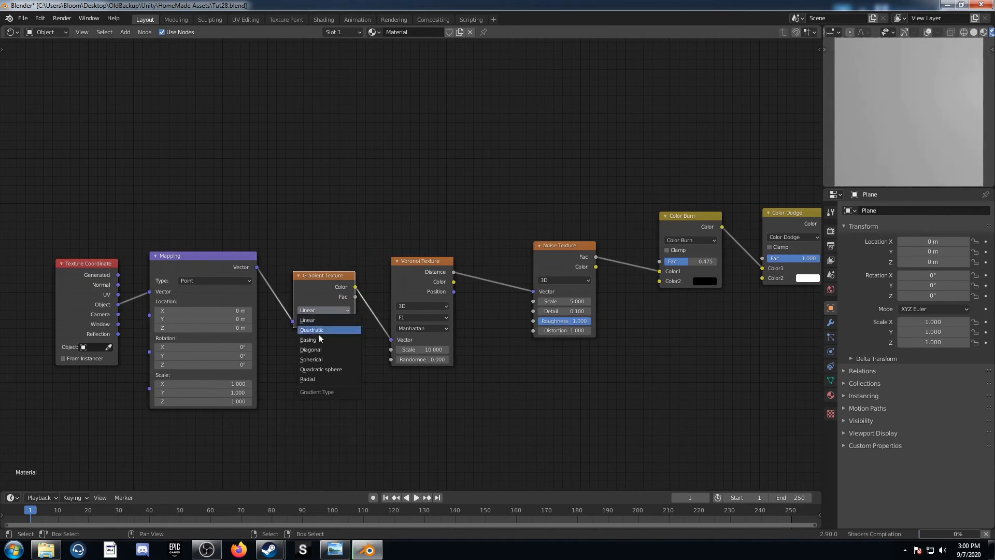
pyautogui.click(320, 379)
# Move Texture Coordinate further ahead of Mapping and feed its Object output into a new Separate XYZ node above
pyautogui.moveTo(90, 265); pyautogui.dragTo(296, 316, button='middle')
pyautogui.moveTo(295, 316); pyautogui.dragTo(228, 212)
pyautogui.hotkey('shift', 'a')
pyautogui.write('se')
pyautogui.press('Down')
pyautogui.press('Down')
pyautogui.press('Down')
pyautogui.press('Down')
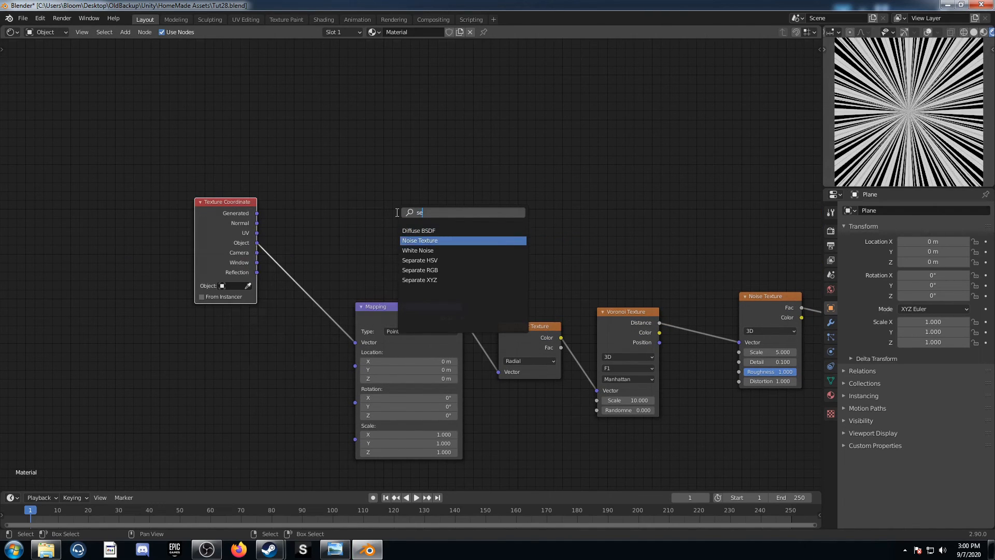
pyautogui.press('Down')
pyautogui.press('Return')
pyautogui.click(338, 140)
pyautogui.moveTo(261, 242); pyautogui.dragTo(337, 197)
pyautogui.scroll(2, 371, 202)
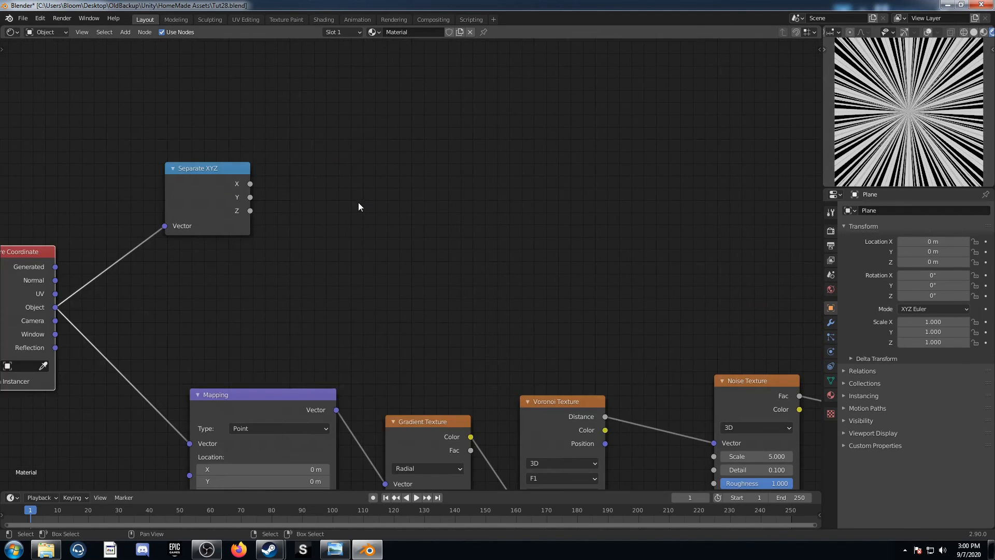
# Add a Math node beyond Separate XYZ and set its operation to Absolute
pyautogui.hotkey('shift', 'a')
pyautogui.click(359, 202)
pyautogui.write('mat')
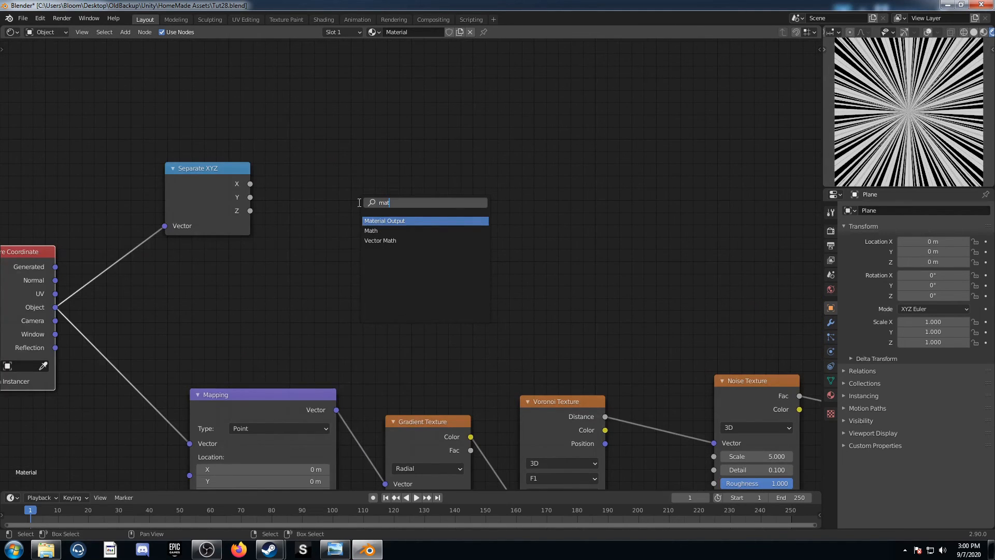
pyautogui.write('h')
pyautogui.press('Return')
pyautogui.click(341, 94)
pyautogui.click(381, 134)
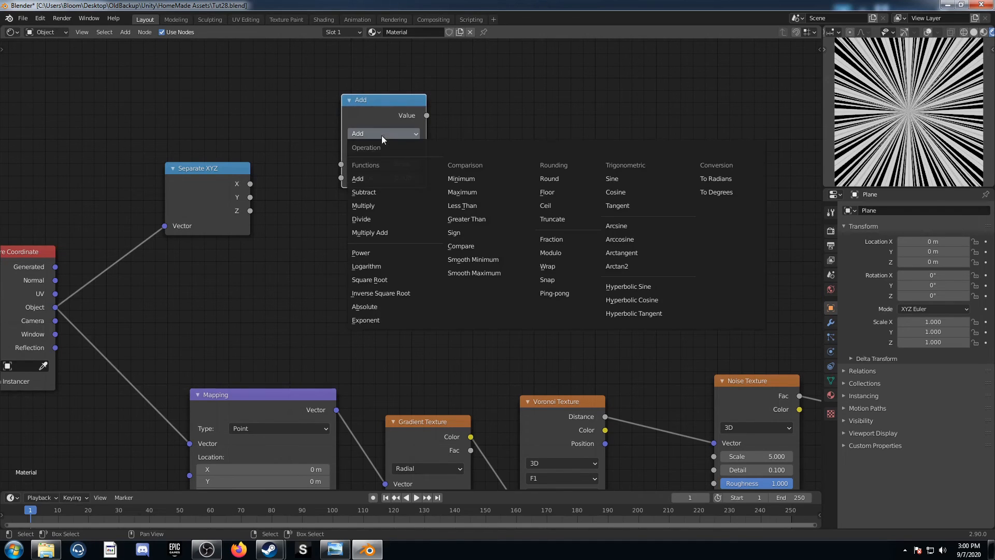
pyautogui.click(384, 306)
# Duplicate Absolute as a Power node with Exponent 4, then connect X to Absolute and Y to Power's Base
pyautogui.hotkey('shift', 'd')
pyautogui.click(371, 219)
pyautogui.click(382, 235)
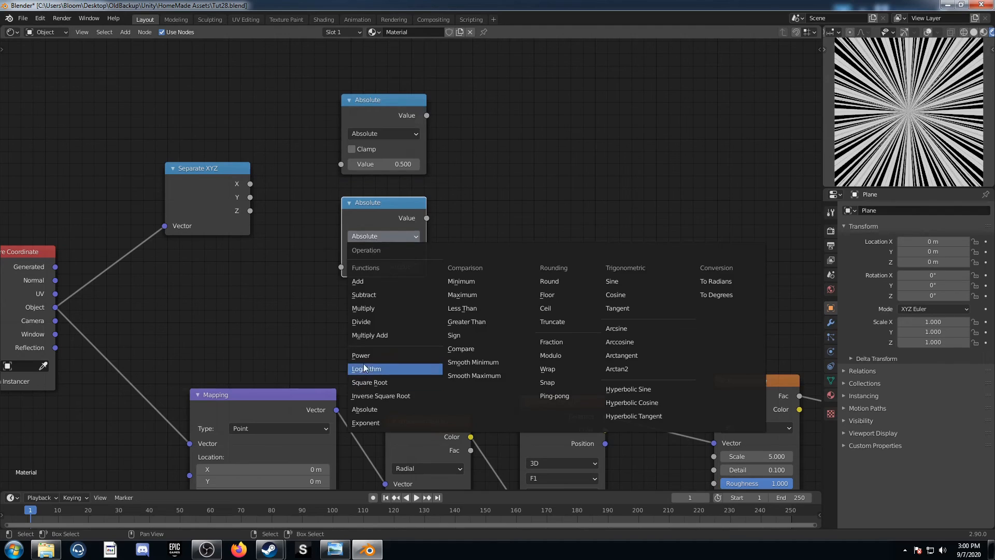
pyautogui.click(365, 357)
pyautogui.click(382, 279)
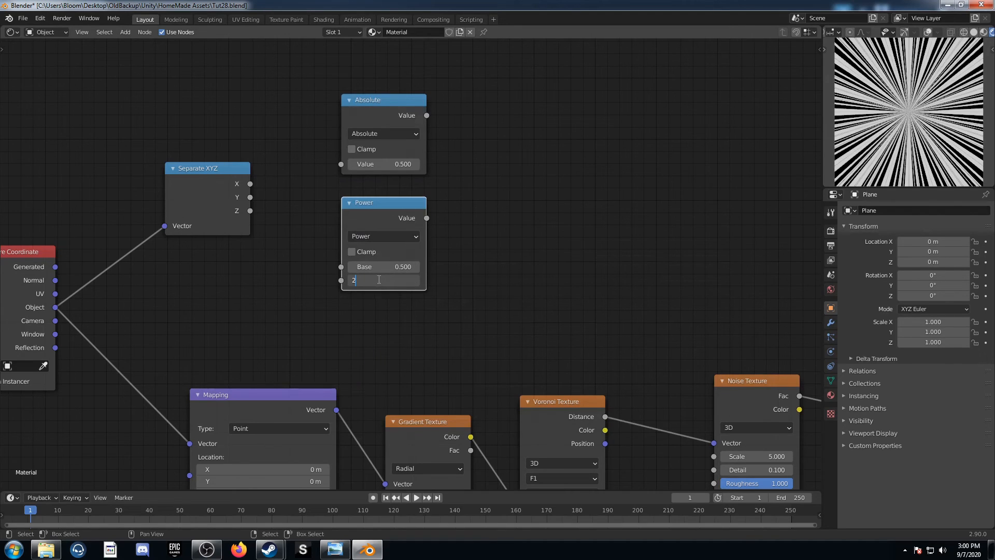
pyautogui.write('4')
pyautogui.press('Return')
pyautogui.moveTo(248, 184); pyautogui.dragTo(343, 163)
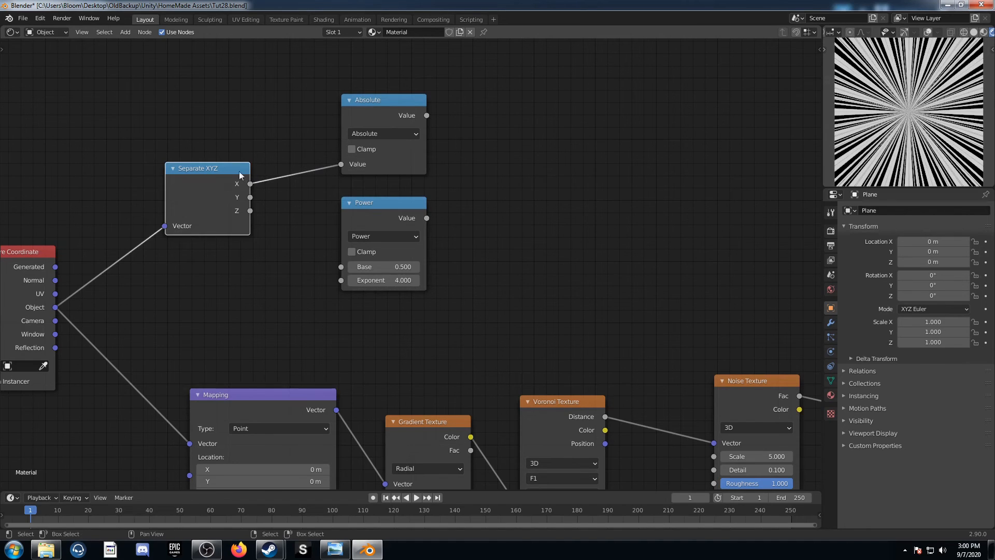
pyautogui.moveTo(250, 197); pyautogui.dragTo(341, 267)
# Duplicate the Absolute node as an Add node and connect the Absolute and Power values to its two inputs
pyautogui.click(383, 108)
pyautogui.hotkey('shift', 'd')
pyautogui.click(544, 116)
pyautogui.click(539, 141)
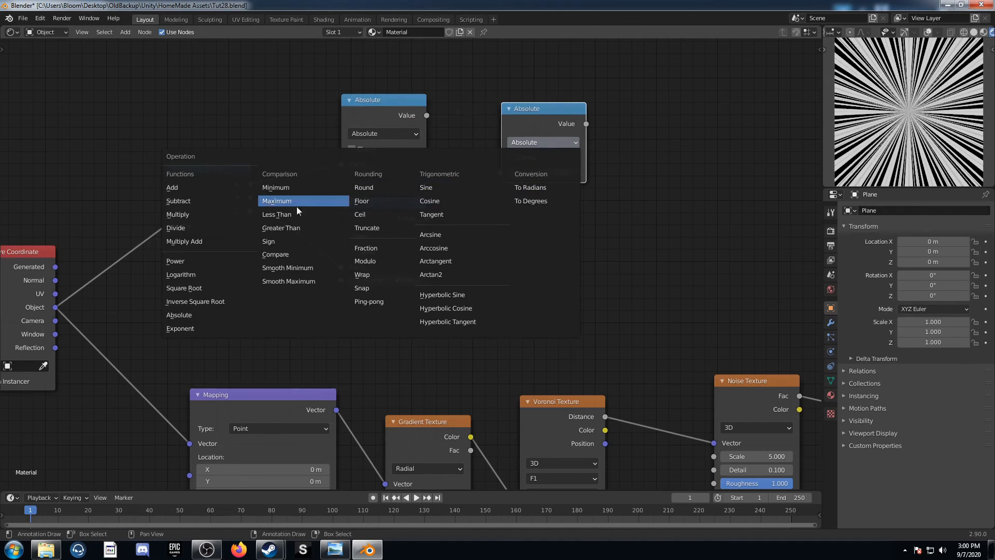
pyautogui.click(216, 188)
pyautogui.moveTo(427, 116); pyautogui.dragTo(500, 172)
pyautogui.moveTo(426, 217); pyautogui.dragTo(501, 186)
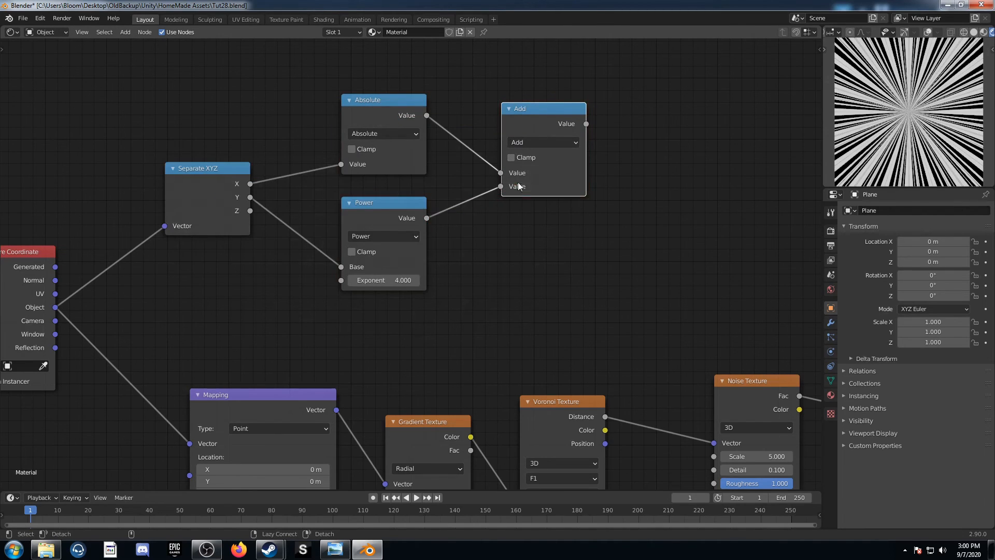
# Preview the math Add node and insert a ColorRamp after it with the black stop at position 0.05
pyautogui.moveTo(545, 167); pyautogui.dragTo(361, 210, button='middle')
pyautogui.keyDown('ctrl'); pyautogui.keyDown('shift'); pyautogui.click(362, 210); pyautogui.keyUp('shift'); pyautogui.keyUp('ctrl')
pyautogui.moveTo(477, 240); pyautogui.dragTo(277, 206, button='middle')
pyautogui.hotkey('shift', 'a')
pyautogui.write('color')
pyautogui.press('Return')
pyautogui.click(279, 141)
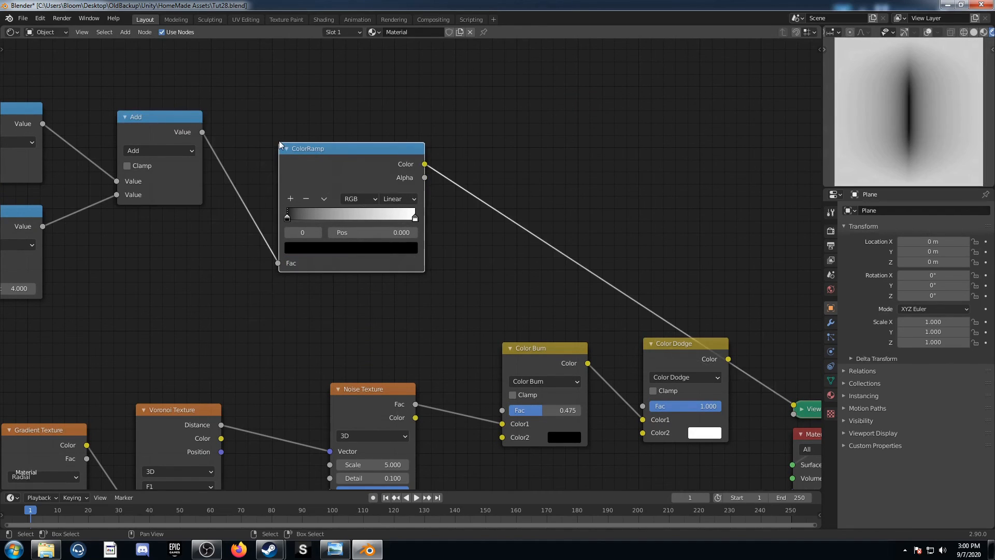
pyautogui.click(358, 231)
pyautogui.write('.05')
pyautogui.press('Return')
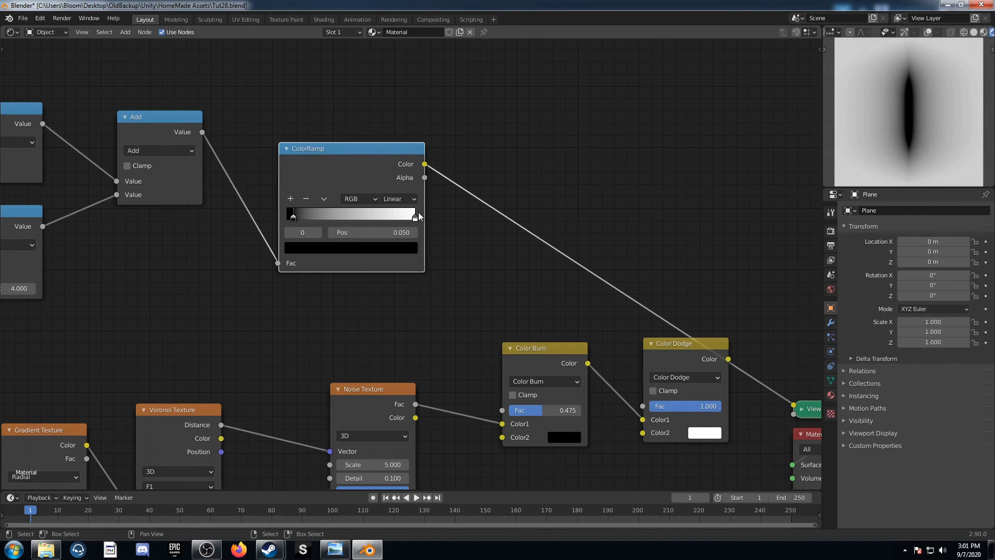
# Insert a Math node between ColorRamp and Viewer, set to Multiply with a value of 1.5
pyautogui.moveTo(427, 225); pyautogui.dragTo(266, 192, button='middle')
pyautogui.hotkey('shift', 'a')
pyautogui.click(313, 186)
pyautogui.write('math')
pyautogui.press('Return')
pyautogui.click(288, 148)
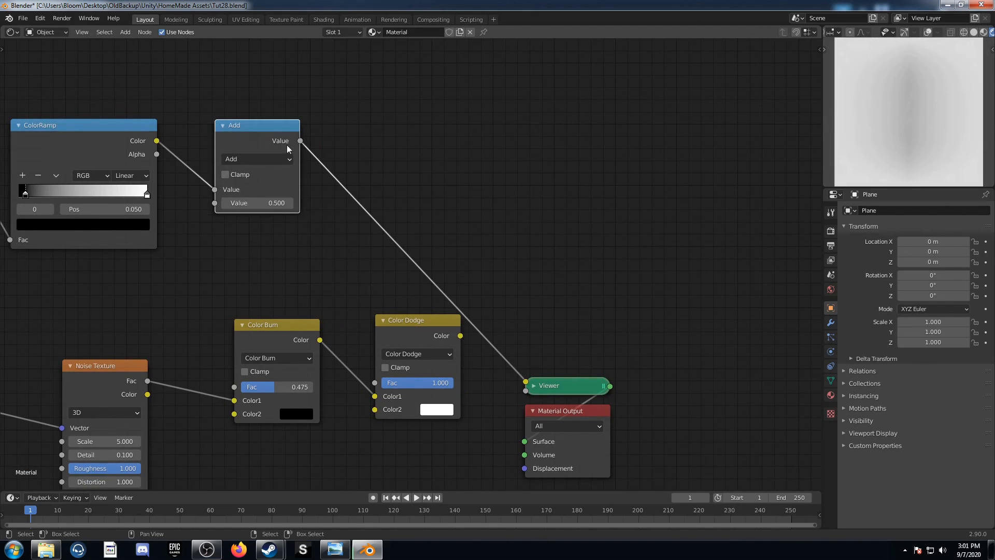
pyautogui.click(280, 158)
pyautogui.click(260, 228)
pyautogui.click(270, 203)
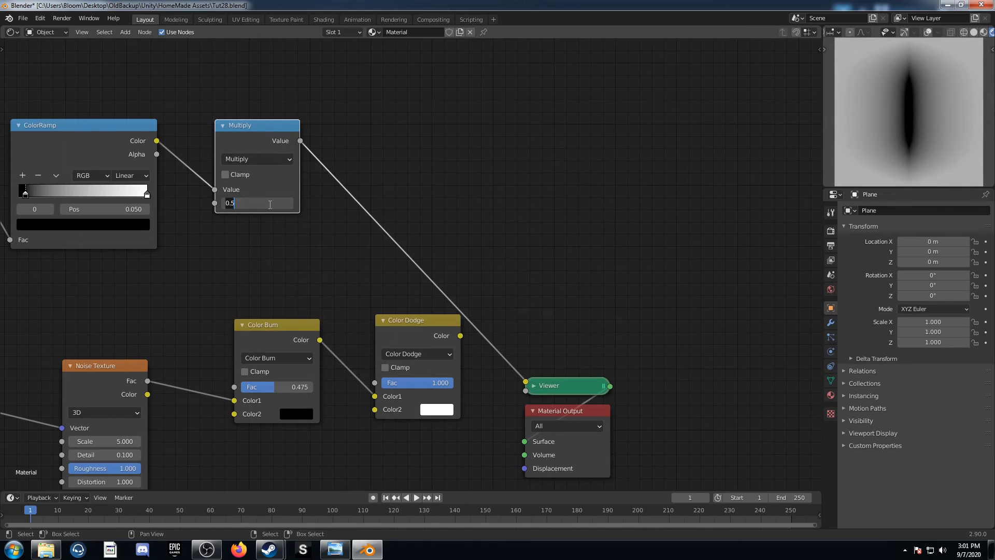
pyautogui.write('1.5')
pyautogui.press('Return')
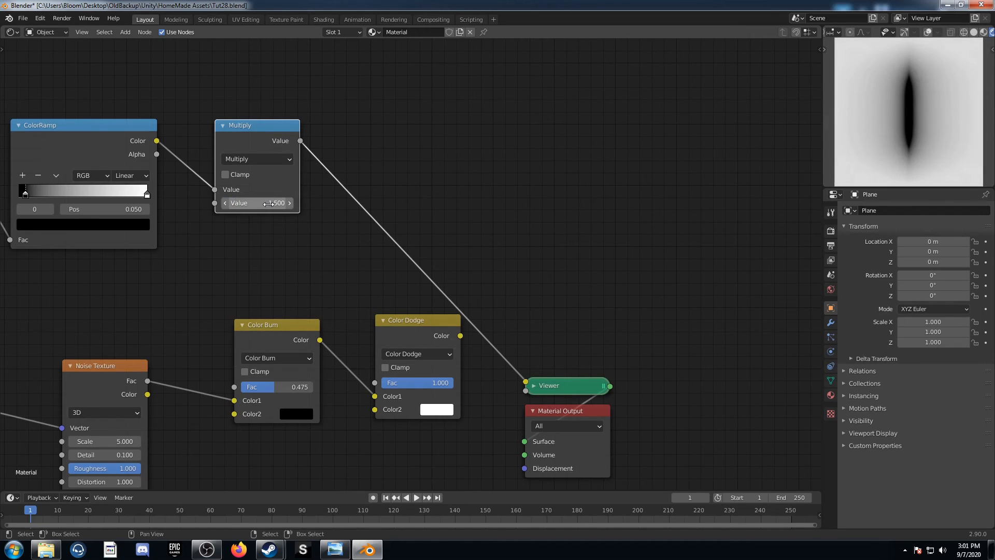
# Join both Object output links at a shared reroute point and move Texture Coordinate closer to it
pyautogui.press('Home')
pyautogui.moveTo(190, 231); pyautogui.dragTo(391, 186, button='middle')
pyautogui.moveTo(301, 157); pyautogui.dragTo(182, 164)
pyautogui.keyDown('shift'); pyautogui.moveTo(311, 121); pyautogui.dragTo(295, 276, button='right'); pyautogui.keyUp('shift')
pyautogui.scroll(3, 296, 277)
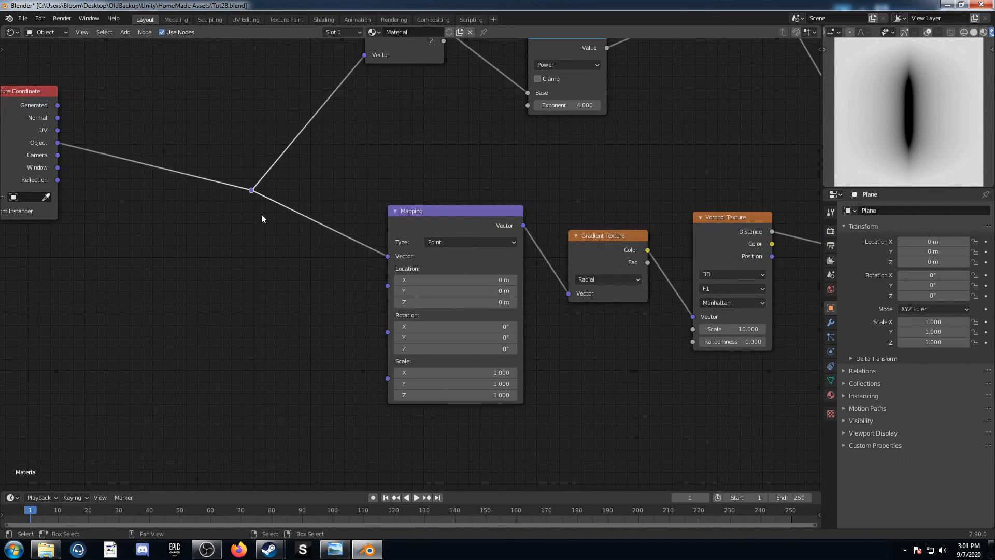
pyautogui.moveTo(249, 200); pyautogui.dragTo(287, 251, button='middle')
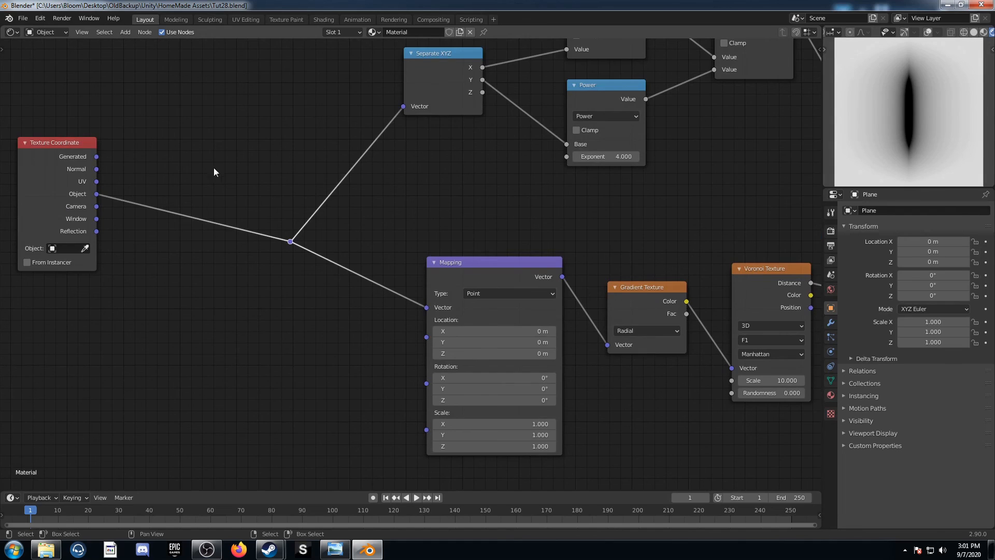
pyautogui.moveTo(217, 165); pyautogui.dragTo(378, 205, button='middle')
pyautogui.moveTo(223, 234); pyautogui.dragTo(306, 273)
pyautogui.moveTo(515, 272); pyautogui.dragTo(420, 272, button='middle')
# Insert a Vector Math node between Texture Coordinate and the reroute point and set it to Scale
pyautogui.hotkey('shift', 'a')
pyautogui.click(318, 394)
pyautogui.write('vecto')
pyautogui.press('Down')
pyautogui.press('Down')
pyautogui.press('Down')
pyautogui.press('Down')
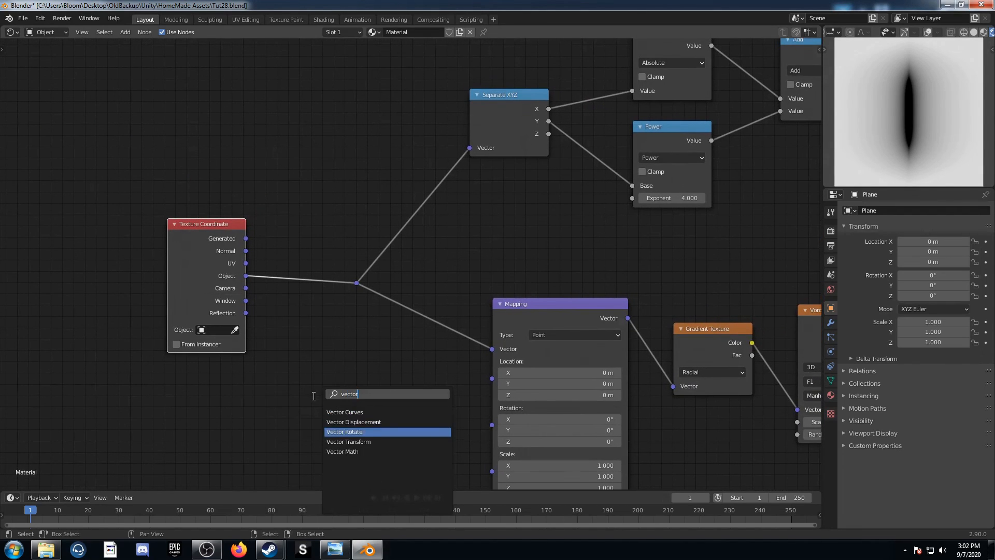
pyautogui.press('Return')
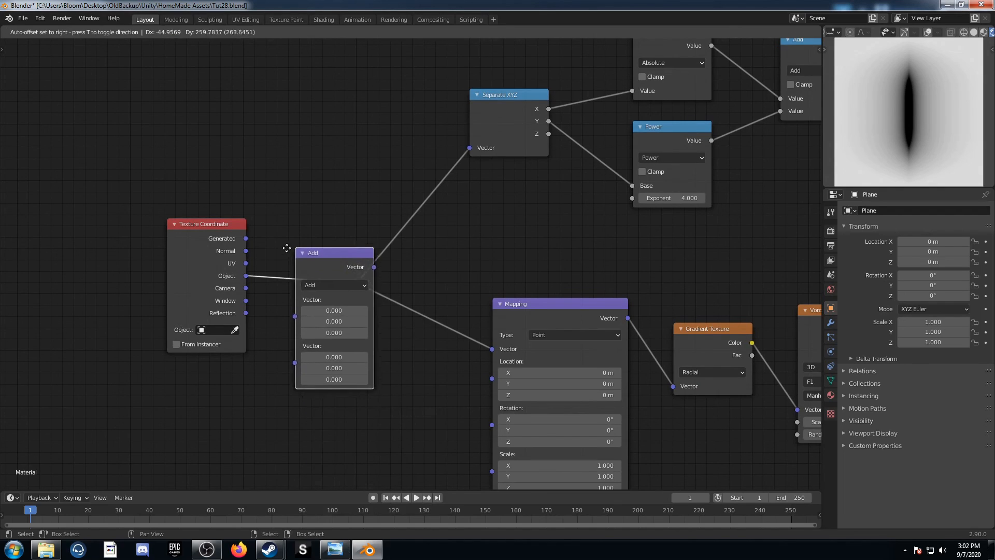
pyautogui.click(283, 229)
pyautogui.click(333, 266)
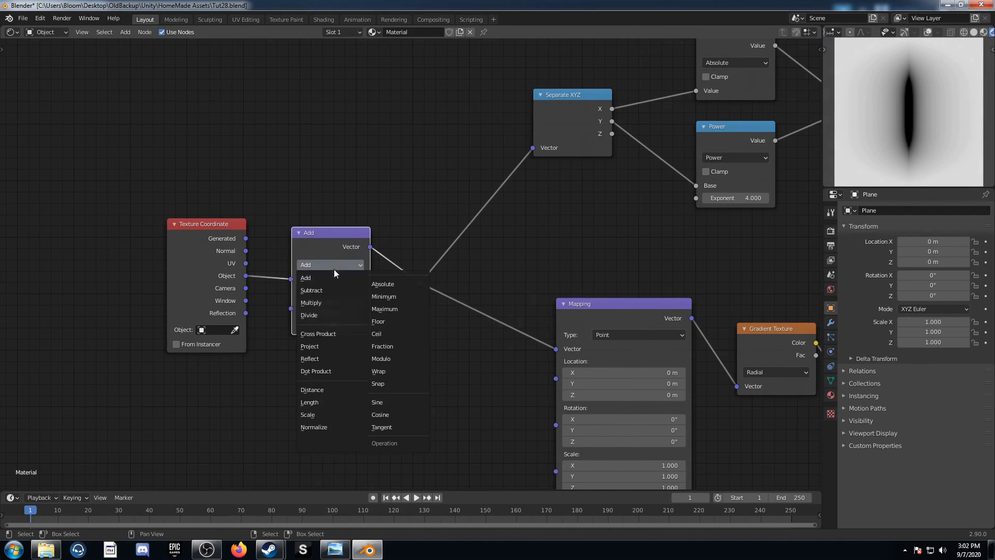
pyautogui.click(328, 413)
# Duplicate the vector Scale node onto the link before the reroute point and set the copy to Fraction
pyautogui.moveTo(320, 367); pyautogui.dragTo(250, 381, button='middle')
pyautogui.hotkey('shift', 'd')
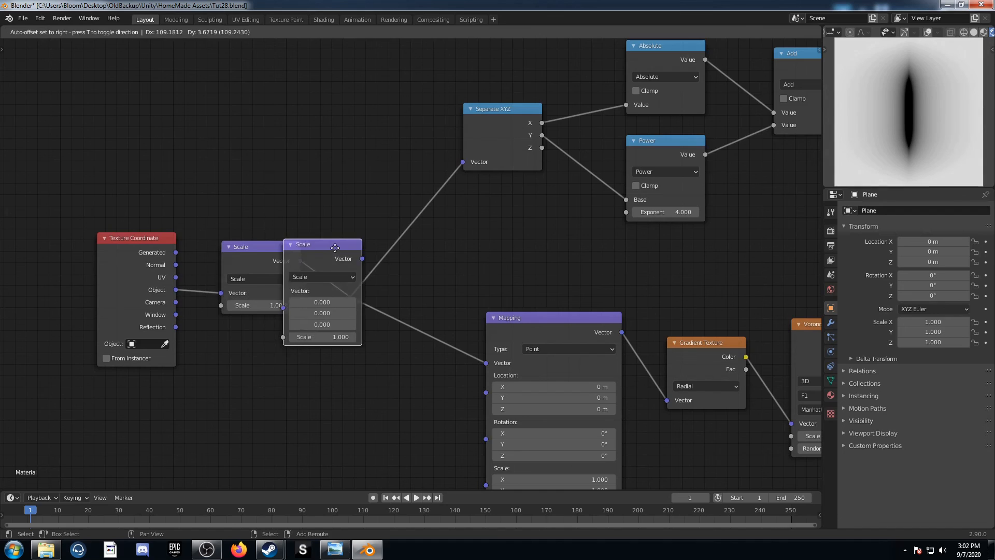
pyautogui.click(392, 264)
pyautogui.click(393, 264)
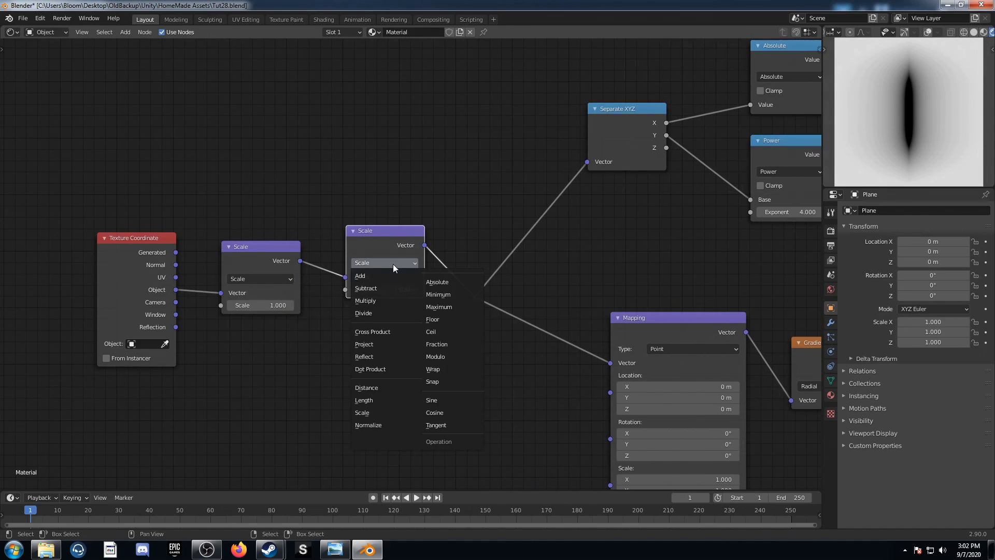
pyautogui.click(461, 344)
# Duplicate Fraction onto the link after it as an Add node with -0.5 in the vector's X and Y
pyautogui.hotkey('shift', 'd')
pyautogui.click(514, 233)
pyautogui.click(493, 262)
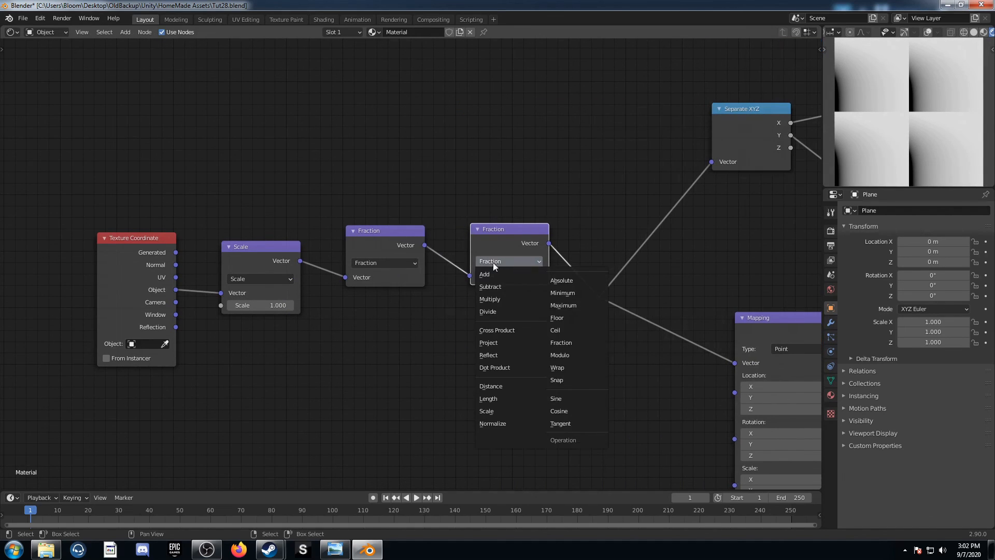
pyautogui.click(489, 275)
pyautogui.moveTo(500, 299); pyautogui.dragTo(500, 310)
pyautogui.write('-0.5')
pyautogui.press('Return')
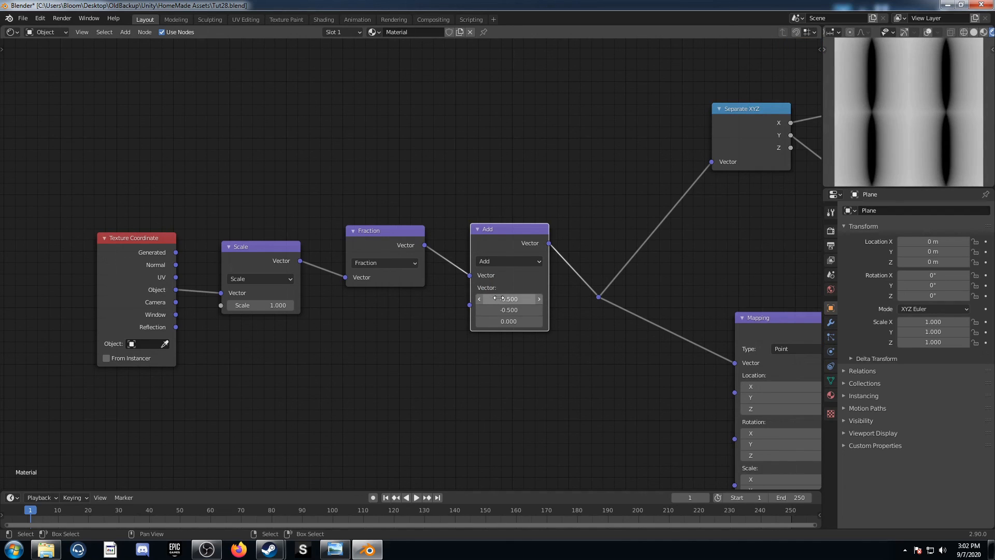
# Set the vector Scale node's Scale value to 1.6
pyautogui.moveTo(509, 378); pyautogui.dragTo(335, 382, button='middle')
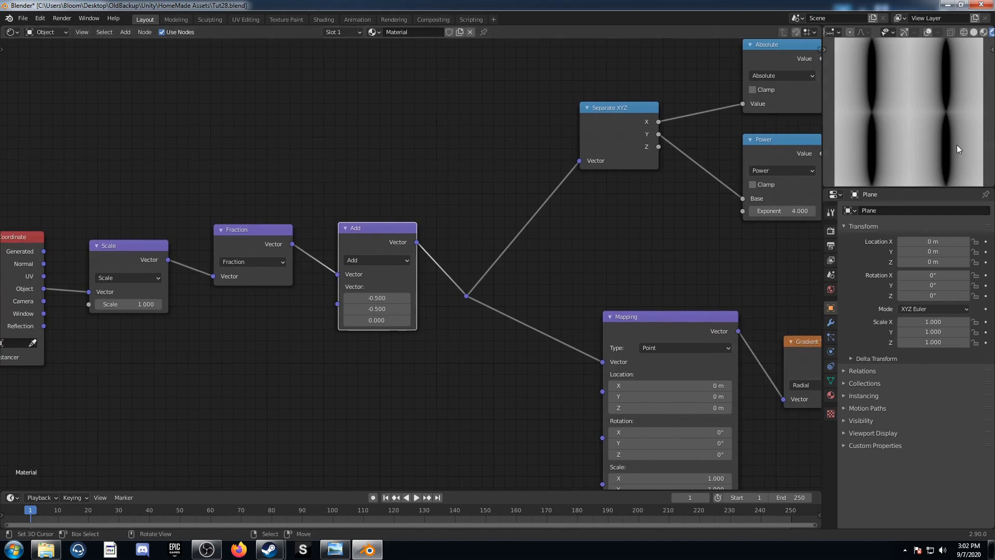
pyautogui.moveTo(415, 366); pyautogui.dragTo(403, 335, button='middle')
pyautogui.moveTo(138, 292); pyautogui.dragTo(274, 262, button='middle')
pyautogui.click(263, 244)
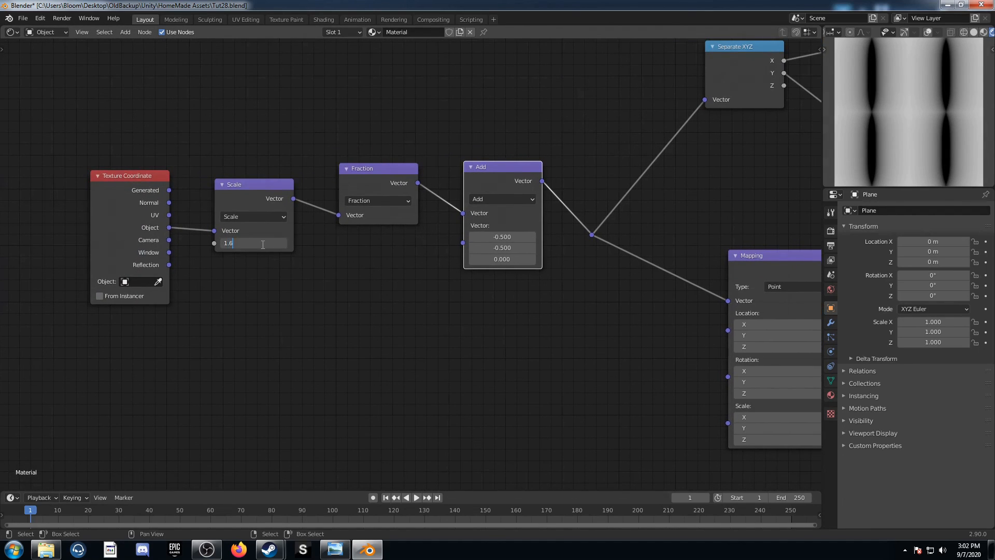
pyautogui.press('Return')
pyautogui.moveTo(510, 194); pyautogui.dragTo(449, 218, button='middle')
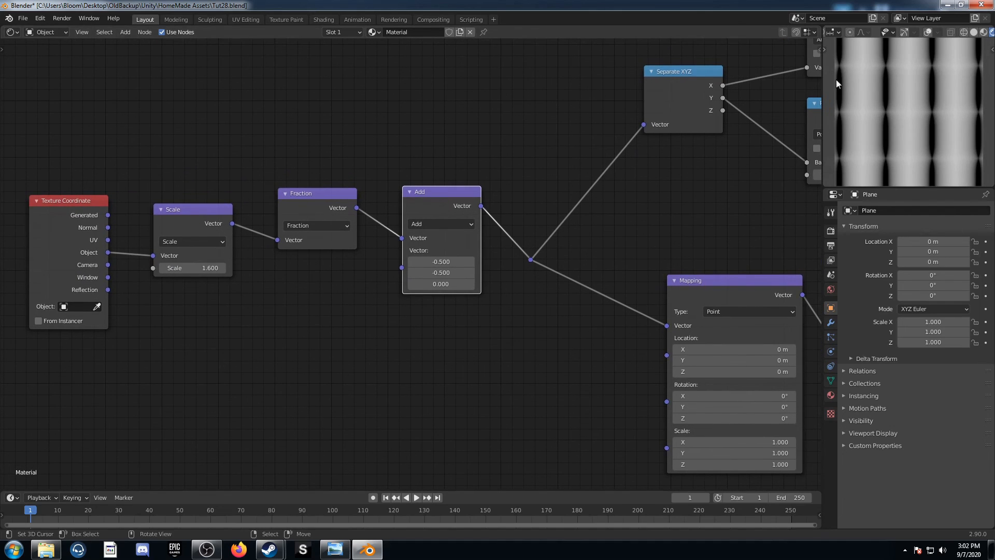
pyautogui.moveTo(467, 371); pyautogui.dragTo(362, 358, button='middle')
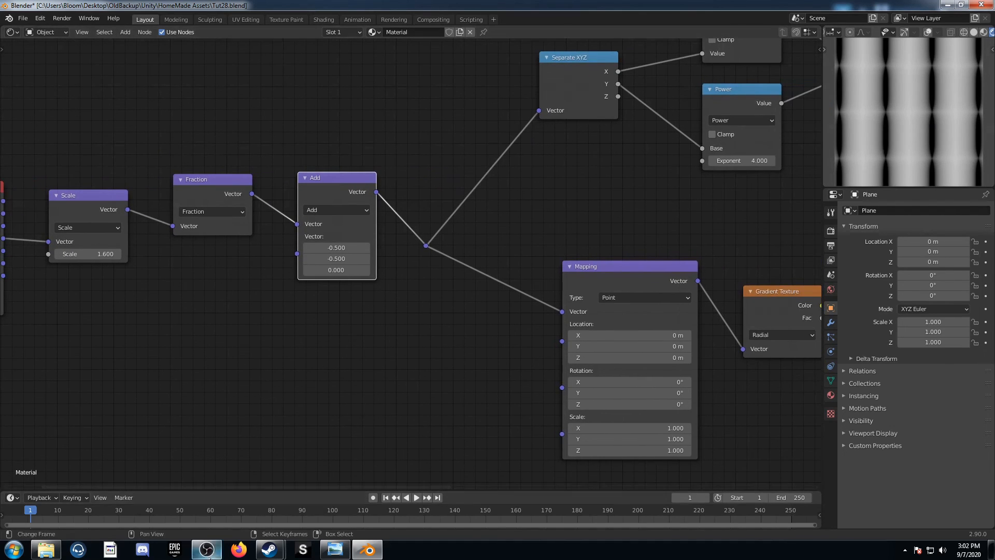
# Connect the Multiply node's Value output to the Noise Texture's Scale input
pyautogui.press('Home')
pyautogui.moveTo(599, 316); pyautogui.dragTo(468, 272, button='middle')
pyautogui.scroll(3, 470, 272)
pyautogui.moveTo(558, 284); pyautogui.dragTo(487, 350, button='middle')
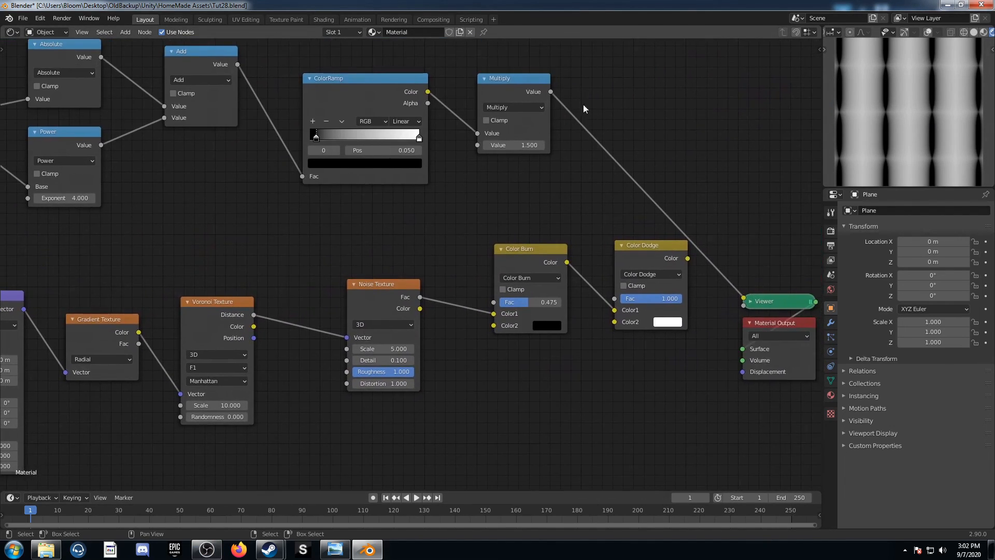
pyautogui.moveTo(551, 92); pyautogui.dragTo(346, 348)
pyautogui.scroll(3, 371, 351)
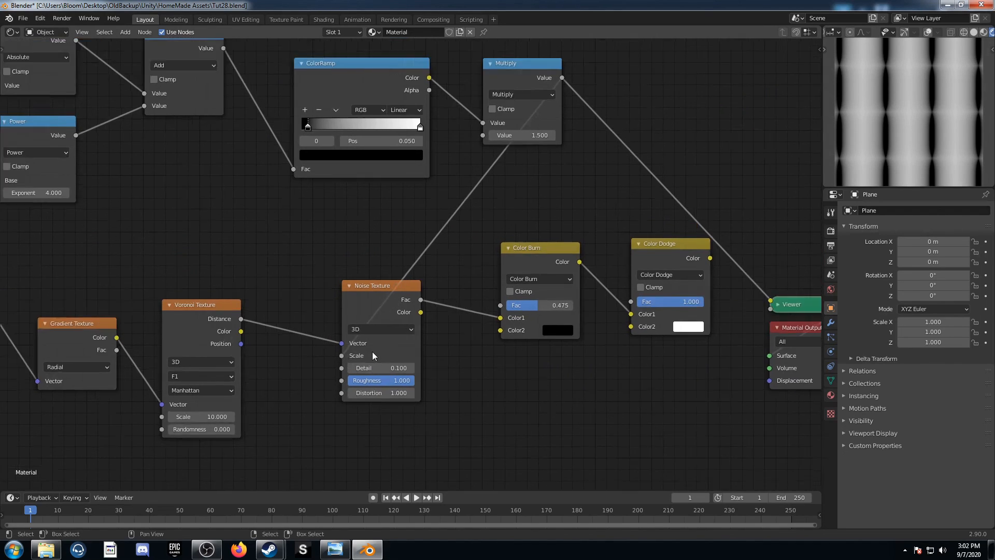
# Preview the Color Dodge node's output through the Viewer
pyautogui.moveTo(633, 275); pyautogui.dragTo(440, 316, button='middle')
pyautogui.scroll(-2, 431, 259)
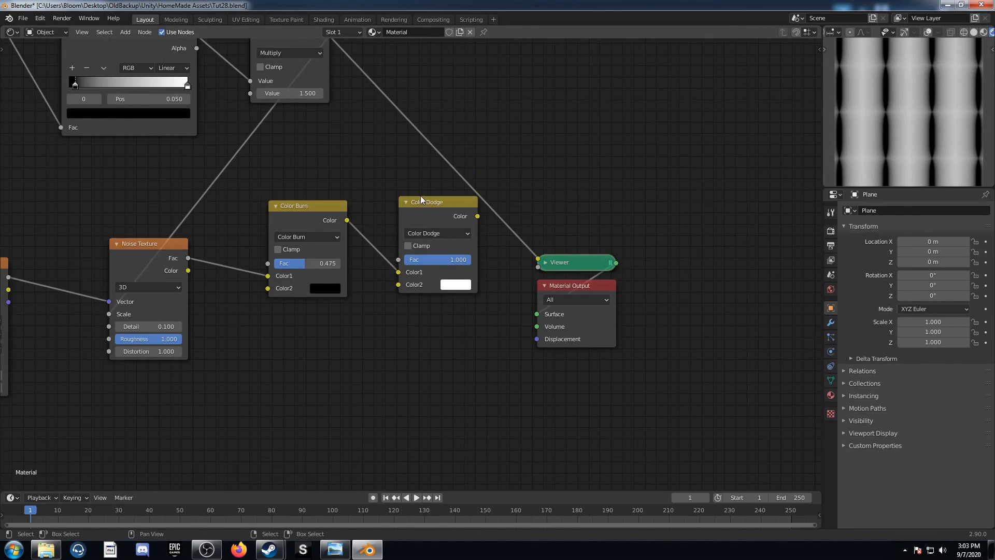
pyautogui.keyDown('ctrl'); pyautogui.keyDown('shift'); pyautogui.click(425, 206); pyautogui.keyUp('shift'); pyautogui.keyUp('ctrl')
pyautogui.moveTo(481, 277); pyautogui.dragTo(453, 277, button='middle')
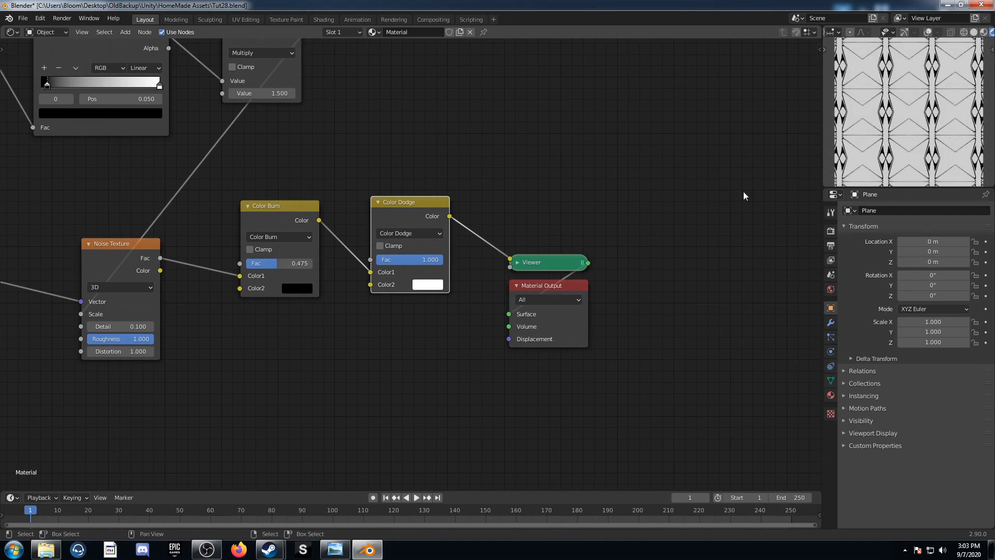
pyautogui.scroll(-1, 294, 297)
pyautogui.scroll(-3, 294, 297)
pyautogui.moveTo(132, 314); pyautogui.dragTo(498, 319, button='middle')
pyautogui.scroll(-4, 435, 303)
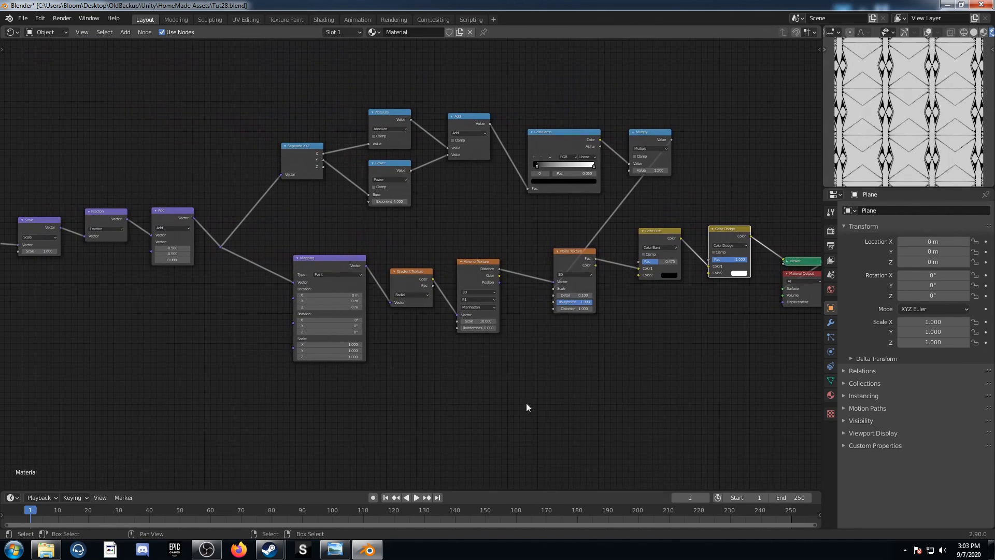
pyautogui.scroll(-1, 539, 407)
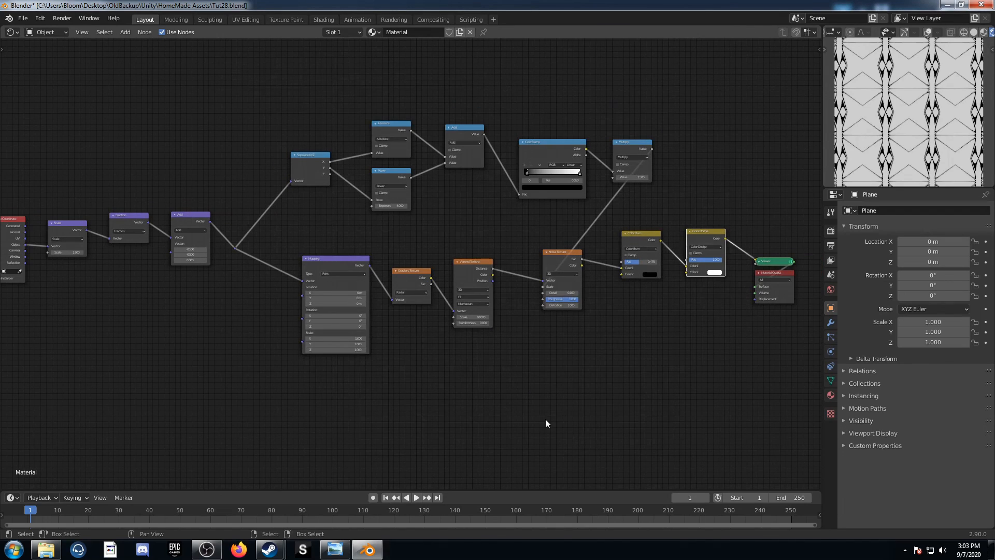